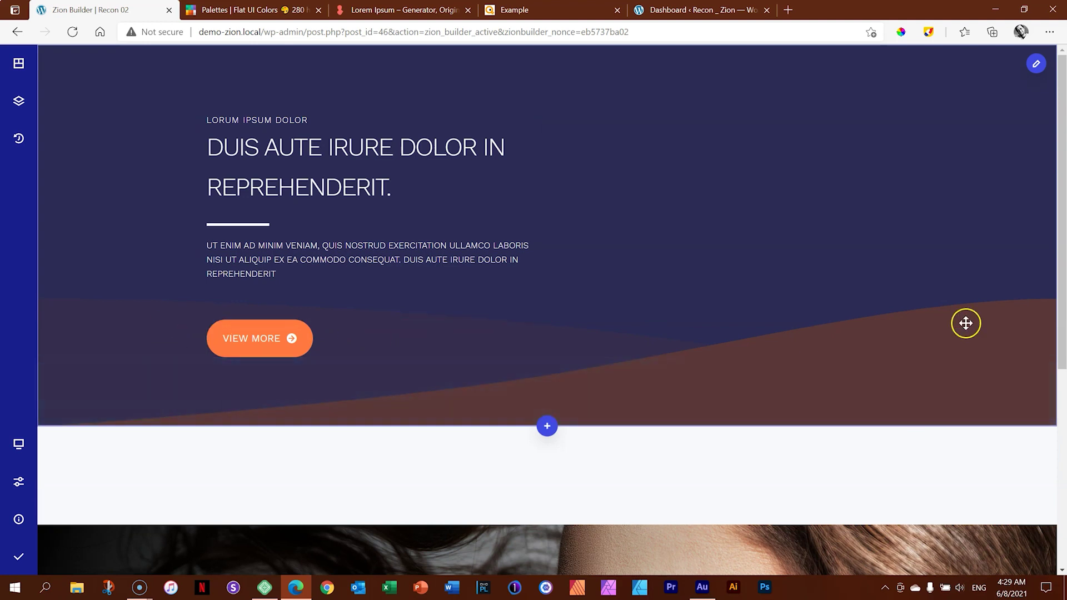
- Examine the finished Recon 02 demo page's two hero sections, including their backgrounds, shape dividers, text and buttons, and the second section's options
{"action": "left_click_drag", "start_coordinate": [155, 414], "coordinate": [158, 406]}
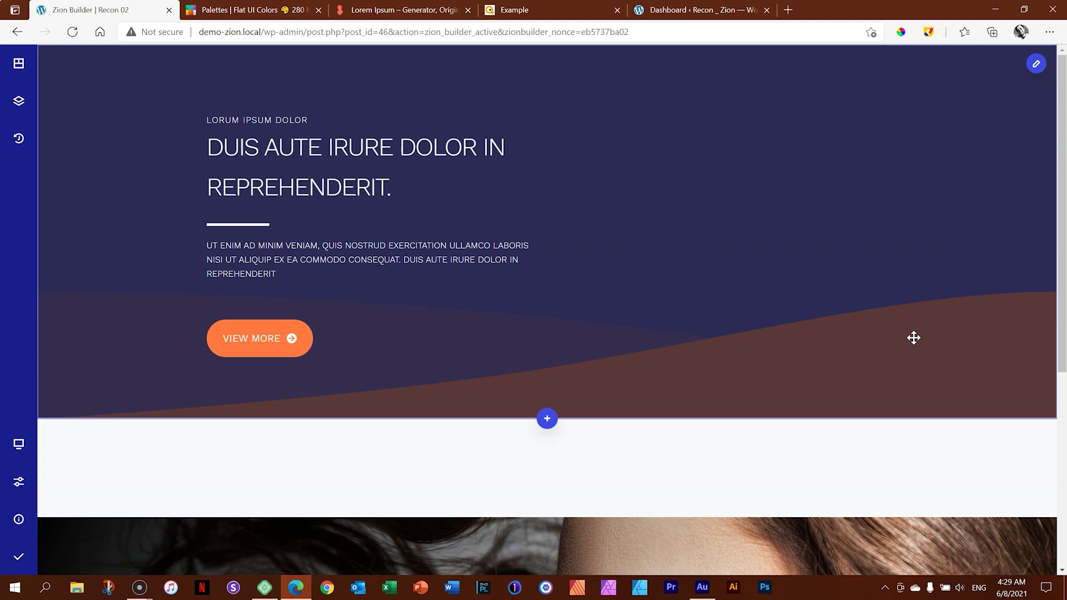
{"action": "scroll", "coordinate": [911, 333], "scroll_direction": "down", "scroll_amount": 5}
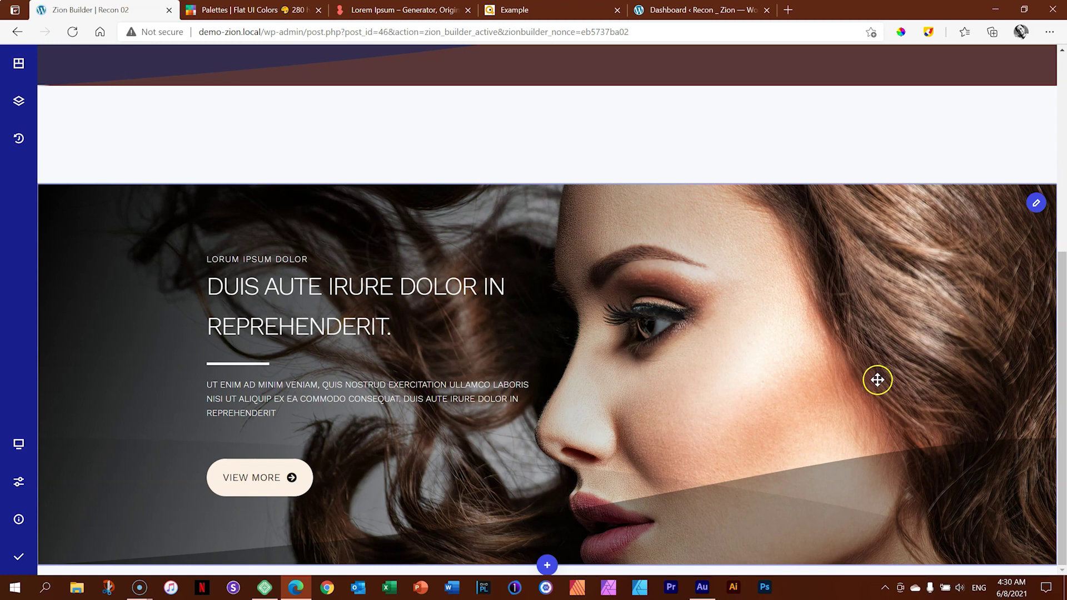
{"action": "scroll", "coordinate": [877, 379], "scroll_direction": "up", "scroll_amount": 6}
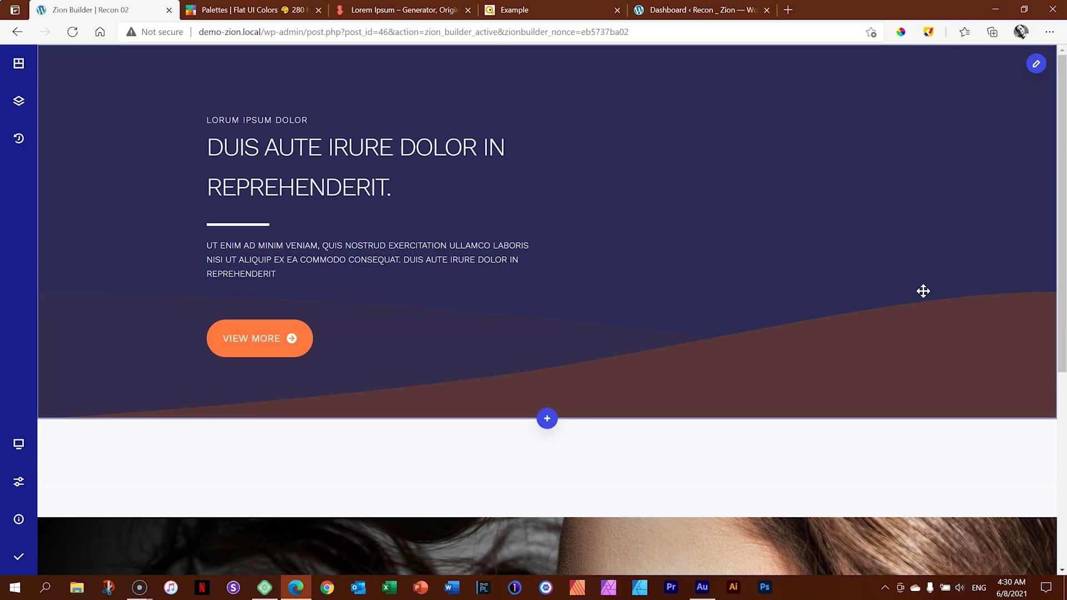
{"action": "scroll", "coordinate": [862, 310], "scroll_direction": "down", "scroll_amount": 5}
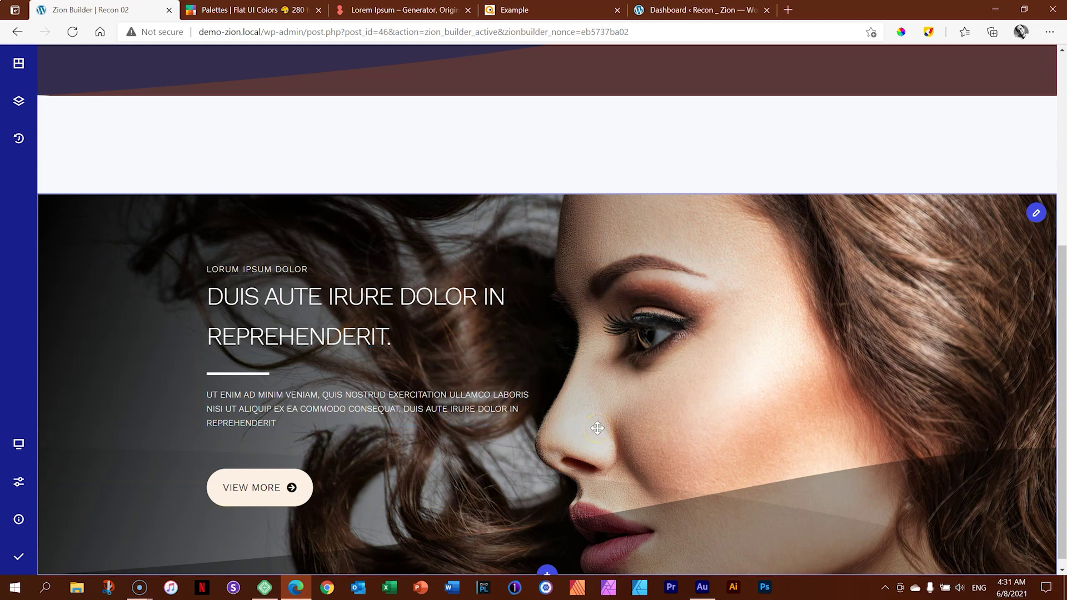
{"action": "scroll", "coordinate": [605, 432], "scroll_direction": "up", "scroll_amount": 3}
{"action": "scroll", "coordinate": [609, 433], "scroll_direction": "up", "scroll_amount": 2}
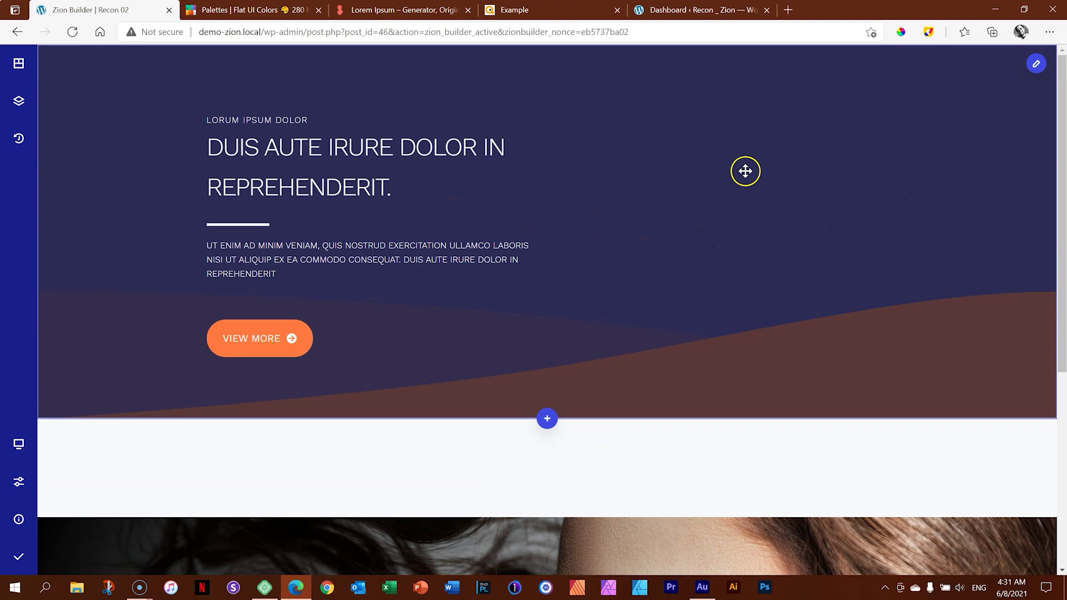
{"action": "scroll", "coordinate": [747, 170], "scroll_direction": "down", "scroll_amount": 2}
{"action": "scroll", "coordinate": [746, 172], "scroll_direction": "down", "scroll_amount": 4}
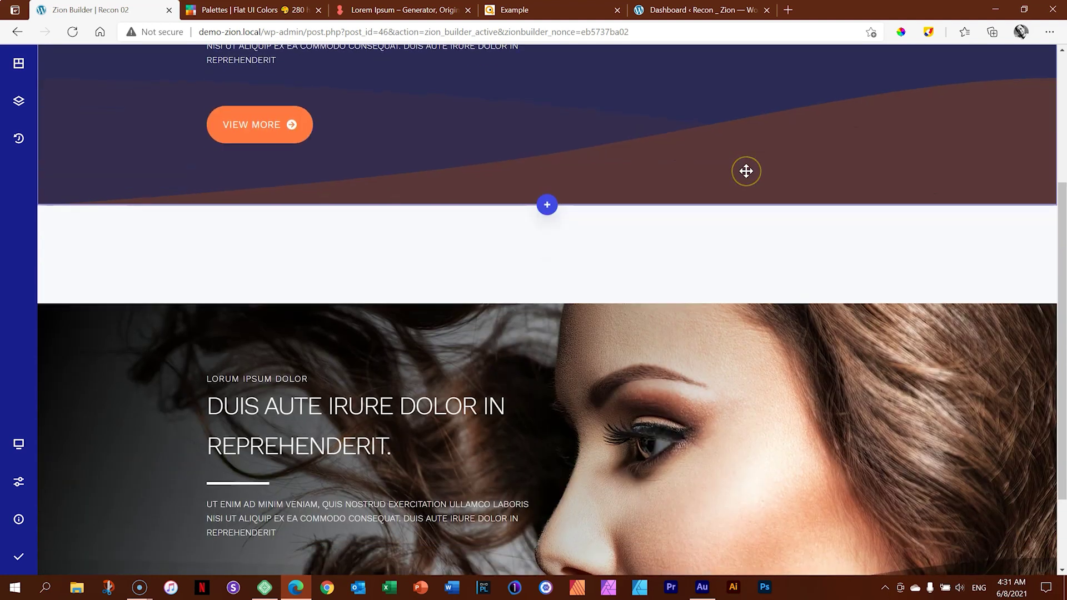
{"action": "scroll", "coordinate": [746, 173], "scroll_direction": "up", "scroll_amount": 6}
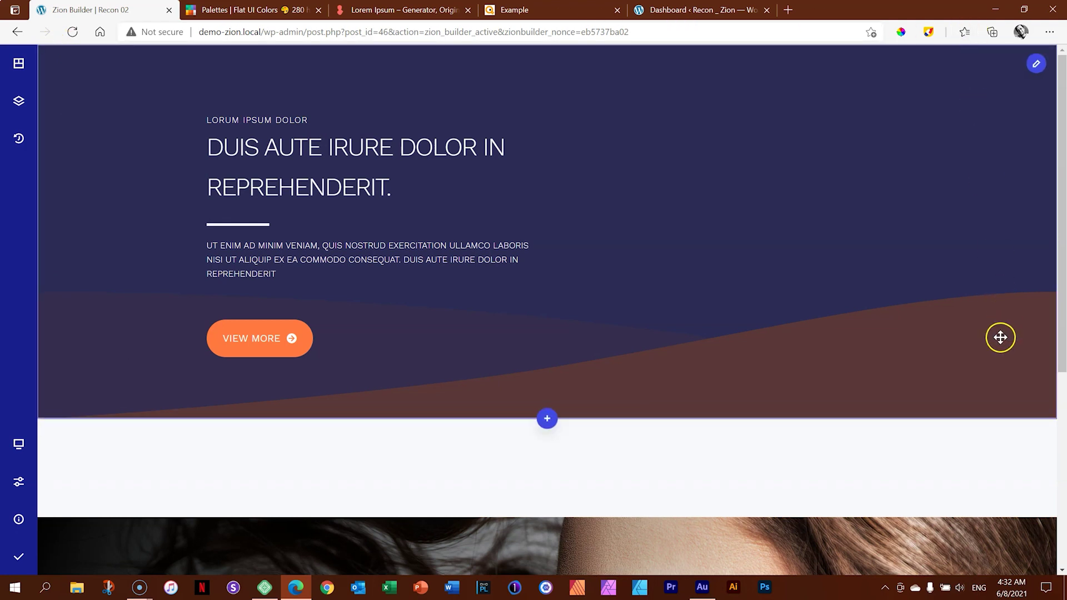
{"action": "scroll", "coordinate": [1007, 388], "scroll_direction": "down", "scroll_amount": 5}
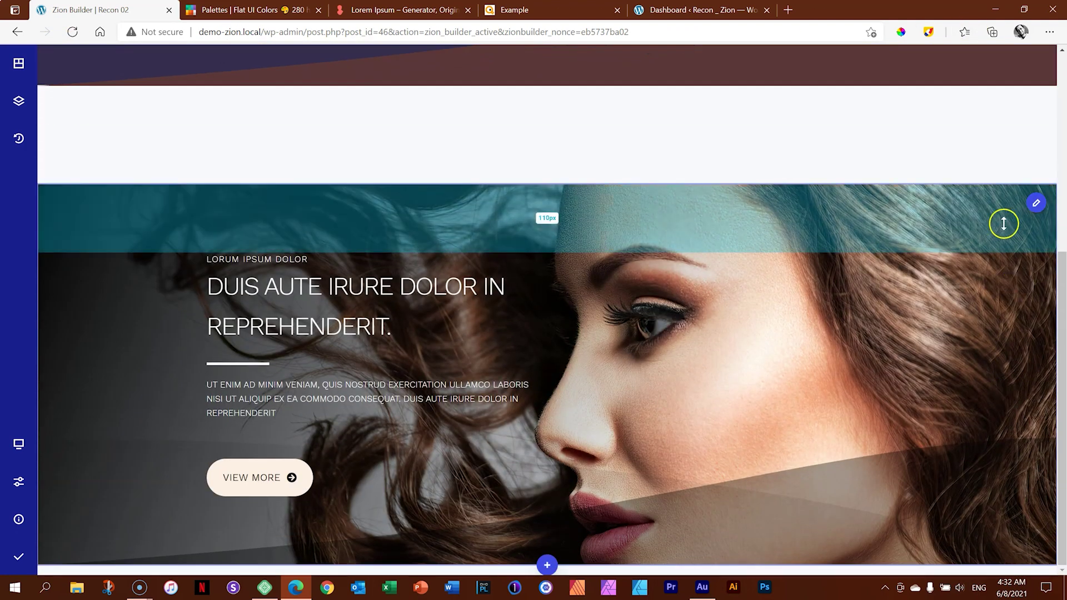
{"action": "left_click", "coordinate": [1009, 232]}
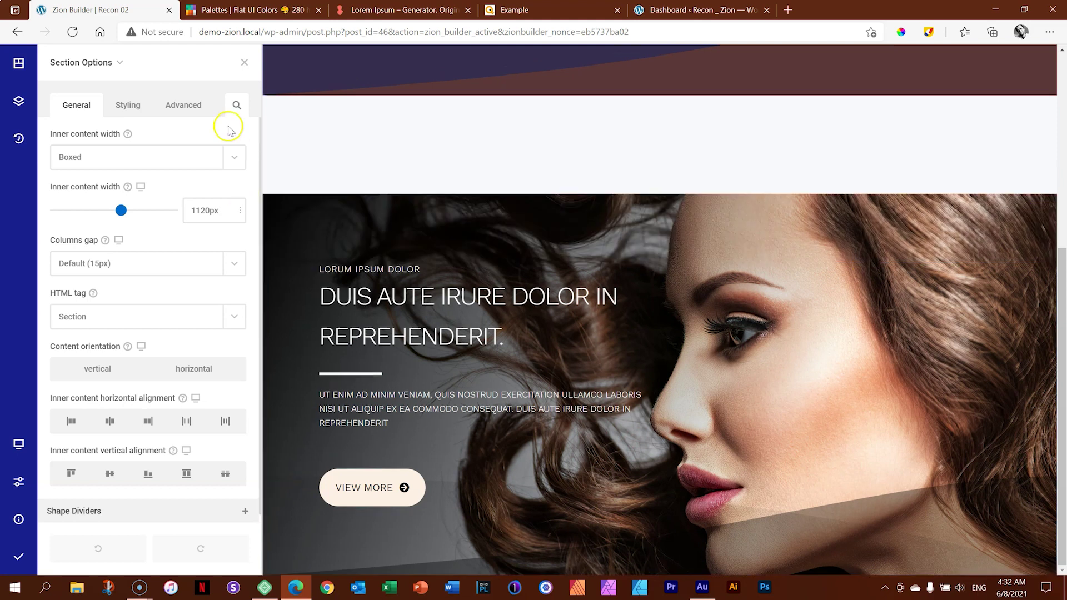
{"action": "left_click", "coordinate": [244, 61]}
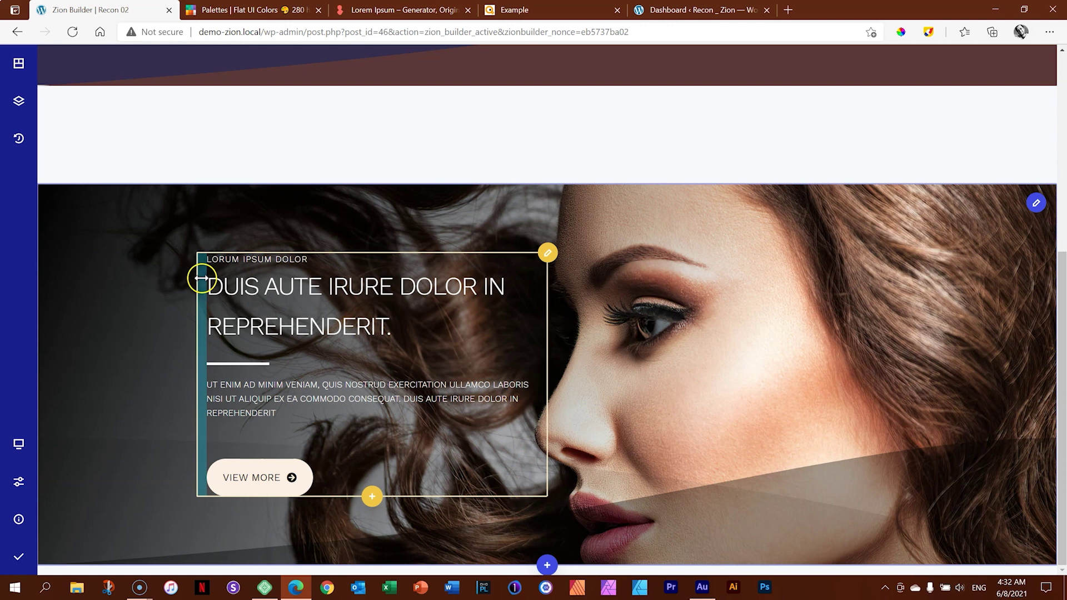
{"action": "left_click_drag", "start_coordinate": [217, 469], "coordinate": [265, 325]}
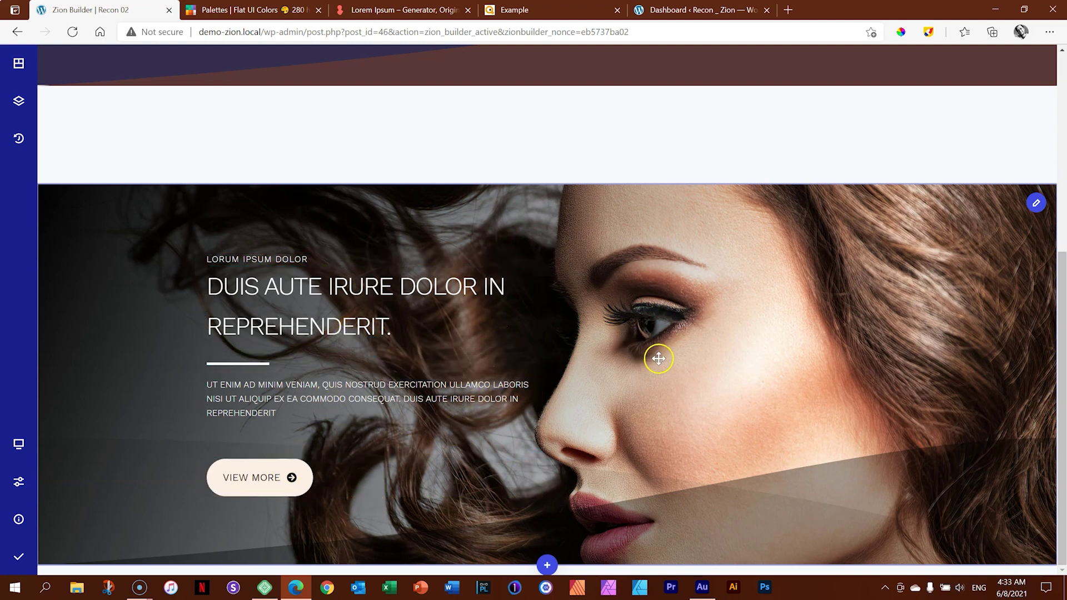
{"action": "scroll", "coordinate": [658, 358], "scroll_direction": "up", "scroll_amount": 6}
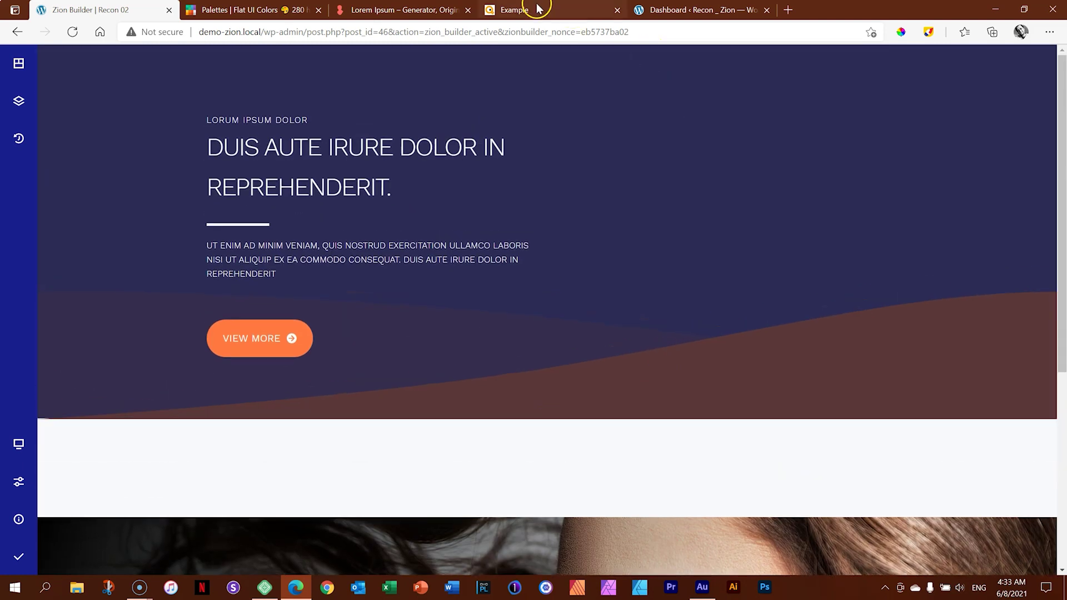
- Switch to the Recon _ Zion site's dashboard and open the Google Fonts settings of Zion Builder
{"action": "left_click", "coordinate": [703, 9]}
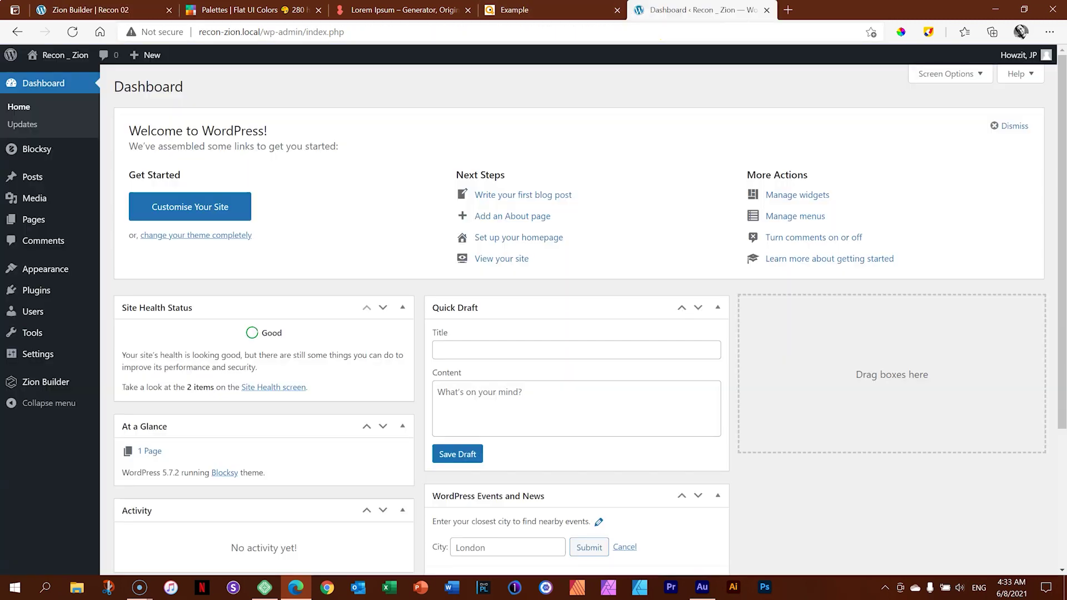
{"action": "mouse_move", "coordinate": [40, 220]}
{"action": "mouse_move", "coordinate": [60, 381]}
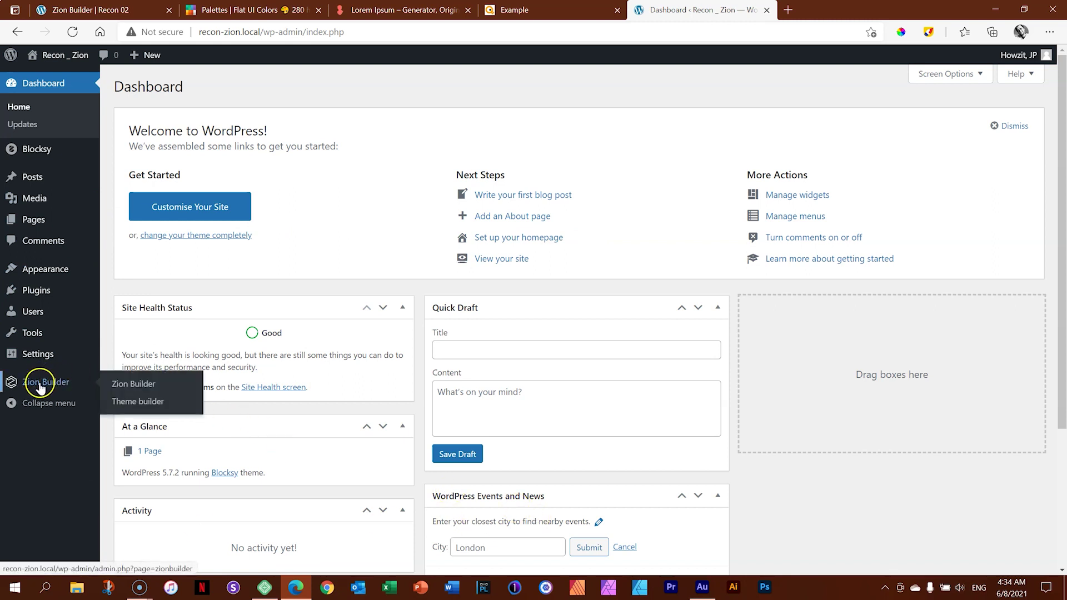
{"action": "left_click", "coordinate": [151, 385]}
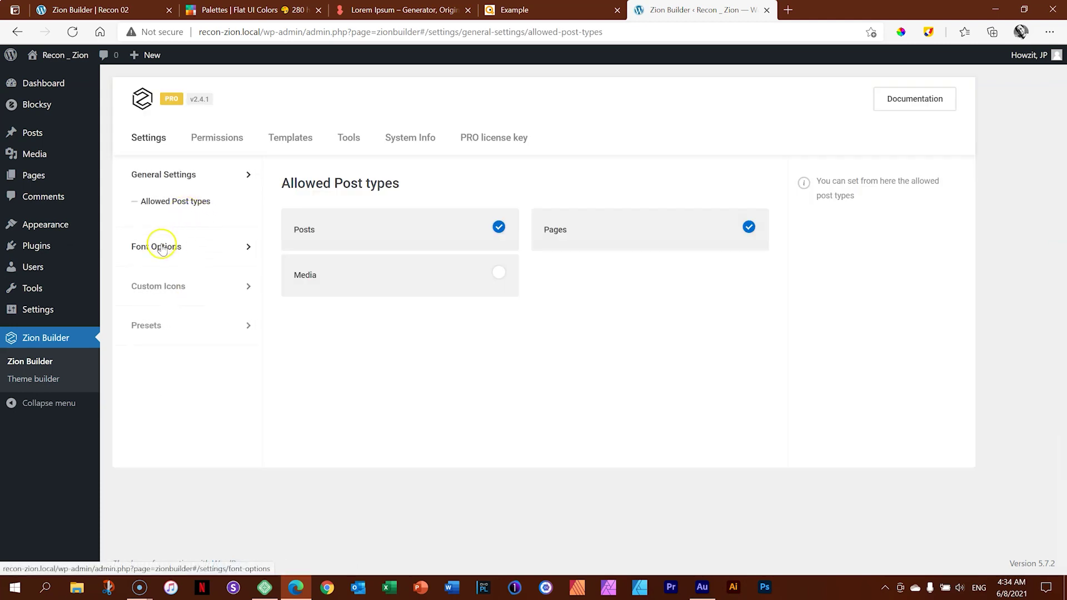
{"action": "left_click", "coordinate": [161, 247]}
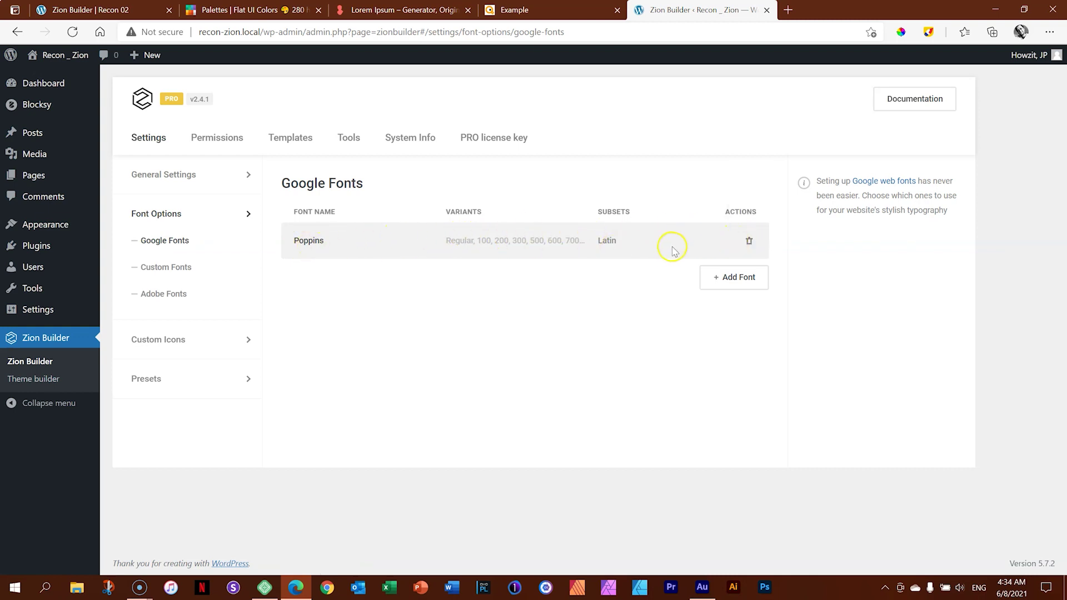
- Search the Google Fonts library for "work sans" and add the Work Sans font to the site
{"action": "left_click", "coordinate": [744, 283]}
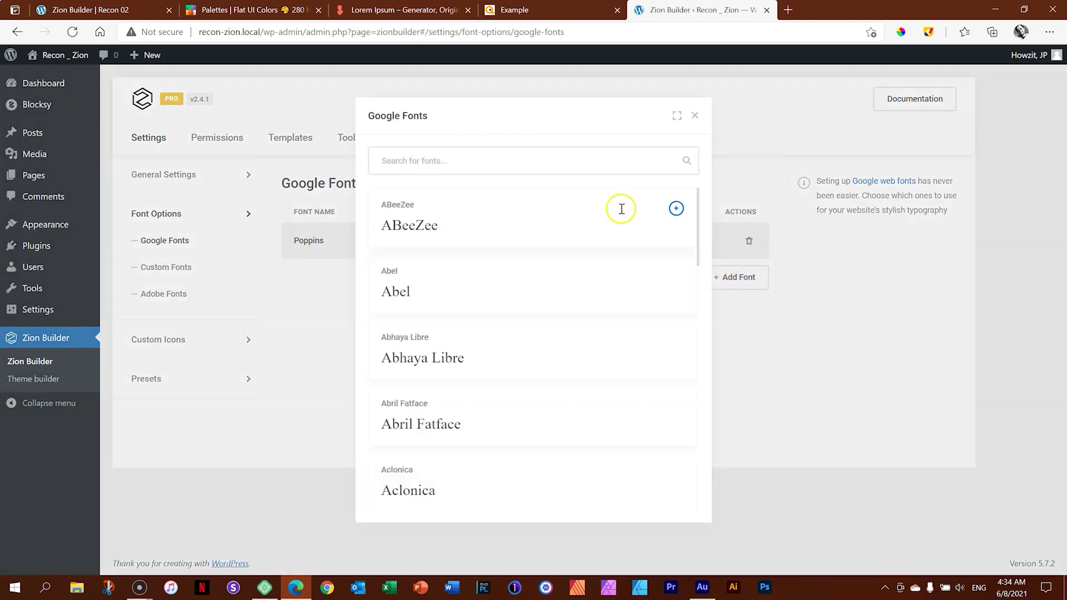
{"action": "type", "text": "wo"}
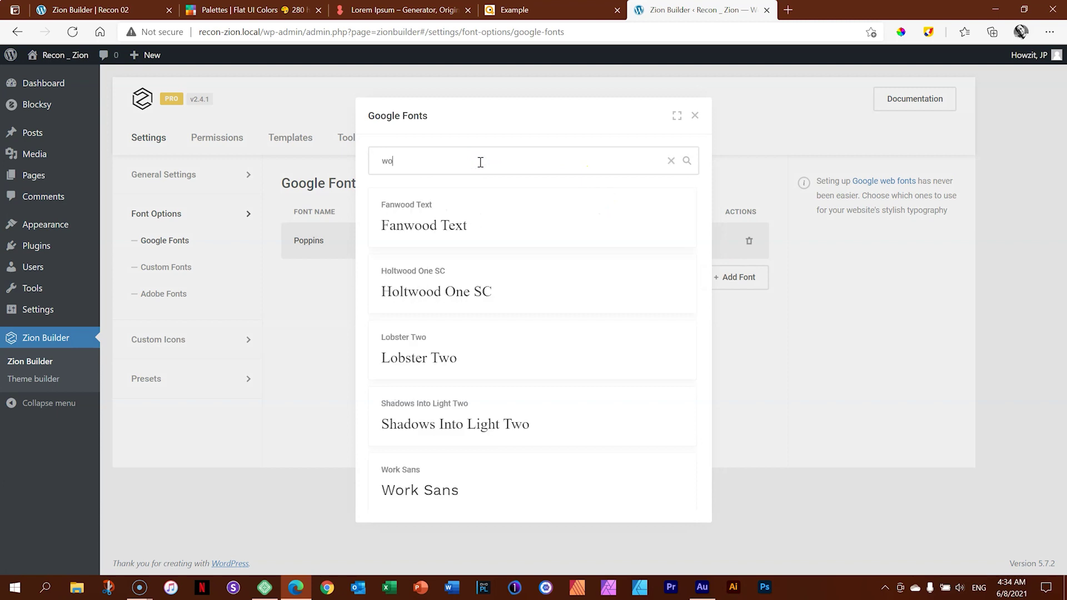
{"action": "type", "text": "rk sans"}
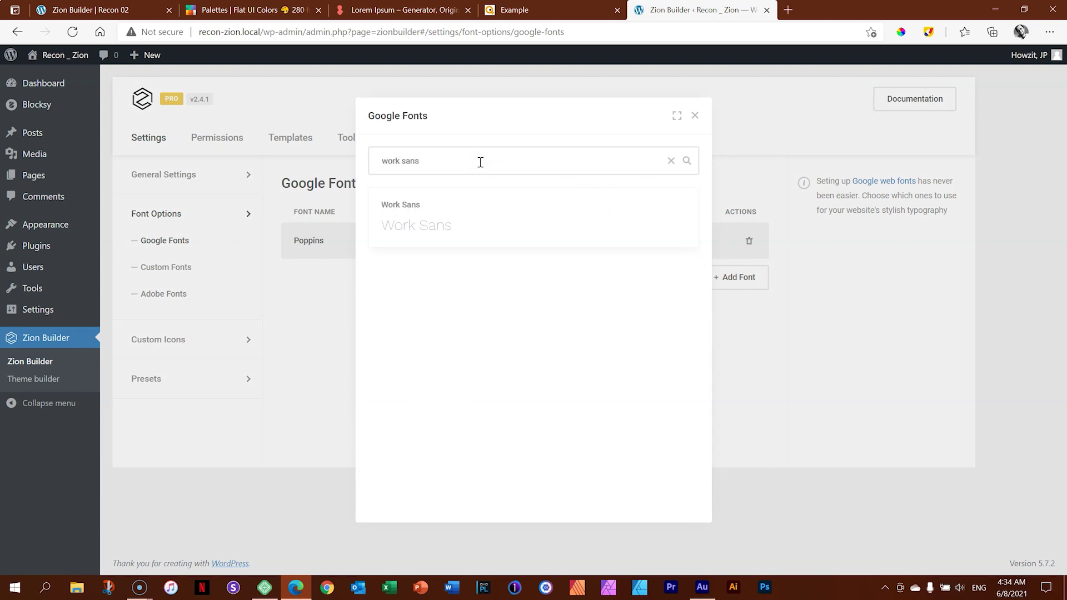
{"action": "left_click", "coordinate": [677, 208]}
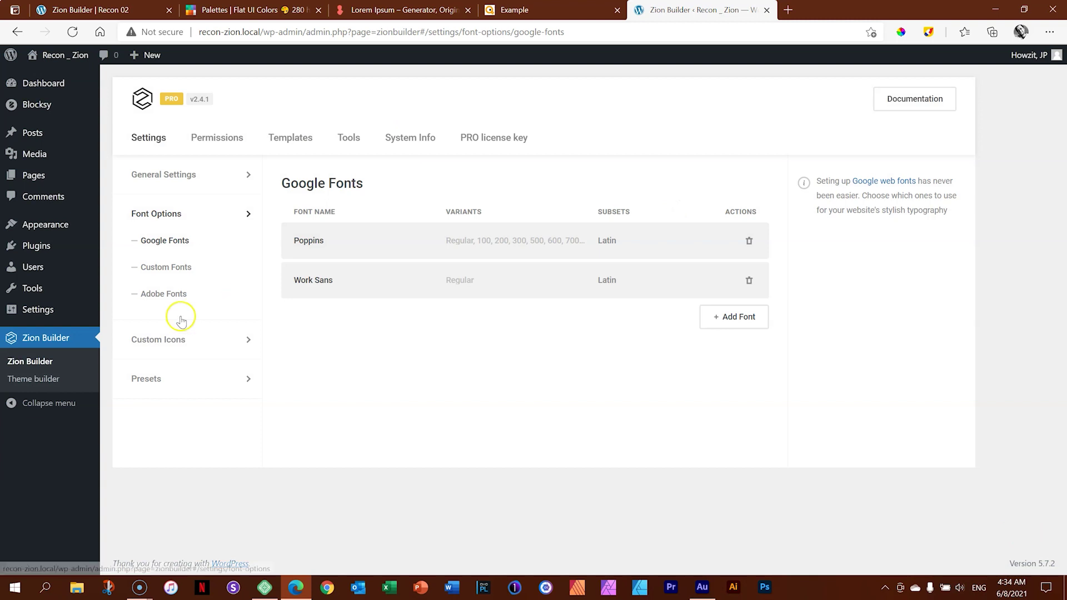
- Enable the 100, 200, 300, 500, 600, 700, 800 and 900 variants for the Work Sans font, alongside Regular
{"action": "left_click", "coordinate": [459, 281]}
{"action": "left_click", "coordinate": [459, 285]}
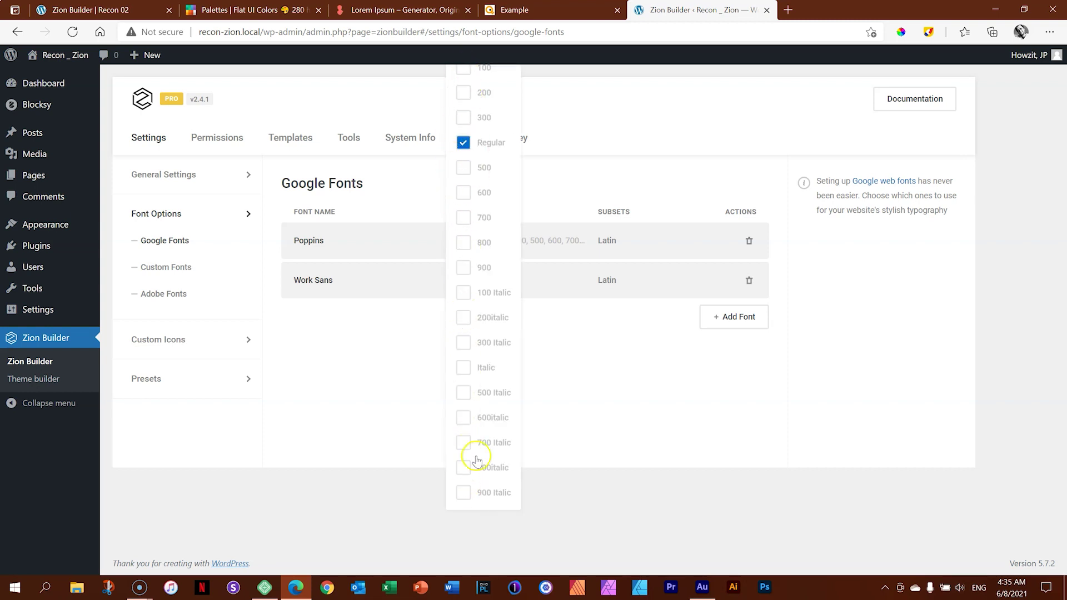
{"action": "left_click", "coordinate": [469, 71]}
{"action": "left_click", "coordinate": [465, 94]}
{"action": "left_click", "coordinate": [465, 118]}
{"action": "left_click", "coordinate": [464, 168]}
{"action": "left_click", "coordinate": [465, 192]}
{"action": "left_click", "coordinate": [464, 217]}
{"action": "left_click", "coordinate": [464, 243]}
{"action": "left_click", "coordinate": [464, 268]}
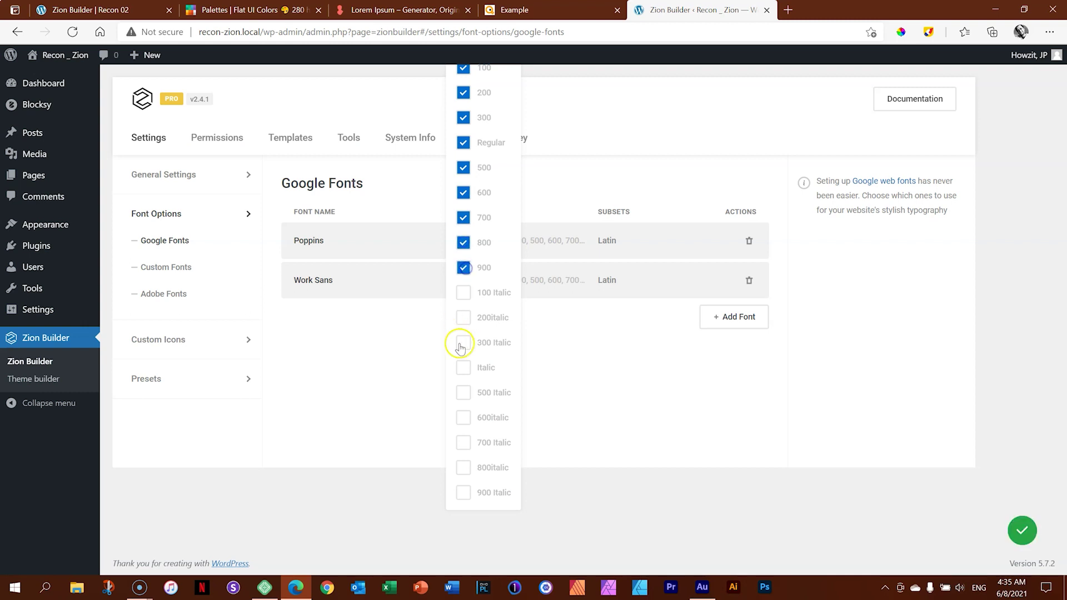
{"action": "left_click", "coordinate": [436, 347]}
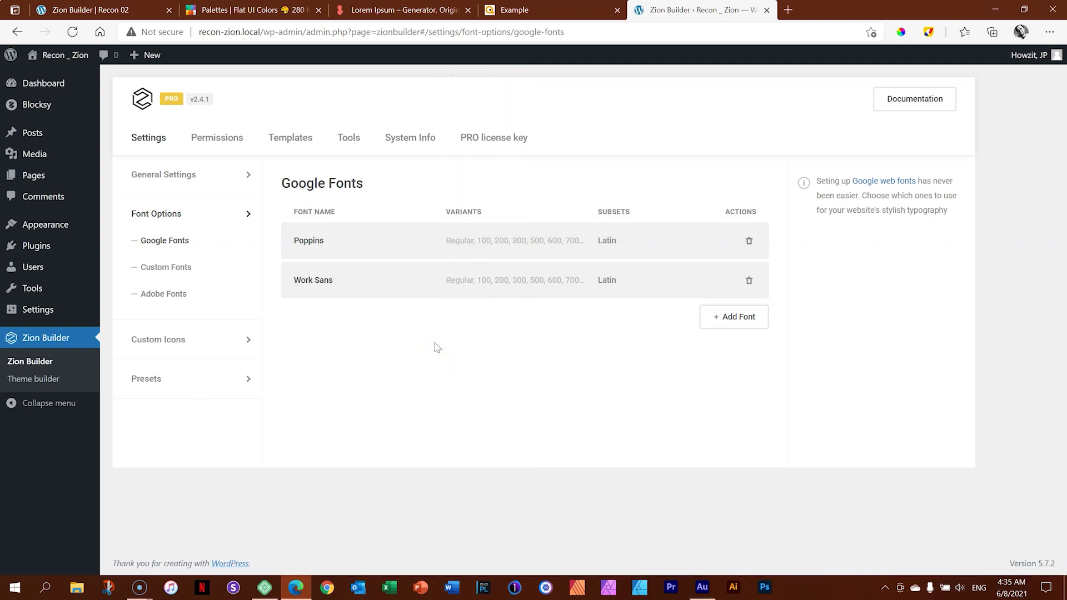
- Review the list of plugins installed on the site
{"action": "mouse_move", "coordinate": [48, 248]}
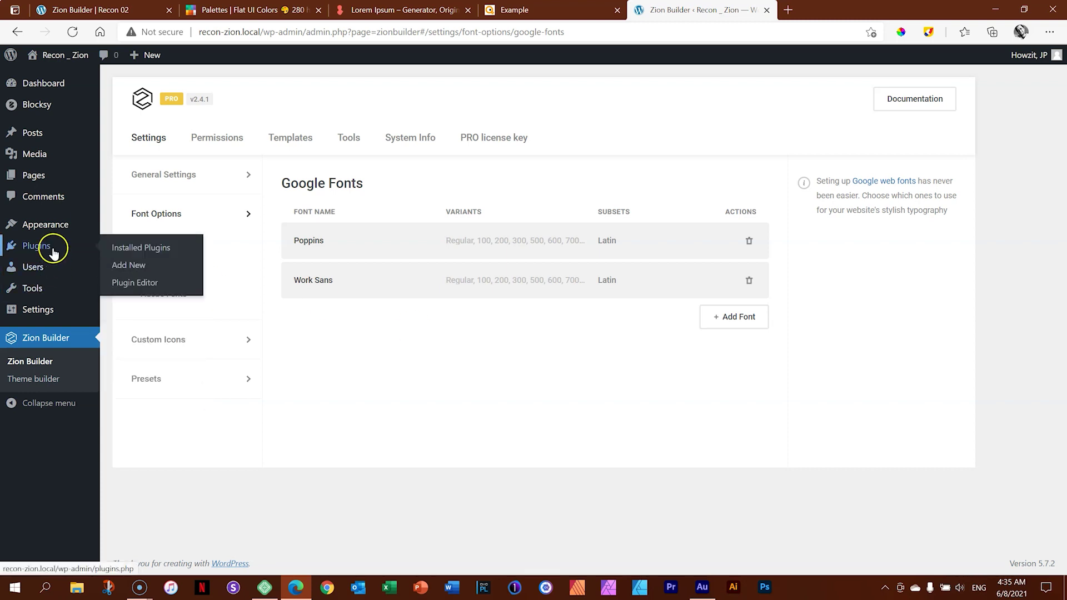
{"action": "left_click", "coordinate": [142, 248]}
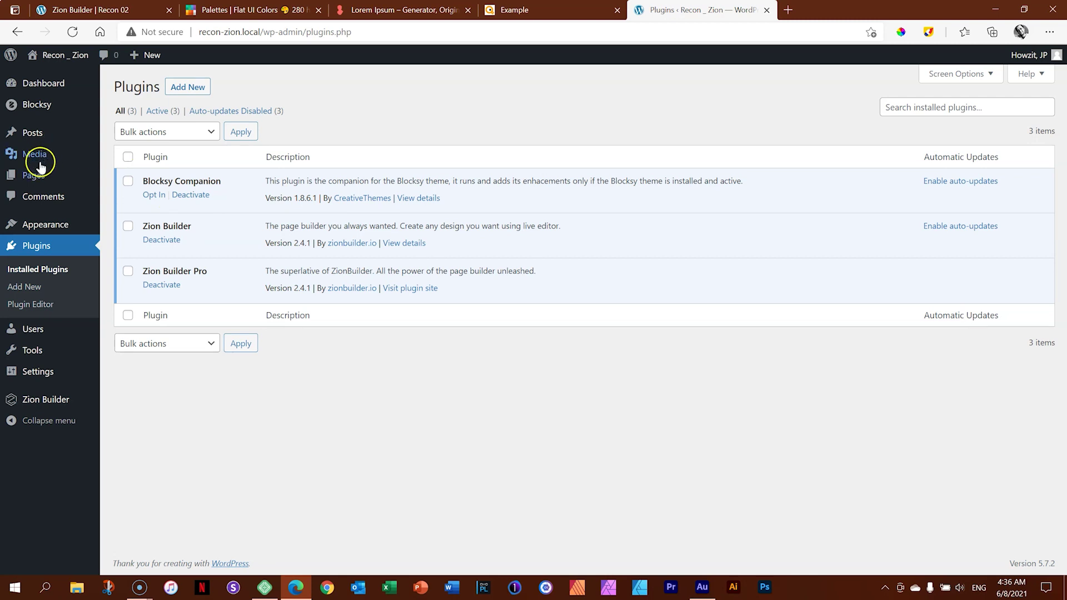
- Create a new page titled "Recon 02", publish it and hide the page settings sidebar
{"action": "mouse_move", "coordinate": [35, 175]}
{"action": "left_click", "coordinate": [125, 197]}
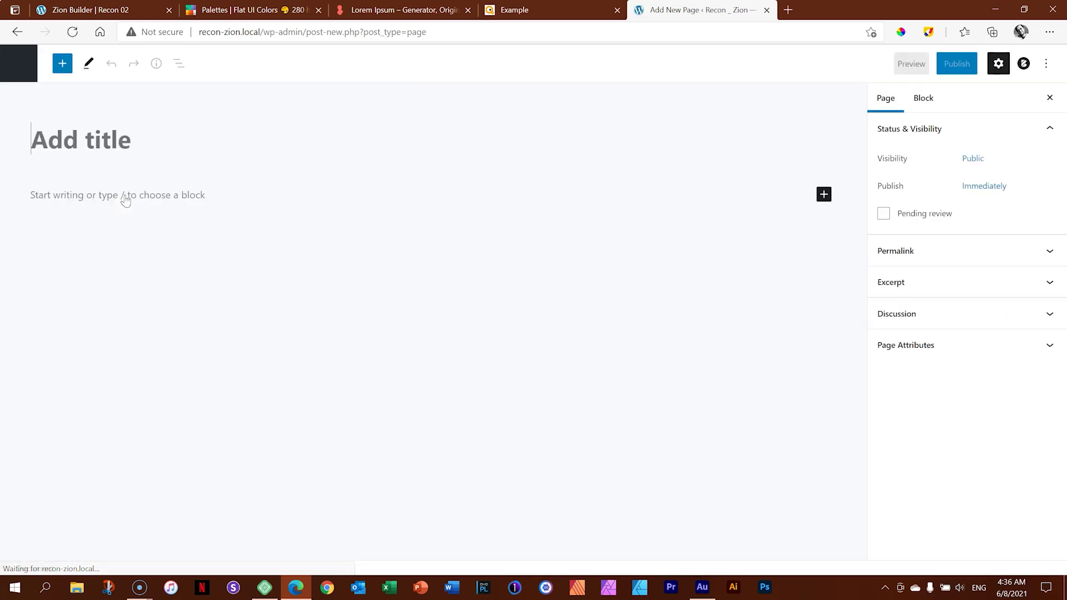
{"action": "left_click", "coordinate": [124, 143]}
{"action": "type", "text": "Recon 02"}
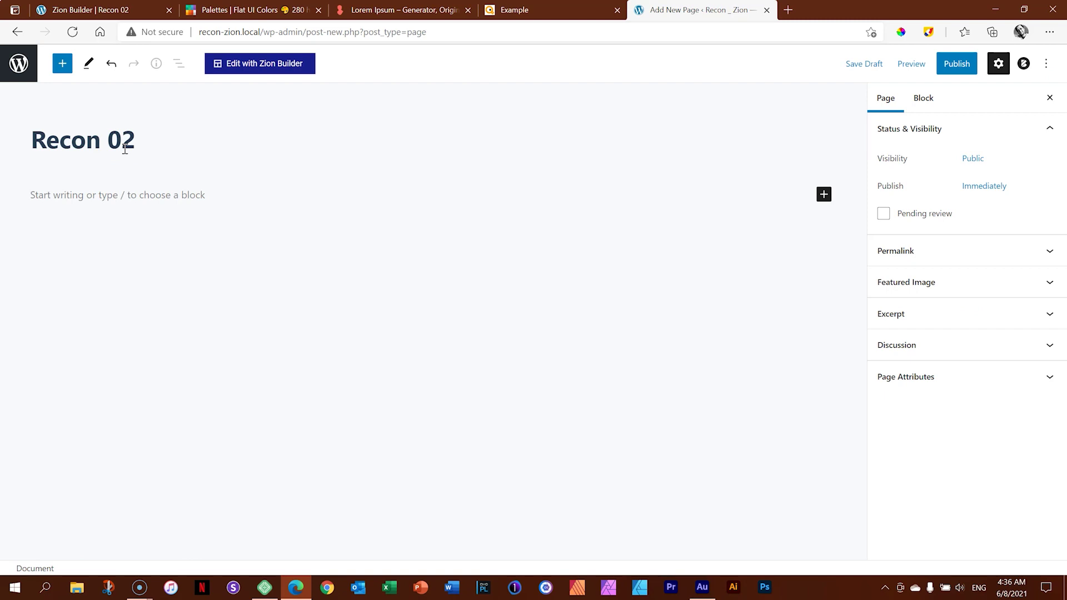
{"action": "left_click", "coordinate": [964, 73]}
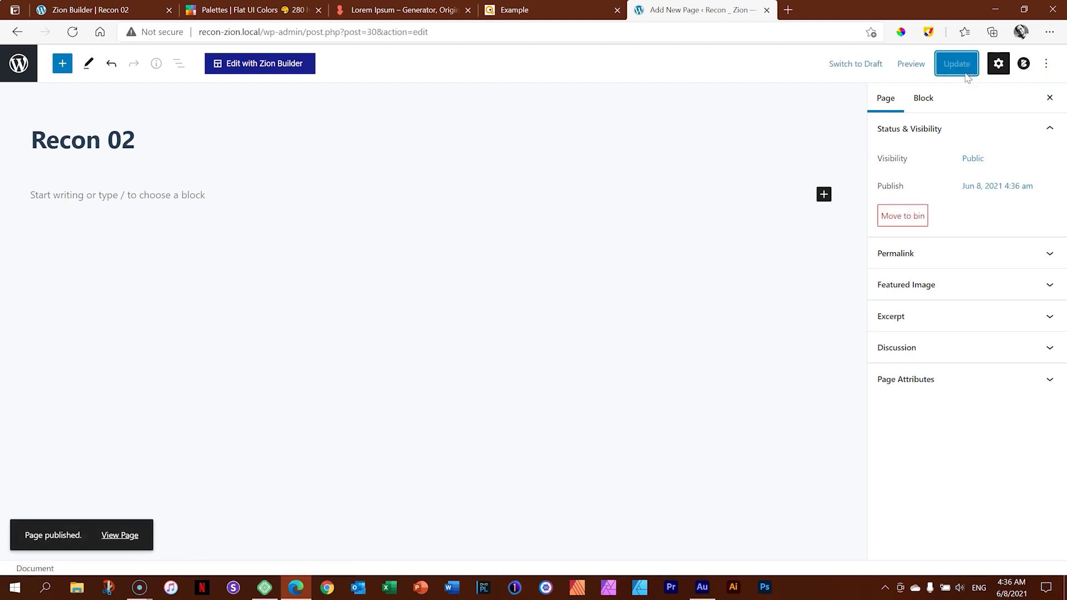
{"action": "left_click", "coordinate": [1046, 97]}
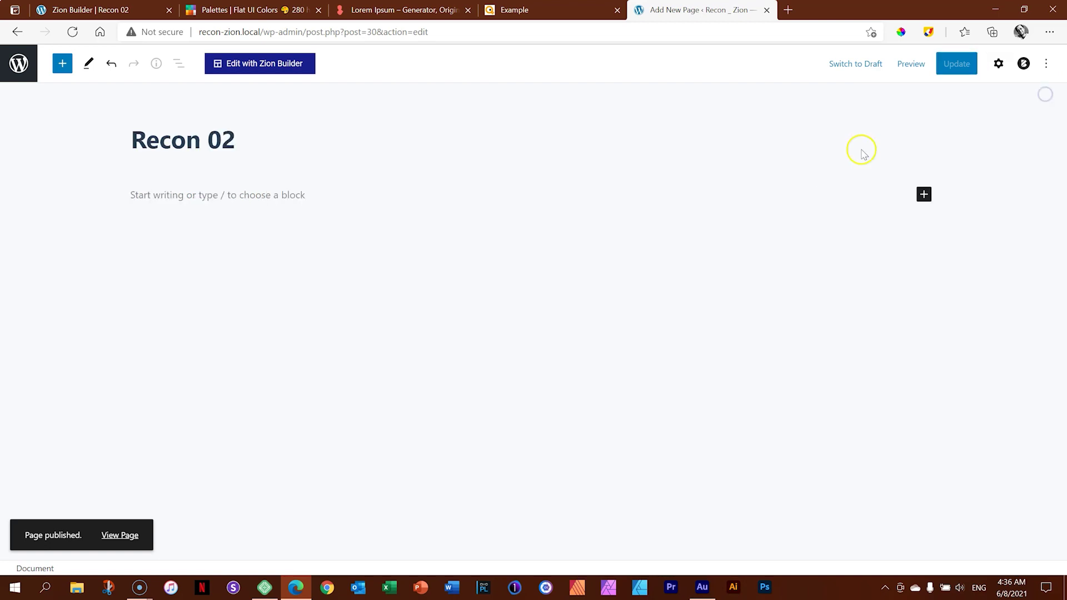
- Open the Recon 02 page in Zion Builder and set its page layout to Zion Builder Blank Canvas
{"action": "left_click", "coordinate": [299, 69]}
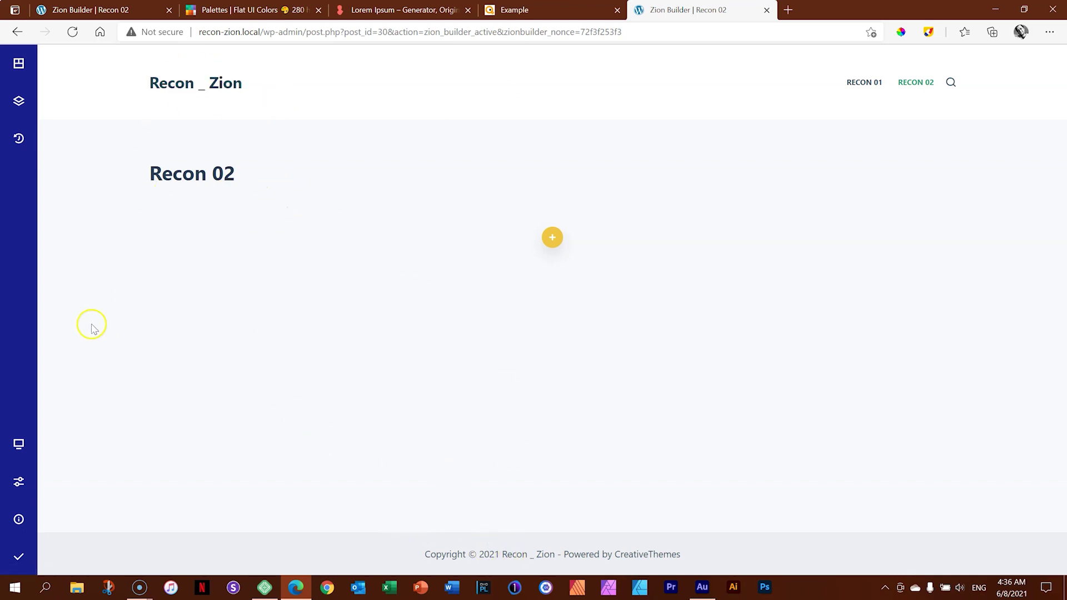
{"action": "left_click", "coordinate": [19, 485]}
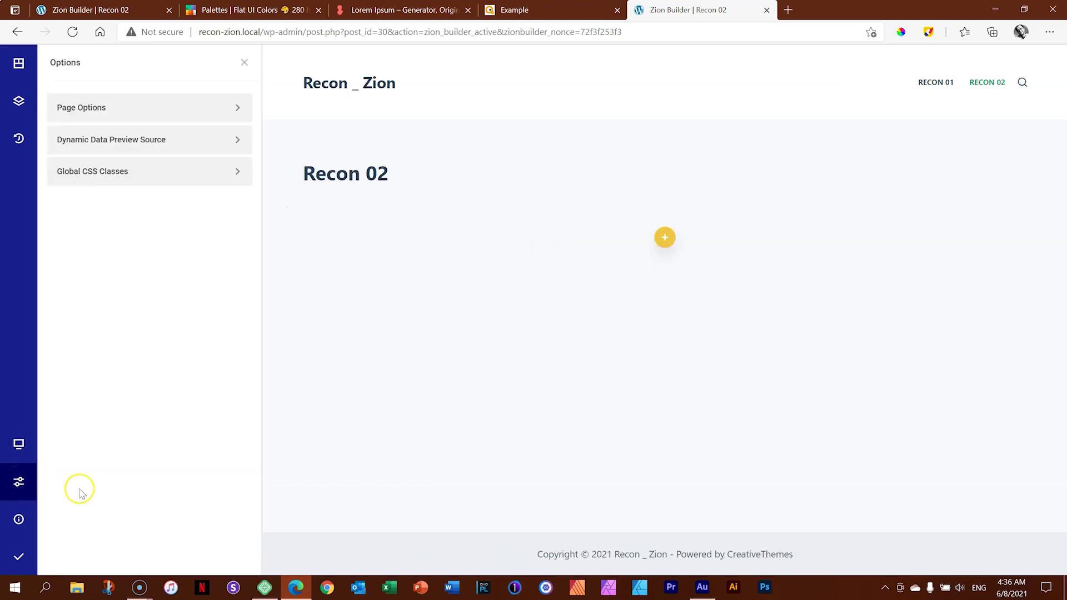
{"action": "left_click", "coordinate": [96, 111]}
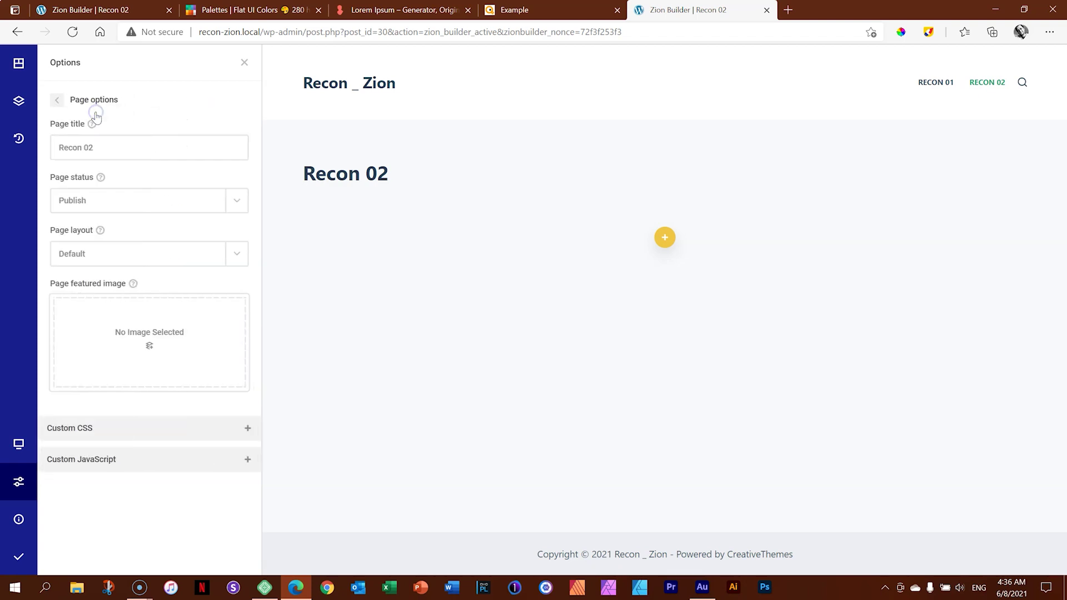
{"action": "left_click", "coordinate": [241, 254]}
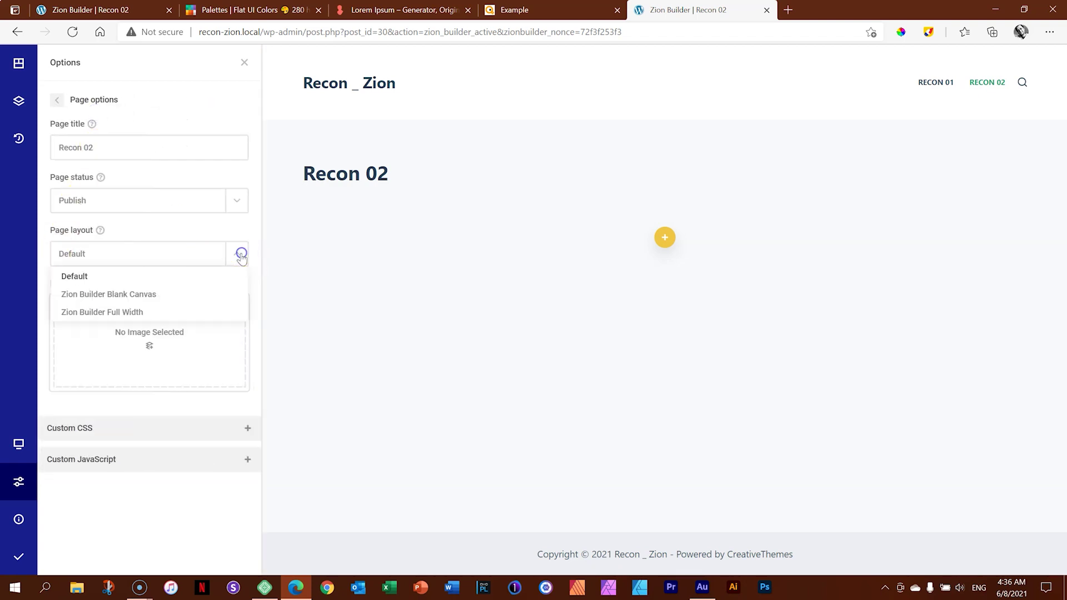
{"action": "left_click", "coordinate": [122, 295]}
{"action": "left_click", "coordinate": [488, 302]}
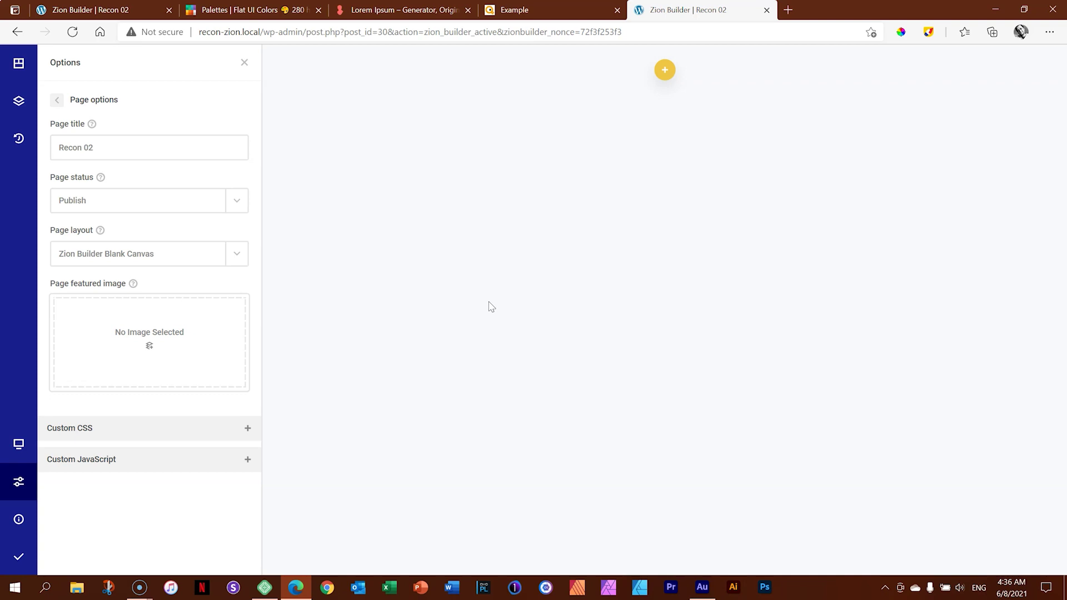
- Save and publish the page, save it once more, and close the page options
{"action": "mouse_move", "coordinate": [22, 557]}
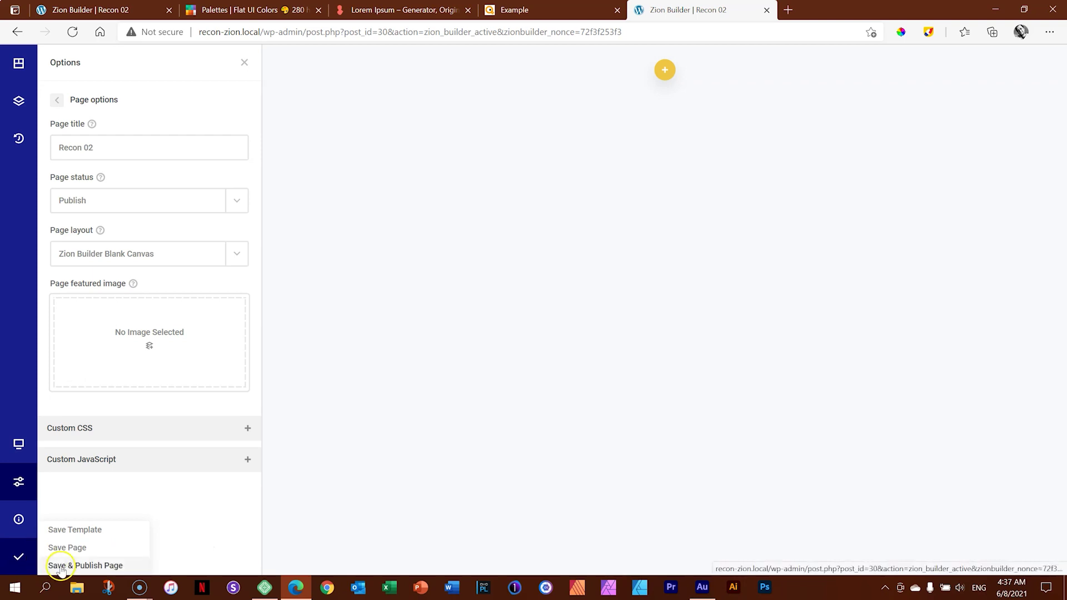
{"action": "left_click", "coordinate": [108, 565]}
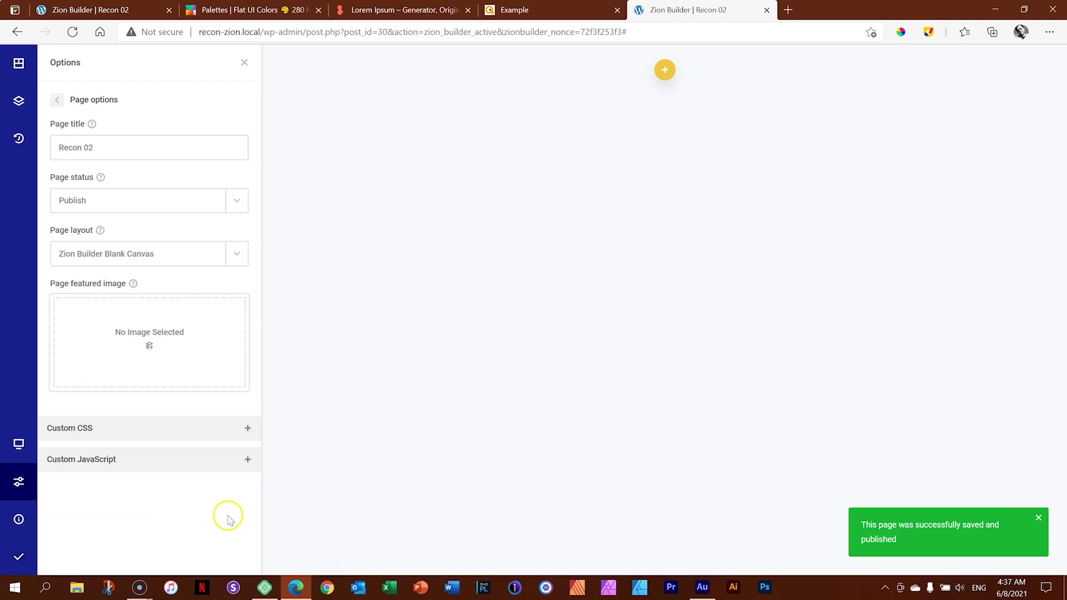
{"action": "mouse_move", "coordinate": [19, 560]}
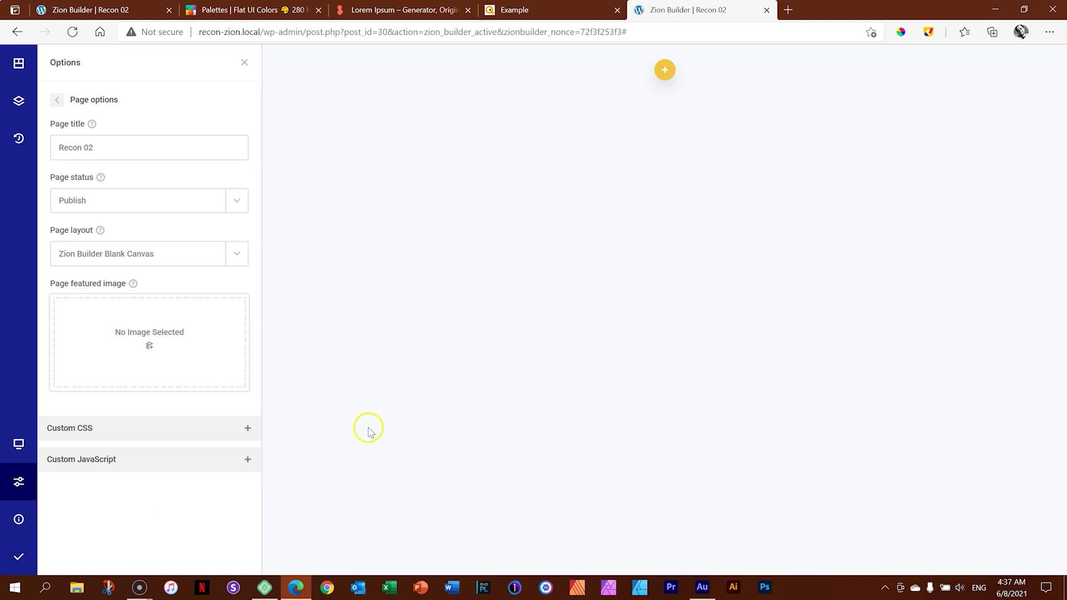
{"action": "key", "text": "ctrl+s"}
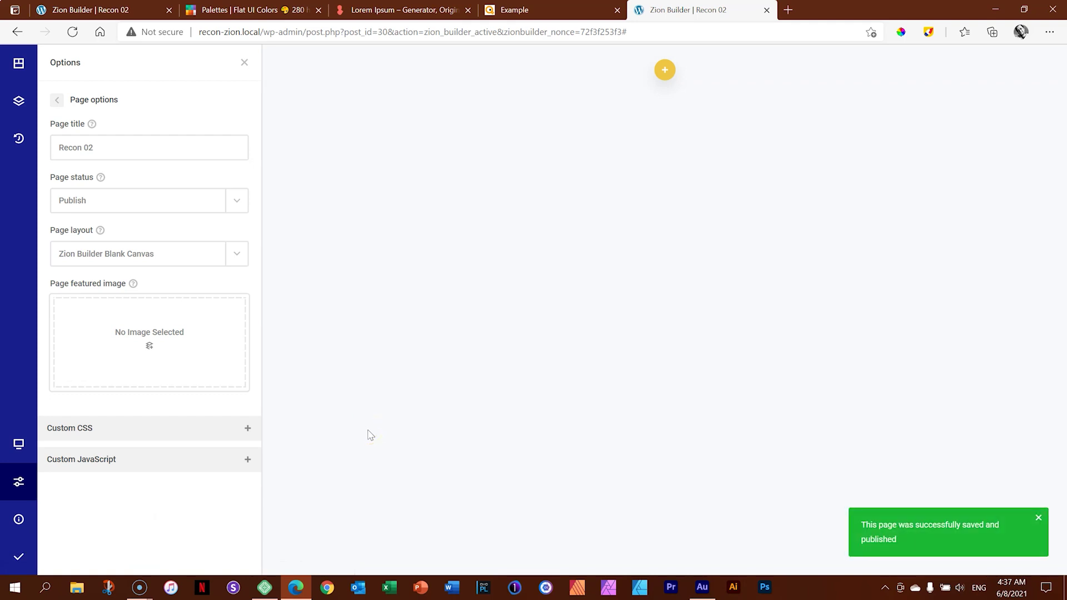
{"action": "left_click", "coordinate": [244, 62]}
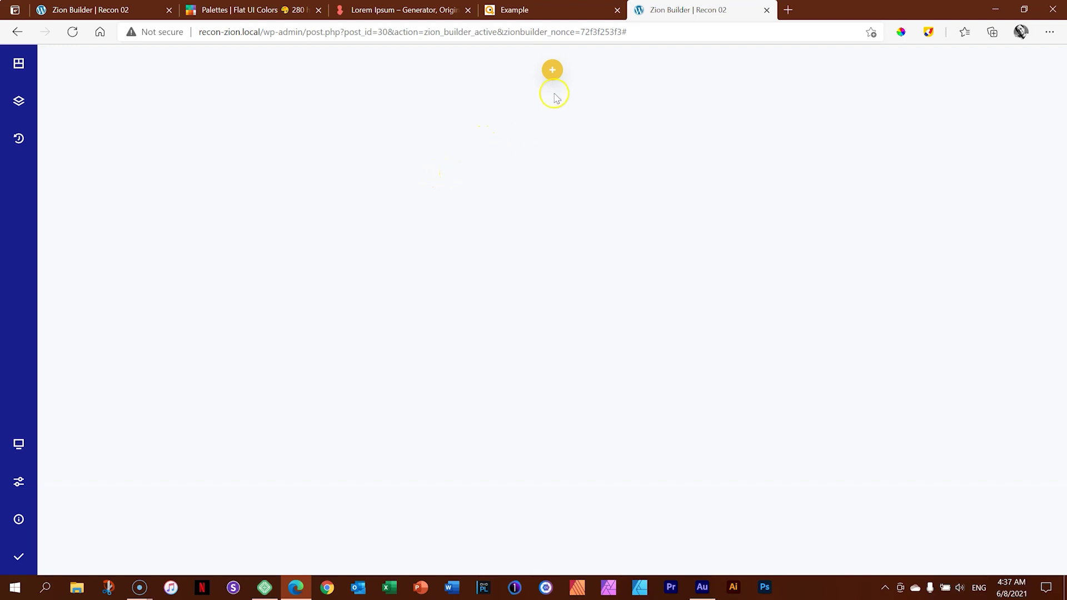
- Add a single-column section to the page and delete it again
{"action": "left_click", "coordinate": [553, 72]}
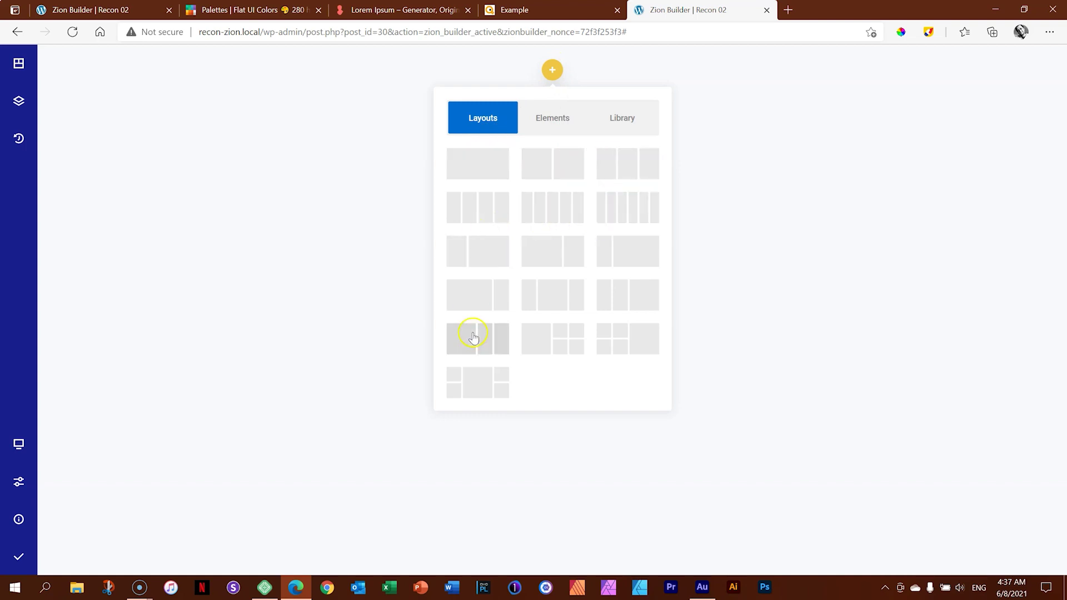
{"action": "left_click", "coordinate": [482, 162]}
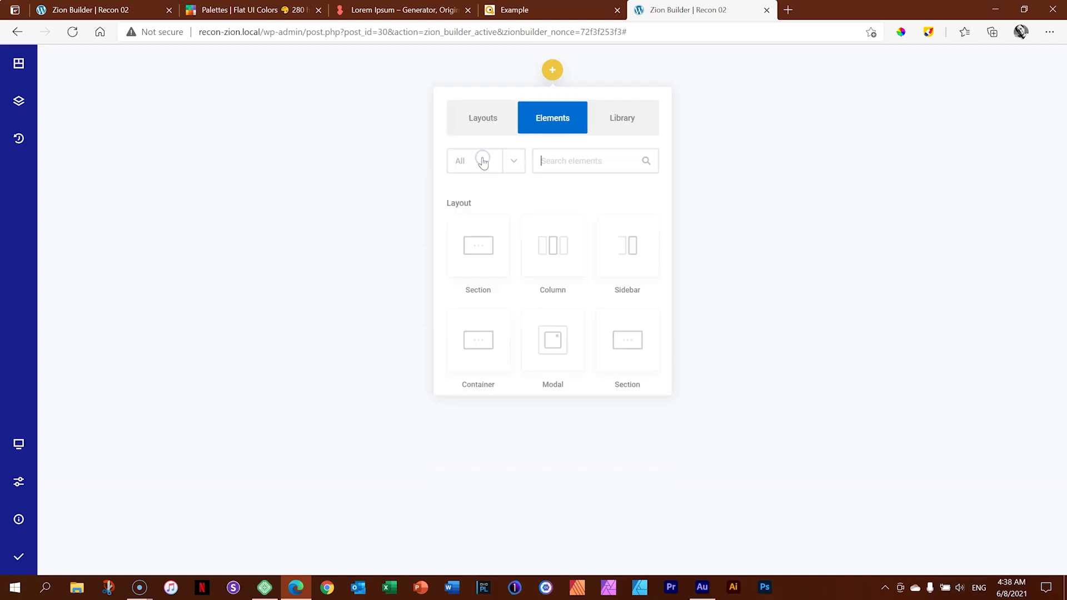
{"action": "left_click", "coordinate": [778, 218]}
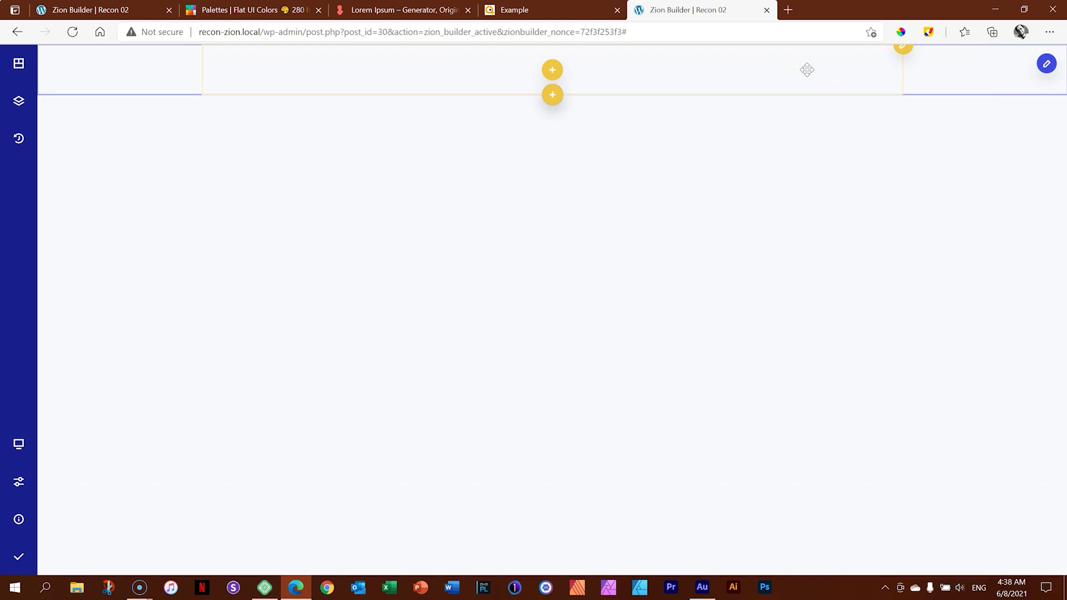
{"action": "key", "text": "Delete"}
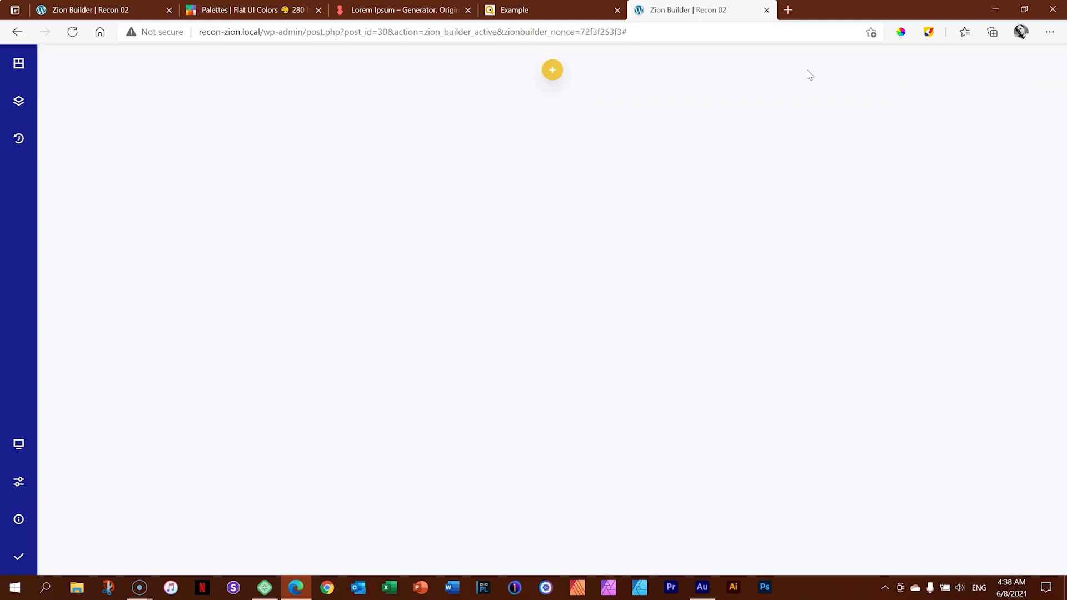
- Add a section with two equal columns to the empty page
{"action": "left_click", "coordinate": [551, 70]}
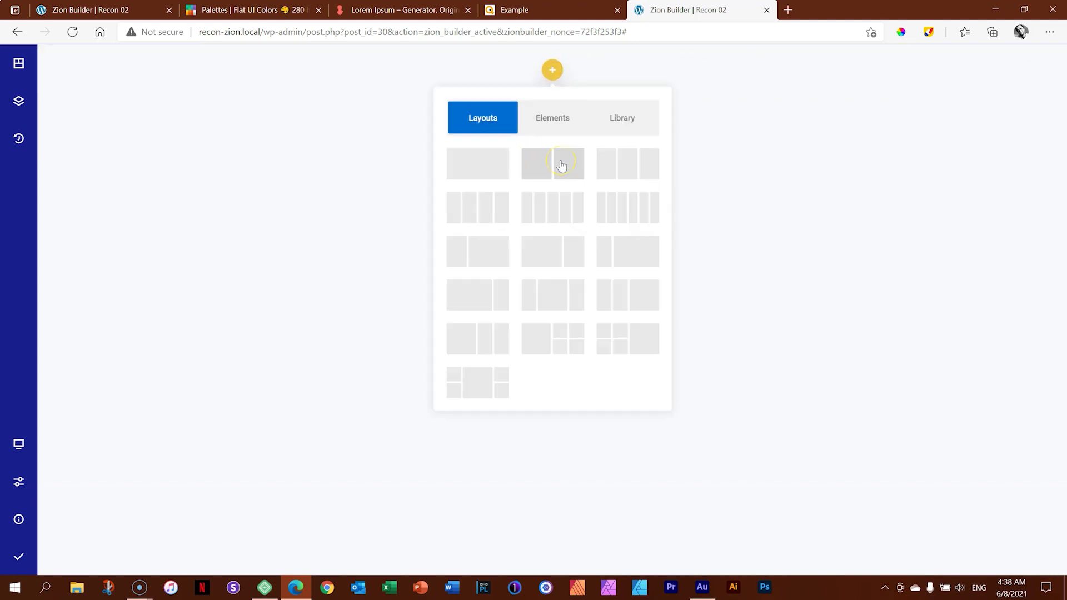
{"action": "left_click", "coordinate": [561, 165]}
{"action": "left_click", "coordinate": [570, 170]}
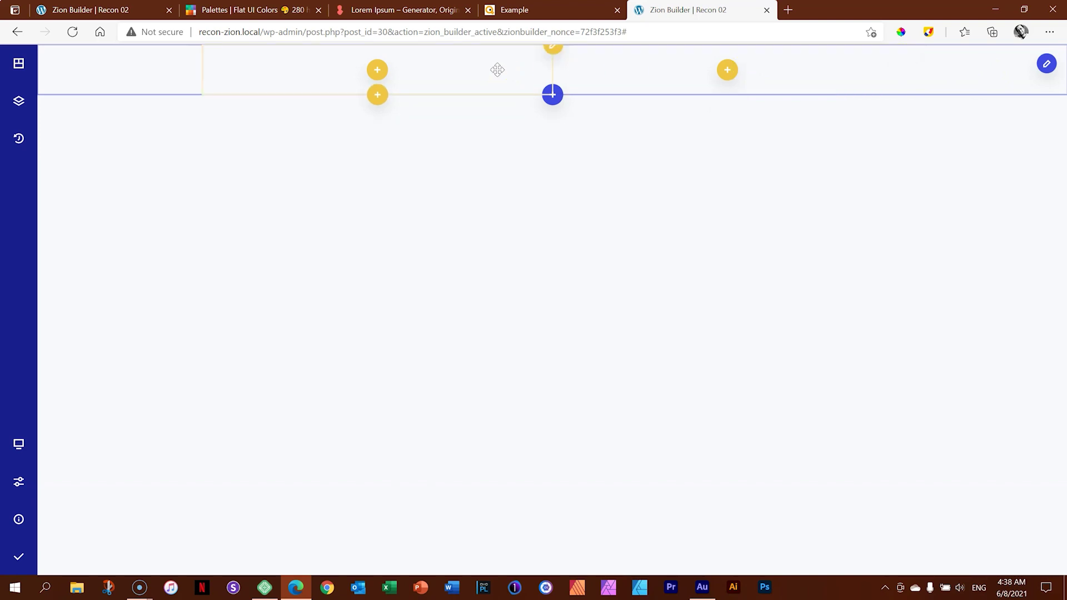
- Examine the two-column section's structure in the wireframe and in the expanded tree view
{"action": "left_click", "coordinate": [20, 67]}
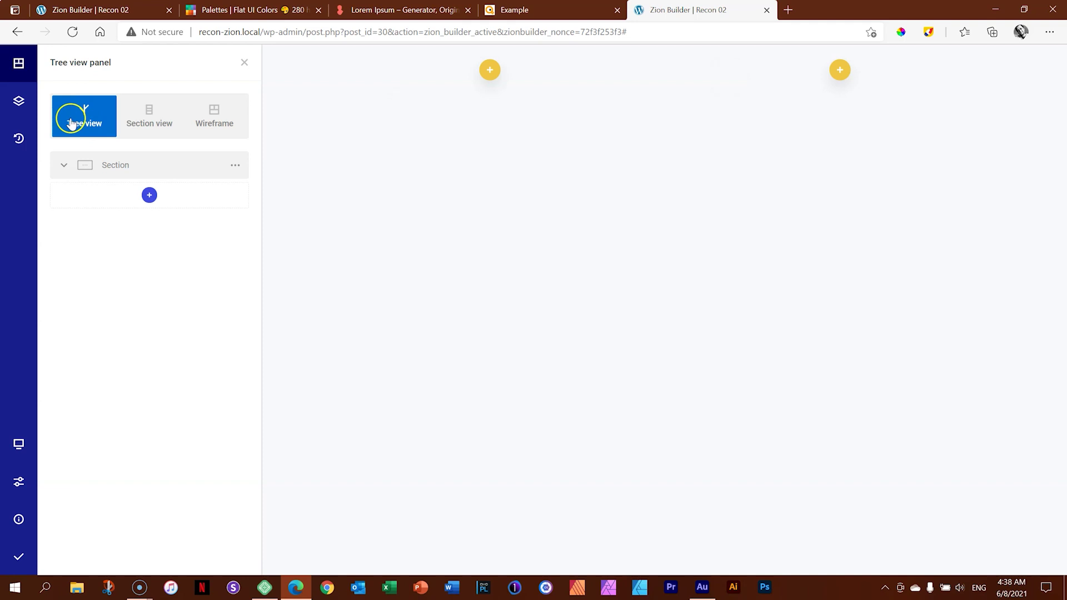
{"action": "left_click", "coordinate": [224, 127]}
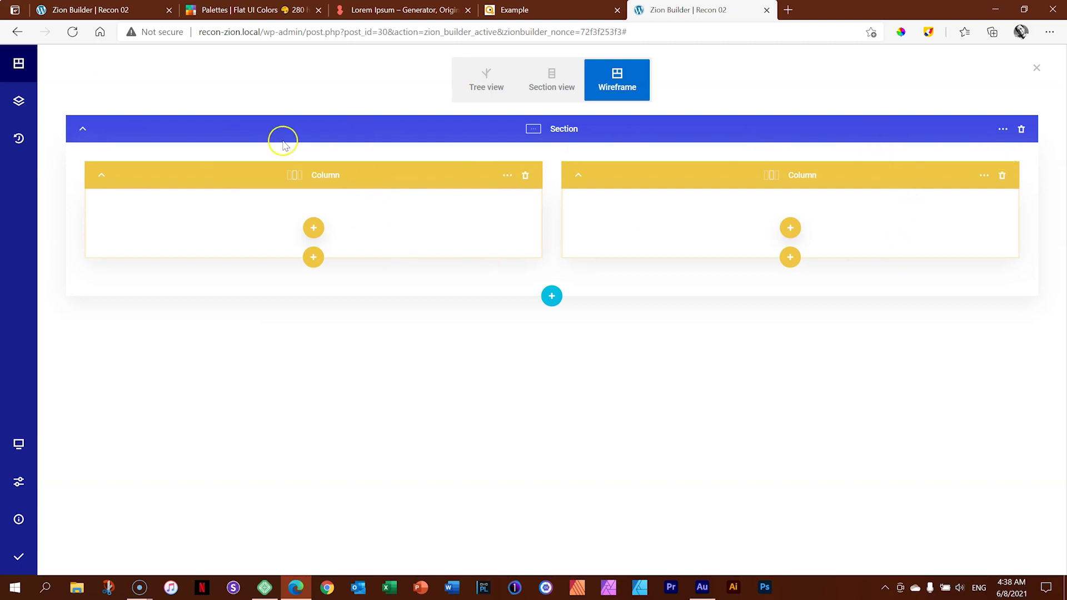
{"action": "left_click", "coordinate": [499, 78]}
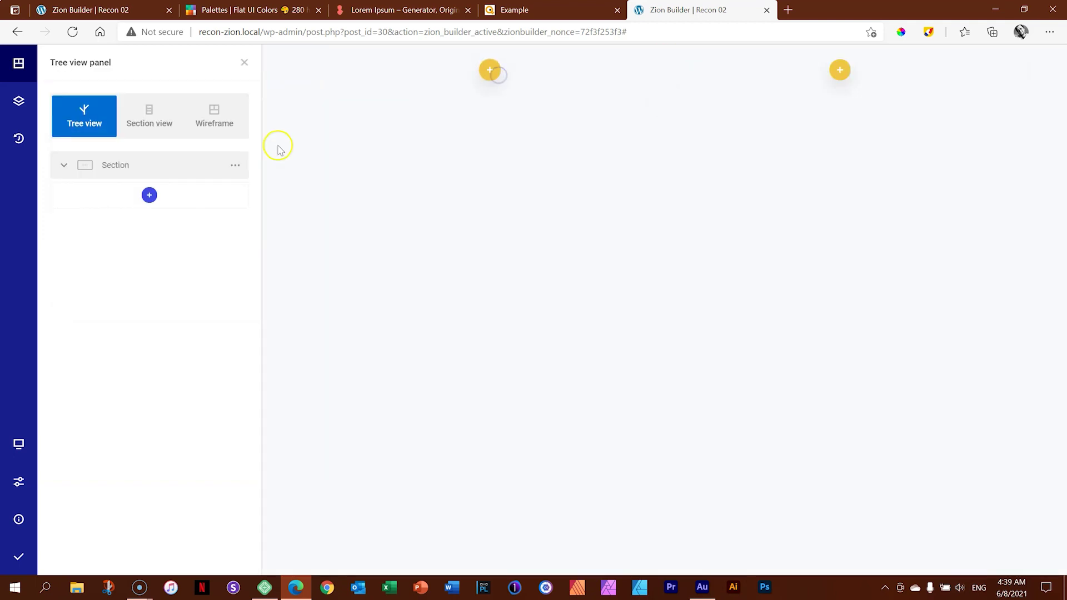
{"action": "left_click", "coordinate": [64, 166]}
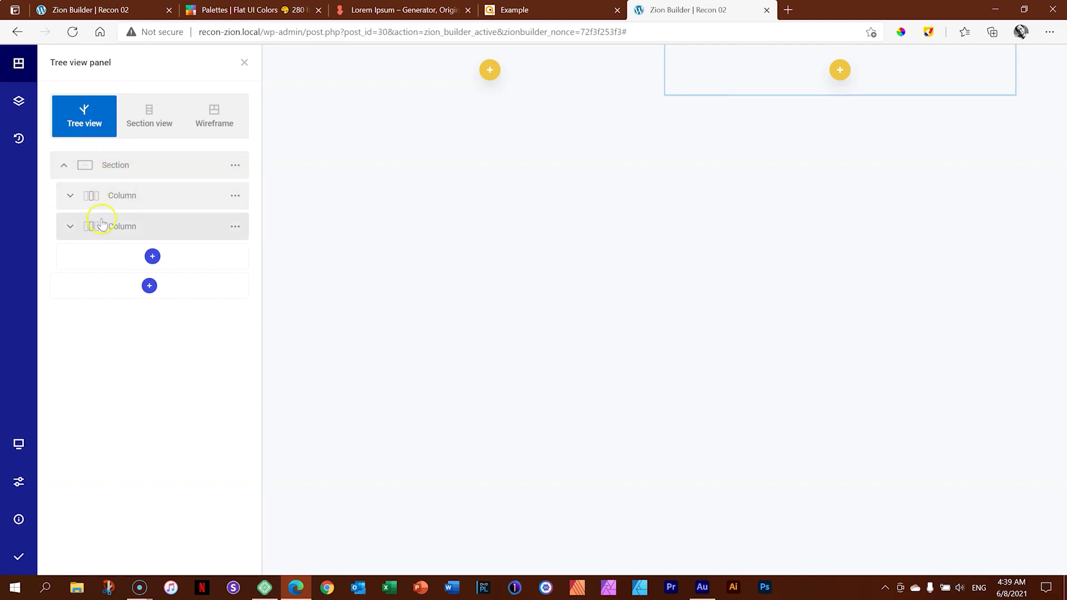
{"action": "left_click", "coordinate": [497, 161]}
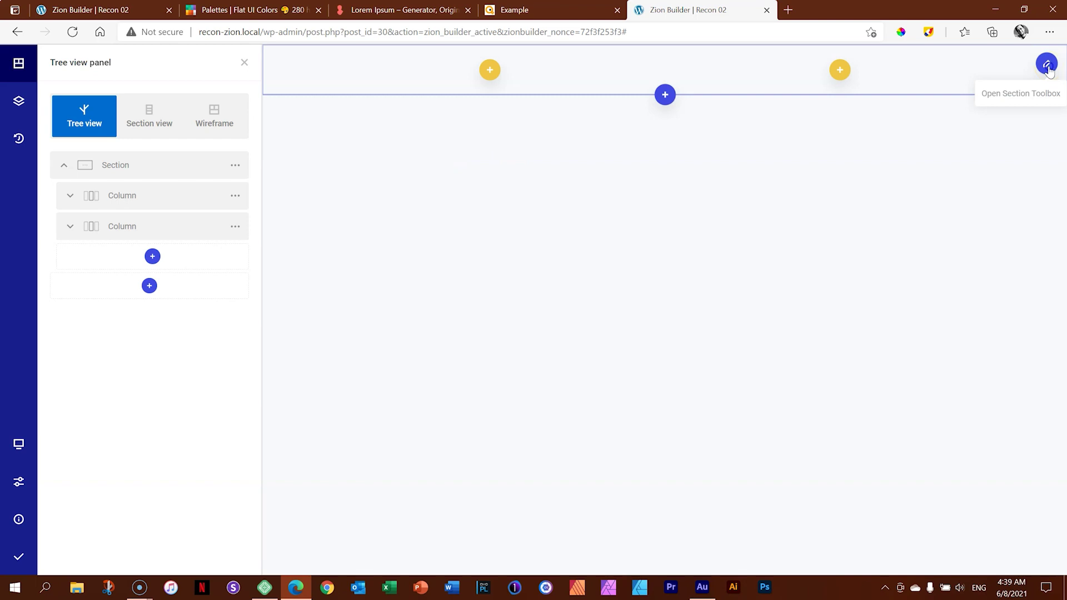
- Delete the two-column section and add a section with three equal columns in its place
{"action": "left_click", "coordinate": [1047, 65]}
{"action": "left_click", "coordinate": [1024, 66]}
{"action": "left_click", "coordinate": [666, 68]}
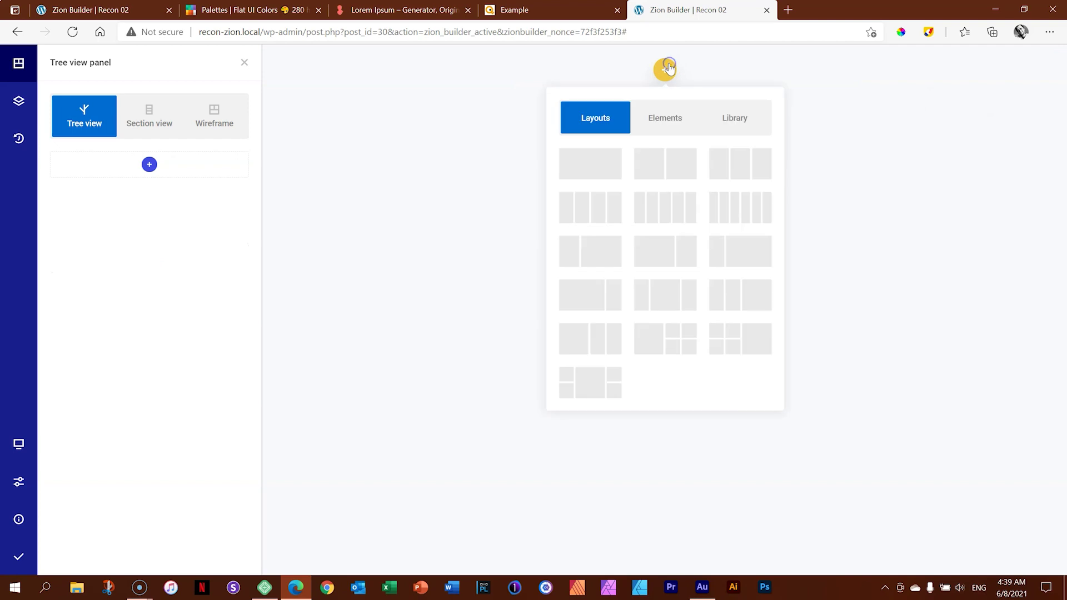
{"action": "left_click", "coordinate": [743, 163]}
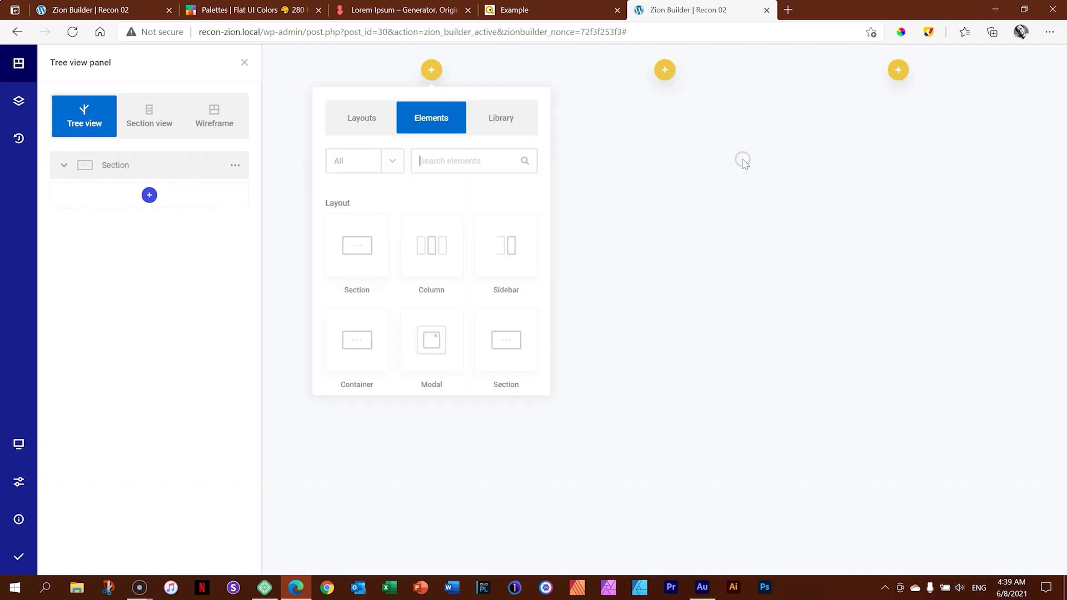
{"action": "left_click", "coordinate": [717, 210]}
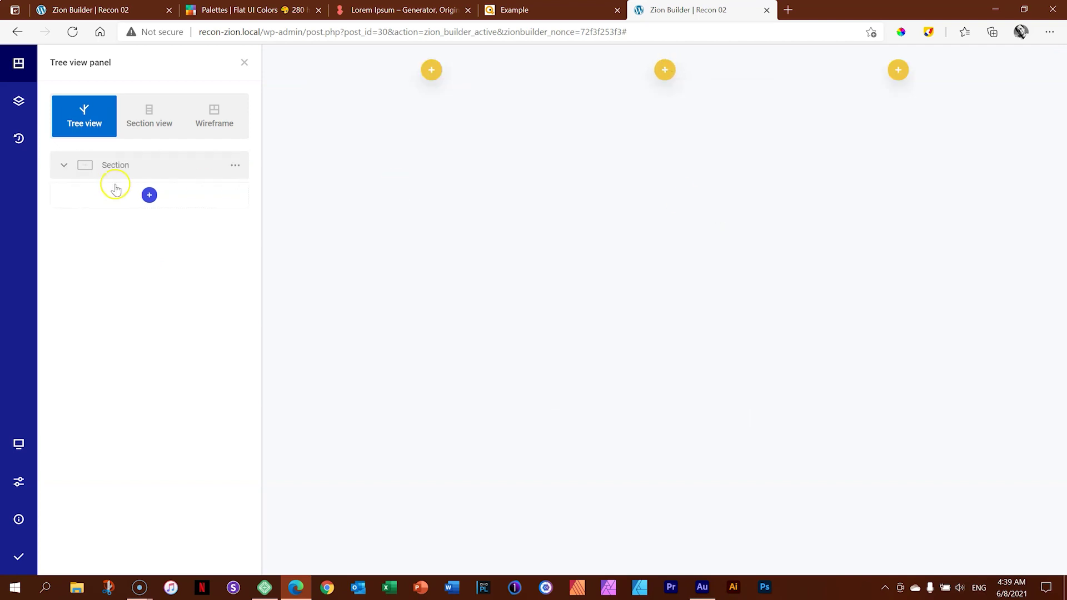
- Examine the three-column section's structure in the expanded tree view and in the wireframe
{"action": "left_click", "coordinate": [63, 165]}
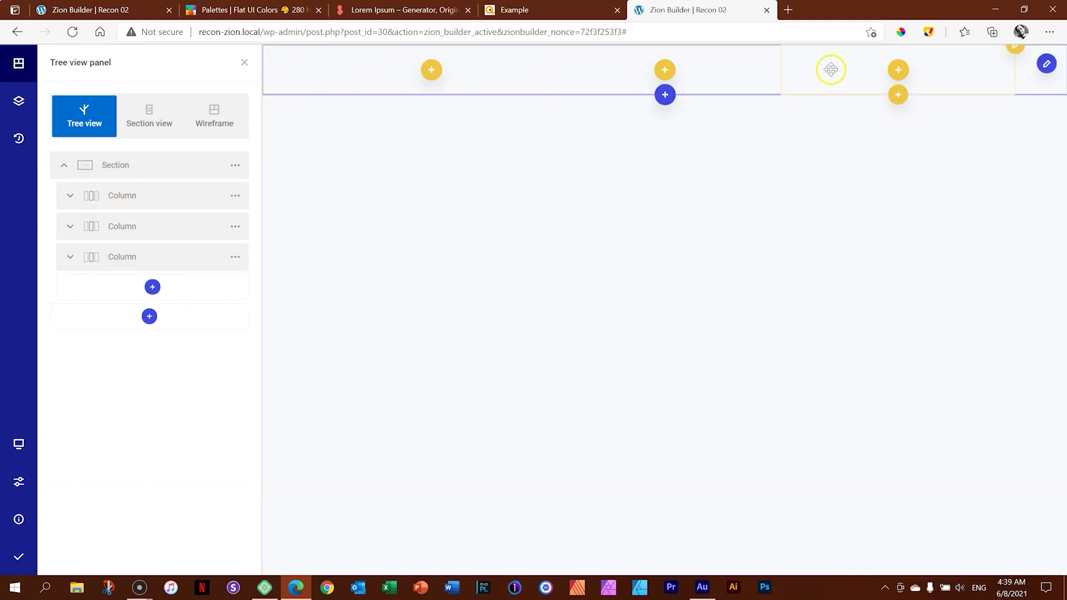
{"action": "left_click", "coordinate": [221, 119]}
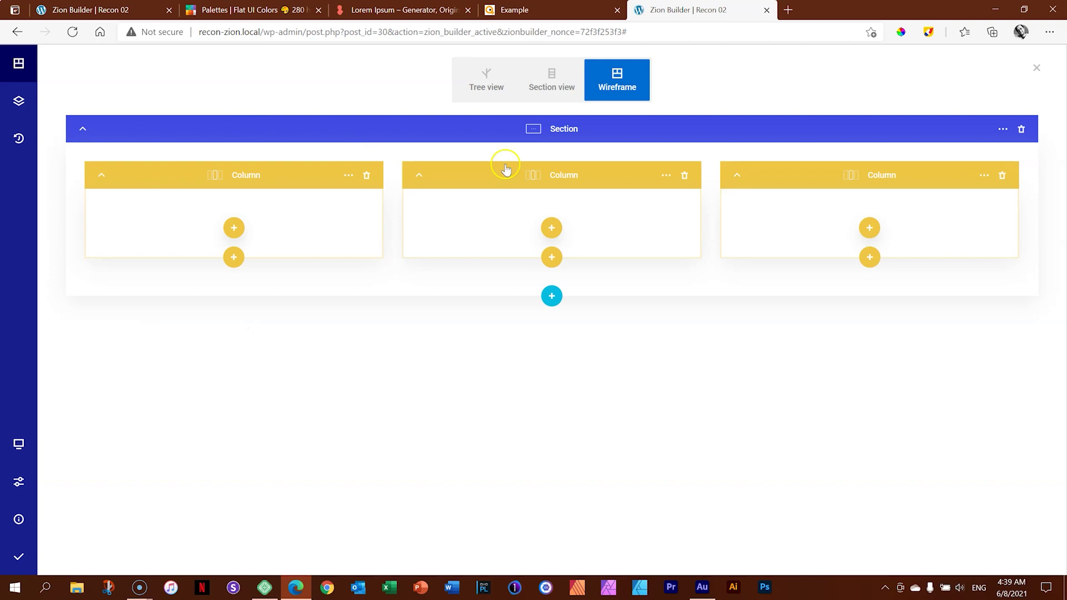
{"action": "left_click", "coordinate": [481, 89]}
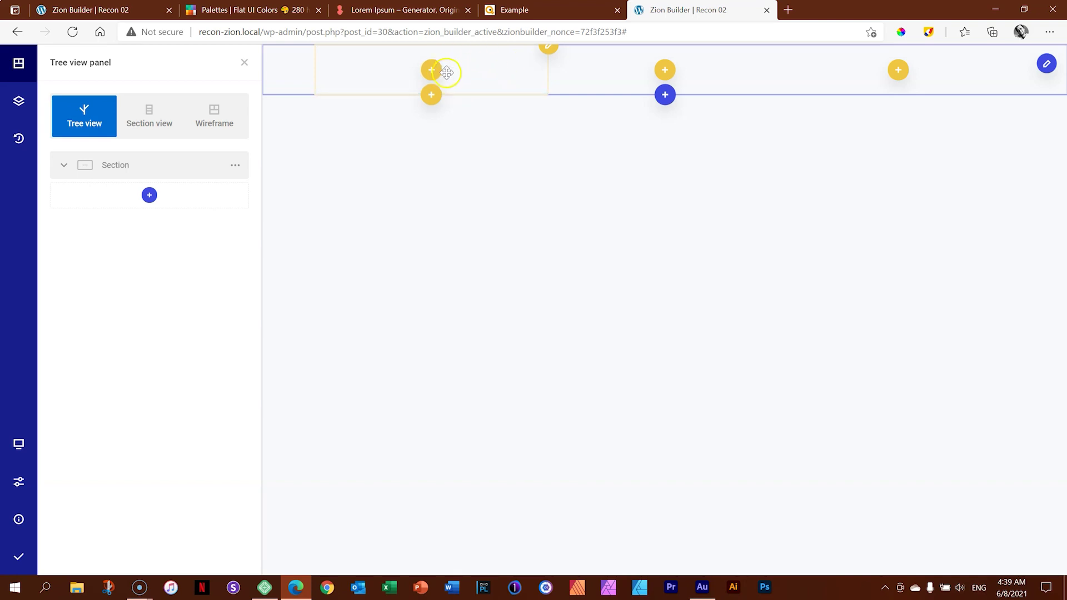
- Open the first column's options and close the tree view
{"action": "left_click", "coordinate": [487, 70]}
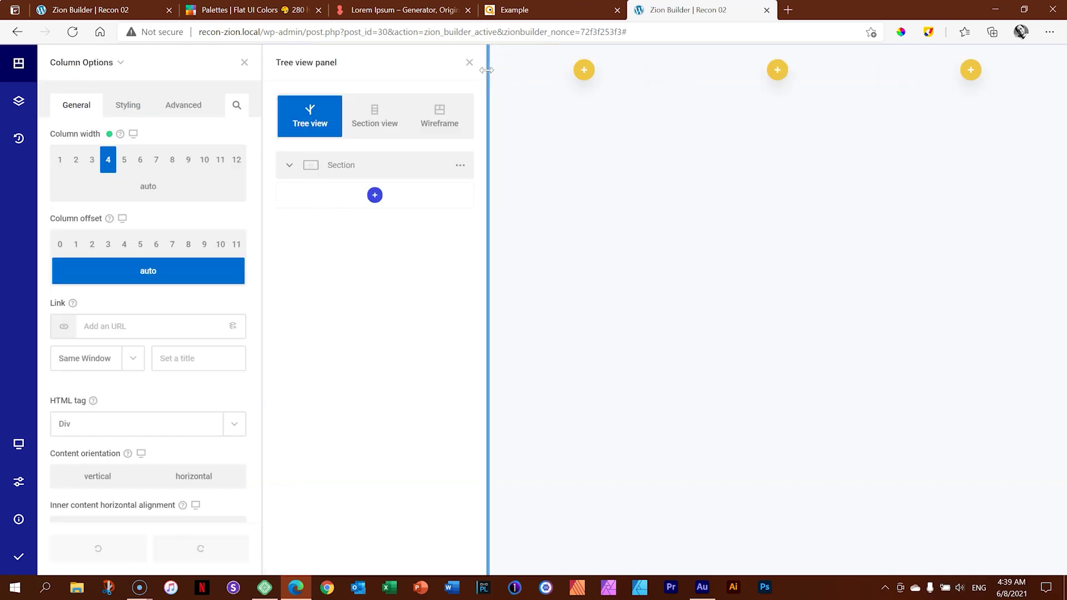
{"action": "mouse_move", "coordinate": [54, 66]}
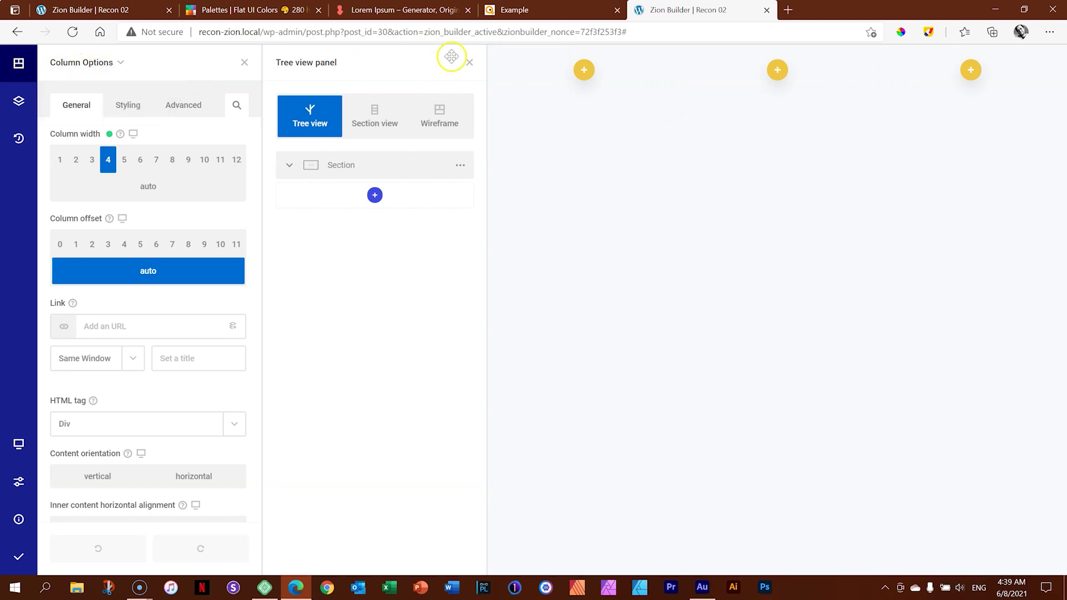
{"action": "left_click", "coordinate": [468, 63]}
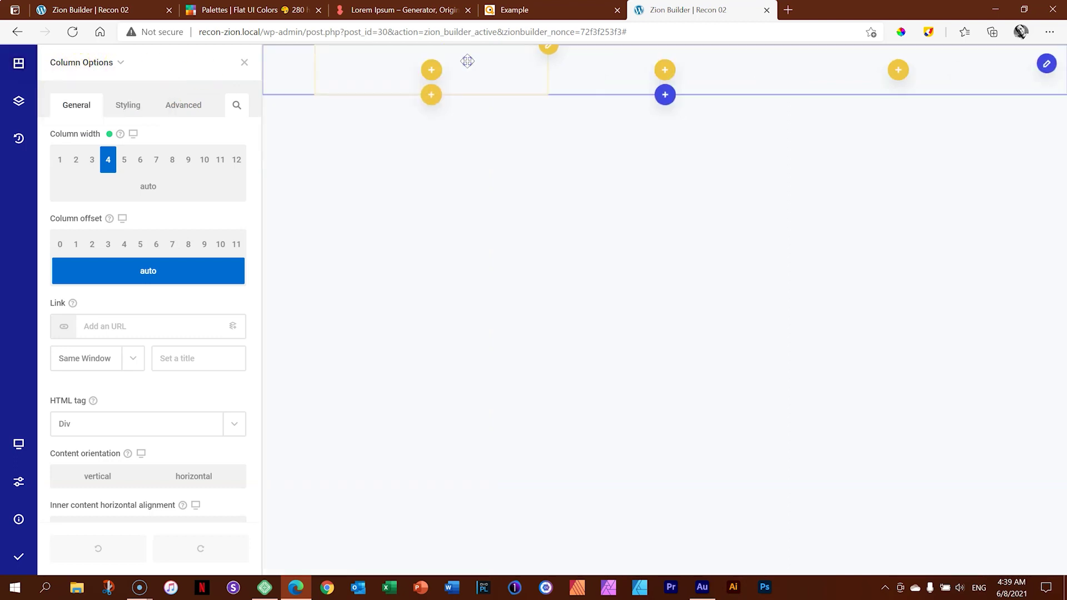
{"action": "mouse_move", "coordinate": [62, 92]}
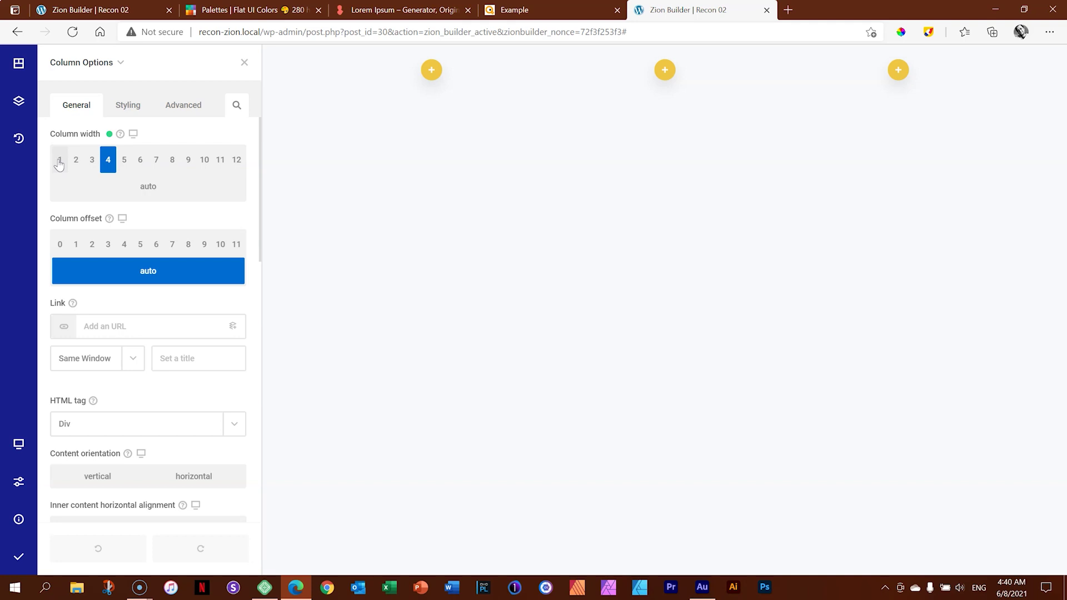
- Examine on the Example page how a 12-column grid divides into rows of differently sized columns
{"action": "left_click", "coordinate": [527, 10]}
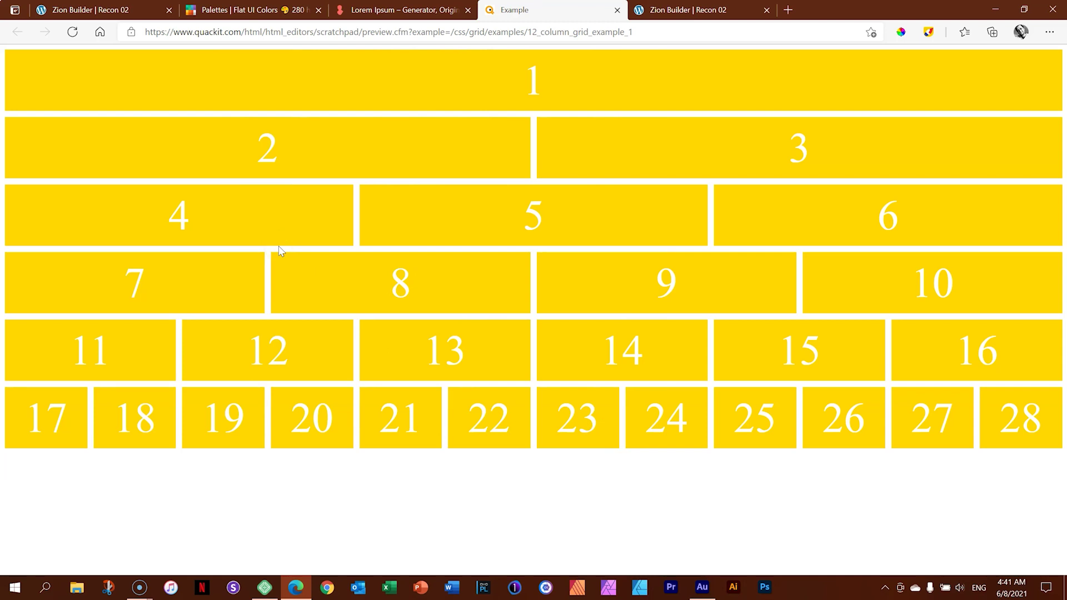
{"action": "left_click", "coordinate": [402, 86]}
{"action": "left_click", "coordinate": [784, 129]}
{"action": "left_click", "coordinate": [706, 323]}
{"action": "left_click", "coordinate": [362, 402]}
{"action": "left_click_drag", "start_coordinate": [313, 417], "coordinate": [91, 424]}
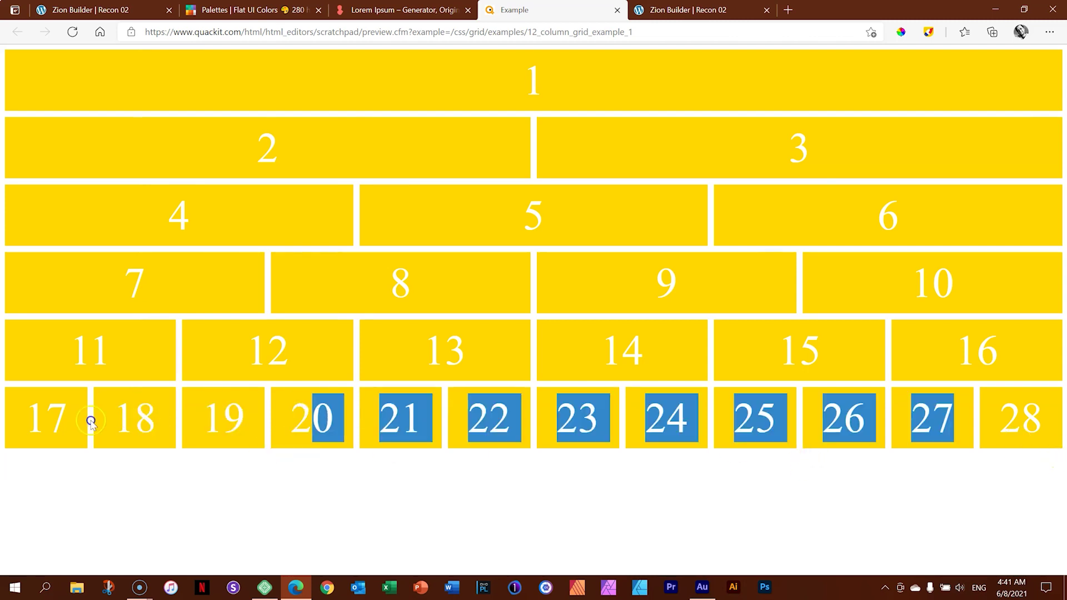
{"action": "left_click", "coordinate": [964, 408]}
{"action": "left_click_drag", "start_coordinate": [757, 418], "coordinate": [1000, 418]}
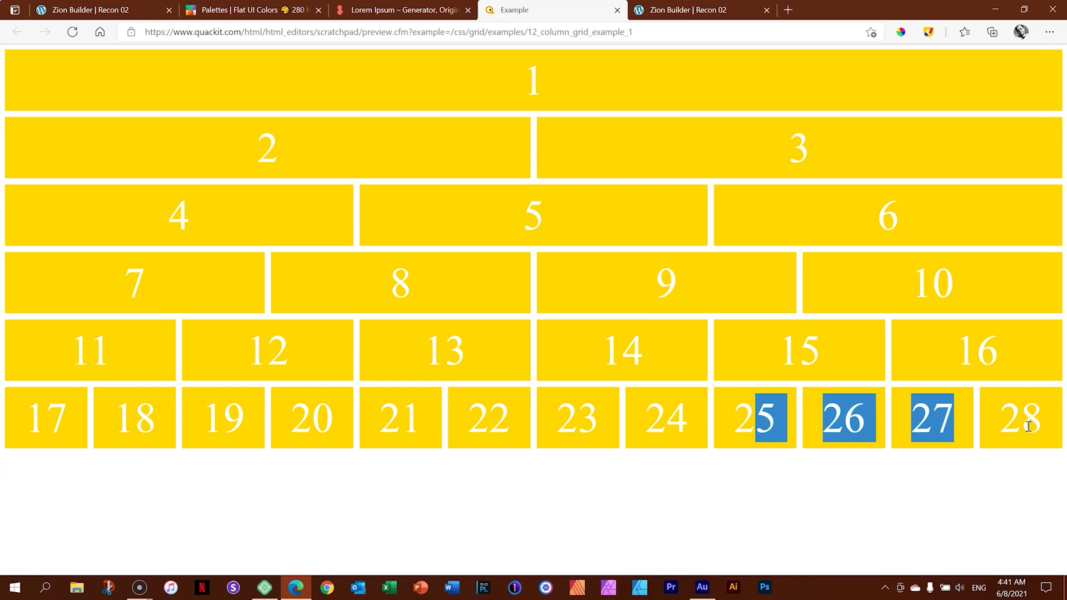
{"action": "left_click", "coordinate": [836, 449]}
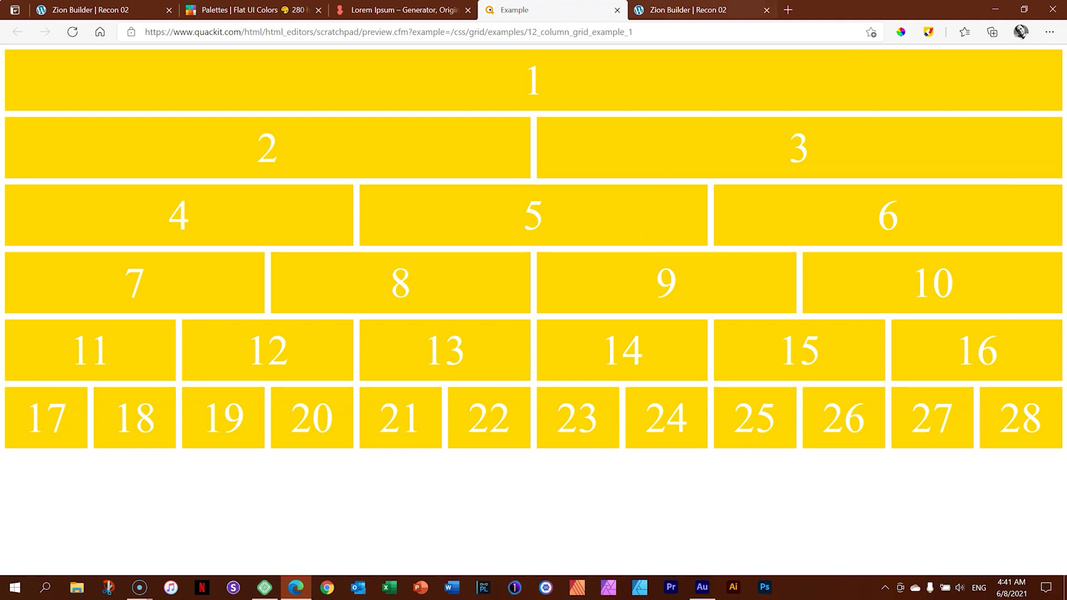
- Return to the Recon 02 builder page and give the first column's wrapper the solid background color #e38d8d
{"action": "left_click", "coordinate": [686, 10]}
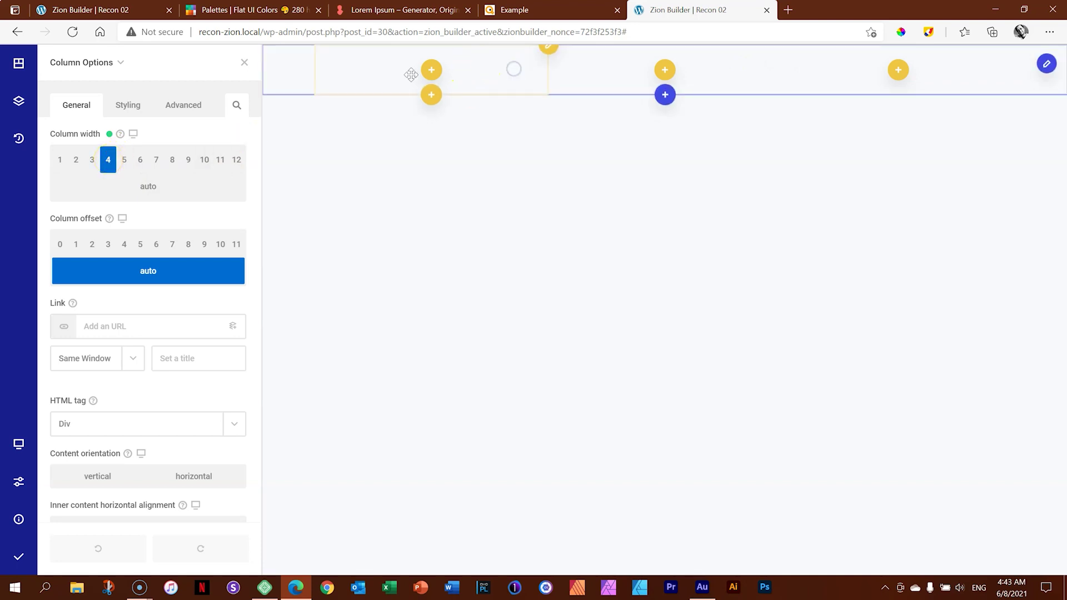
{"action": "left_click", "coordinate": [129, 111]}
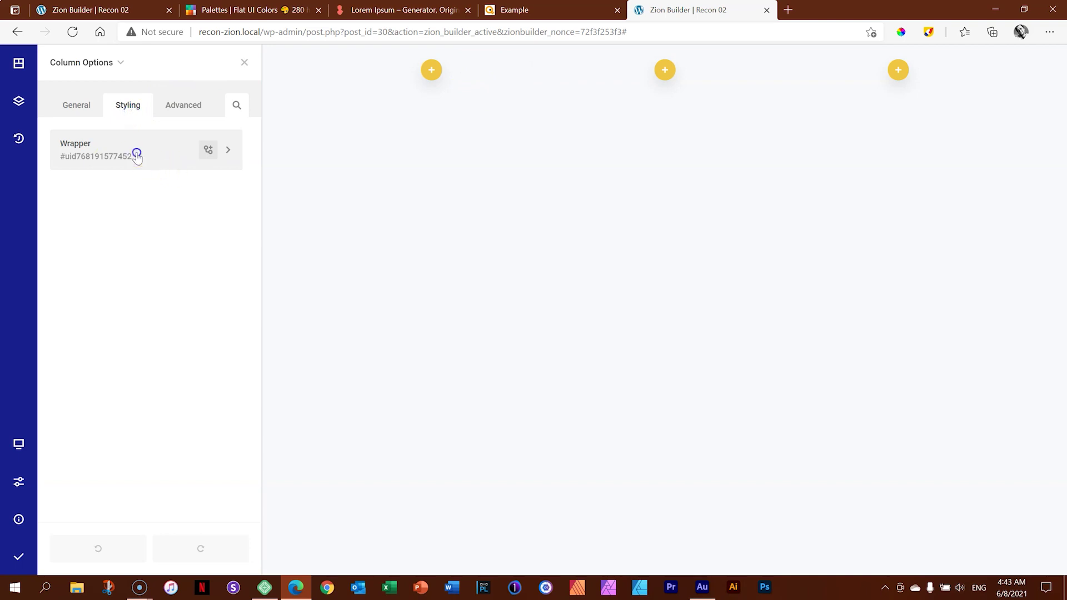
{"action": "left_click", "coordinate": [136, 152]}
{"action": "left_click", "coordinate": [124, 214]}
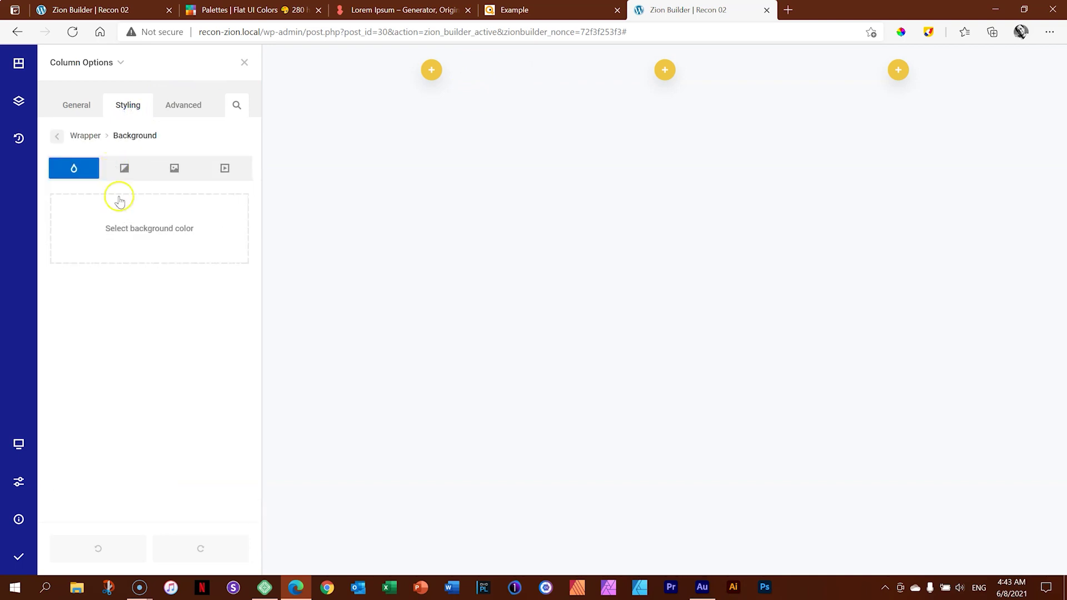
{"action": "left_click", "coordinate": [124, 168]}
{"action": "left_click", "coordinate": [74, 166]}
{"action": "left_click", "coordinate": [141, 214]}
{"action": "left_click", "coordinate": [321, 155]}
{"action": "left_click_drag", "start_coordinate": [321, 155], "coordinate": [326, 122]}
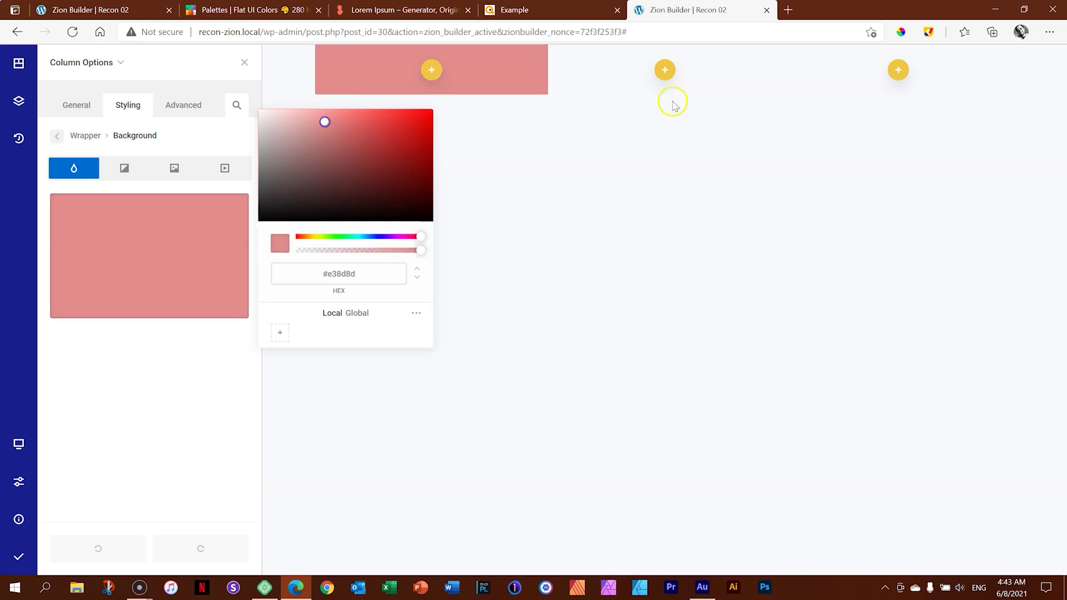
- Give the second column's wrapper a solid green background color
{"action": "left_click", "coordinate": [614, 74]}
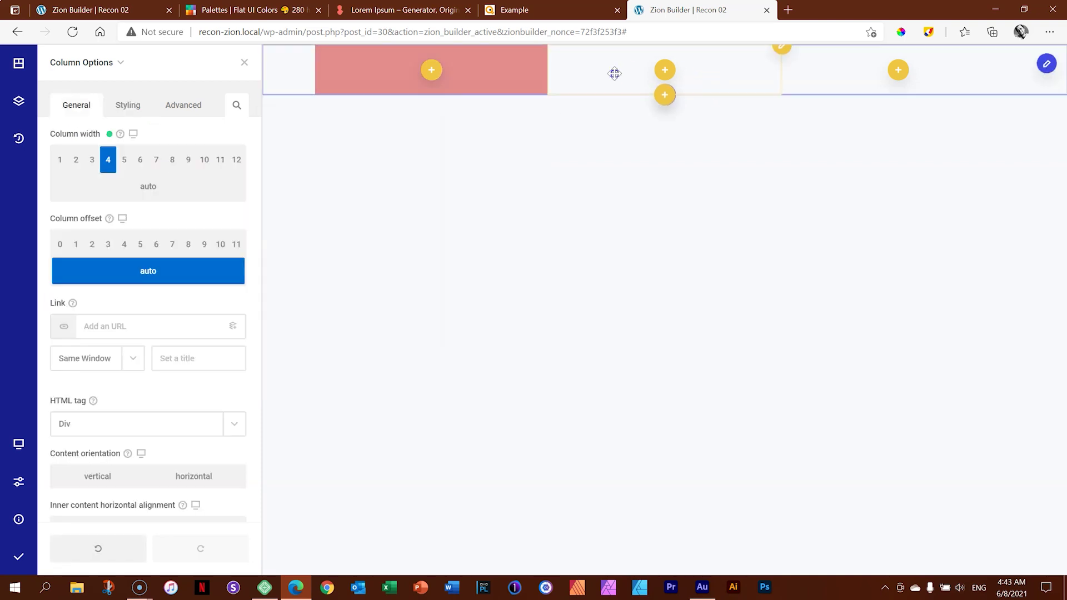
{"action": "left_click", "coordinate": [124, 102]}
{"action": "left_click", "coordinate": [83, 148]}
{"action": "left_click", "coordinate": [114, 210]}
{"action": "left_click", "coordinate": [134, 216]}
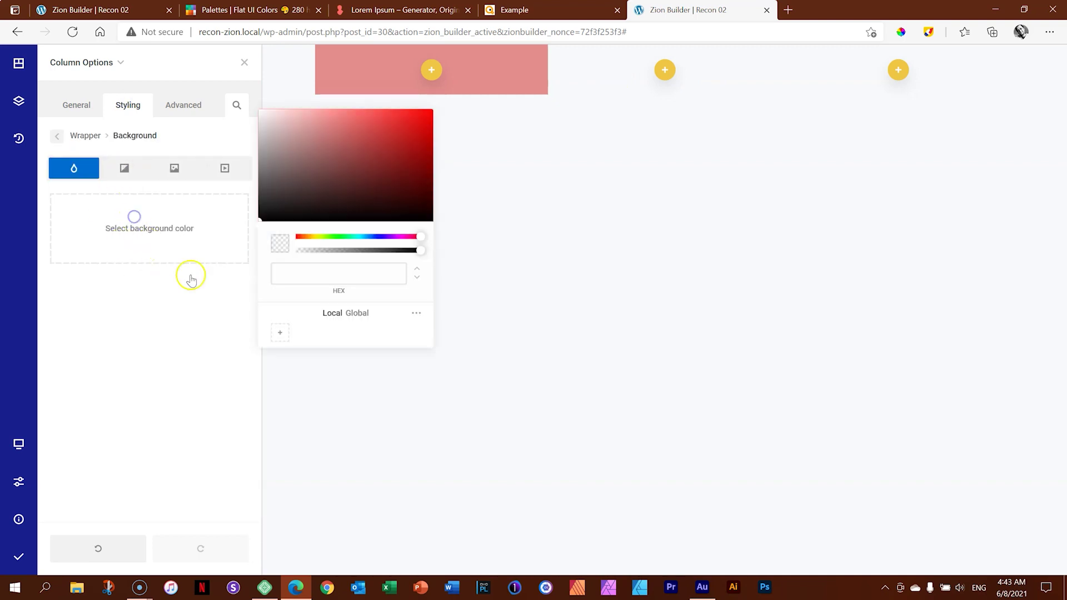
{"action": "left_click_drag", "start_coordinate": [351, 238], "coordinate": [344, 238]}
{"action": "left_click", "coordinate": [365, 134]}
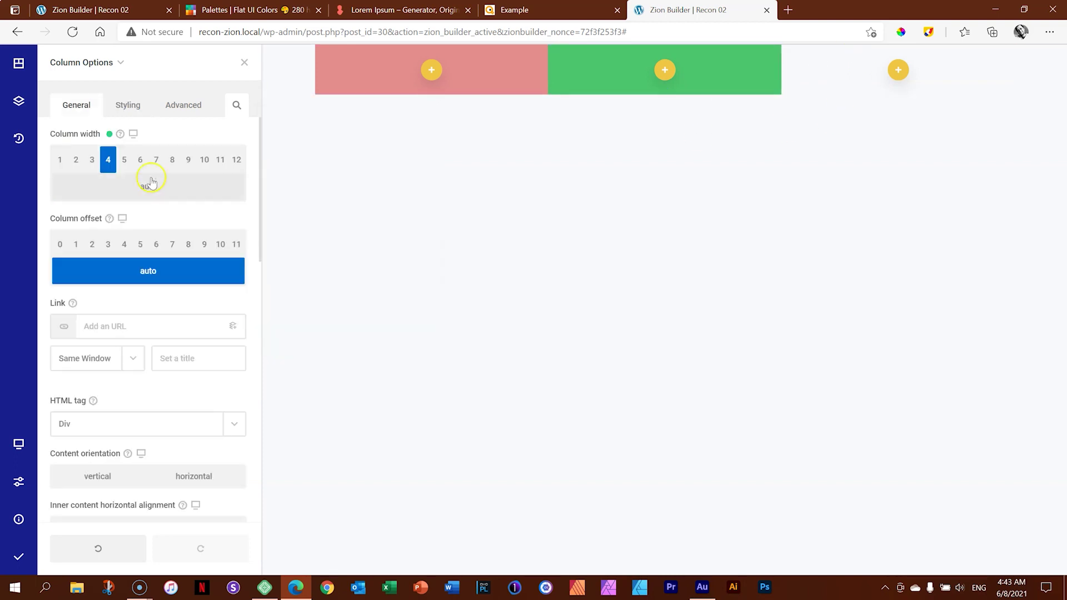
- Give the third column's wrapper the solid background color #6b71ba
{"action": "left_click", "coordinate": [126, 105]}
{"action": "left_click", "coordinate": [98, 147]}
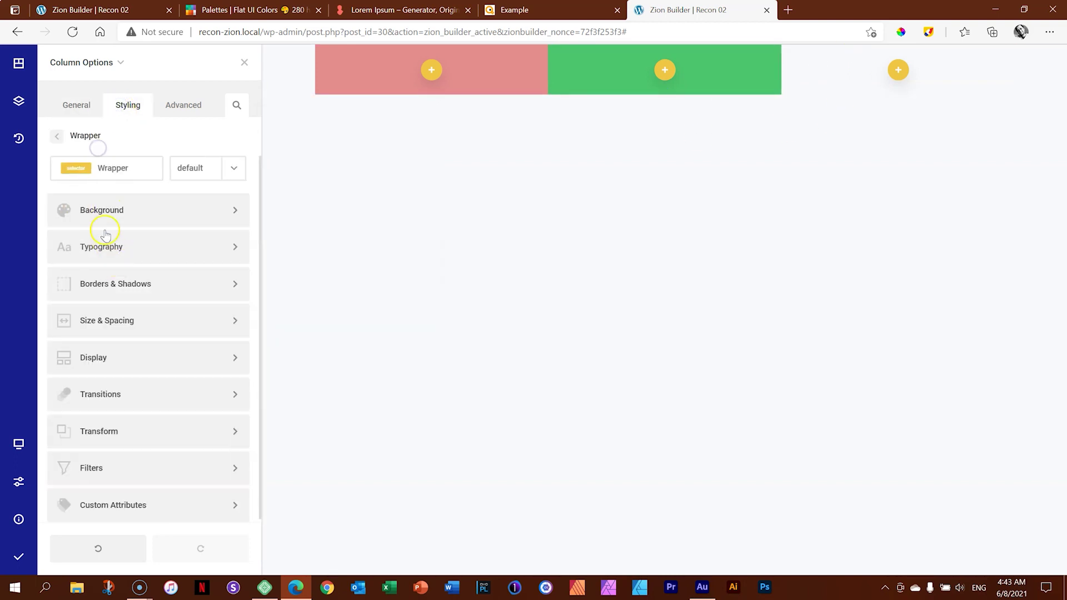
{"action": "left_click", "coordinate": [107, 210]}
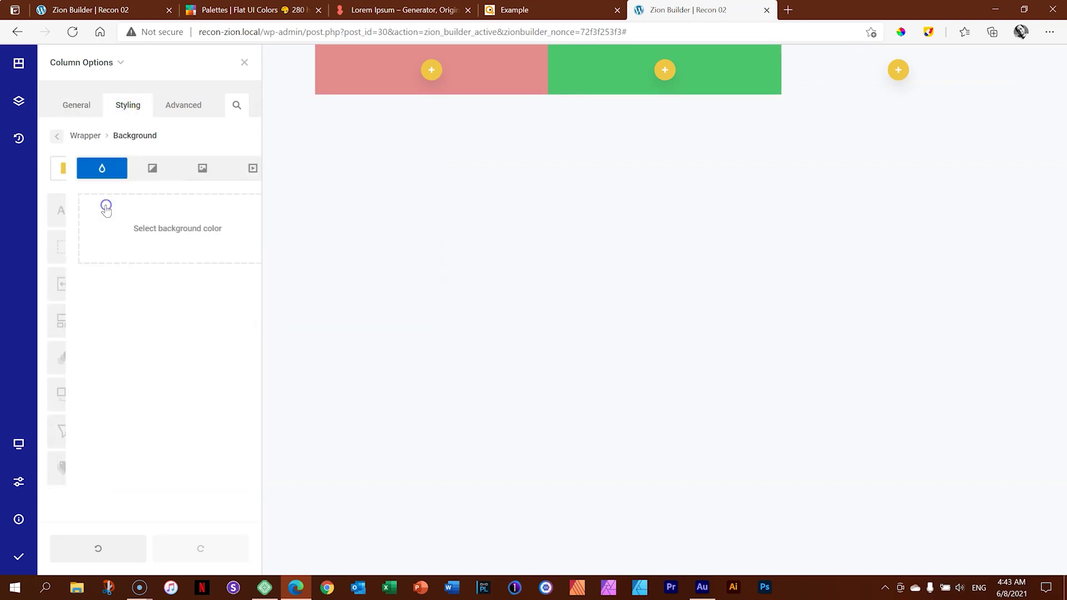
{"action": "left_click", "coordinate": [124, 234]}
{"action": "left_click_drag", "start_coordinate": [393, 237], "coordinate": [378, 237]}
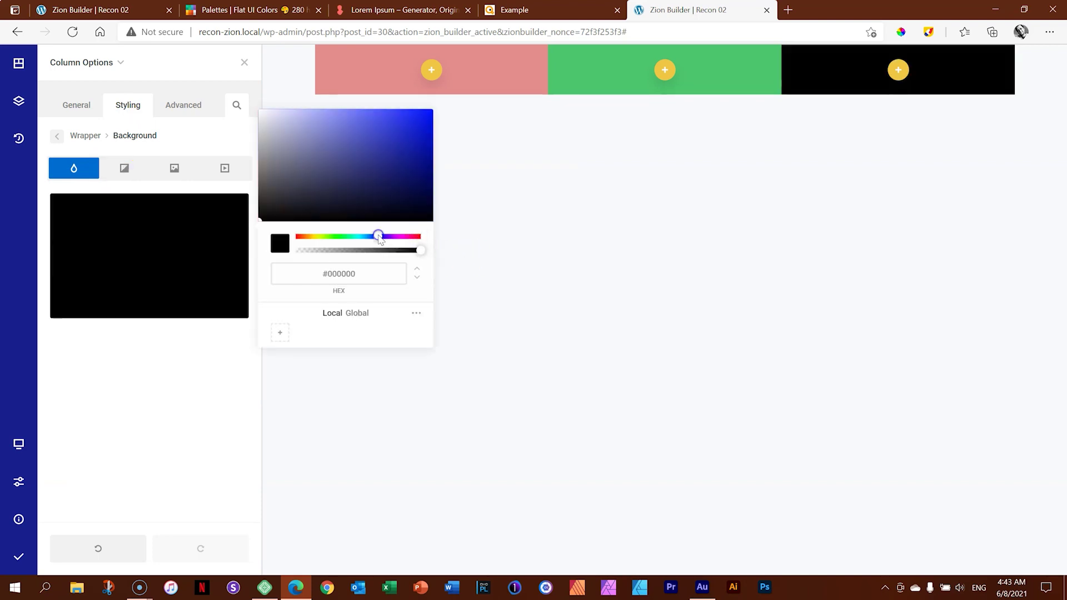
{"action": "left_click_drag", "start_coordinate": [385, 139], "coordinate": [334, 138]}
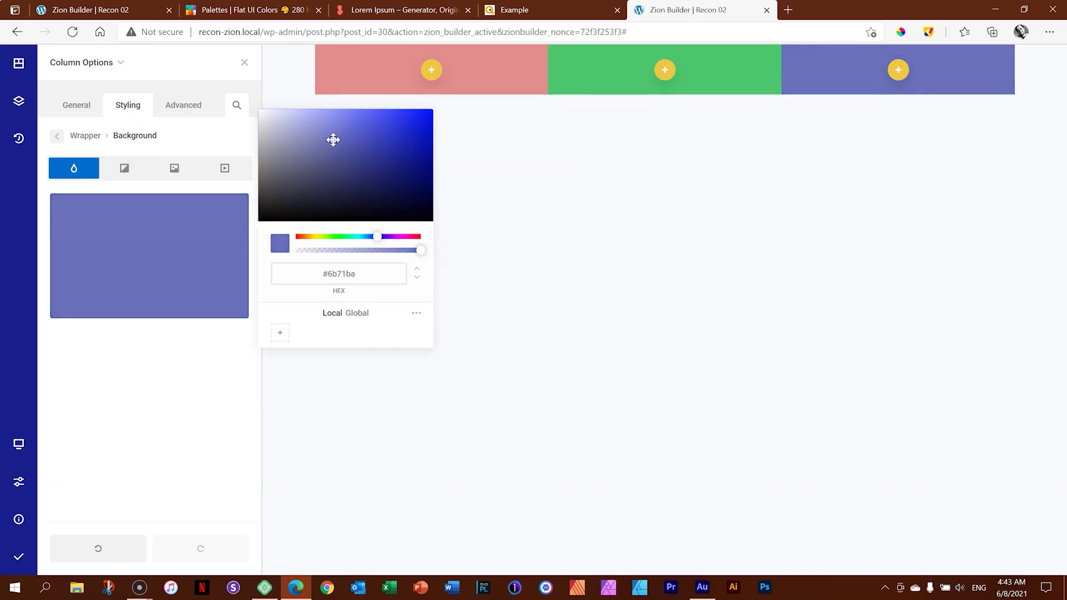
{"action": "left_click", "coordinate": [557, 193]}
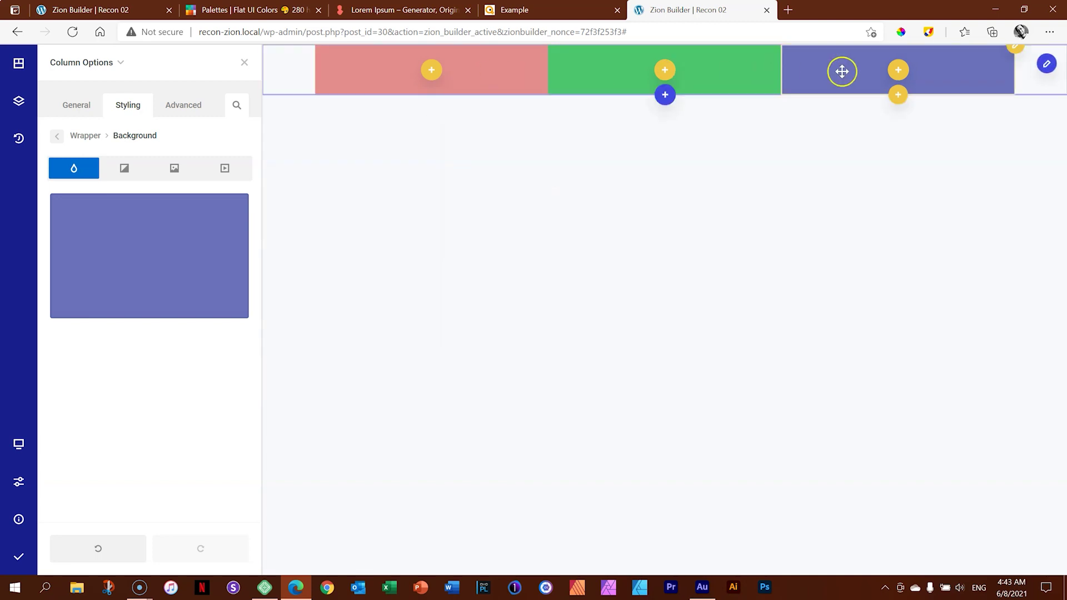
- Set the column width of the first, second and third columns to 3 each
{"action": "left_click", "coordinate": [481, 66]}
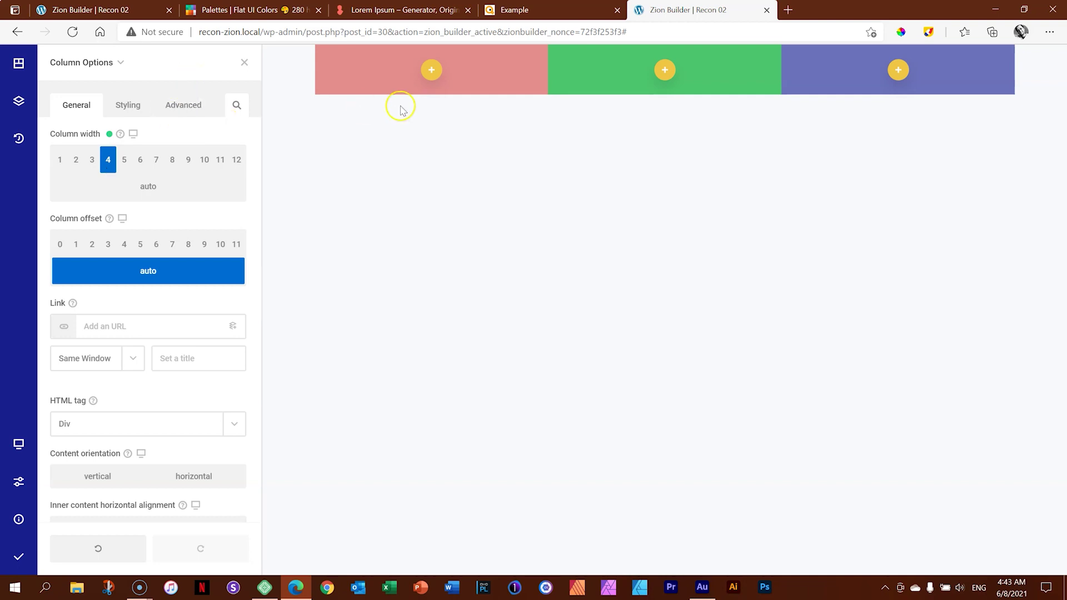
{"action": "left_click", "coordinate": [857, 74]}
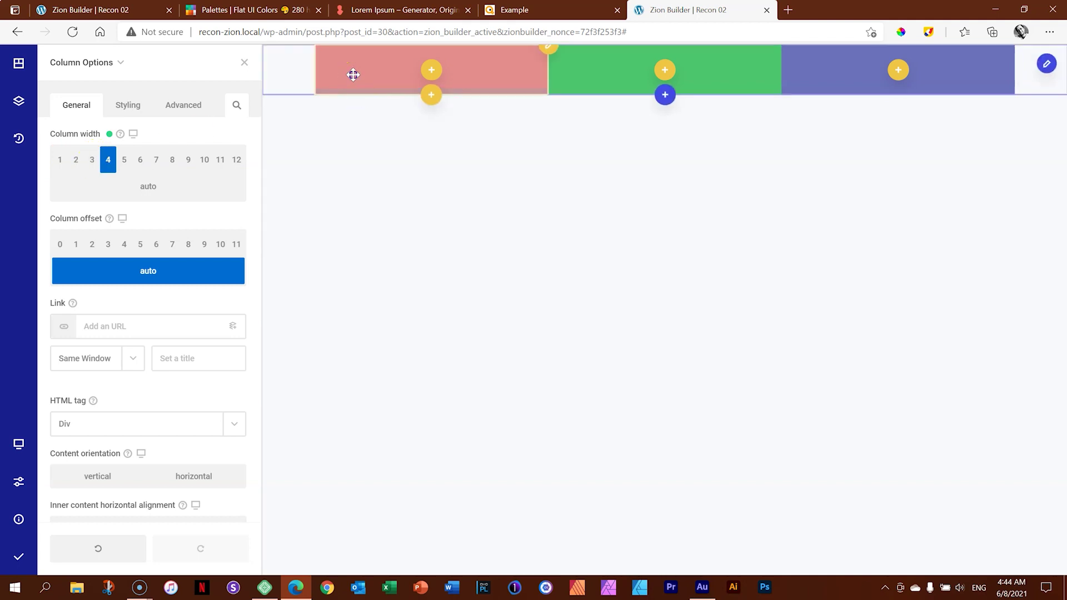
{"action": "left_click", "coordinate": [98, 162]}
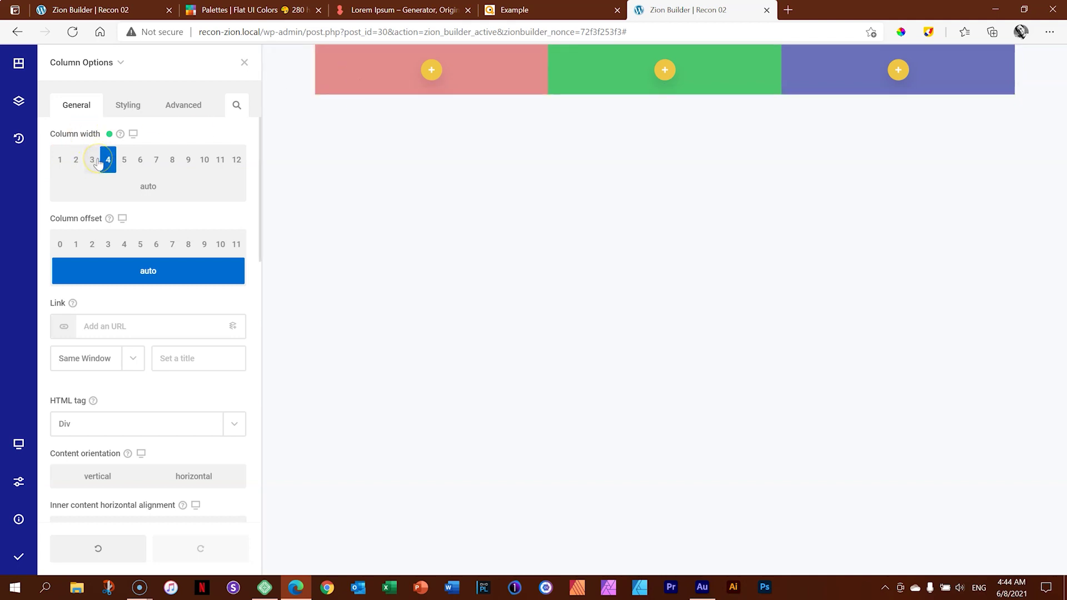
{"action": "left_click", "coordinate": [98, 161]}
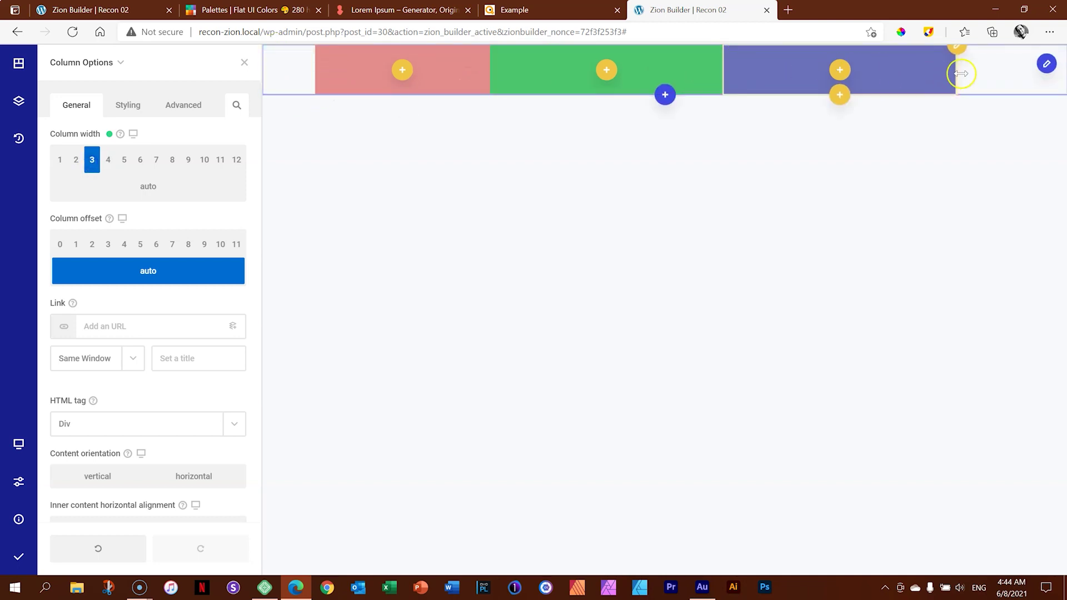
{"action": "left_click", "coordinate": [533, 72]}
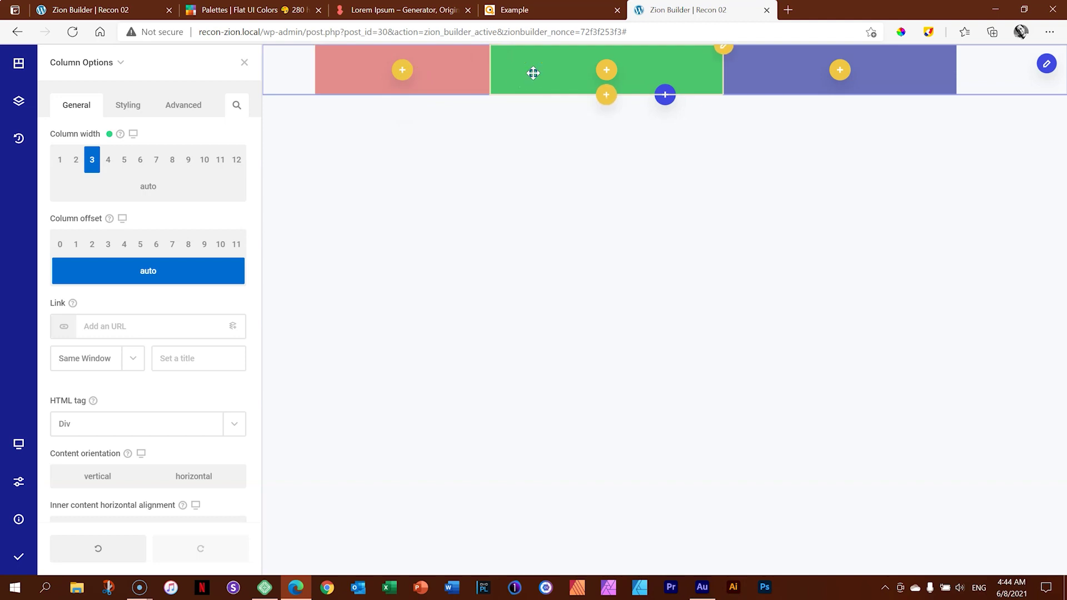
{"action": "left_click", "coordinate": [92, 161]}
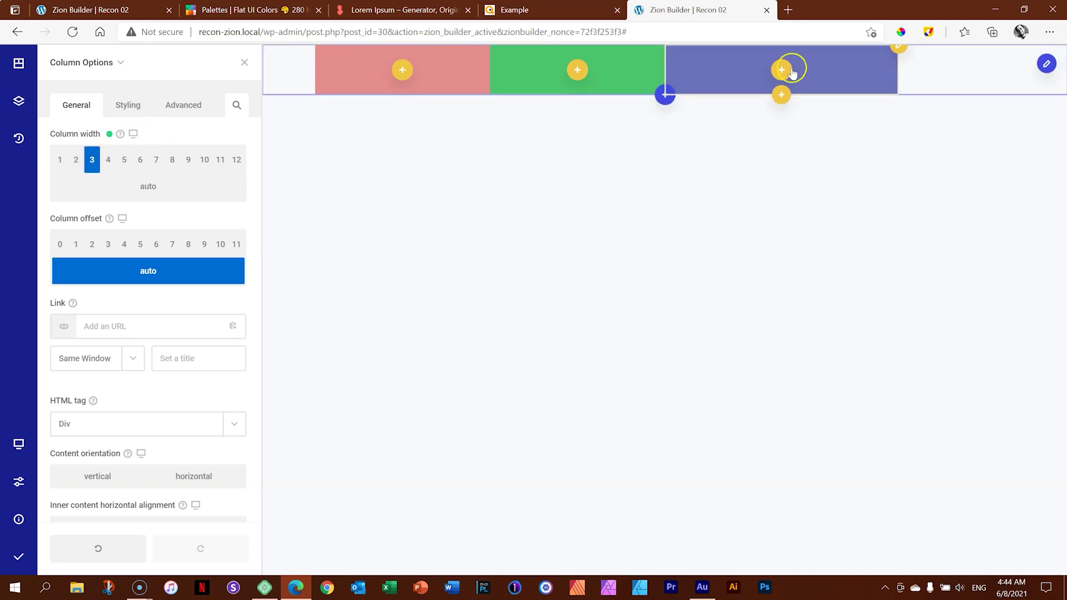
{"action": "left_click", "coordinate": [701, 67]}
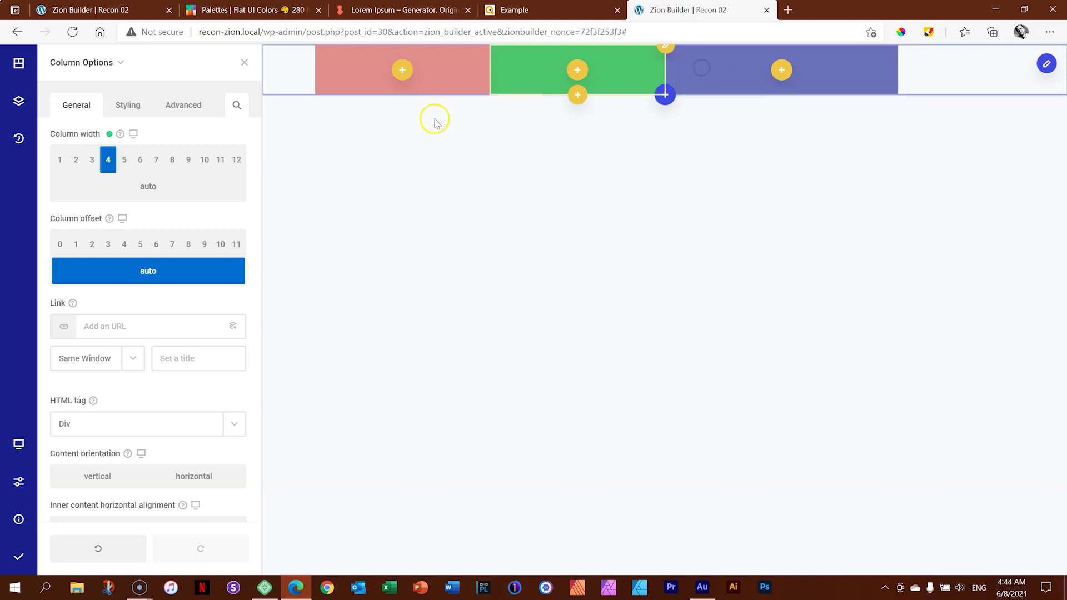
{"action": "left_click", "coordinate": [92, 160]}
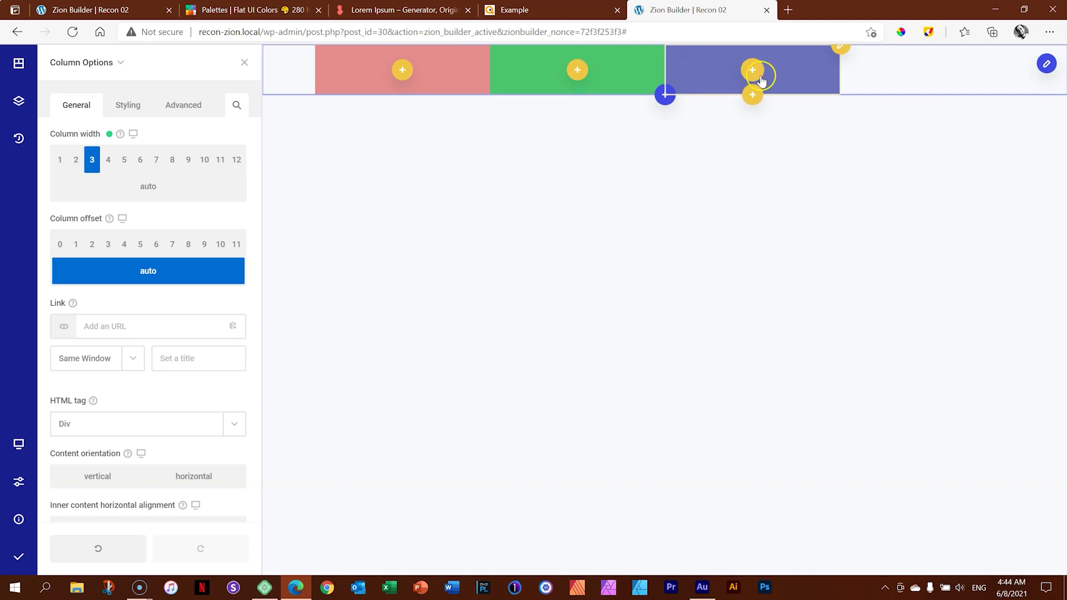
- Duplicate the third column and set the fourth column's wrapper background color to #ba6b77
{"action": "right_click", "coordinate": [815, 62]}
{"action": "left_click", "coordinate": [801, 99]}
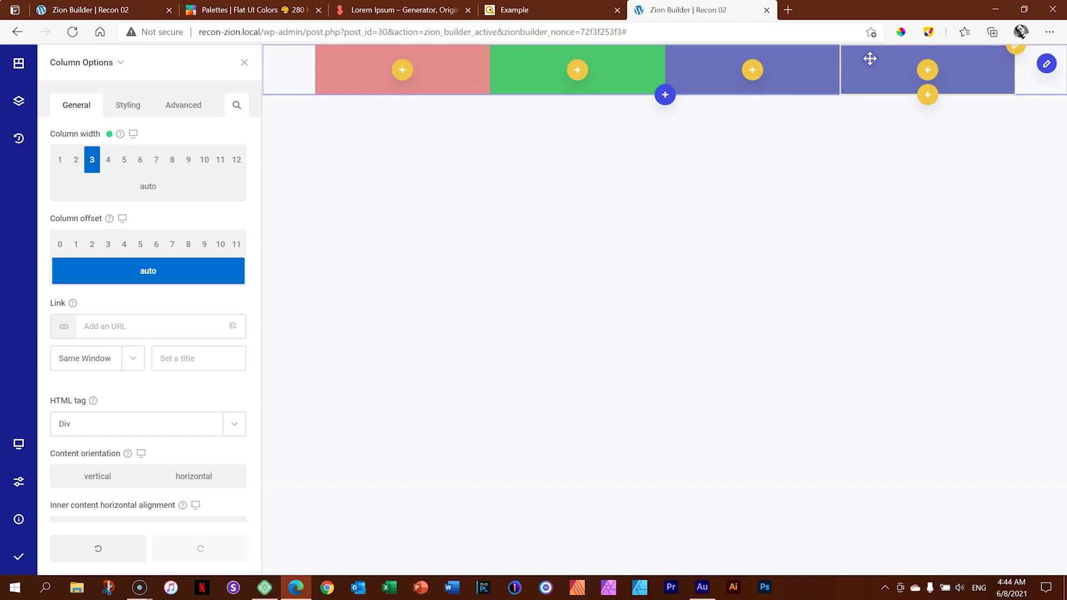
{"action": "left_click", "coordinate": [127, 105]}
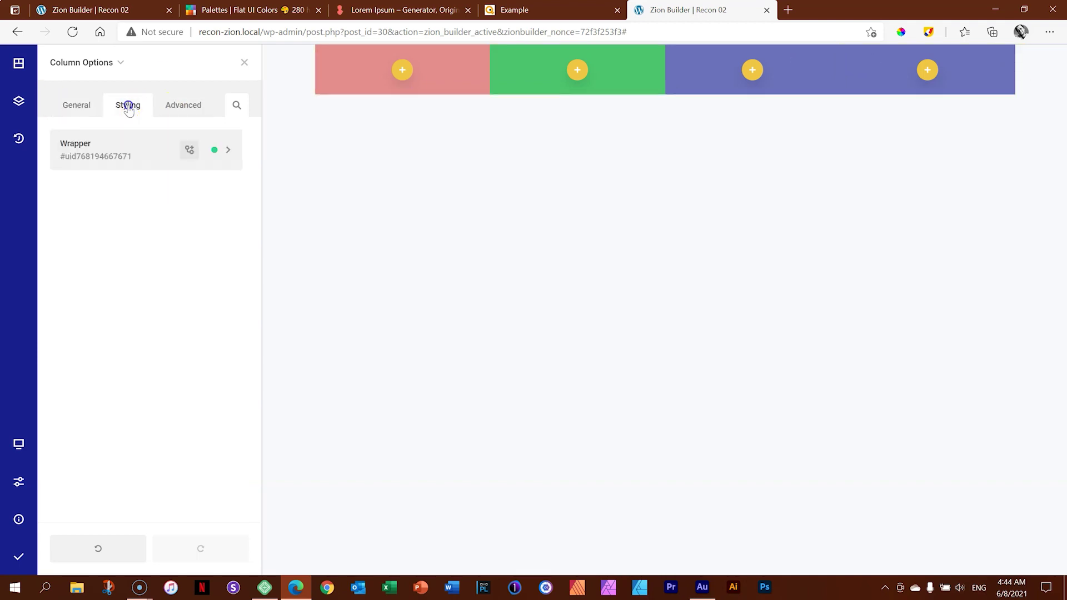
{"action": "left_click", "coordinate": [114, 150]}
{"action": "left_click", "coordinate": [95, 210]}
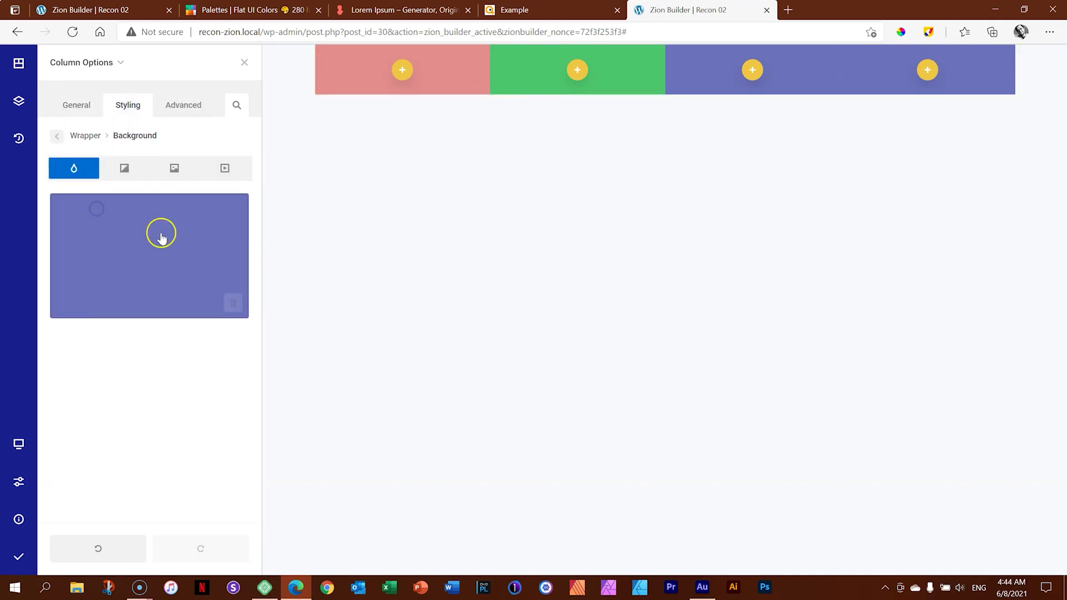
{"action": "left_click", "coordinate": [126, 201]}
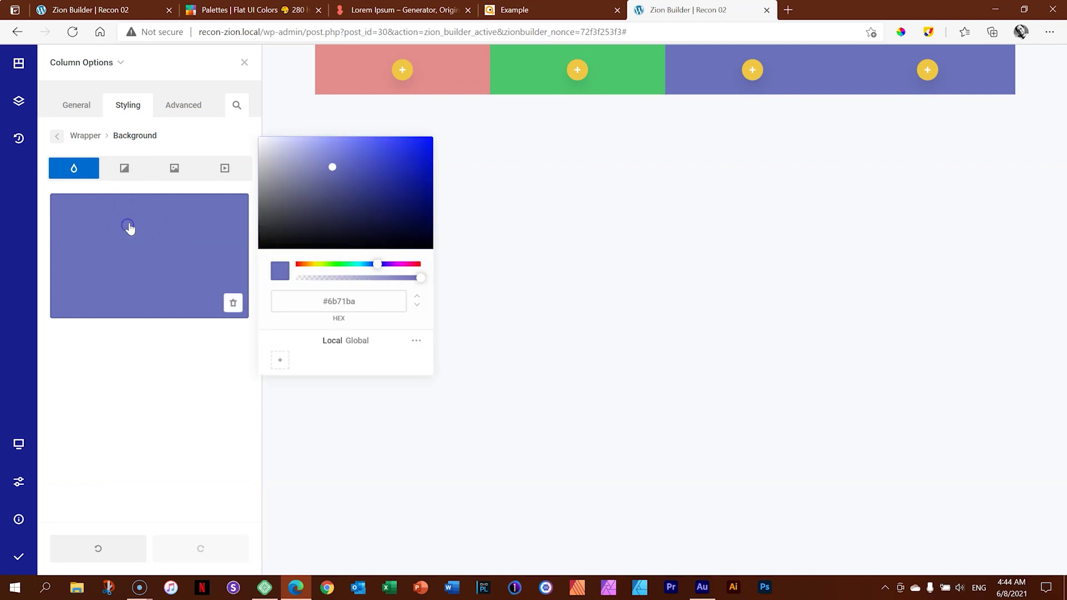
{"action": "left_click", "coordinate": [302, 265]}
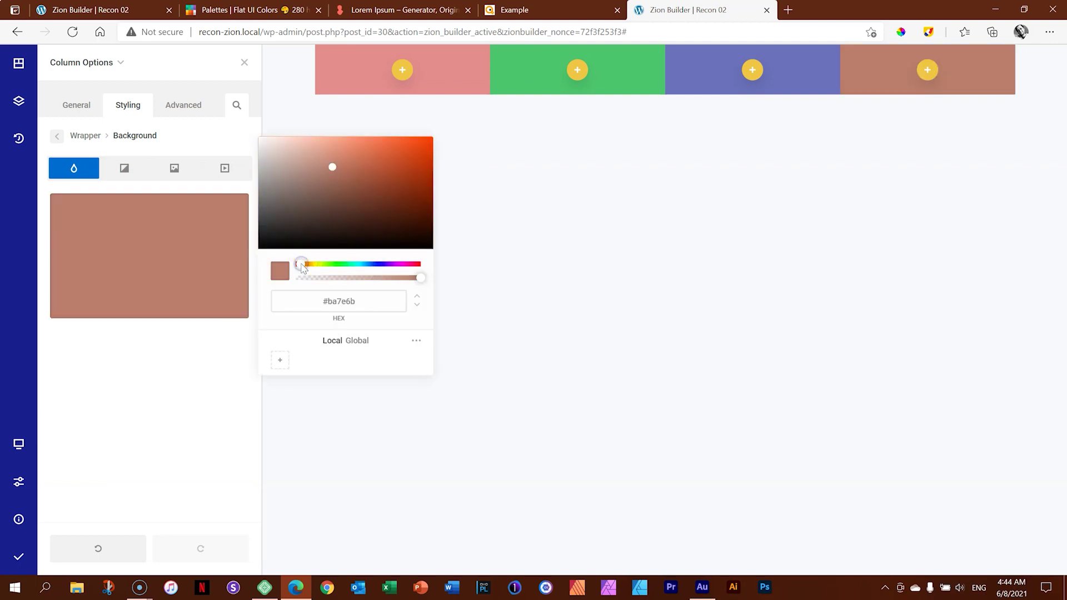
{"action": "left_click", "coordinate": [421, 264]}
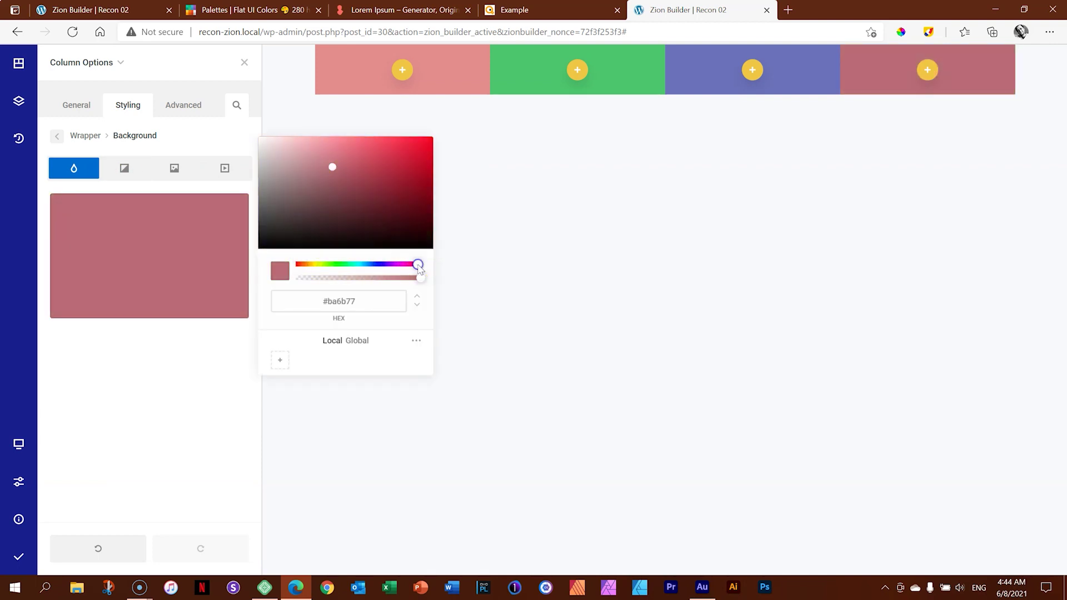
{"action": "left_click", "coordinate": [263, 321]}
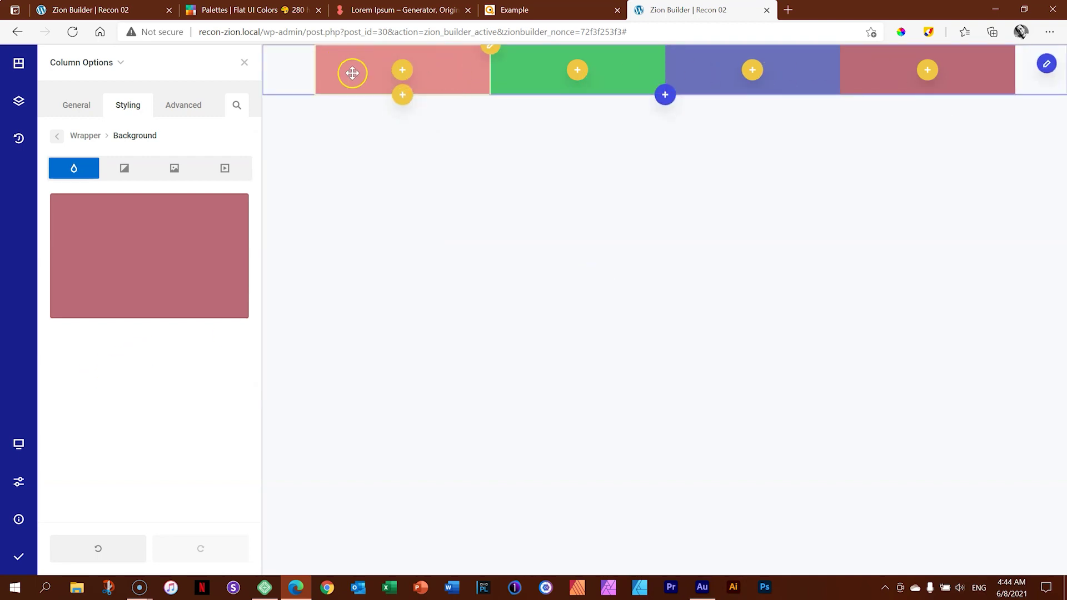
- Set the column width to 6 for the first and second columns and to 9 for the fourth column
{"action": "left_click", "coordinate": [457, 65]}
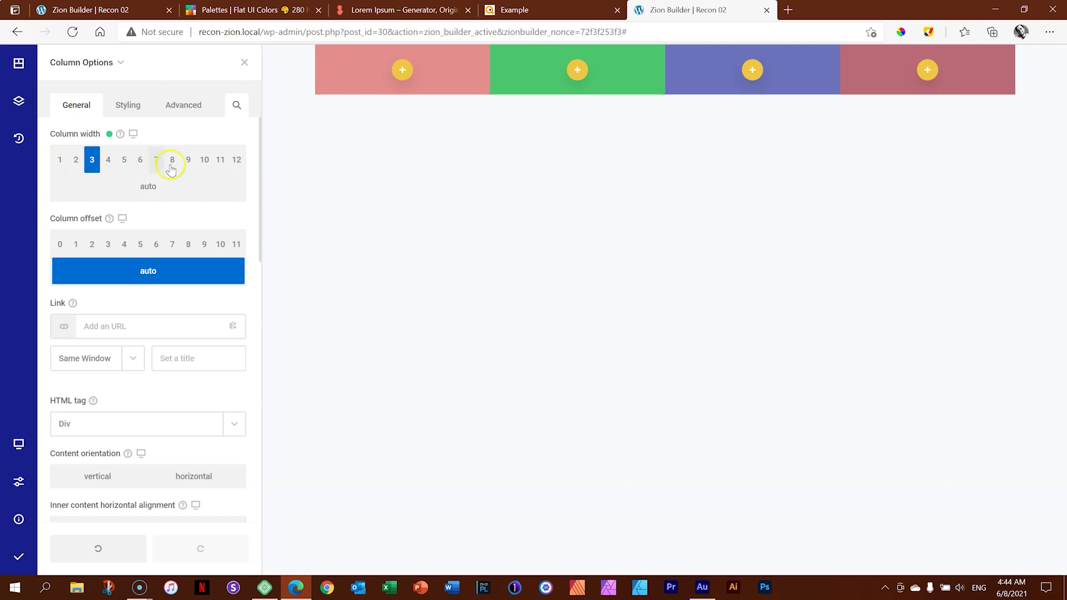
{"action": "left_click", "coordinate": [140, 160]}
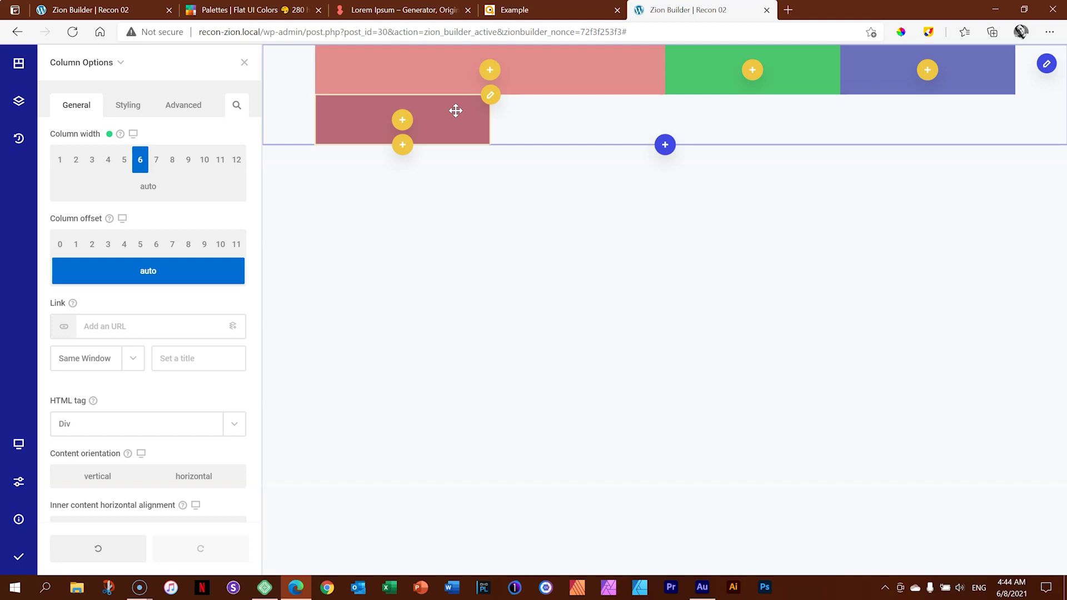
{"action": "left_click", "coordinate": [801, 80]}
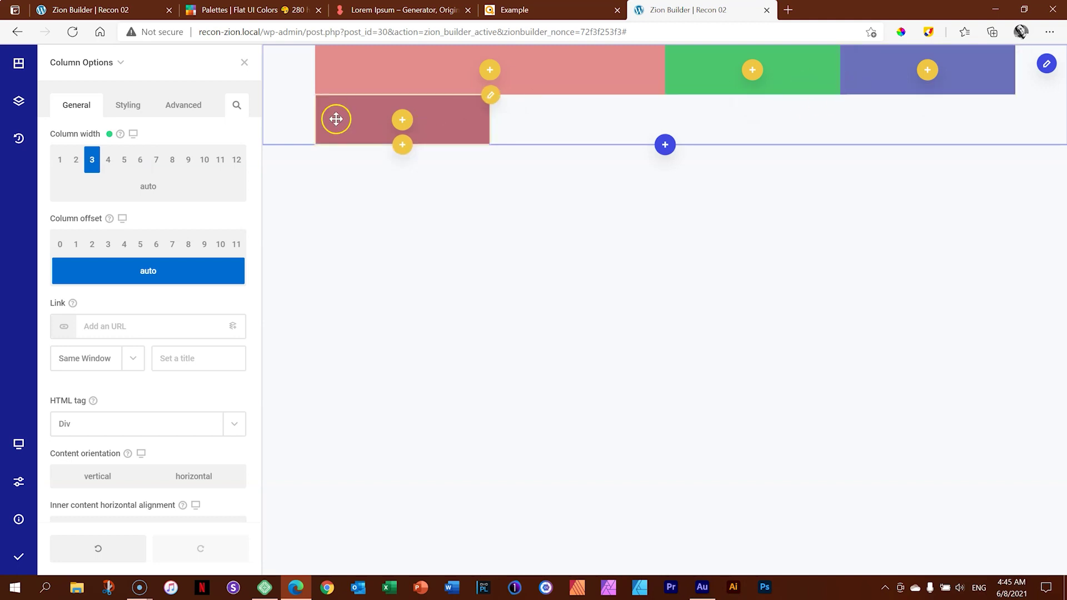
{"action": "left_click", "coordinate": [143, 161]}
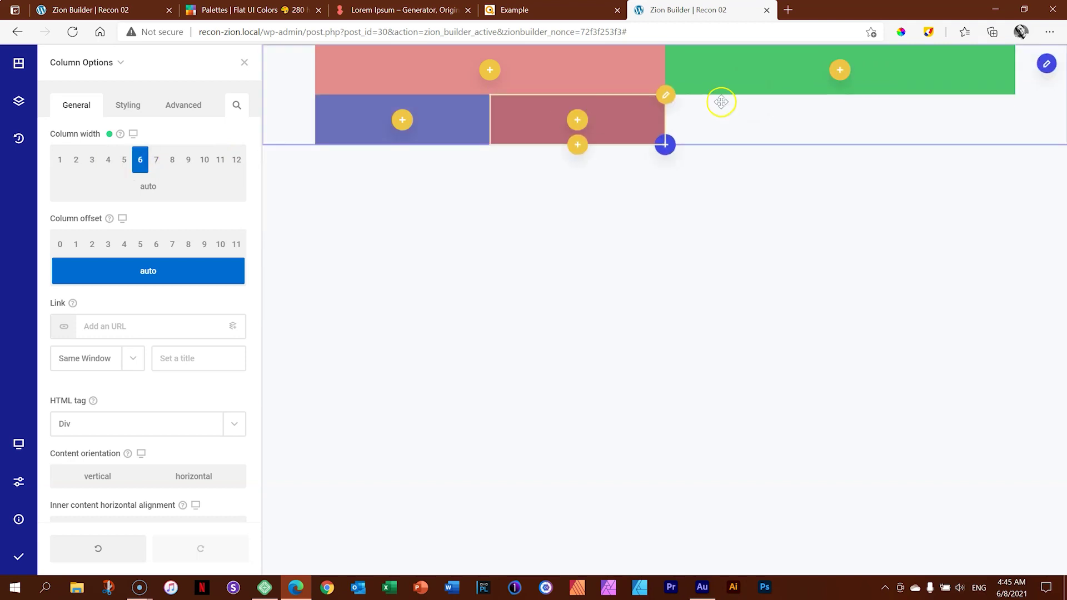
{"action": "left_click", "coordinate": [526, 127]}
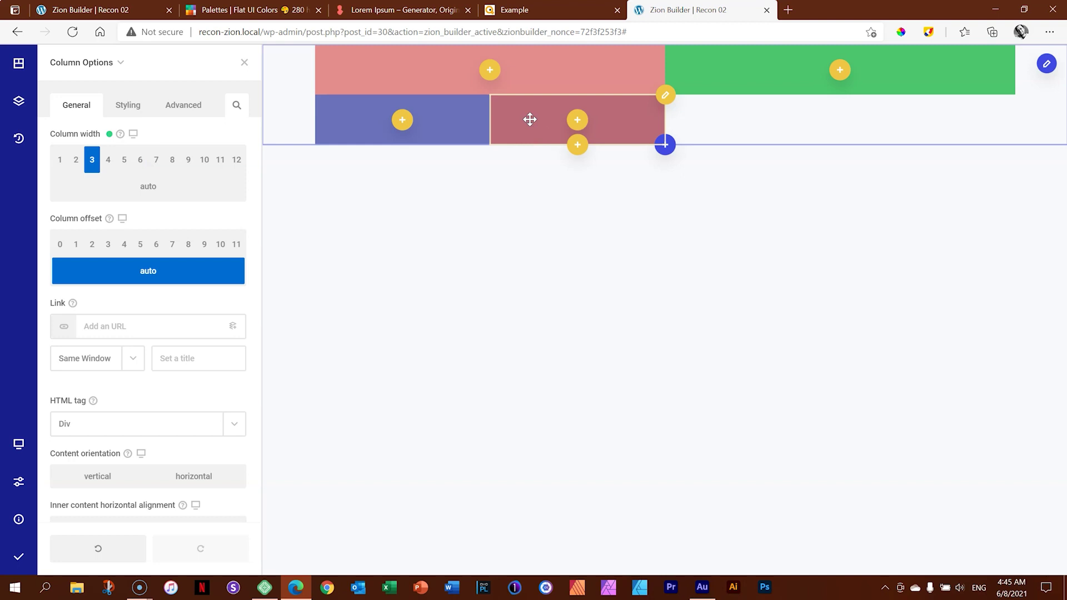
{"action": "left_click", "coordinate": [188, 161]}
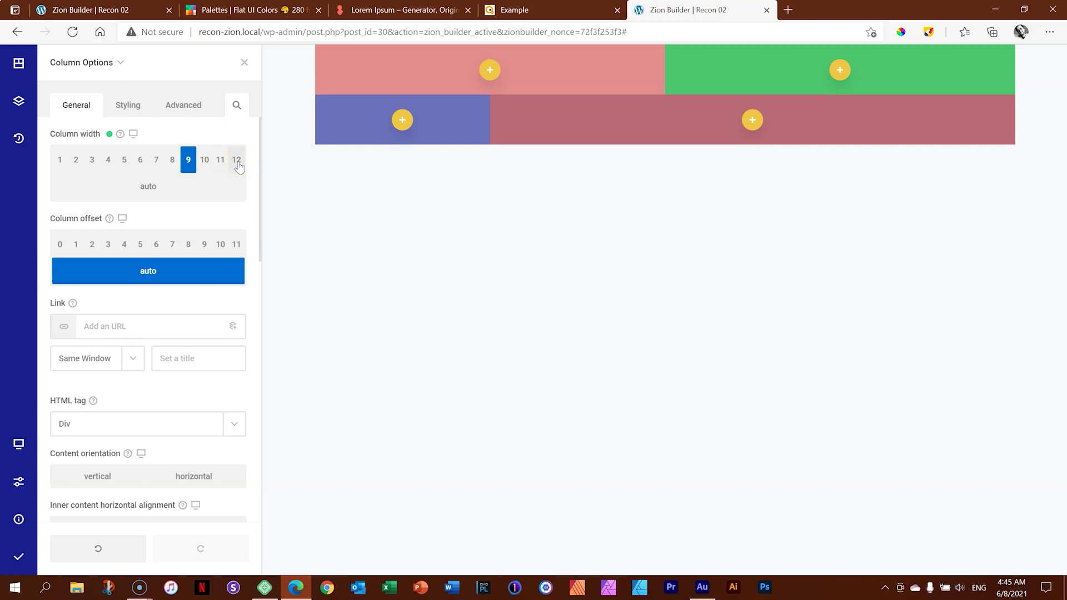
- Check the 12-column grid example page and return to the Recon 02 editor
{"action": "left_click", "coordinate": [584, 10]}
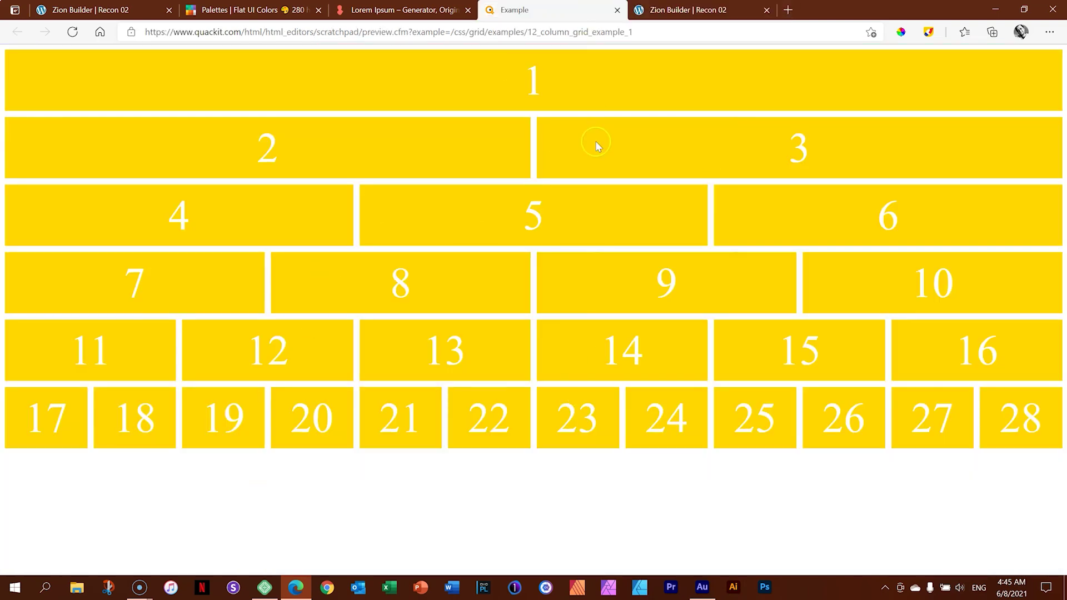
{"action": "left_click", "coordinate": [695, 9]}
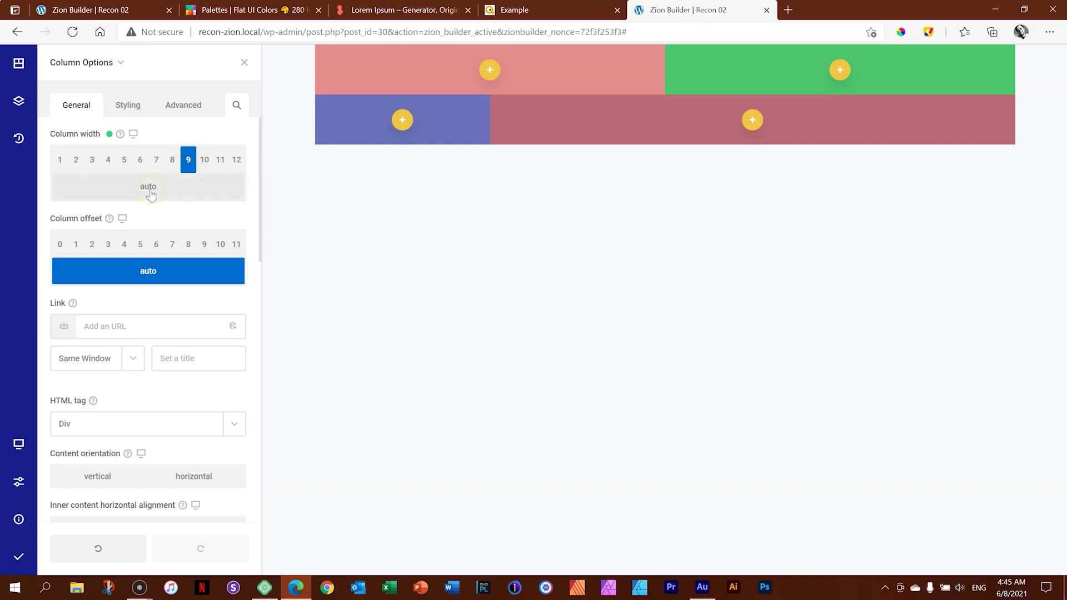
- Set the column width of all four columns to auto and duplicate the third column
{"action": "left_click", "coordinate": [544, 66]}
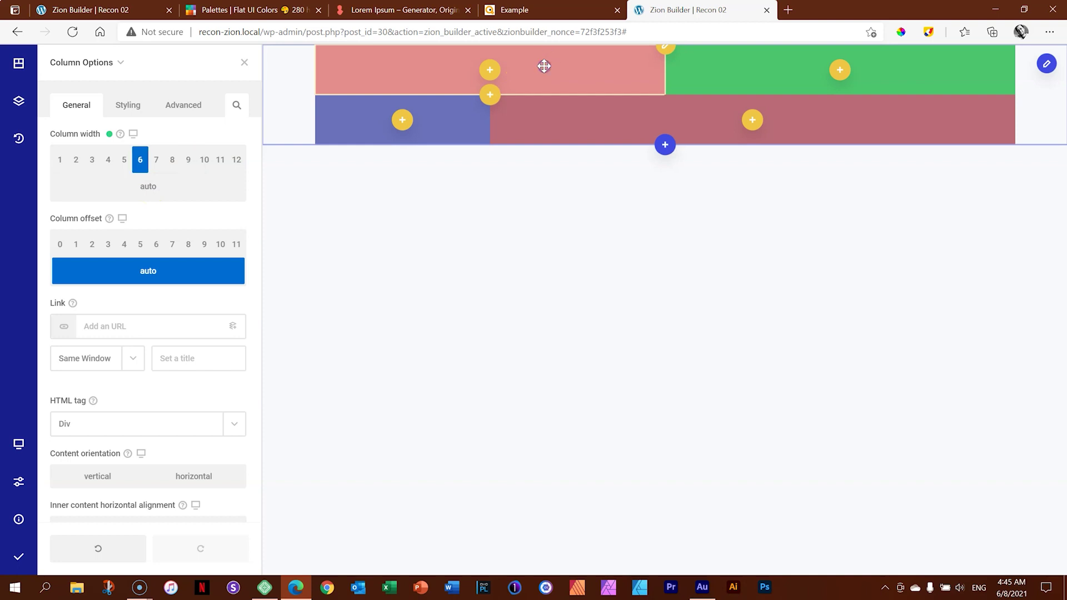
{"action": "left_click", "coordinate": [143, 191]}
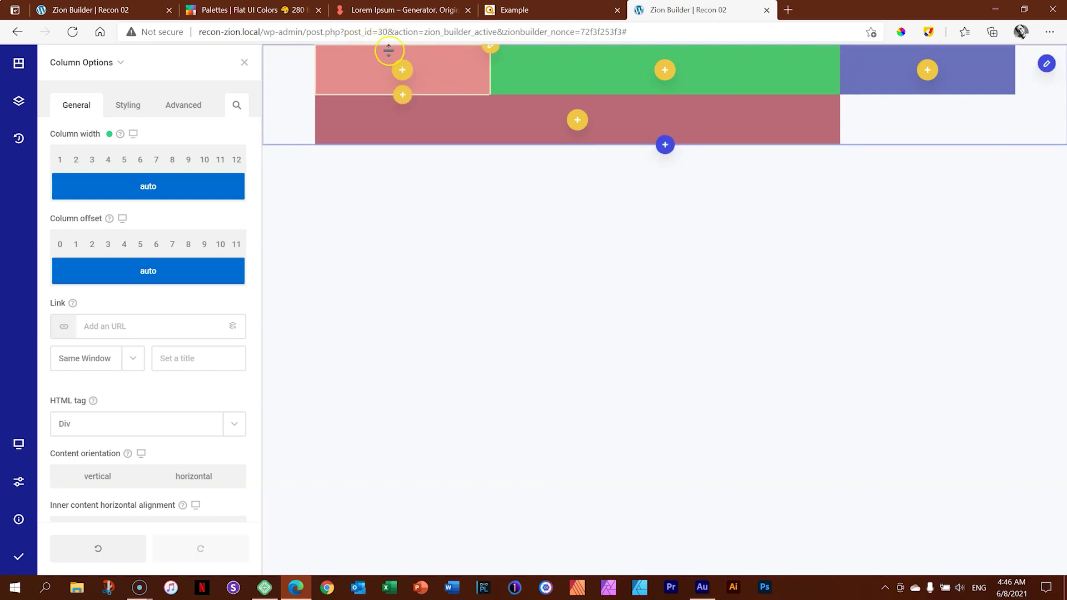
{"action": "left_click", "coordinate": [140, 159]}
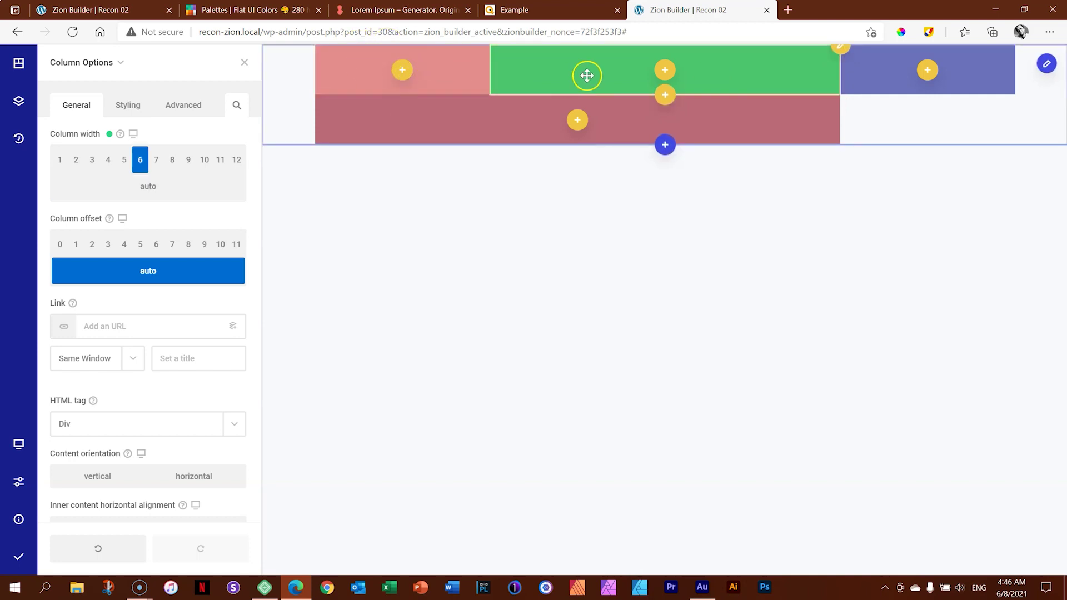
{"action": "left_click", "coordinate": [139, 185]}
{"action": "left_click", "coordinate": [862, 82]}
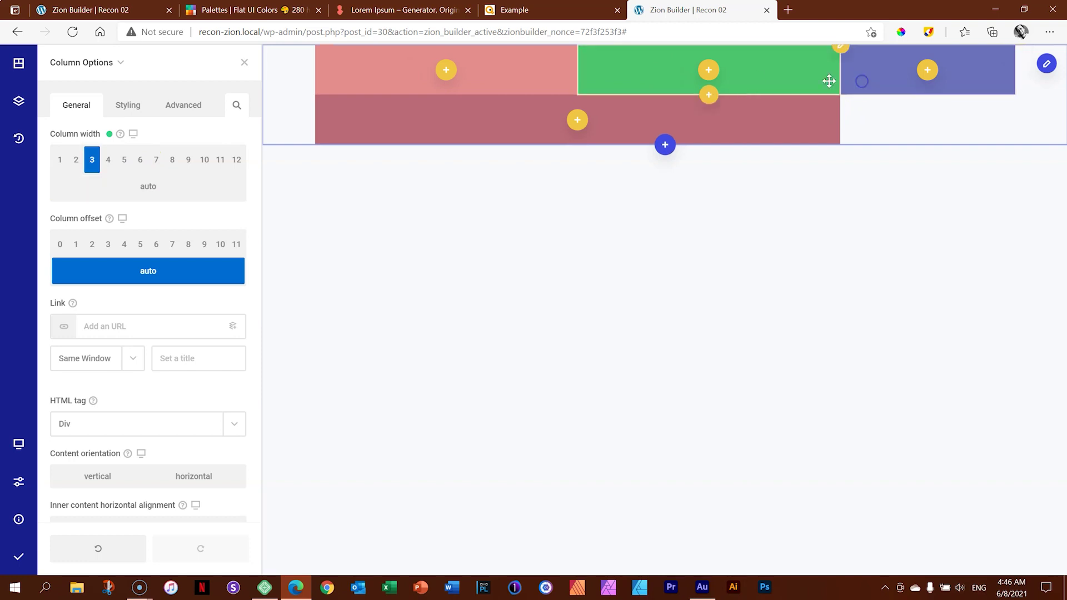
{"action": "left_click", "coordinate": [151, 188]}
{"action": "left_click", "coordinate": [527, 78]}
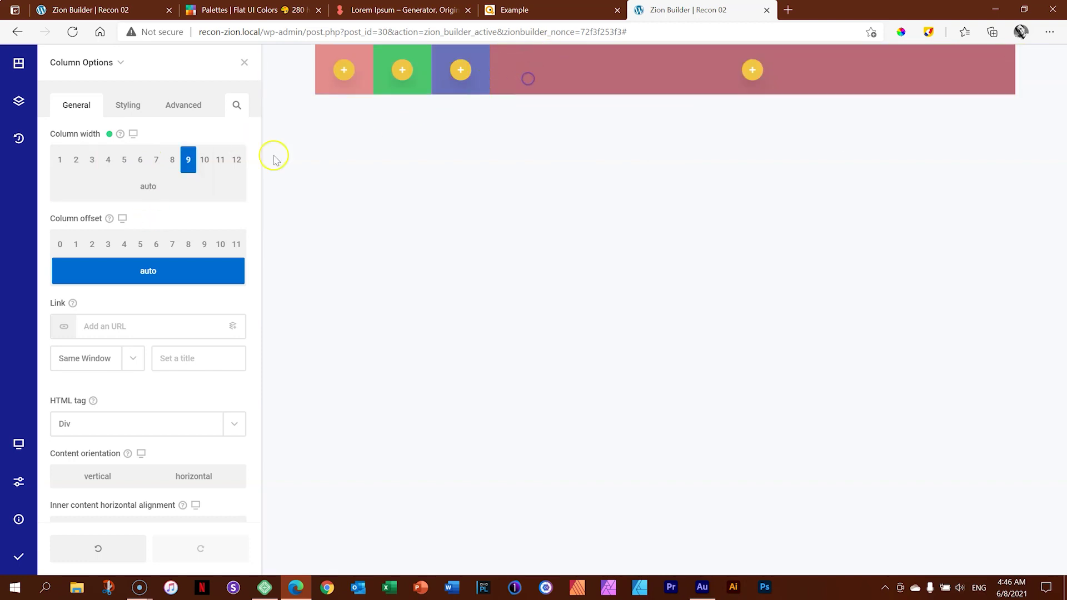
{"action": "left_click", "coordinate": [139, 185]}
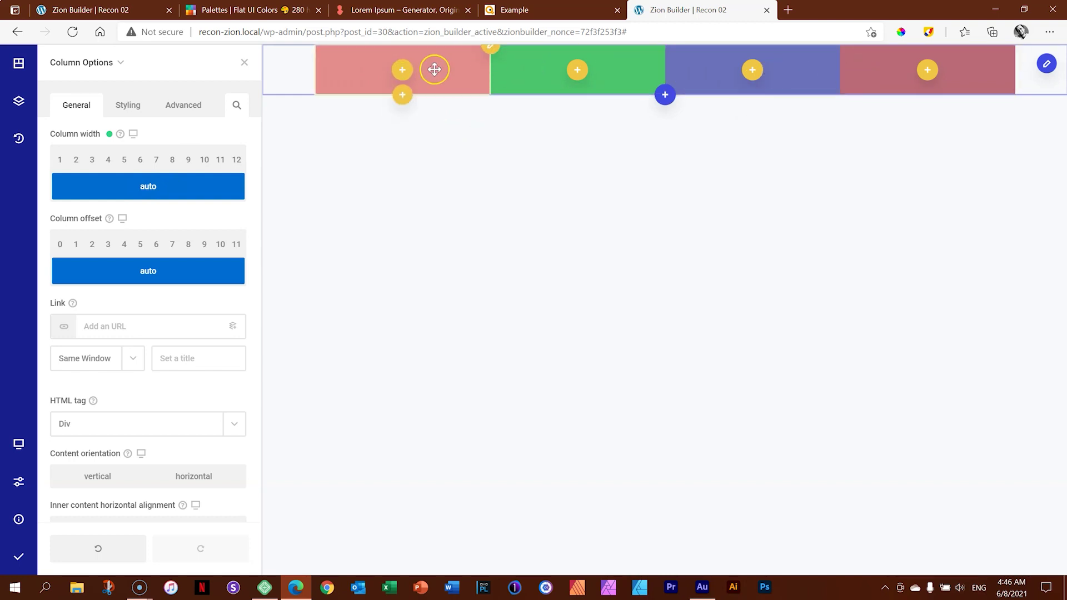
{"action": "right_click", "coordinate": [793, 69]}
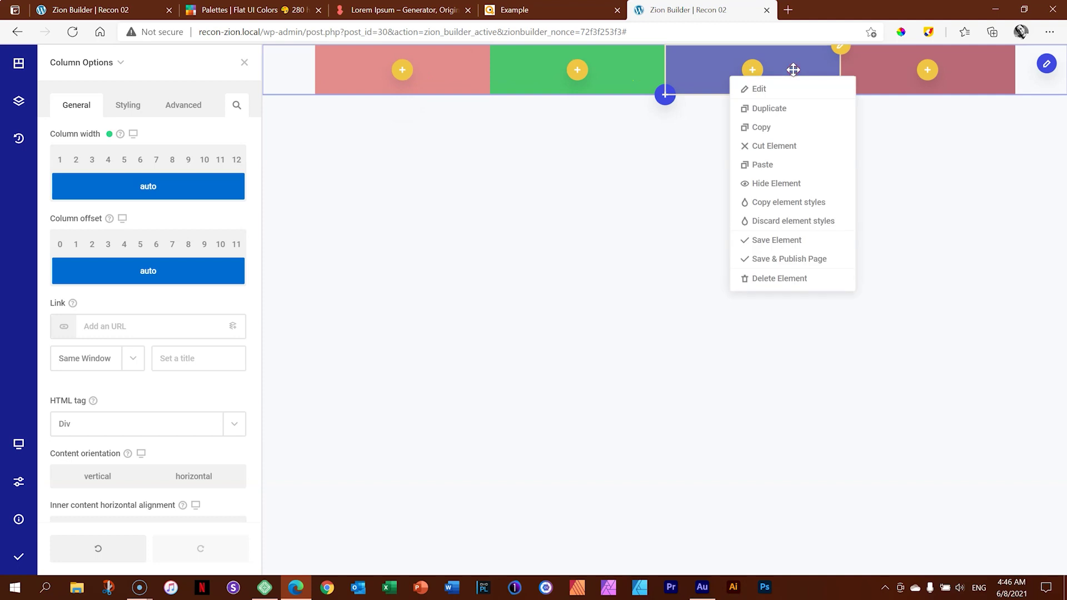
{"action": "left_click", "coordinate": [781, 107]}
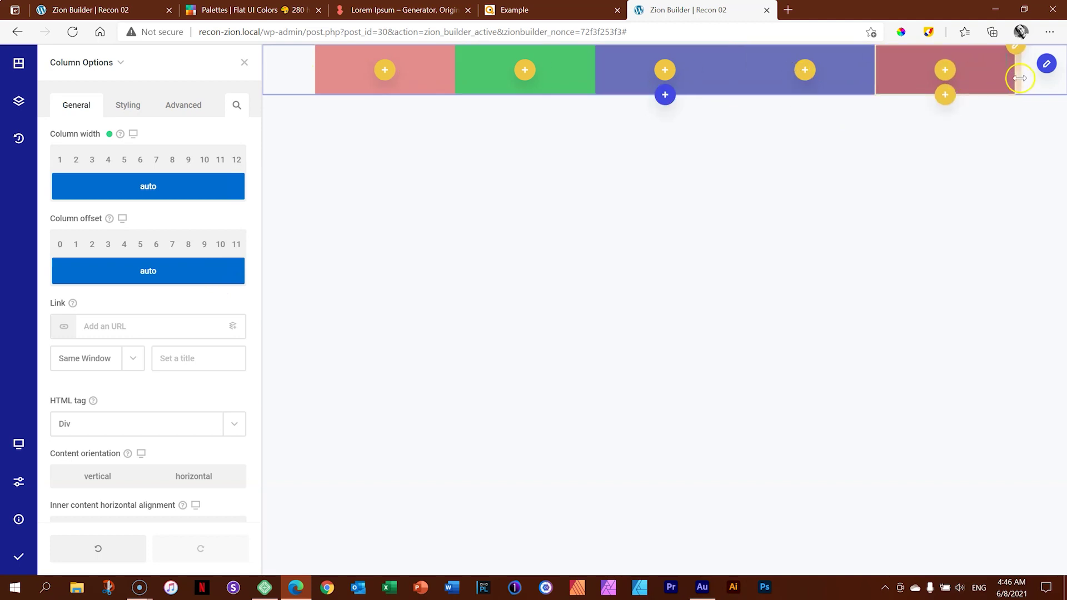
- Delete the section with the colored columns and add a new section with a single-column layout
{"action": "right_click", "coordinate": [286, 73]}
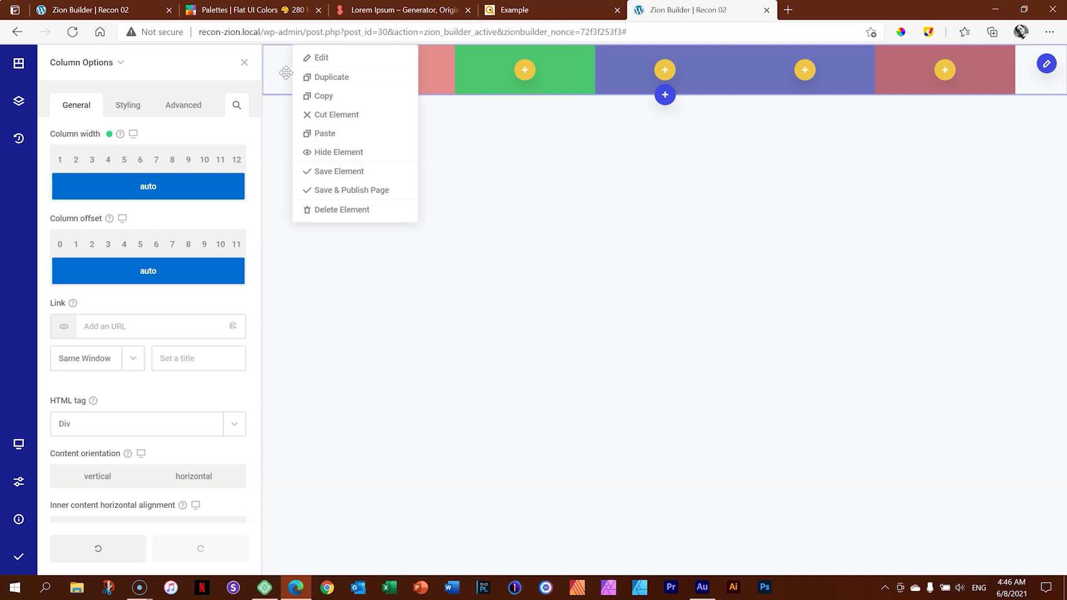
{"action": "left_click", "coordinate": [320, 209]}
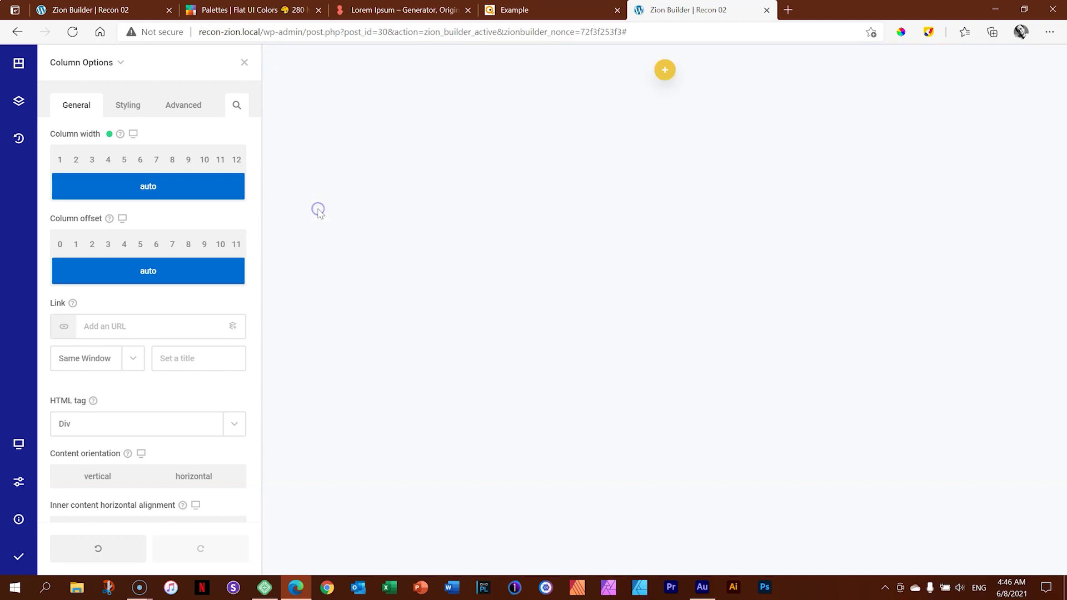
{"action": "left_click", "coordinate": [243, 64]}
{"action": "left_click", "coordinate": [564, 70]}
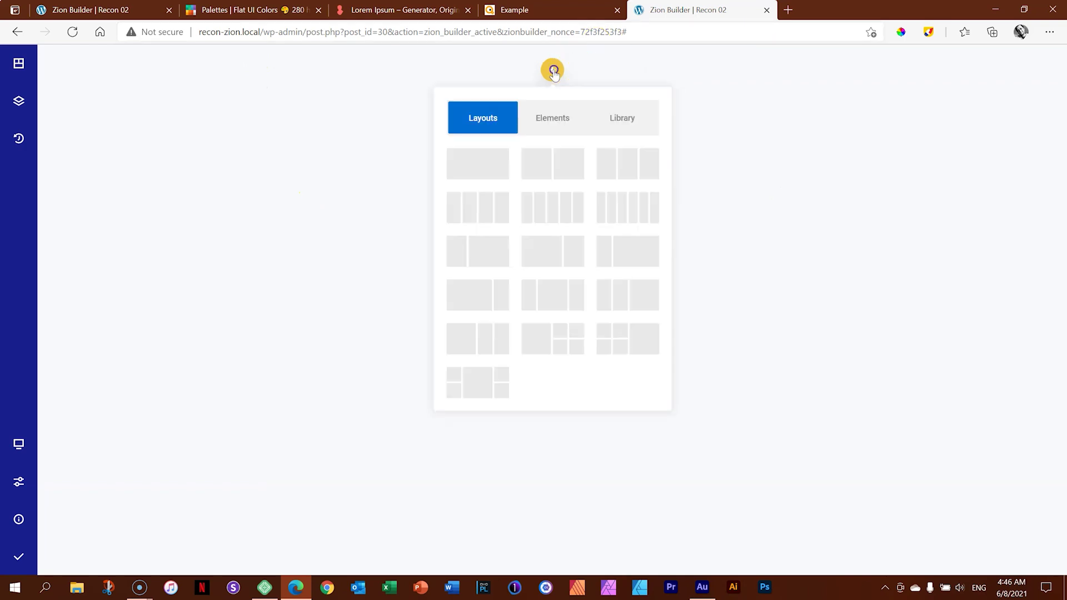
{"action": "left_click", "coordinate": [478, 168]}
{"action": "left_click", "coordinate": [924, 159]}
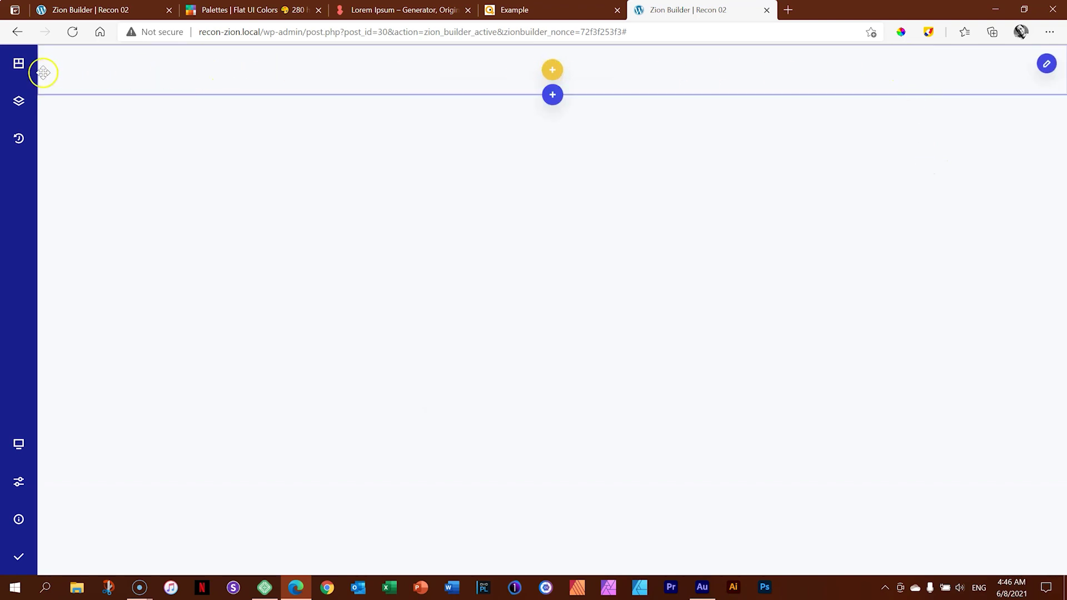
- Inspect the page structure in the wireframe and tree views
{"action": "left_click", "coordinate": [18, 64]}
{"action": "left_click", "coordinate": [217, 118]}
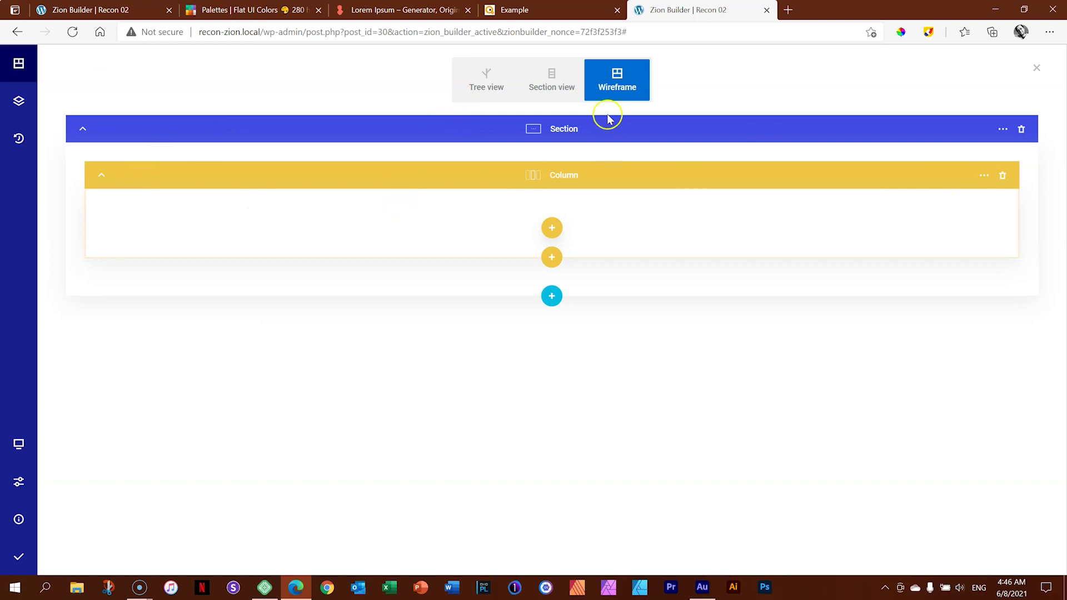
{"action": "left_click", "coordinate": [482, 77]}
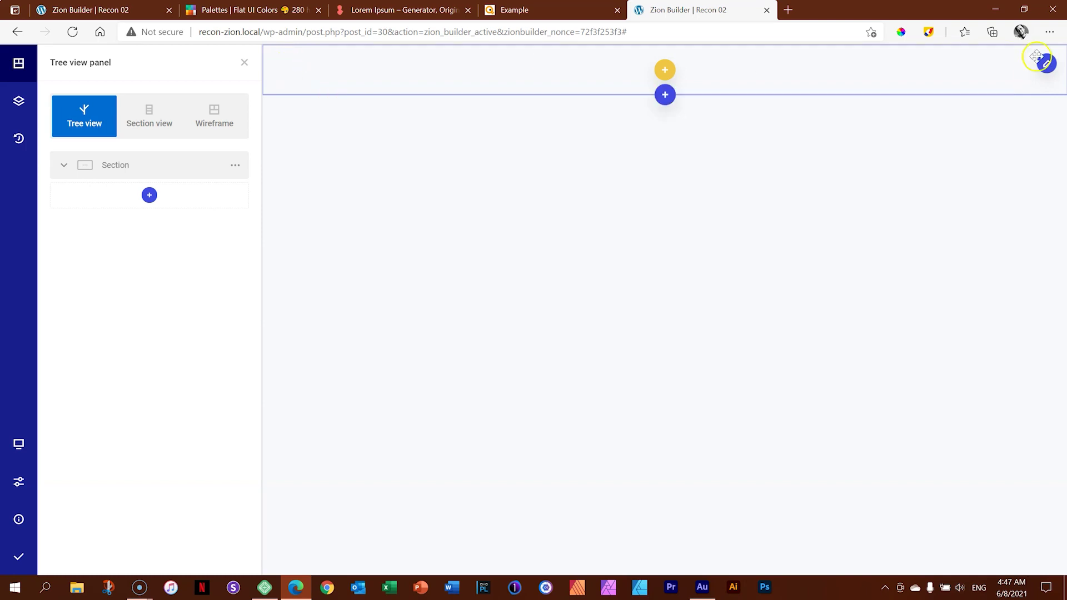
- Open the background color picker in the new section's wrapper styling
{"action": "left_click", "coordinate": [289, 72]}
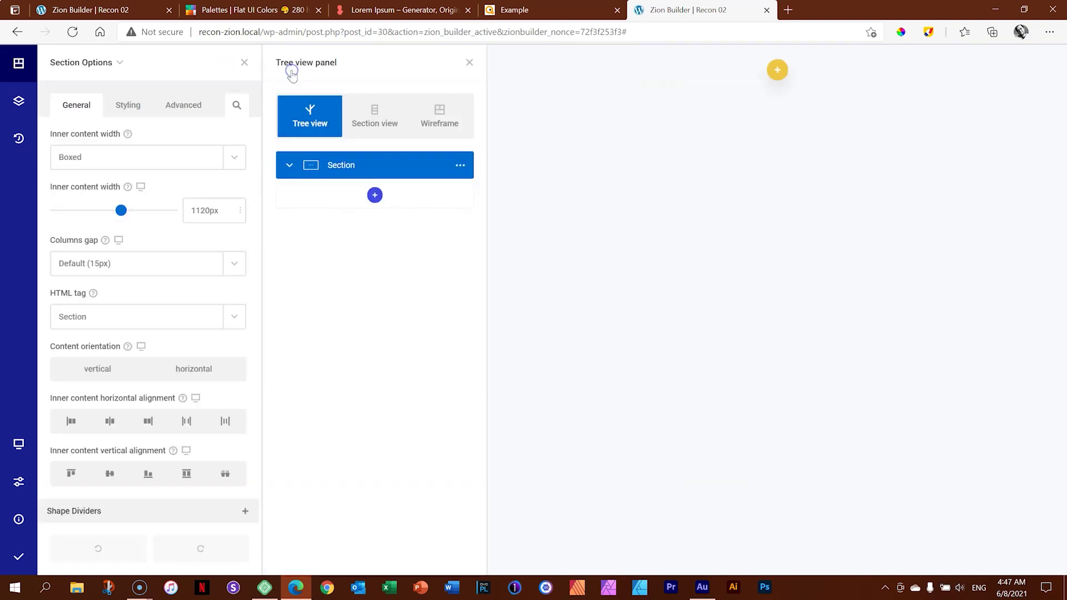
{"action": "left_click", "coordinate": [126, 107]}
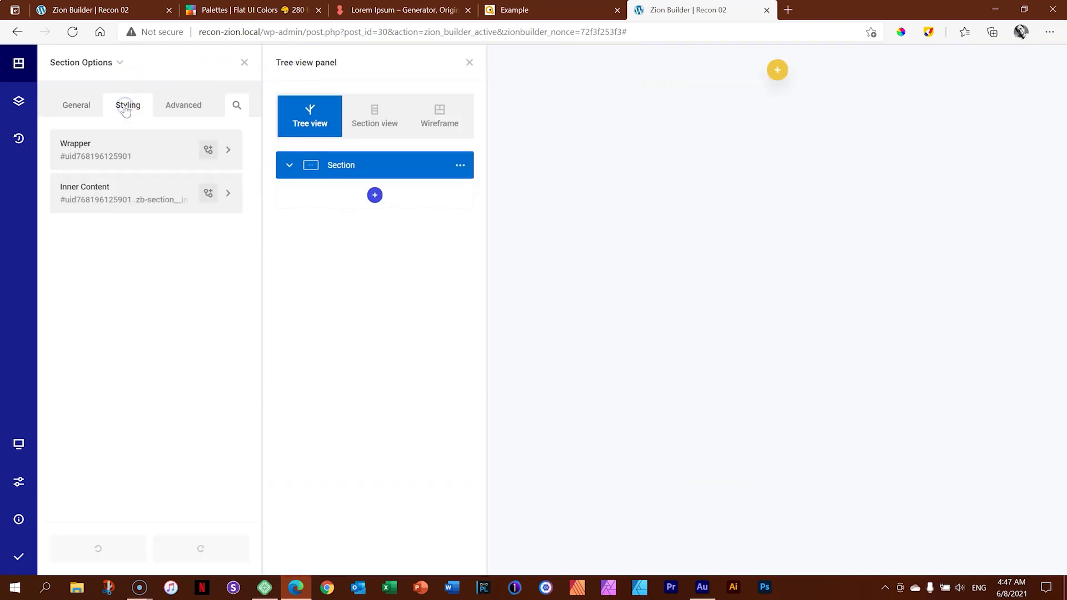
{"action": "left_click", "coordinate": [112, 145]}
{"action": "left_click", "coordinate": [78, 210]}
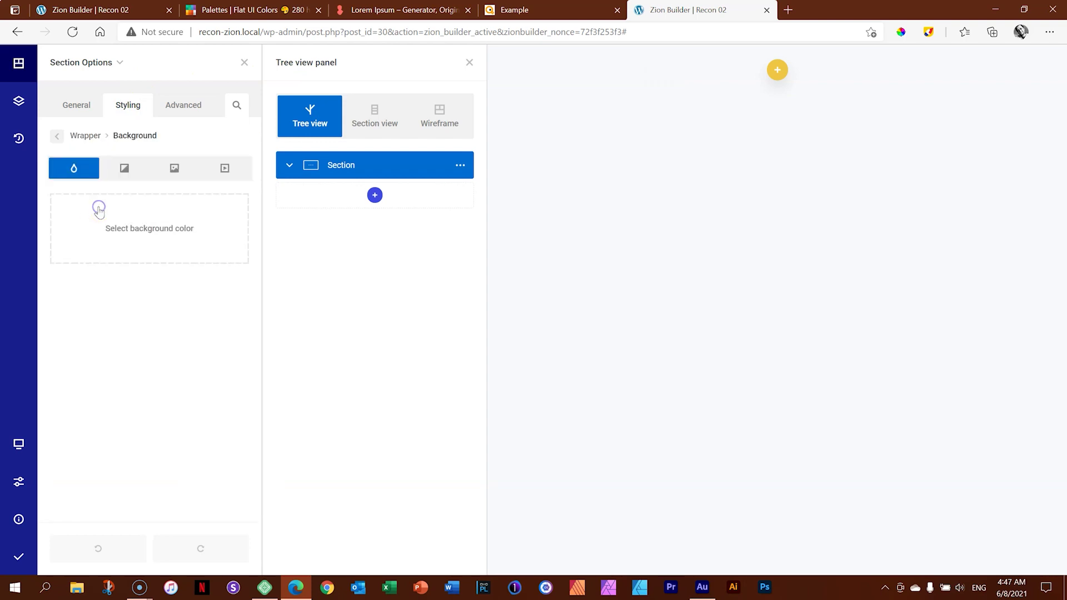
{"action": "left_click", "coordinate": [140, 230]}
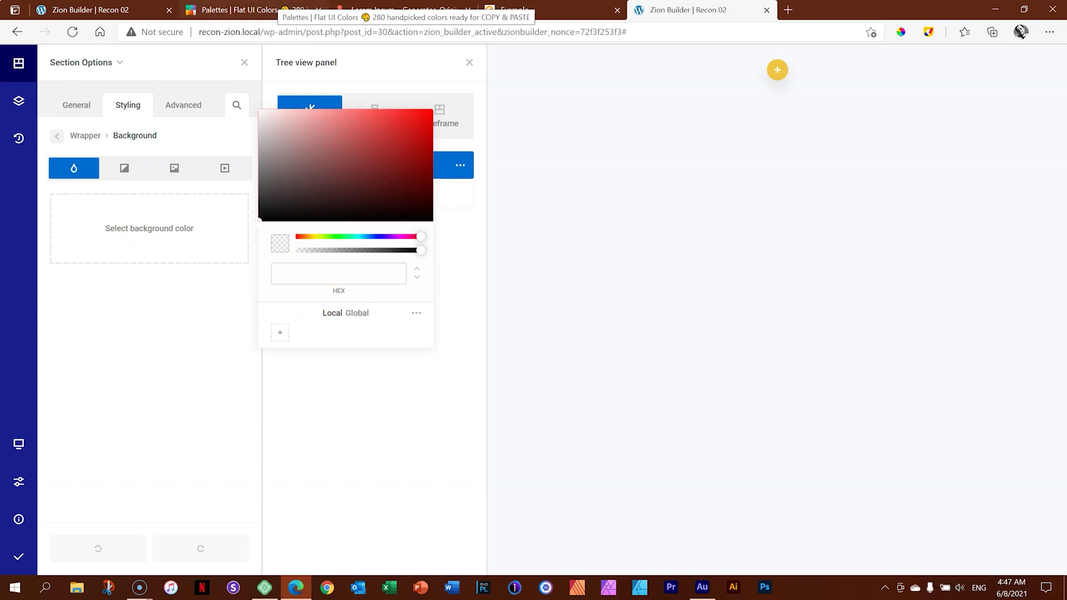
- Switch to the Flat UI Colors site and copy the Devil Blue color from the Spanish Palette in HEX format
{"action": "left_click", "coordinate": [269, 7]}
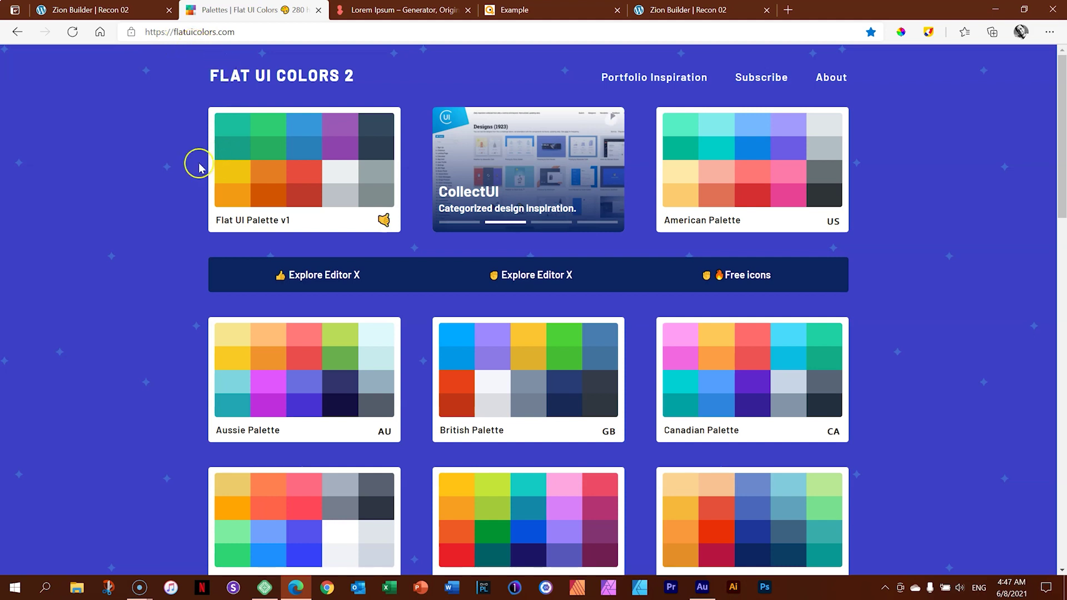
{"action": "left_click", "coordinate": [128, 209]}
{"action": "scroll", "coordinate": [130, 214], "scroll_direction": "down", "scroll_amount": 8}
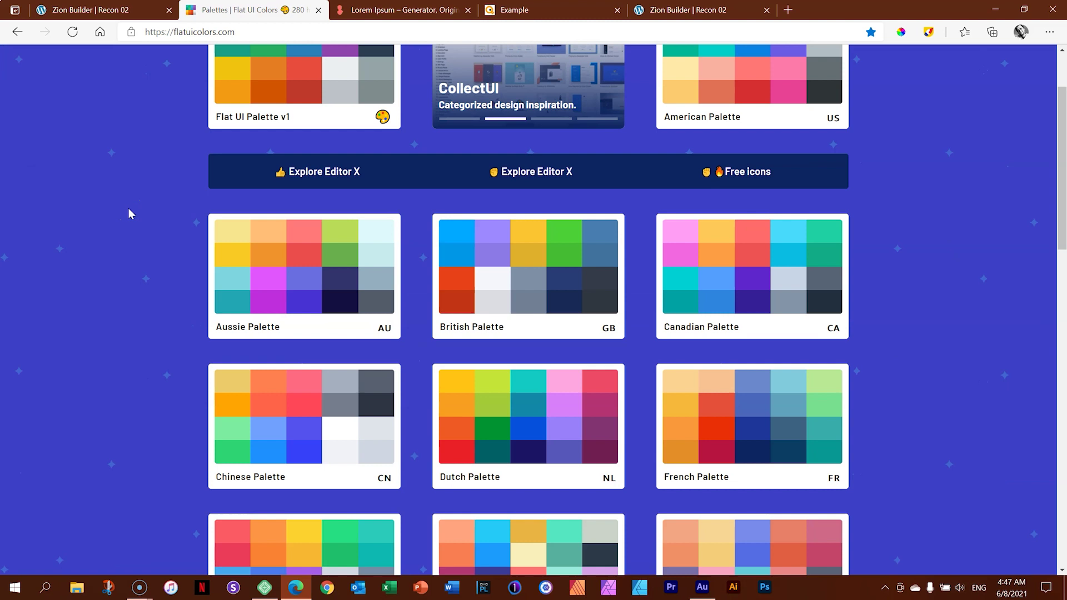
{"action": "scroll", "coordinate": [129, 214], "scroll_direction": "down", "scroll_amount": 5}
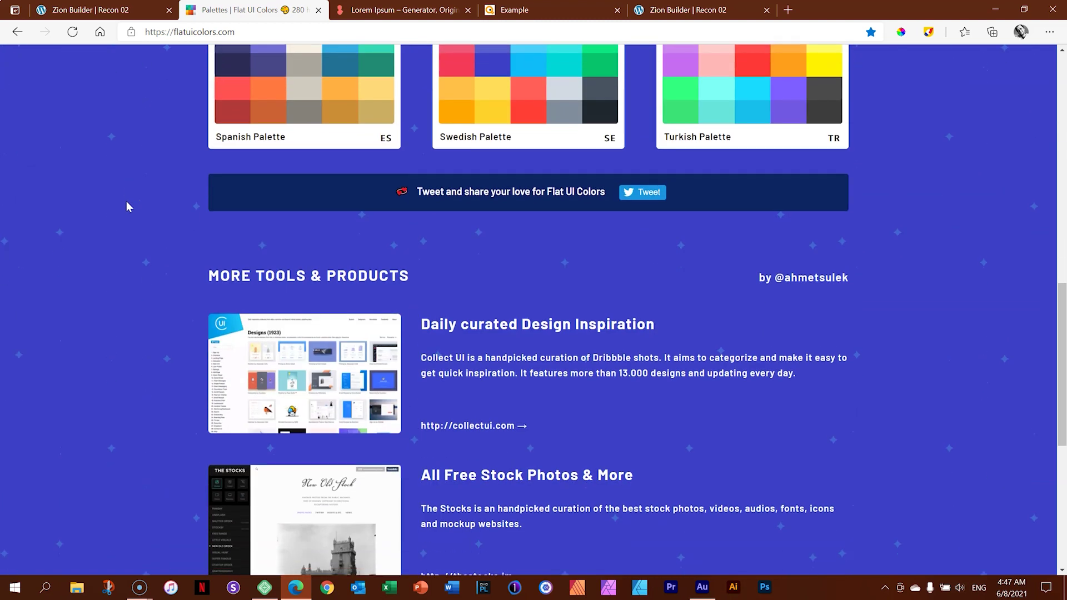
{"action": "scroll", "coordinate": [127, 207], "scroll_direction": "up", "scroll_amount": 5}
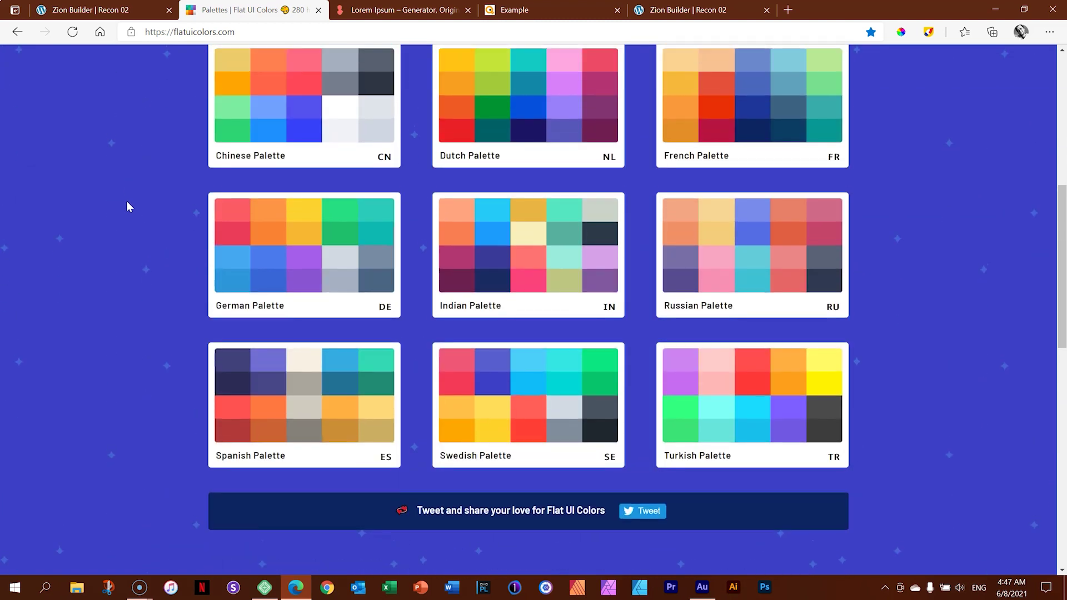
{"action": "left_click", "coordinate": [308, 395]}
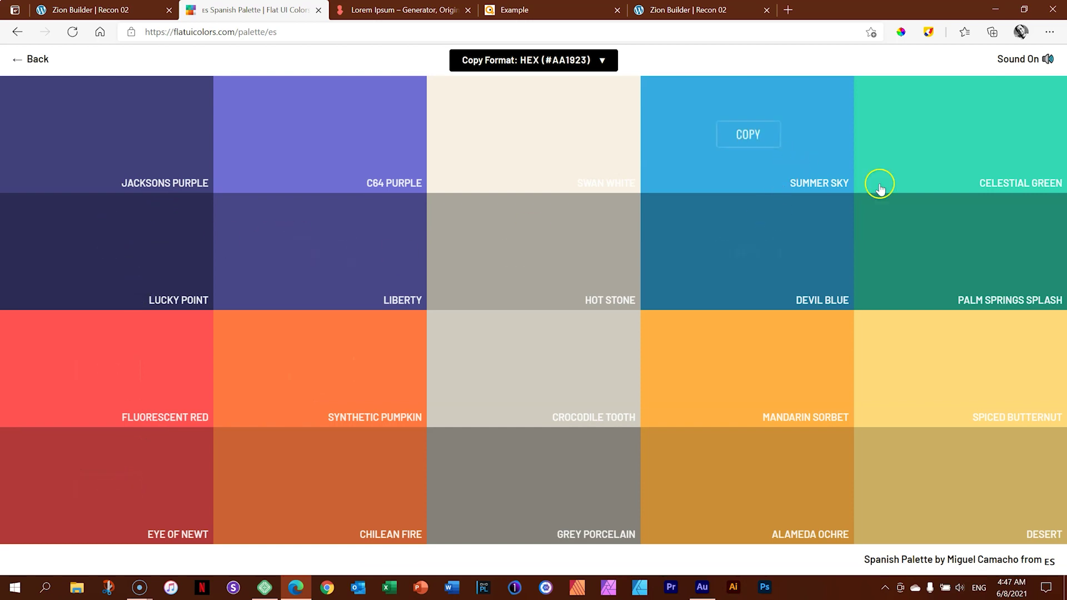
{"action": "left_click", "coordinate": [589, 59]}
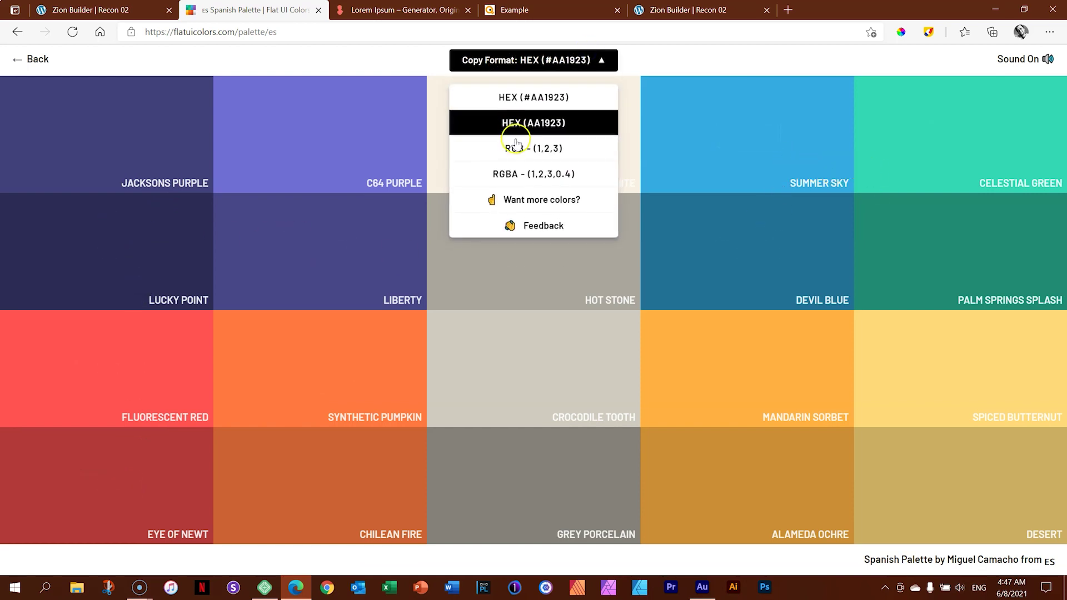
{"action": "left_click", "coordinate": [516, 64]}
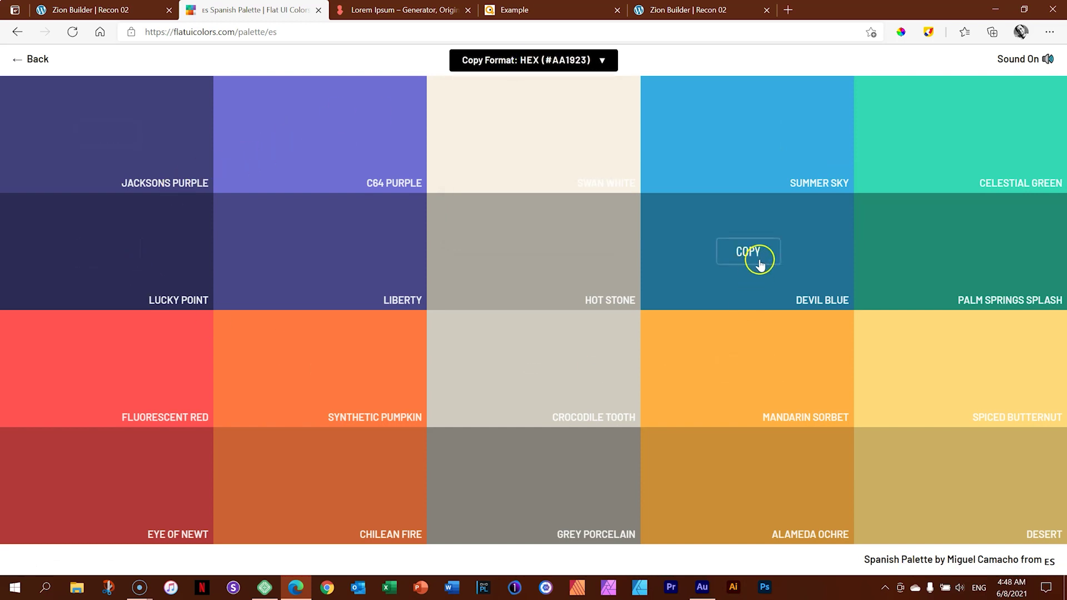
{"action": "left_click", "coordinate": [759, 259]}
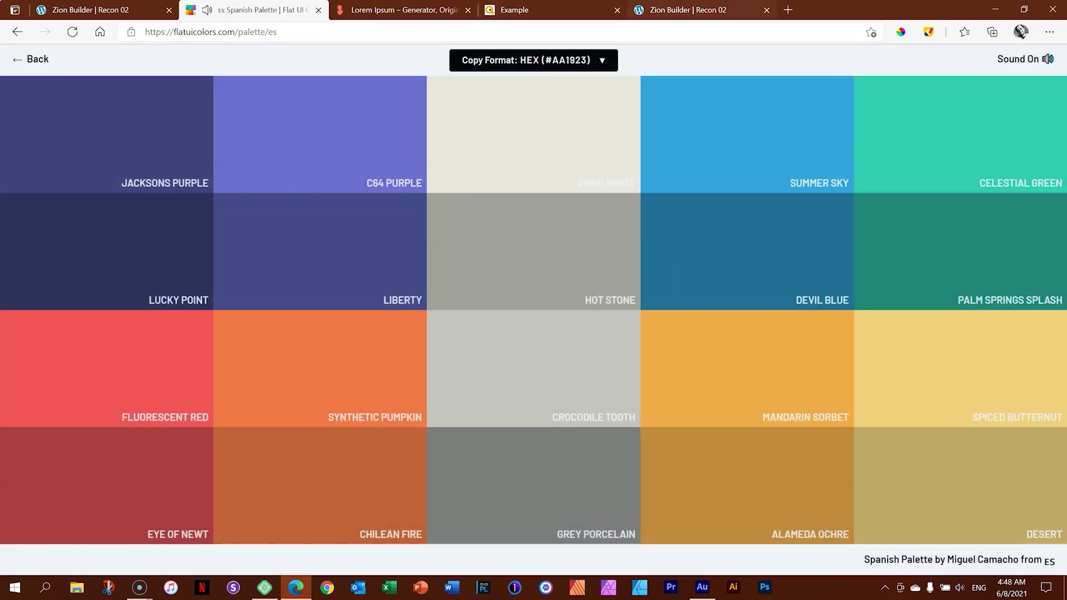
- Back in Zion Builder, set the section wrapper's background color to #227093 and close the tree view
{"action": "left_click", "coordinate": [722, 10]}
{"action": "left_click", "coordinate": [317, 277]}
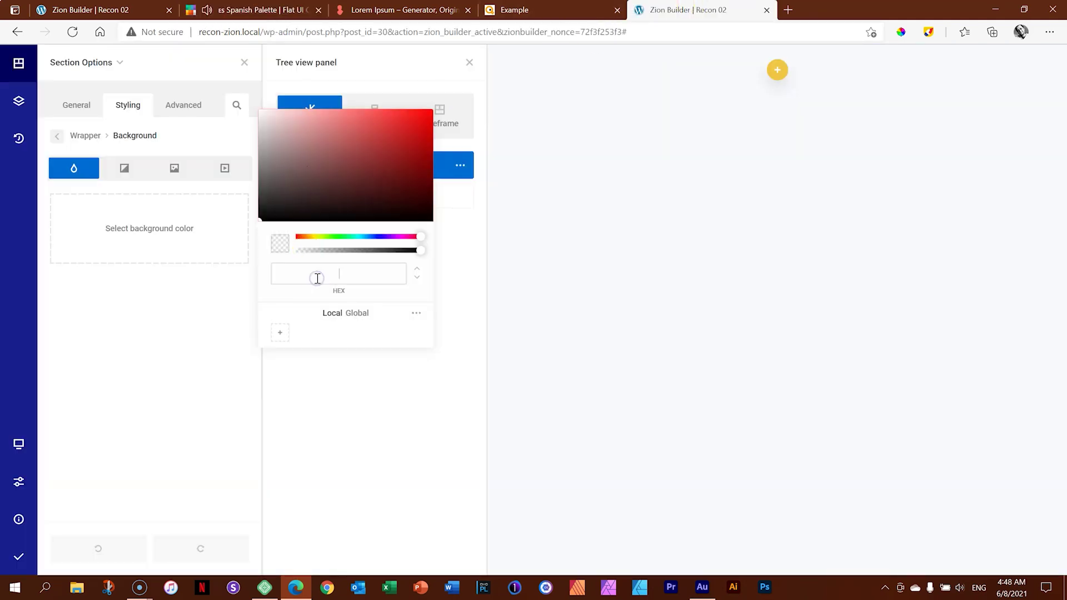
{"action": "key", "text": "ctrl+v"}
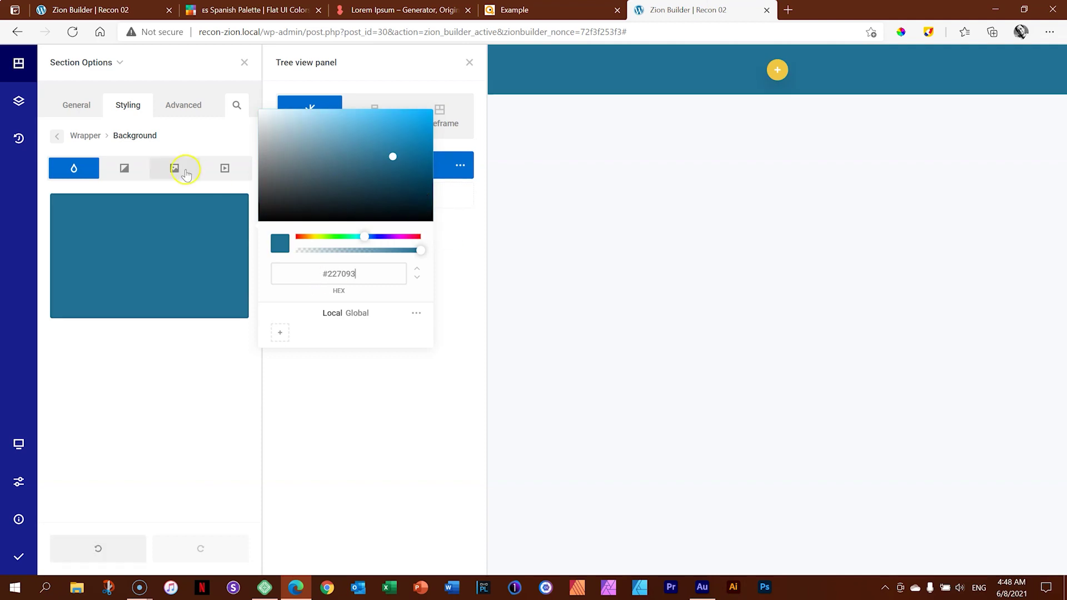
{"action": "left_click", "coordinate": [128, 108]}
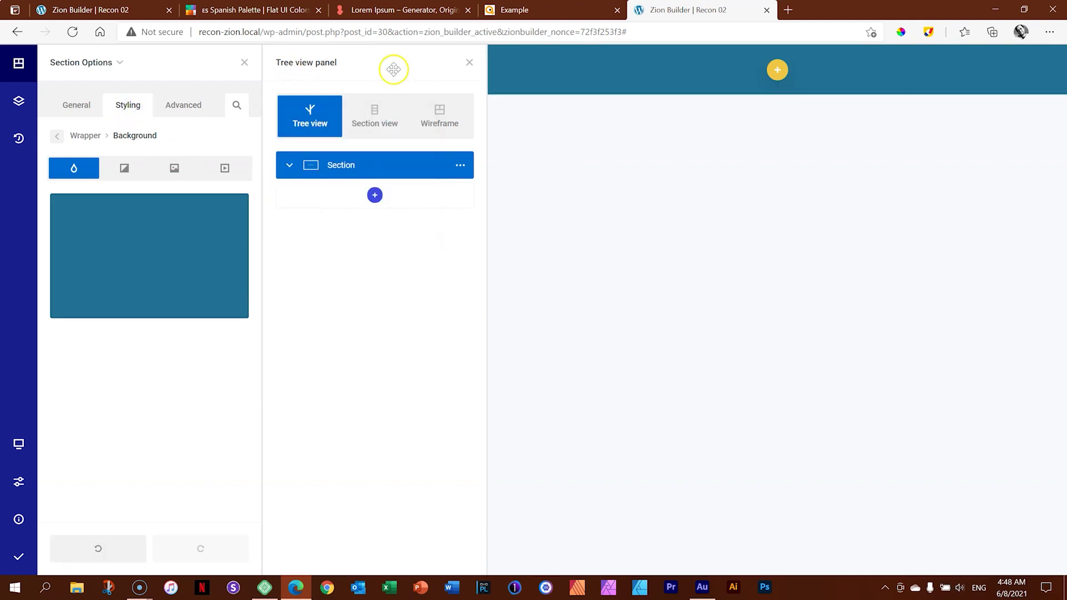
{"action": "left_click", "coordinate": [469, 63]}
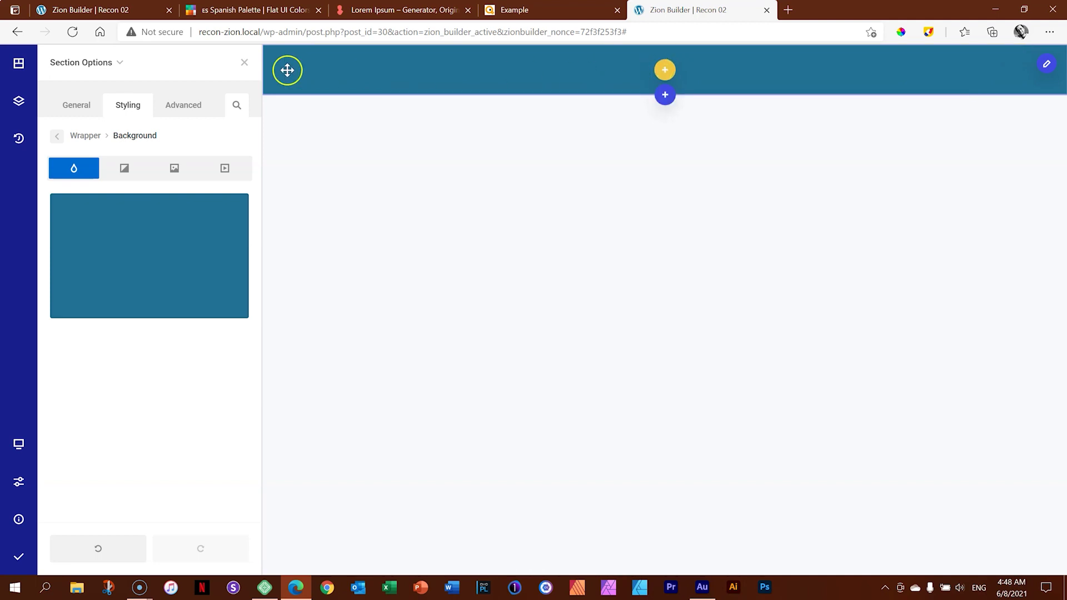
- Search the elements for "head" and add a Heading element inside the blue section
{"action": "left_click", "coordinate": [663, 72]}
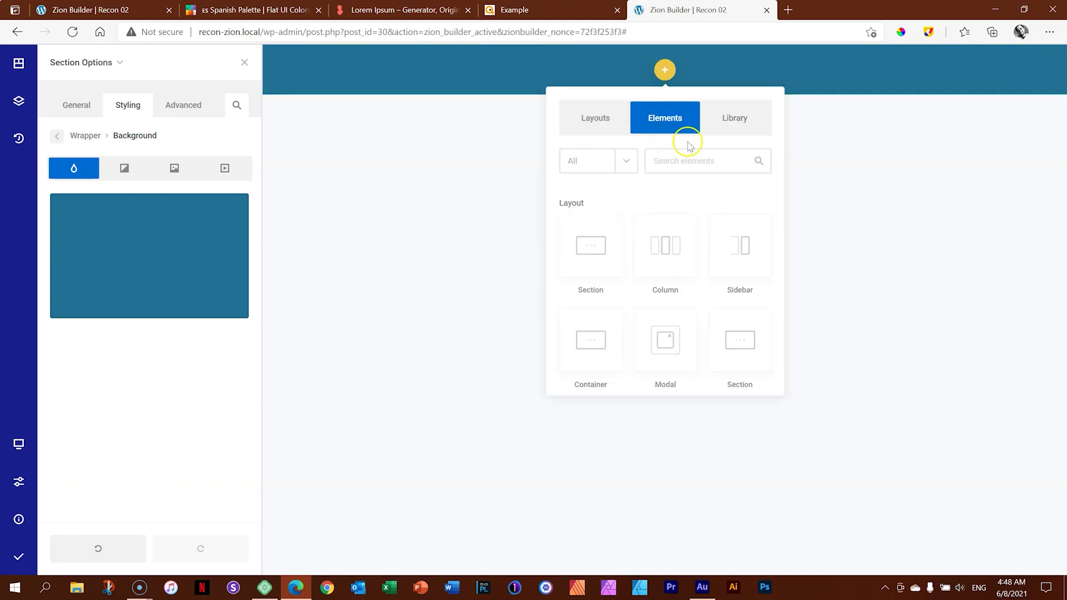
{"action": "type", "text": "head"}
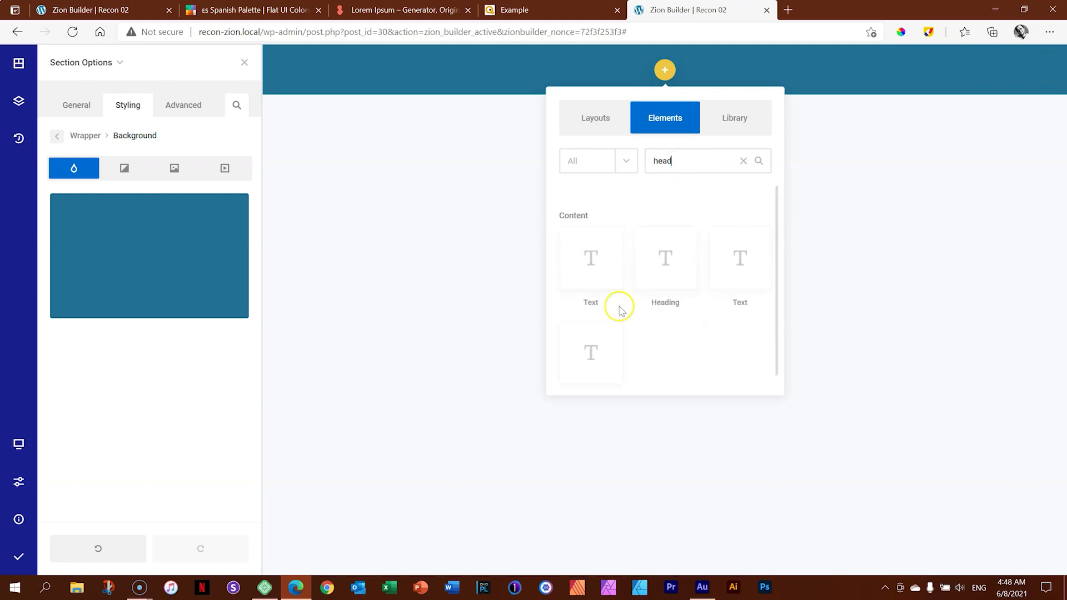
{"action": "scroll", "coordinate": [628, 306], "scroll_direction": "down", "scroll_amount": 1}
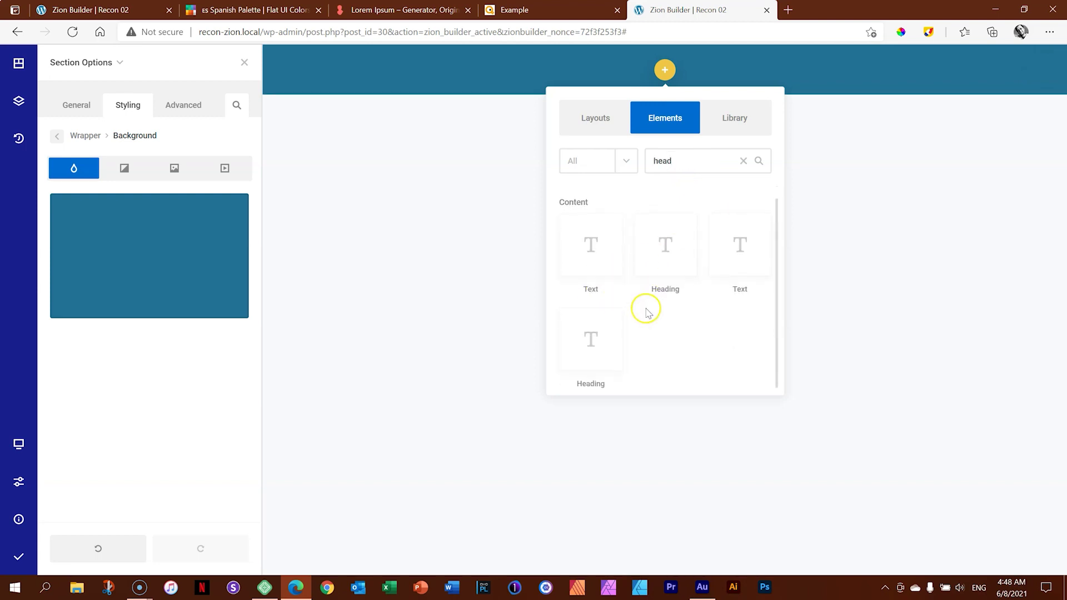
{"action": "left_click", "coordinate": [659, 254]}
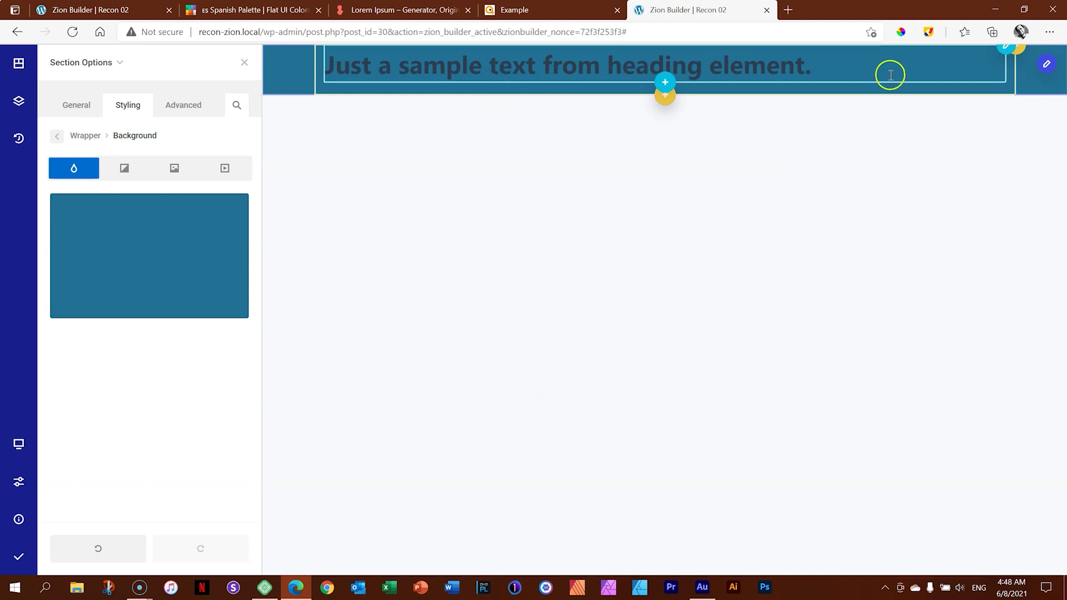
- Replace the heading's sample text with "Lorum Ipsum Dolor" and set its HTML tag to h3
{"action": "left_click", "coordinate": [944, 77]}
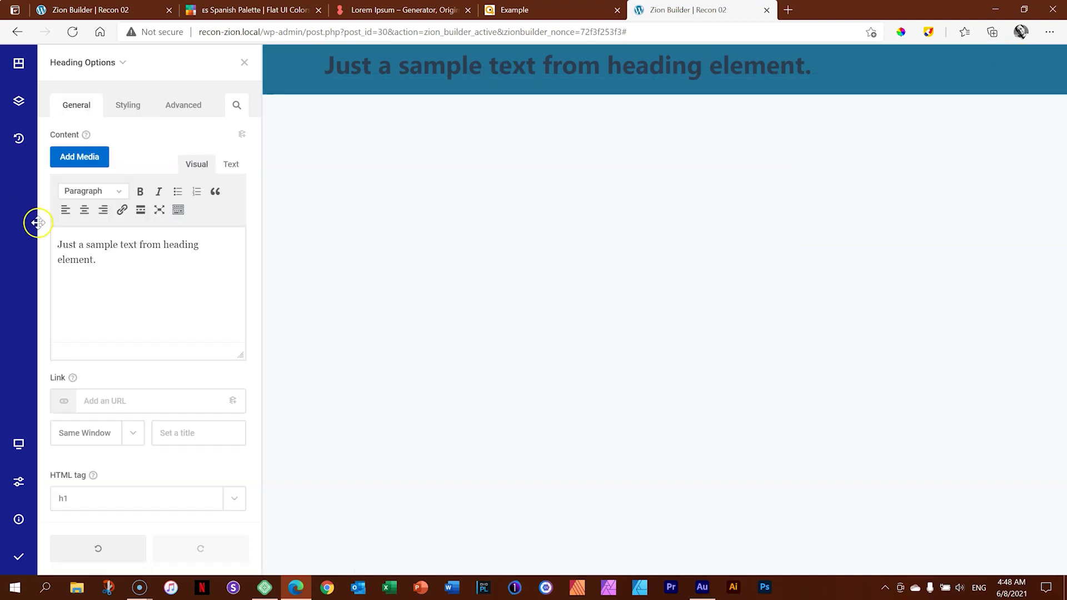
{"action": "left_click_drag", "start_coordinate": [104, 262], "coordinate": [55, 243]}
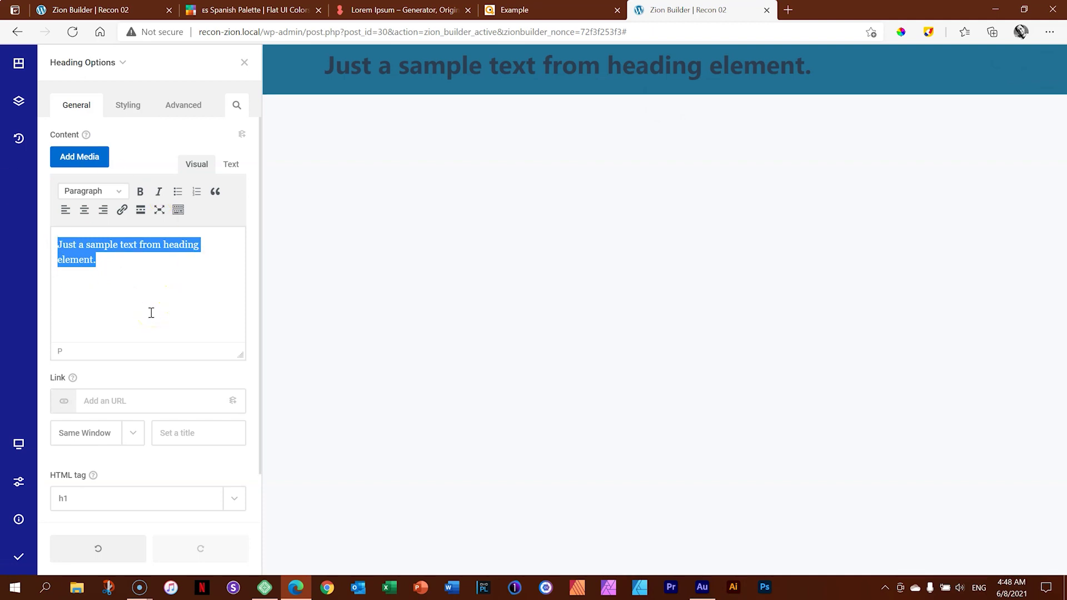
{"action": "type", "text": "Lorum Ipsum Dolor"}
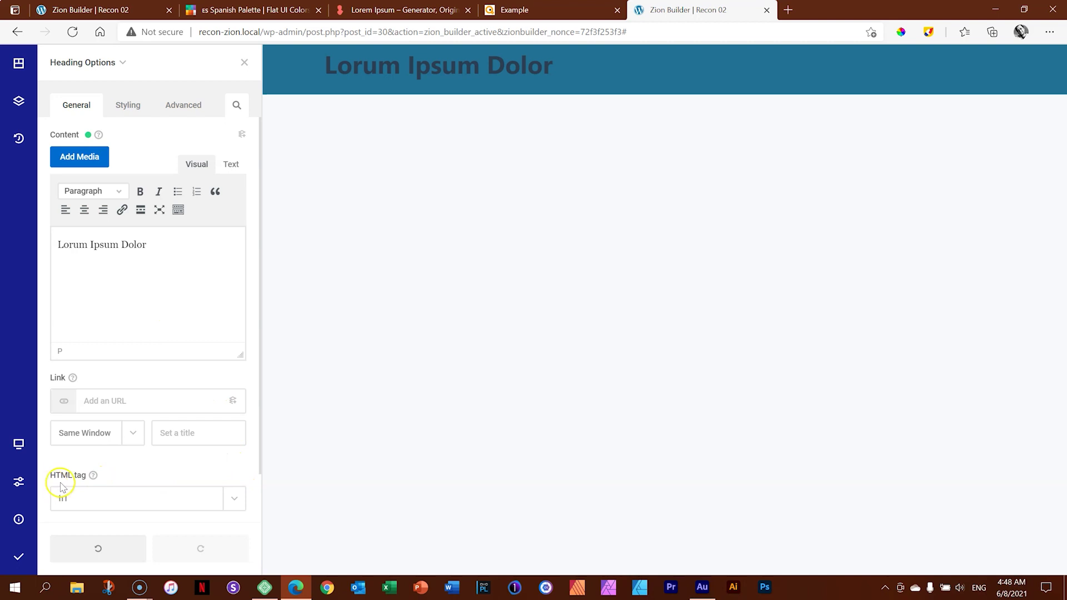
{"action": "left_click", "coordinate": [234, 498]}
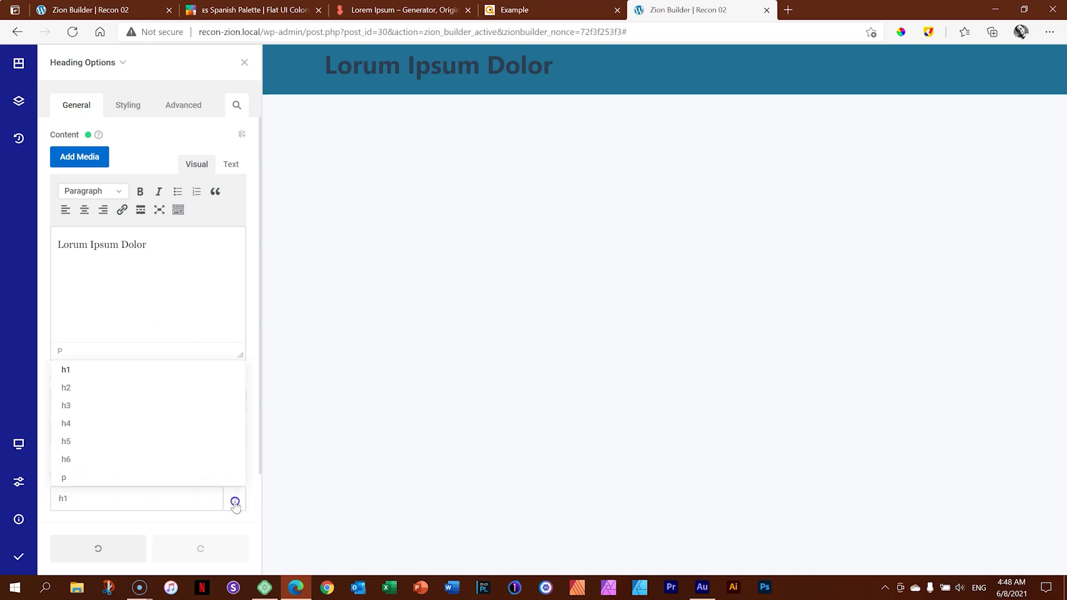
{"action": "left_click", "coordinate": [100, 414]}
{"action": "scroll", "coordinate": [153, 460], "scroll_direction": "down", "scroll_amount": 1}
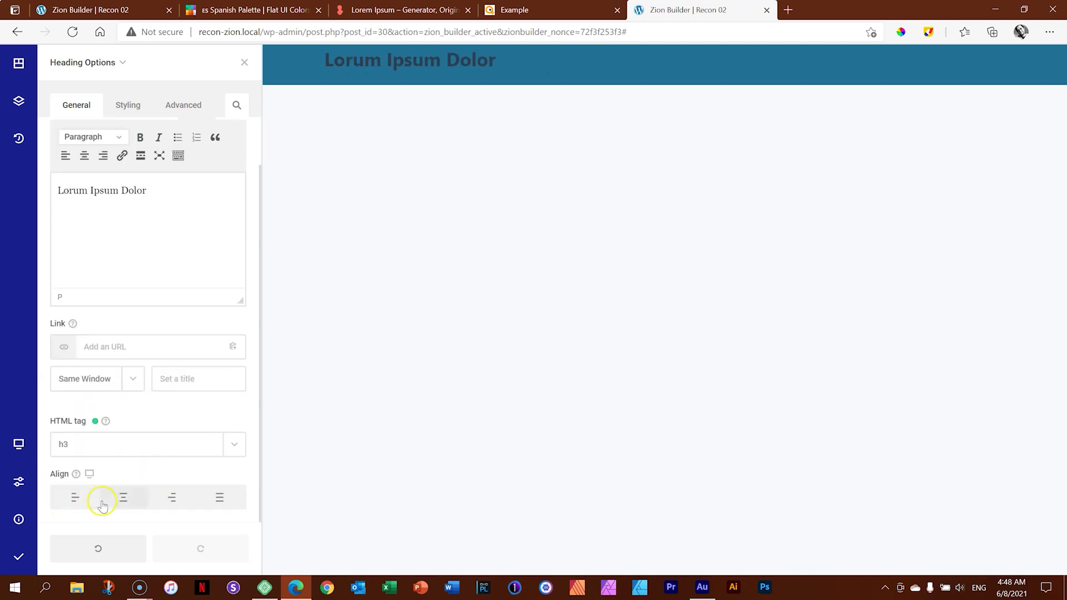
{"action": "scroll", "coordinate": [79, 498], "scroll_direction": "up", "scroll_amount": 1}
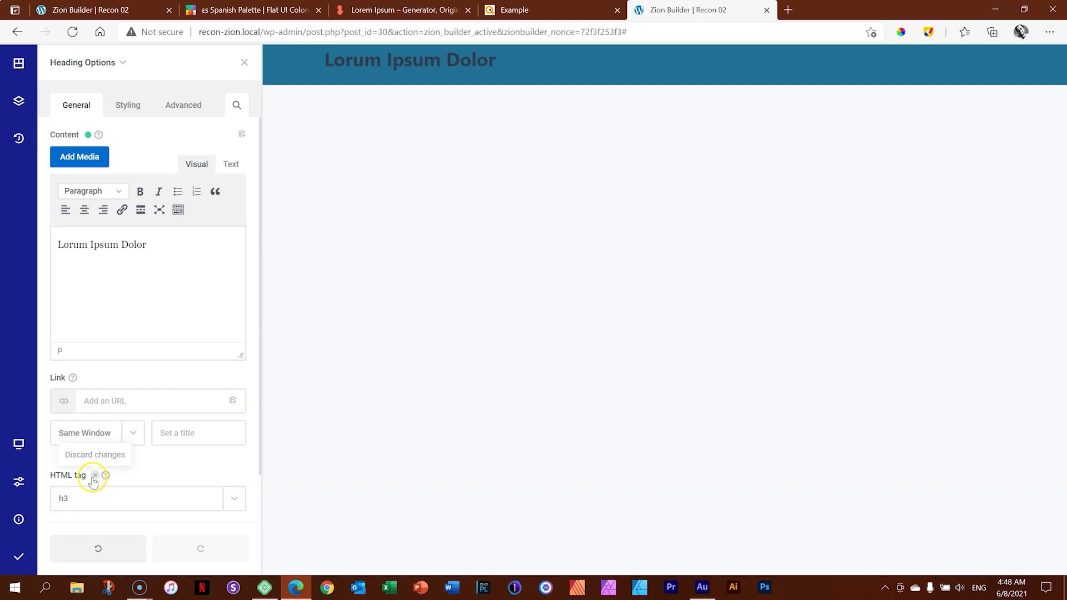
- Set the font family in the heading wrapper's typography styling to Work Sans
{"action": "left_click", "coordinate": [126, 106]}
{"action": "left_click", "coordinate": [92, 156]}
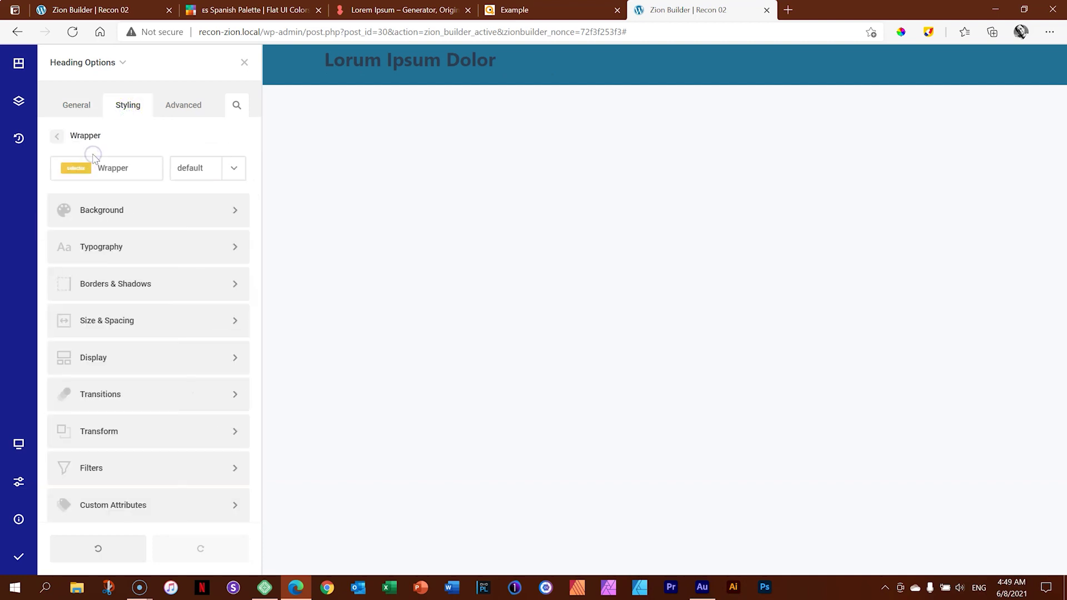
{"action": "left_click", "coordinate": [92, 247]}
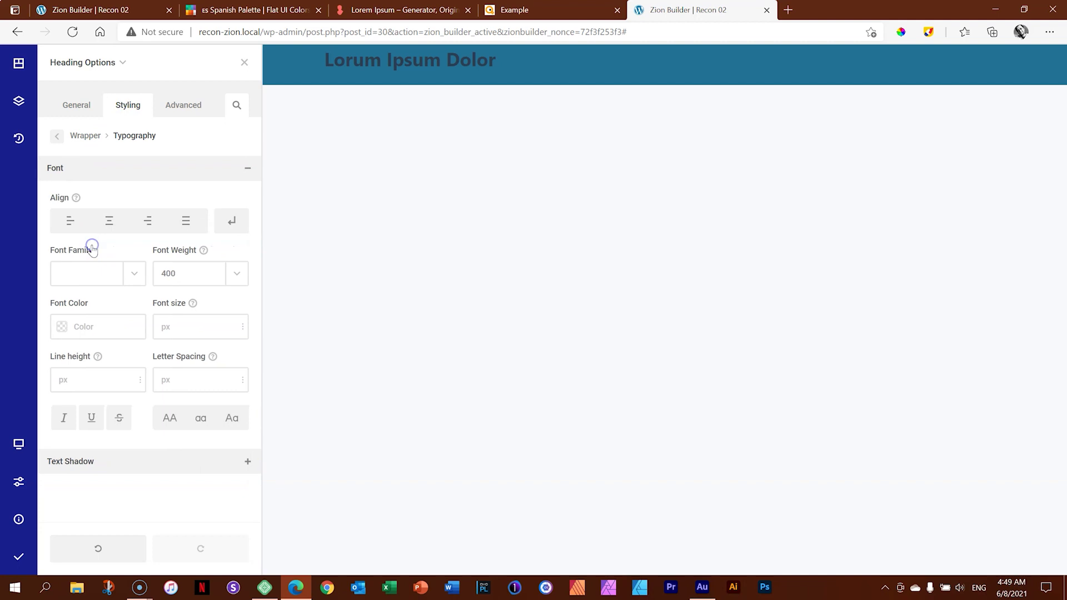
{"action": "left_click", "coordinate": [136, 274]}
{"action": "left_click", "coordinate": [131, 280]}
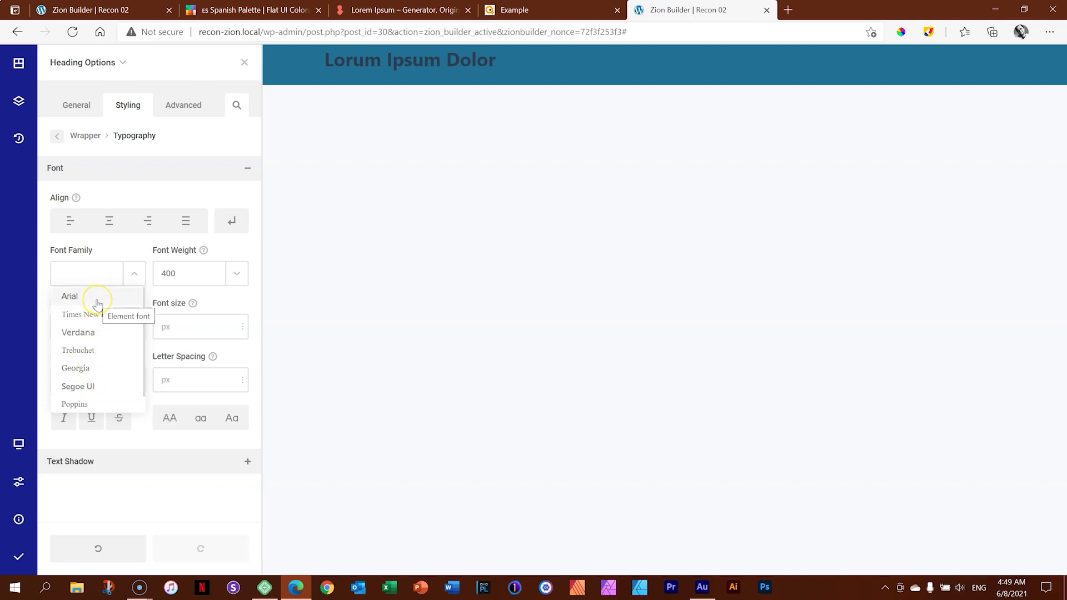
{"action": "left_click", "coordinate": [92, 273]}
{"action": "left_click", "coordinate": [92, 272]}
{"action": "left_click", "coordinate": [93, 274]}
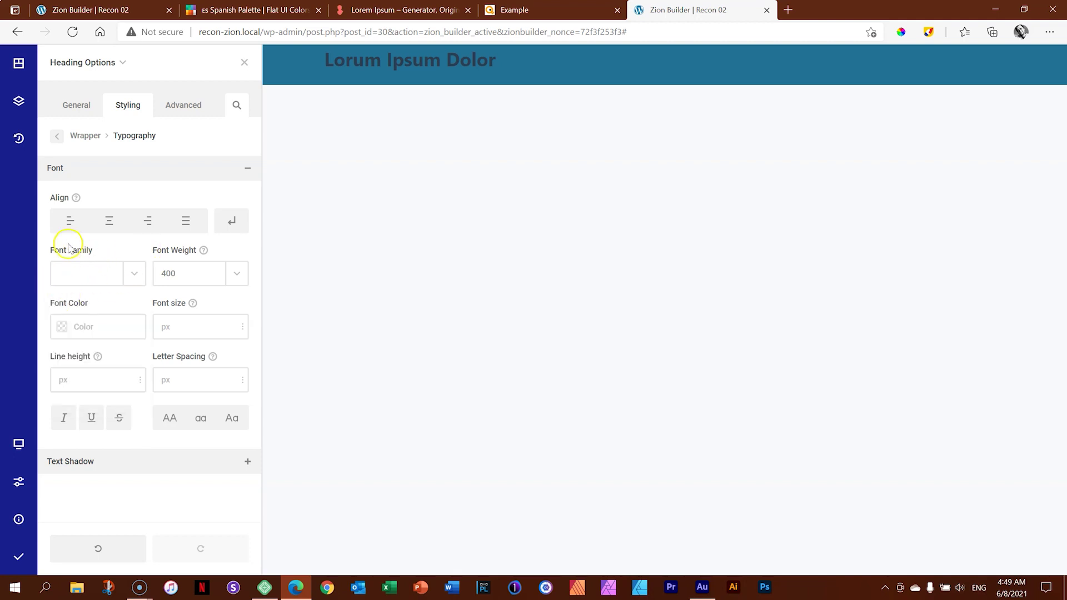
{"action": "left_click", "coordinate": [72, 276]}
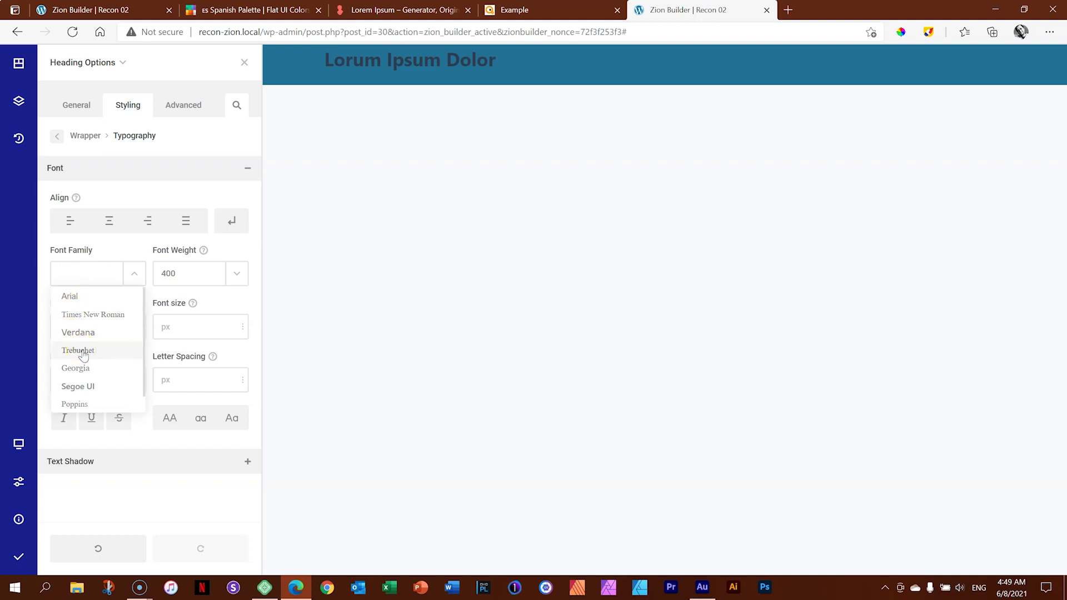
{"action": "scroll", "coordinate": [84, 354], "scroll_direction": "down", "scroll_amount": 1}
{"action": "left_click", "coordinate": [80, 410]}
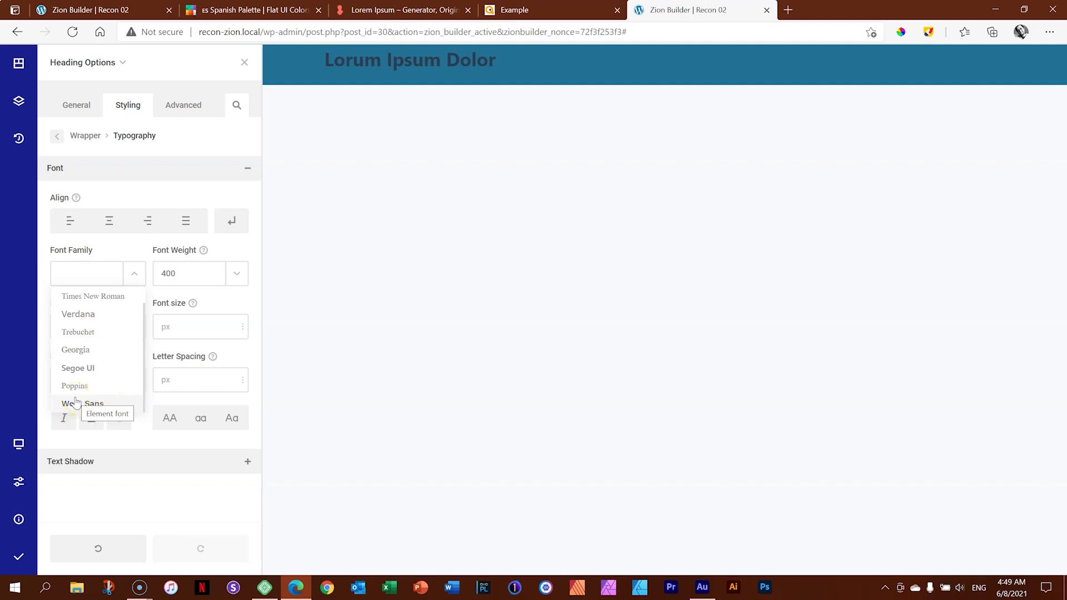
{"action": "scroll", "coordinate": [87, 354], "scroll_direction": "up", "scroll_amount": 1}
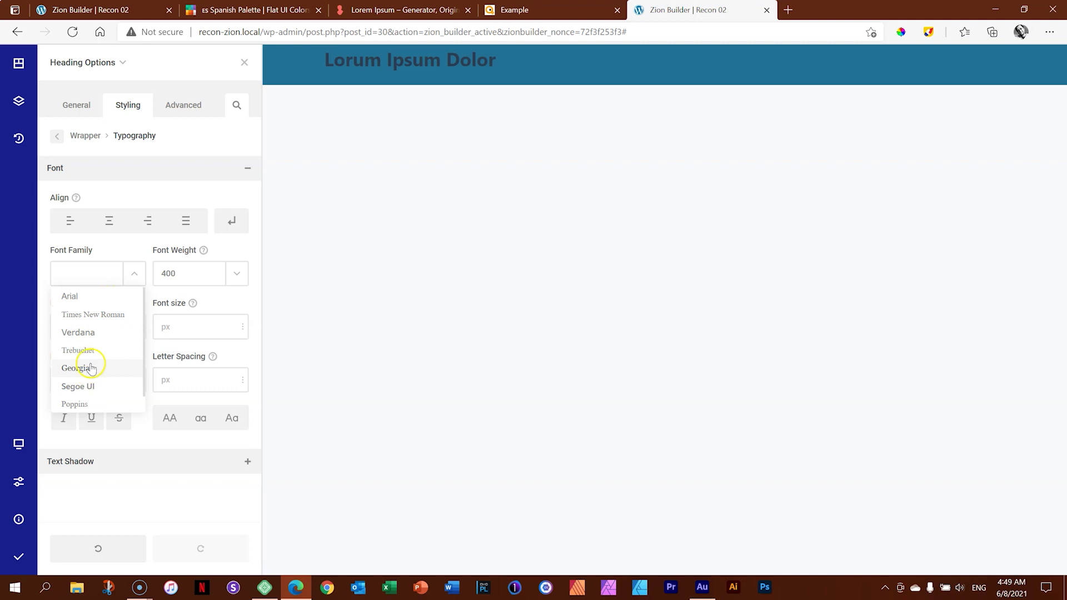
{"action": "scroll", "coordinate": [91, 368], "scroll_direction": "down", "scroll_amount": 1}
{"action": "scroll", "coordinate": [89, 360], "scroll_direction": "up", "scroll_amount": 1}
{"action": "scroll", "coordinate": [87, 363], "scroll_direction": "down", "scroll_amount": 1}
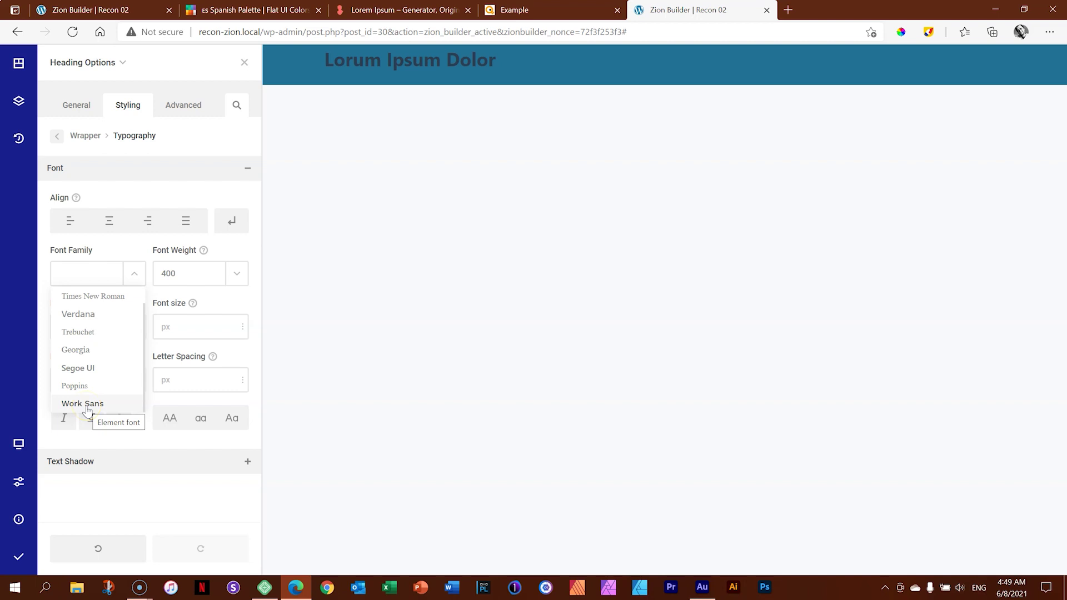
{"action": "left_click", "coordinate": [77, 405]}
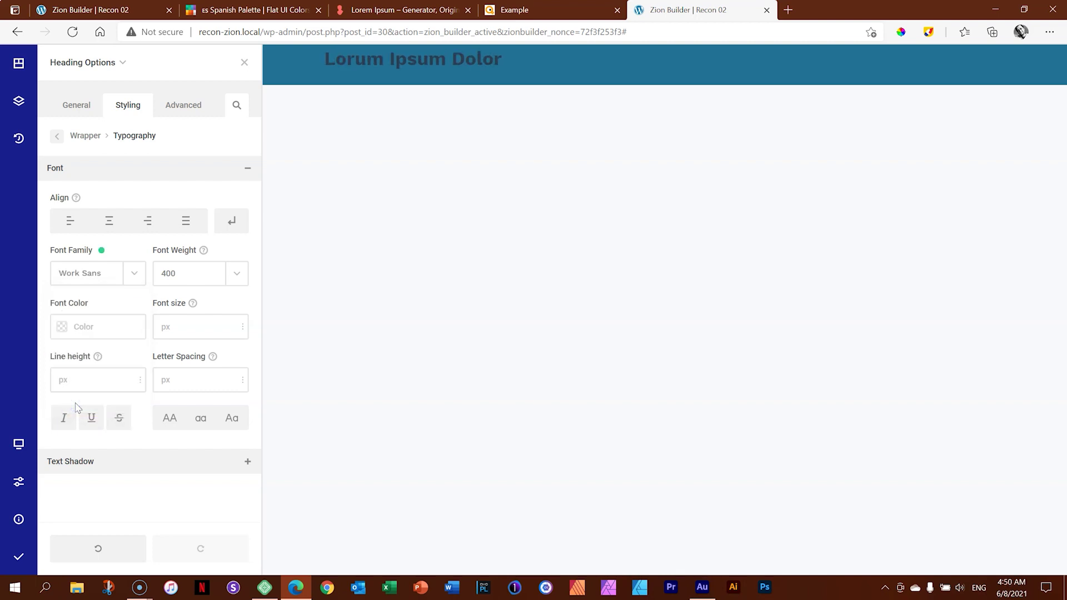
- Set the heading's font weight to 300 and its font color to white (#ffffff)
{"action": "left_click", "coordinate": [237, 275]}
{"action": "scroll", "coordinate": [207, 362], "scroll_direction": "up", "scroll_amount": 3}
{"action": "left_click", "coordinate": [207, 331]}
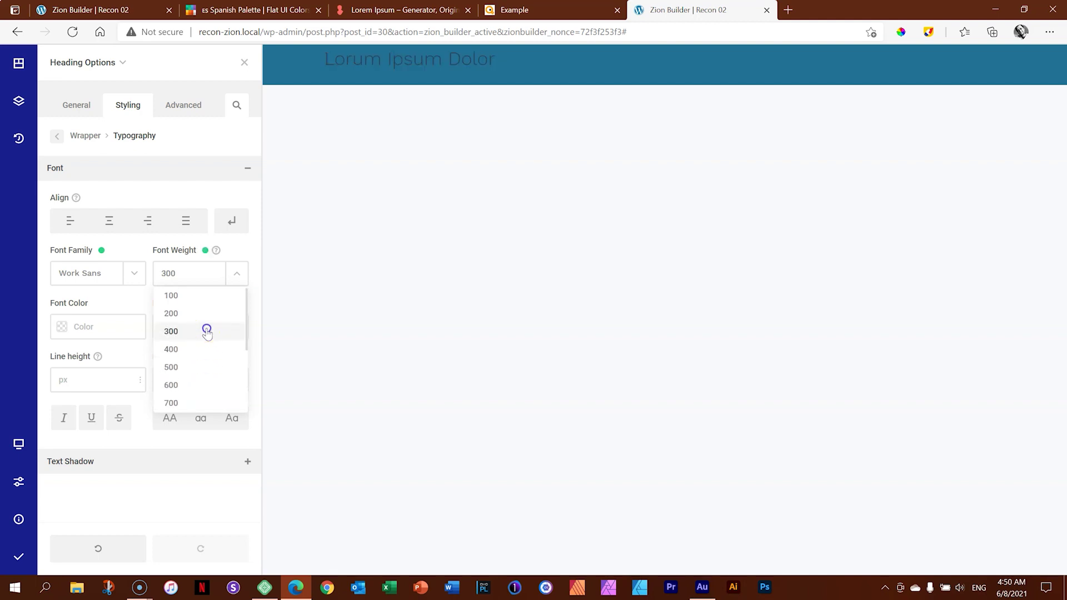
{"action": "left_click", "coordinate": [63, 330]}
{"action": "left_click_drag", "start_coordinate": [130, 295], "coordinate": [71, 195]}
{"action": "left_click", "coordinate": [71, 195]}
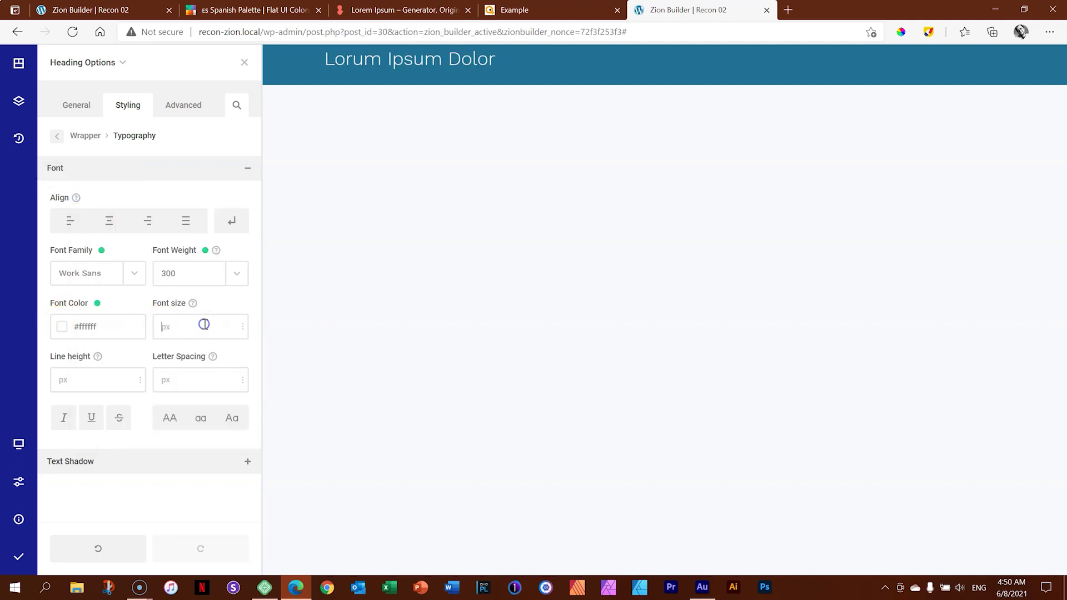
- Set the heading's font size to 14px and its line height to 1em
{"action": "type", "text": "14"}
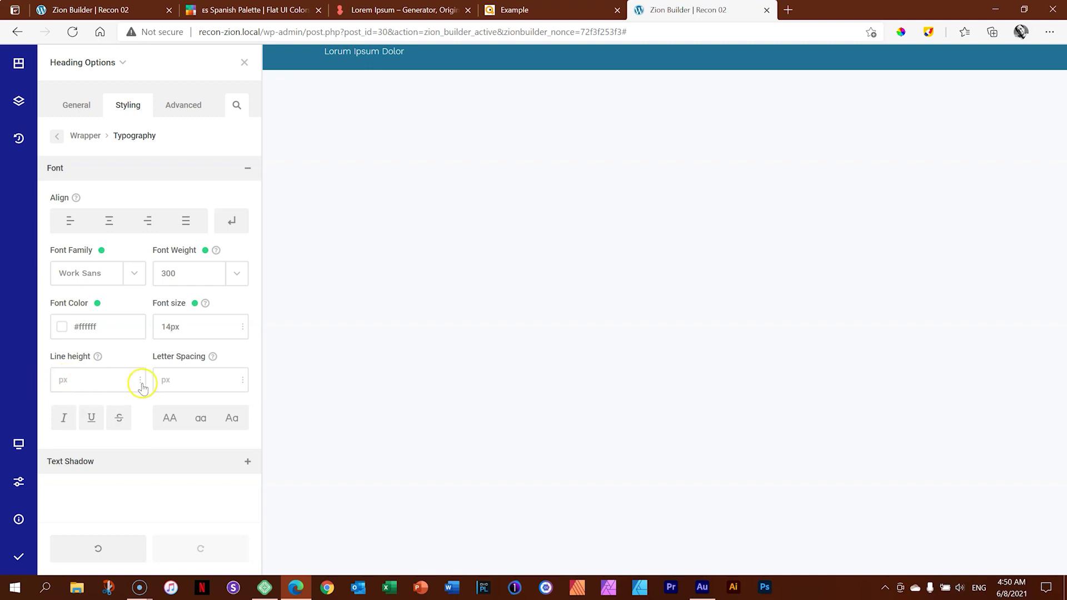
{"action": "left_click", "coordinate": [140, 385]}
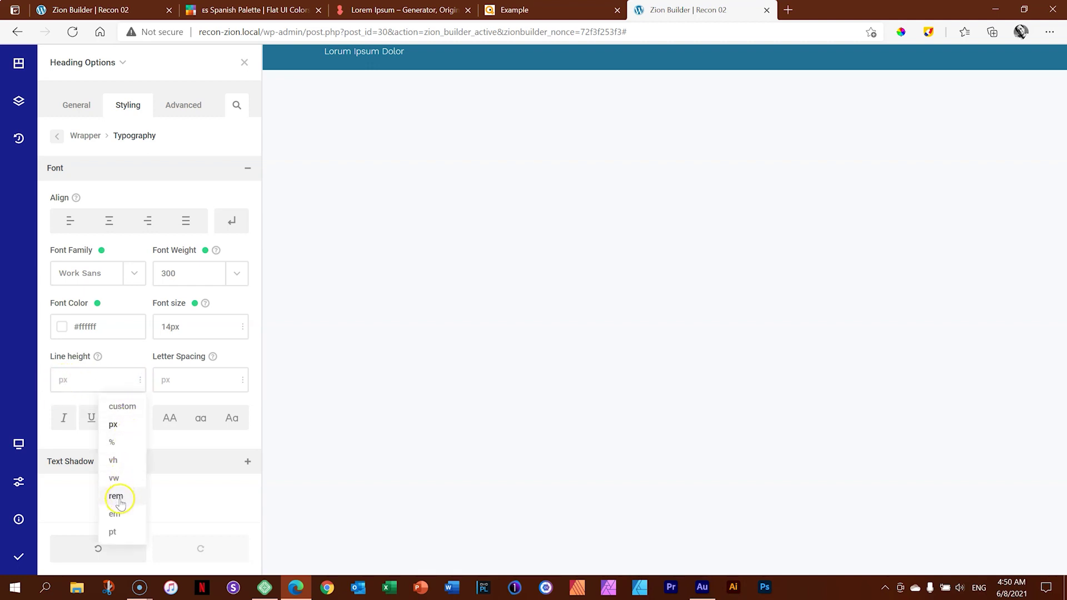
{"action": "left_click", "coordinate": [119, 506]}
{"action": "left_click", "coordinate": [115, 386]}
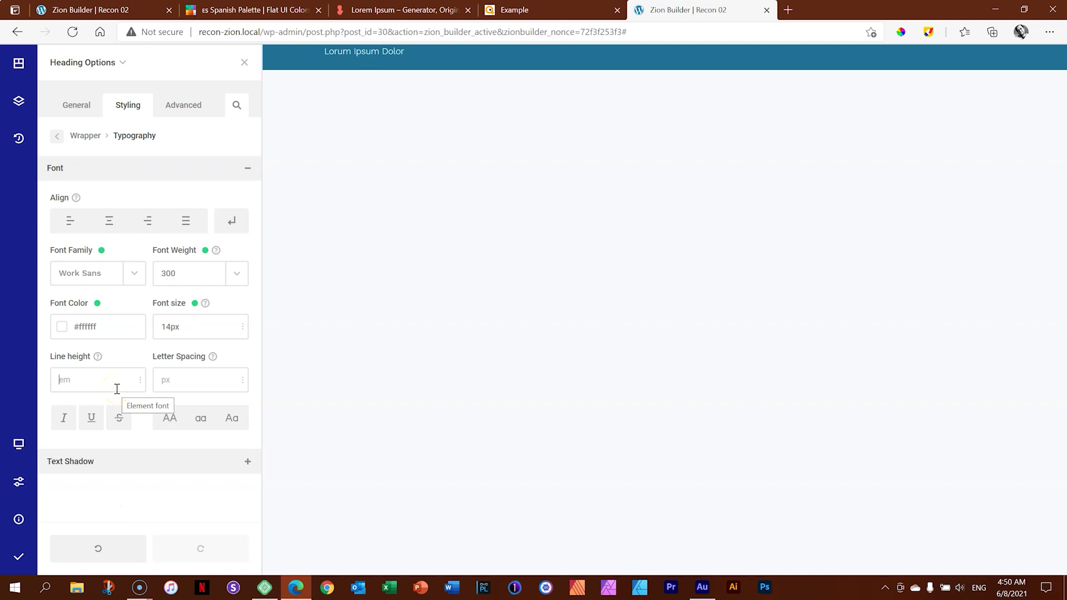
{"action": "type", "text": "1em"}
- Set the heading's letter spacing to 1px and transform its text to uppercase
{"action": "left_click", "coordinate": [196, 374]}
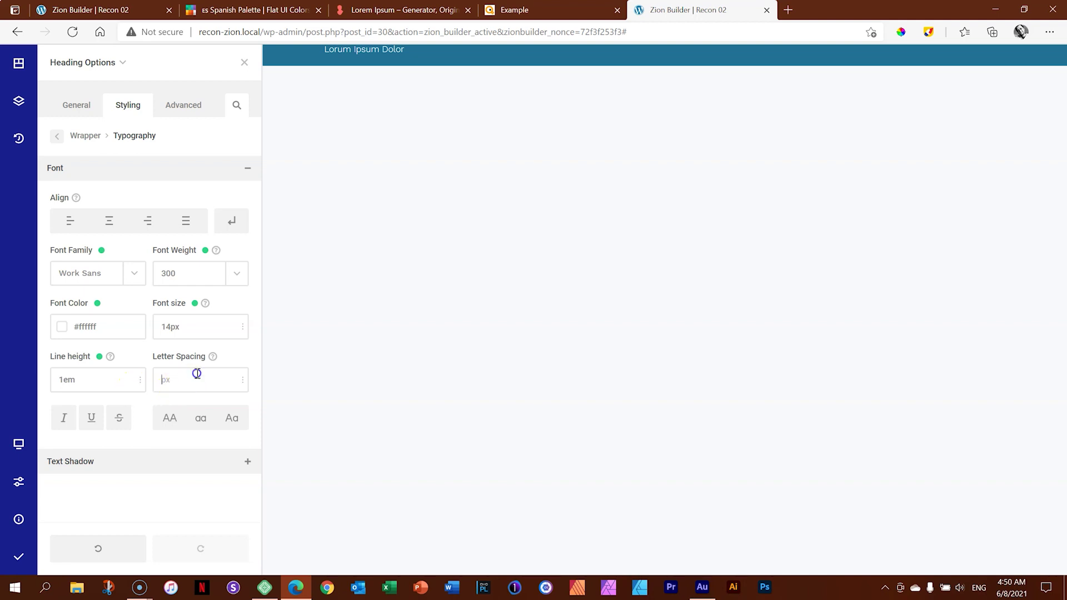
{"action": "type", "text": "1"}
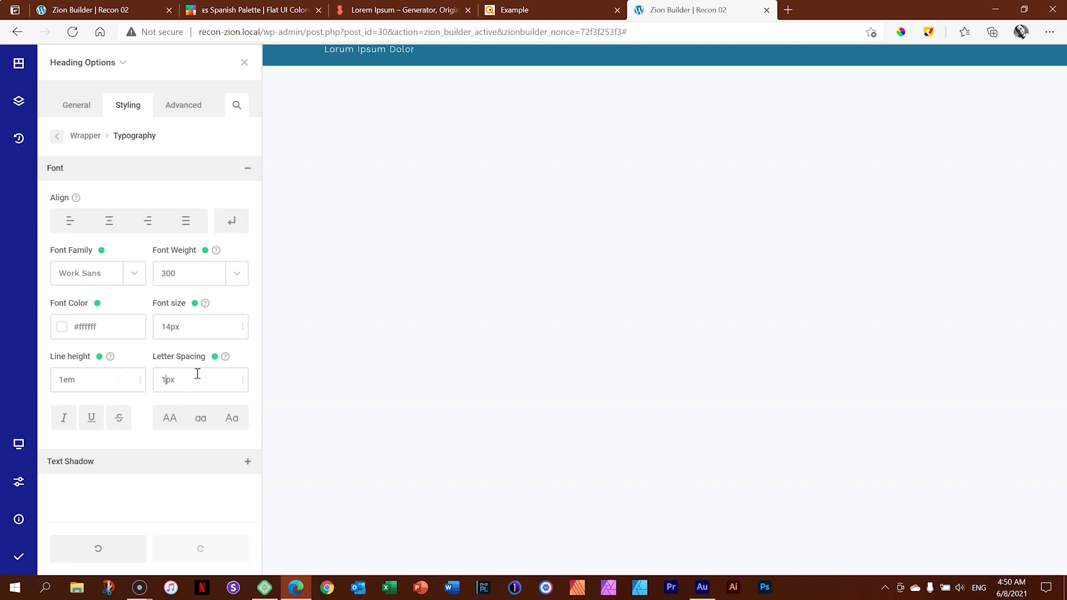
{"action": "left_click", "coordinate": [170, 419]}
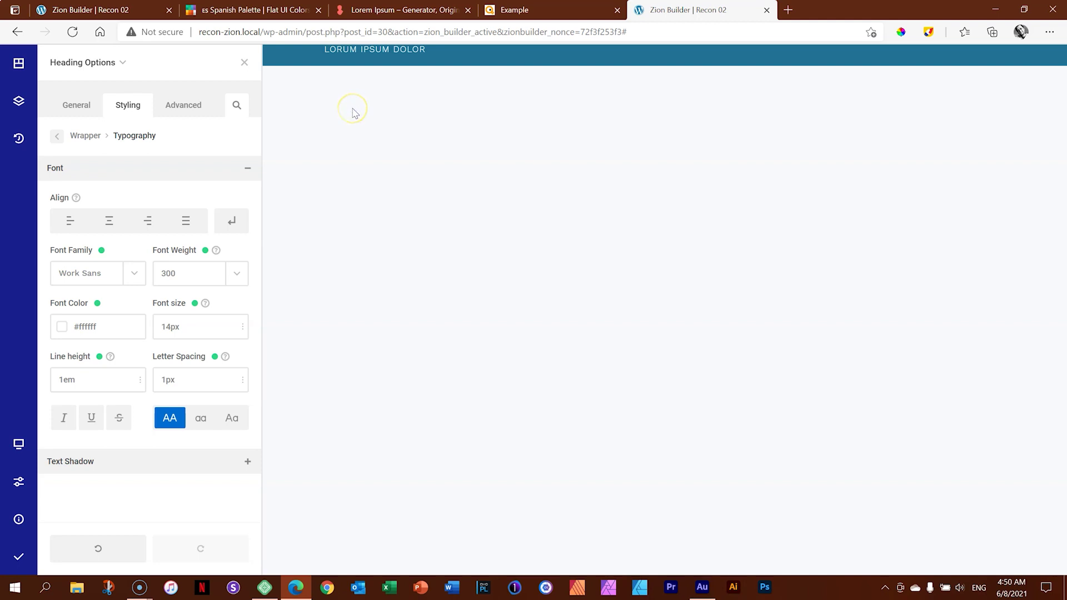
- Add equal padding of 110px above and below the content of the blue section directly on the canvas
{"action": "key", "text": "ctrl+s"}
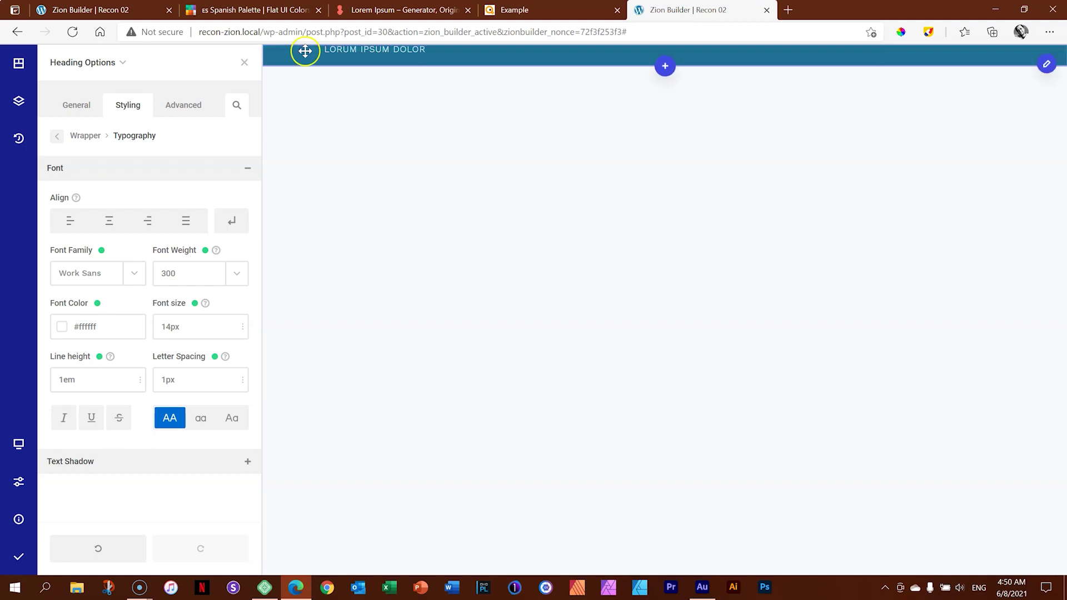
{"action": "left_click_drag", "start_coordinate": [305, 50], "coordinate": [312, 117]}
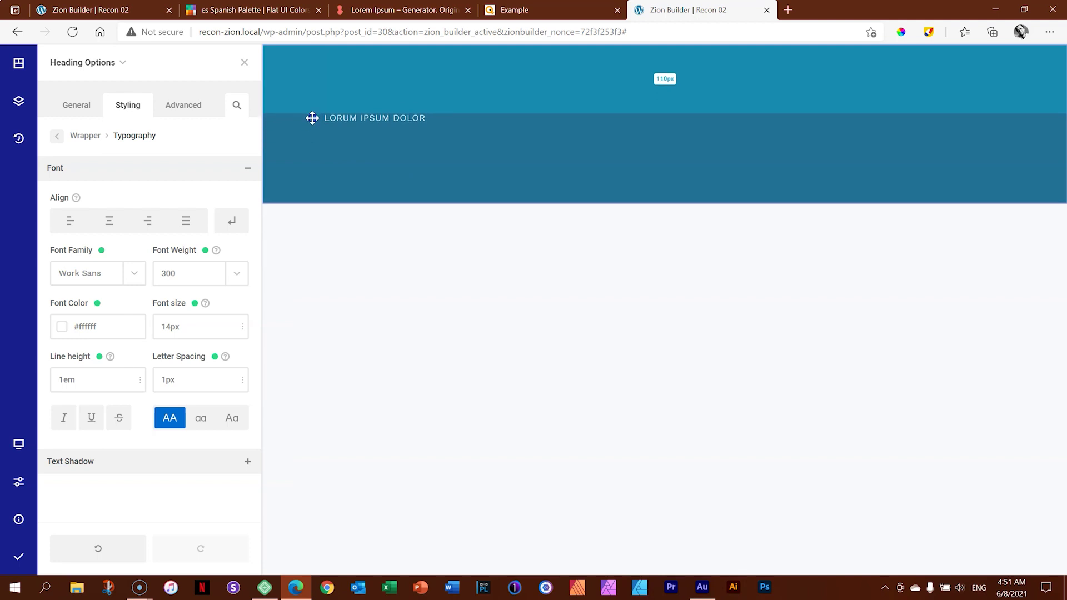
{"action": "left_click_drag", "start_coordinate": [311, 118], "coordinate": [312, 117]}
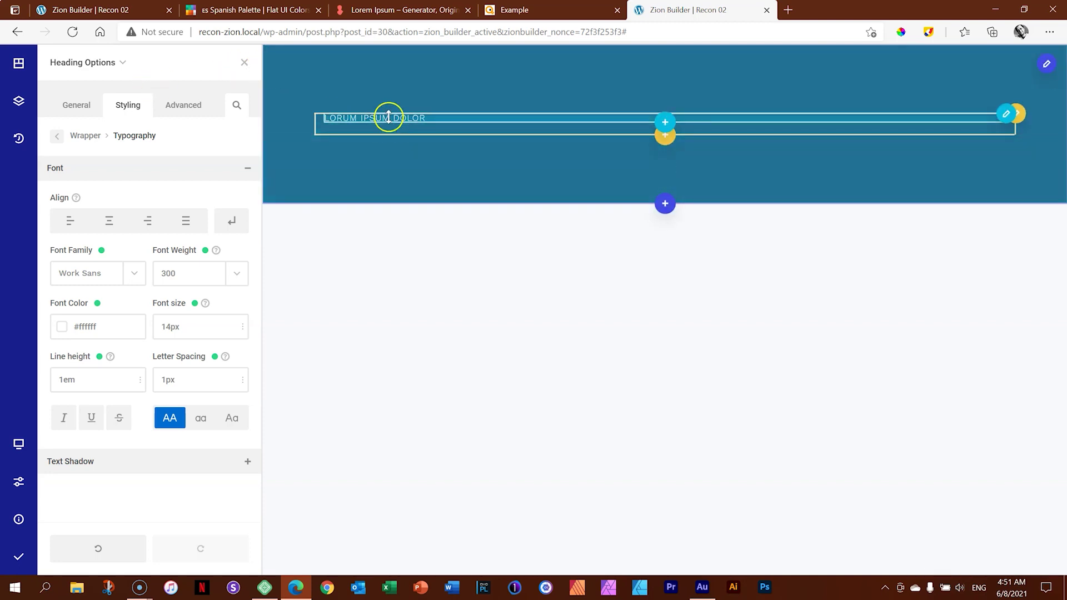
- Search the elements for "heading" and add a second Heading element below the "Lorum Ipsum Dolor" heading
{"action": "left_click", "coordinate": [666, 123]}
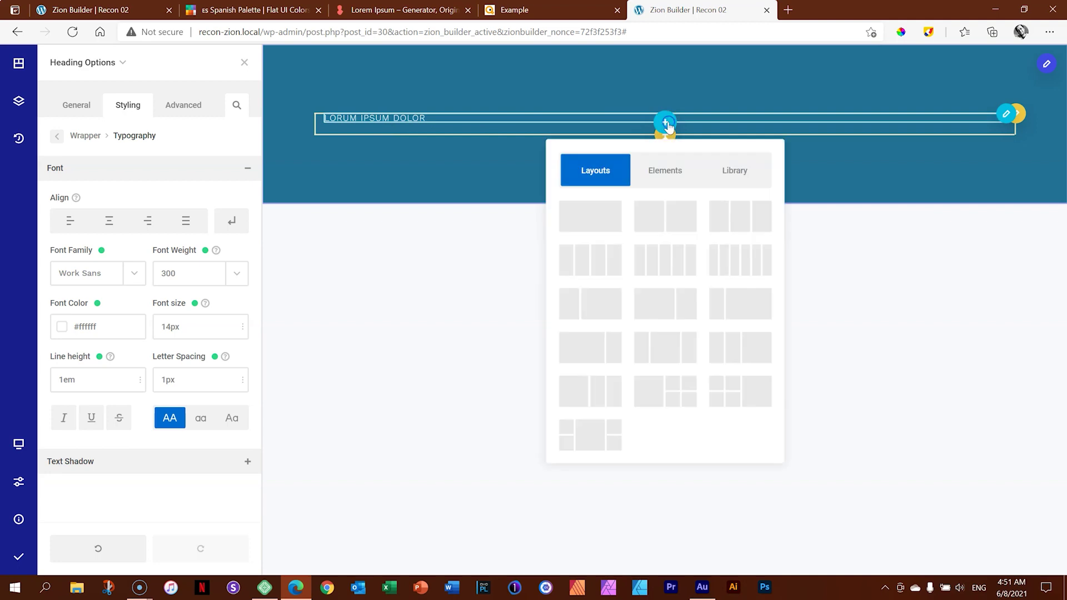
{"action": "left_click", "coordinate": [665, 170]}
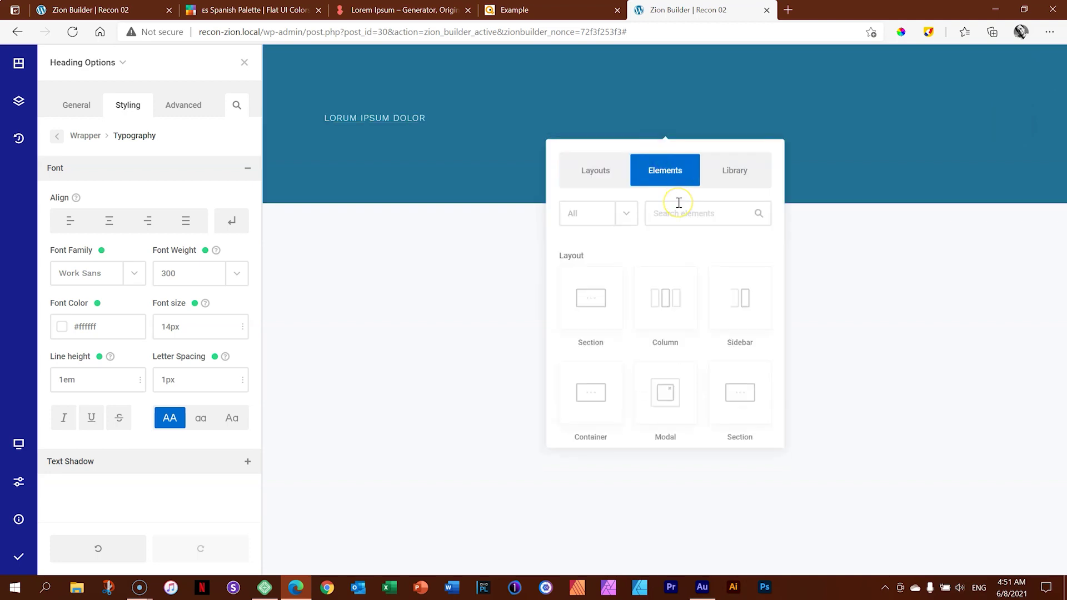
{"action": "type", "text": "ha"}
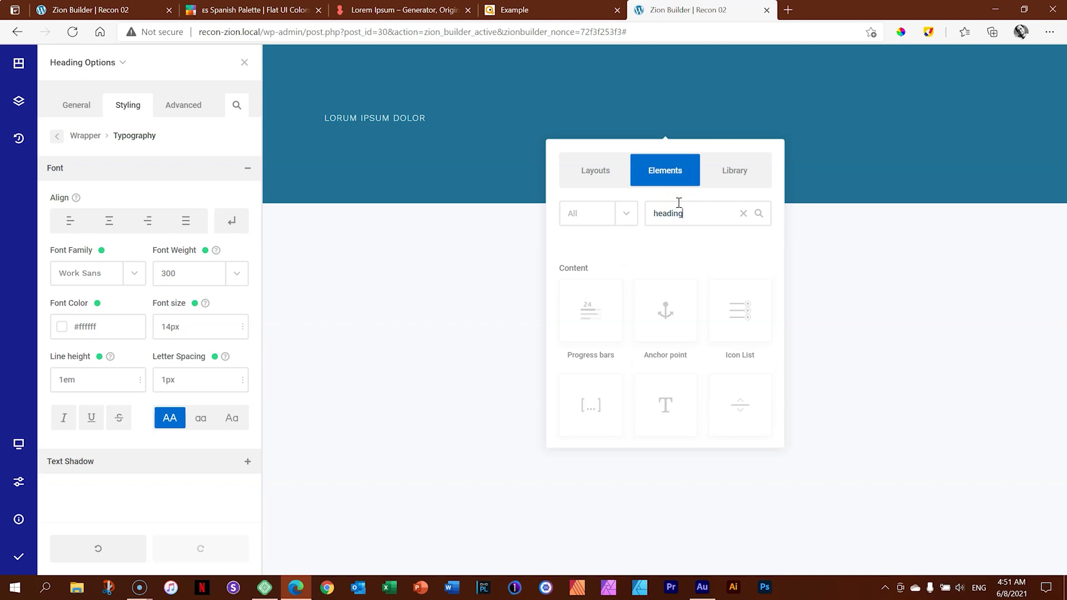
{"action": "scroll", "coordinate": [684, 398], "scroll_direction": "down", "scroll_amount": 2}
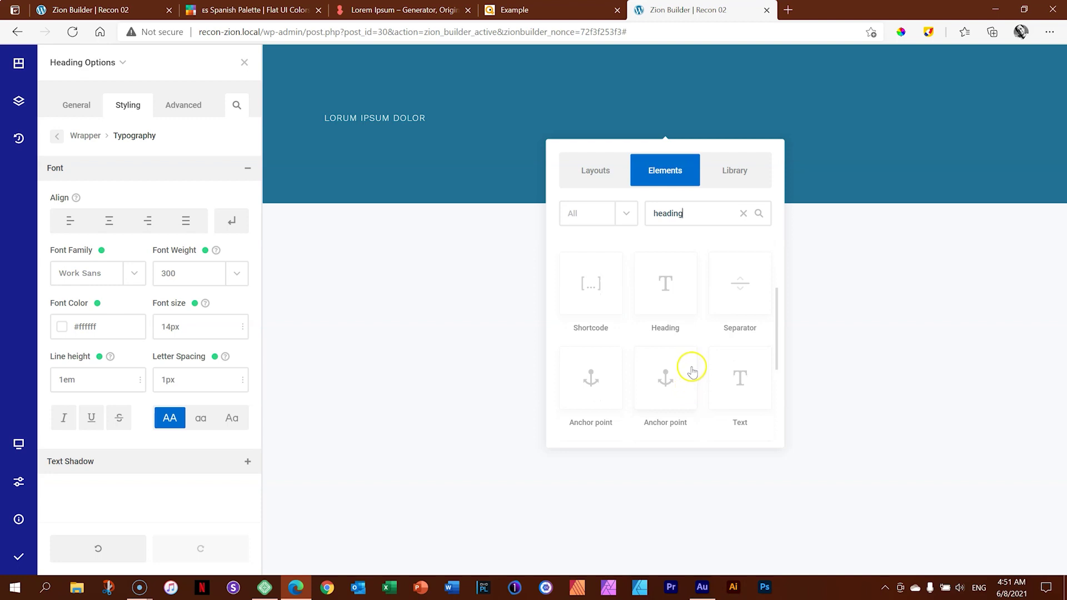
{"action": "left_click", "coordinate": [680, 300]}
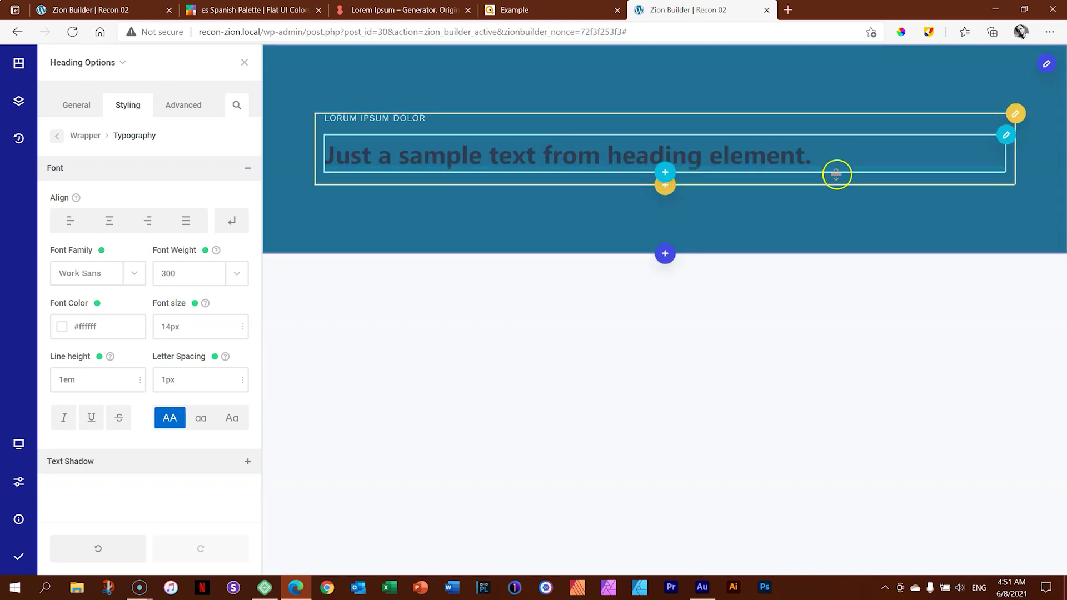
- Replace the second heading's sample text with "voluptate velit esse cillum dolore eu" copied from the Lorem Ipsum generator page
{"action": "left_click", "coordinate": [1004, 136]}
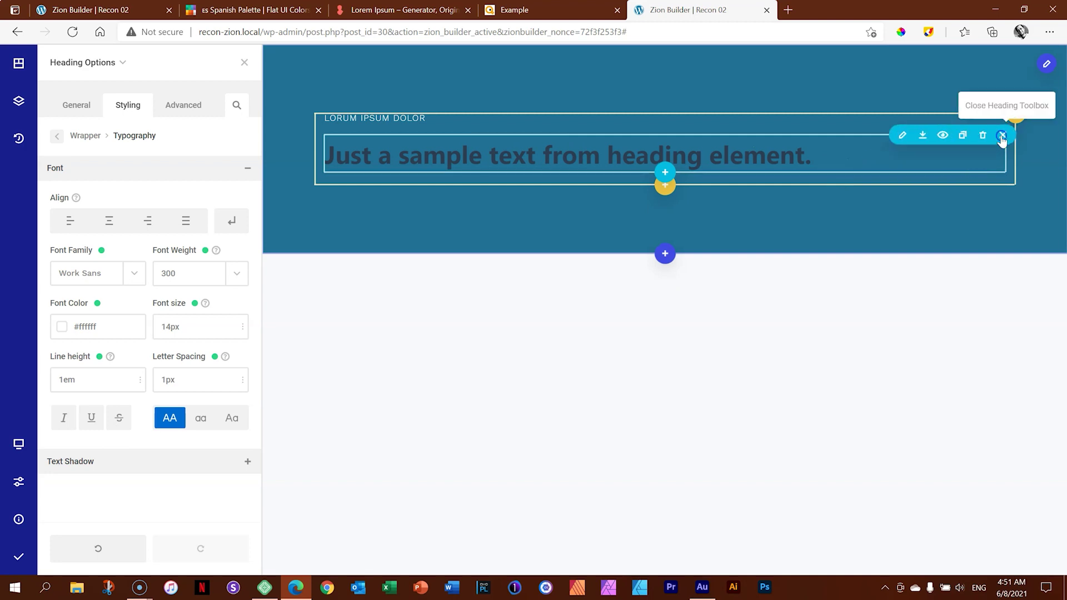
{"action": "left_click", "coordinate": [901, 135]}
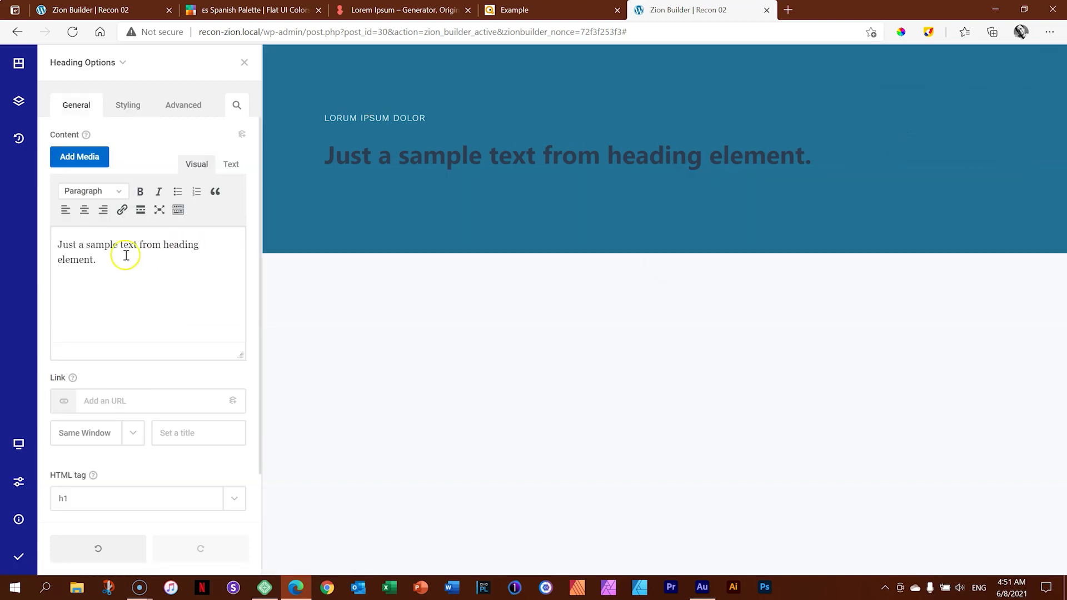
{"action": "left_click_drag", "start_coordinate": [98, 260], "coordinate": [54, 239]}
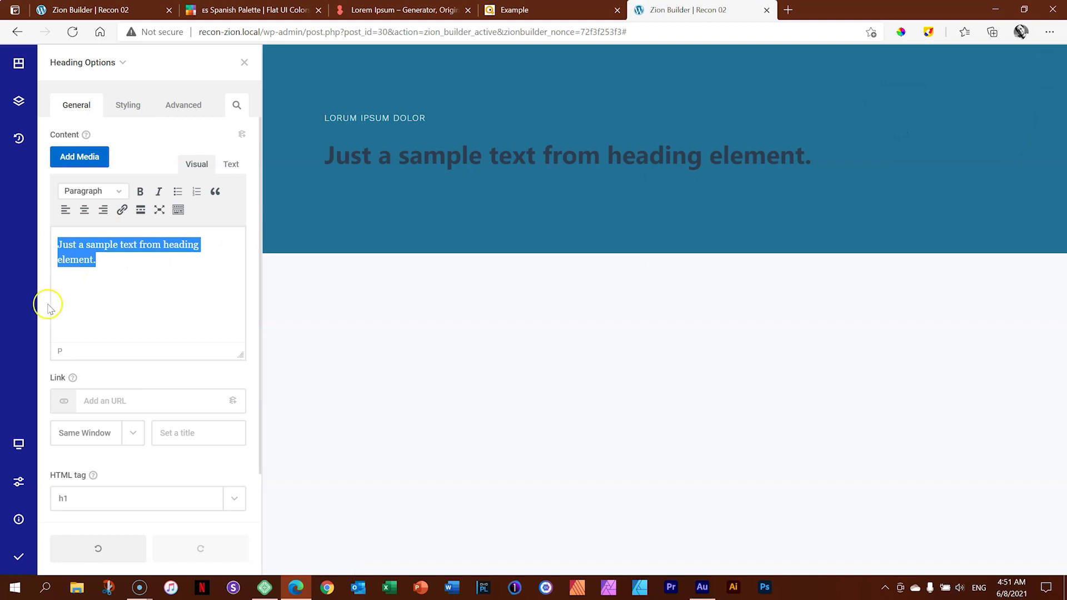
{"action": "left_click", "coordinate": [374, 8]}
{"action": "scroll", "coordinate": [374, 237], "scroll_direction": "down", "scroll_amount": 9}
{"action": "scroll", "coordinate": [378, 238], "scroll_direction": "up", "scroll_amount": 5}
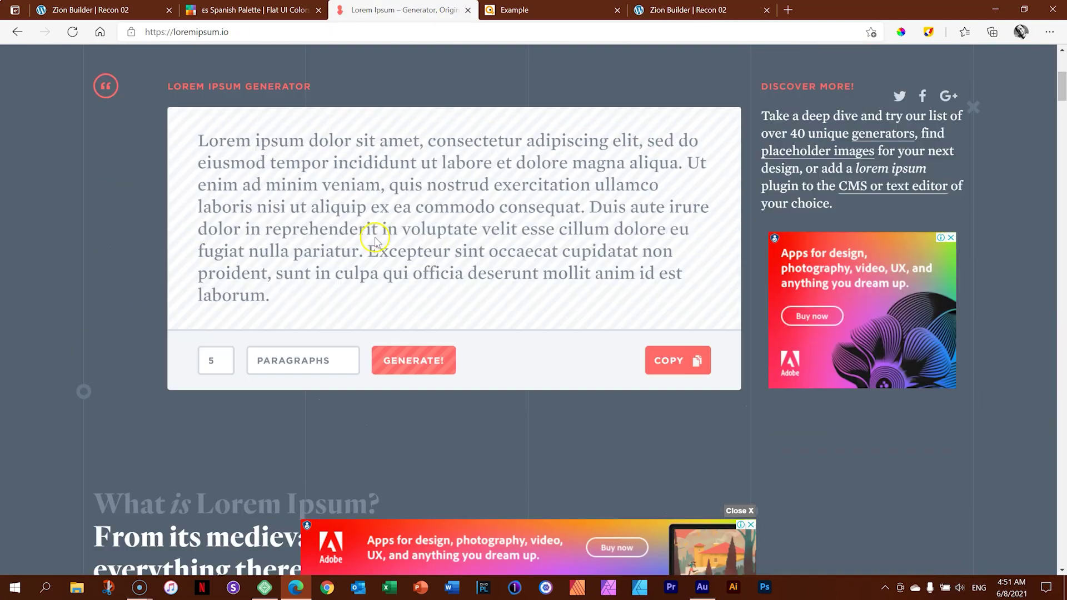
{"action": "left_click_drag", "start_coordinate": [404, 320], "coordinate": [685, 327]}
{"action": "right_click", "coordinate": [686, 327]}
{"action": "left_click", "coordinate": [674, 335]}
{"action": "left_click", "coordinate": [664, 7]}
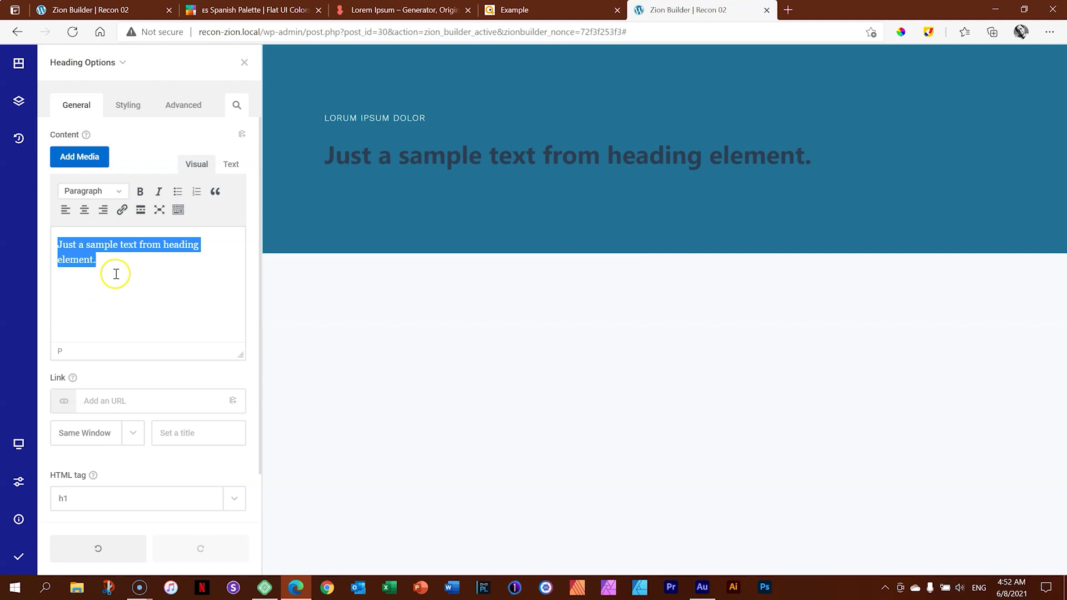
{"action": "key", "text": "ctrl+v"}
- Set the second heading's HTML tag to h2
{"action": "scroll", "coordinate": [113, 276], "scroll_direction": "down", "scroll_amount": 1}
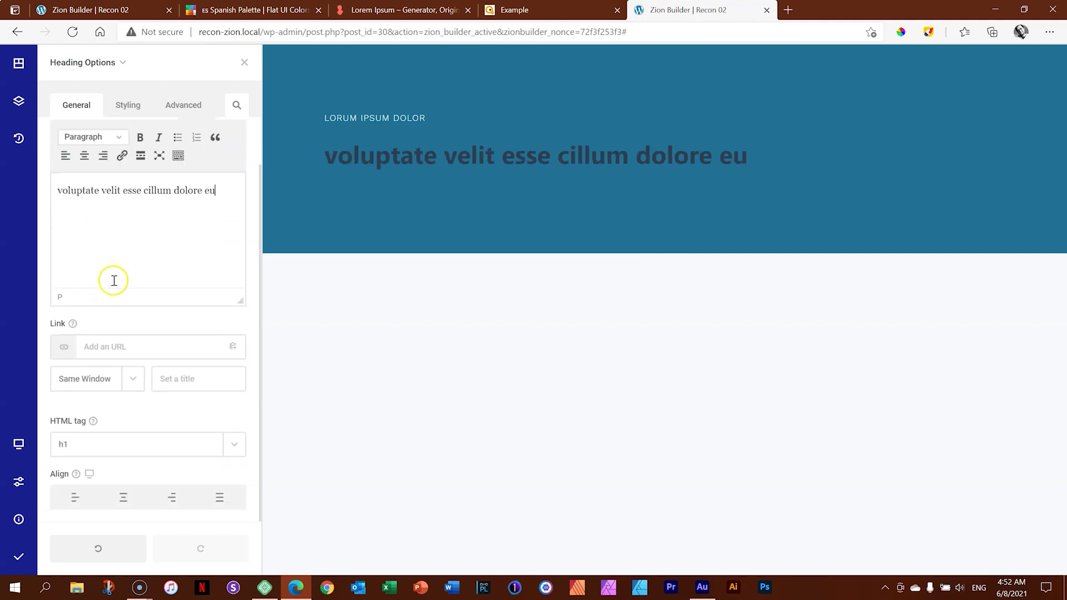
{"action": "left_click", "coordinate": [231, 444]}
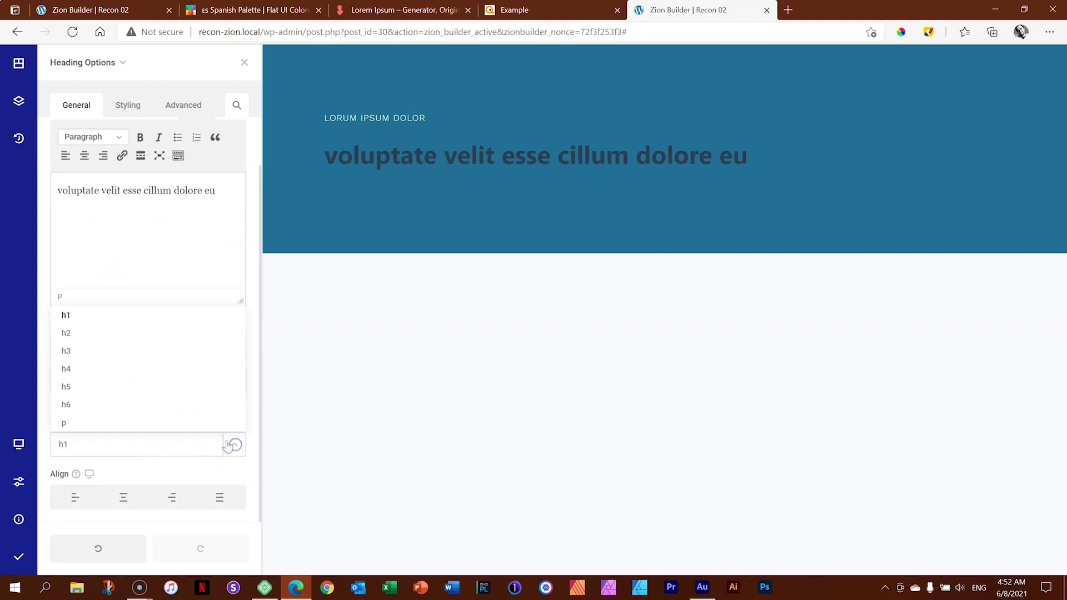
{"action": "left_click", "coordinate": [94, 335]}
- In the second heading's wrapper typography, set the font family to Work Sans and the font color to #ffffff
{"action": "left_click", "coordinate": [122, 110]}
{"action": "left_click", "coordinate": [108, 136]}
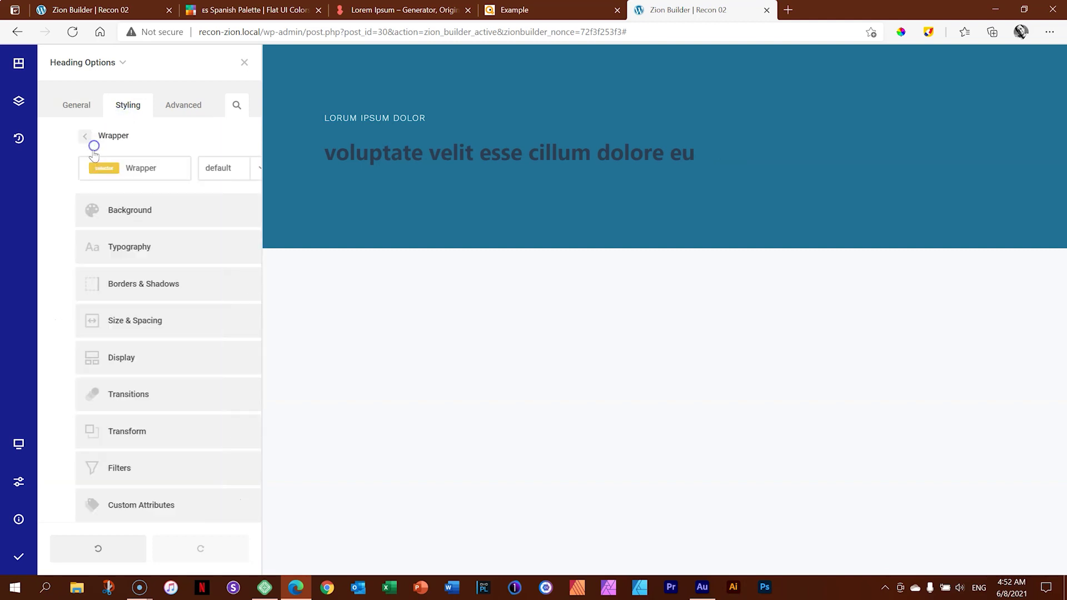
{"action": "left_click", "coordinate": [104, 245]}
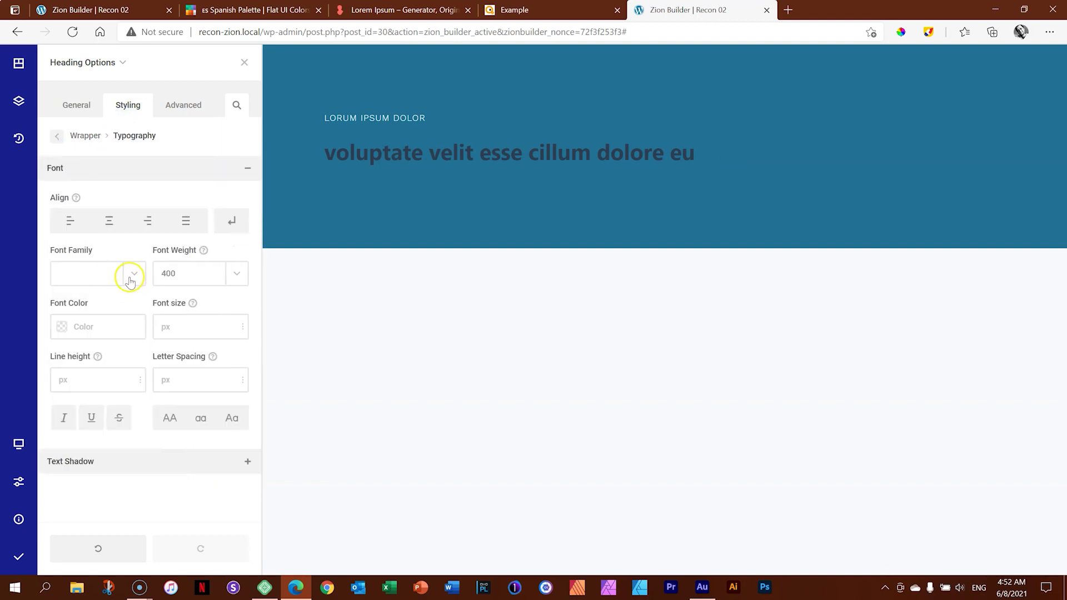
{"action": "left_click", "coordinate": [128, 274]}
{"action": "scroll", "coordinate": [94, 405], "scroll_direction": "down", "scroll_amount": 2}
{"action": "left_click", "coordinate": [93, 404]}
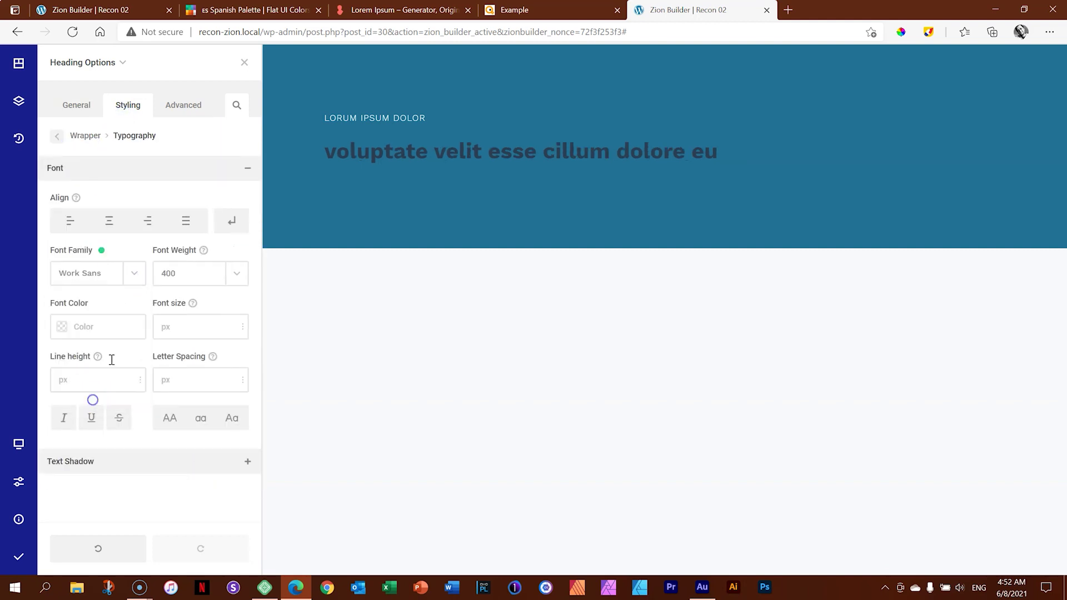
{"action": "left_click", "coordinate": [65, 331]}
{"action": "left_click_drag", "start_coordinate": [123, 291], "coordinate": [74, 209]}
{"action": "left_click", "coordinate": [67, 189]}
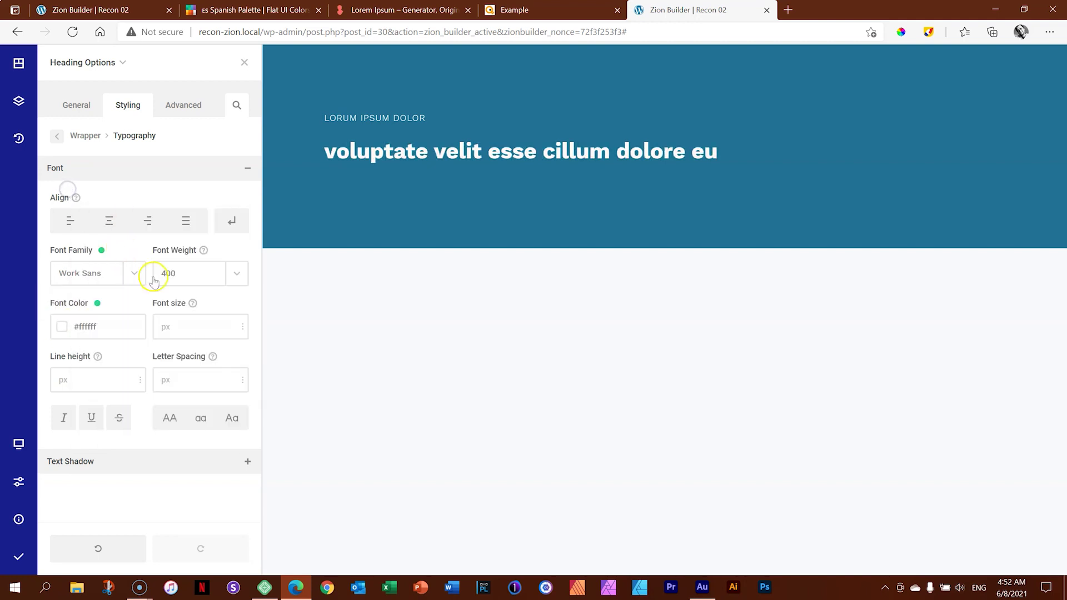
- Set the second heading's font weight to 400 and its font size to 40px
{"action": "left_click", "coordinate": [237, 272]}
{"action": "scroll", "coordinate": [201, 329], "scroll_direction": "up", "scroll_amount": 4}
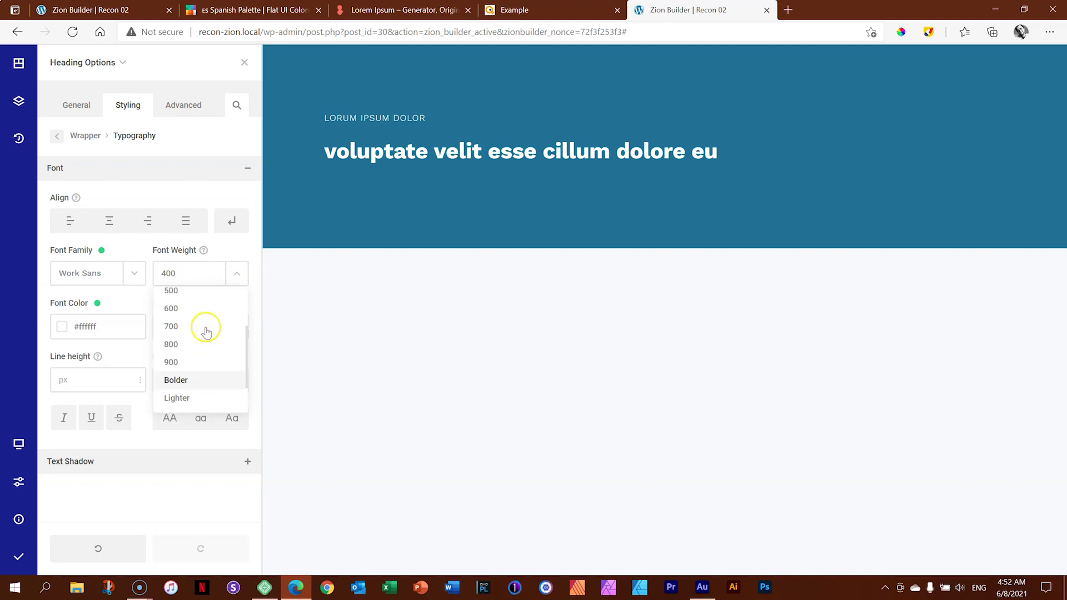
{"action": "left_click", "coordinate": [202, 325]}
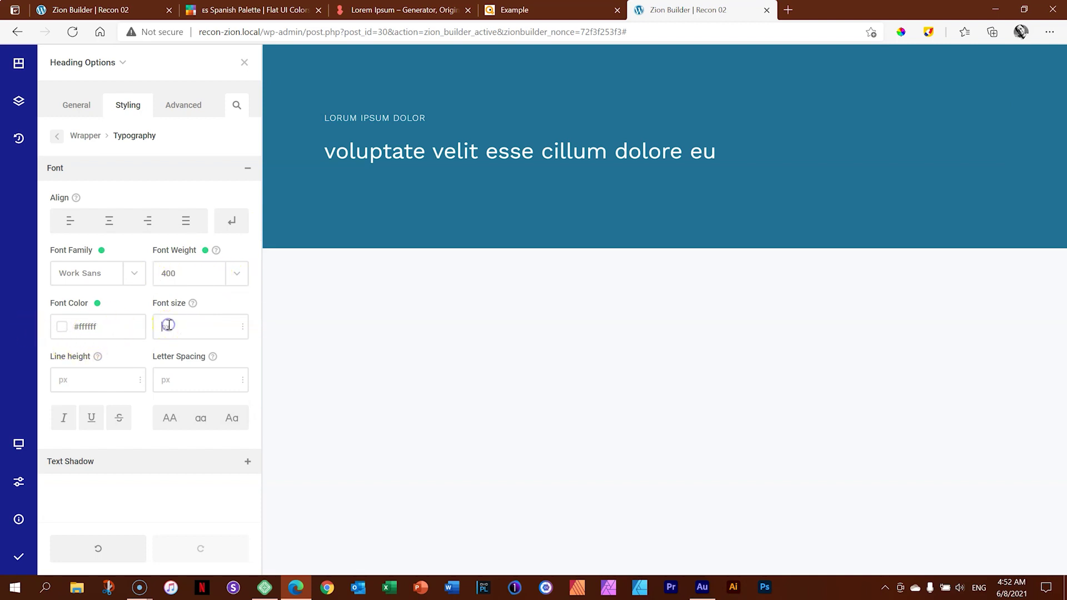
{"action": "type", "text": "40"}
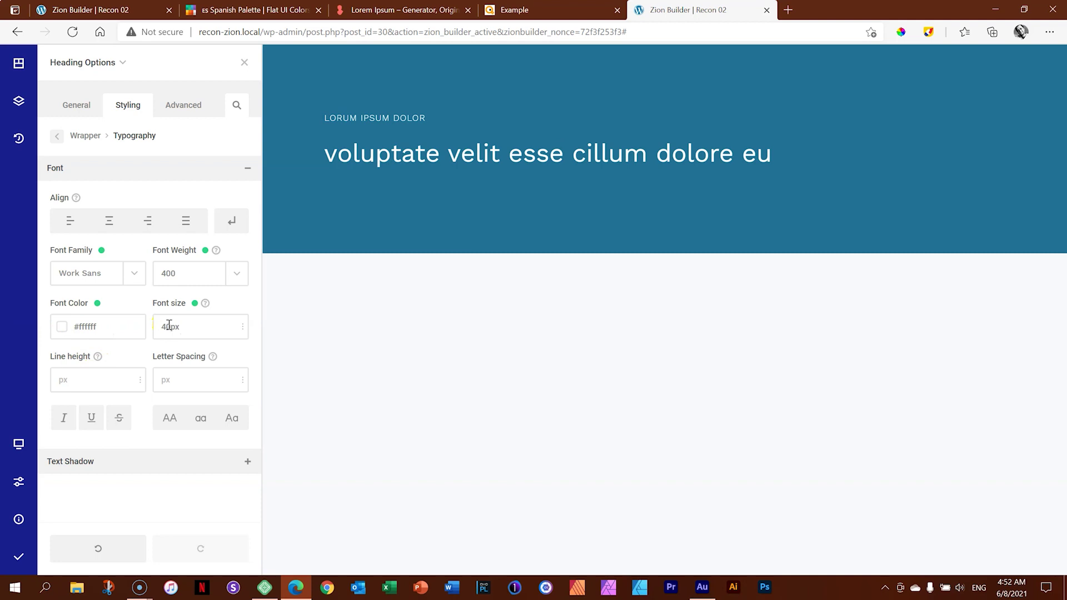
- Set the second heading's letter spacing to -2px and transform its text to uppercase
{"action": "left_click", "coordinate": [179, 379]}
{"action": "type", "text": "-3"}
{"action": "left_click_drag", "start_coordinate": [173, 382], "coordinate": [178, 381]}
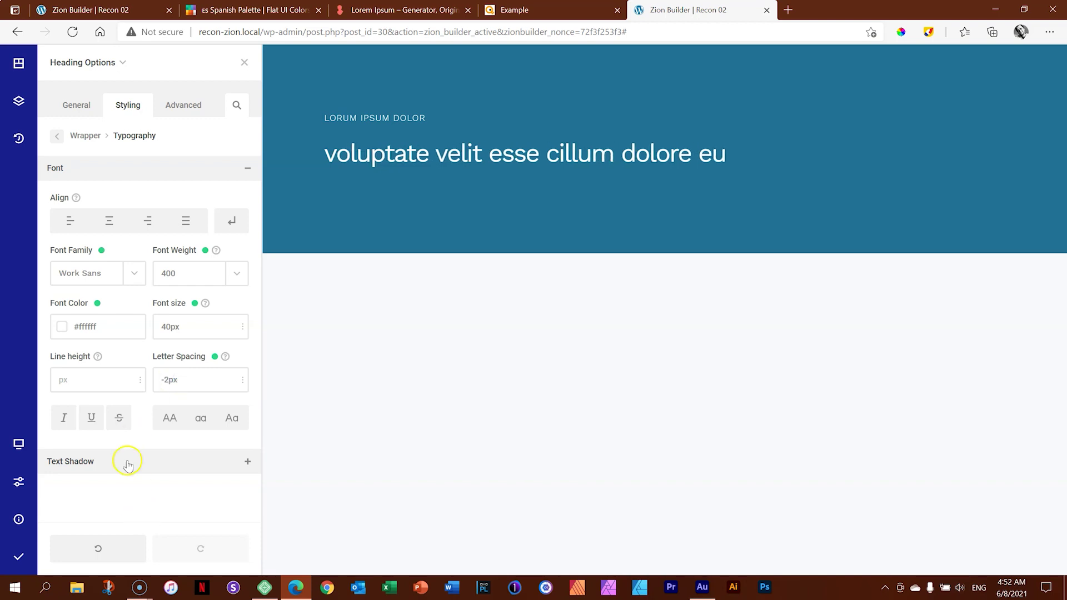
{"action": "left_click", "coordinate": [169, 418]}
- Set the second heading's line height to 1.6em
{"action": "left_click", "coordinate": [73, 391]}
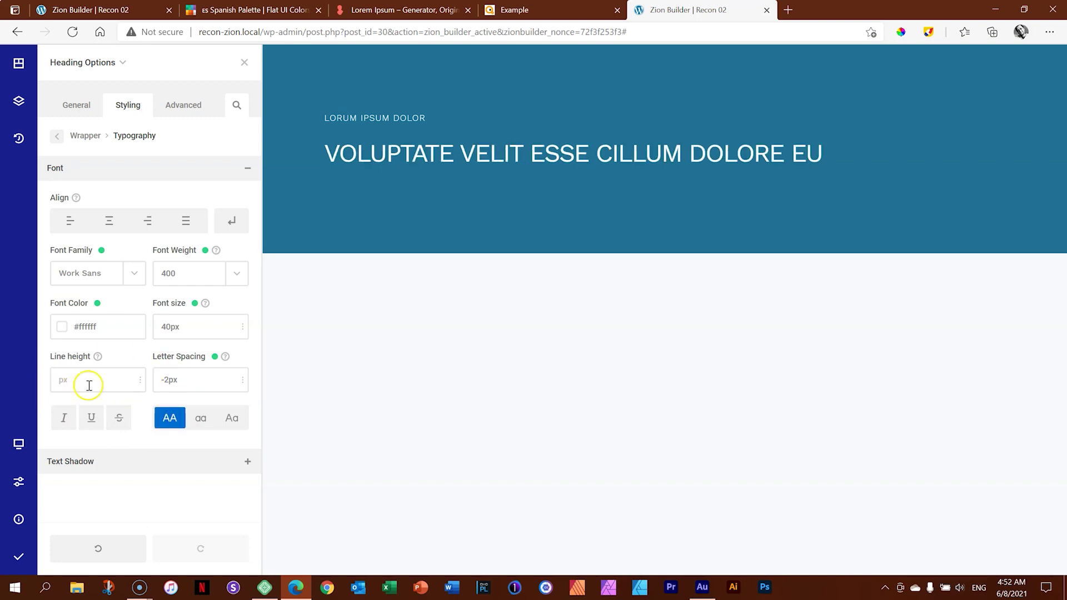
{"action": "left_click", "coordinate": [141, 379]}
{"action": "left_click", "coordinate": [123, 513]}
{"action": "left_click", "coordinate": [110, 381]}
{"action": "type", "text": "1.6em"}
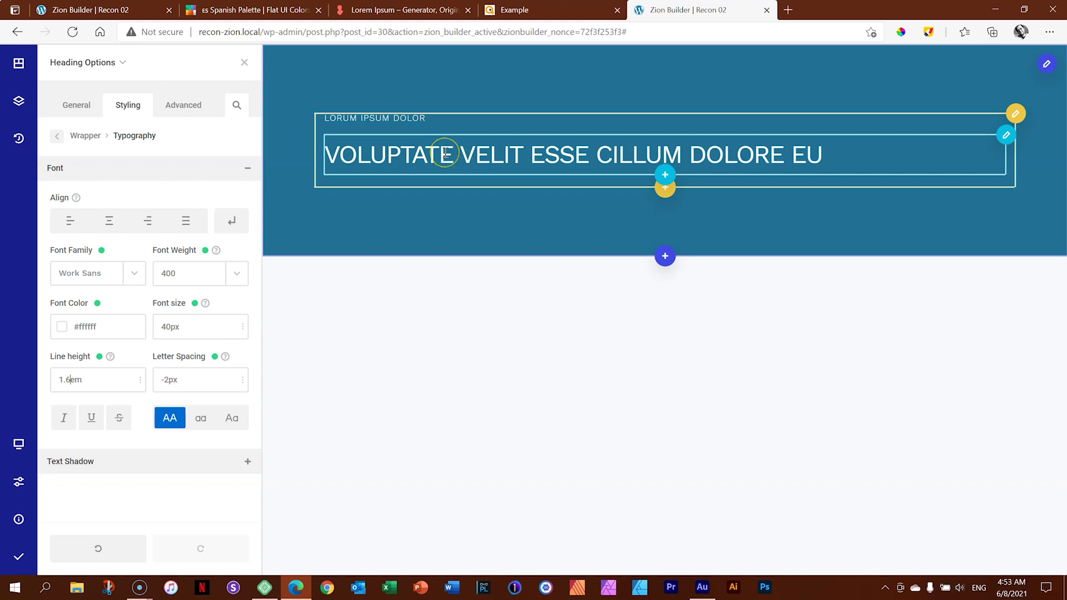
- Search the elements for "text" and add a Text element below the second heading
{"action": "left_click", "coordinate": [664, 175]}
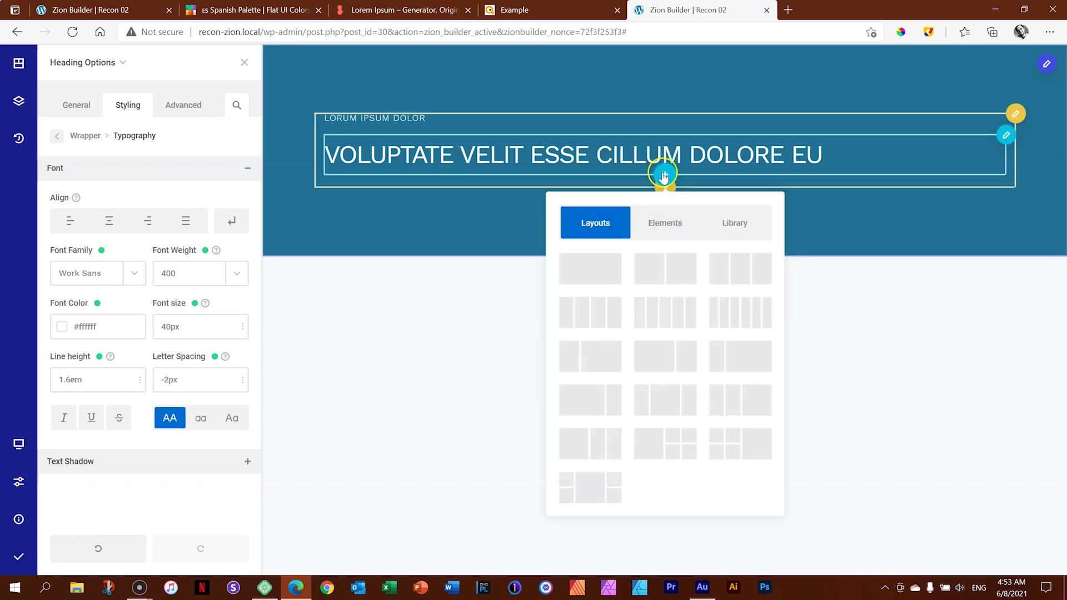
{"action": "left_click", "coordinate": [660, 221]}
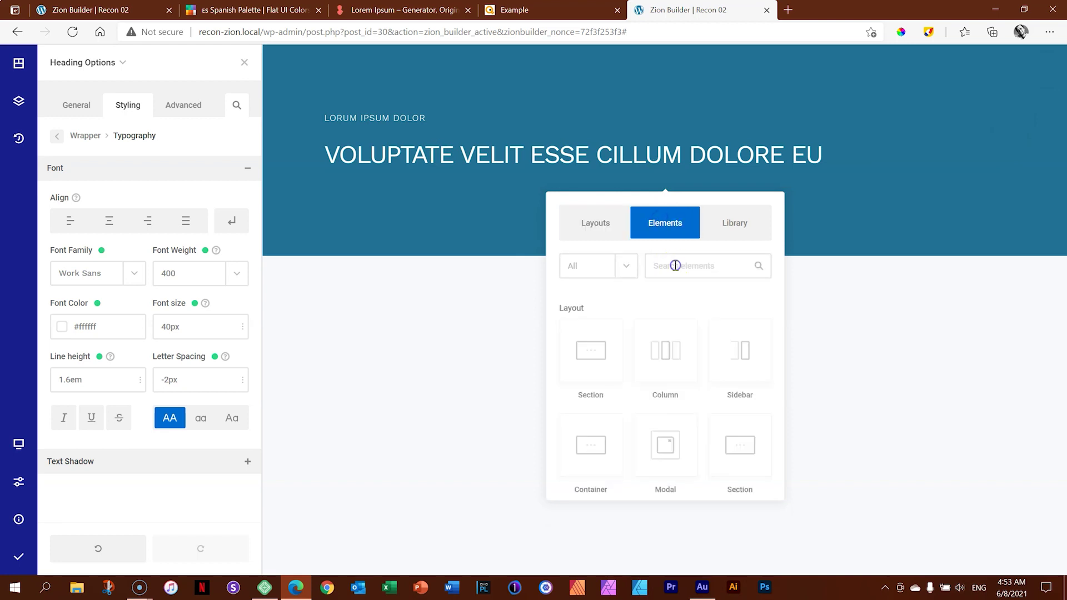
{"action": "type", "text": "tex"}
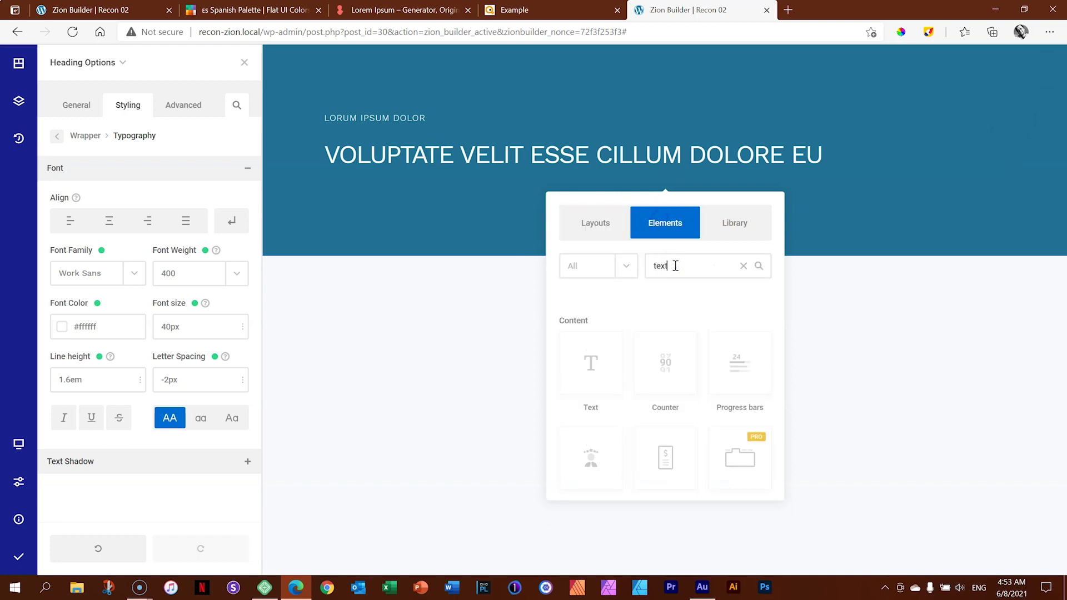
{"action": "type", "text": "t"}
{"action": "left_click", "coordinate": [592, 358]}
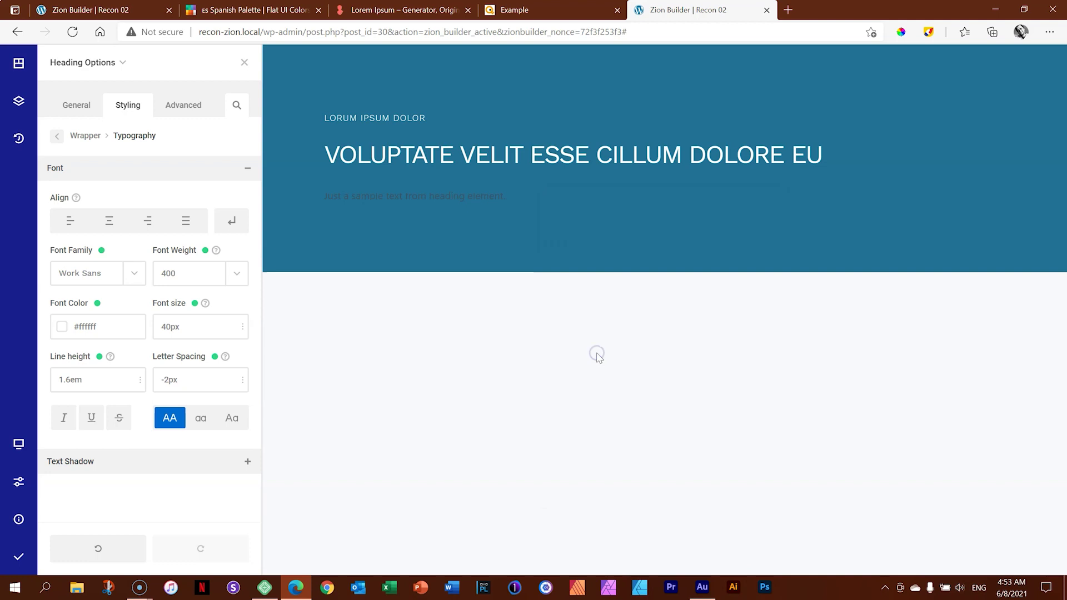
- Replace the Text element's sample content with the generator's opening lorem ipsum passage, trimmed to end at "Ut enim ad minim veniam."
{"action": "left_click", "coordinate": [436, 191]}
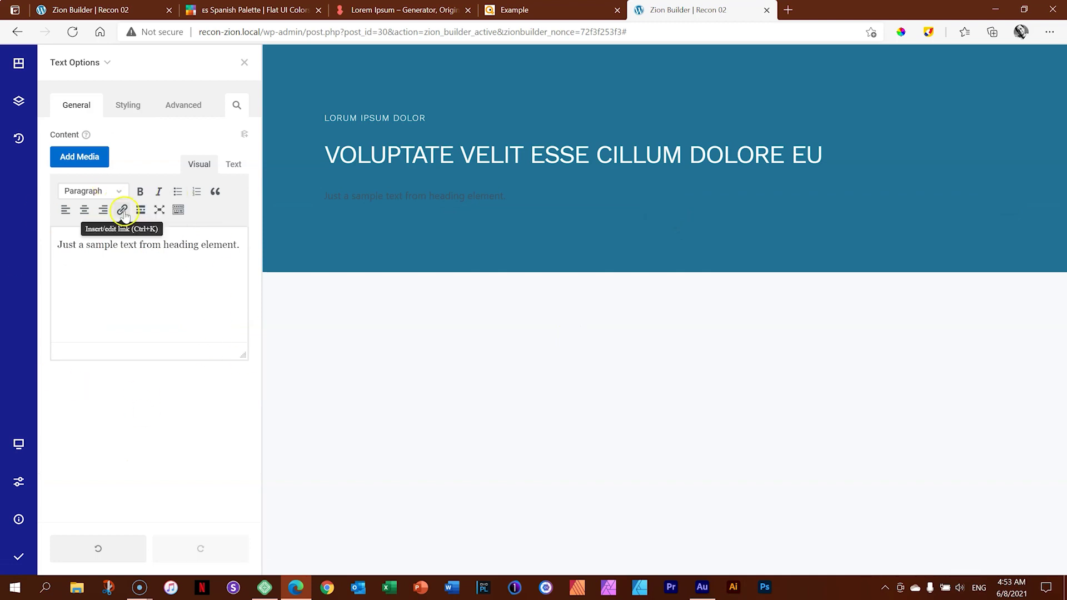
{"action": "left_click", "coordinate": [340, 10]}
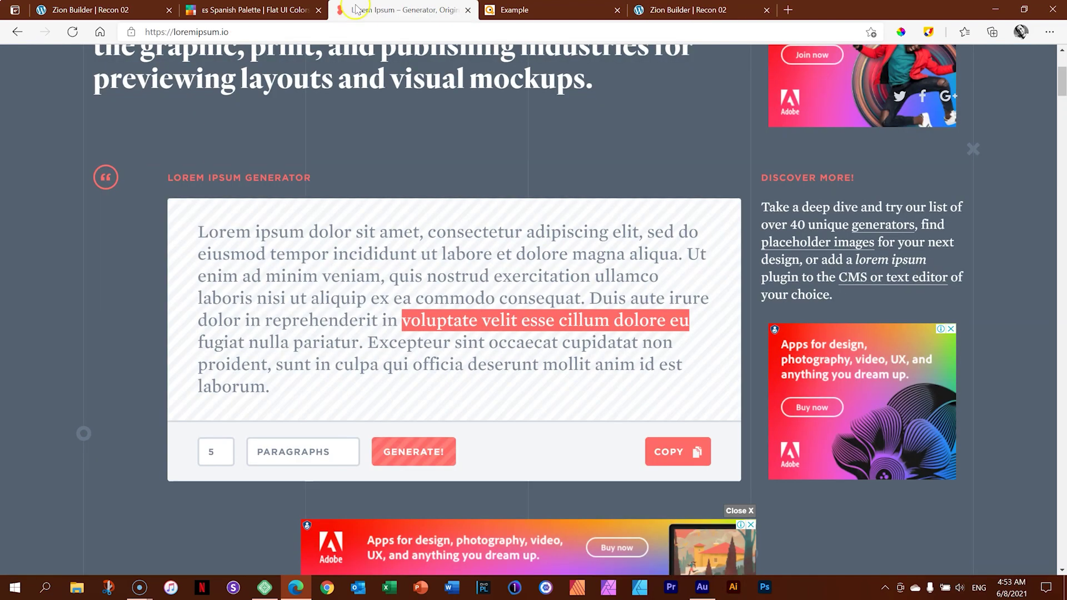
{"action": "left_click_drag", "start_coordinate": [198, 232], "coordinate": [583, 295]}
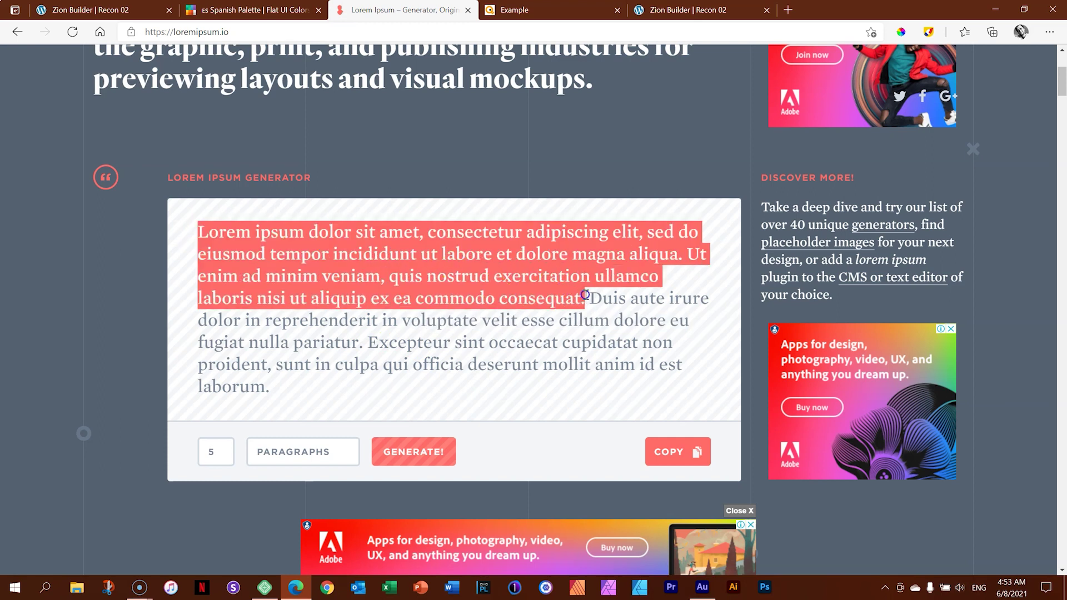
{"action": "right_click", "coordinate": [602, 266]}
{"action": "left_click", "coordinate": [614, 270]}
{"action": "left_click", "coordinate": [688, 10]}
{"action": "triple_click", "coordinate": [112, 245]}
{"action": "key", "text": "ctrl+v"}
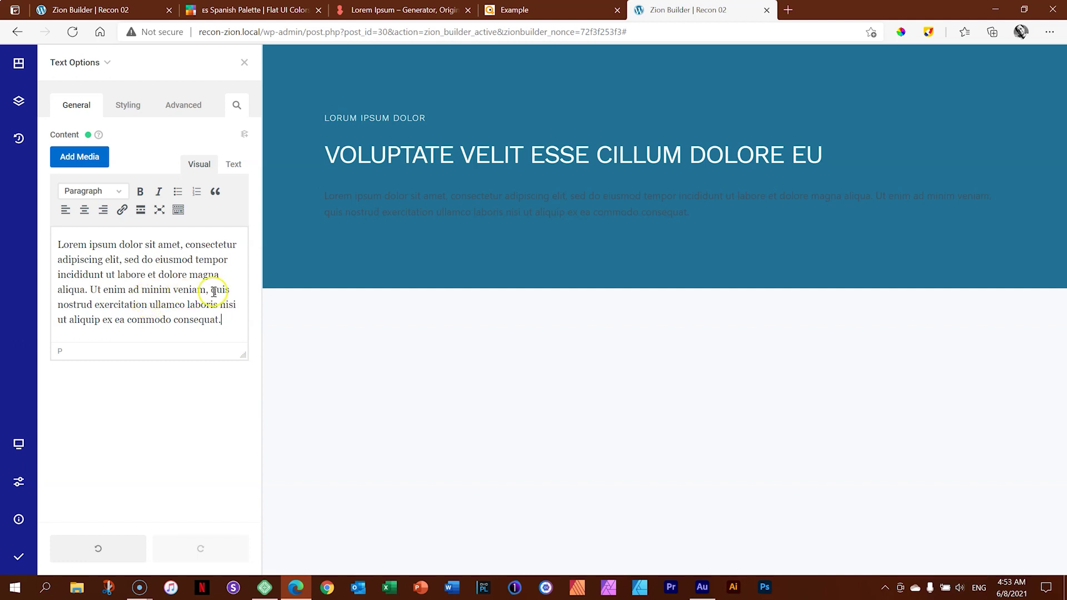
{"action": "left_click_drag", "start_coordinate": [213, 296], "coordinate": [215, 316]}
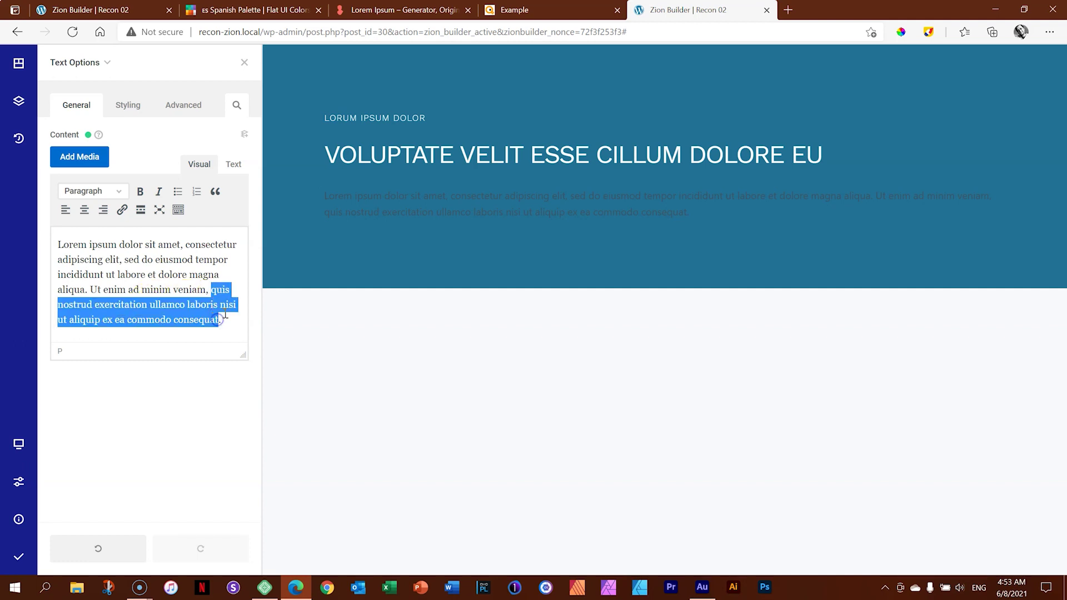
{"action": "key", "text": "BackSpace"}
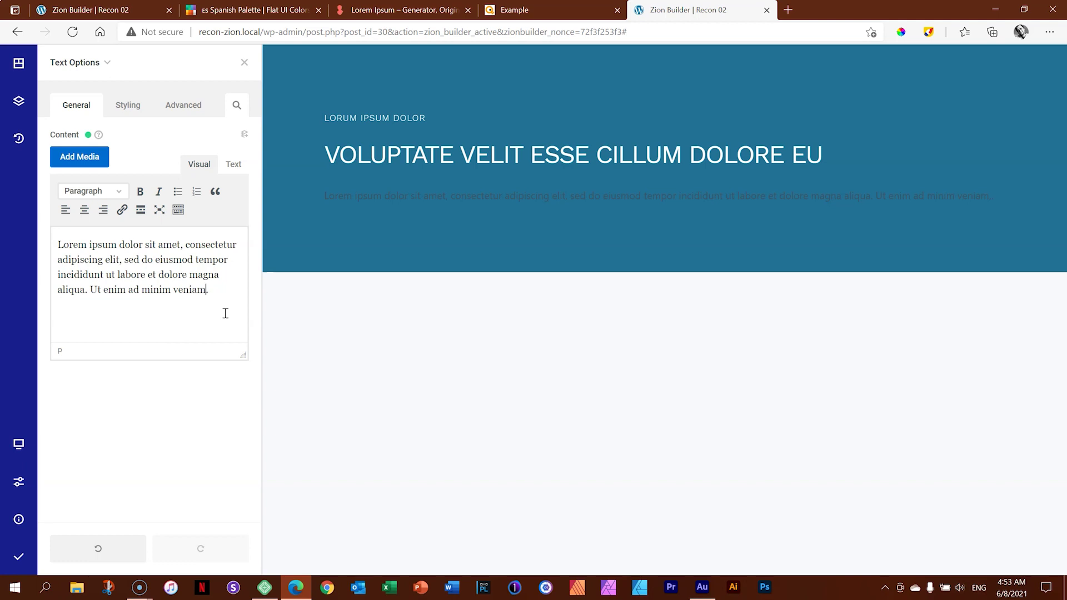
- In the Text element's wrapper typography, set the font family to Work Sans and the font weight to 300
{"action": "left_click", "coordinate": [128, 105]}
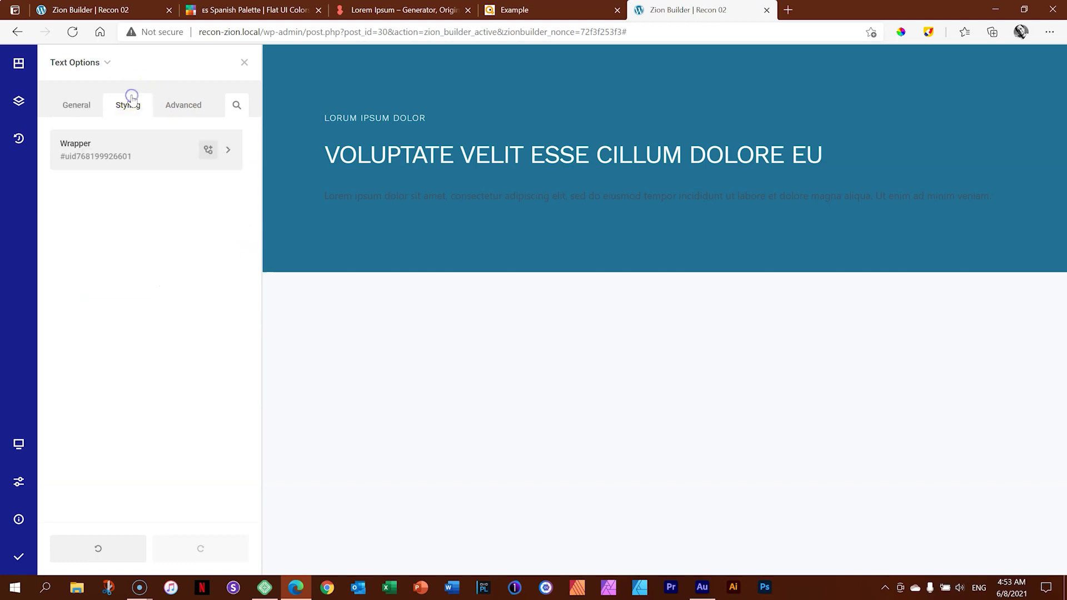
{"action": "left_click", "coordinate": [97, 164]}
{"action": "left_click", "coordinate": [106, 245]}
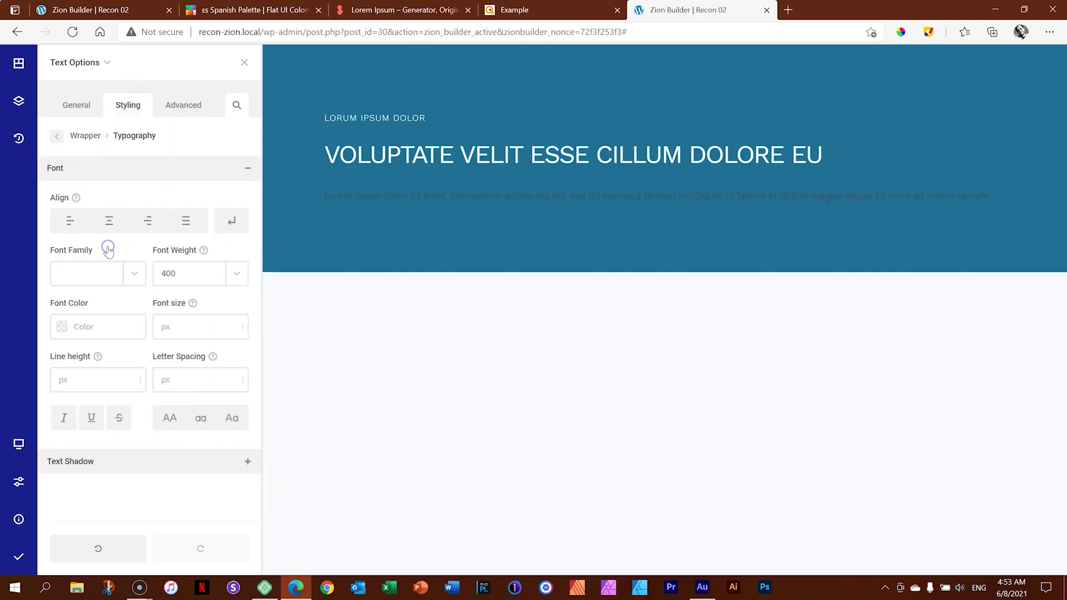
{"action": "left_click", "coordinate": [138, 282]}
{"action": "scroll", "coordinate": [105, 376], "scroll_direction": "down", "scroll_amount": 1}
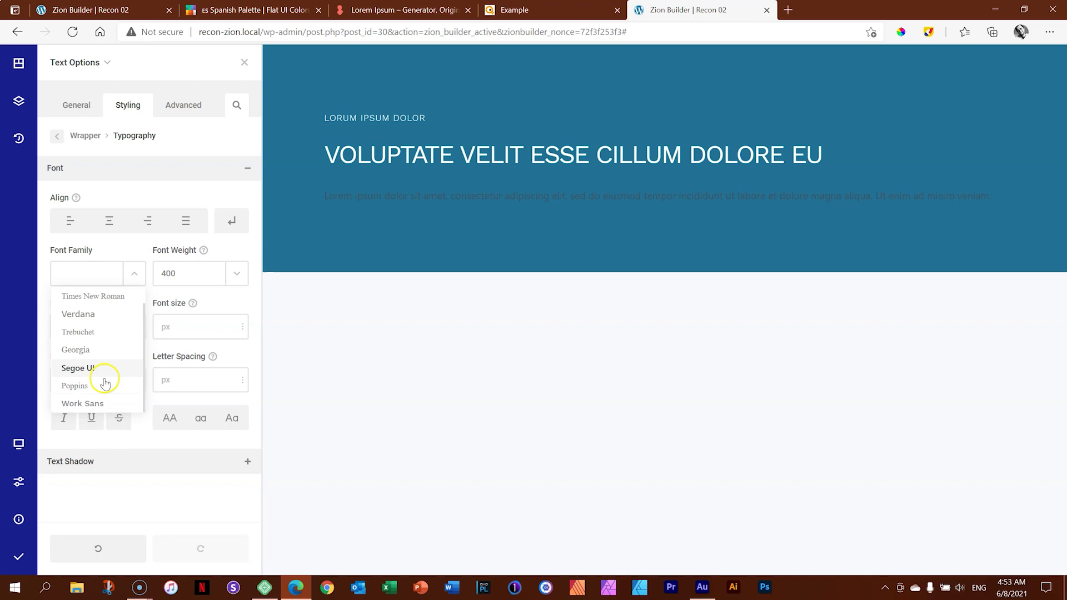
{"action": "left_click", "coordinate": [81, 405]}
{"action": "left_click", "coordinate": [232, 273]}
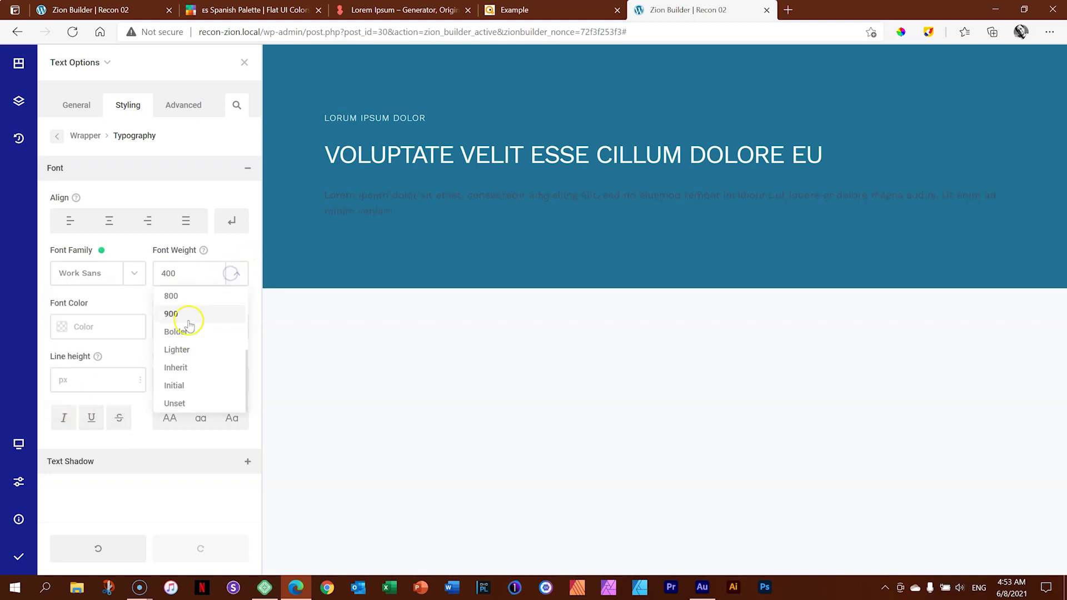
{"action": "left_click", "coordinate": [188, 307]}
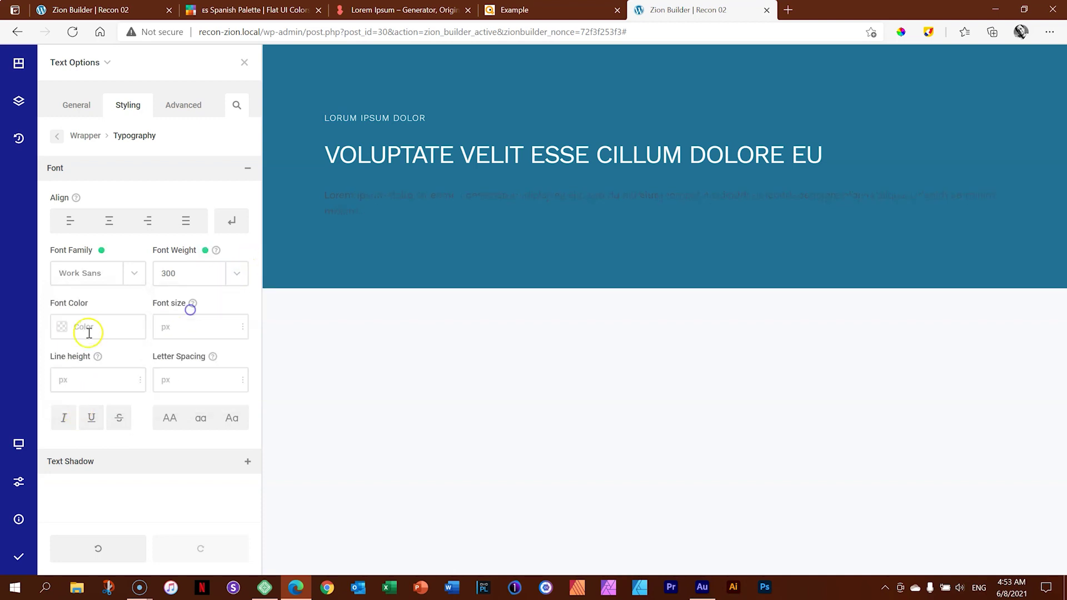
- Set the Text element's font color to #ffffff and its font size to 14px
{"action": "left_click", "coordinate": [61, 326]}
{"action": "left_click_drag", "start_coordinate": [92, 225], "coordinate": [74, 199]}
{"action": "left_click", "coordinate": [210, 328]}
{"action": "type", "text": "14"}
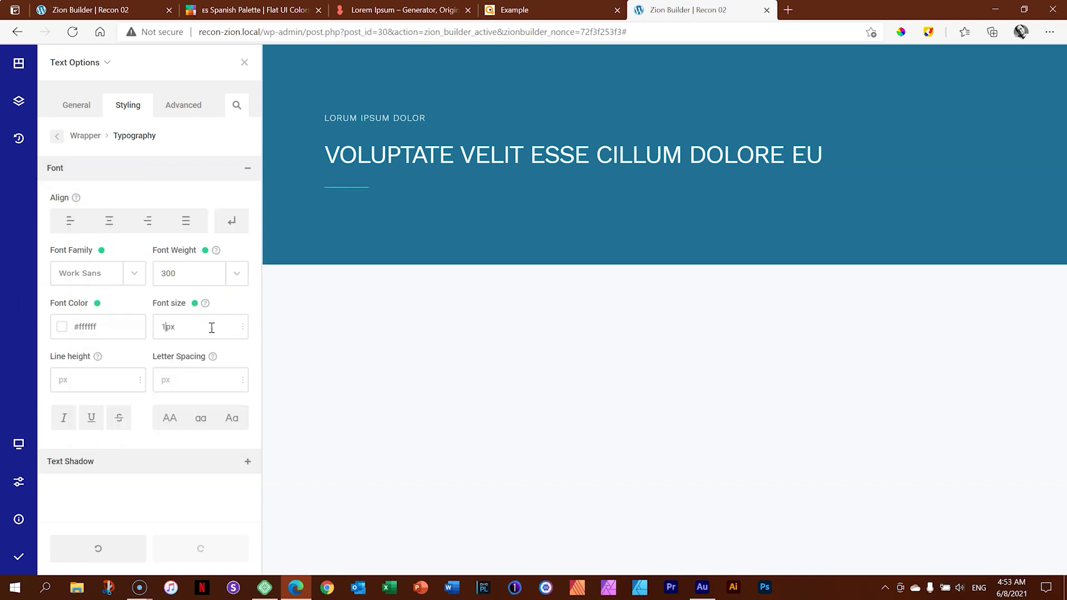
- Set the Text element's line height to 1.6em and transform its text to uppercase
{"action": "left_click", "coordinate": [92, 385]}
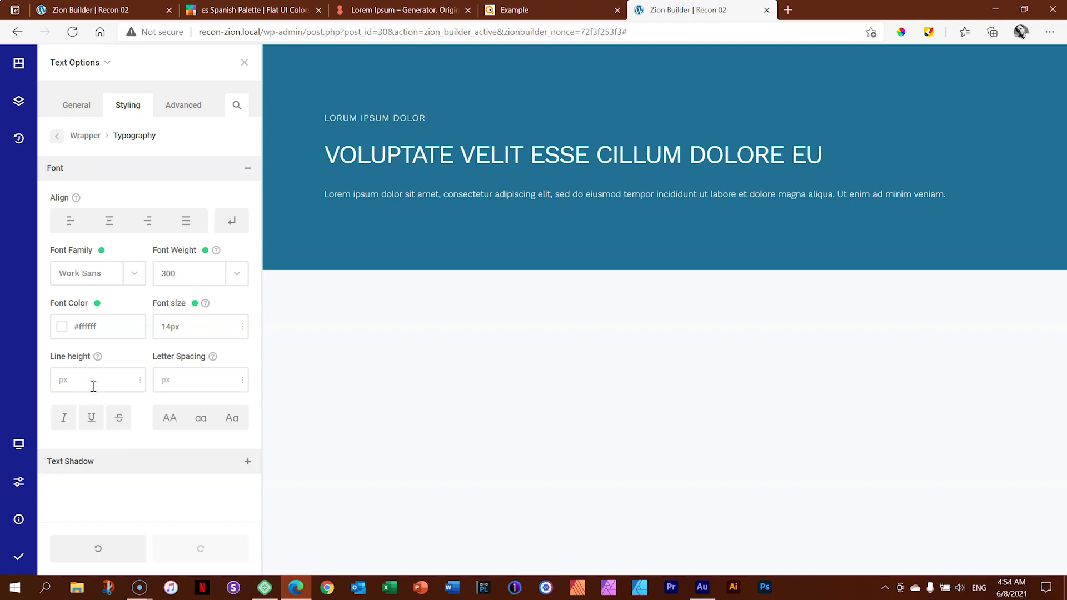
{"action": "left_click", "coordinate": [140, 380]}
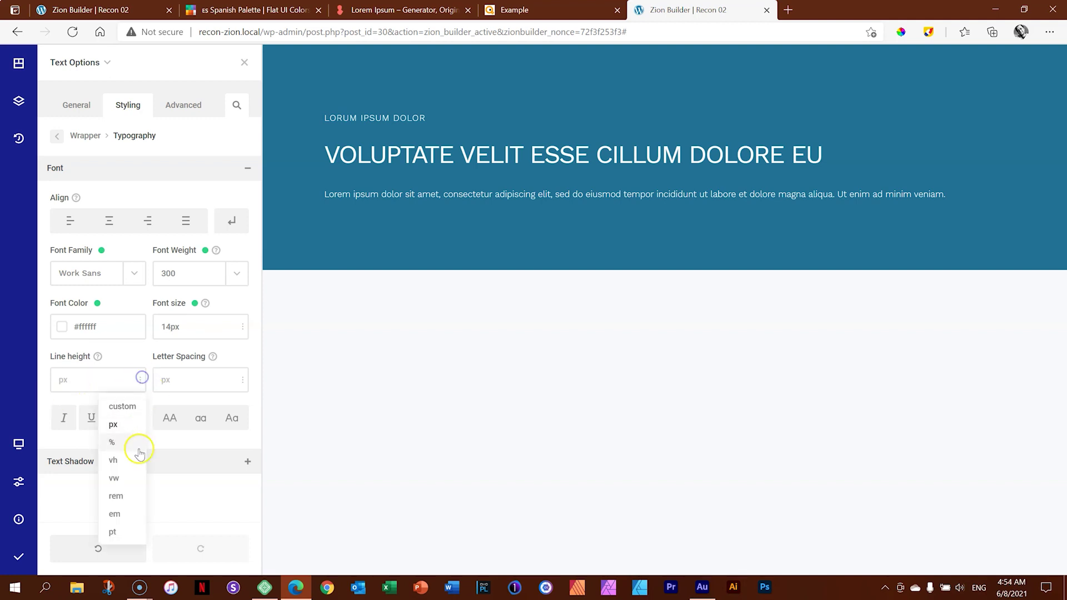
{"action": "left_click", "coordinate": [124, 512]}
{"action": "left_click", "coordinate": [96, 378]}
{"action": "type", "text": "1.6em"}
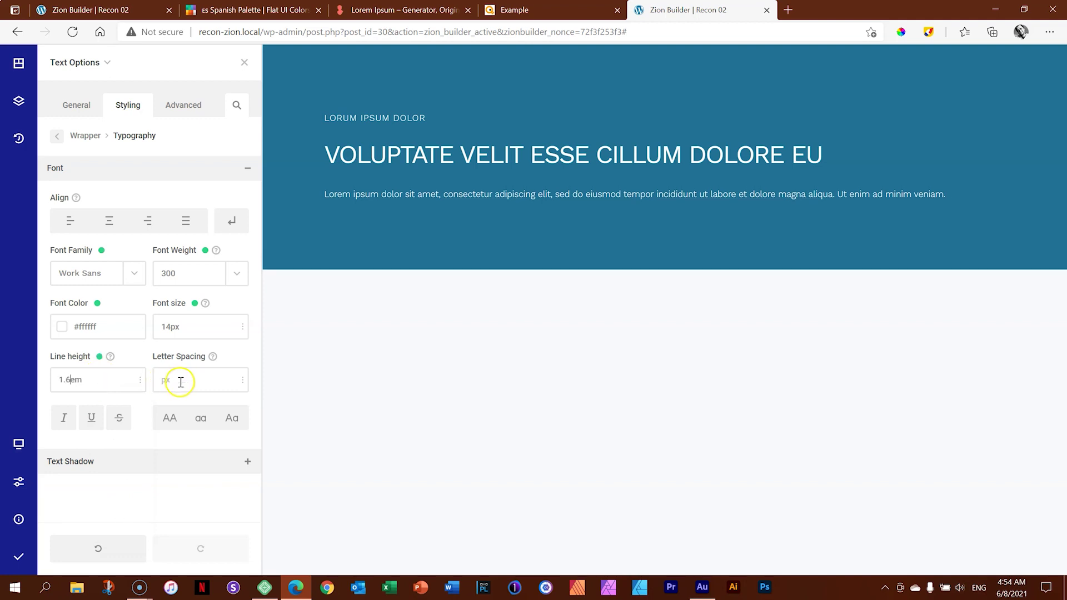
{"action": "left_click", "coordinate": [170, 418]}
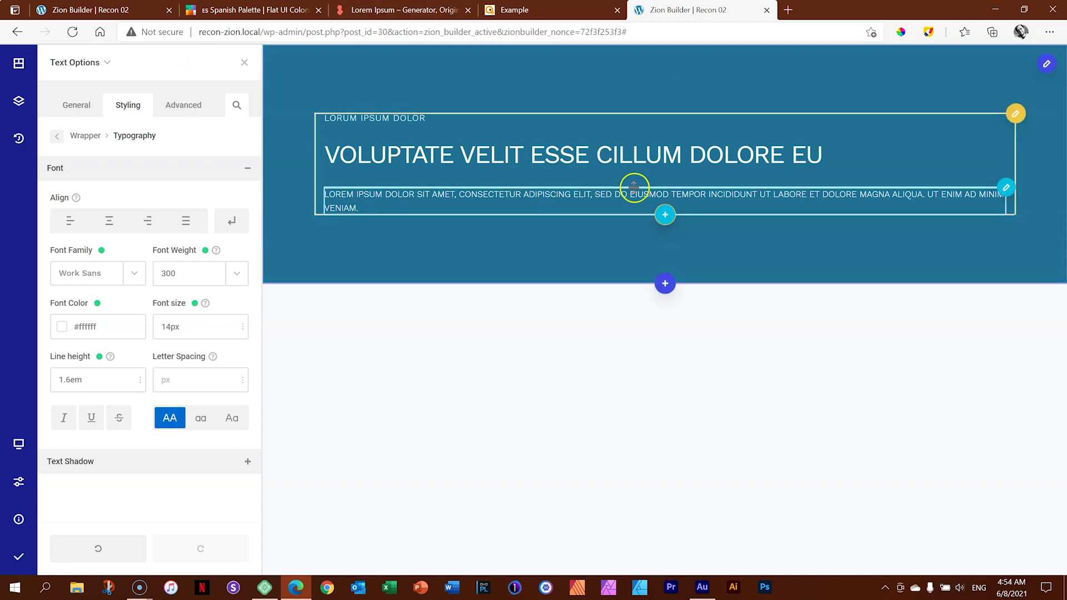
- Find the Separator in the elements library and add it below the lorem ipsum paragraph
{"action": "left_click", "coordinate": [665, 217]}
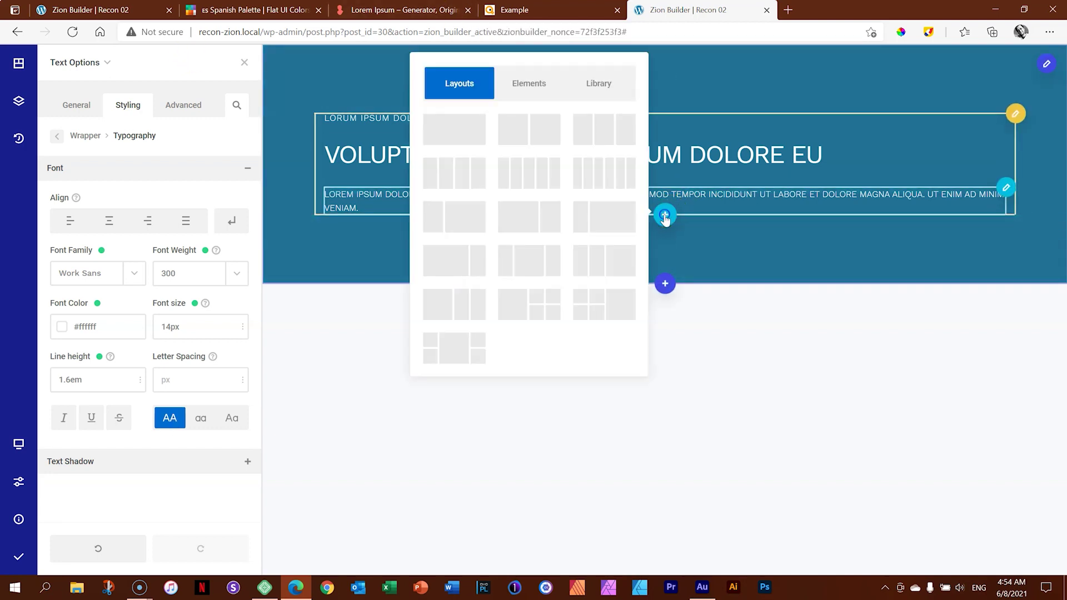
{"action": "left_click", "coordinate": [550, 77]}
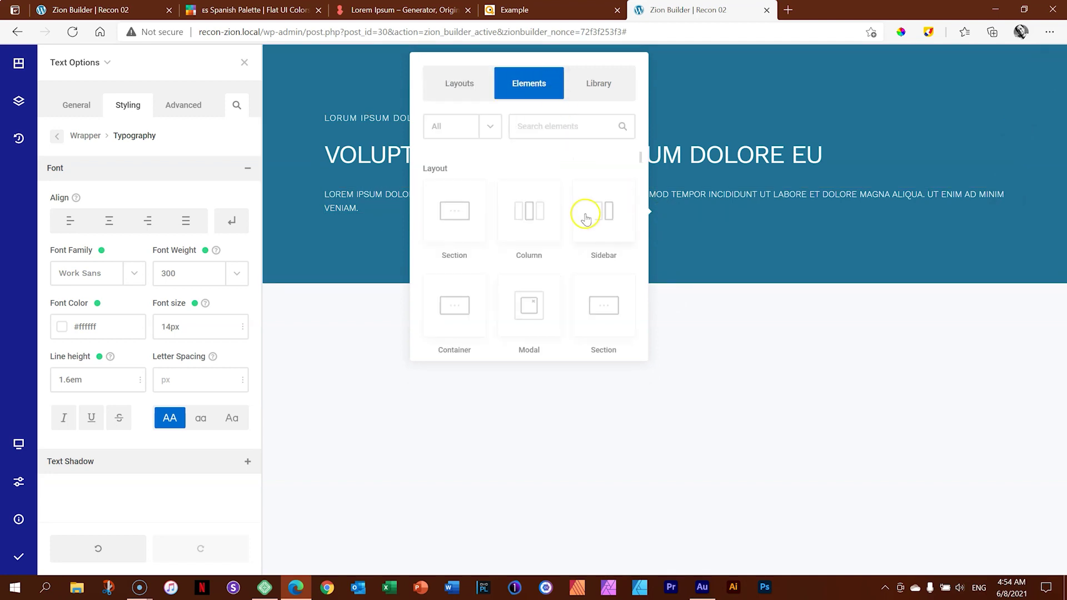
{"action": "scroll", "coordinate": [581, 220], "scroll_direction": "down", "scroll_amount": 3}
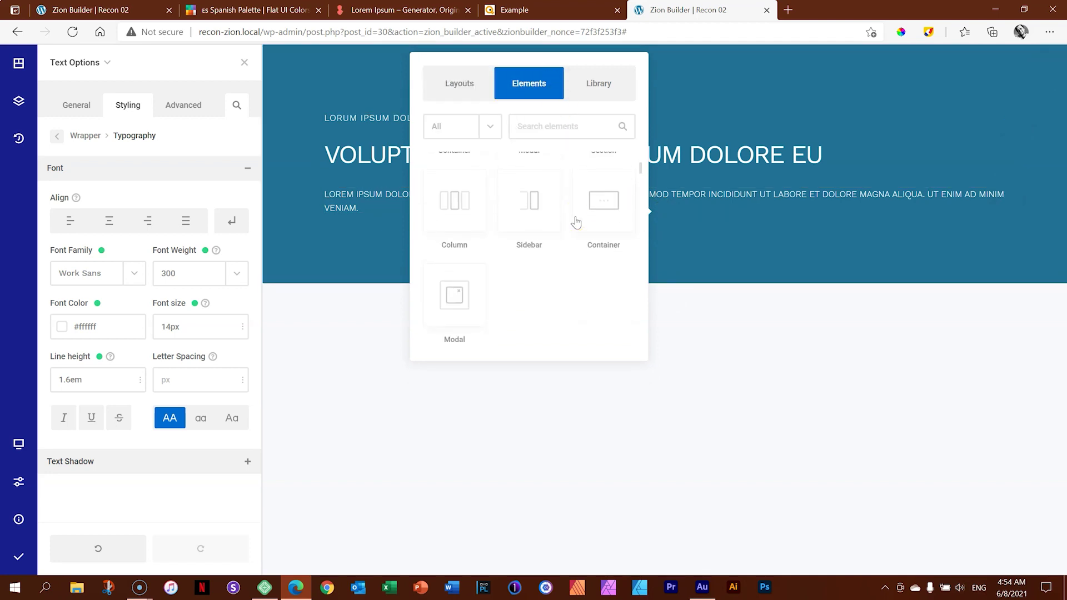
{"action": "scroll", "coordinate": [577, 221], "scroll_direction": "down", "scroll_amount": 5}
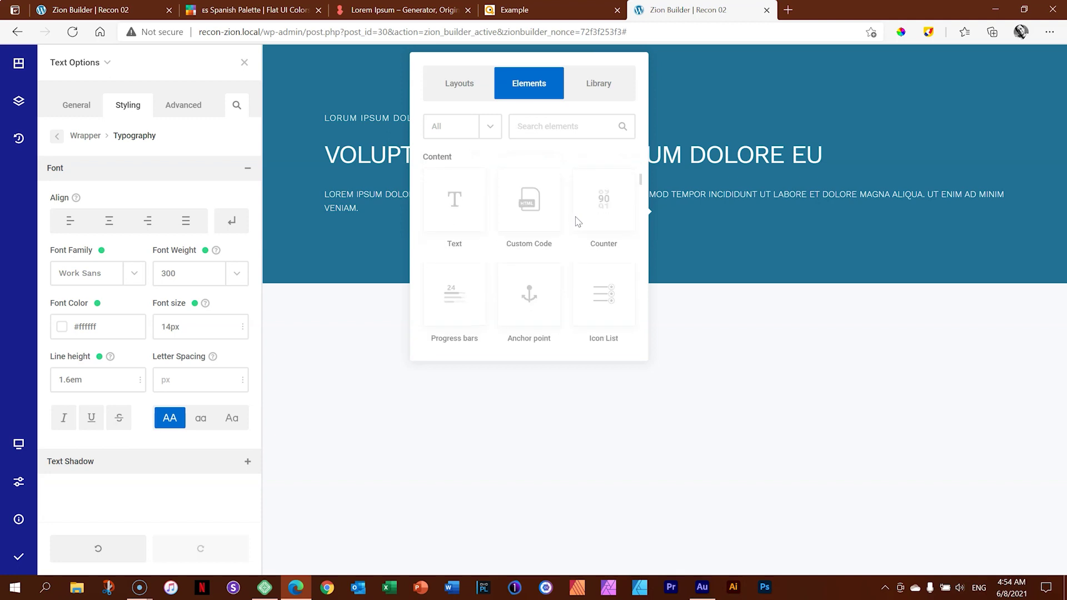
{"action": "scroll", "coordinate": [576, 222], "scroll_direction": "down", "scroll_amount": 5}
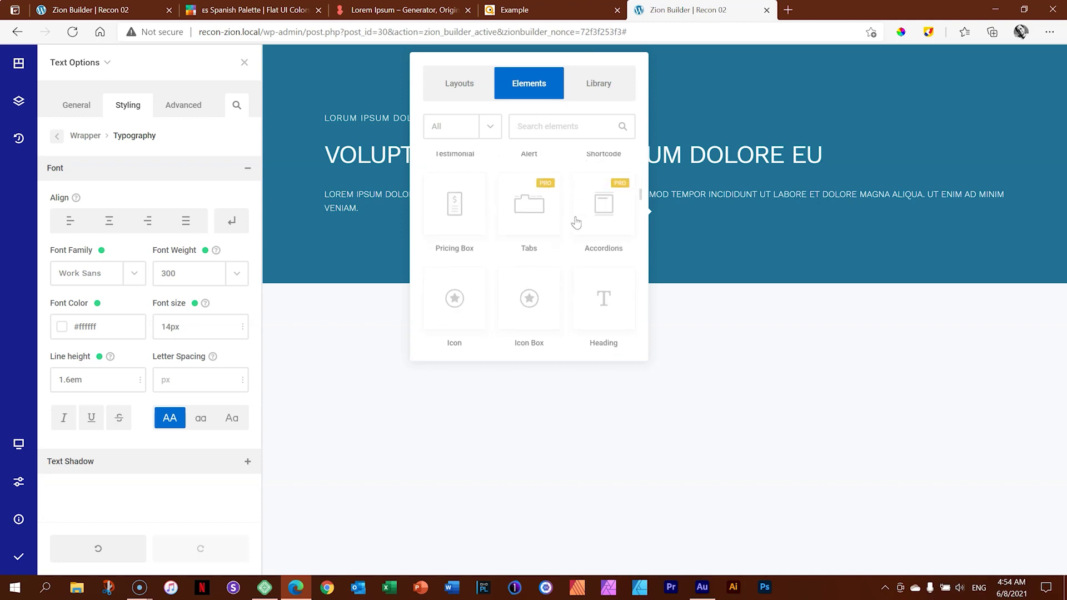
{"action": "scroll", "coordinate": [576, 223], "scroll_direction": "down", "scroll_amount": 2}
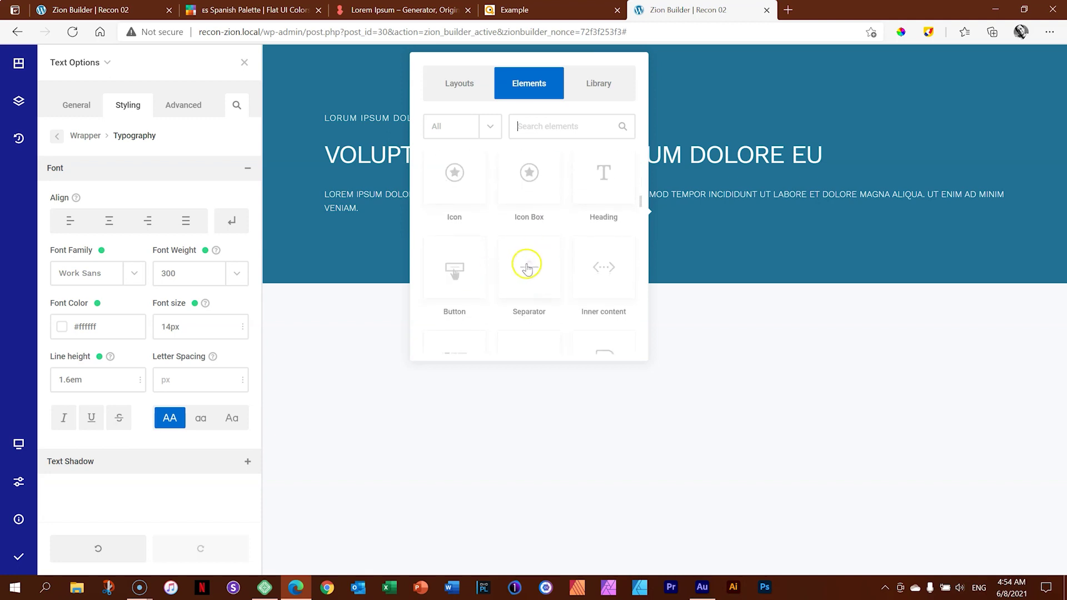
{"action": "left_click", "coordinate": [565, 119]}
{"action": "type", "text": "separa"}
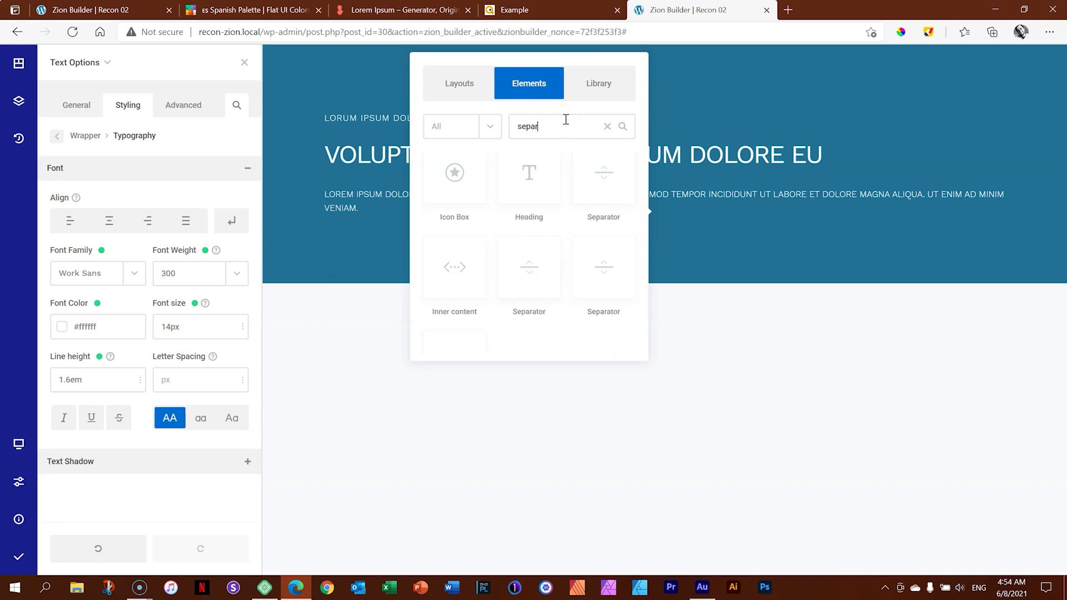
{"action": "left_click", "coordinate": [588, 174]}
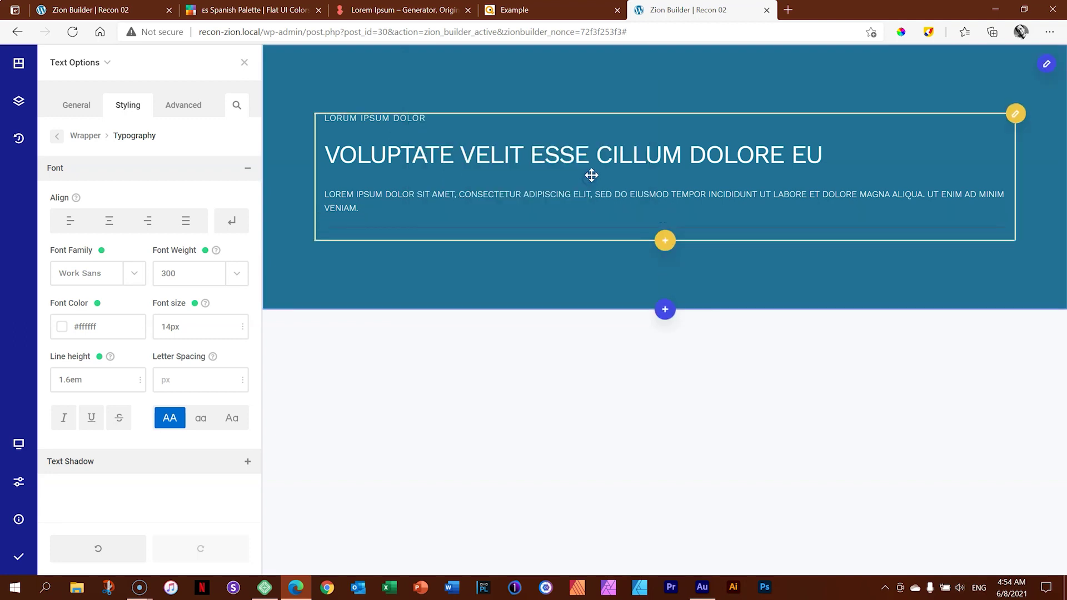
- Open the new separator's options and set its line color to #ffffff
{"action": "left_click", "coordinate": [398, 228]}
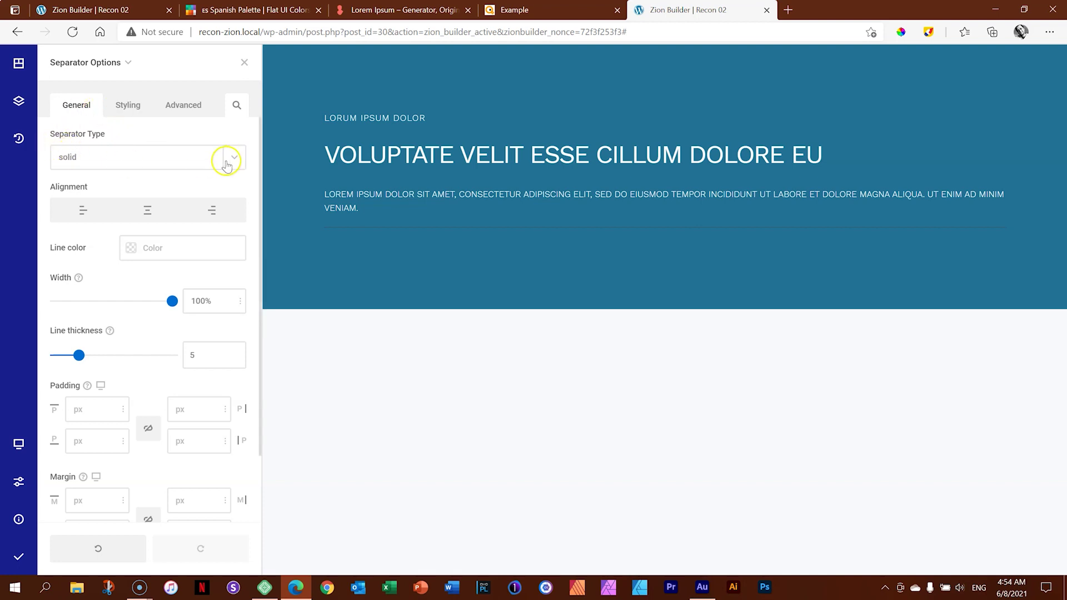
{"action": "left_click", "coordinate": [131, 247]}
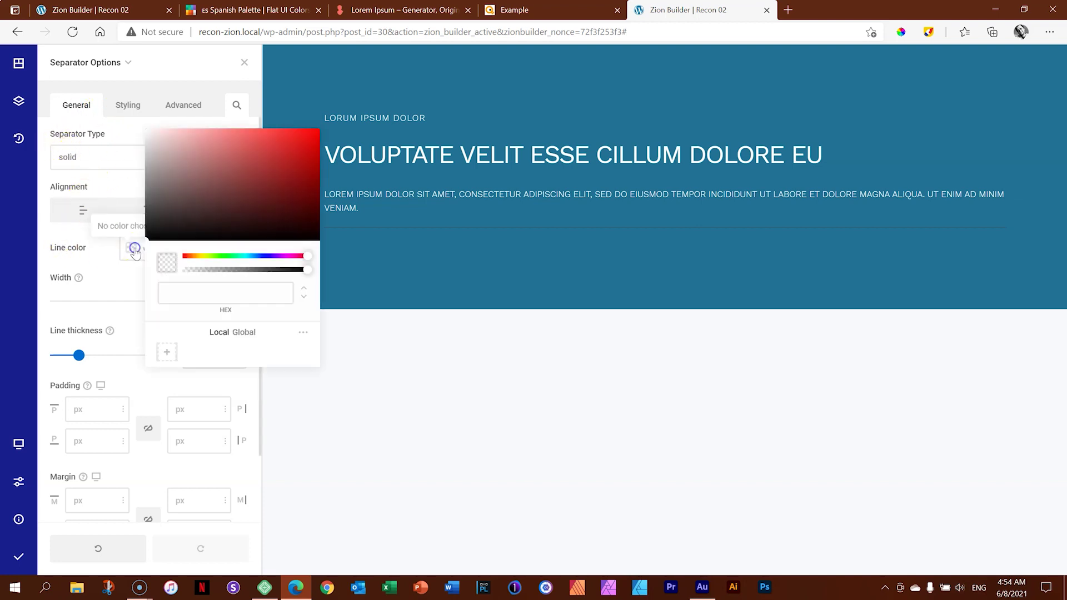
{"action": "left_click_drag", "start_coordinate": [181, 227], "coordinate": [141, 128]}
{"action": "left_click", "coordinate": [138, 112]}
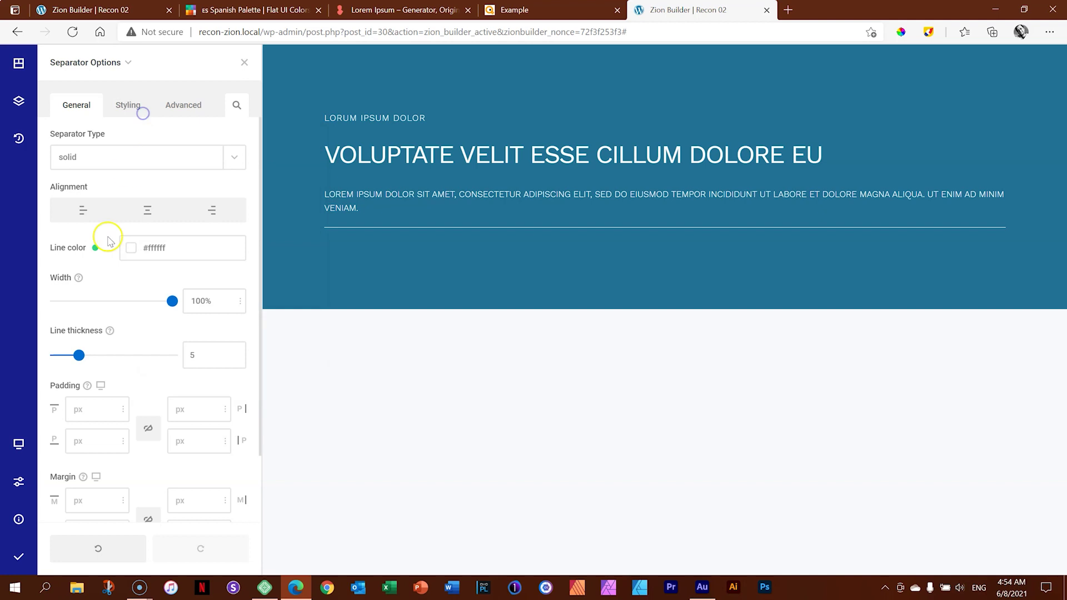
- Set the separator's width to 100px and line thickness to 4, with left alignment
{"action": "left_click", "coordinate": [240, 303]}
{"action": "left_click", "coordinate": [230, 345]}
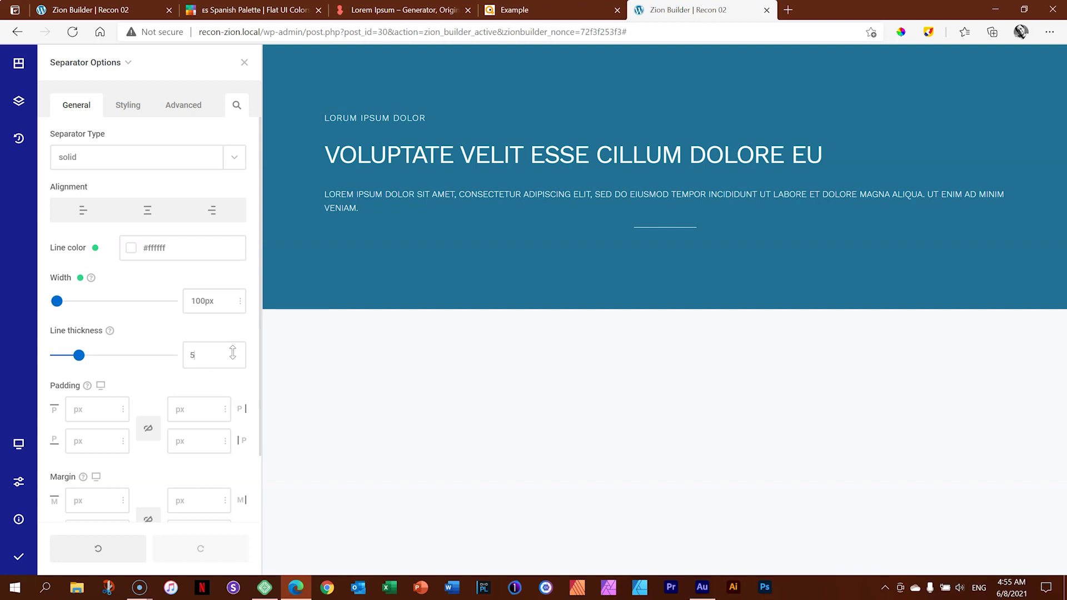
{"action": "key", "text": "Down"}
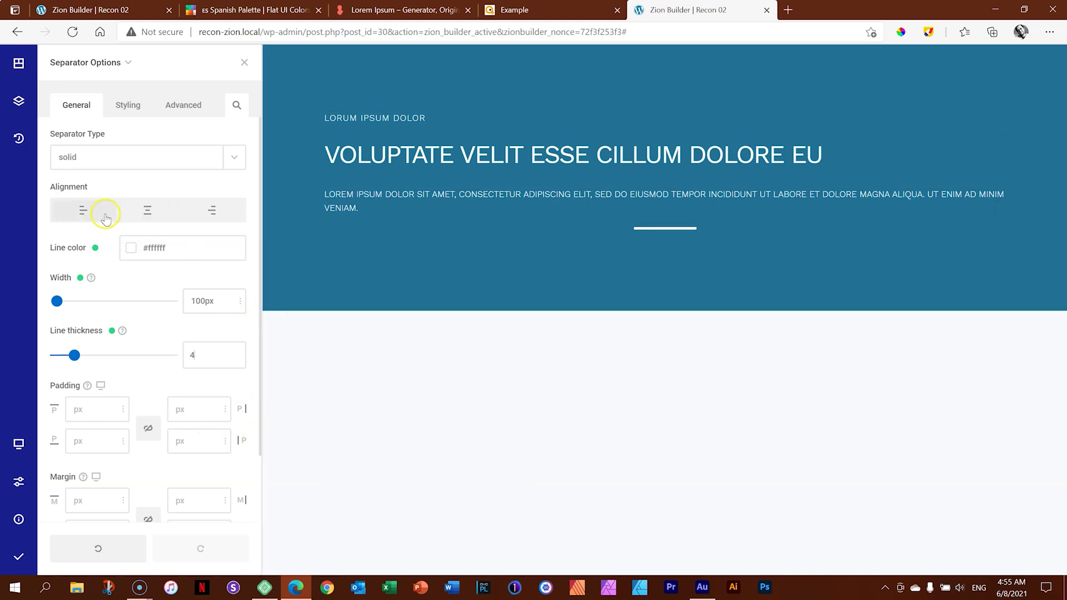
{"action": "left_click", "coordinate": [87, 214]}
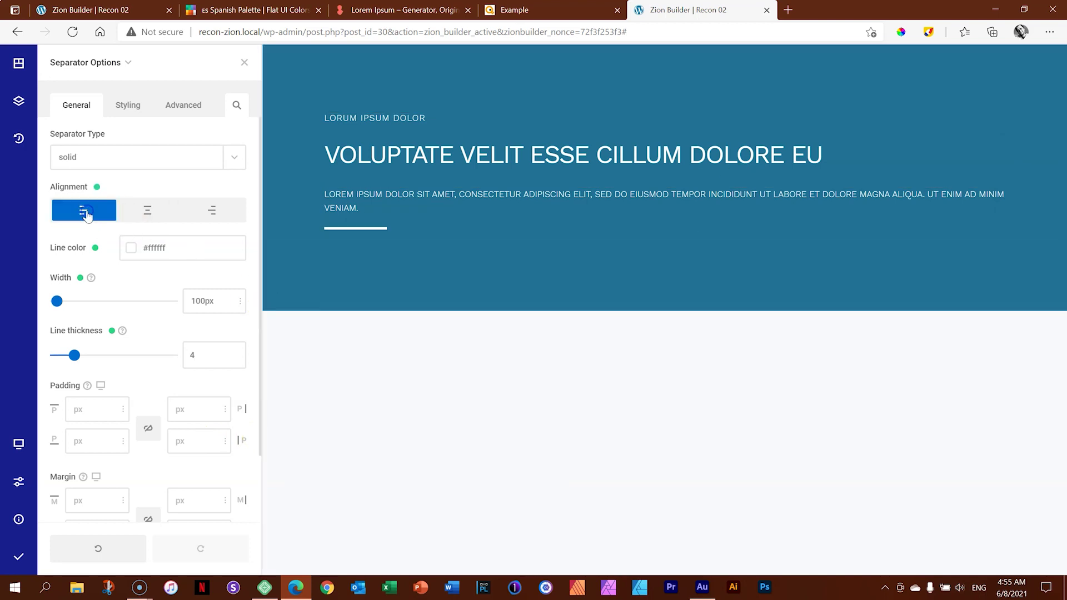
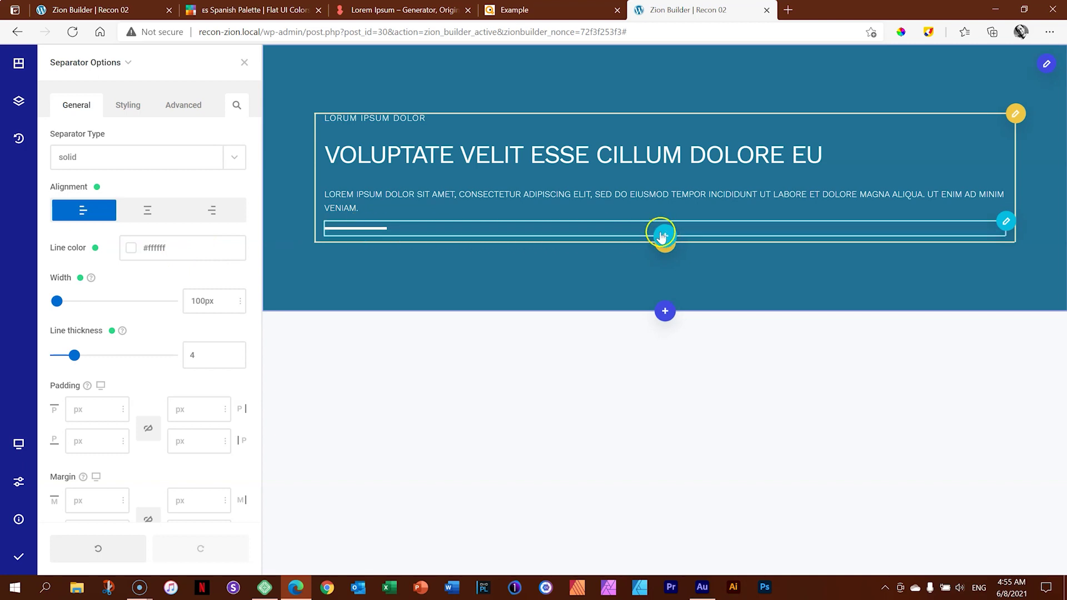
- Find the Button in the elements library and add it below the separator
{"action": "left_click", "coordinate": [665, 238]}
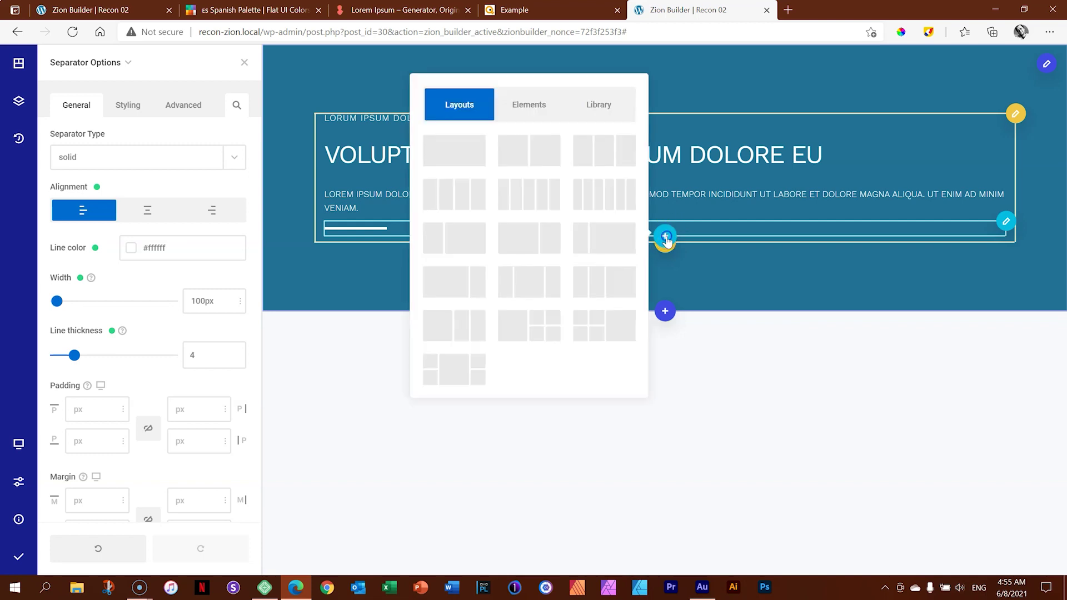
{"action": "left_click", "coordinate": [528, 107]}
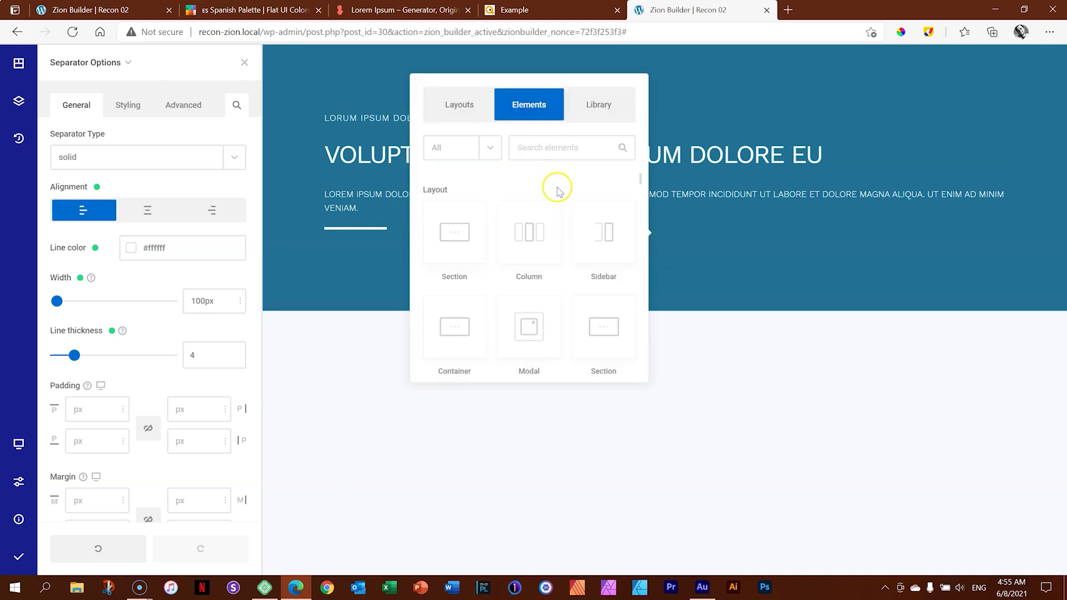
{"action": "type", "text": "button"}
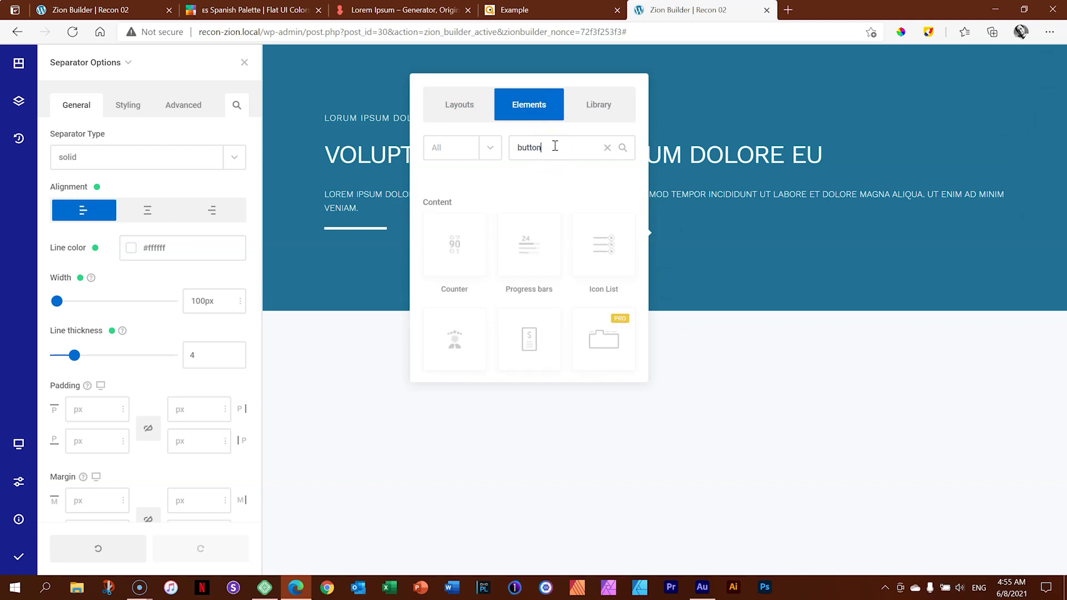
{"action": "left_click", "coordinate": [606, 147]}
{"action": "scroll", "coordinate": [561, 212], "scroll_direction": "down", "scroll_amount": 3}
{"action": "scroll", "coordinate": [565, 217], "scroll_direction": "down", "scroll_amount": 3}
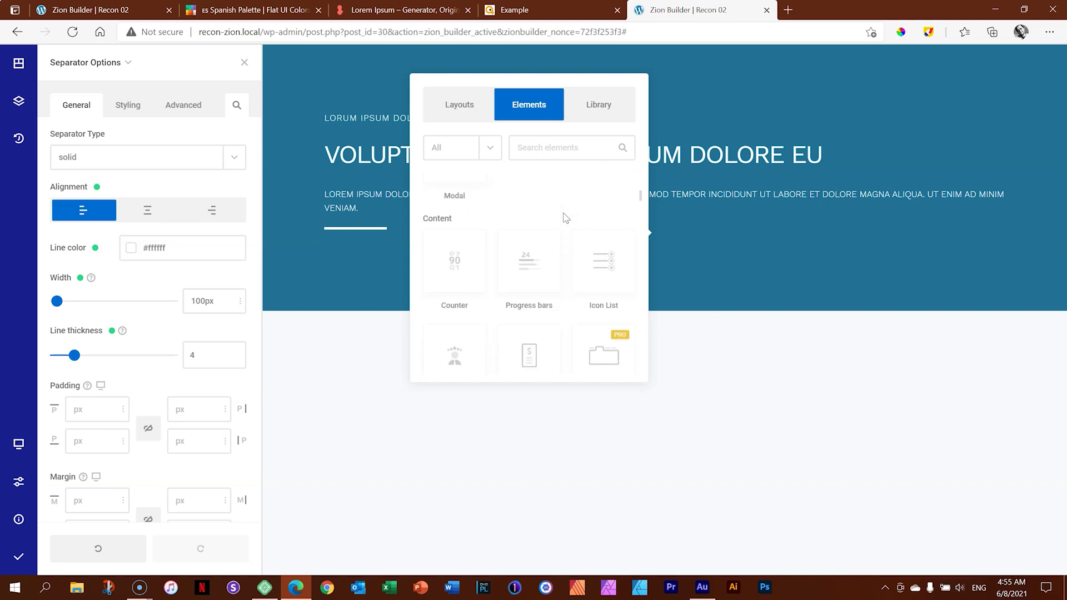
{"action": "scroll", "coordinate": [565, 216], "scroll_direction": "down", "scroll_amount": 5}
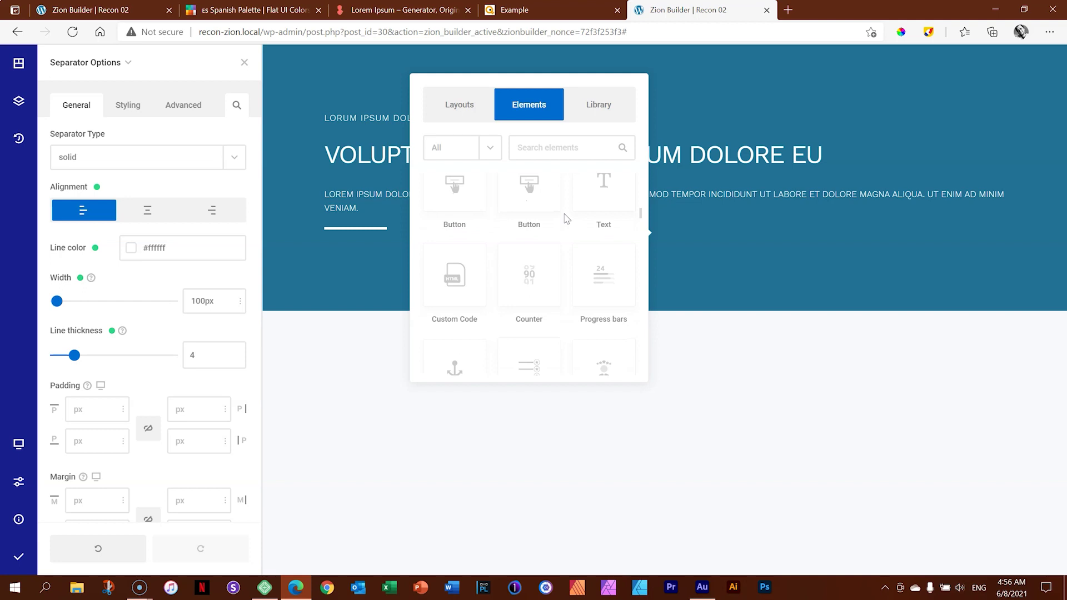
{"action": "left_click", "coordinate": [453, 184]}
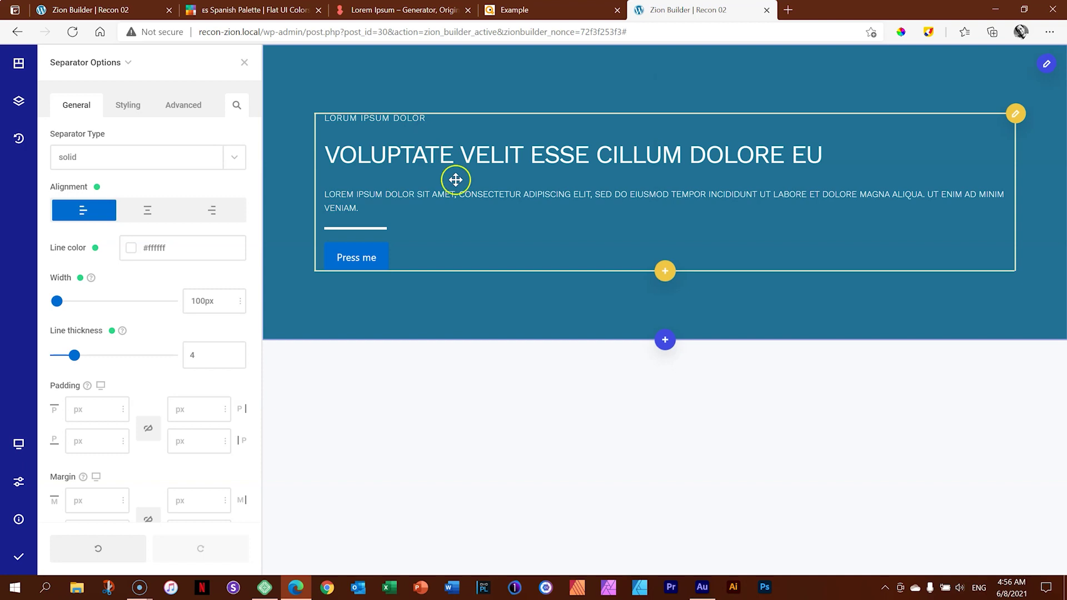
- Open the new button's options and change its text to "View More"
{"action": "left_click", "coordinate": [410, 258]}
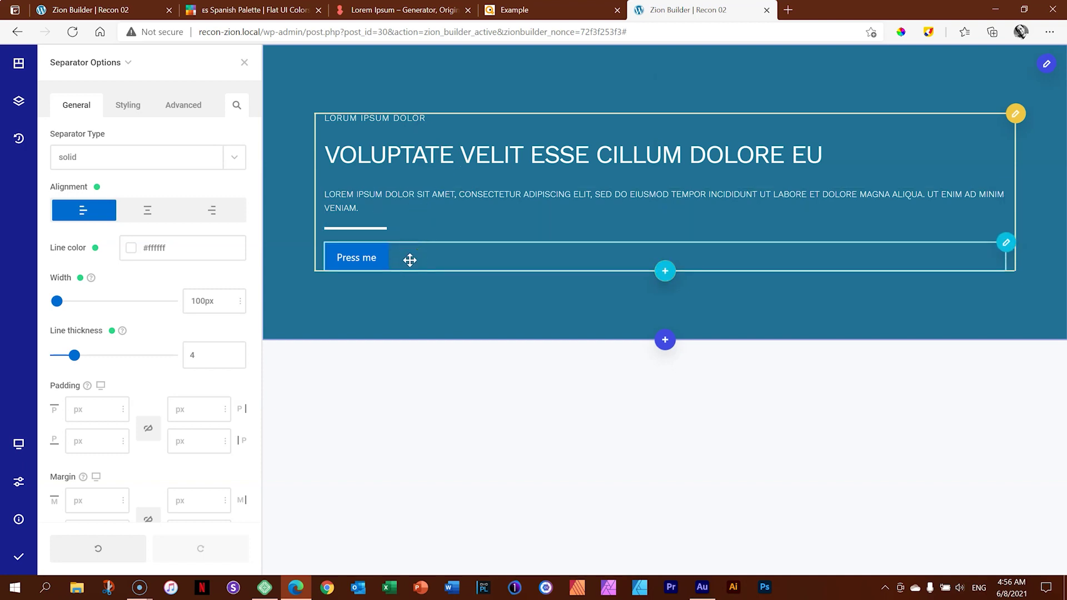
{"action": "left_click", "coordinate": [73, 63]}
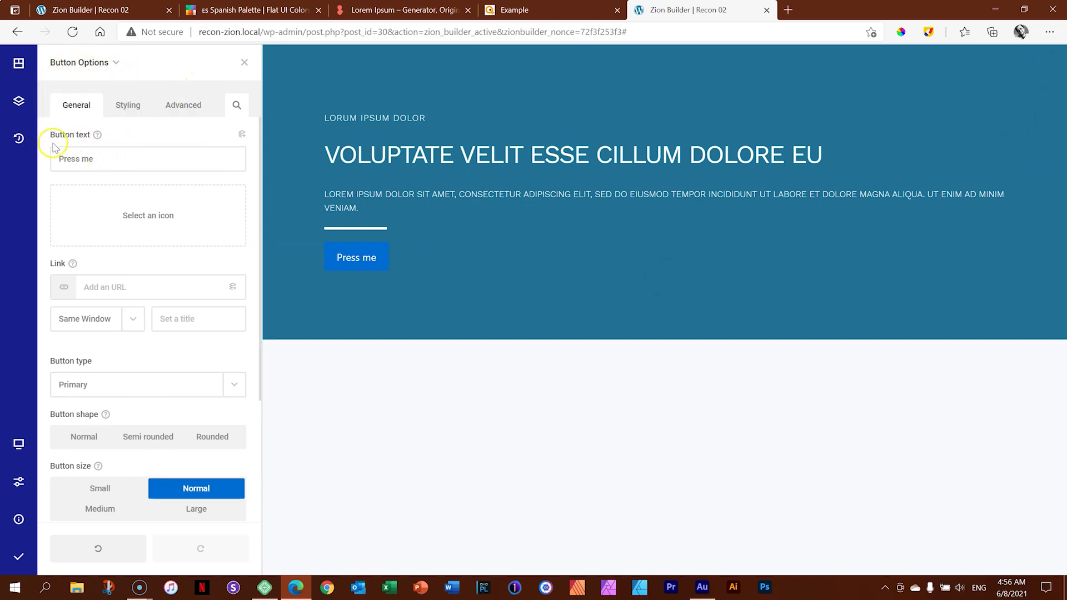
{"action": "left_click_drag", "start_coordinate": [117, 160], "coordinate": [42, 164]}
{"action": "type", "text": "View More"}
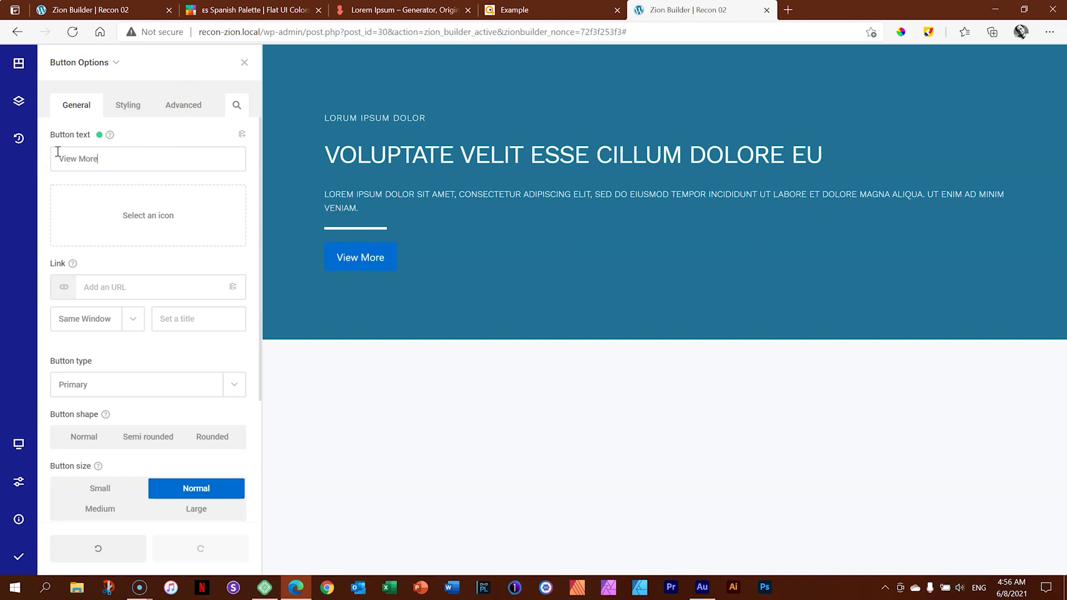
- Search the icon library for "arrow" and give the button the solid circle icon with a right-pointing arrow
{"action": "left_click", "coordinate": [141, 223]}
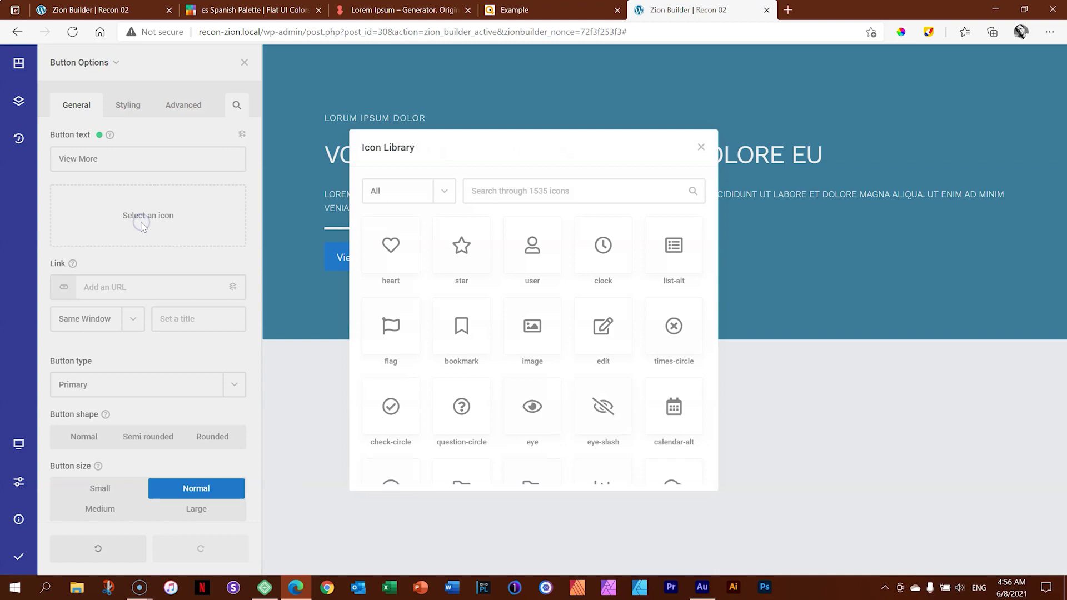
{"action": "left_click", "coordinate": [602, 196]}
{"action": "type", "text": "arrow"}
{"action": "scroll", "coordinate": [611, 267], "scroll_direction": "down", "scroll_amount": 4}
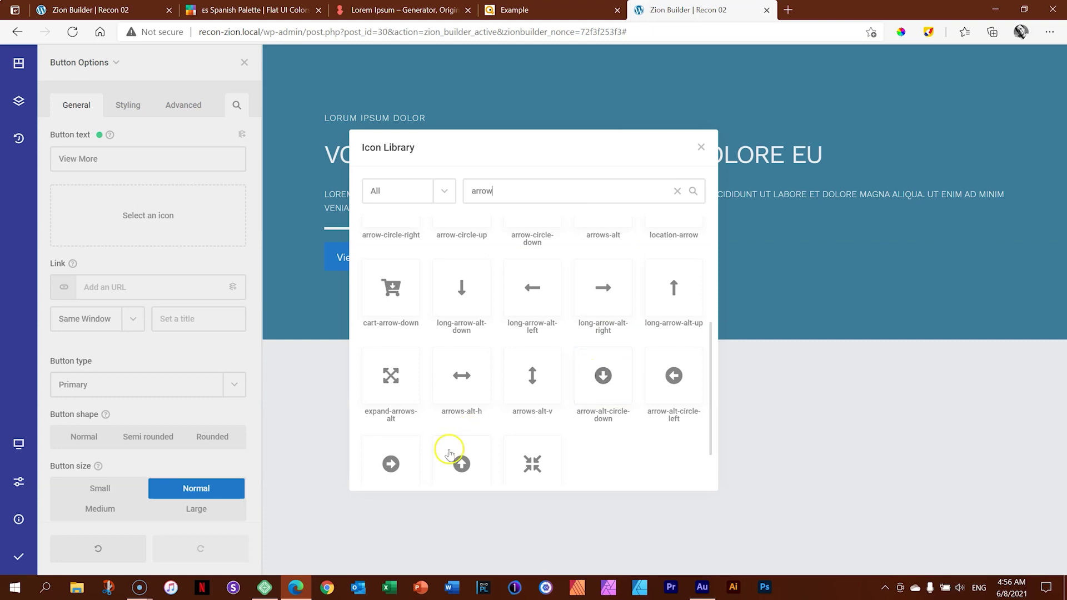
{"action": "left_click", "coordinate": [380, 460]}
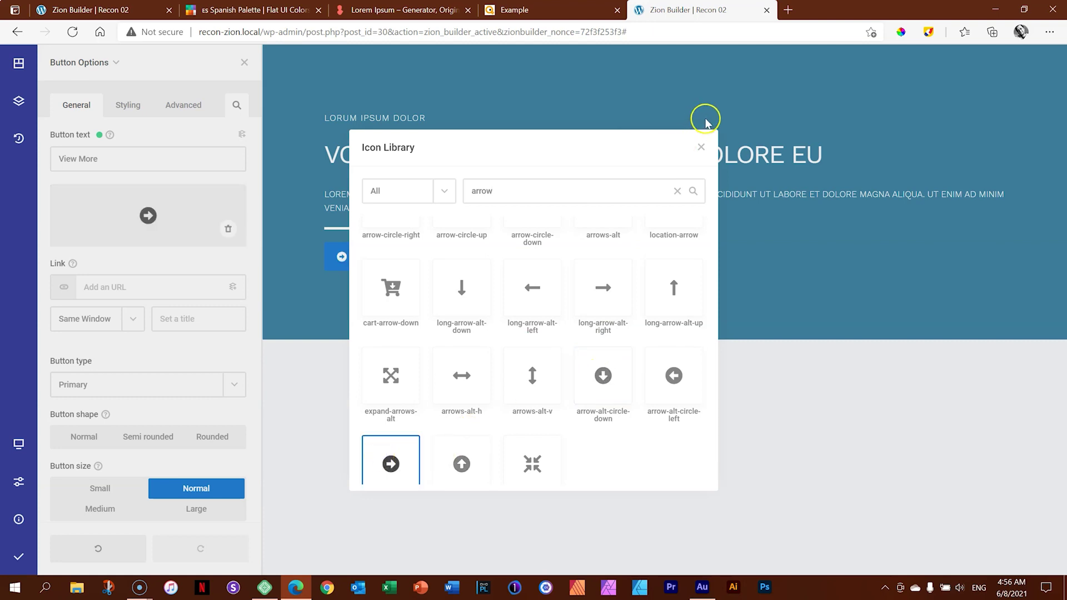
{"action": "left_click", "coordinate": [700, 148]}
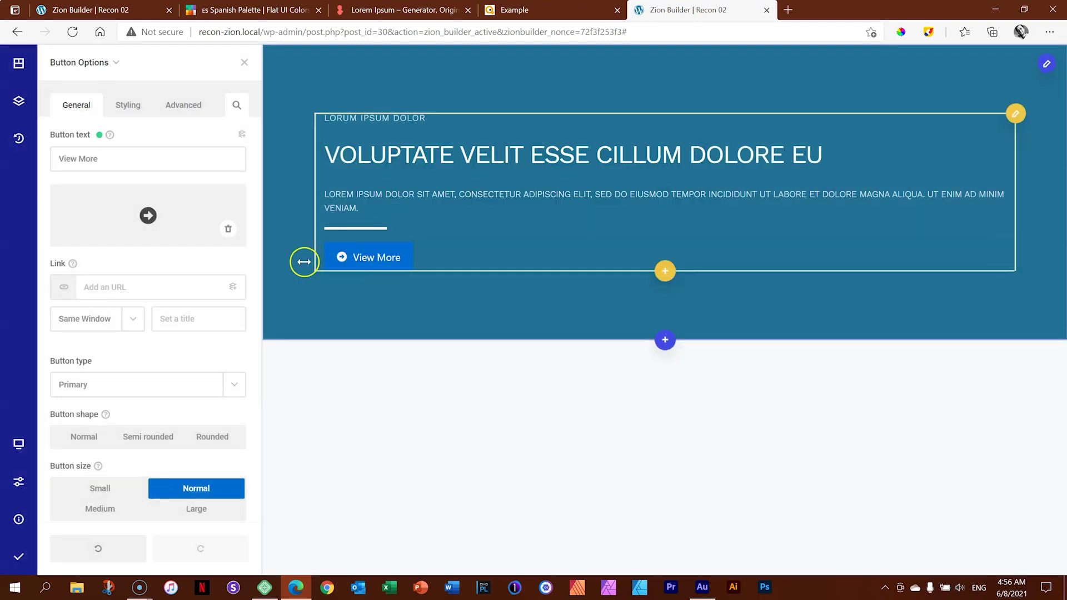
{"action": "left_click", "coordinate": [111, 286]}
{"action": "type", "text": "https://w4b.io"}
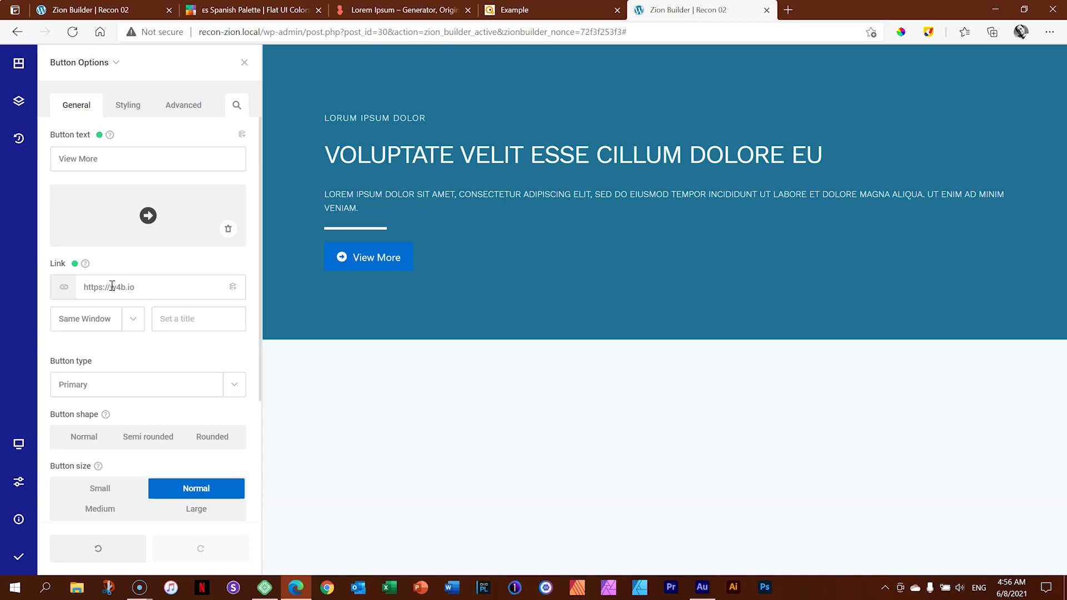
{"action": "left_click", "coordinate": [131, 318]}
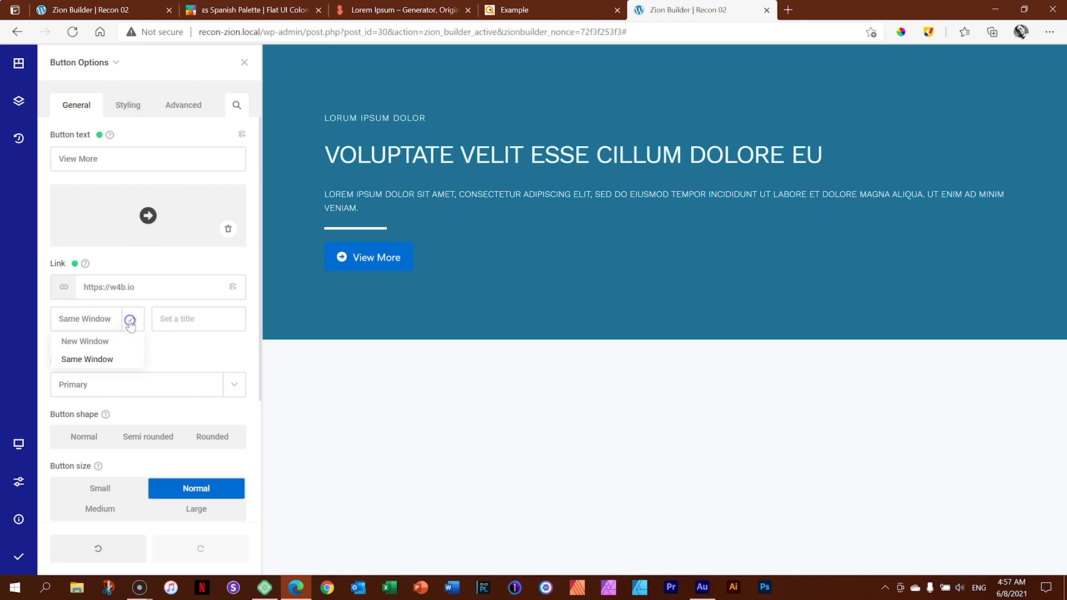
{"action": "left_click", "coordinate": [106, 345]}
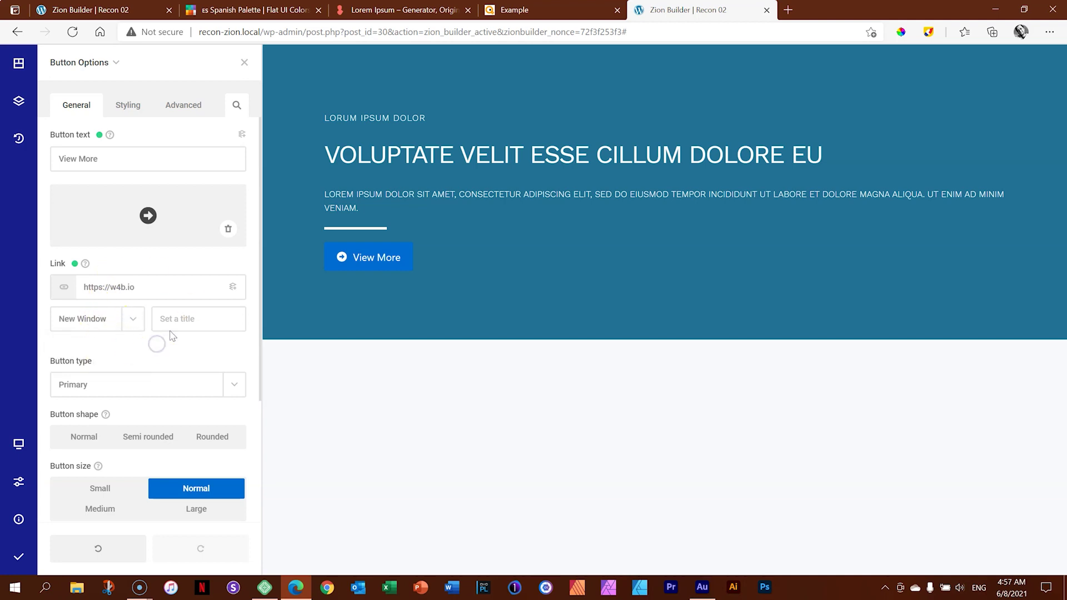
- Check the available button types, try the Normal and Semi rounded shapes, and give the View More button the Rounded shape
{"action": "scroll", "coordinate": [183, 353], "scroll_direction": "down", "scroll_amount": 3}
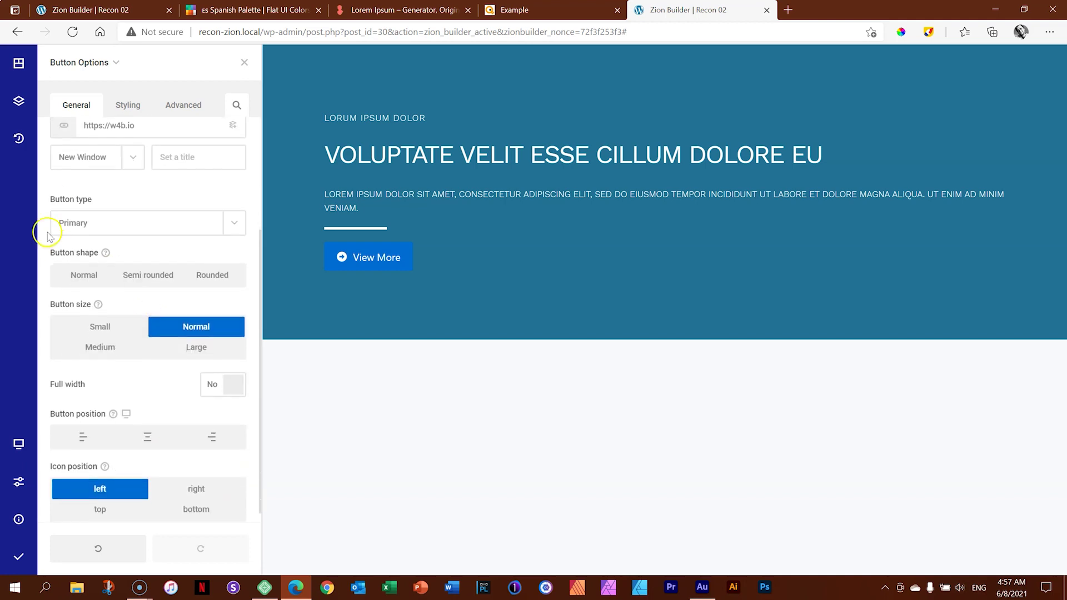
{"action": "left_click", "coordinate": [235, 225]}
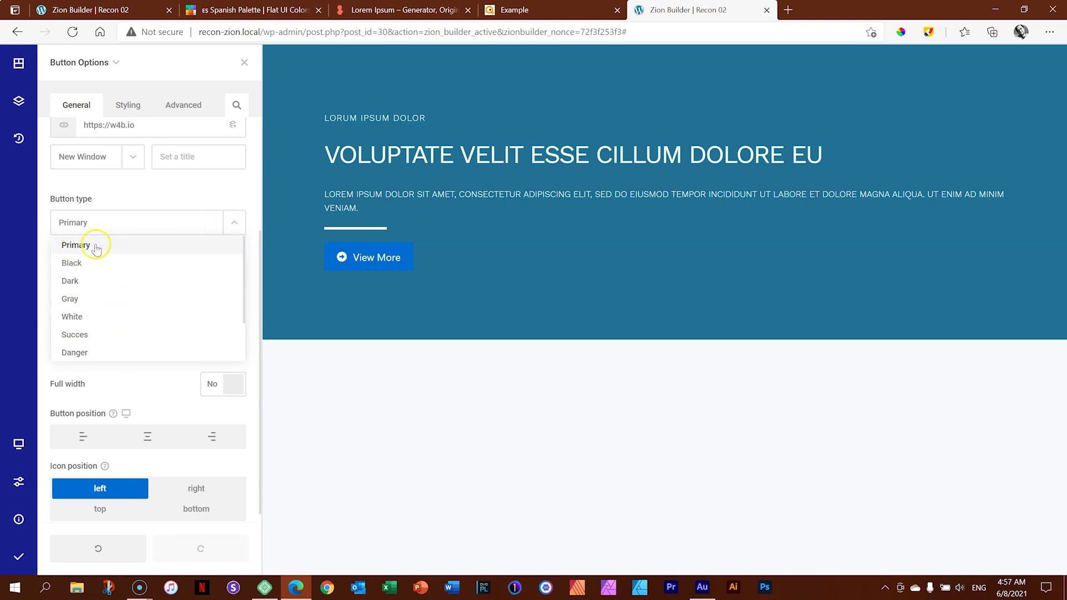
{"action": "left_click", "coordinate": [232, 225]}
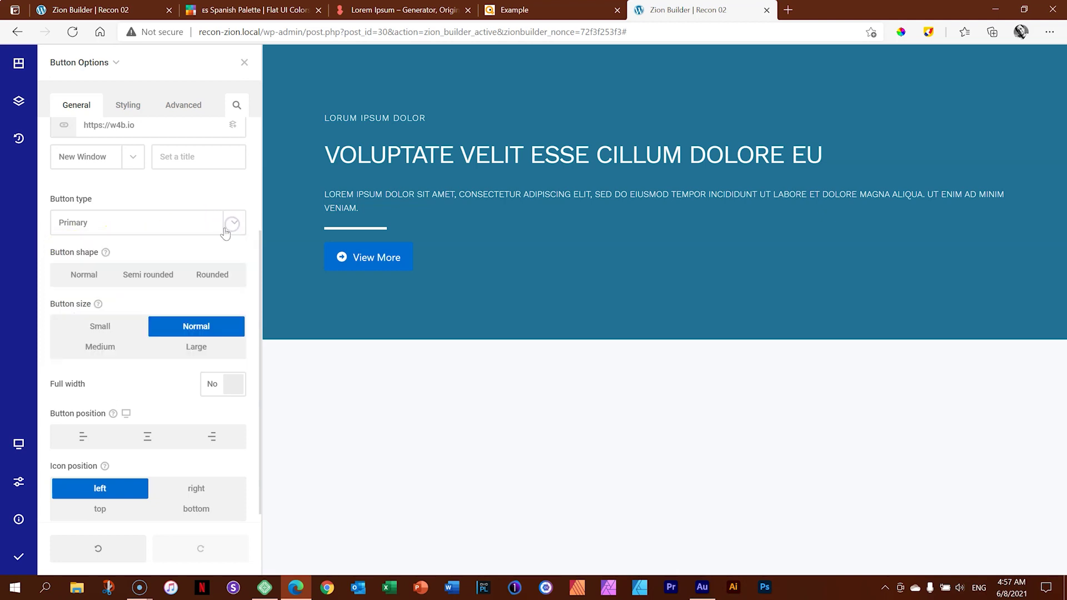
{"action": "left_click", "coordinate": [76, 274]}
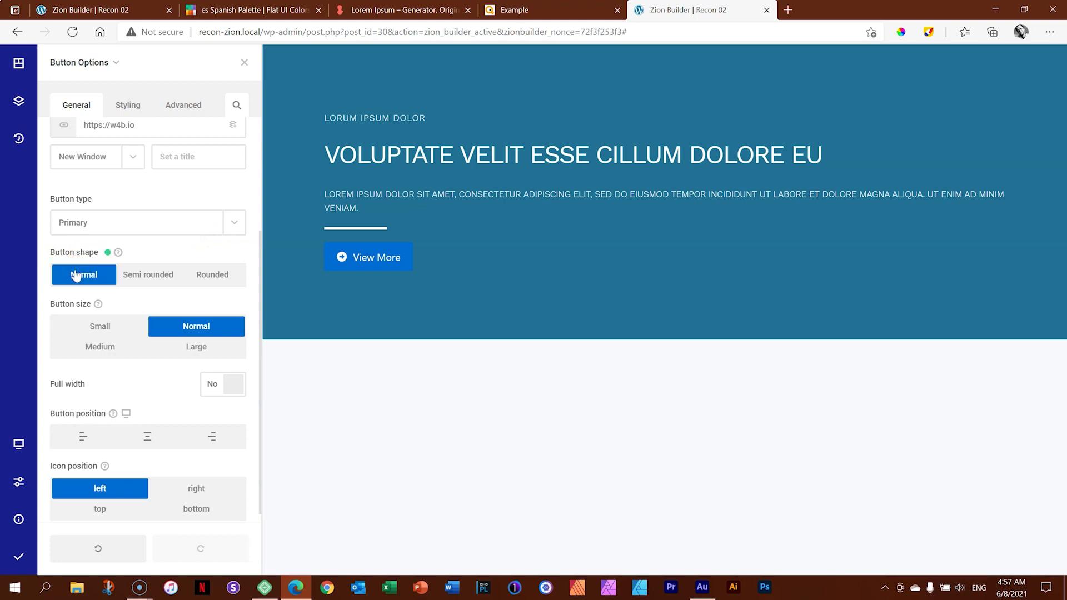
{"action": "left_click", "coordinate": [159, 274]}
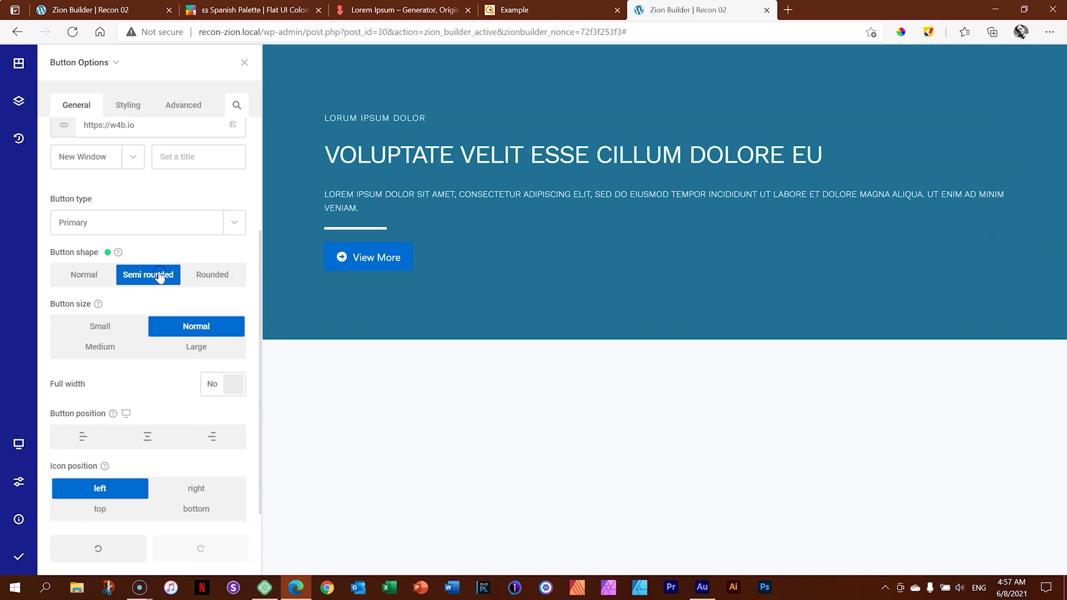
{"action": "left_click", "coordinate": [219, 274]}
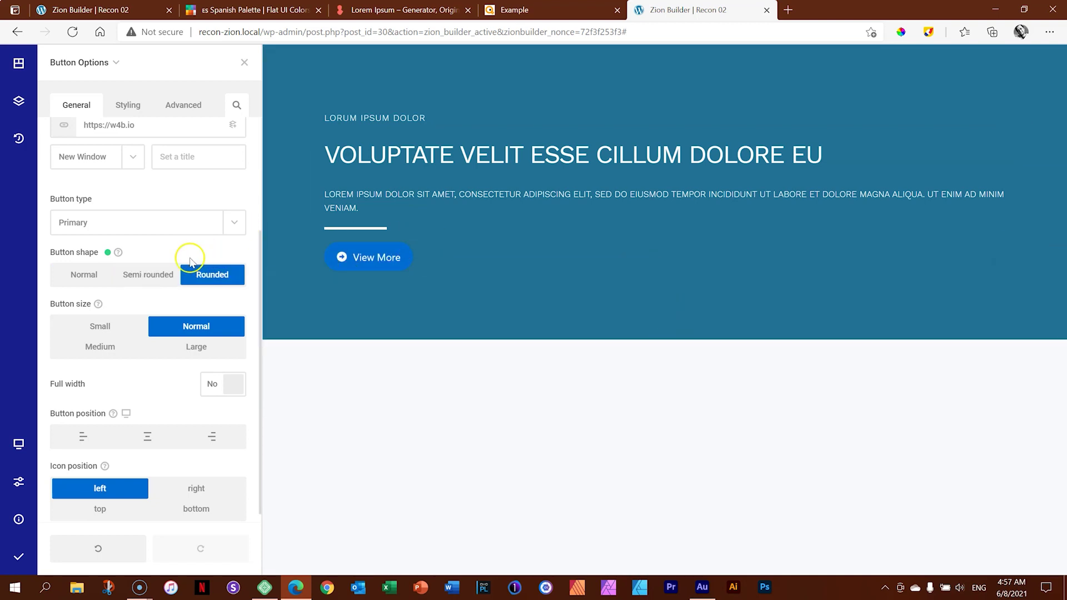
- Try the different button sizes, settle on Medium, and set the button position to left-aligned
{"action": "left_click", "coordinate": [91, 327]}
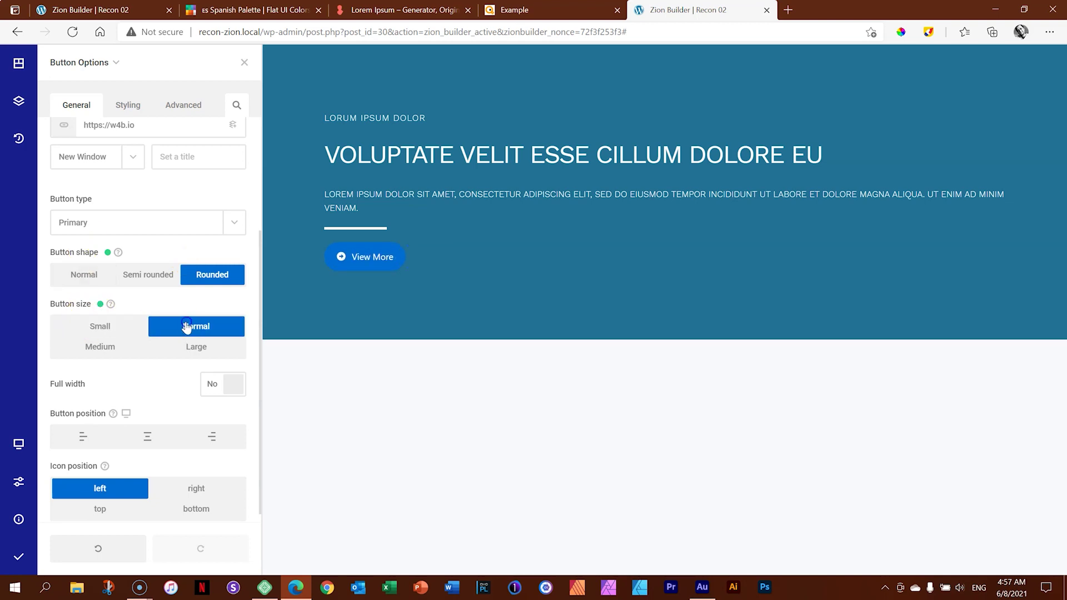
{"action": "left_click", "coordinate": [106, 349]}
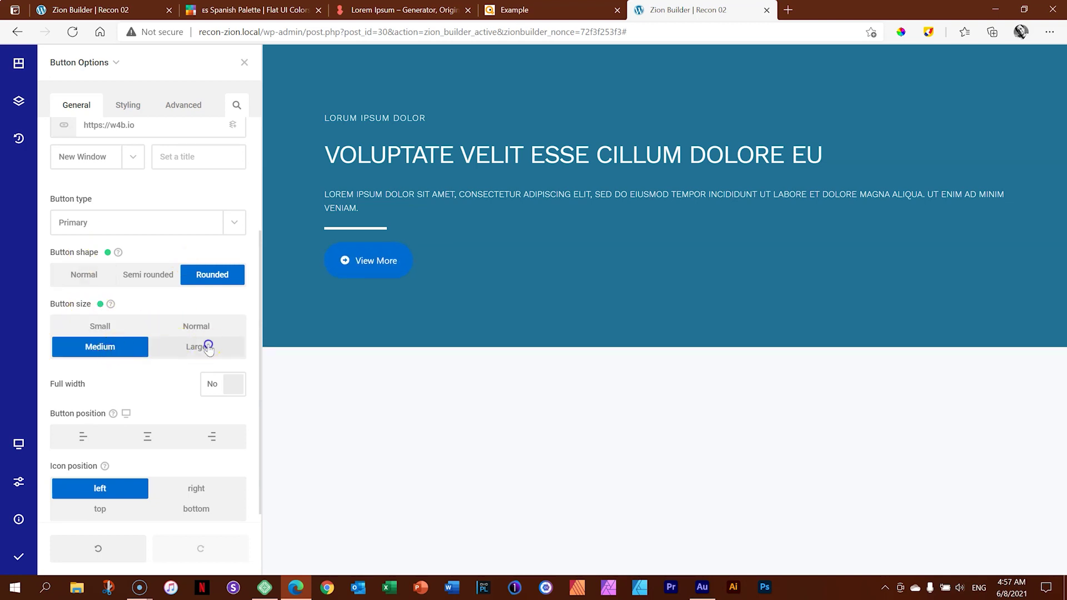
{"action": "left_click", "coordinate": [207, 347]}
{"action": "left_click", "coordinate": [123, 350]}
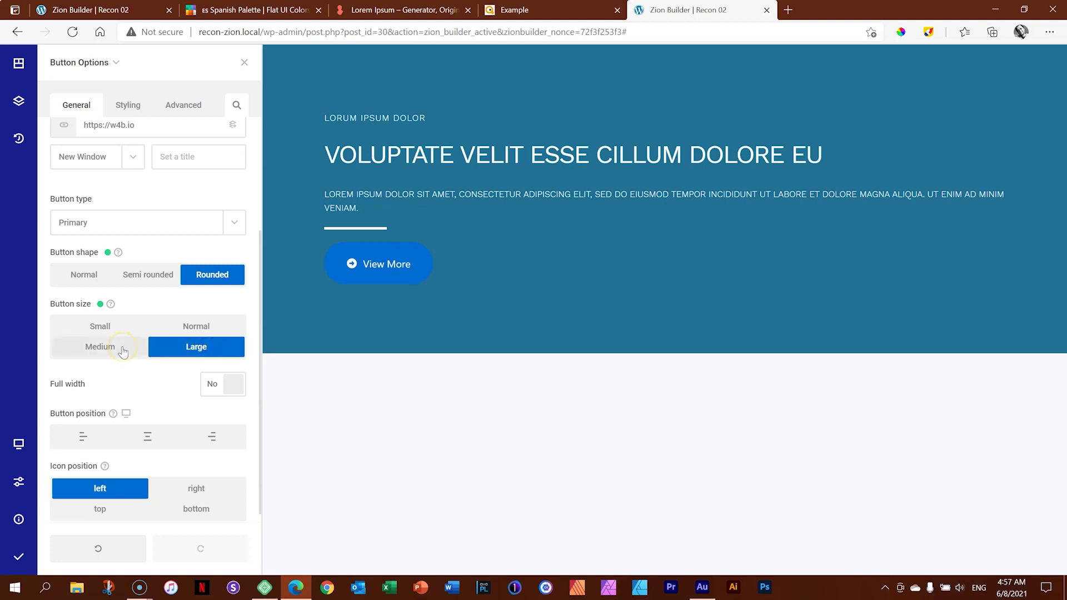
{"action": "left_click", "coordinate": [84, 436]}
- Try the top and bottom icon positions and place the arrow icon to the right of the button text
{"action": "scroll", "coordinate": [140, 370], "scroll_direction": "down", "scroll_amount": 1}
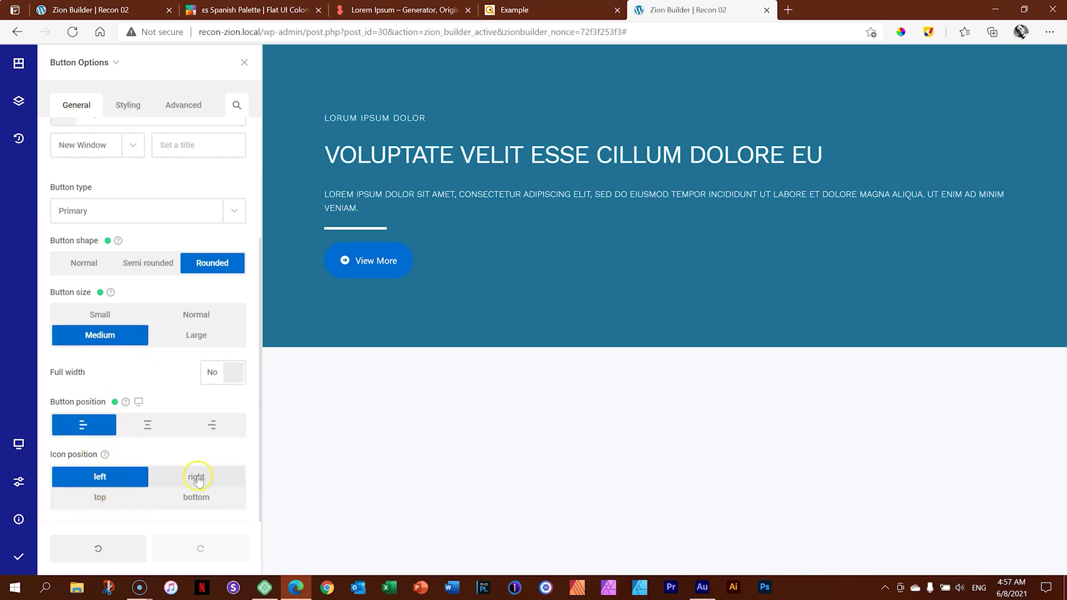
{"action": "left_click", "coordinate": [132, 497]}
{"action": "left_click", "coordinate": [192, 506]}
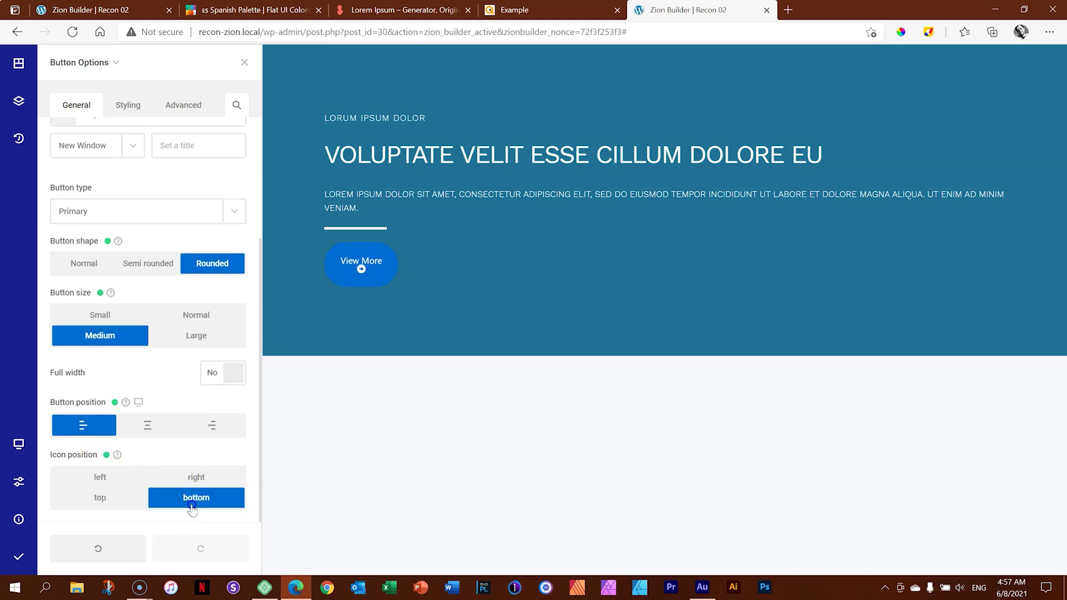
{"action": "left_click", "coordinate": [120, 494]}
{"action": "left_click", "coordinate": [205, 477]}
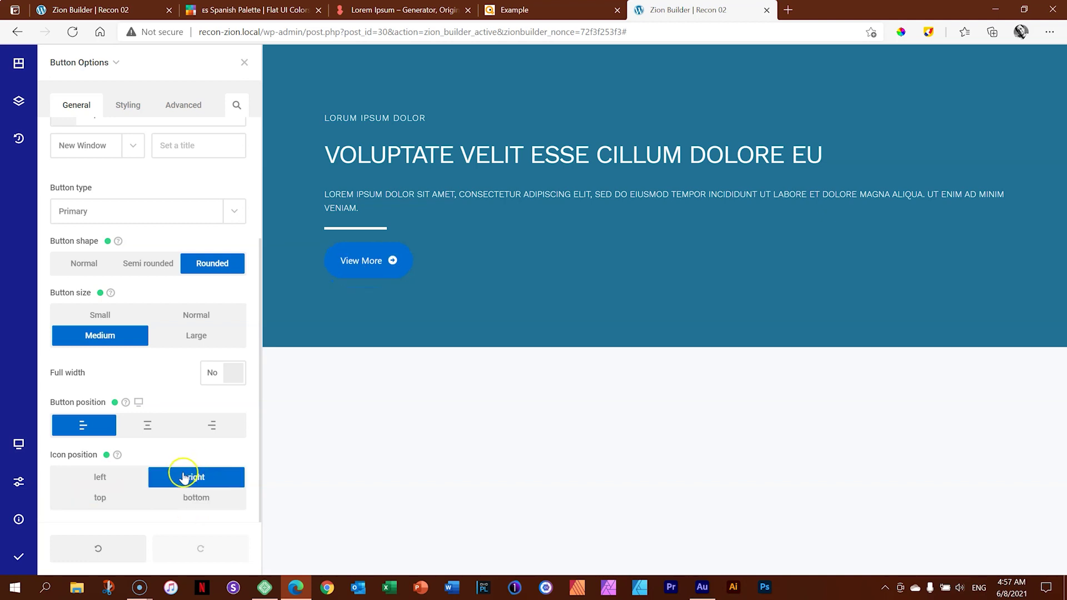
- Copy Synthetic Pumpkin from the Flat UI Spanish palette and apply it (#ff793f) as the background color in the button styles
{"action": "scroll", "coordinate": [178, 473], "scroll_direction": "up", "scroll_amount": 3}
{"action": "left_click", "coordinate": [127, 108]}
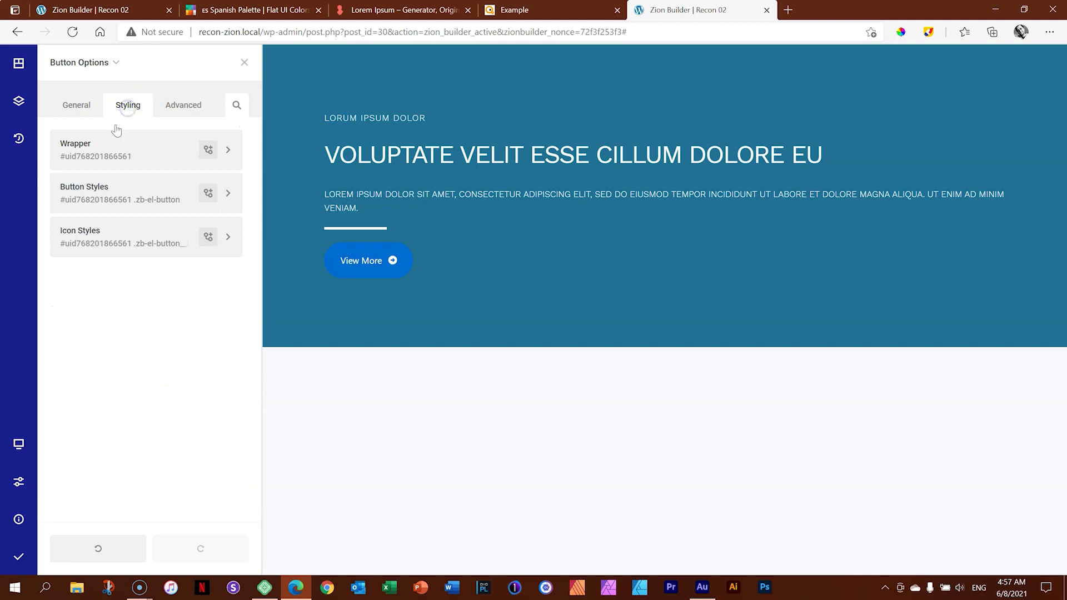
{"action": "left_click", "coordinate": [103, 198]}
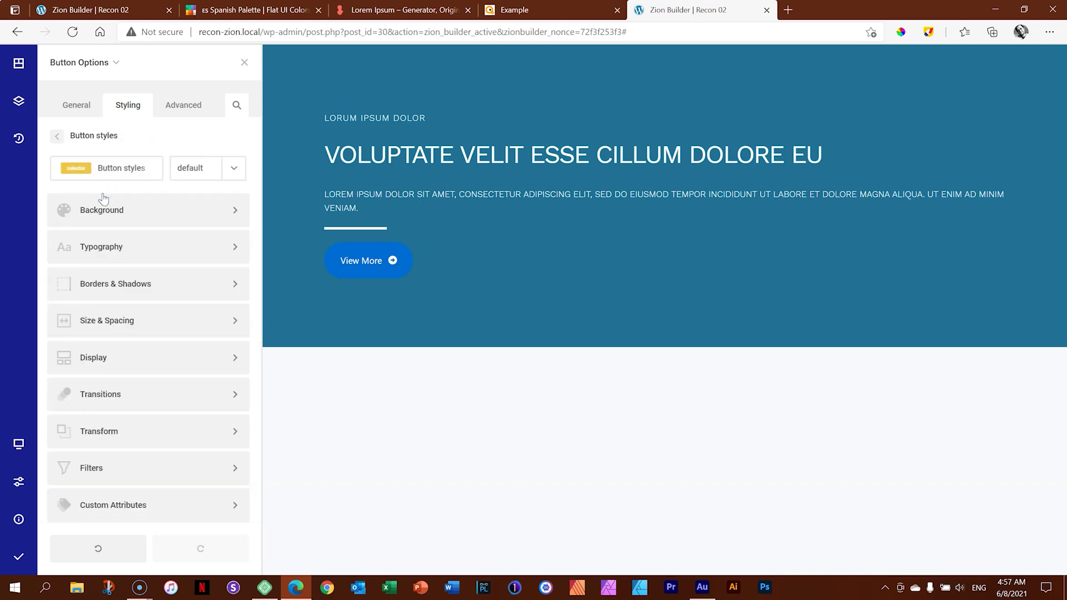
{"action": "left_click", "coordinate": [105, 211]}
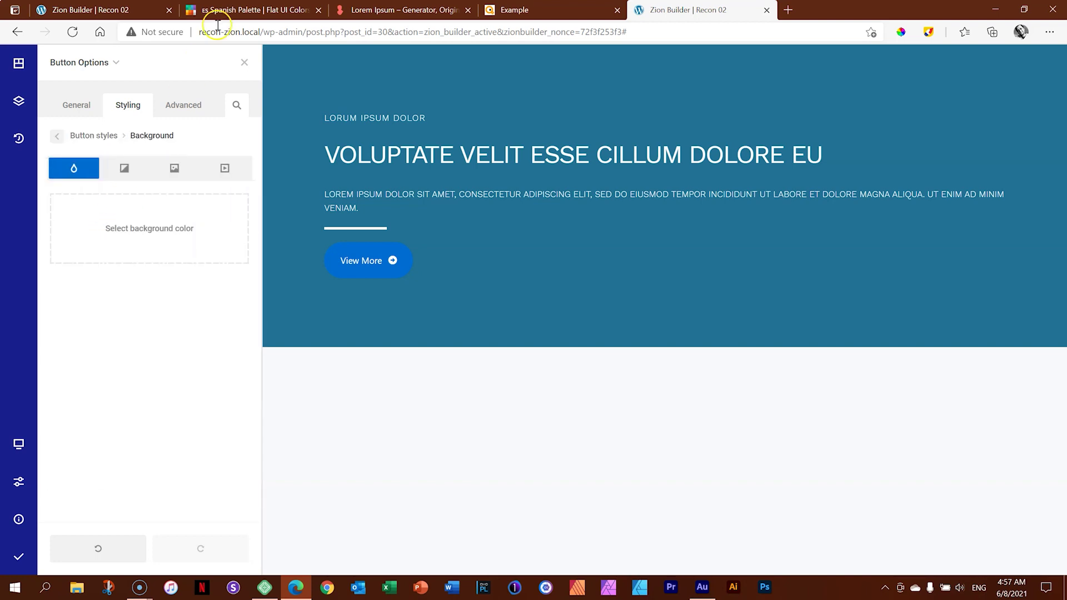
{"action": "left_click", "coordinate": [234, 9]}
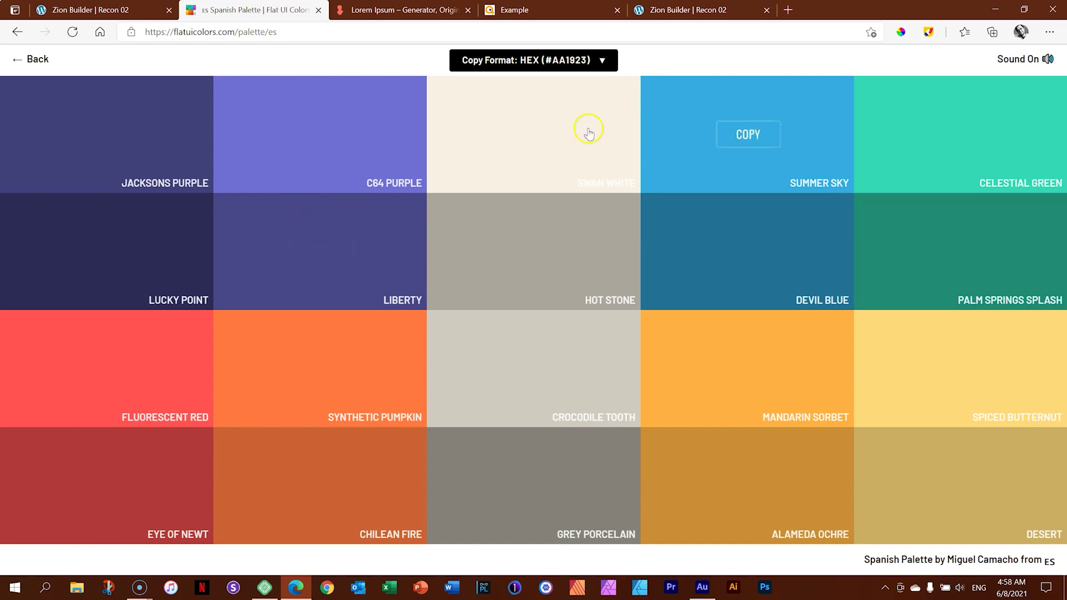
{"action": "left_click", "coordinate": [318, 371]}
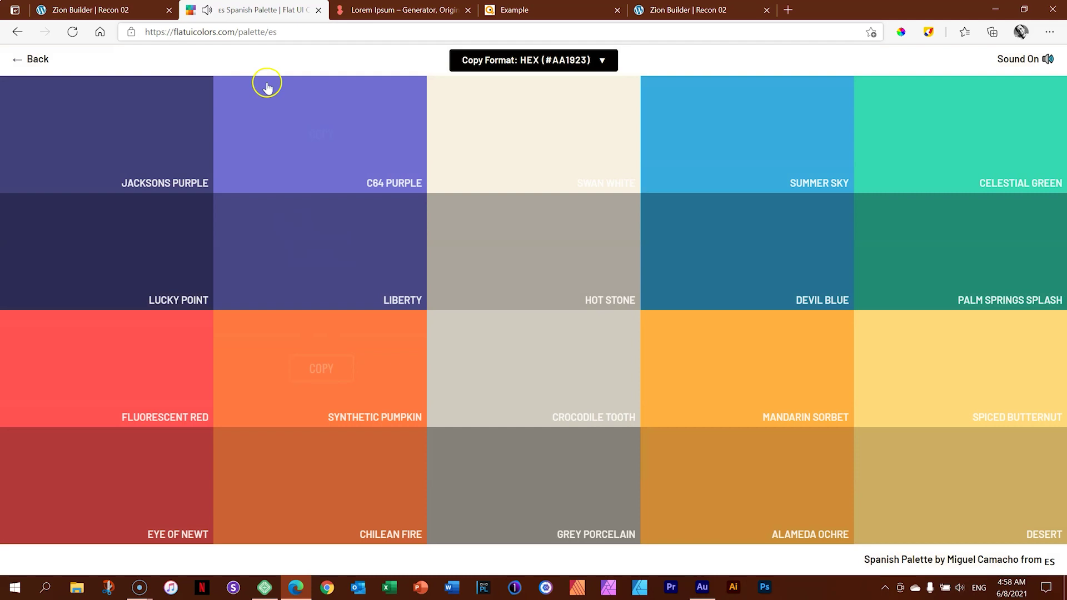
{"action": "left_click", "coordinate": [717, 10]}
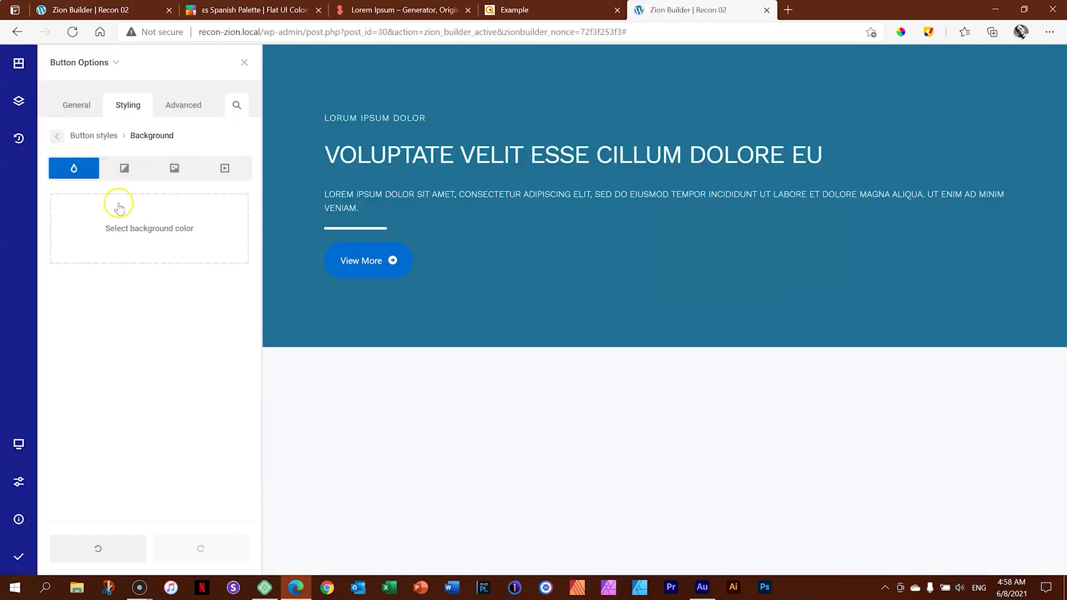
{"action": "left_click", "coordinate": [141, 228]}
{"action": "left_click", "coordinate": [322, 274]}
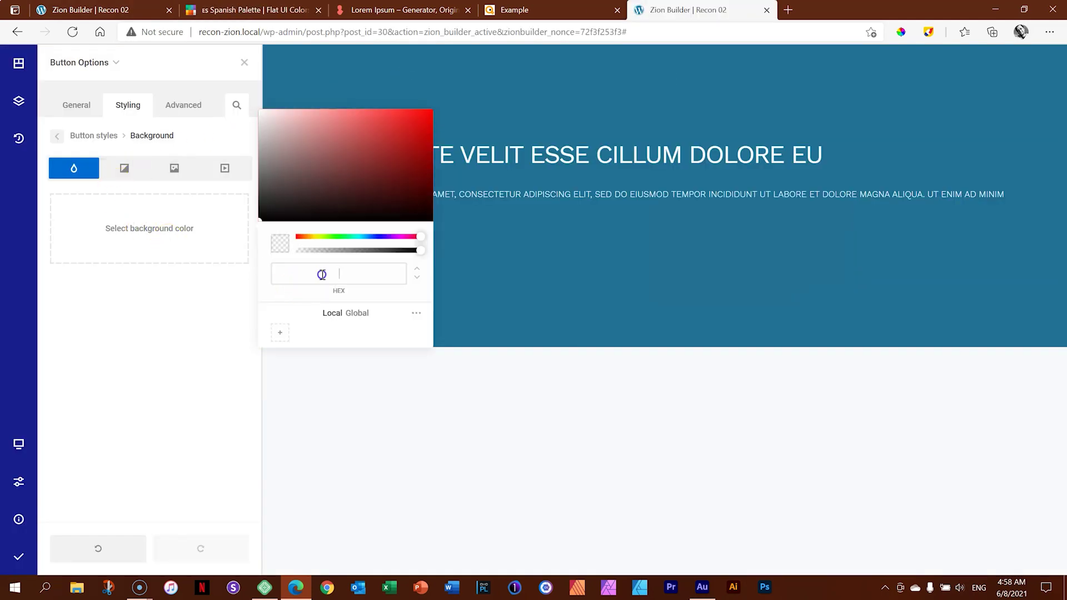
{"action": "key", "text": "ctrl+v"}
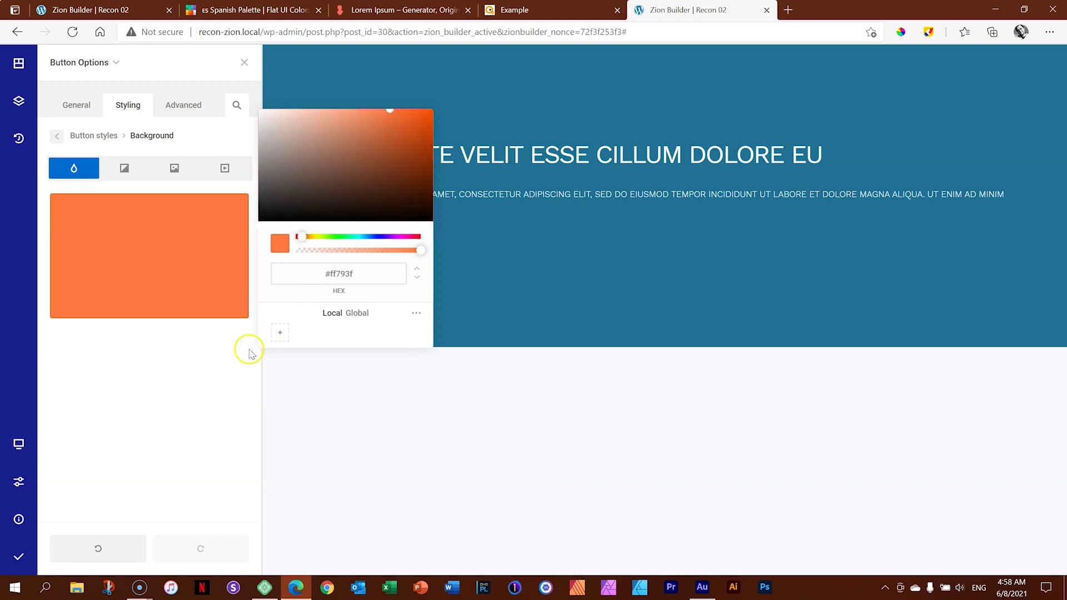
{"action": "left_click", "coordinate": [229, 366]}
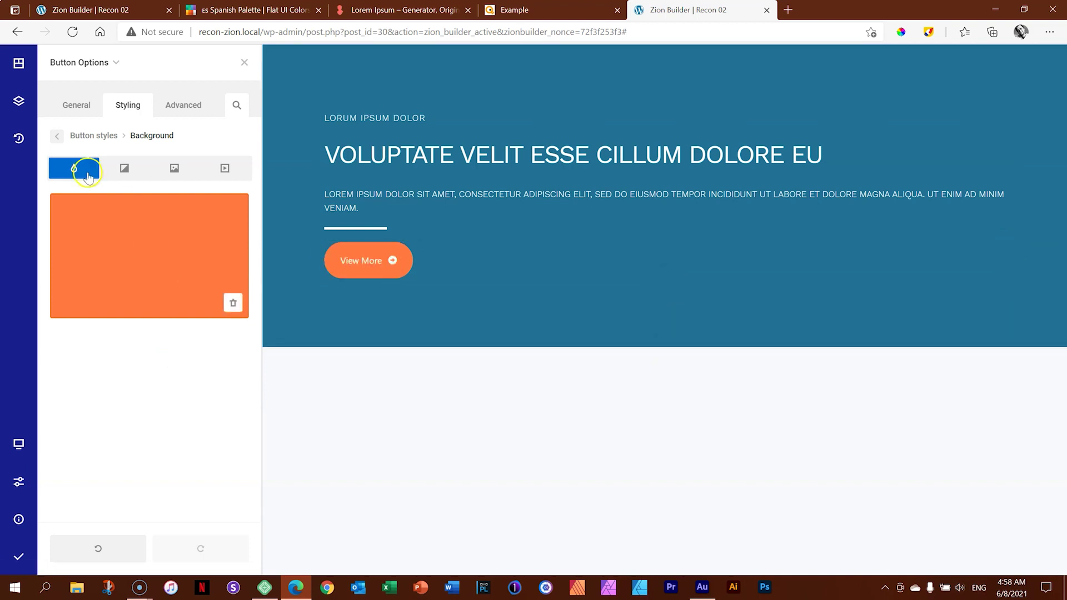
- Set the button text's font family to Work Sans with a font weight of 600
{"action": "left_click", "coordinate": [60, 139]}
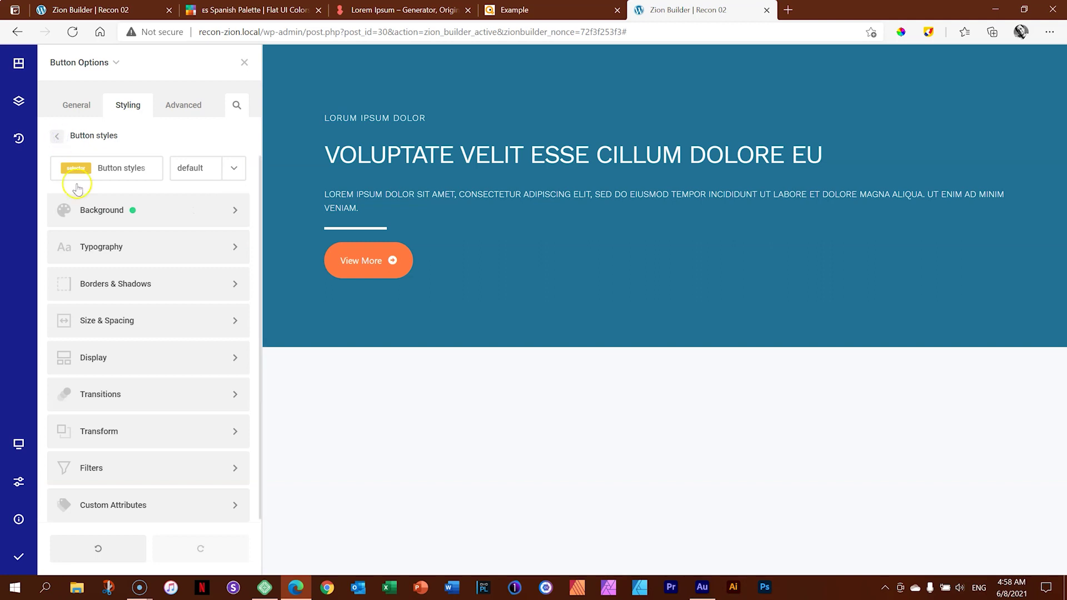
{"action": "left_click", "coordinate": [105, 251]}
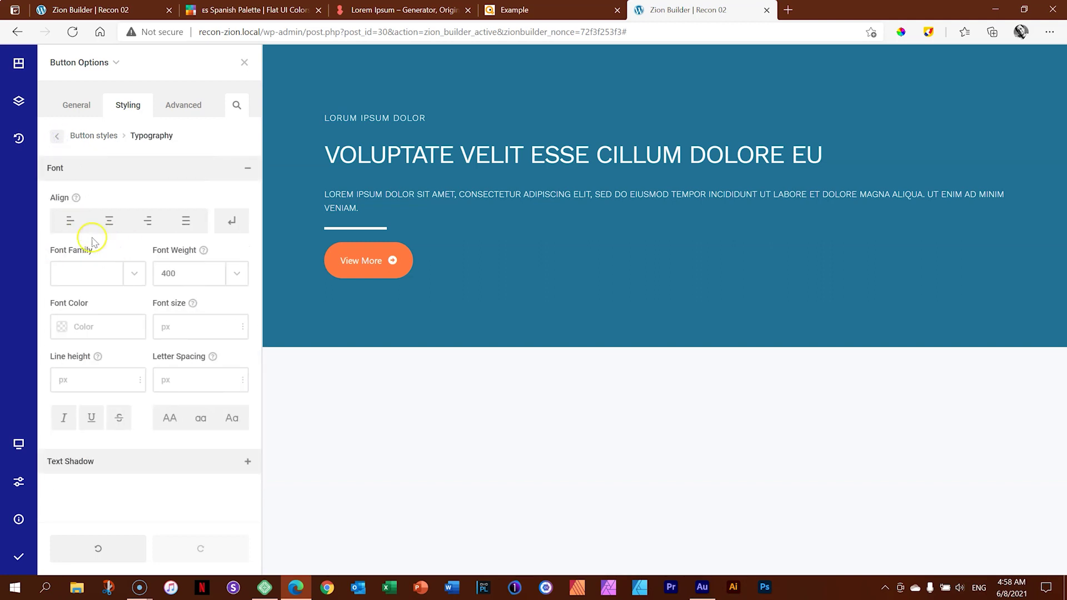
{"action": "left_click", "coordinate": [135, 274]}
{"action": "scroll", "coordinate": [100, 372], "scroll_direction": "down", "scroll_amount": 2}
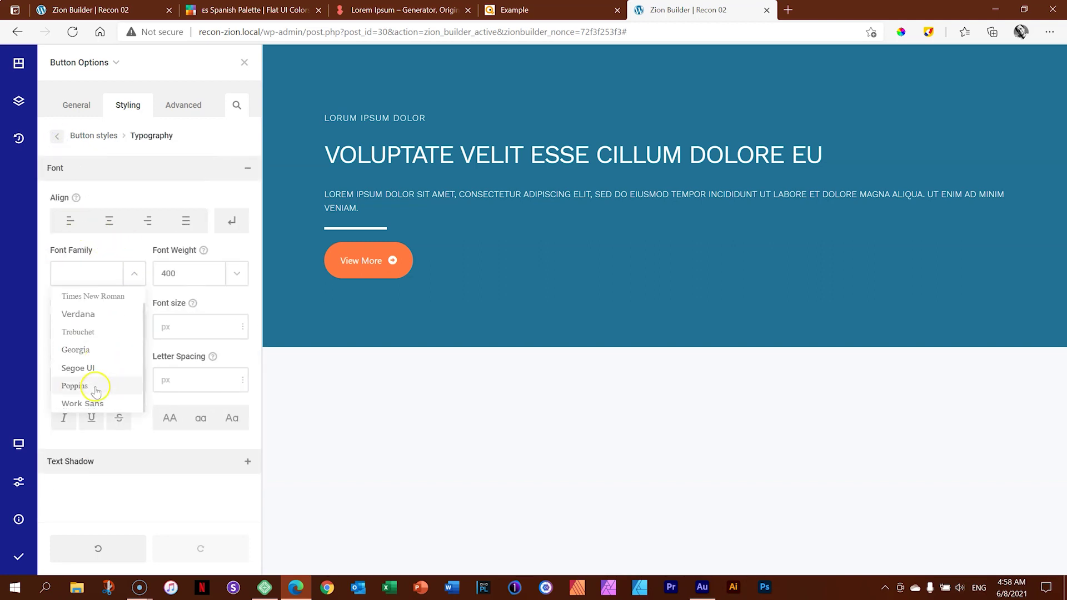
{"action": "left_click", "coordinate": [95, 397]}
{"action": "left_click", "coordinate": [236, 273]}
{"action": "scroll", "coordinate": [205, 314], "scroll_direction": "down", "scroll_amount": 3}
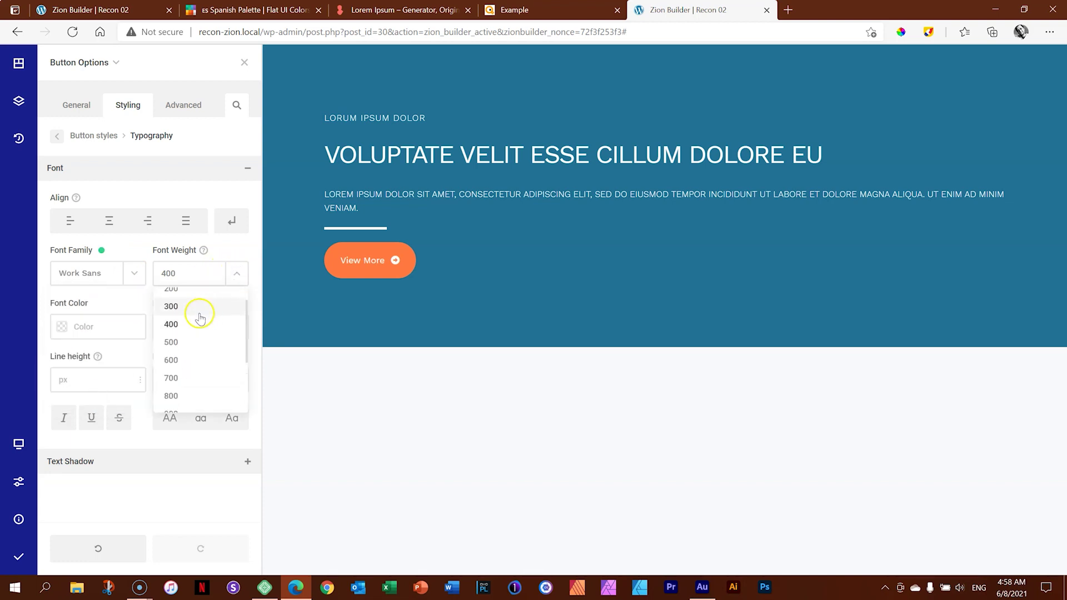
{"action": "left_click", "coordinate": [189, 359]}
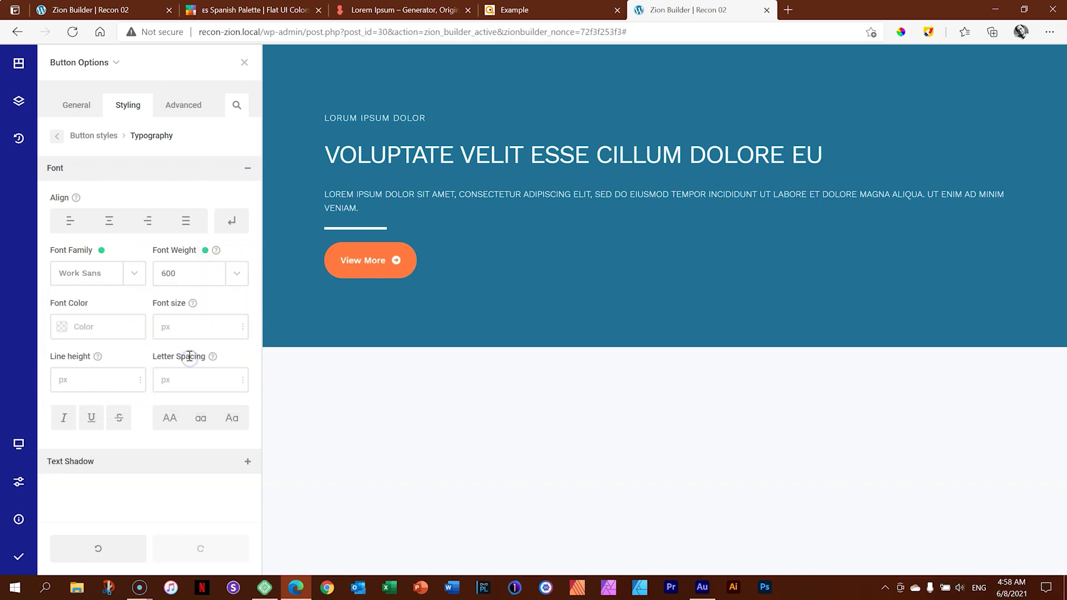
- Make the button text white (#ffffff), 16 px in size and all uppercase
{"action": "left_click", "coordinate": [62, 327]}
{"action": "left_click_drag", "start_coordinate": [87, 282], "coordinate": [75, 193]}
{"action": "left_click", "coordinate": [190, 327]}
{"action": "type", "text": "16"}
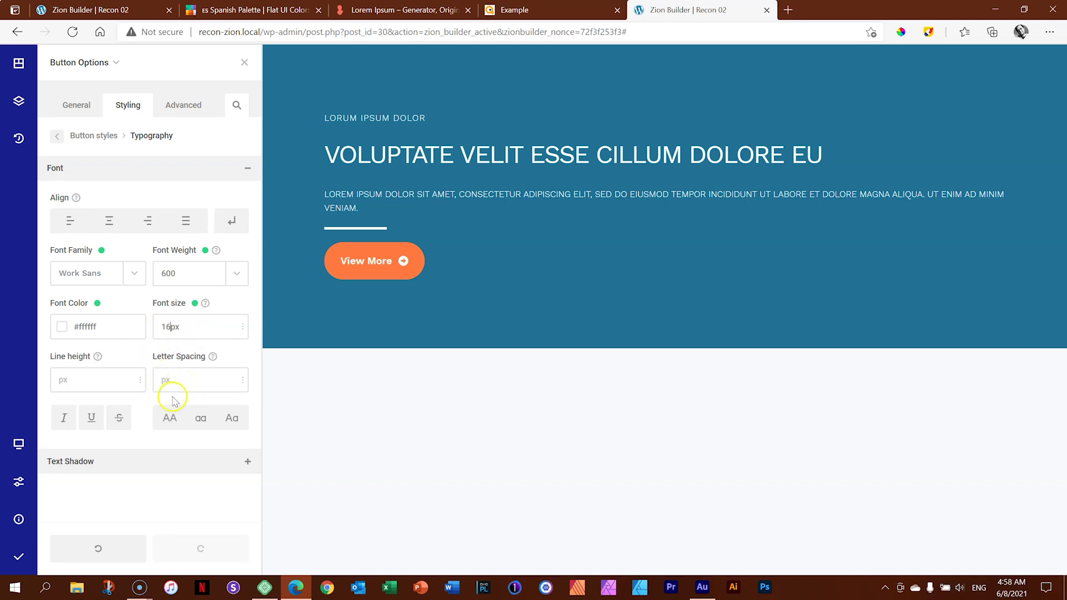
{"action": "left_click", "coordinate": [169, 419]}
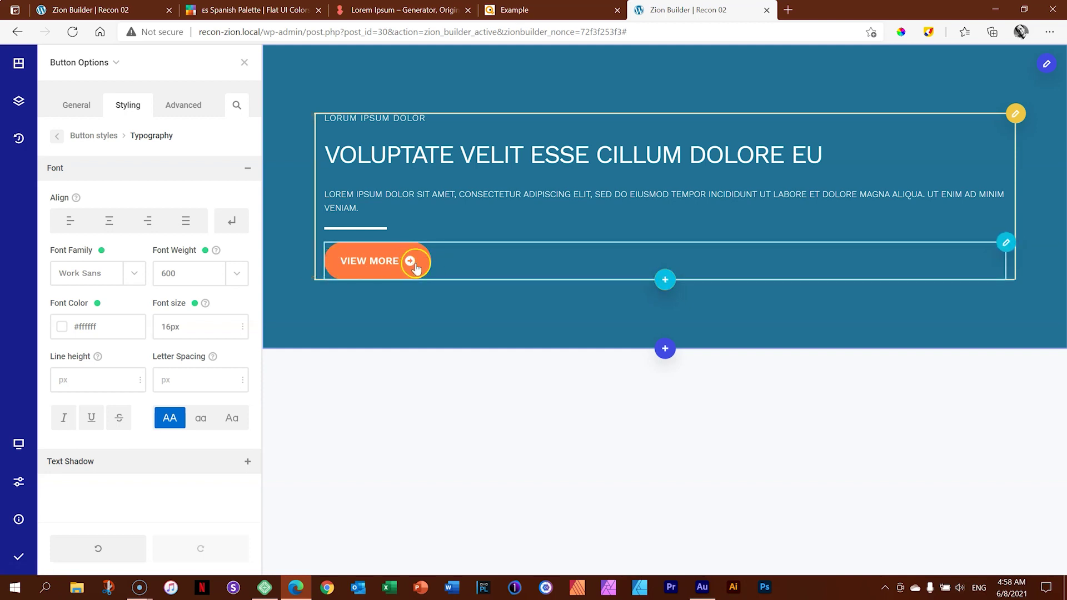
- Set the button's right and left padding to 40 px each
{"action": "left_click", "coordinate": [57, 135]}
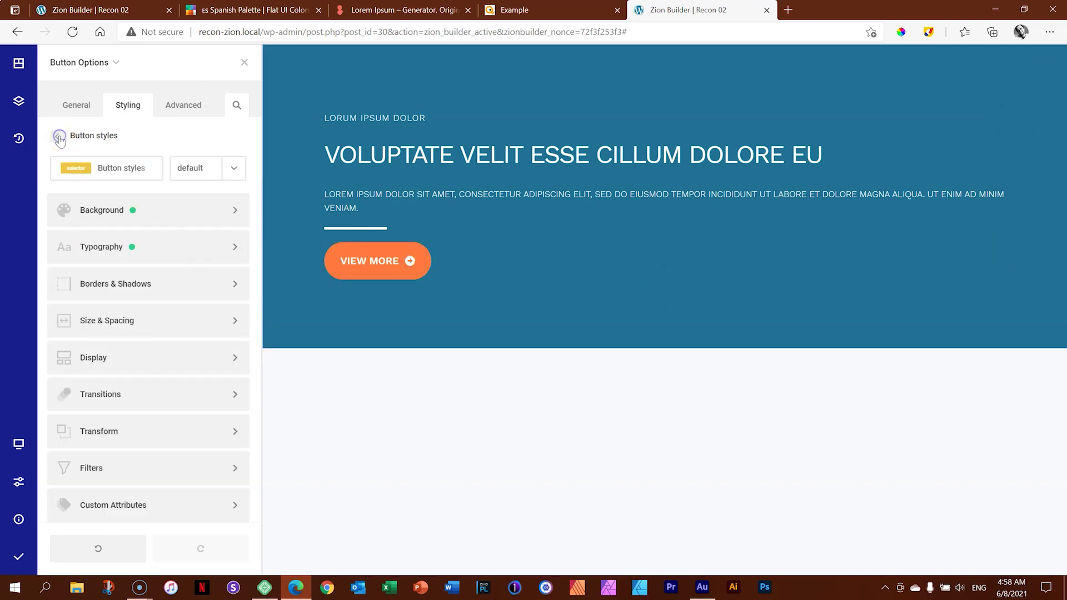
{"action": "left_click", "coordinate": [110, 320]}
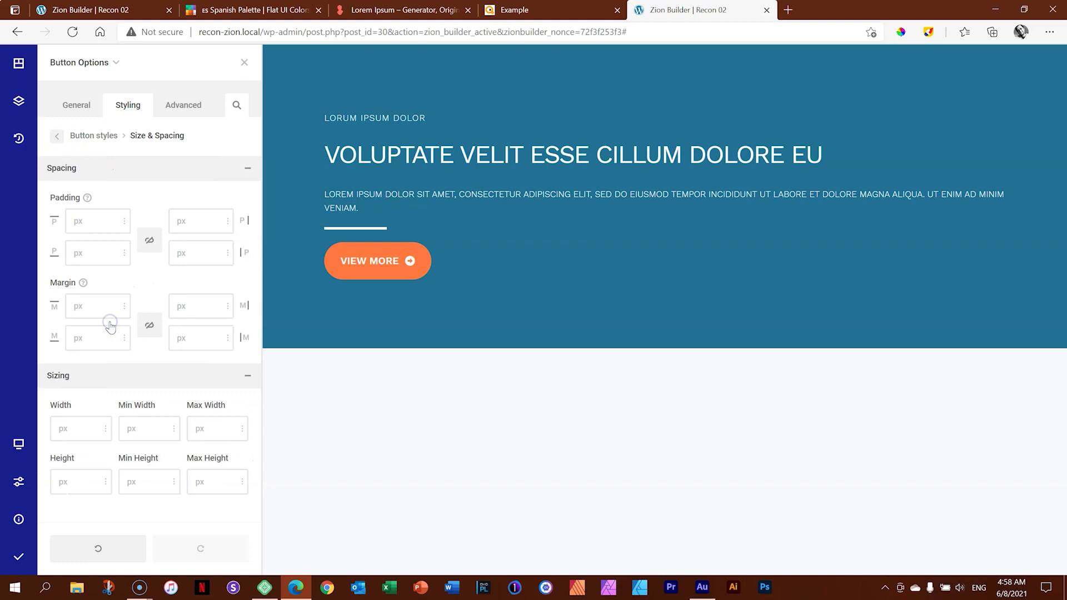
{"action": "left_click", "coordinate": [74, 197]}
{"action": "left_click", "coordinate": [197, 222]}
{"action": "type", "text": "35"}
{"action": "key", "text": "BackSpace"}
{"action": "key", "text": "BackSpace"}
{"action": "type", "text": "40"}
{"action": "left_click", "coordinate": [189, 244]}
{"action": "type", "text": "40"}
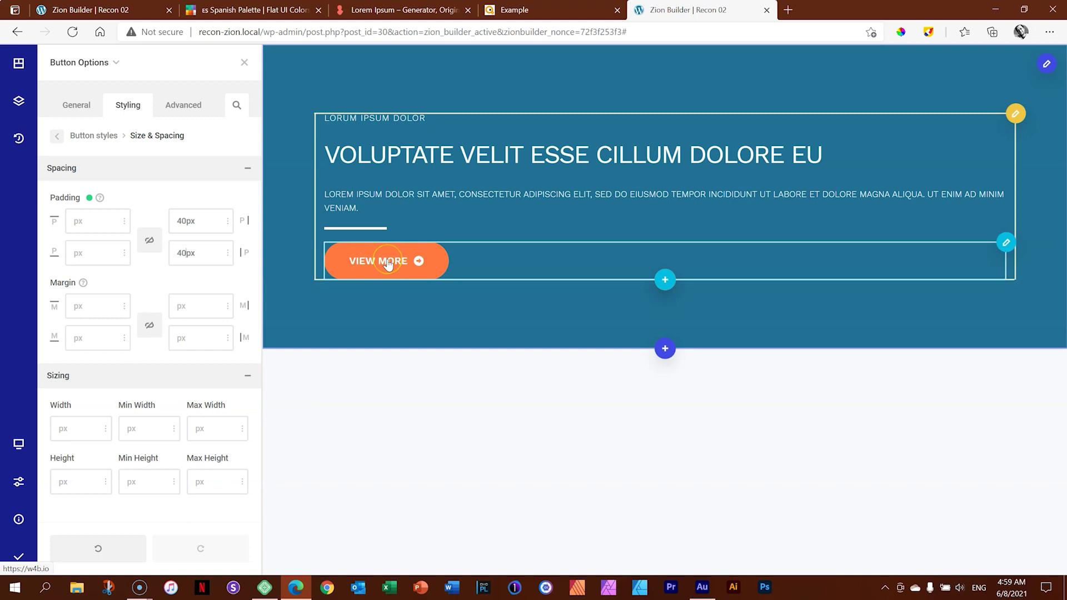
- Switch the button styles to the hover state and set its background color to #ff793f
{"action": "left_click", "coordinate": [57, 137]}
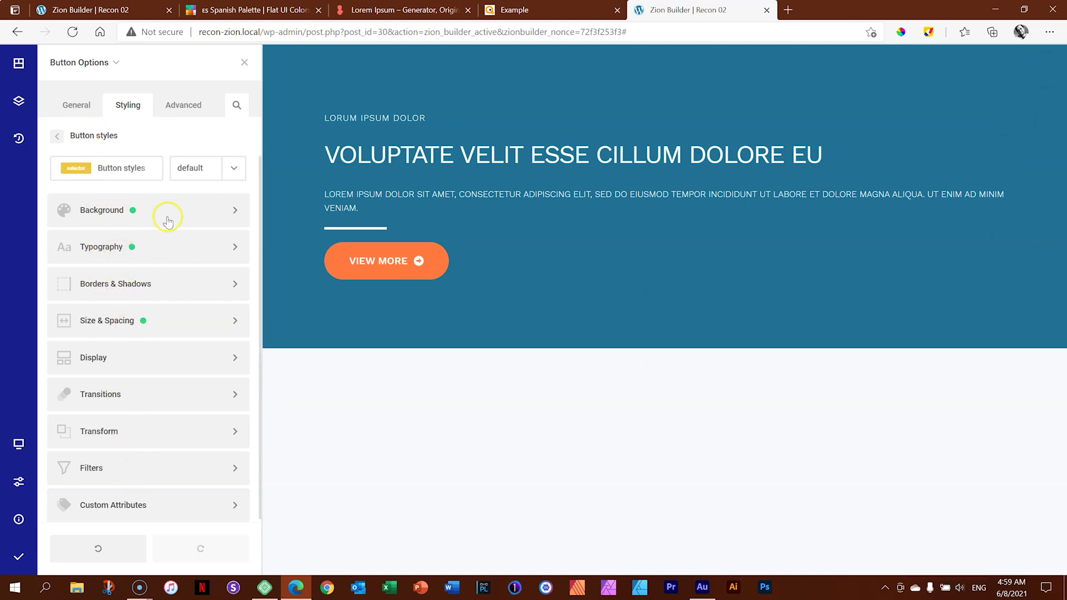
{"action": "left_click", "coordinate": [238, 167]}
{"action": "left_click", "coordinate": [193, 210]}
{"action": "left_click", "coordinate": [103, 213]}
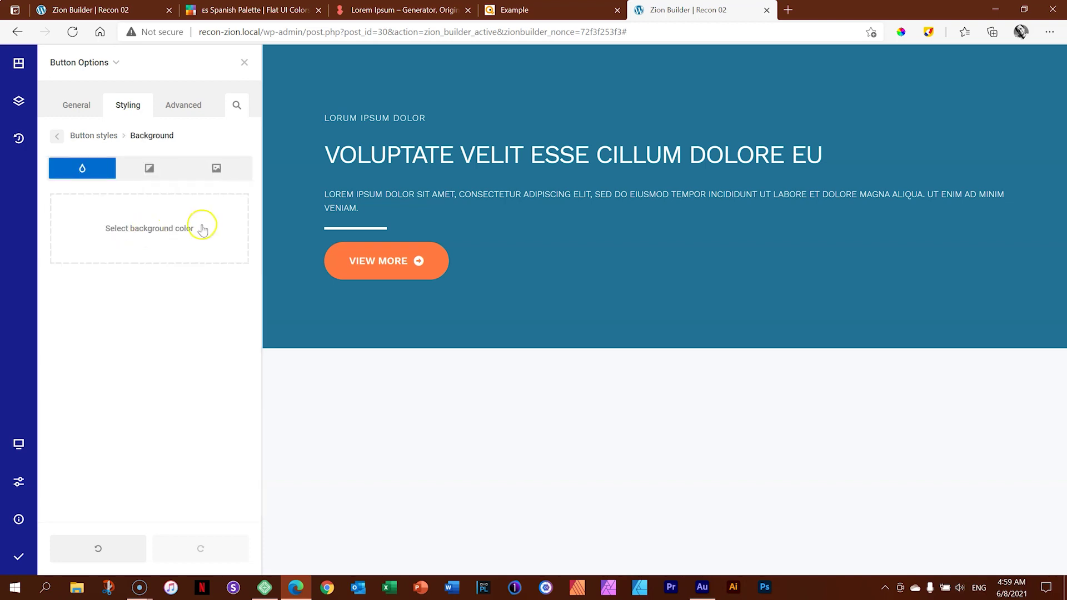
{"action": "left_click", "coordinate": [148, 227]}
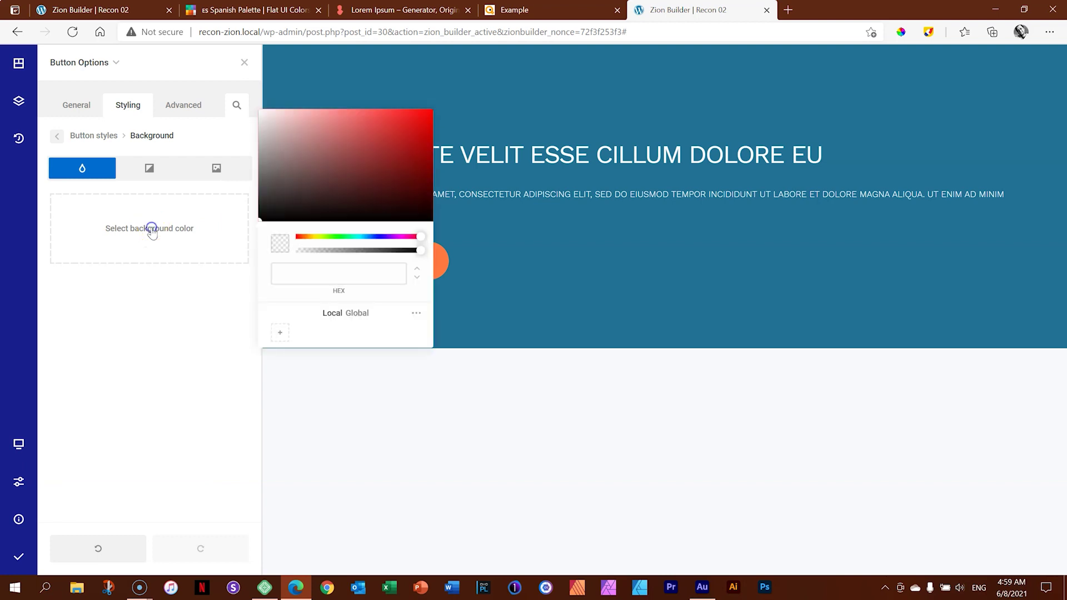
{"action": "left_click", "coordinate": [336, 275]}
{"action": "type", "text": "#ff793f"}
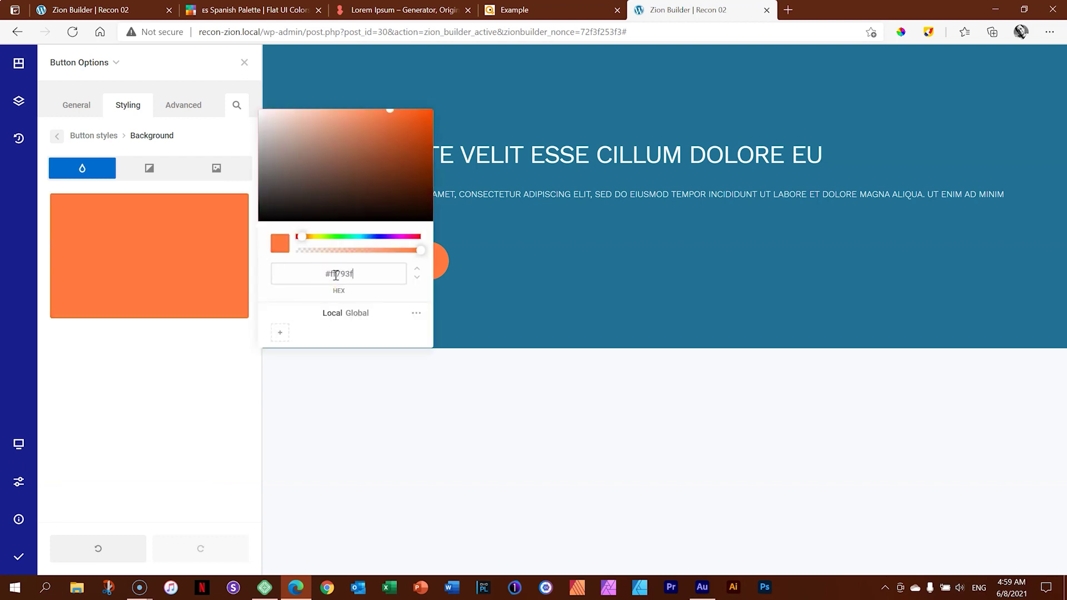
- Try a lower opacity for the button's hover background color, then restore full opacity
{"action": "left_click_drag", "start_coordinate": [420, 251], "coordinate": [415, 252]}
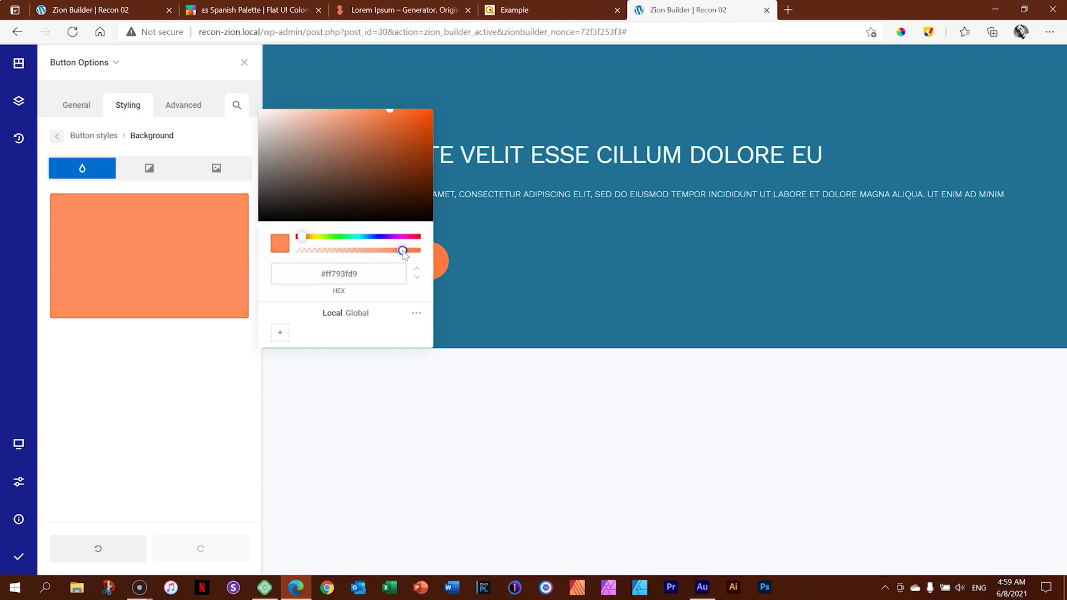
{"action": "left_click_drag", "start_coordinate": [402, 251], "coordinate": [424, 251]}
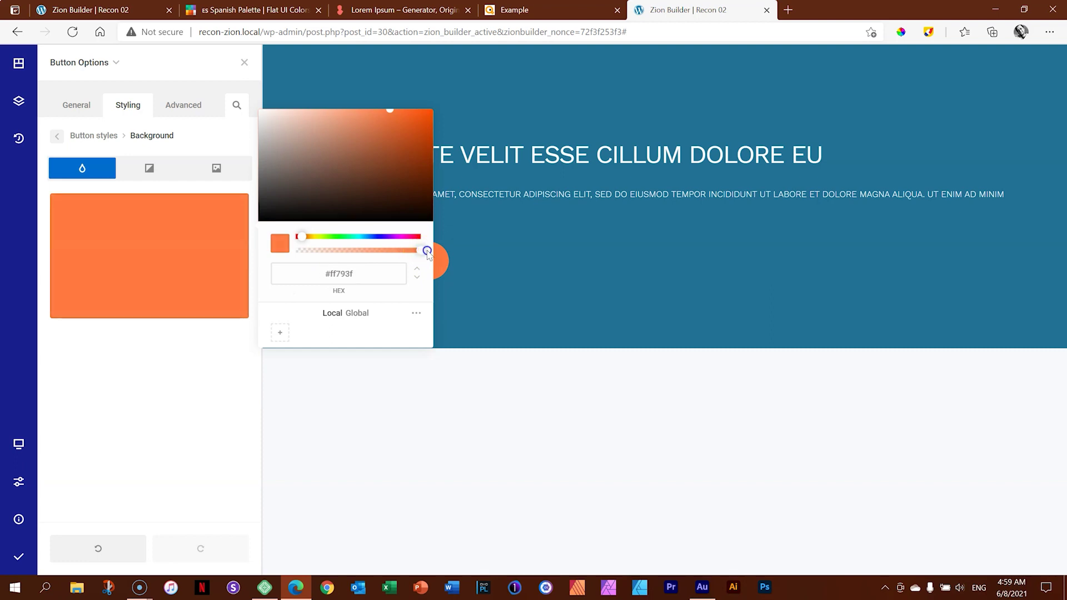
{"action": "left_click_drag", "start_coordinate": [429, 251], "coordinate": [331, 255]}
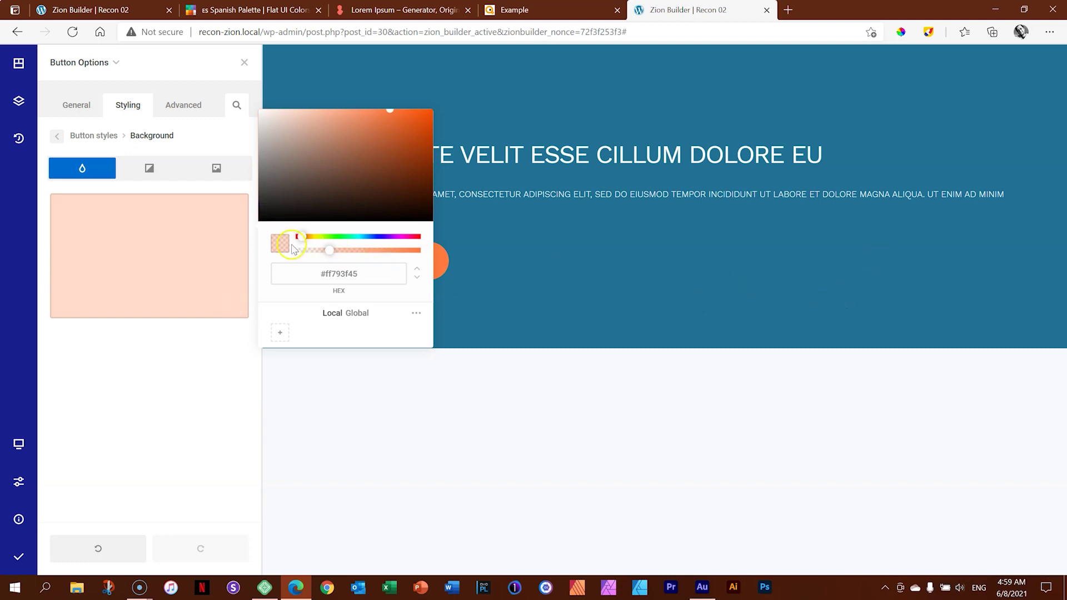
{"action": "left_click_drag", "start_coordinate": [335, 253], "coordinate": [428, 251]}
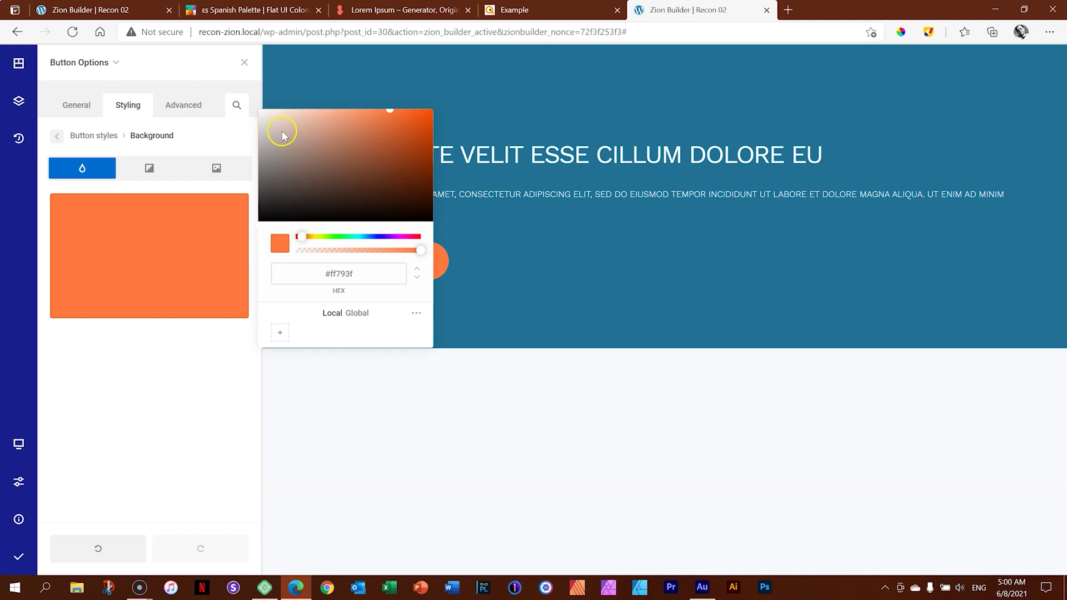
- Lighten the button's hover background color to the pale orange #ffb698
{"action": "left_click", "coordinate": [386, 107]}
{"action": "left_click_drag", "start_coordinate": [379, 109], "coordinate": [329, 109]}
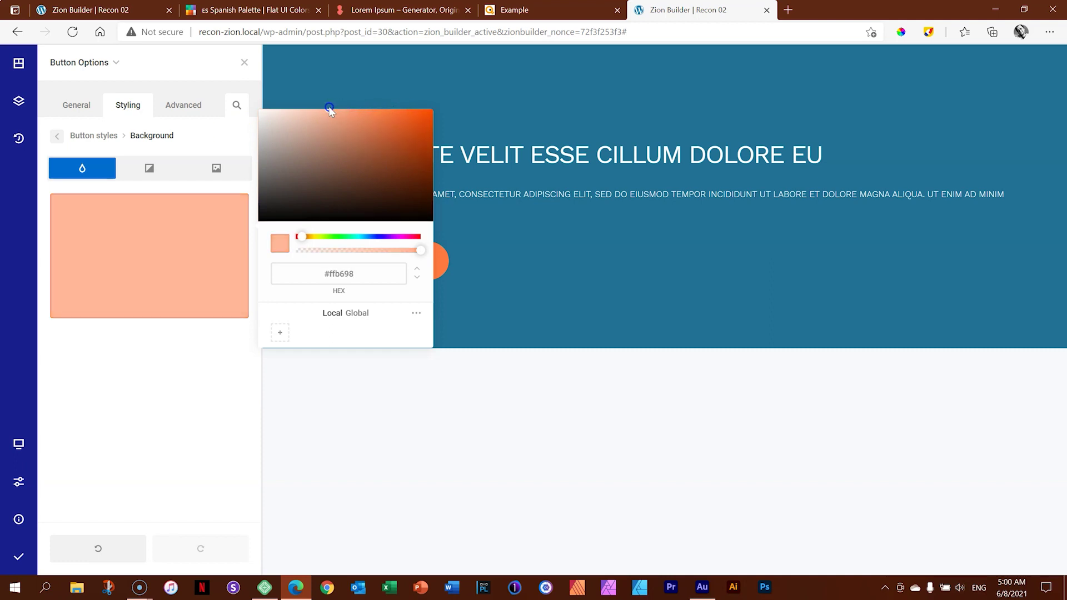
{"action": "left_click", "coordinate": [195, 352]}
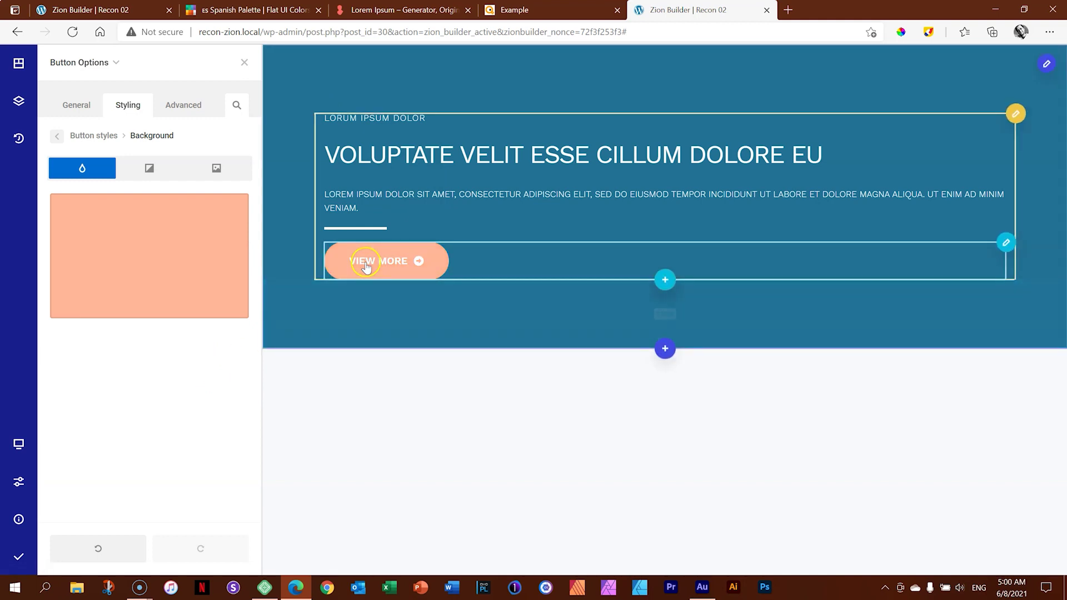
- Add a Rotate transform to the button's hover state with Rotate Y at -6deg
{"action": "left_click", "coordinate": [57, 137]}
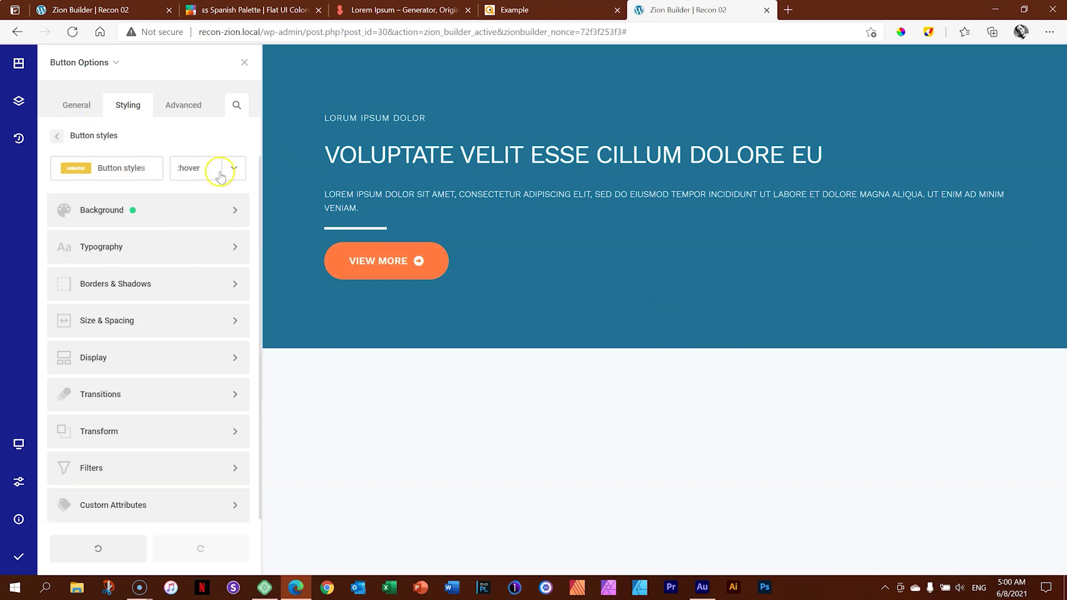
{"action": "left_click", "coordinate": [100, 431]}
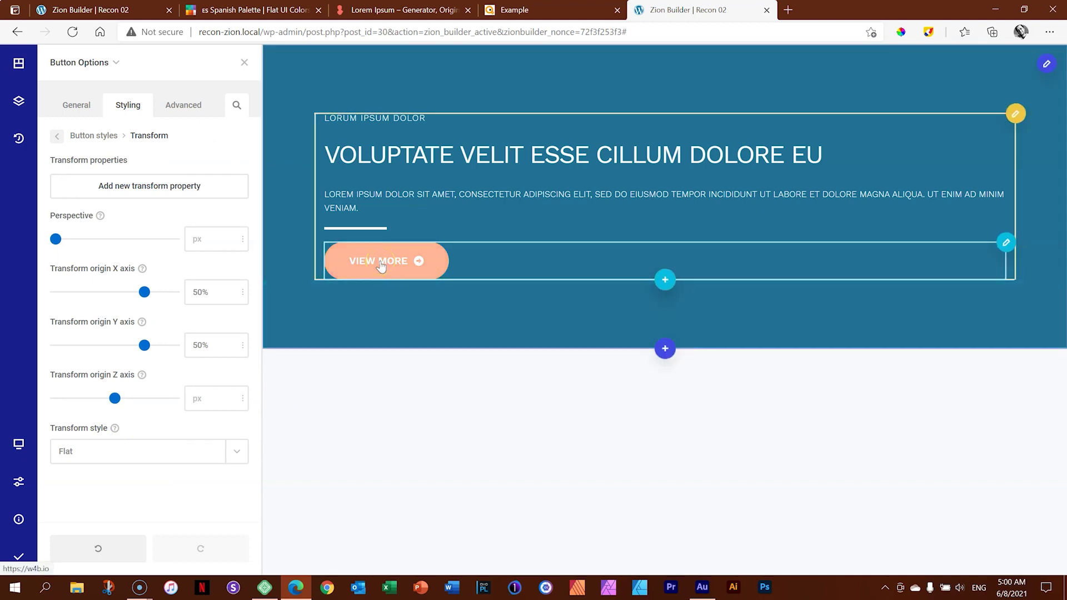
{"action": "left_click", "coordinate": [137, 192]}
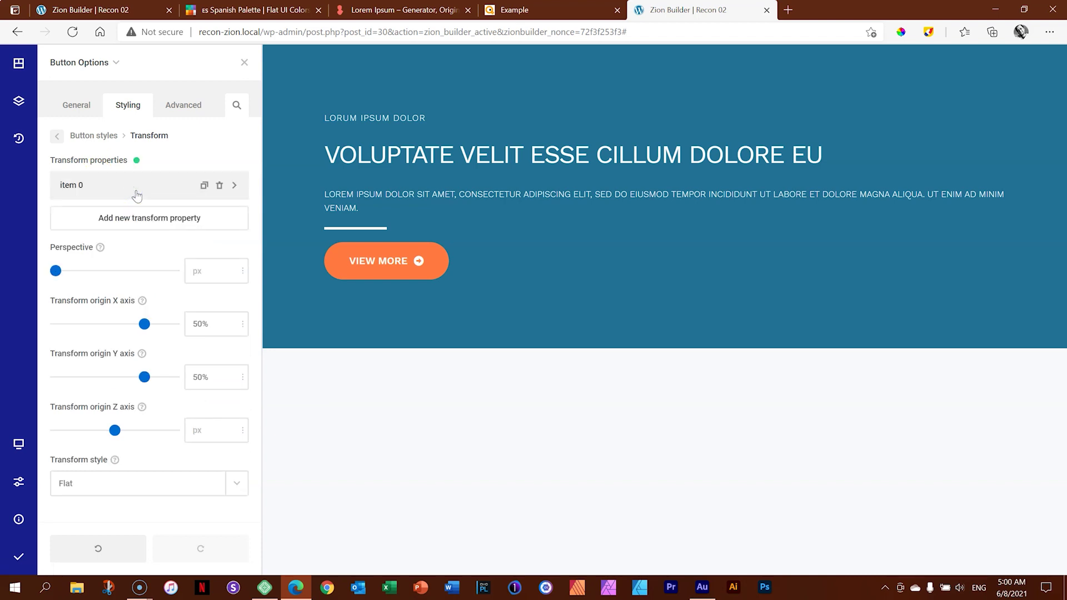
{"action": "left_click", "coordinate": [144, 184]}
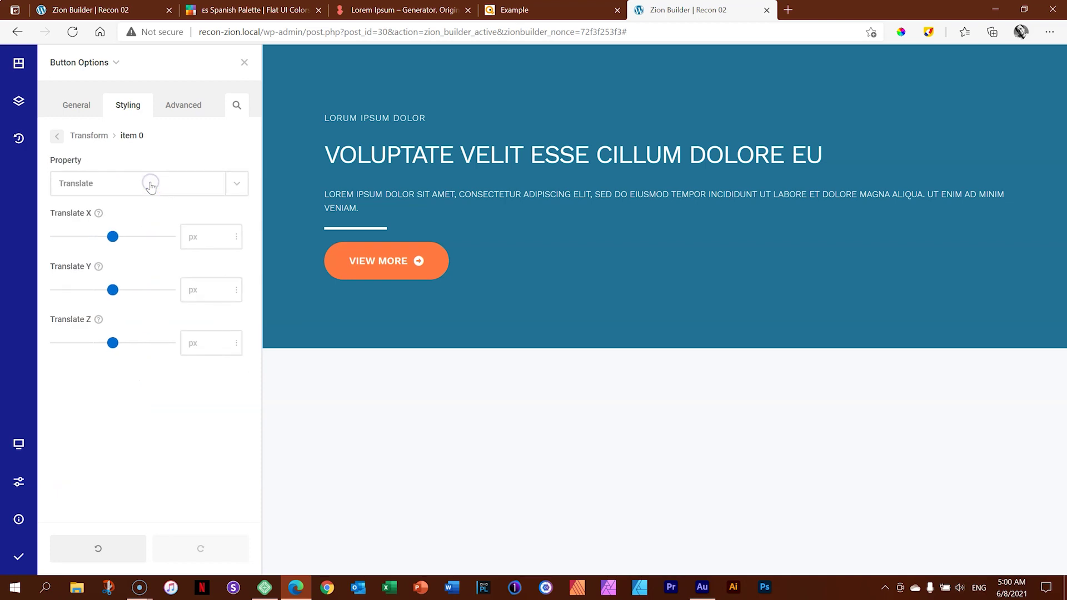
{"action": "left_click", "coordinate": [232, 184]}
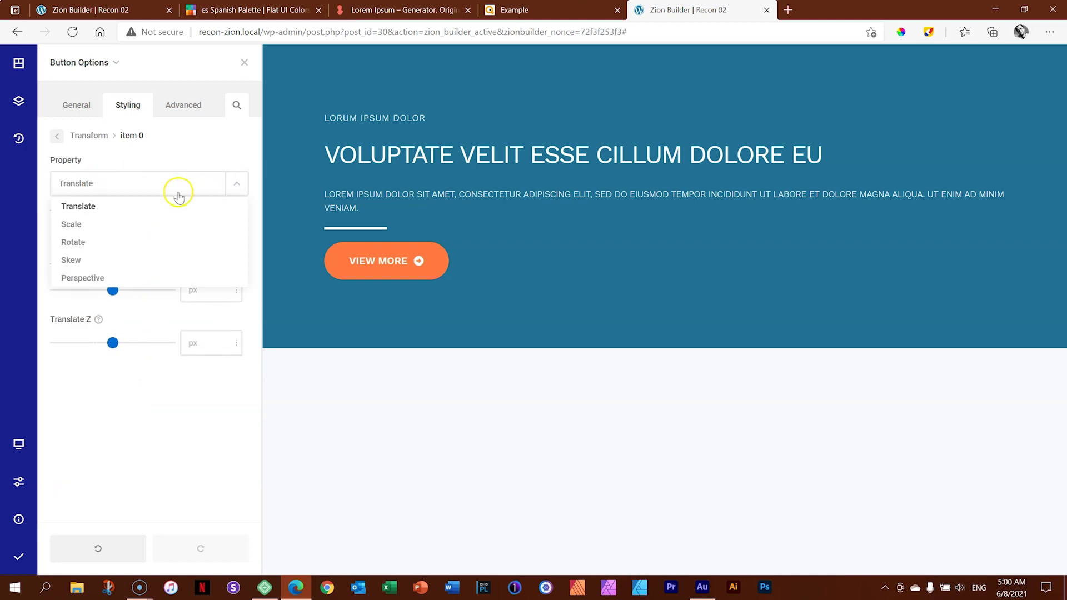
{"action": "left_click", "coordinate": [79, 244]}
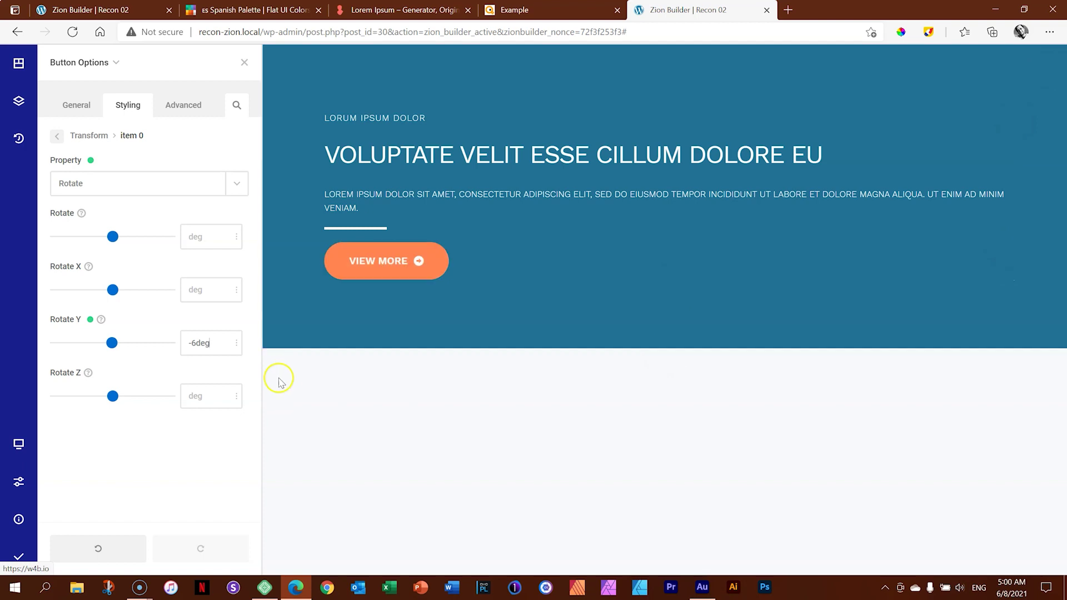
- Save the page, switch the button styles back to the default state and view the post in the browser
{"action": "left_click", "coordinate": [18, 558]}
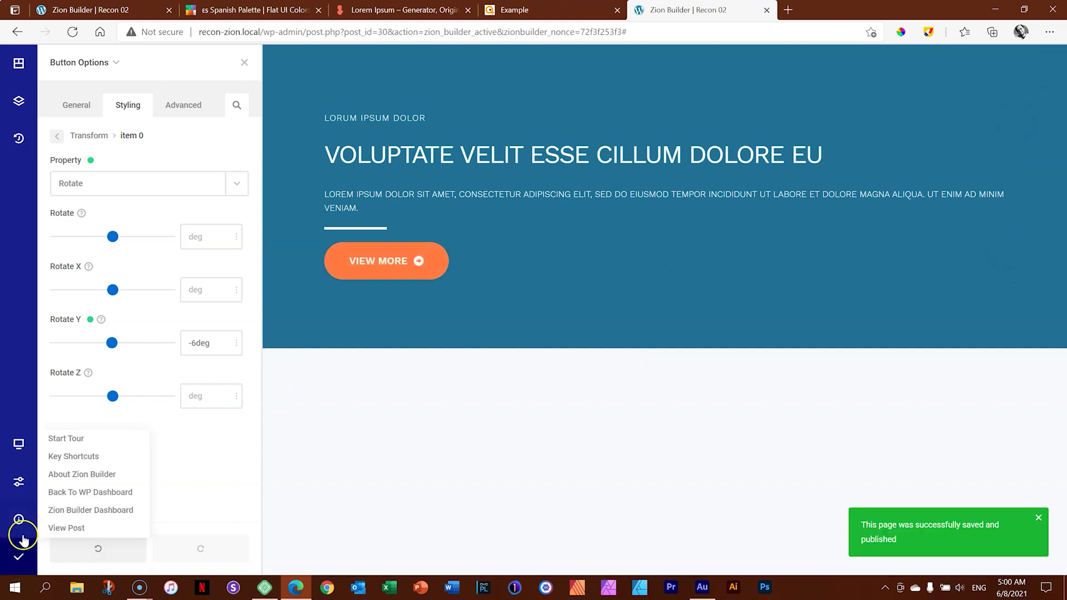
{"action": "left_click", "coordinate": [59, 137]}
{"action": "left_click", "coordinate": [58, 136]}
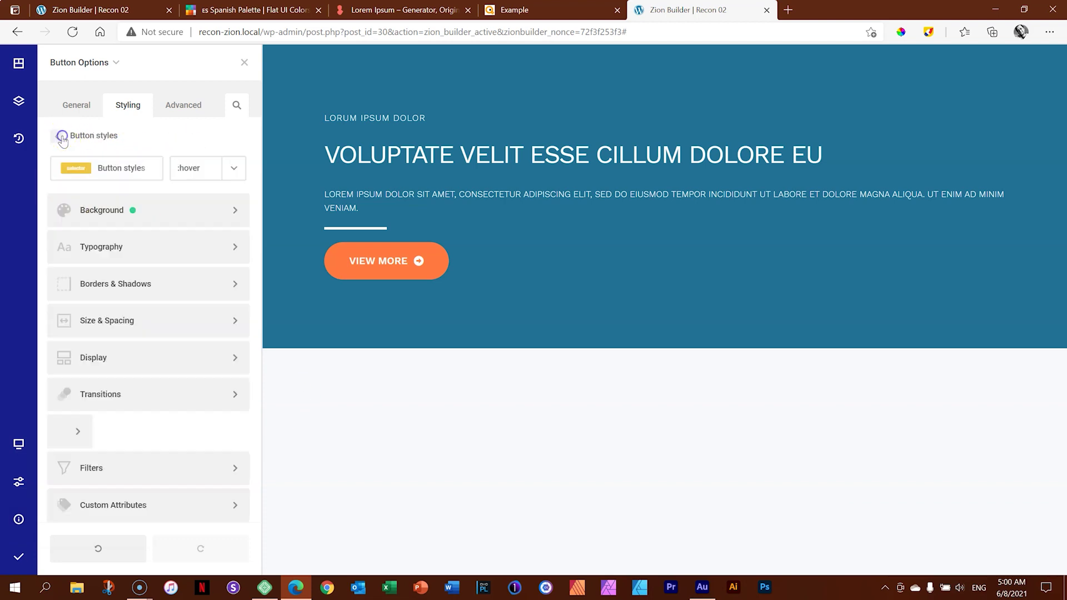
{"action": "left_click", "coordinate": [234, 168]}
{"action": "left_click", "coordinate": [189, 191]}
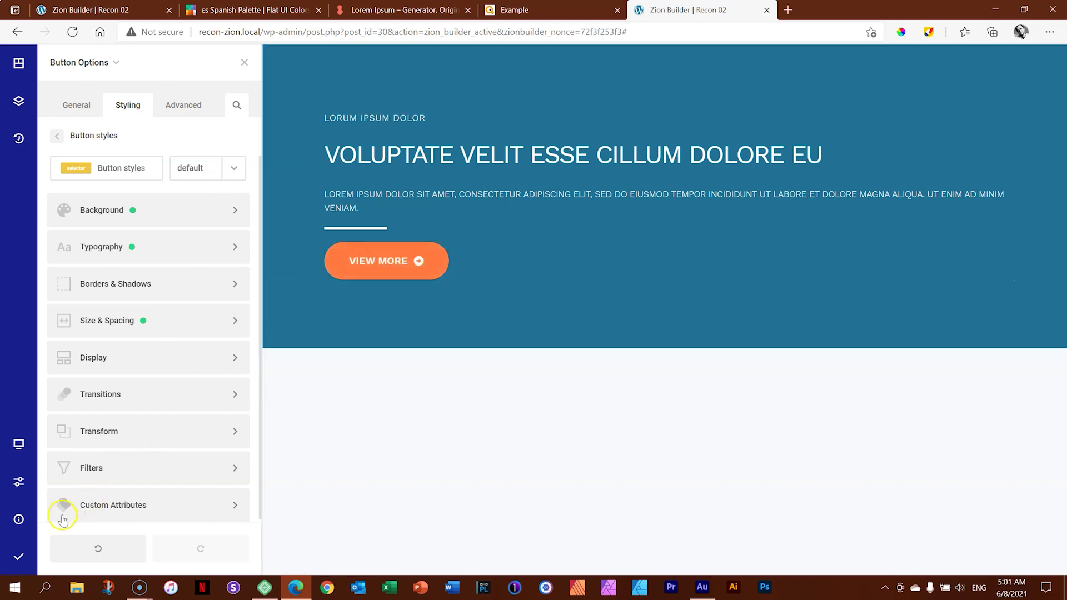
{"action": "left_click", "coordinate": [19, 520]}
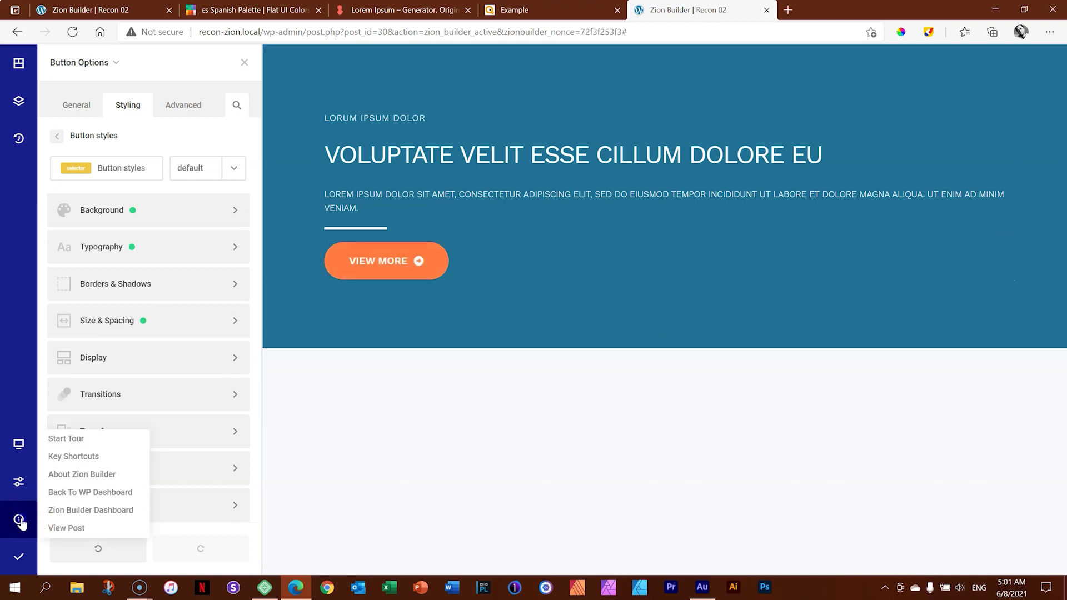
{"action": "left_click", "coordinate": [70, 529]}
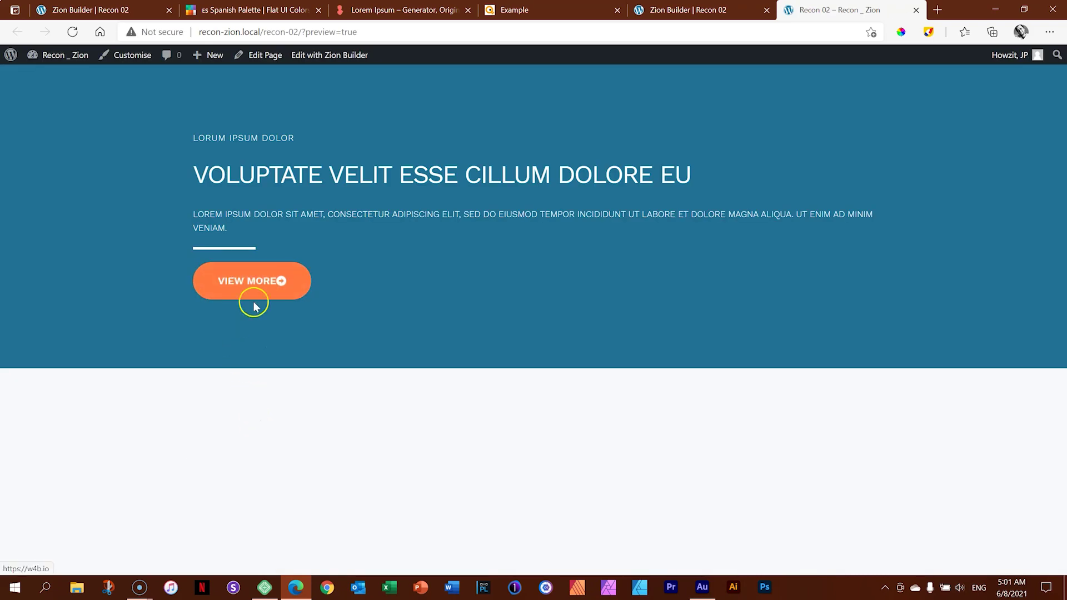
- Back in the builder, clear the button's hover transform properties and add a new property of type Rotate
{"action": "left_click", "coordinate": [673, 10]}
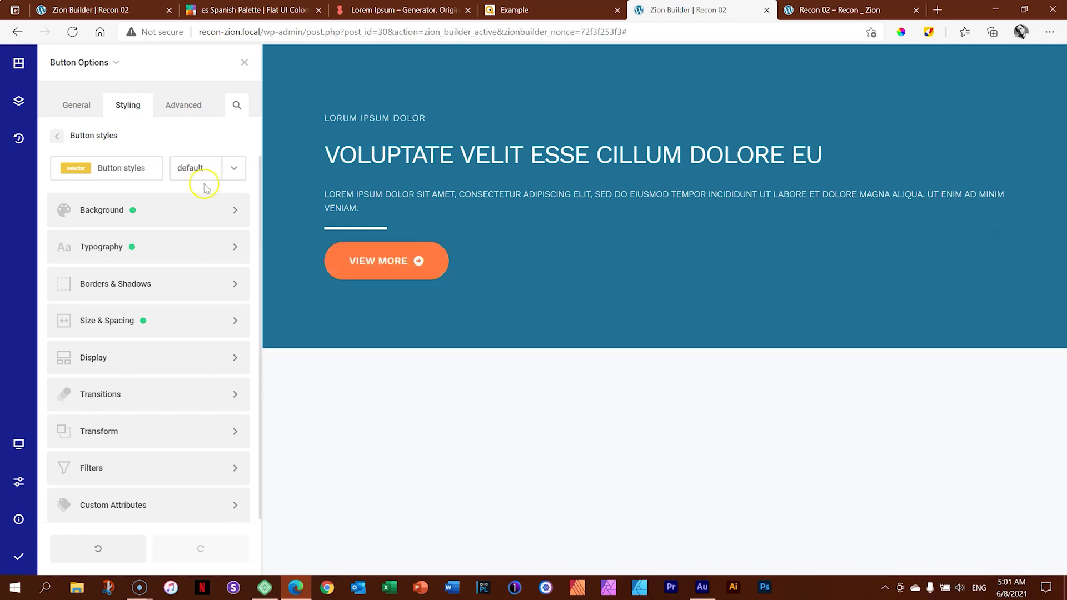
{"action": "left_click", "coordinate": [232, 168]}
{"action": "left_click", "coordinate": [213, 210]}
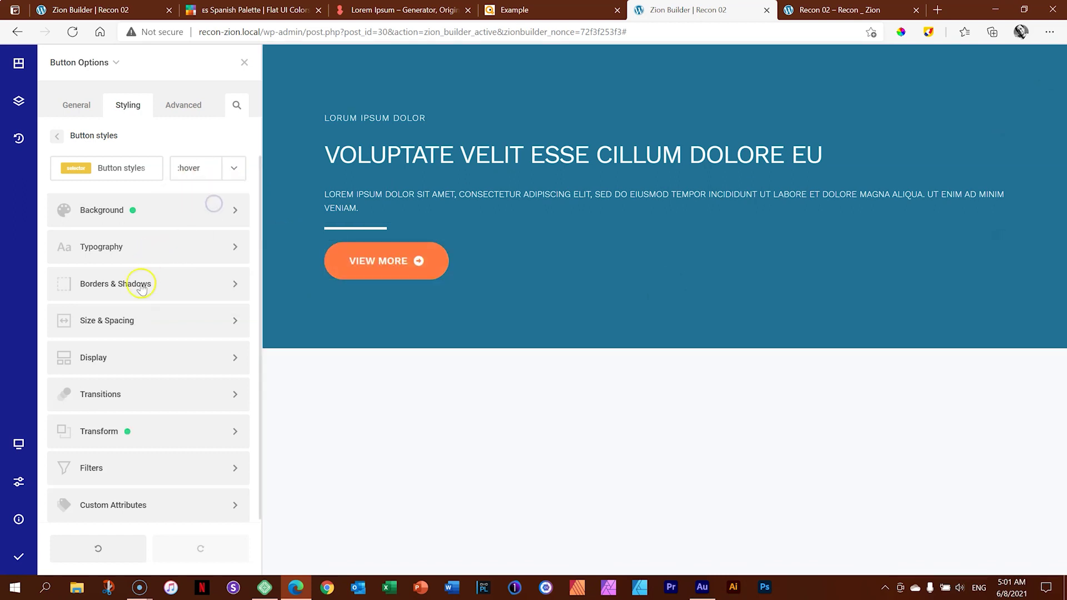
{"action": "left_click", "coordinate": [120, 432]}
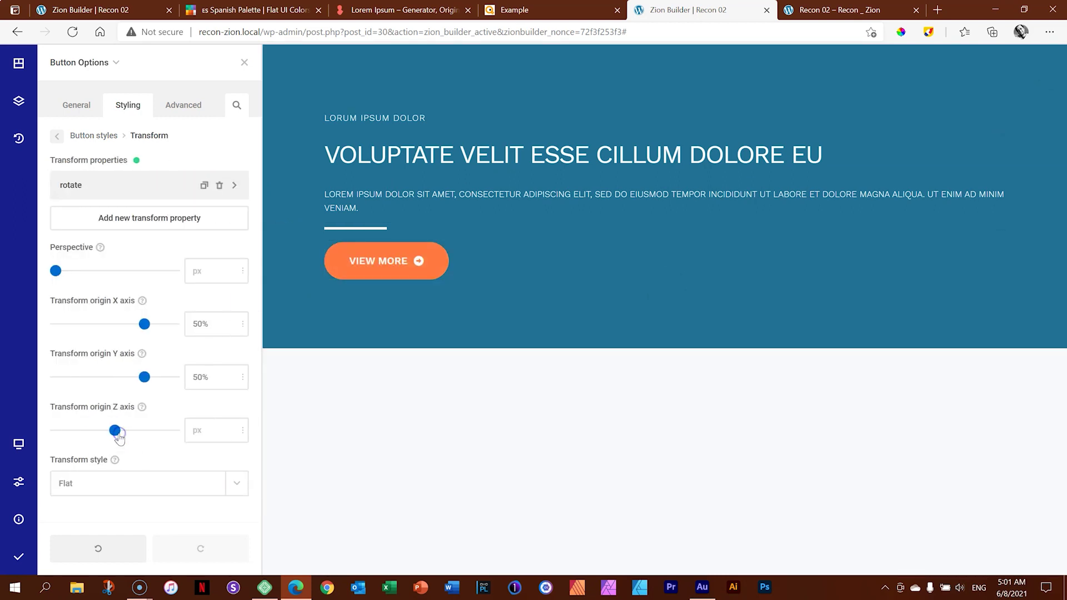
{"action": "left_click", "coordinate": [137, 160]}
{"action": "left_click", "coordinate": [135, 189]}
{"action": "left_click", "coordinate": [133, 193]}
{"action": "left_click", "coordinate": [102, 183]}
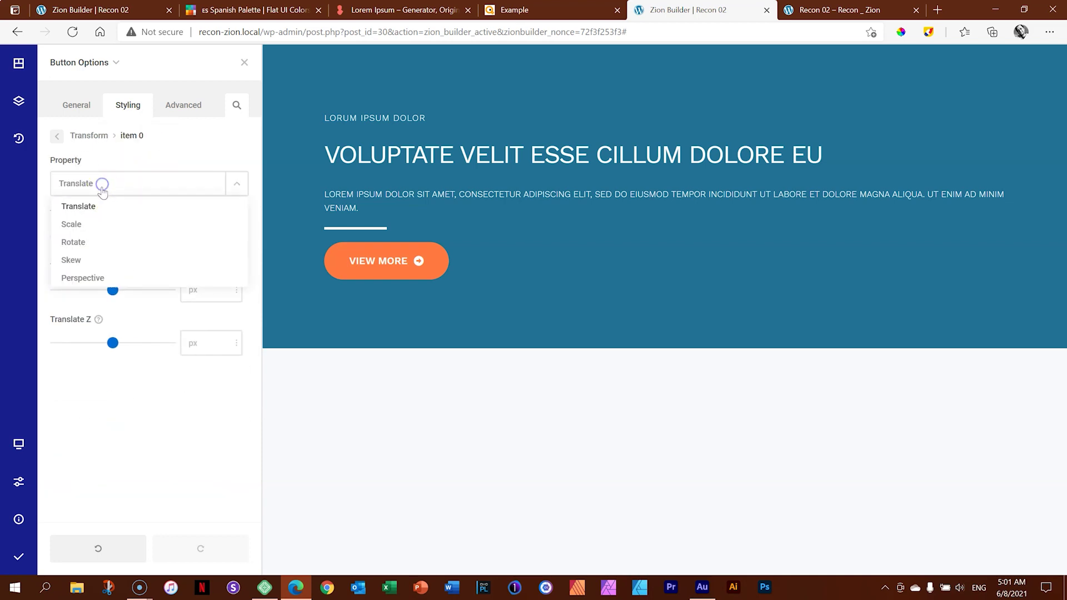
{"action": "left_click", "coordinate": [102, 243]}
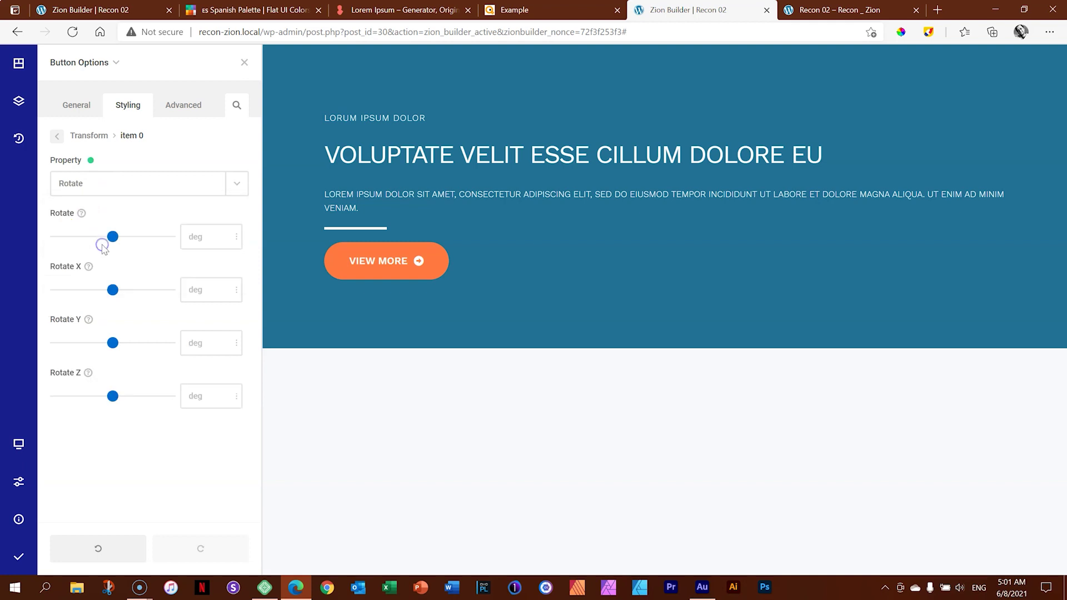
- Try a general Rotate value of -7deg on the hovered button, then clear it
{"action": "left_click", "coordinate": [204, 235]}
{"action": "type", "text": "-2"}
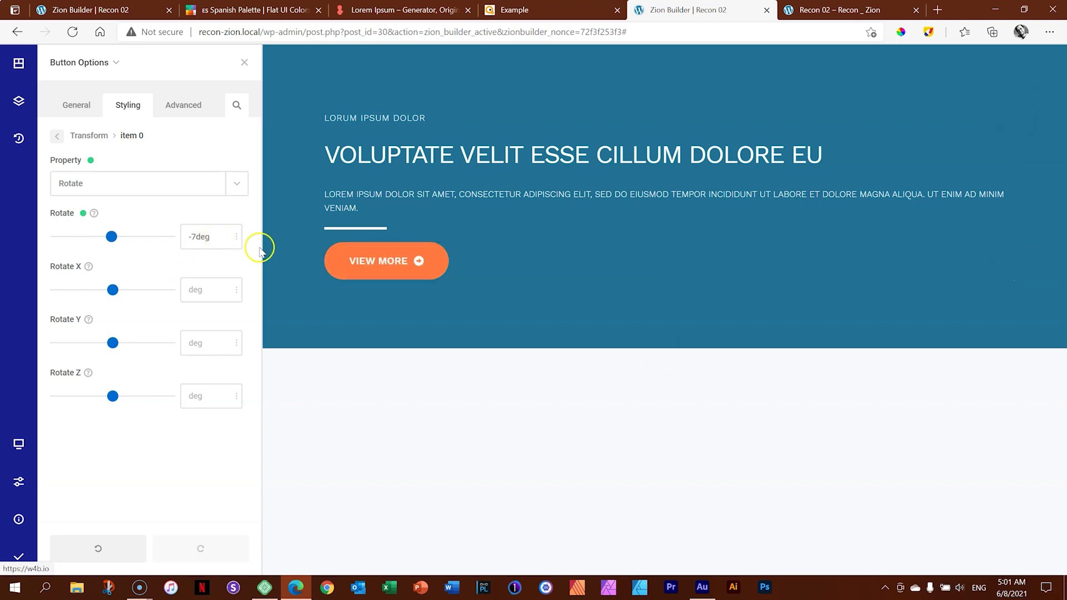
{"action": "left_click", "coordinate": [83, 213]}
- Try a Rotate X value of 34deg on the hovered button, then clear it
{"action": "left_click", "coordinate": [207, 290]}
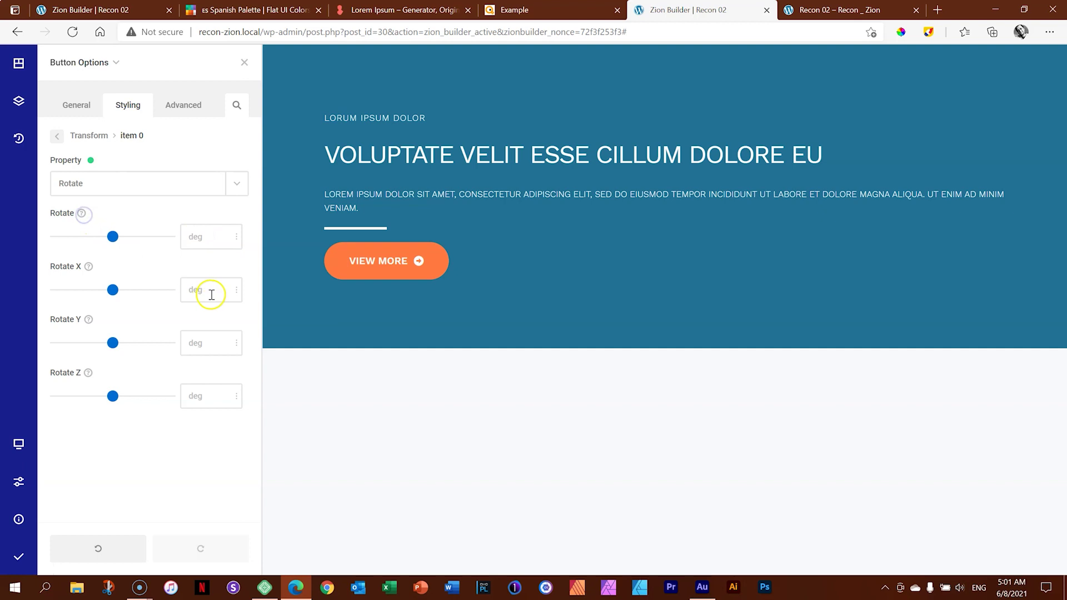
{"action": "left_click_drag", "start_coordinate": [205, 287], "coordinate": [206, 265]}
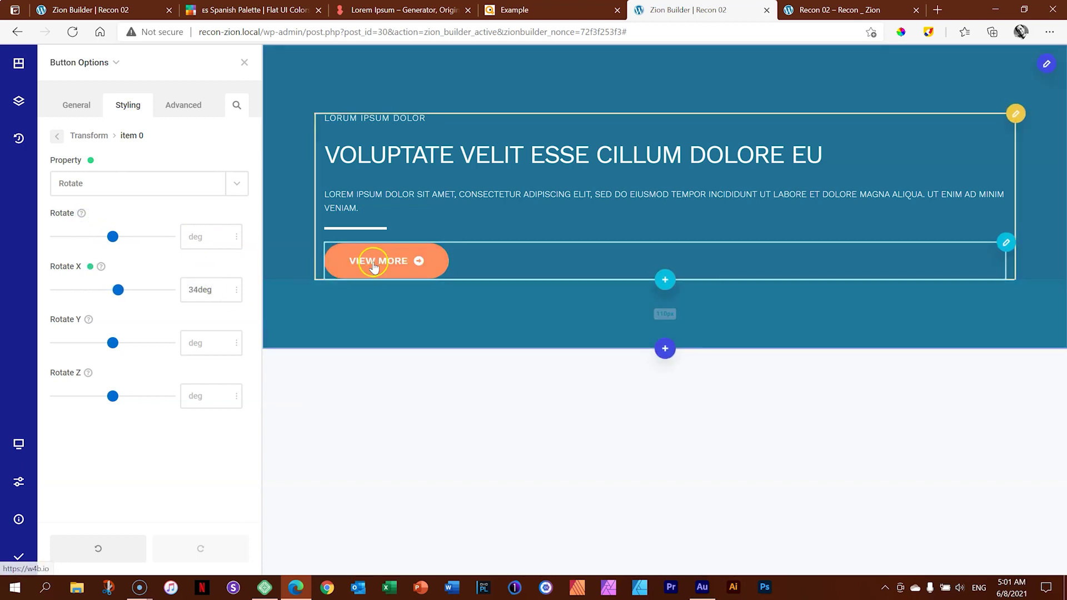
{"action": "left_click", "coordinate": [90, 266]}
- Try Rotate Y values of 89deg and -132deg on the hovered button, then clear the setting
{"action": "left_click_drag", "start_coordinate": [201, 341], "coordinate": [202, 283]}
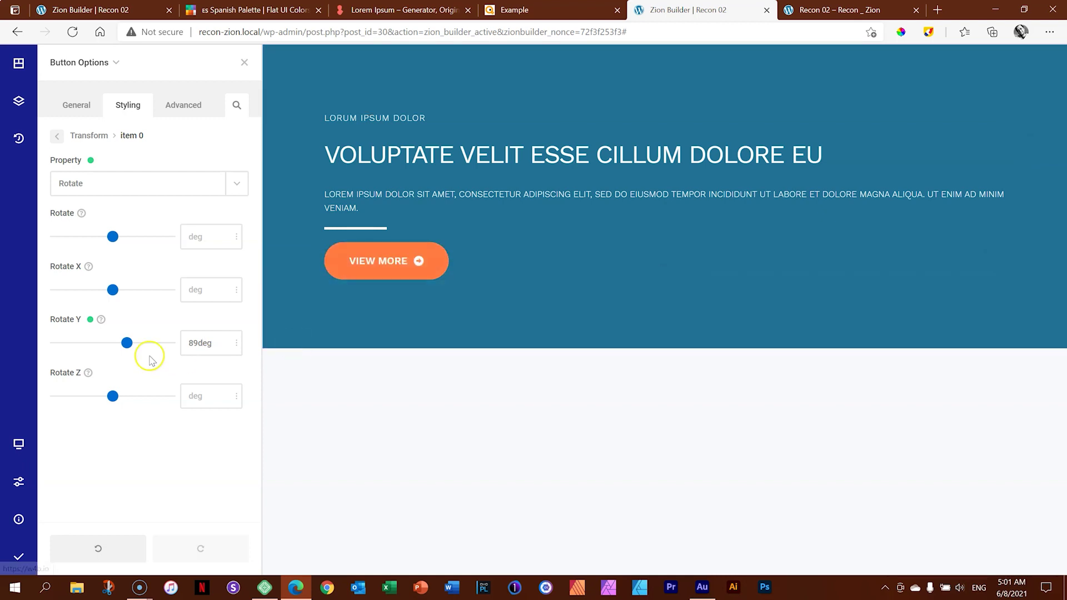
{"action": "left_click_drag", "start_coordinate": [209, 340], "coordinate": [207, 476]}
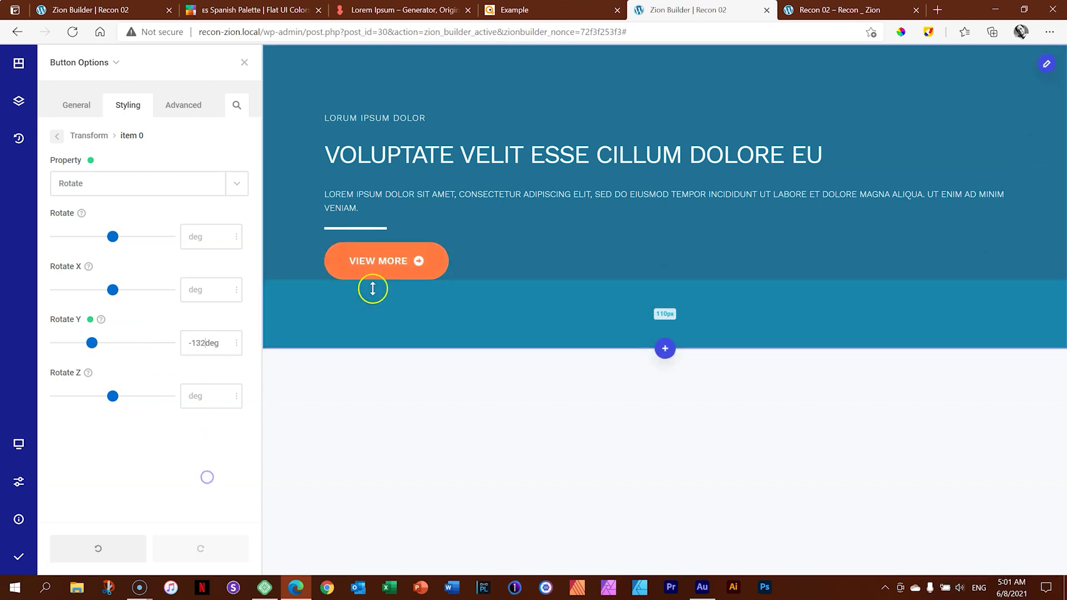
{"action": "left_click_drag", "start_coordinate": [206, 338], "coordinate": [117, 333]}
{"action": "left_click", "coordinate": [90, 319]}
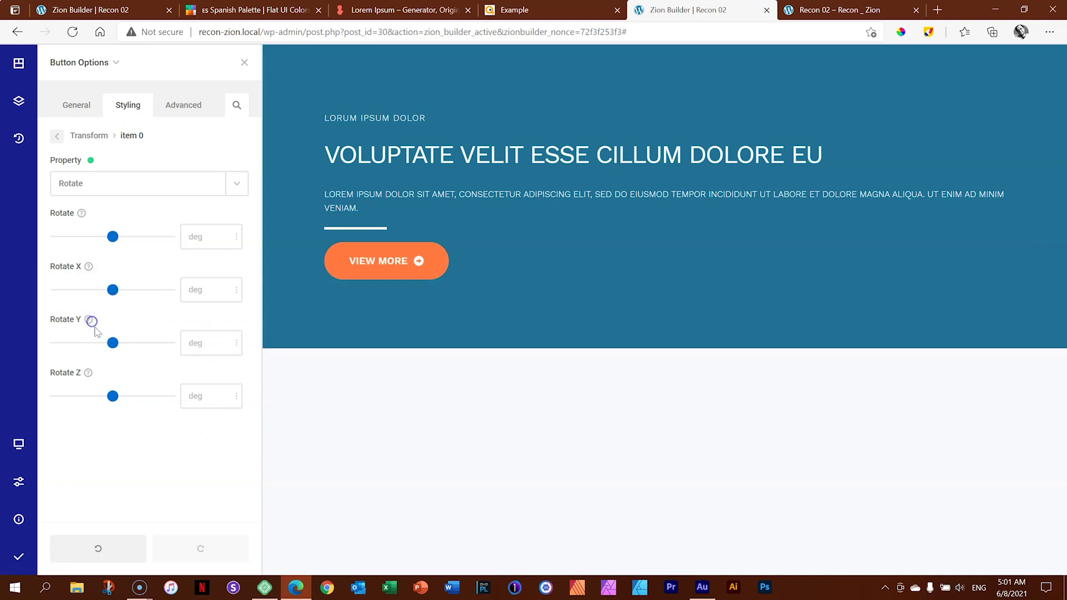
- Set the hovered button's Rotate Z to -5deg after testing 47deg and -25deg
{"action": "left_click_drag", "start_coordinate": [217, 400], "coordinate": [217, 374]}
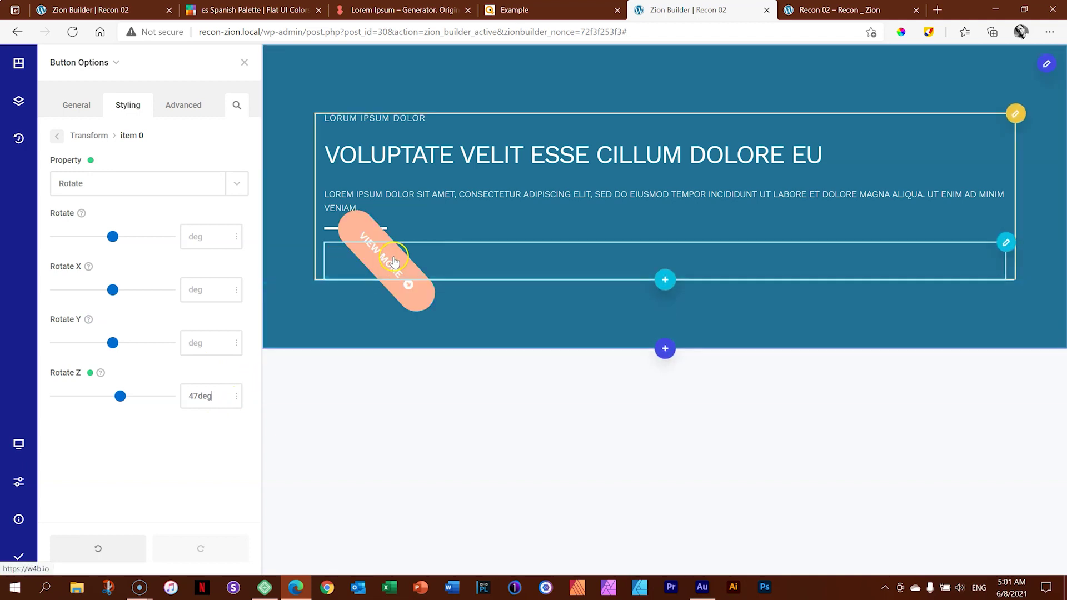
{"action": "left_click_drag", "start_coordinate": [216, 395], "coordinate": [217, 444]}
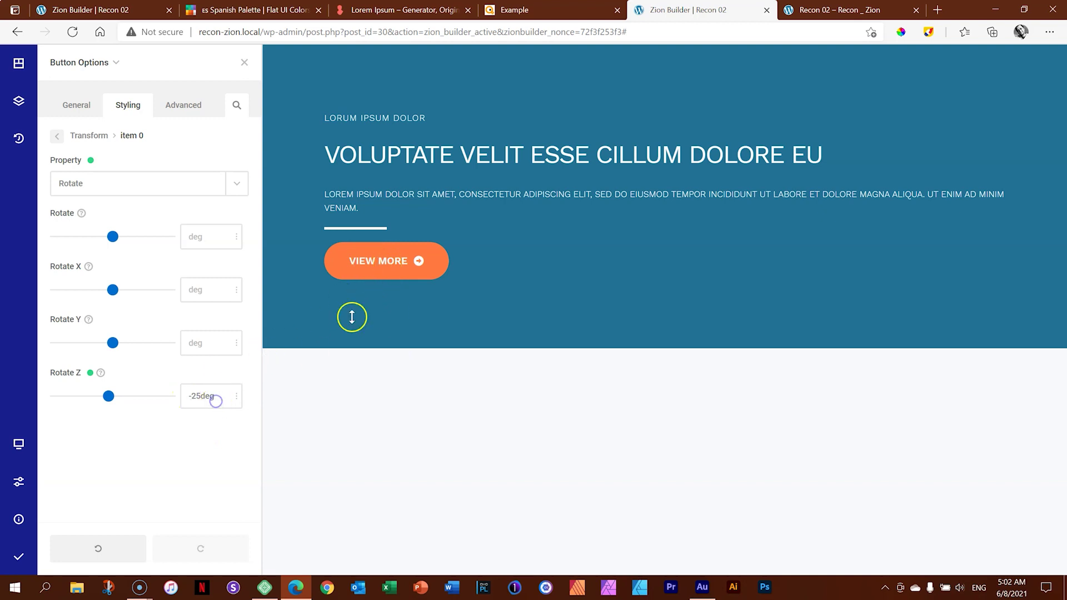
{"action": "left_click_drag", "start_coordinate": [213, 397], "coordinate": [213, 391]}
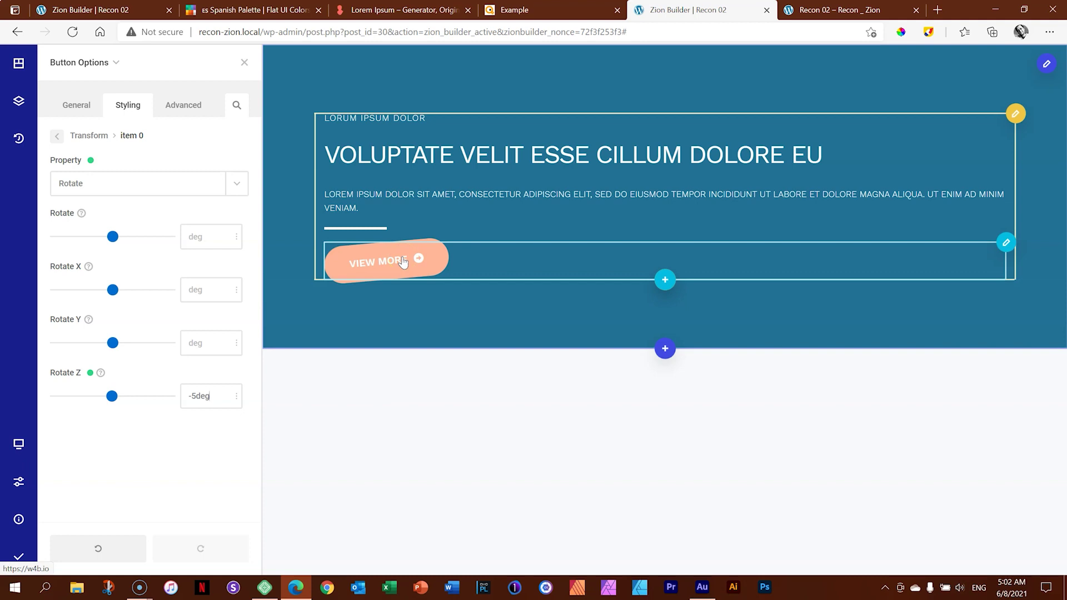
- Set the transition duration of the button's hover style to 200 ms, after trying 2000 ms
{"action": "left_click", "coordinate": [58, 135]}
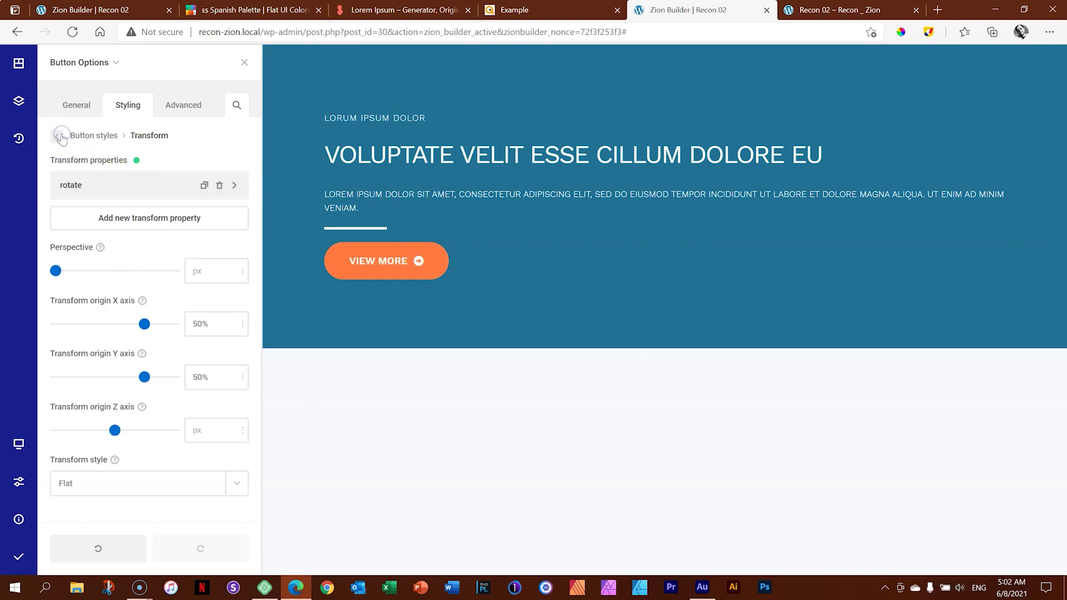
{"action": "left_click", "coordinate": [59, 136]}
{"action": "left_click", "coordinate": [111, 396]}
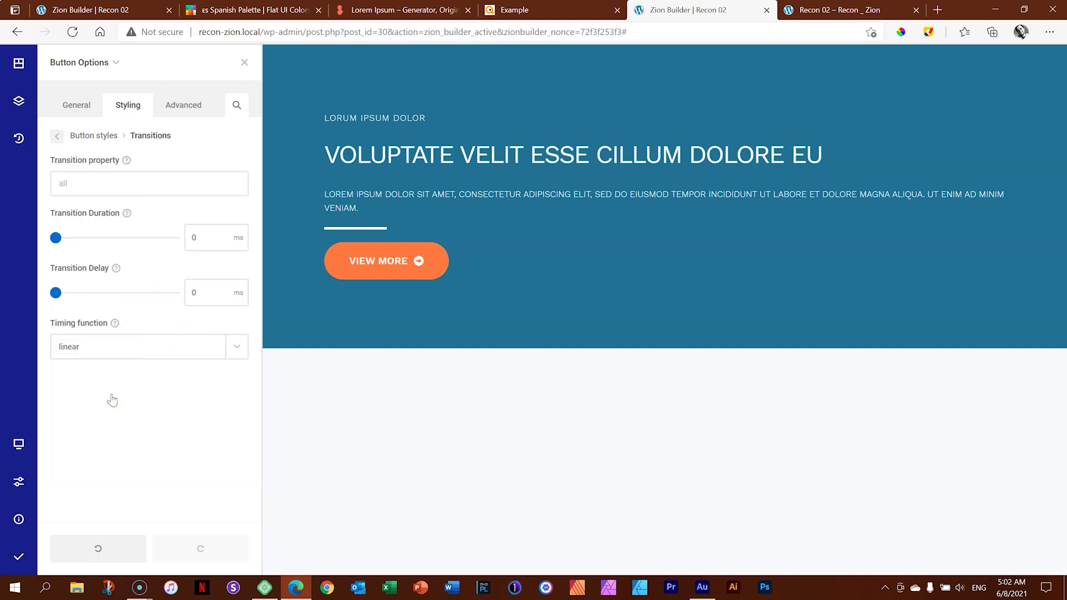
{"action": "left_click", "coordinate": [124, 400]}
{"action": "left_click_drag", "start_coordinate": [56, 237], "coordinate": [67, 240]}
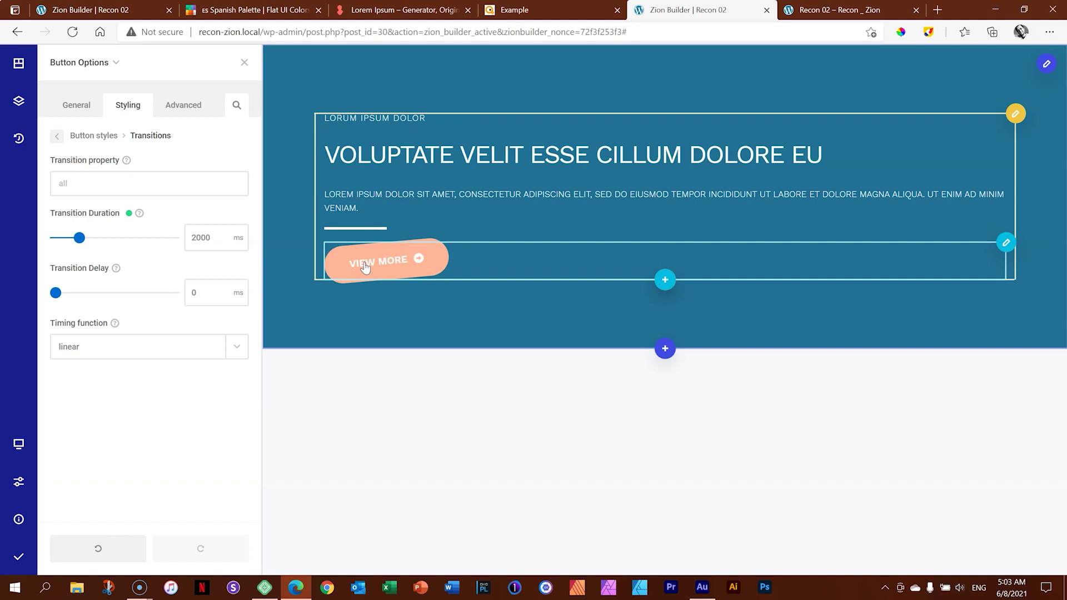
{"action": "left_click_drag", "start_coordinate": [79, 238], "coordinate": [71, 242]}
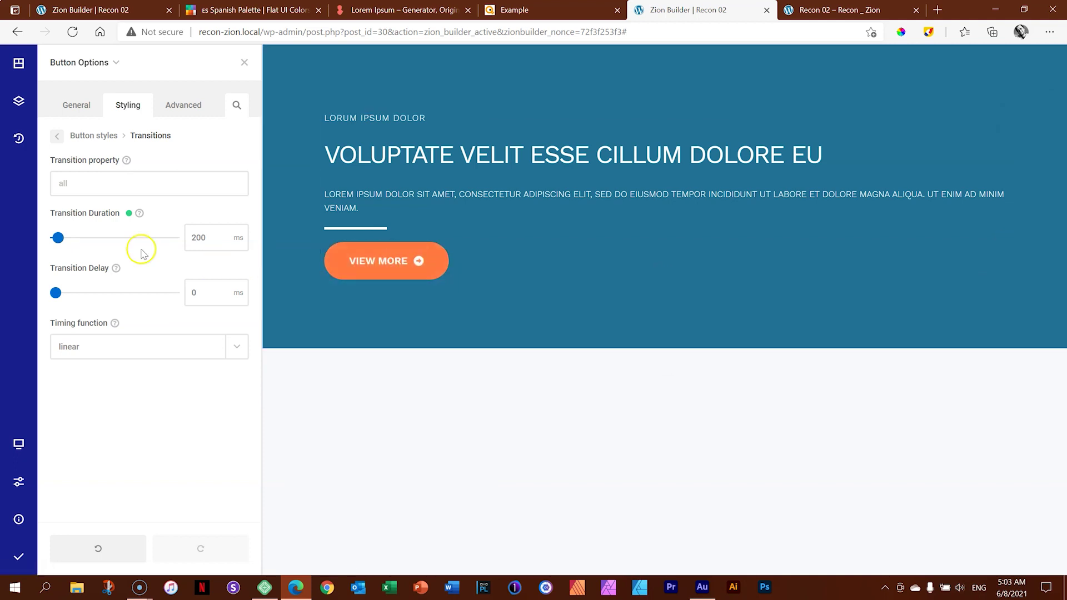
- Return the button styles to the default state and close the button options
{"action": "left_click", "coordinate": [56, 136]}
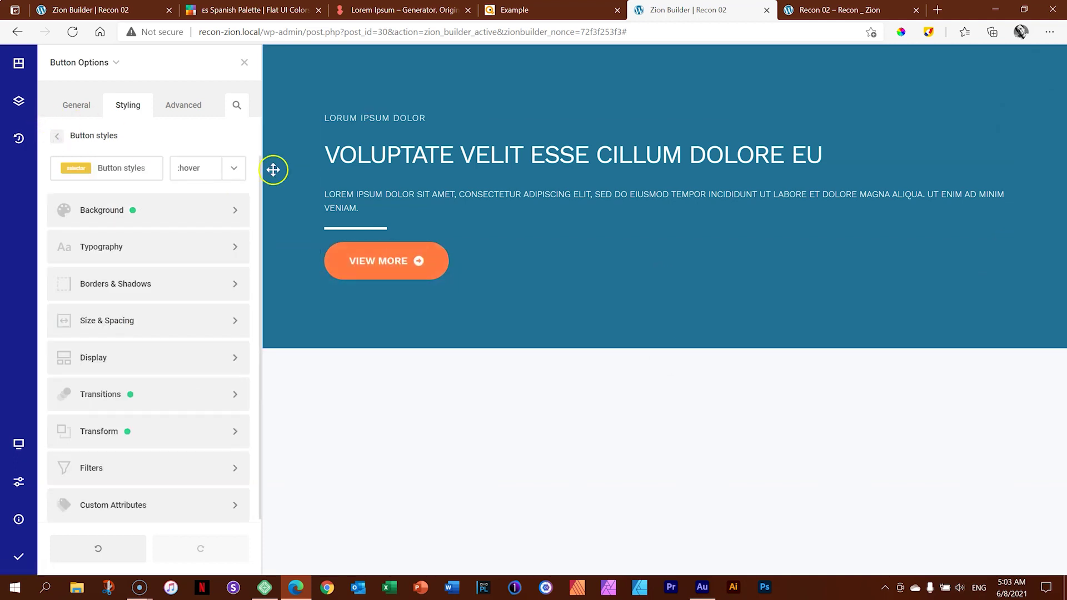
{"action": "left_click", "coordinate": [243, 177]}
{"action": "left_click", "coordinate": [208, 188]}
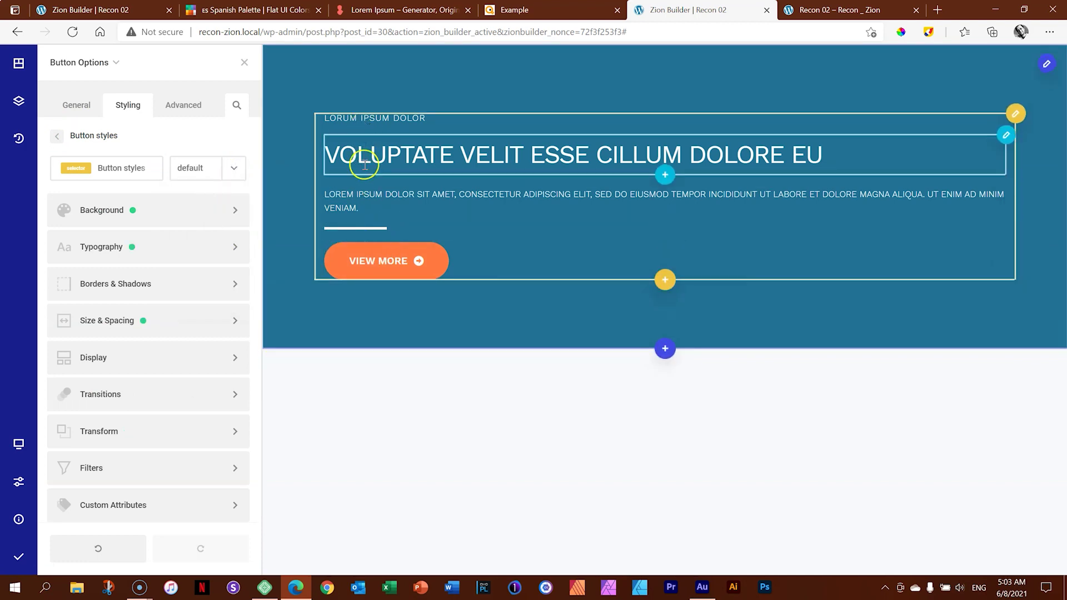
{"action": "left_click", "coordinate": [244, 62]}
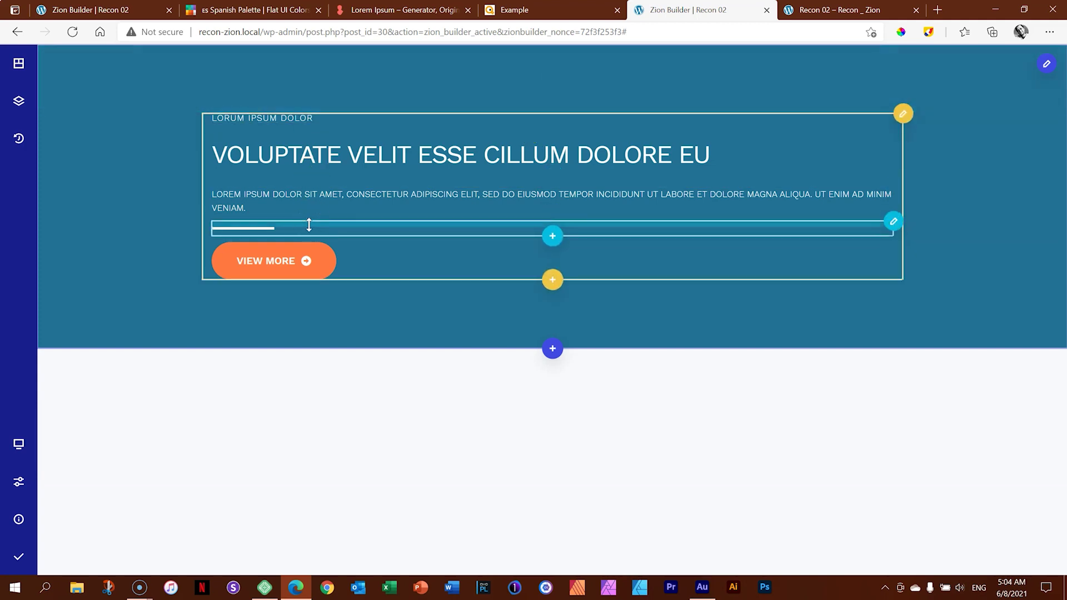
- Try different widths for the column holding the text and button, including 9 and 4, and settle on 6
{"action": "left_click", "coordinate": [902, 115]}
{"action": "left_click", "coordinate": [798, 113]}
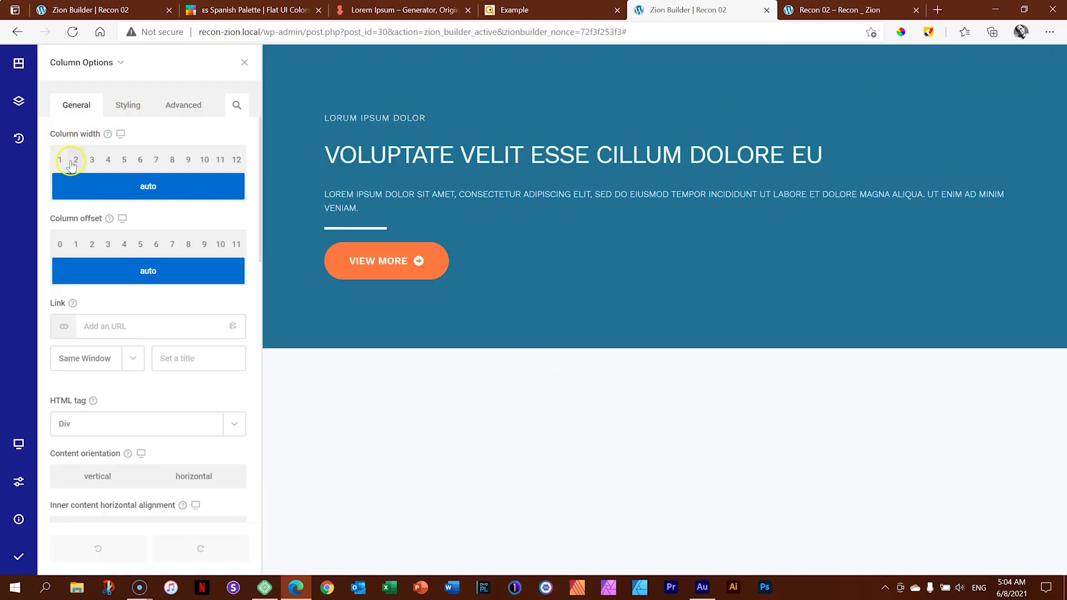
{"action": "left_click", "coordinate": [142, 161]}
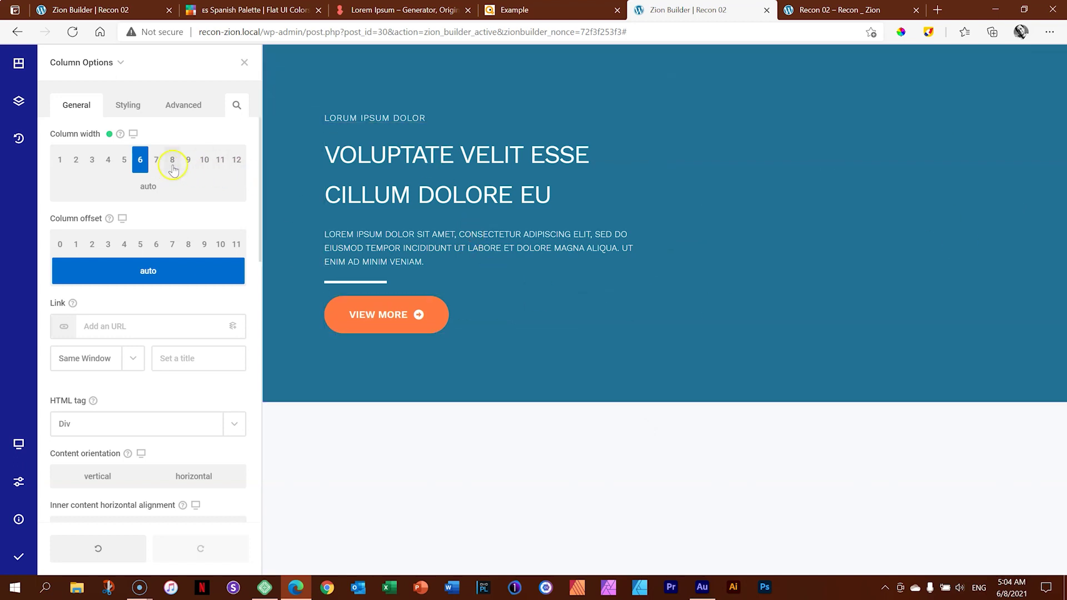
{"action": "left_click", "coordinate": [192, 161]}
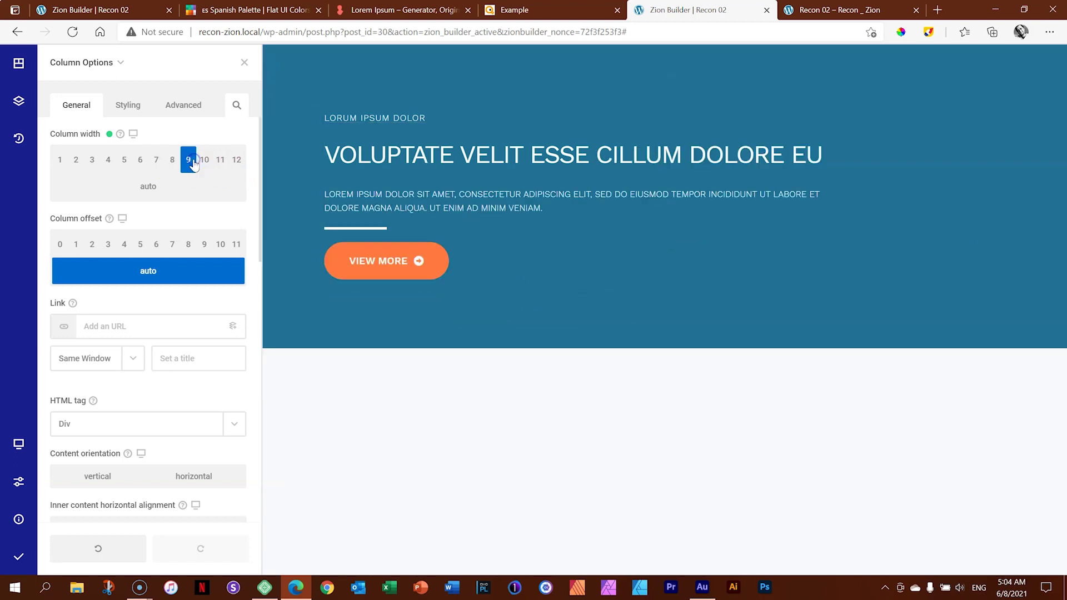
{"action": "left_click", "coordinate": [108, 162]}
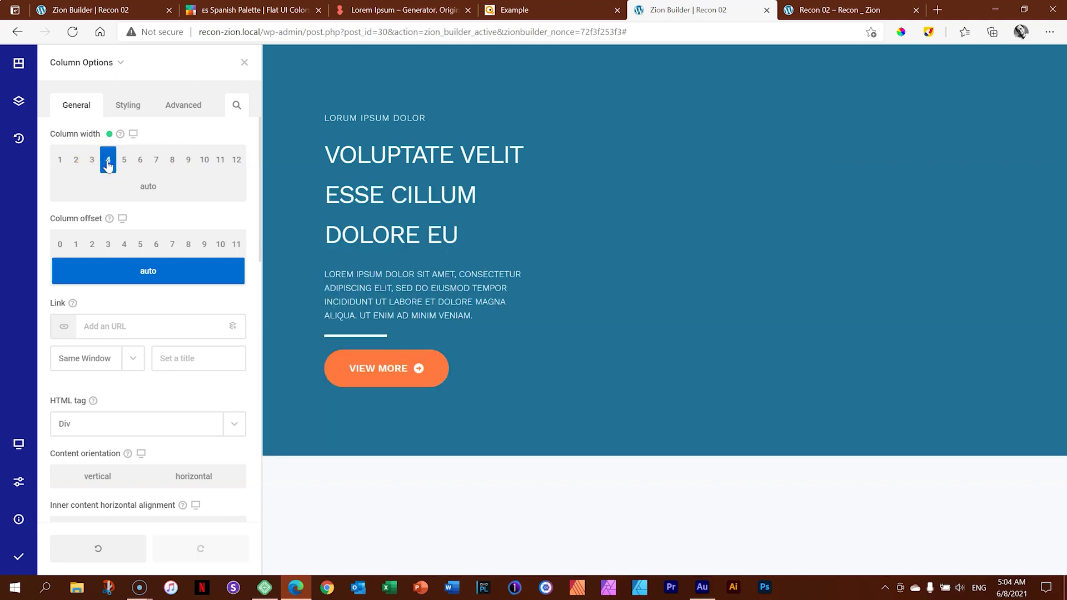
{"action": "left_click", "coordinate": [141, 162]}
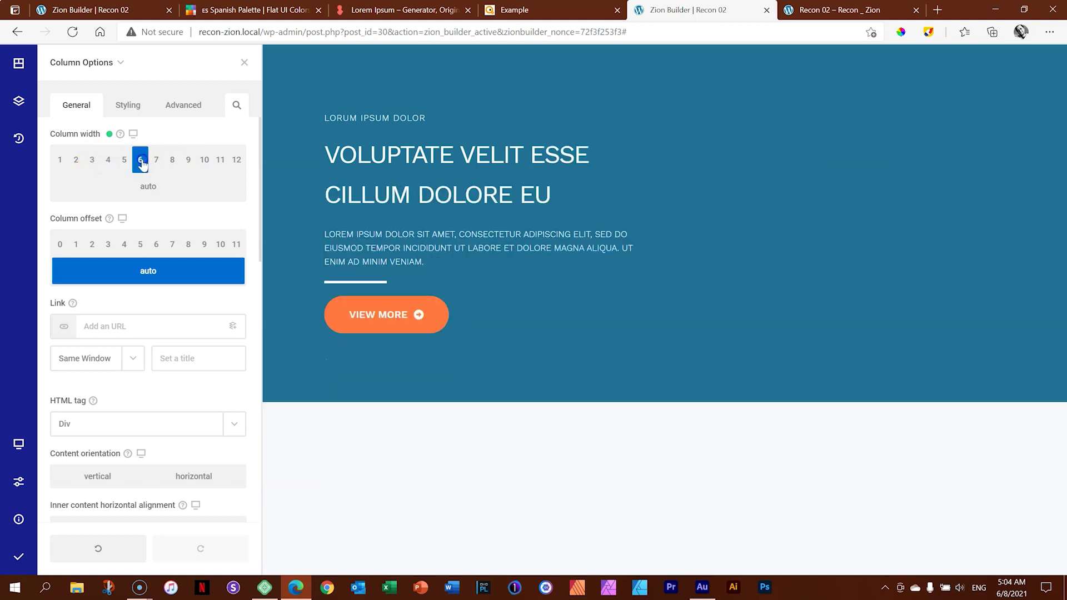
{"action": "left_click", "coordinate": [126, 164]}
{"action": "left_click", "coordinate": [140, 165]}
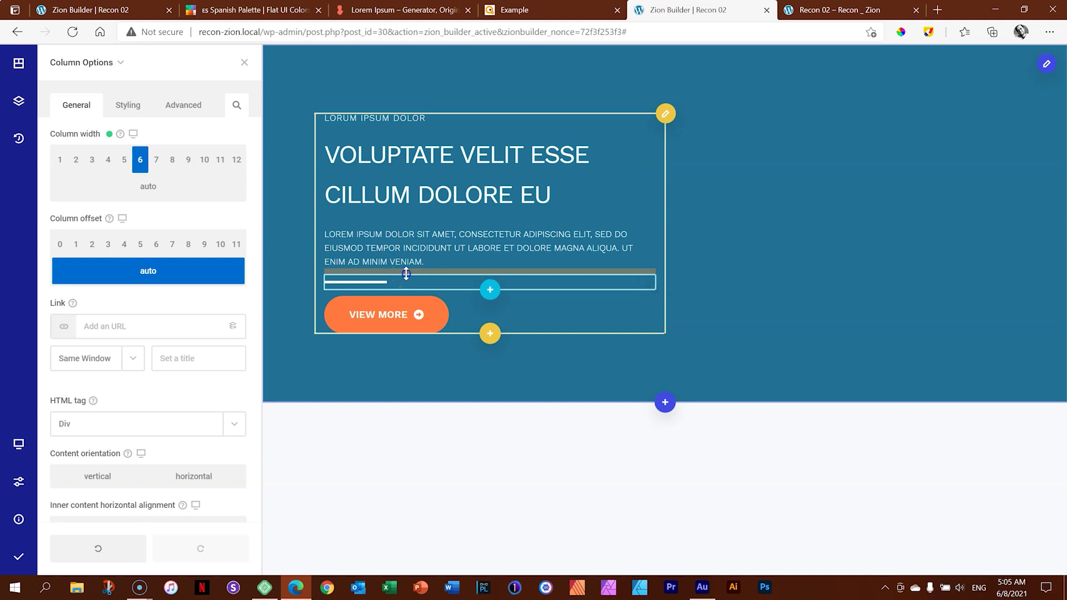
- Increase the spacing around the separator line and the section's bottom padding to 125px, and save the page
{"action": "left_click_drag", "start_coordinate": [406, 274], "coordinate": [404, 352]}
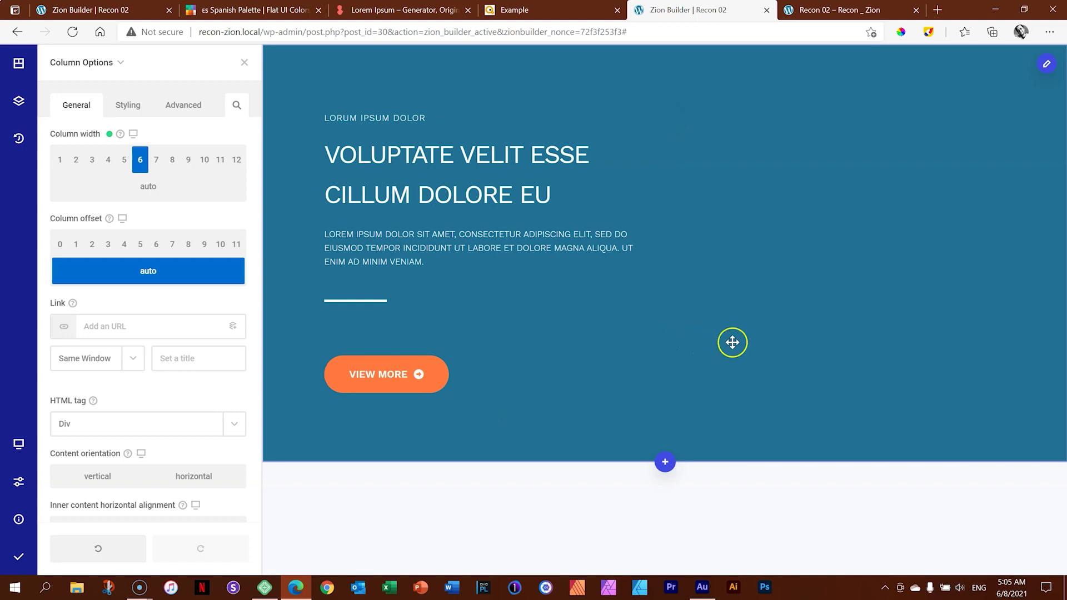
{"action": "left_click", "coordinate": [244, 62]}
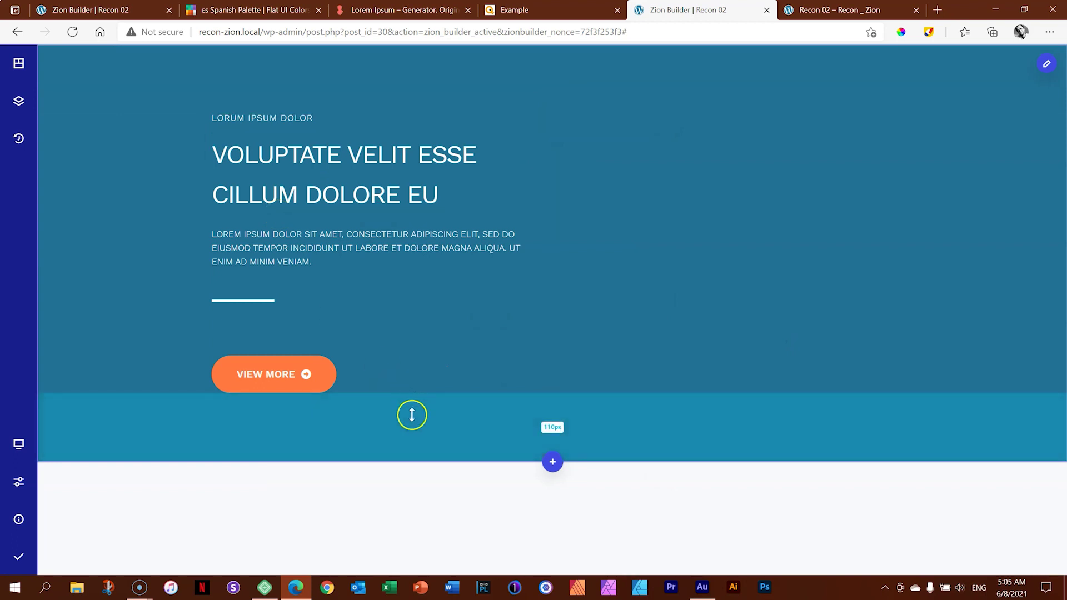
{"action": "left_click_drag", "start_coordinate": [417, 422], "coordinate": [417, 432]}
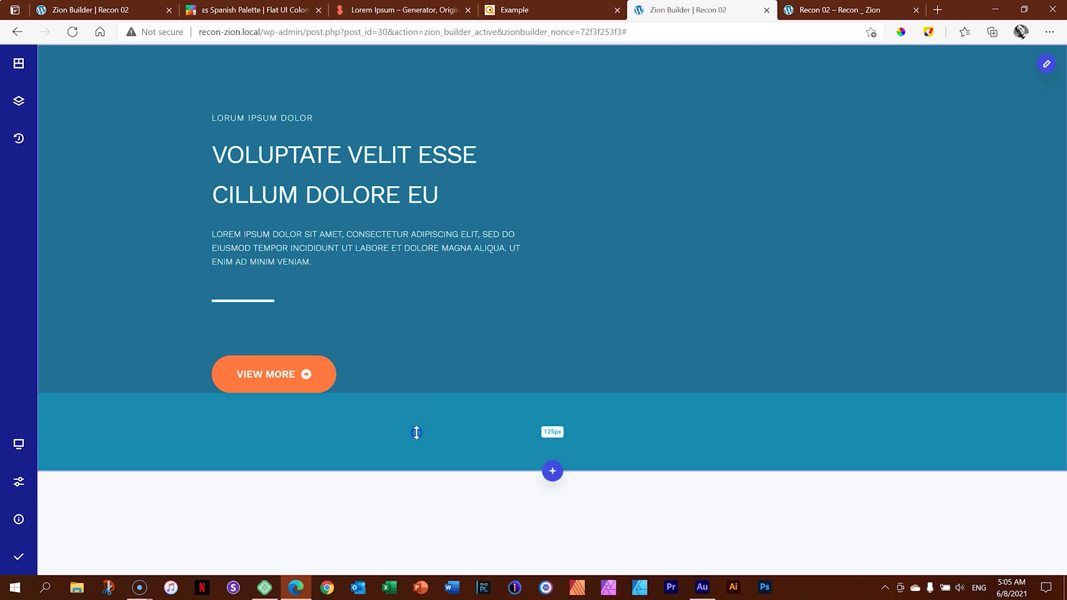
{"action": "left_click", "coordinate": [20, 557]}
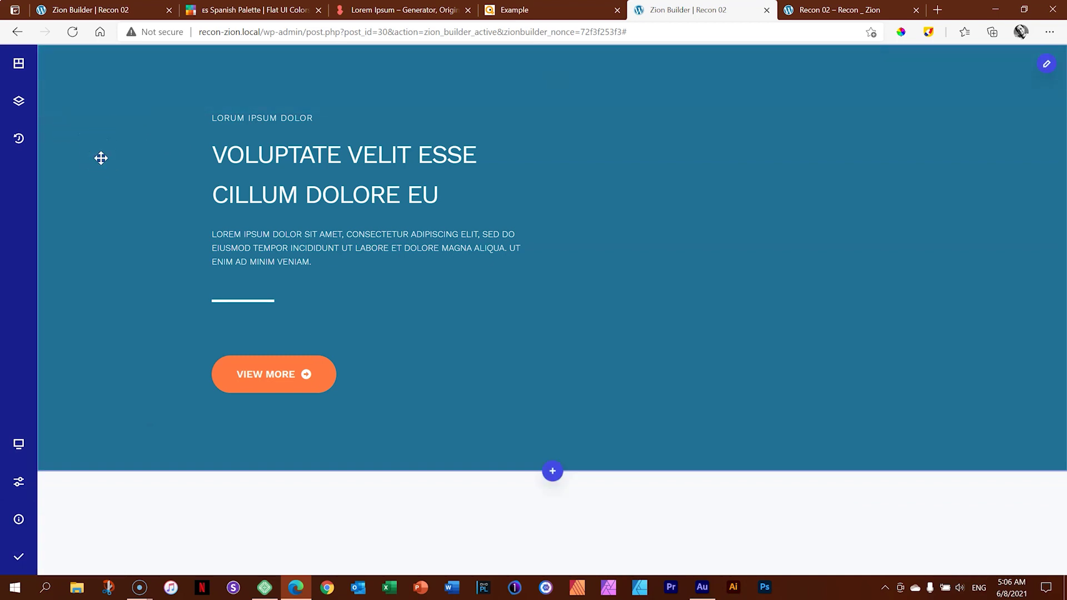
- Open the section's shape dividers and examine the available top masks and their color, height and flip settings
{"action": "left_click", "coordinate": [101, 158]}
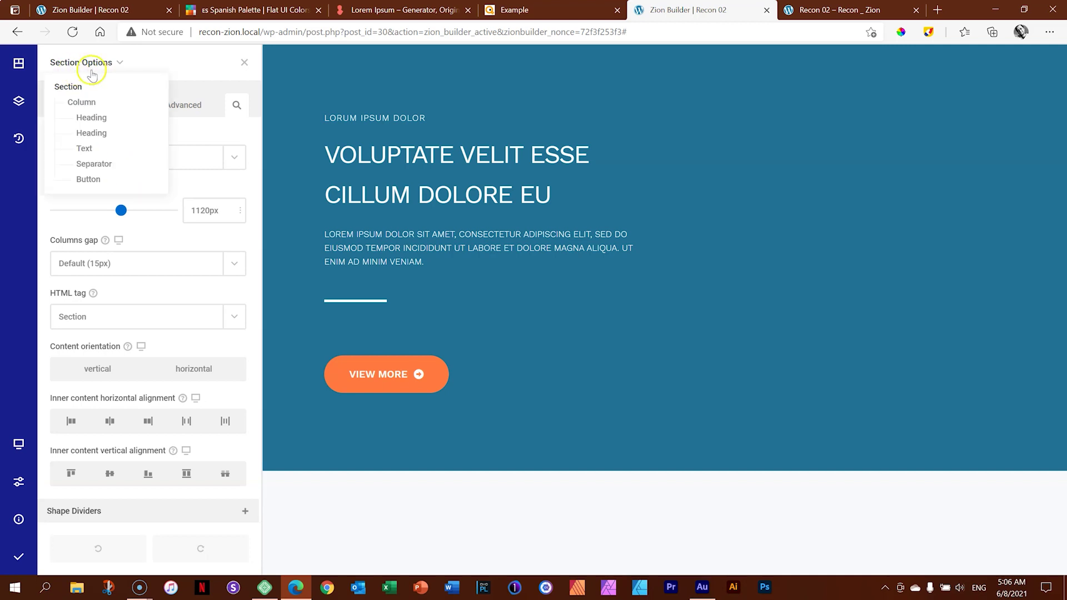
{"action": "scroll", "coordinate": [137, 291], "scroll_direction": "down", "scroll_amount": 1}
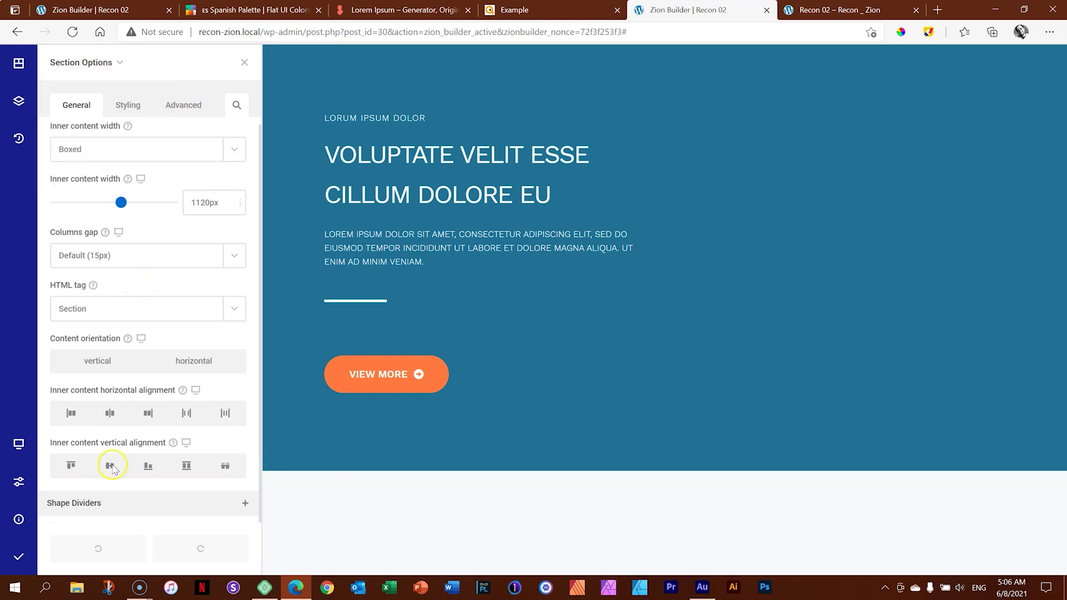
{"action": "left_click", "coordinate": [86, 506]}
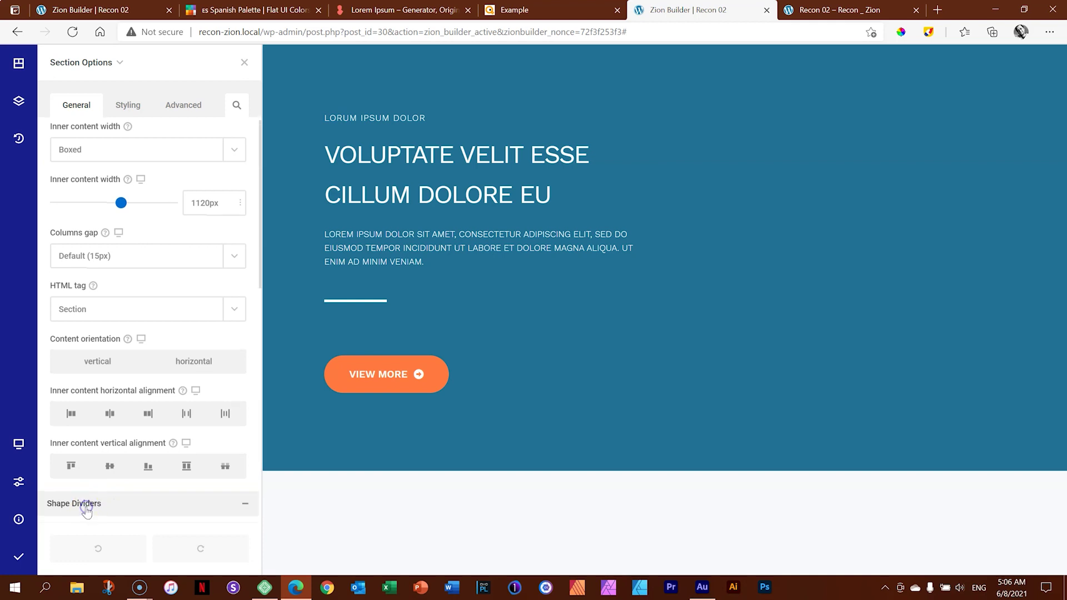
{"action": "scroll", "coordinate": [84, 503], "scroll_direction": "down", "scroll_amount": 7}
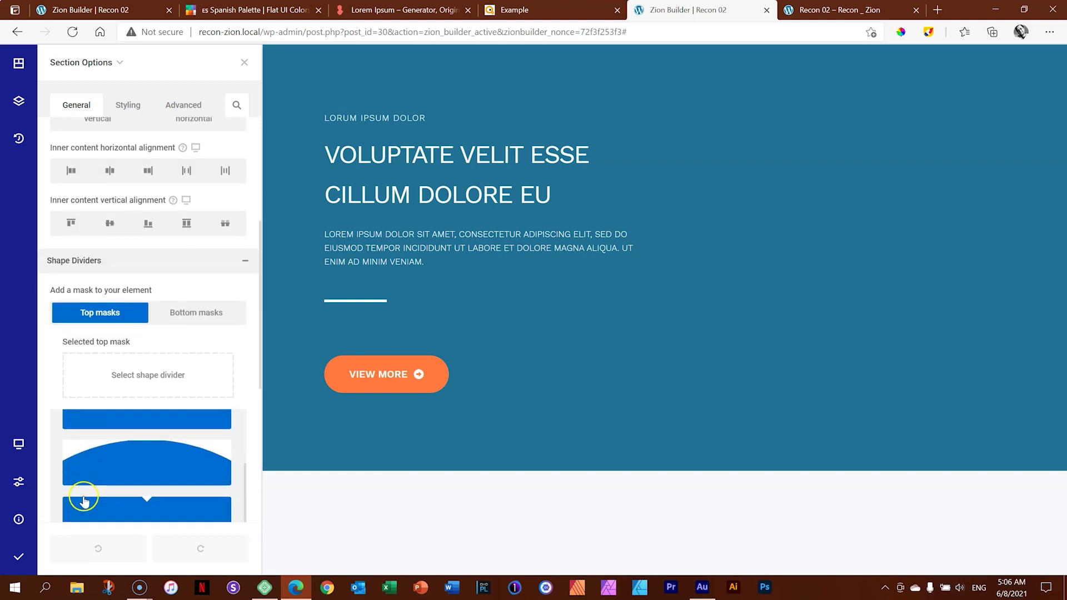
{"action": "scroll", "coordinate": [237, 362], "scroll_direction": "down", "scroll_amount": 5}
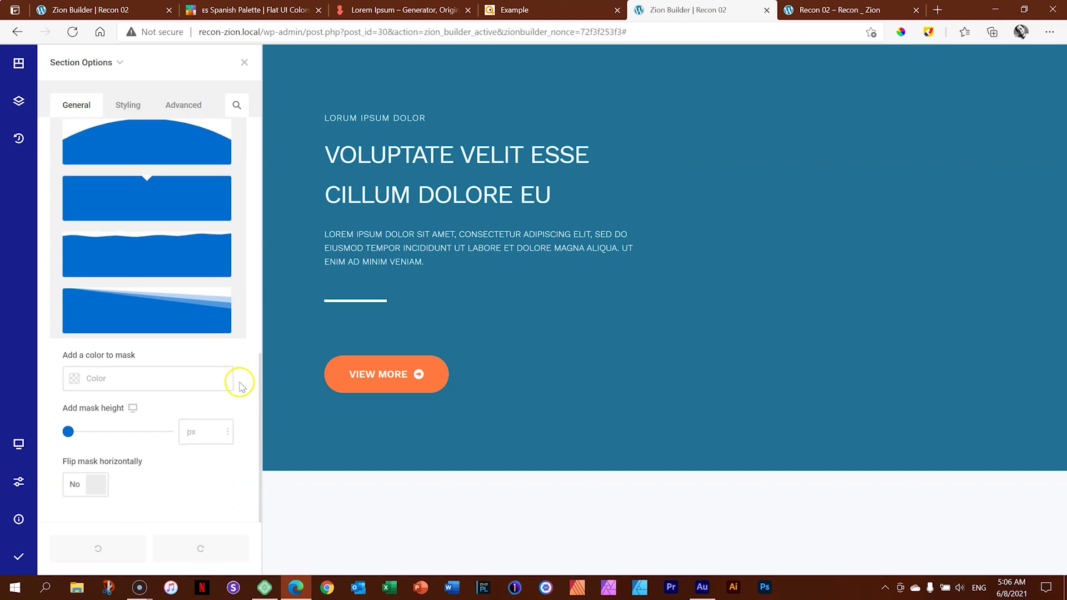
{"action": "scroll", "coordinate": [240, 396], "scroll_direction": "up", "scroll_amount": 3}
{"action": "scroll", "coordinate": [186, 361], "scroll_direction": "down", "scroll_amount": 5}
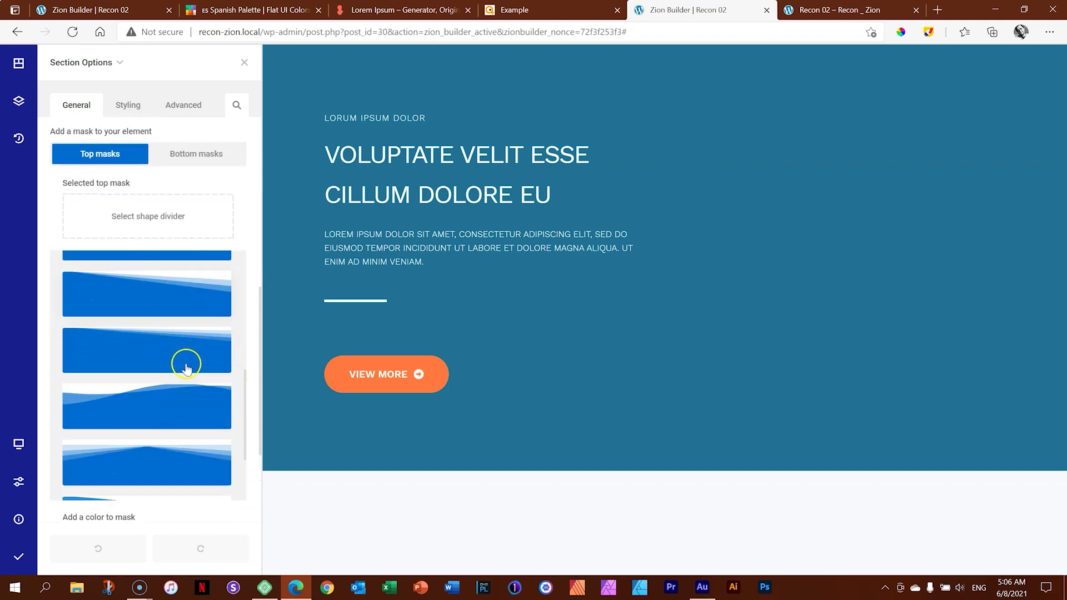
{"action": "scroll", "coordinate": [186, 366], "scroll_direction": "down", "scroll_amount": 3}
{"action": "scroll", "coordinate": [195, 372], "scroll_direction": "up", "scroll_amount": 5}
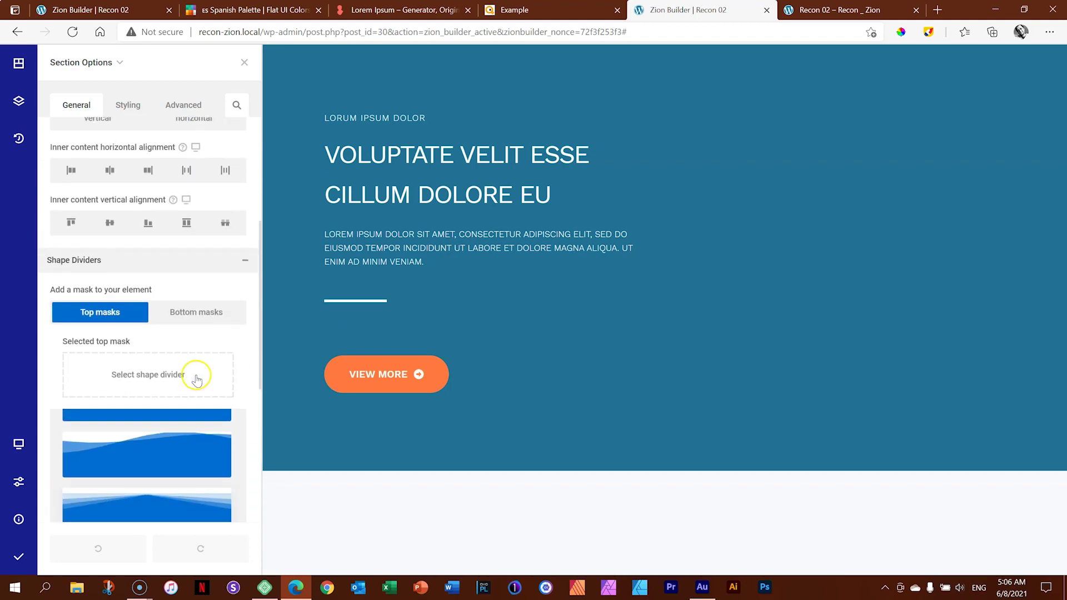
{"action": "scroll", "coordinate": [216, 432], "scroll_direction": "down", "scroll_amount": 3}
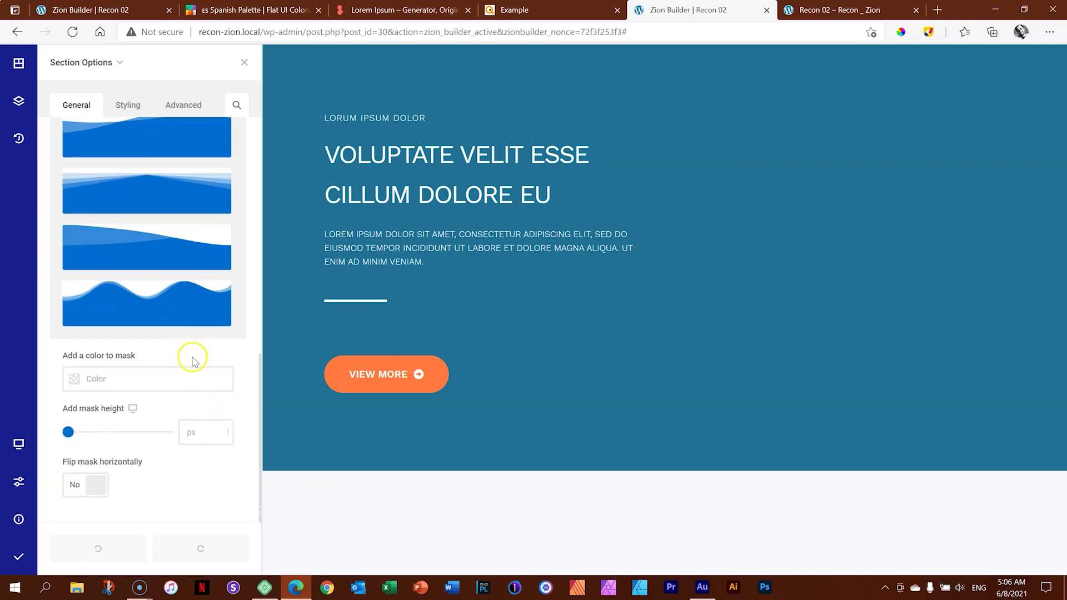
{"action": "scroll", "coordinate": [190, 360], "scroll_direction": "up", "scroll_amount": 5}
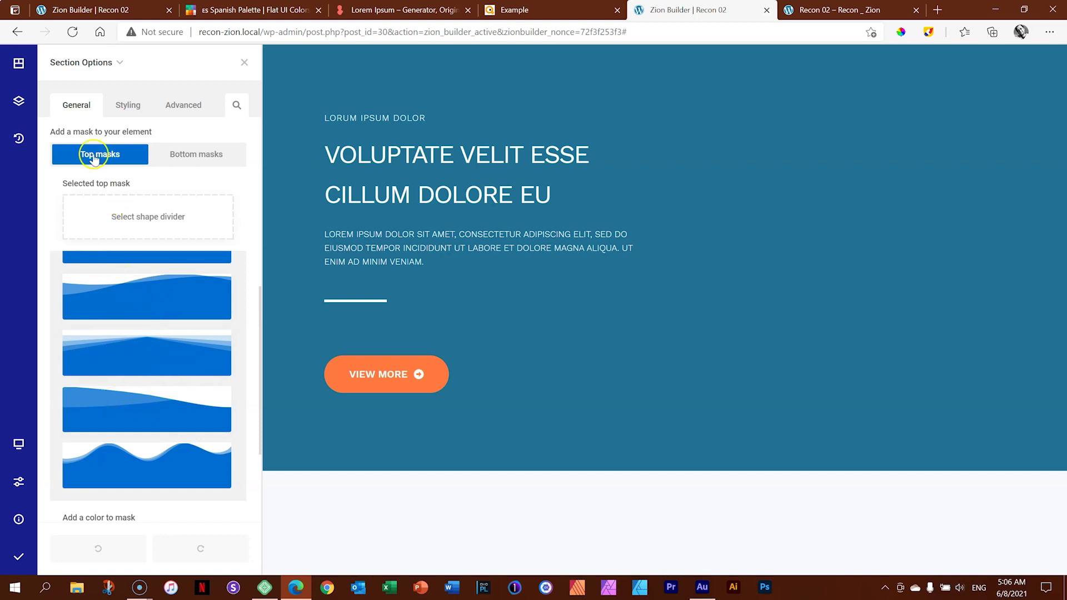
- Apply the layered V-shaped divider as the section's bottom mask
{"action": "left_click", "coordinate": [209, 157]}
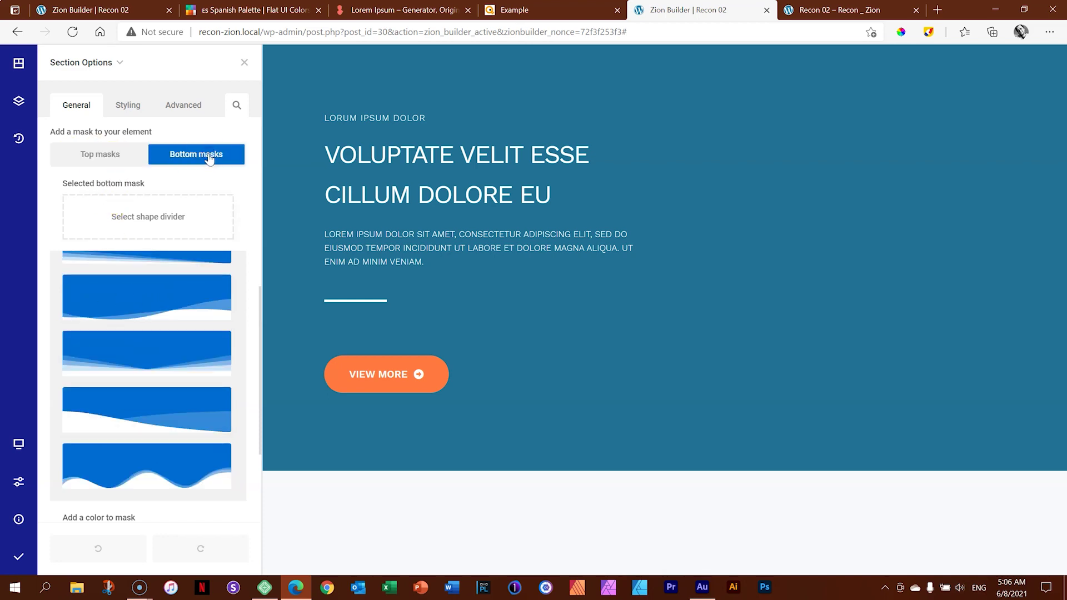
{"action": "left_click", "coordinate": [123, 355]}
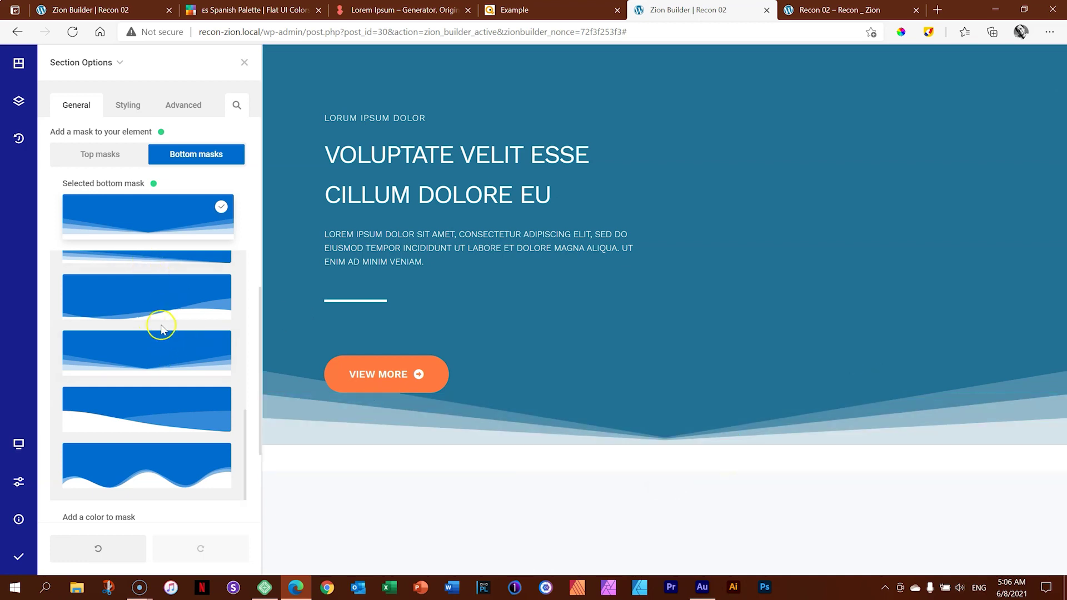
- Apply the second layered slanted divider, the one with the shallower slope, as the section's top mask
{"action": "scroll", "coordinate": [162, 333], "scroll_direction": "up", "scroll_amount": 1}
{"action": "left_click", "coordinate": [122, 159]}
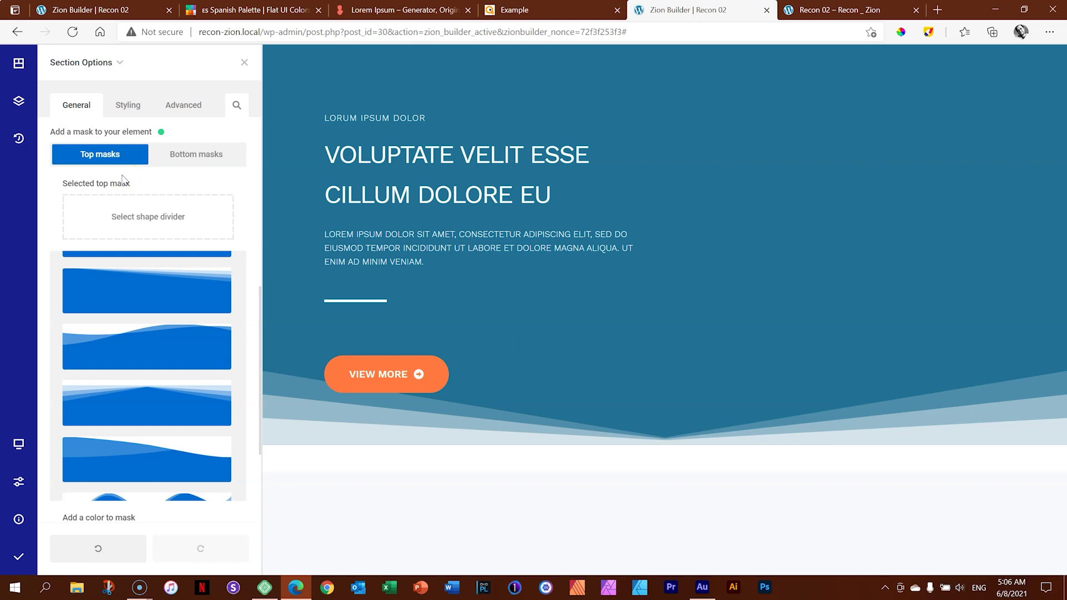
{"action": "left_click", "coordinate": [148, 287]}
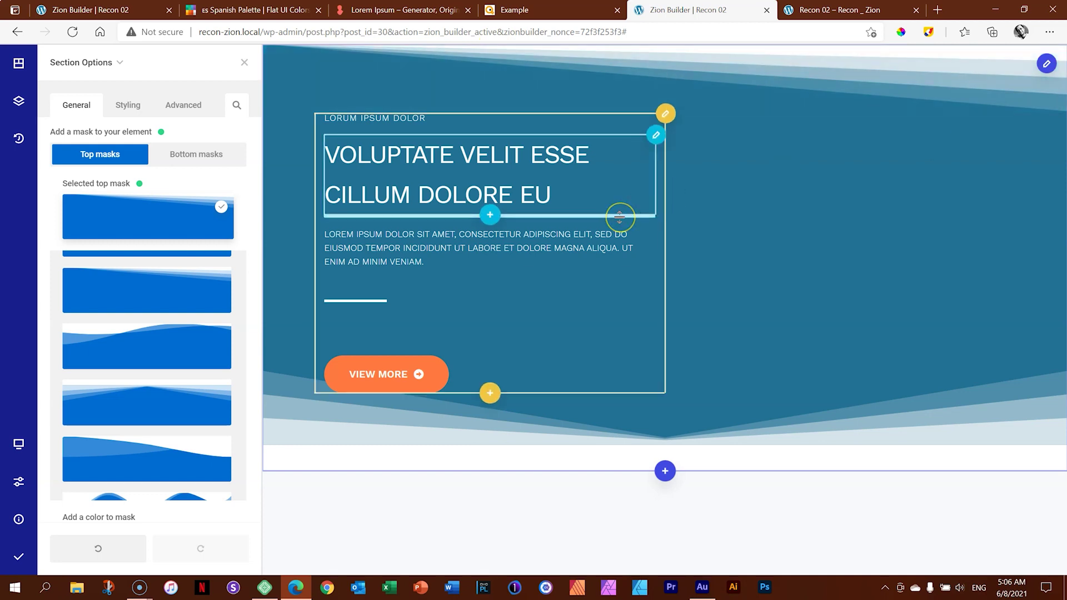
- Save the page and reload its preview to check the published layout
{"action": "left_click", "coordinate": [19, 558]}
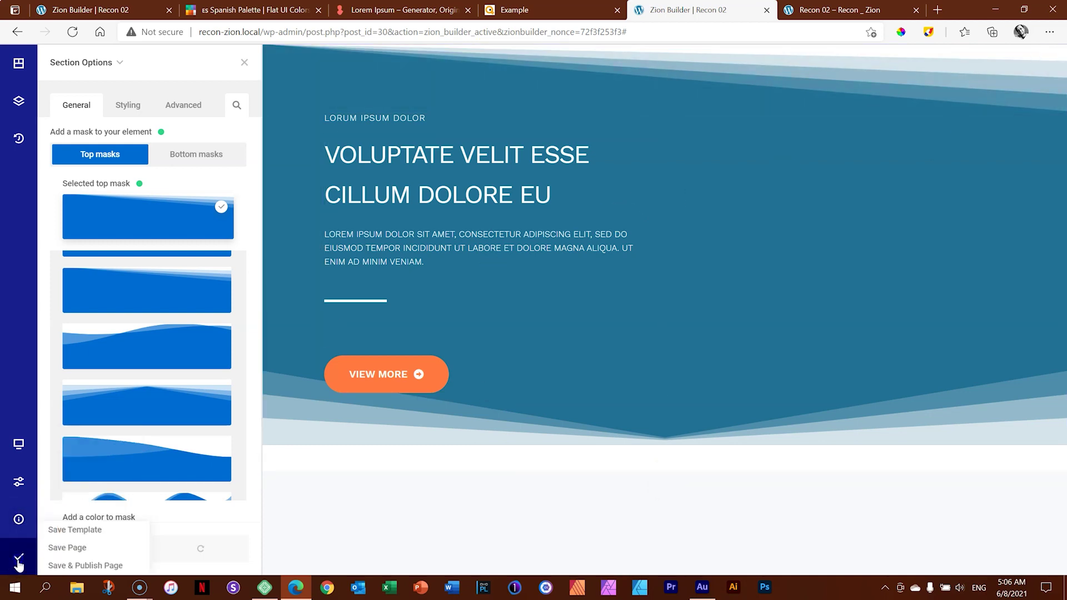
{"action": "left_click", "coordinate": [832, 9]}
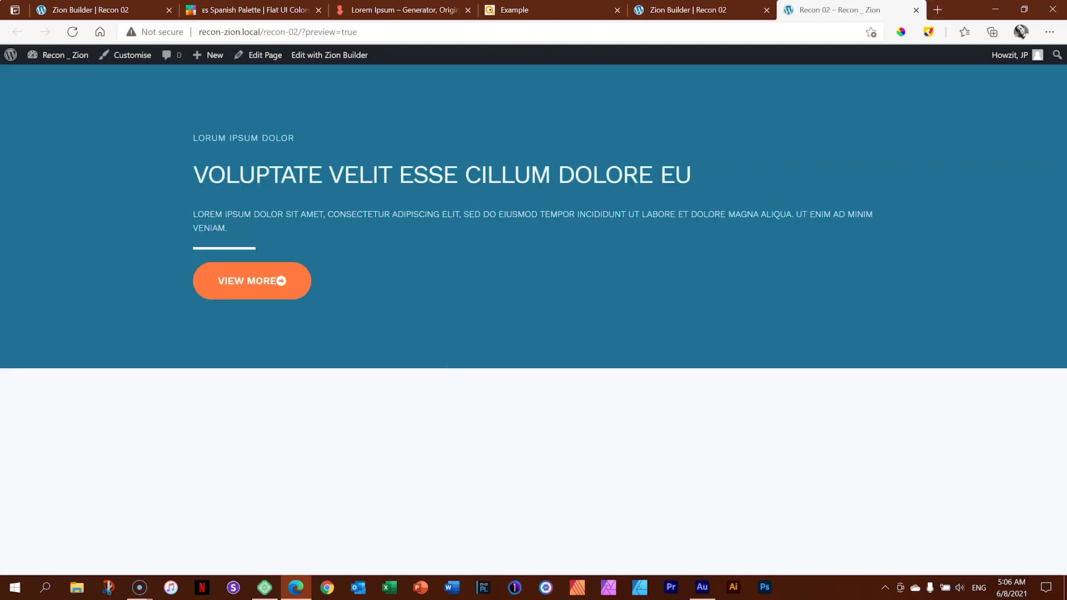
{"action": "left_click", "coordinate": [73, 33]}
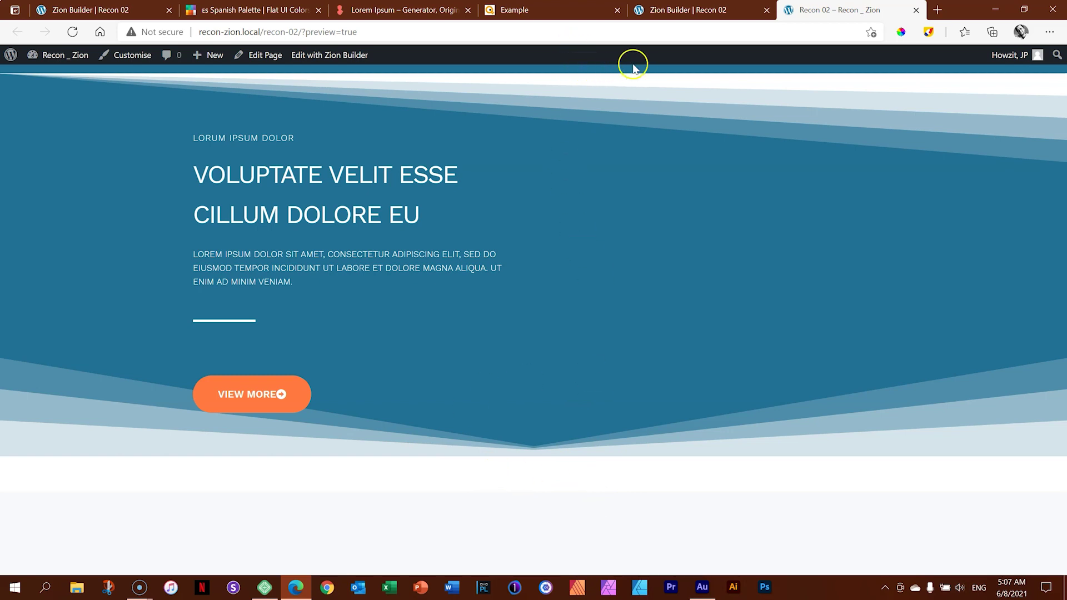
- Return to the builder page and remove all shape dividers from the section
{"action": "left_click", "coordinate": [678, 6]}
{"action": "scroll", "coordinate": [105, 305], "scroll_direction": "down", "scroll_amount": 10}
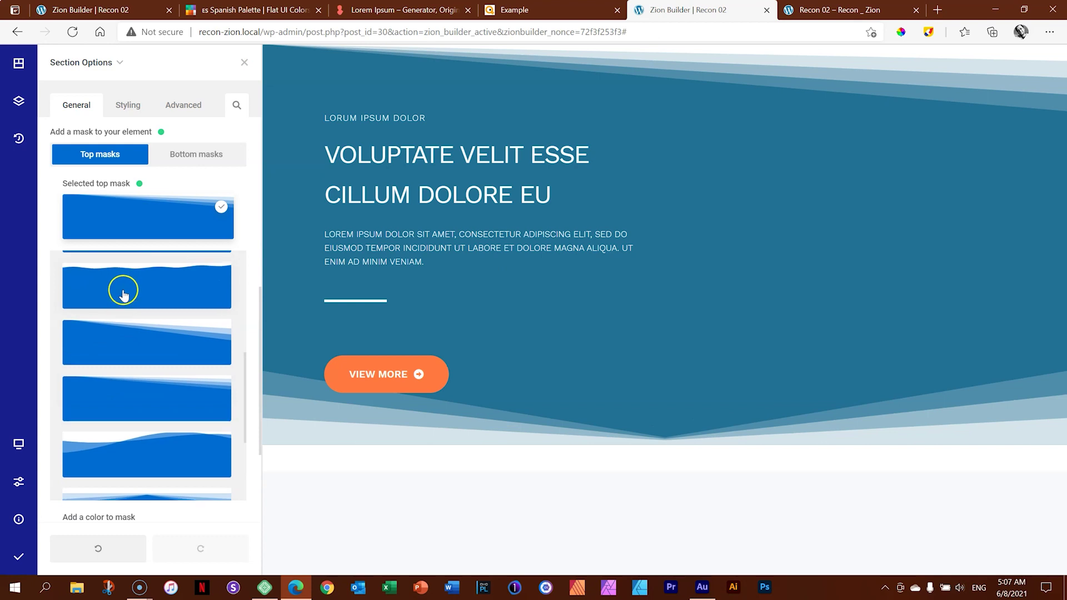
{"action": "scroll", "coordinate": [139, 300], "scroll_direction": "down", "scroll_amount": 5}
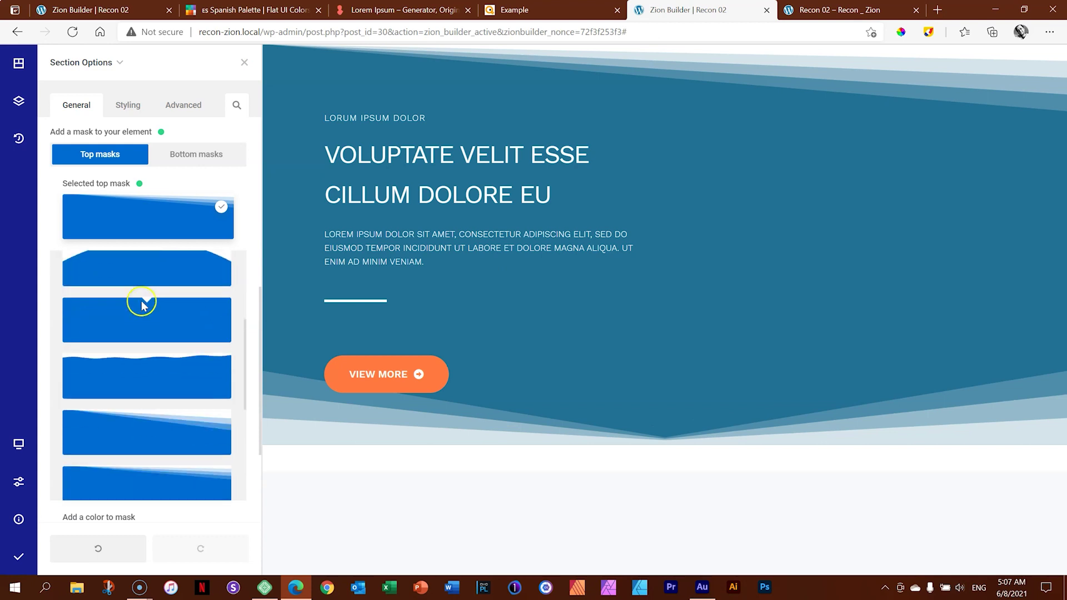
{"action": "scroll", "coordinate": [153, 305], "scroll_direction": "up", "scroll_amount": 3}
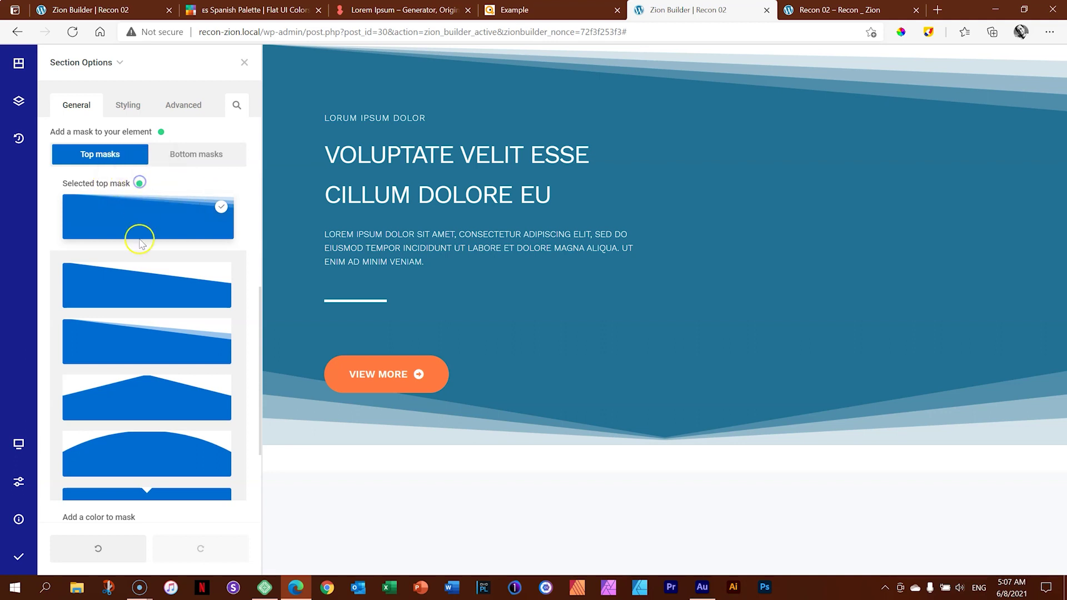
{"action": "scroll", "coordinate": [138, 240], "scroll_direction": "up", "scroll_amount": 4}
{"action": "scroll", "coordinate": [138, 242], "scroll_direction": "down", "scroll_amount": 4}
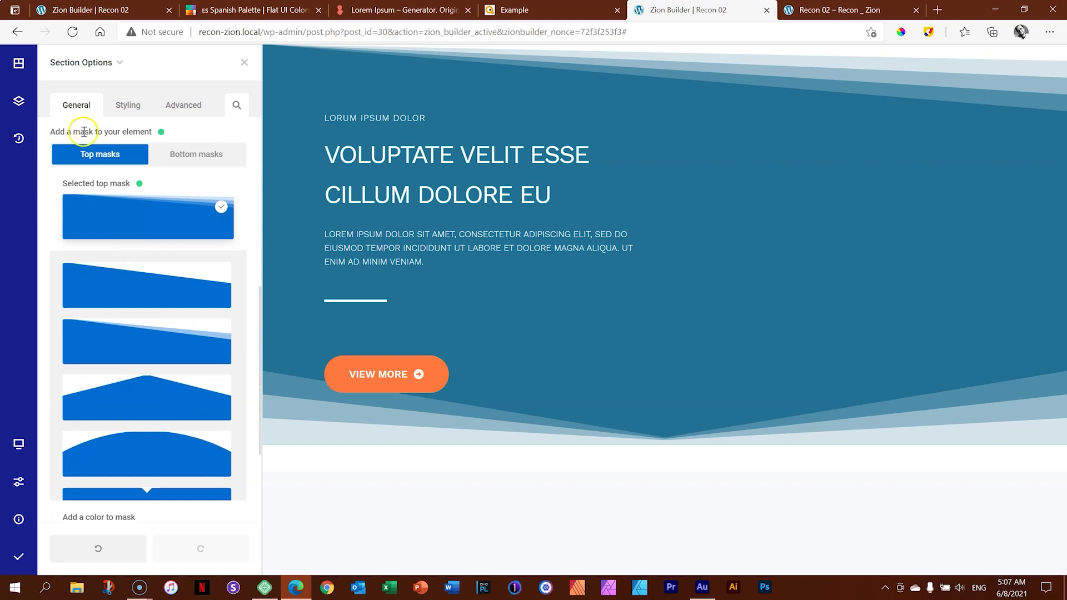
{"action": "left_click", "coordinate": [161, 133]}
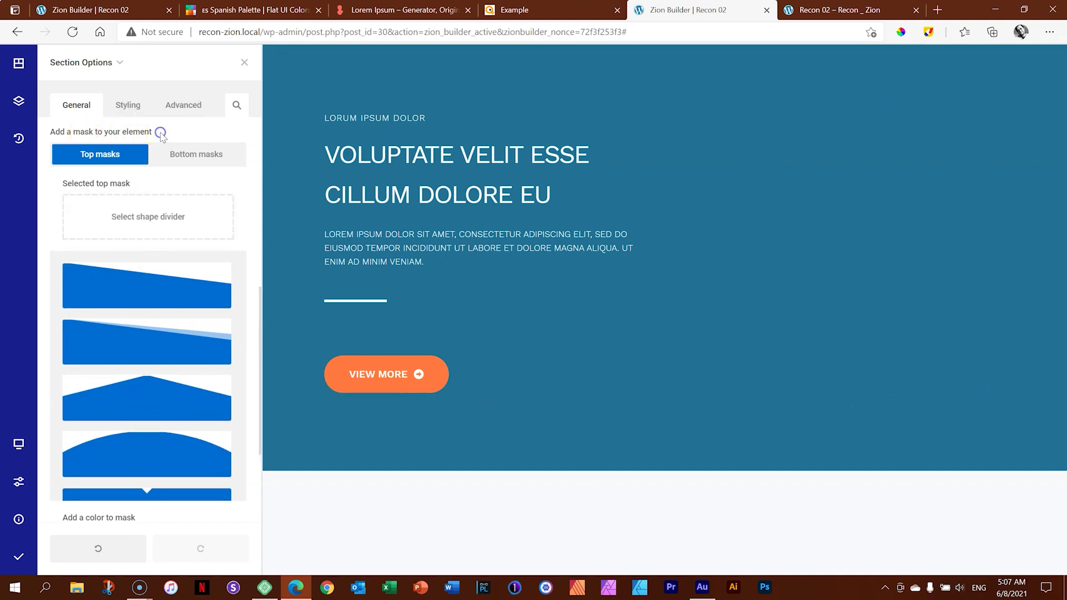
- Apply the two-layer slanted shape divider as the section's bottom mask
{"action": "left_click", "coordinate": [176, 164]}
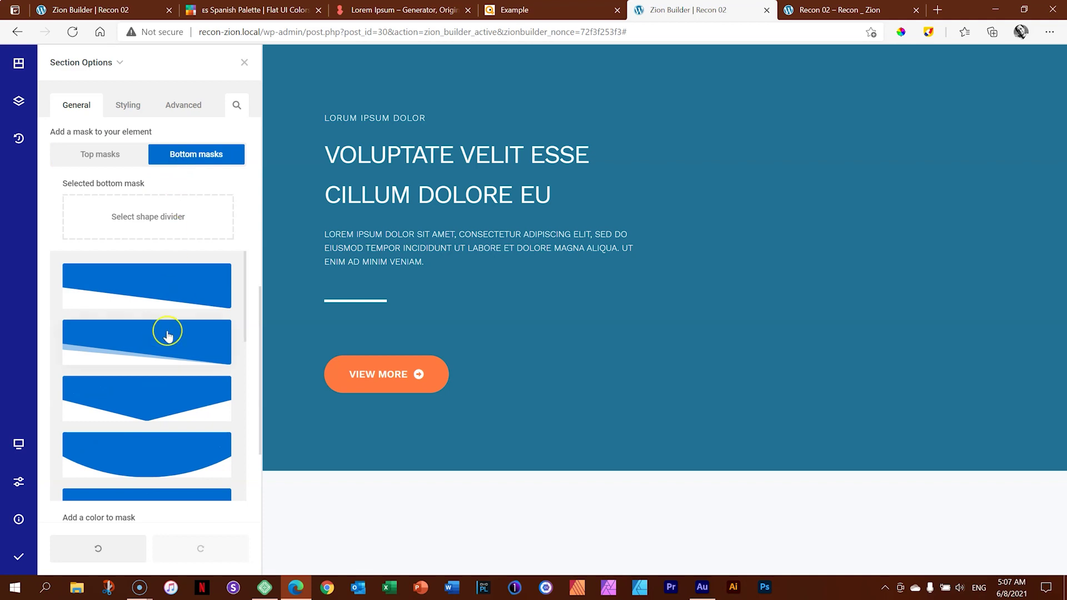
{"action": "scroll", "coordinate": [168, 335], "scroll_direction": "down", "scroll_amount": 2}
{"action": "scroll", "coordinate": [161, 335], "scroll_direction": "up", "scroll_amount": 2}
{"action": "left_click", "coordinate": [159, 336]}
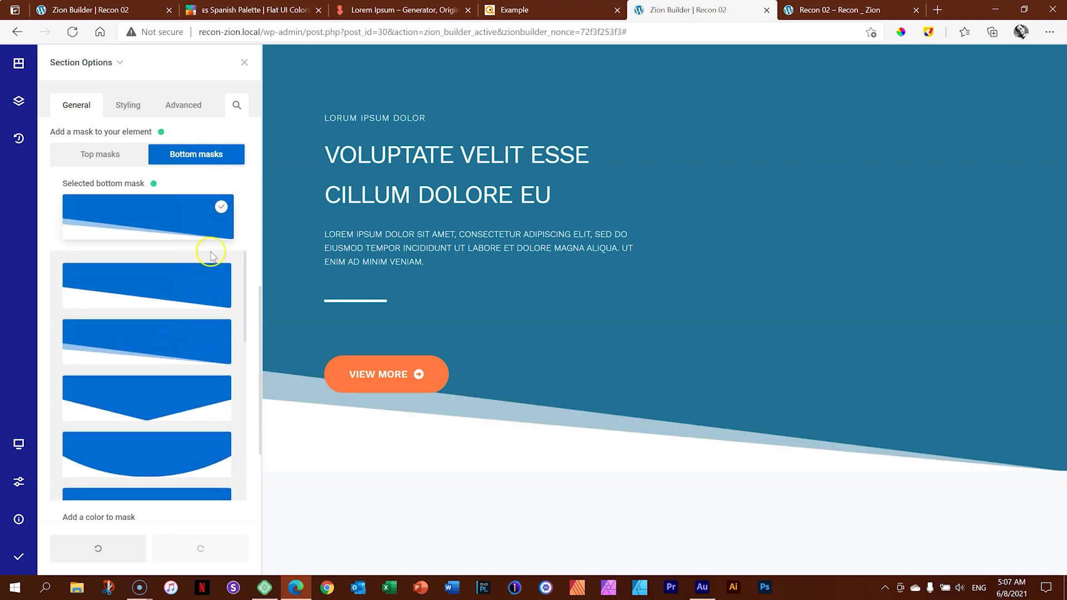
- Flip the bottom mask horizontally and set its height to about 94 px
{"action": "scroll", "coordinate": [255, 242], "scroll_direction": "down", "scroll_amount": 3}
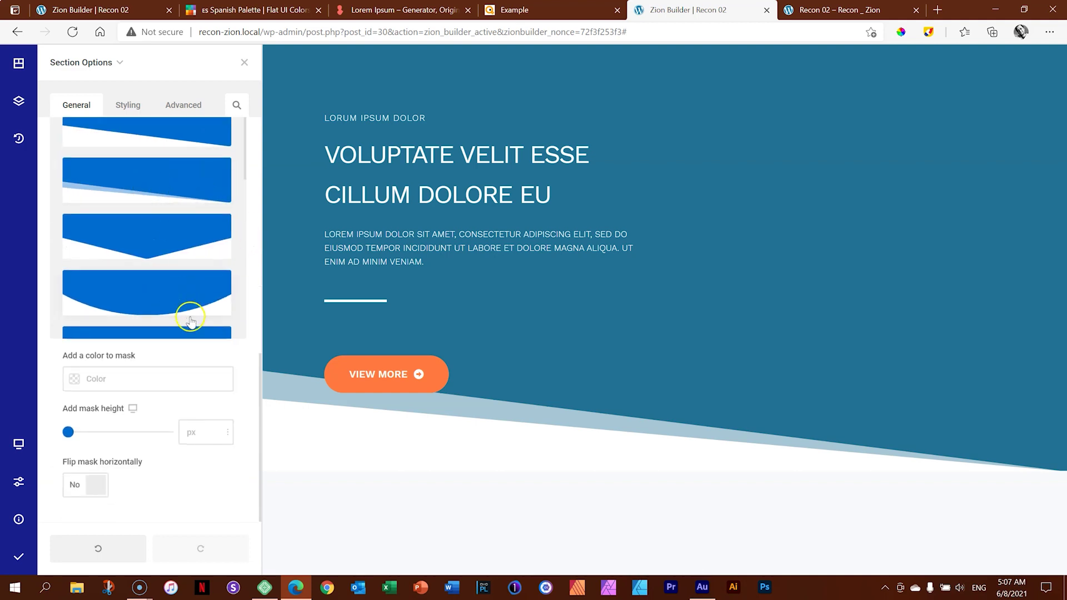
{"action": "scroll", "coordinate": [190, 321], "scroll_direction": "down", "scroll_amount": 2}
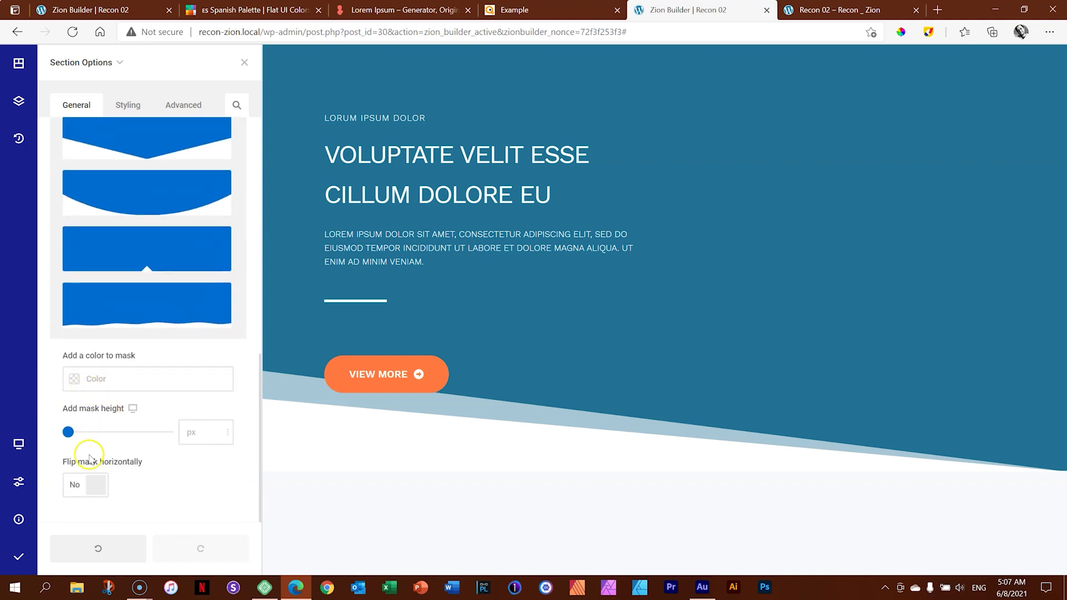
{"action": "mouse_move", "coordinate": [68, 431]}
{"action": "left_mouse_down"}
{"action": "mouse_move", "coordinate": [100, 437]}
{"action": "mouse_move", "coordinate": [73, 438]}
{"action": "left_mouse_up"}
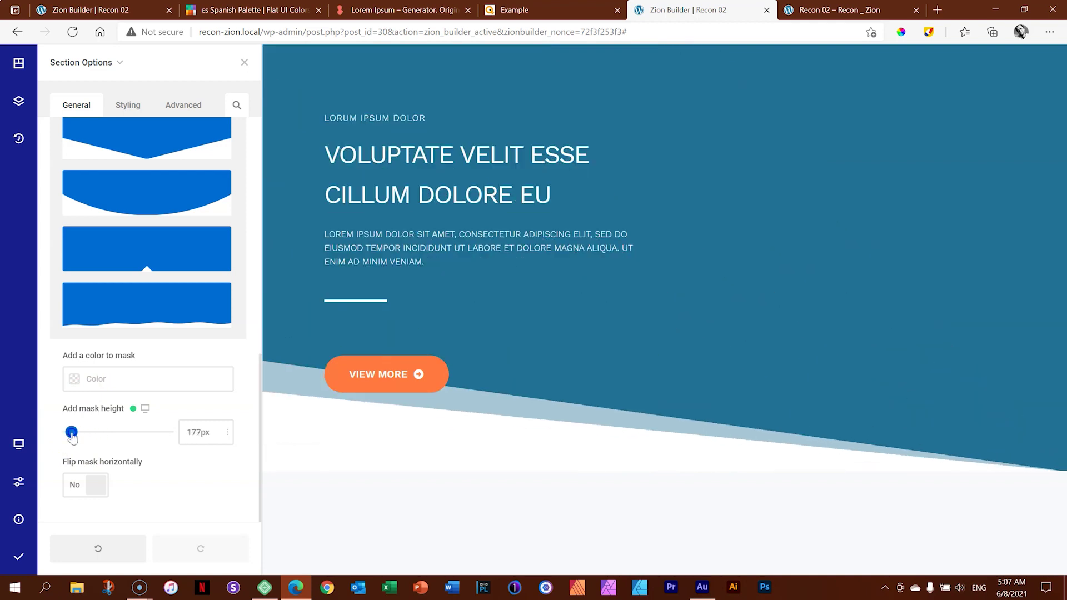
{"action": "left_click", "coordinate": [90, 483]}
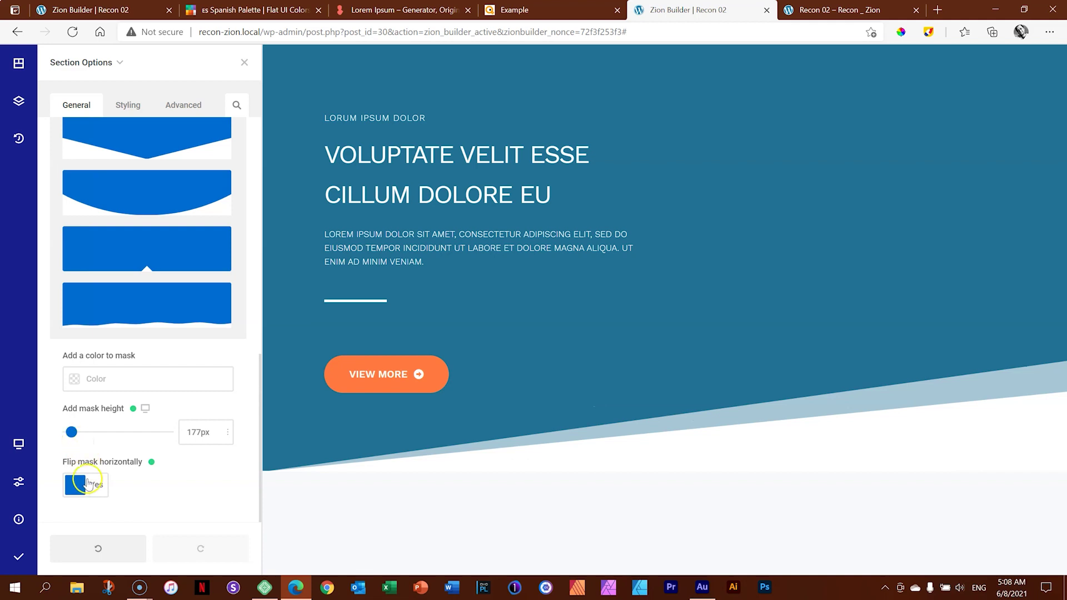
{"action": "left_click", "coordinate": [71, 432]}
{"action": "left_click_drag", "start_coordinate": [70, 437], "coordinate": [74, 440]}
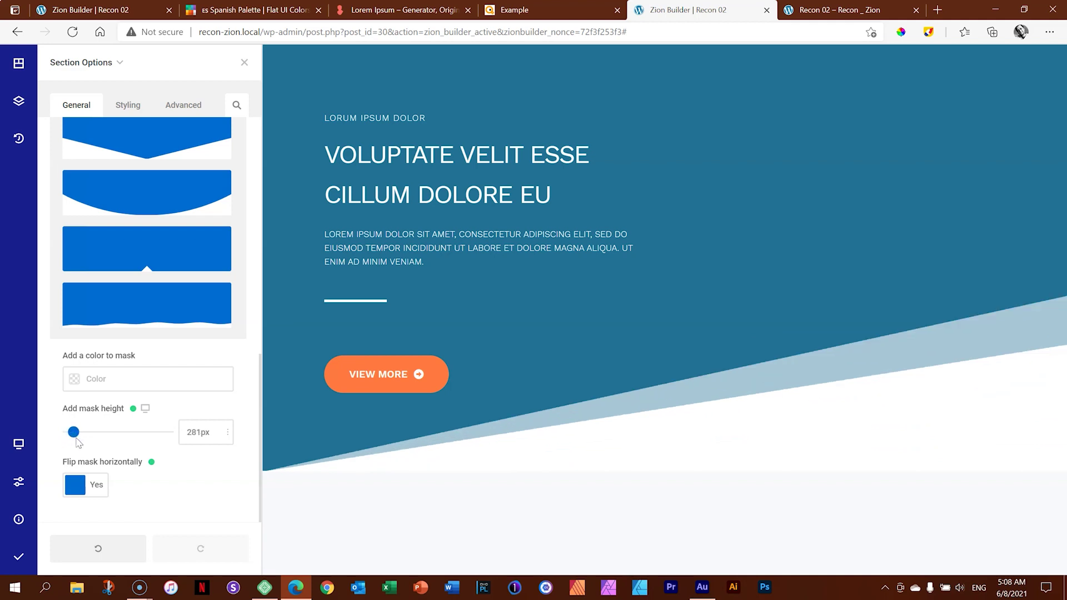
{"action": "left_click_drag", "start_coordinate": [76, 439], "coordinate": [70, 439]}
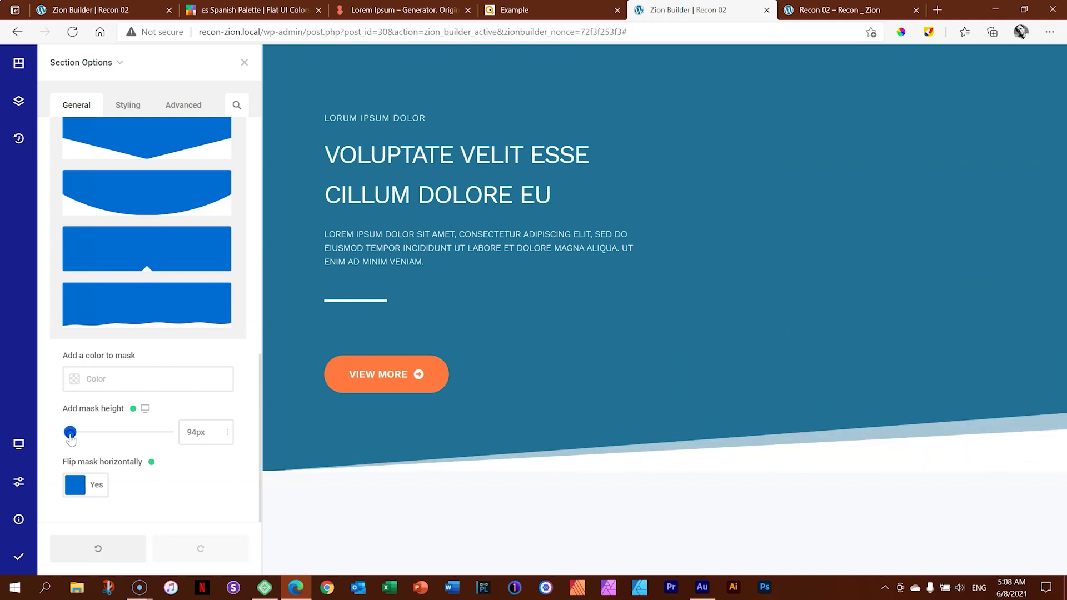
- Save the page and refresh its preview to check the flipped bottom divider
{"action": "left_click", "coordinate": [19, 556]}
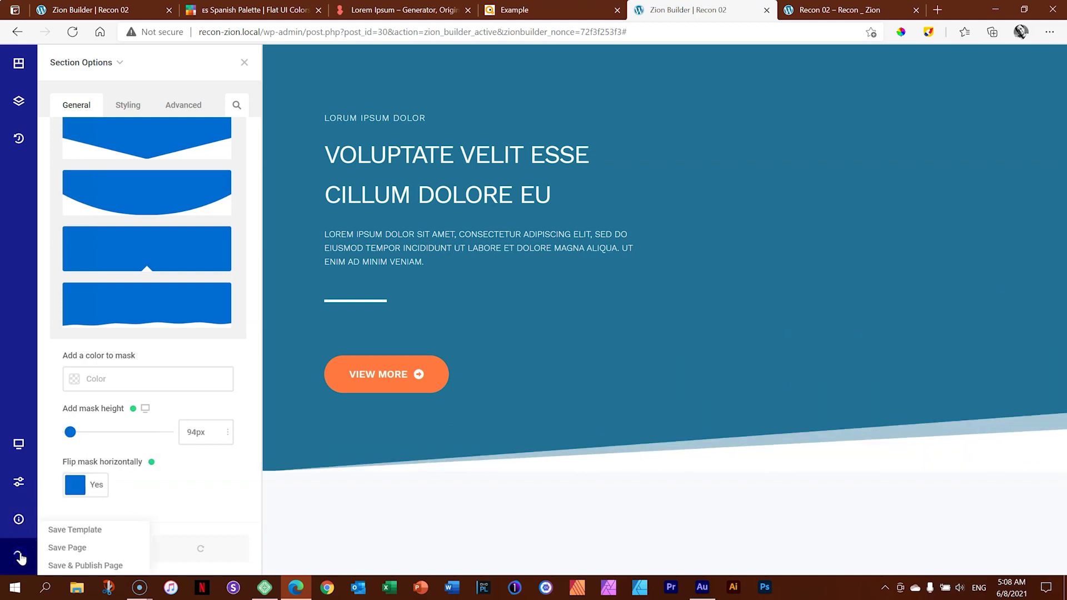
{"action": "key", "text": "ctrl+Tab"}
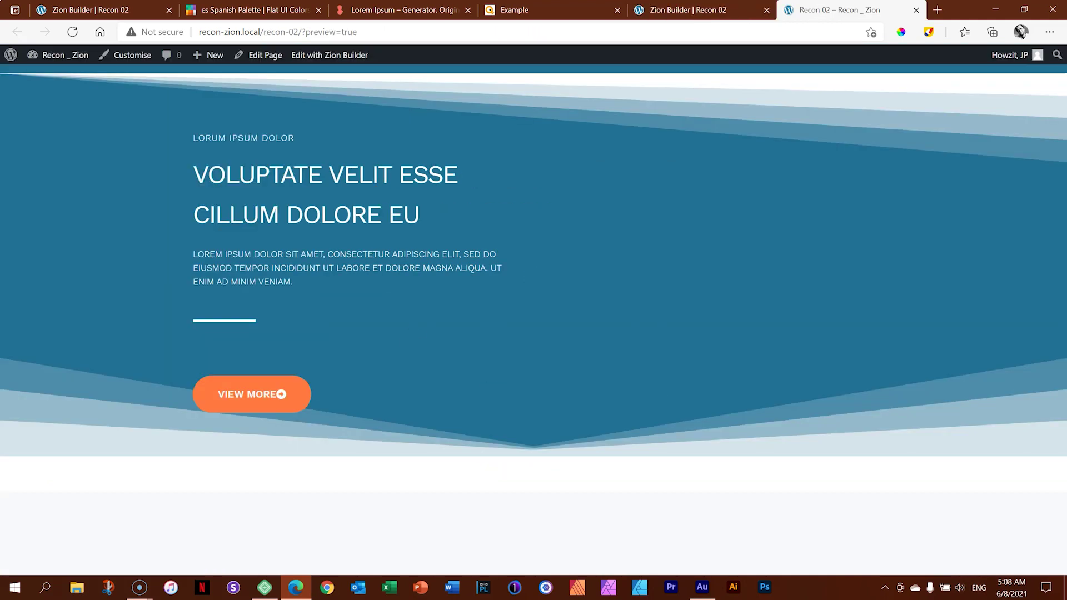
{"action": "left_click", "coordinate": [73, 32]}
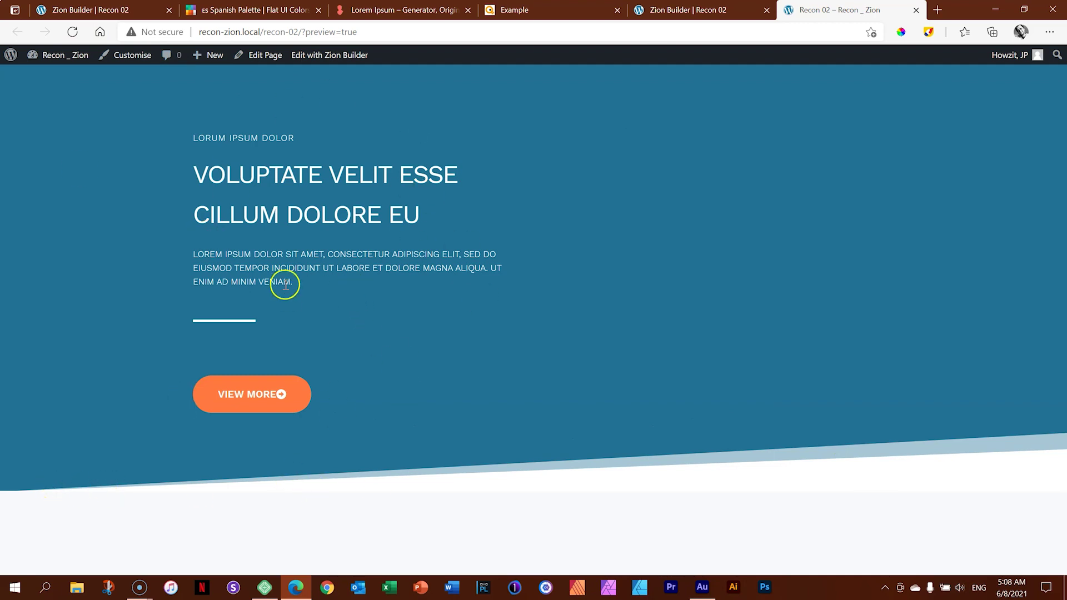
- Return to the builder, close the section options, and give the section 80 px of left padding in the laptop layout
{"action": "left_click", "coordinate": [687, 10]}
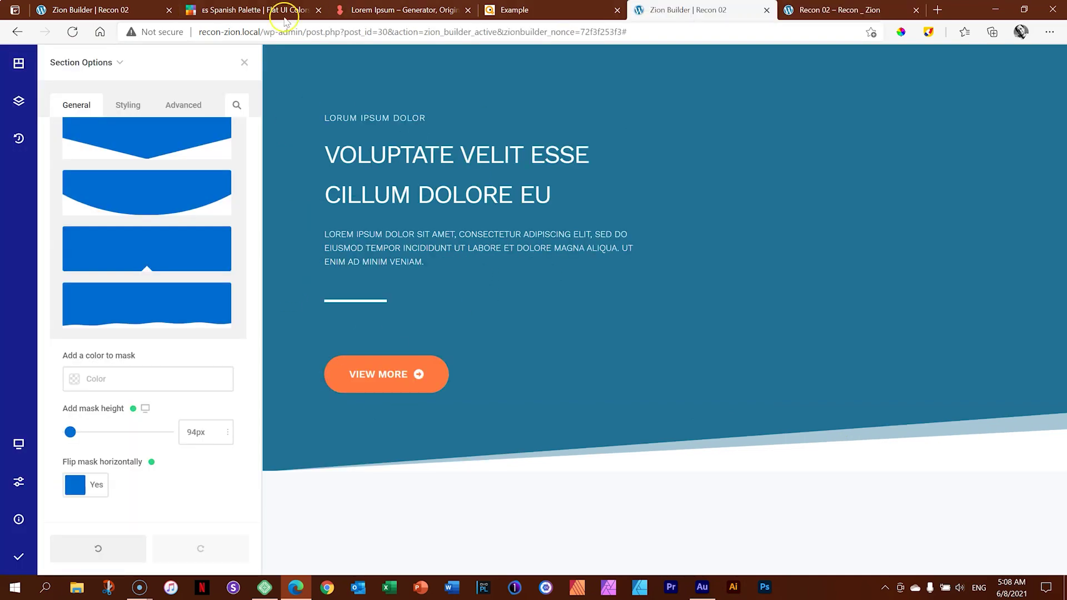
{"action": "left_click", "coordinate": [244, 61]}
{"action": "left_click", "coordinate": [16, 457]}
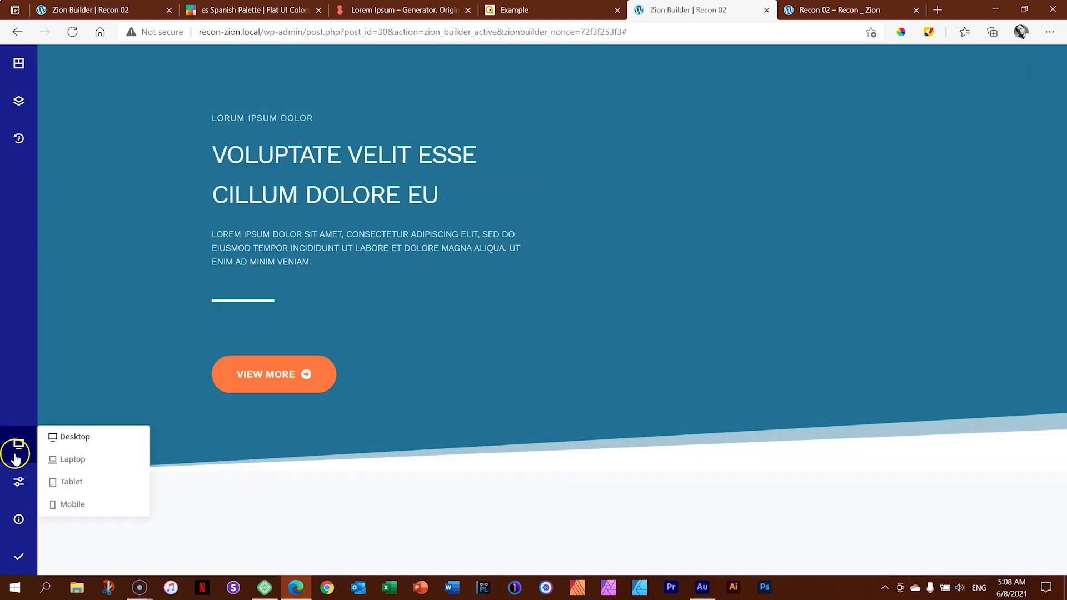
{"action": "left_click", "coordinate": [68, 460]}
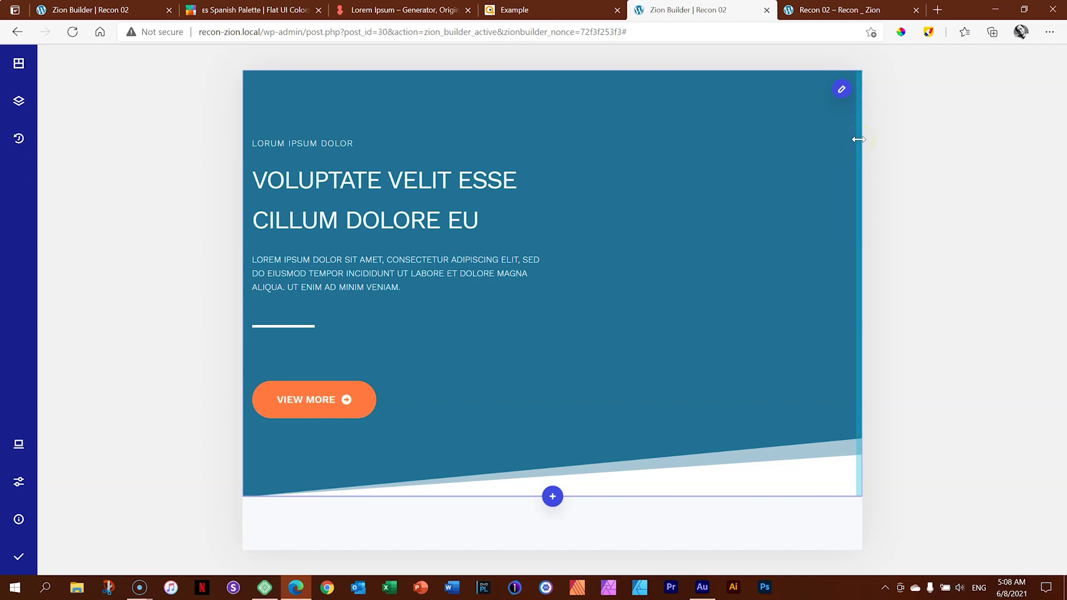
{"action": "left_click_drag", "start_coordinate": [858, 139], "coordinate": [808, 139]}
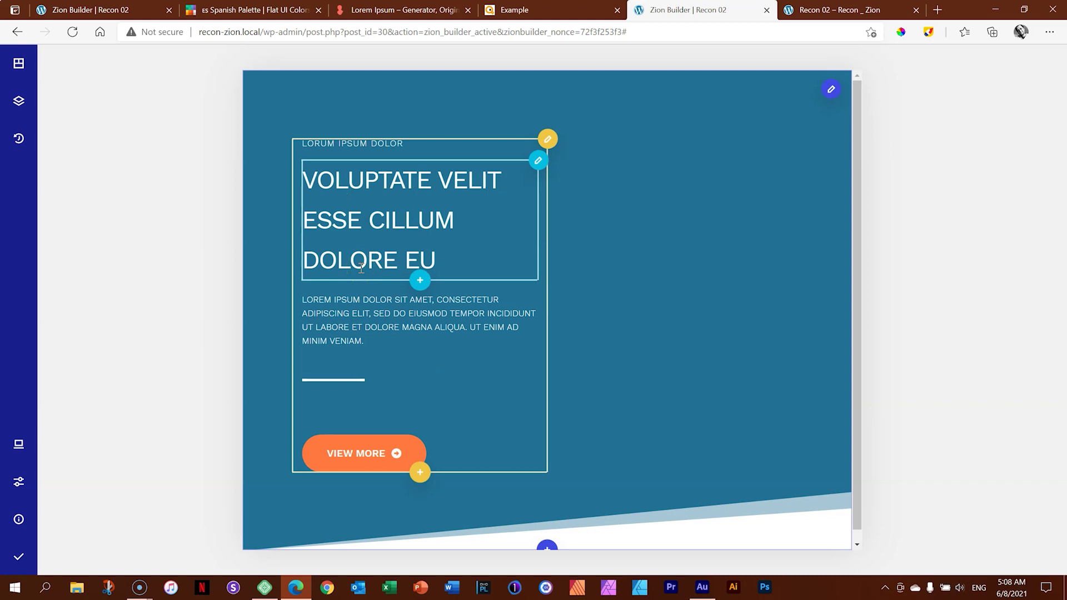
- Set the text column's width to 7 in the laptop layout
{"action": "left_click", "coordinate": [550, 140]}
{"action": "left_click", "coordinate": [443, 138]}
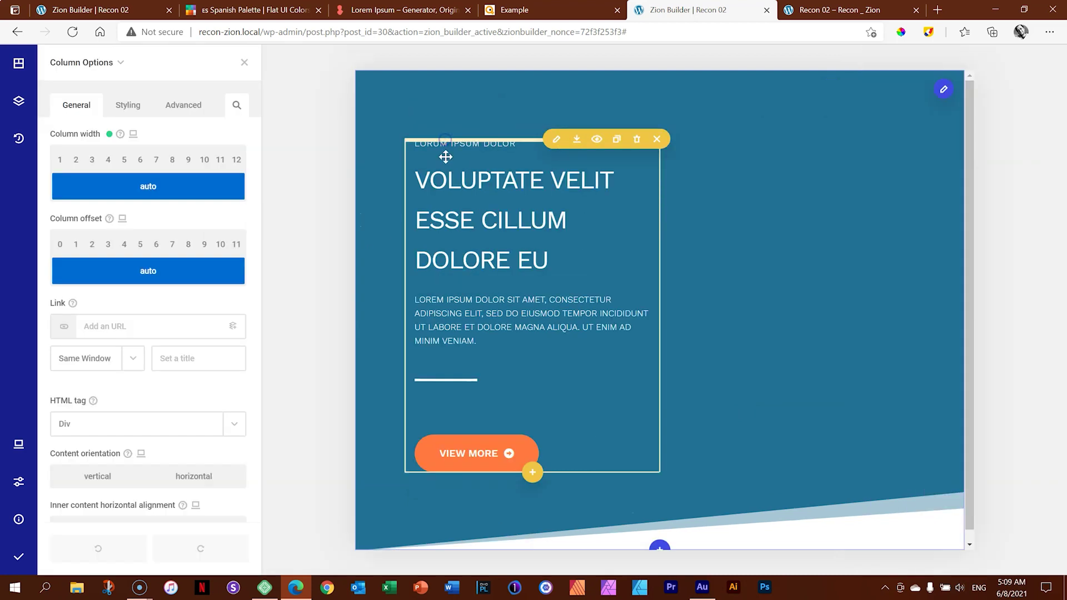
{"action": "left_click", "coordinate": [125, 160]}
{"action": "left_click", "coordinate": [140, 161]}
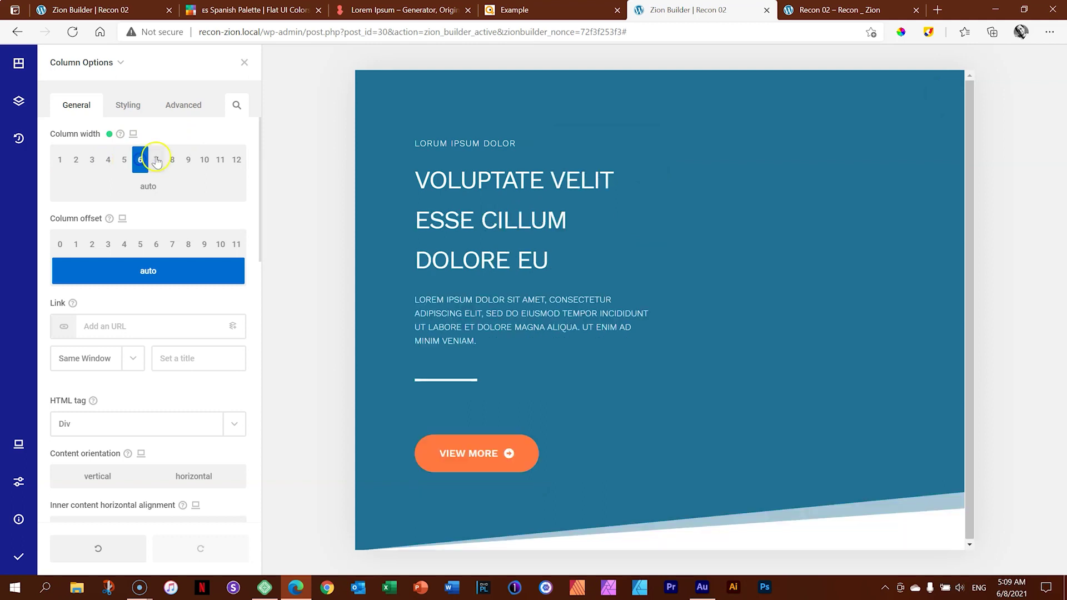
{"action": "left_click", "coordinate": [156, 161]}
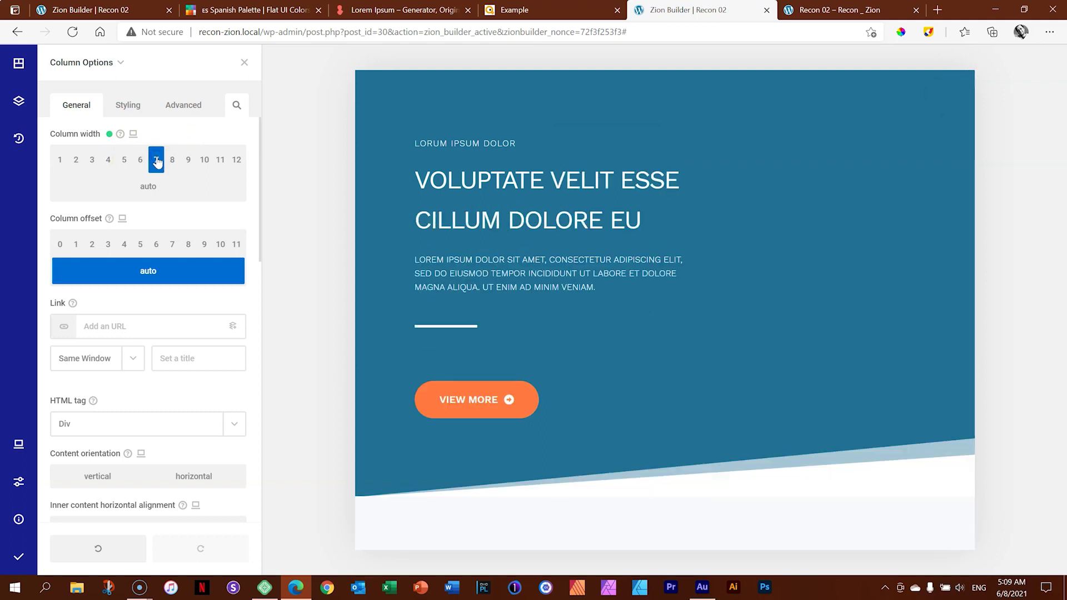
- Compare the hero section's desktop and laptop layouts
{"action": "left_click", "coordinate": [18, 444]}
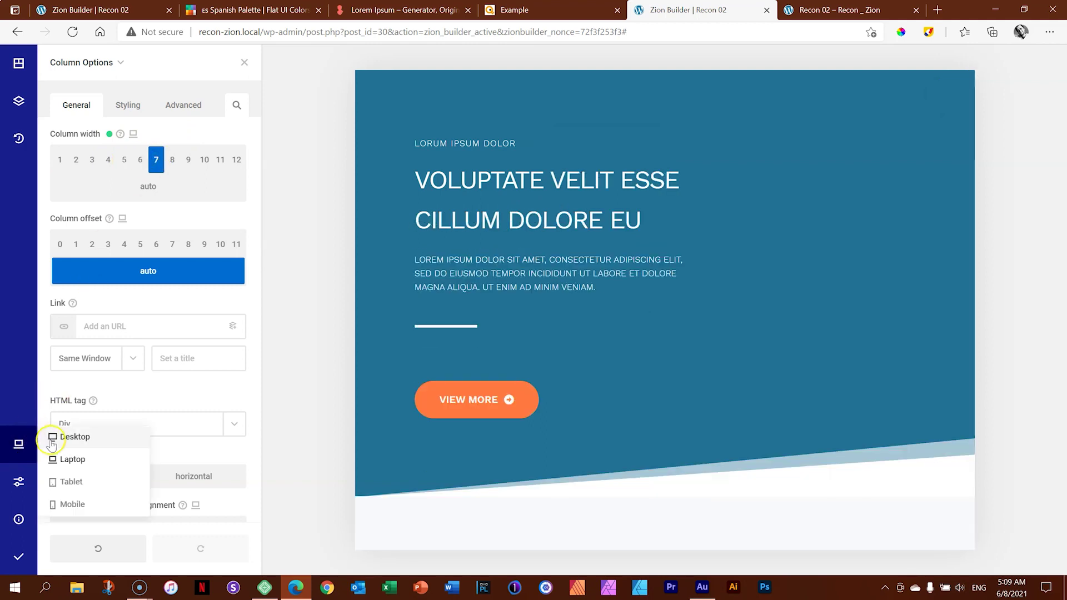
{"action": "left_click", "coordinate": [55, 437]}
{"action": "left_click", "coordinate": [19, 444]}
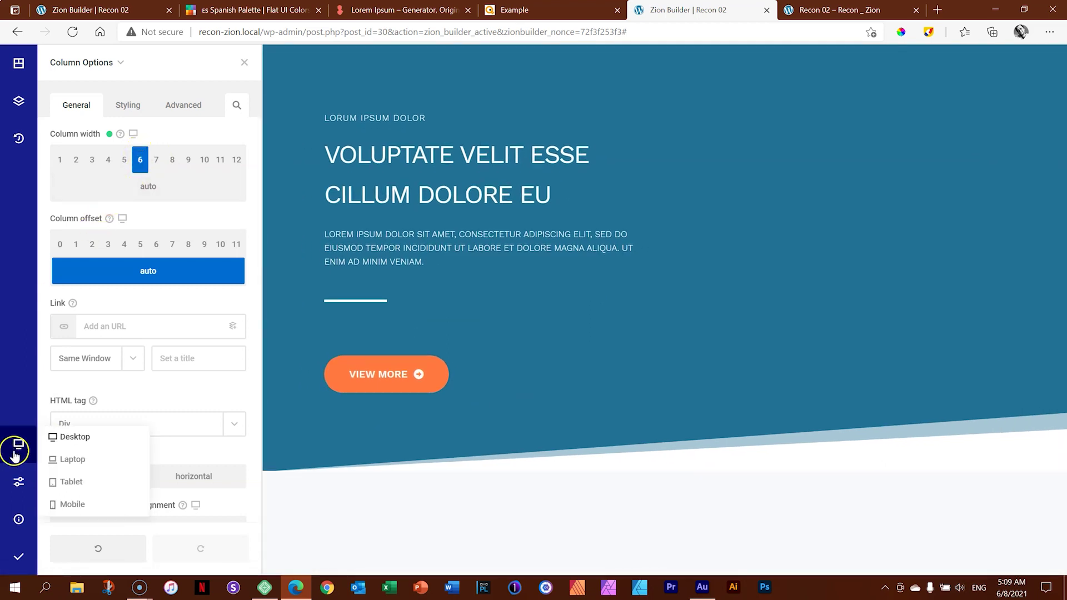
{"action": "left_click", "coordinate": [66, 459]}
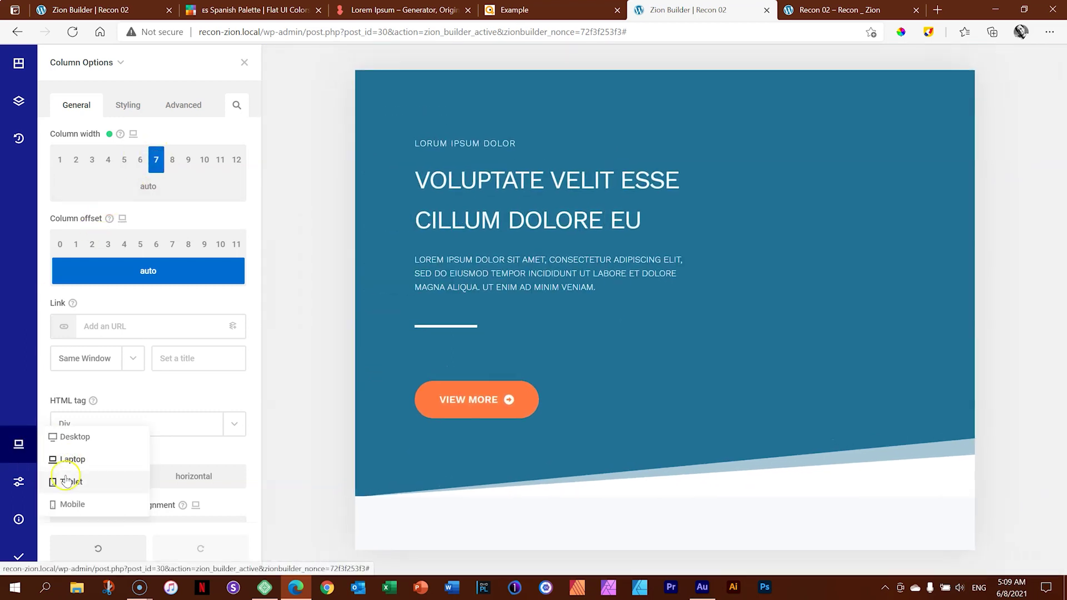
- In the tablet layout, reduce the section's left padding and set the text column's width to 9
{"action": "left_click", "coordinate": [67, 481]}
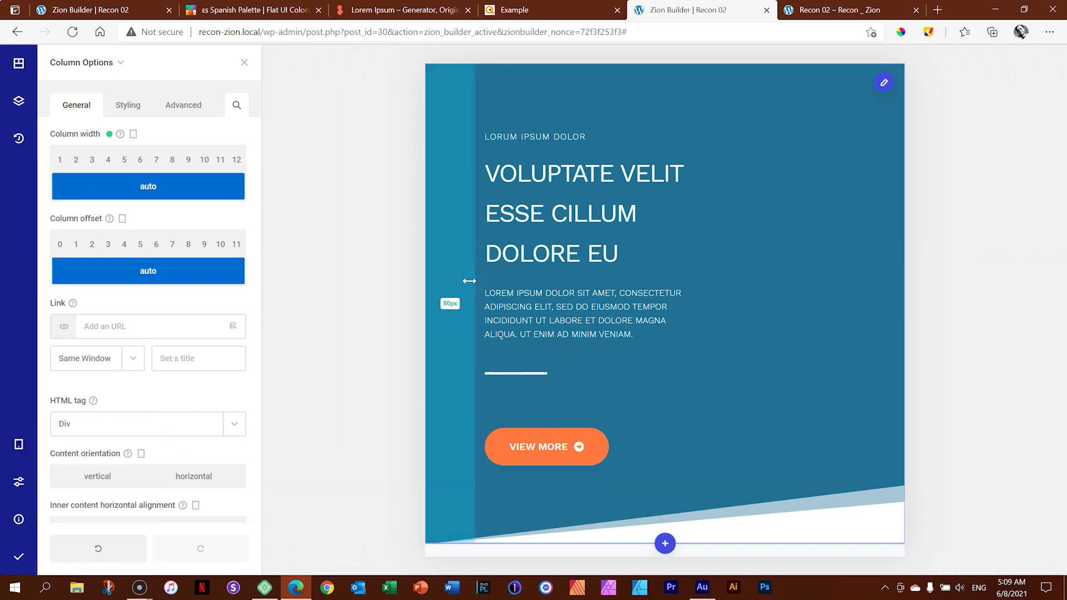
{"action": "left_click_drag", "start_coordinate": [469, 281], "coordinate": [451, 284]}
{"action": "left_click", "coordinate": [697, 133]}
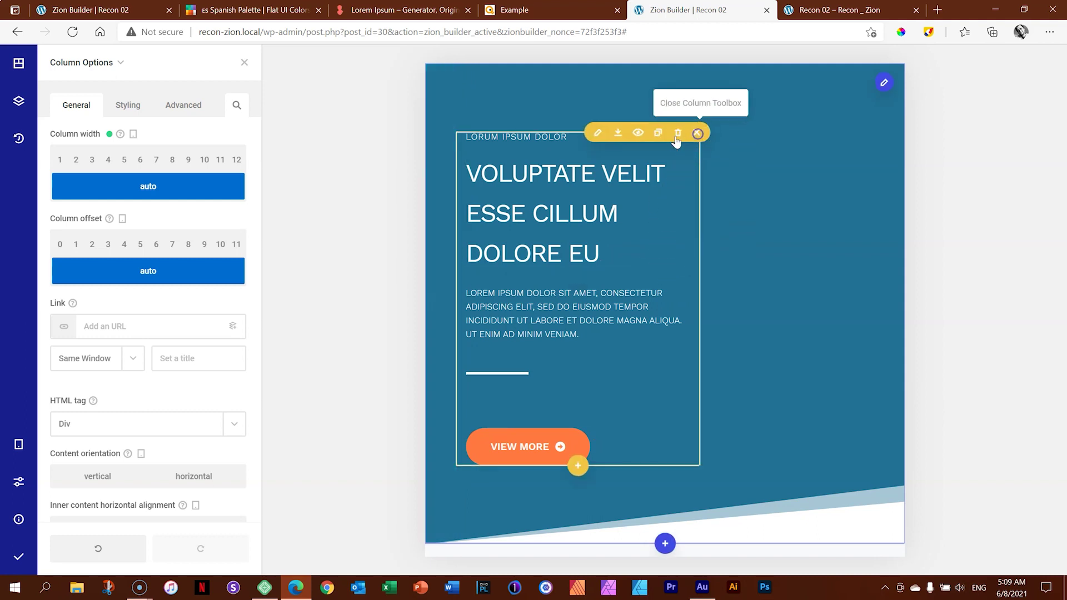
{"action": "left_click", "coordinate": [598, 134]}
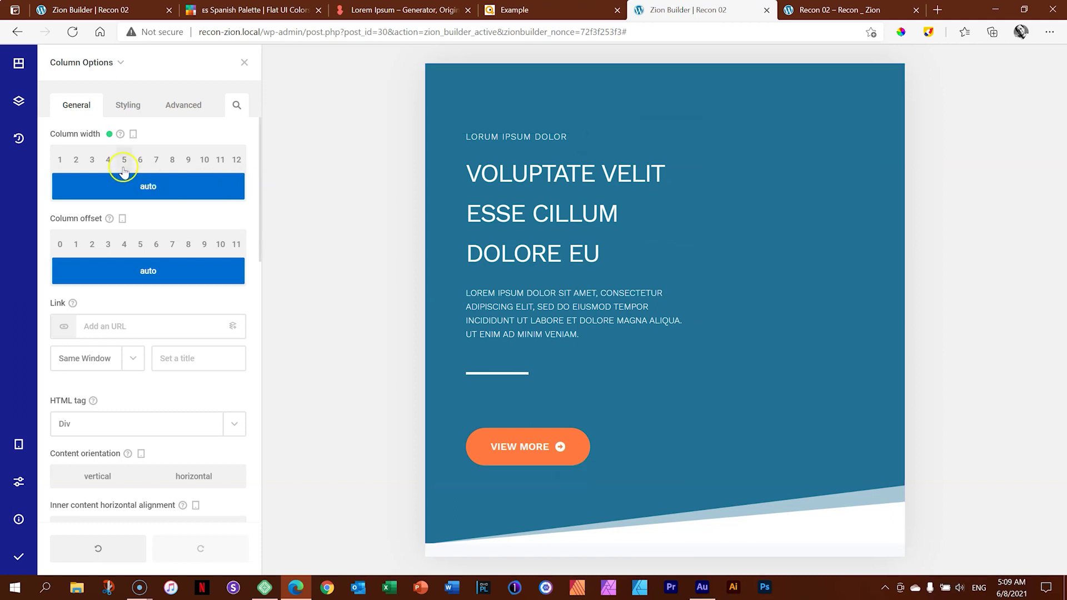
{"action": "left_click", "coordinate": [156, 160]}
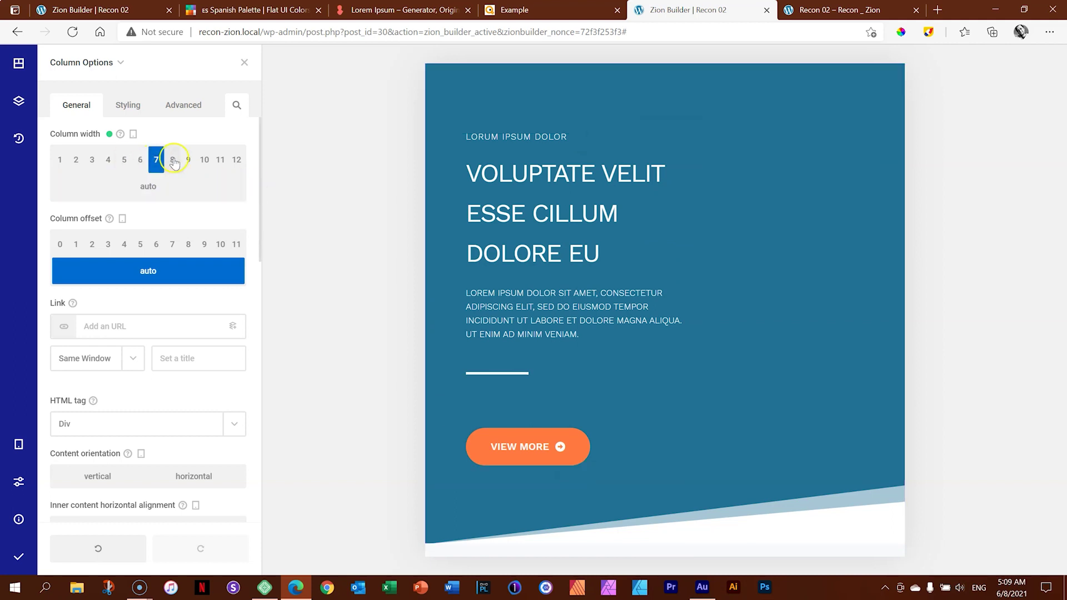
{"action": "left_click", "coordinate": [173, 161]}
{"action": "left_click", "coordinate": [189, 161]}
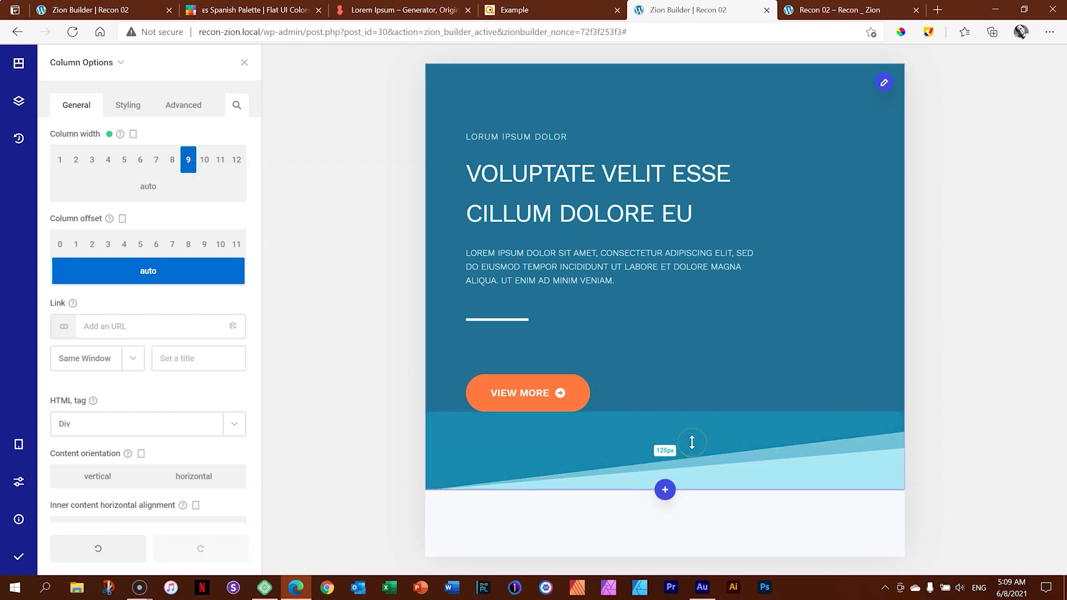
- Check the hero section in the mobile layout, and return to the page's preview
{"action": "left_click", "coordinate": [19, 444]}
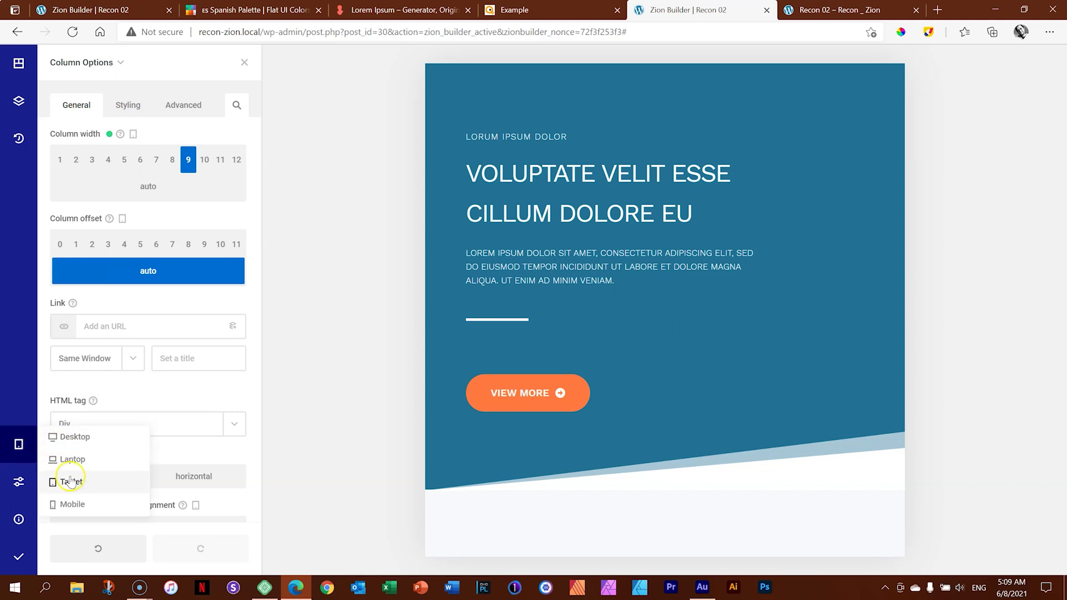
{"action": "left_click", "coordinate": [72, 504]}
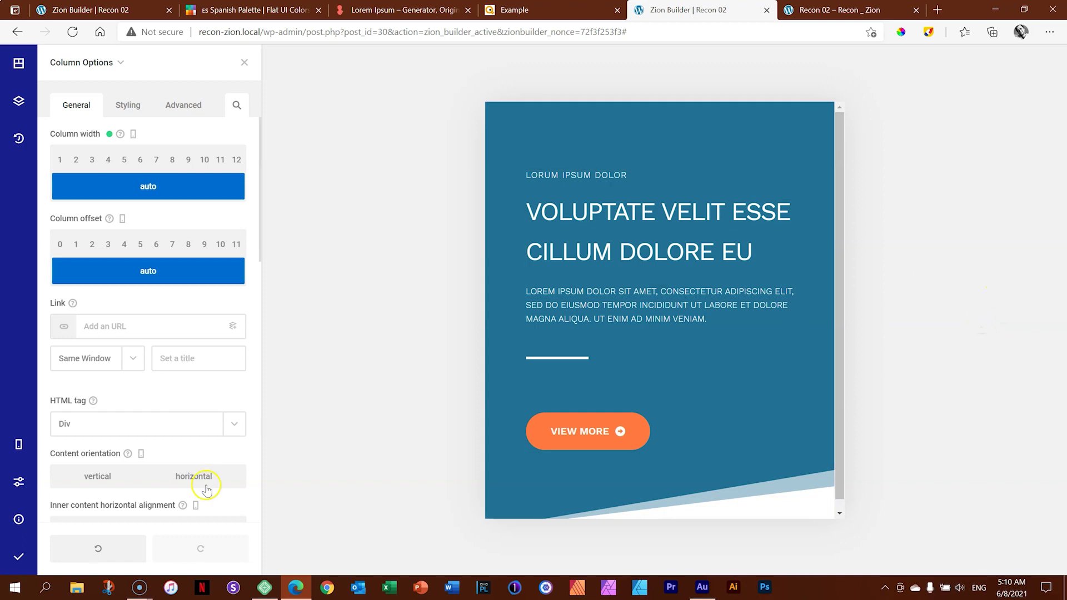
{"action": "left_click", "coordinate": [244, 589]}
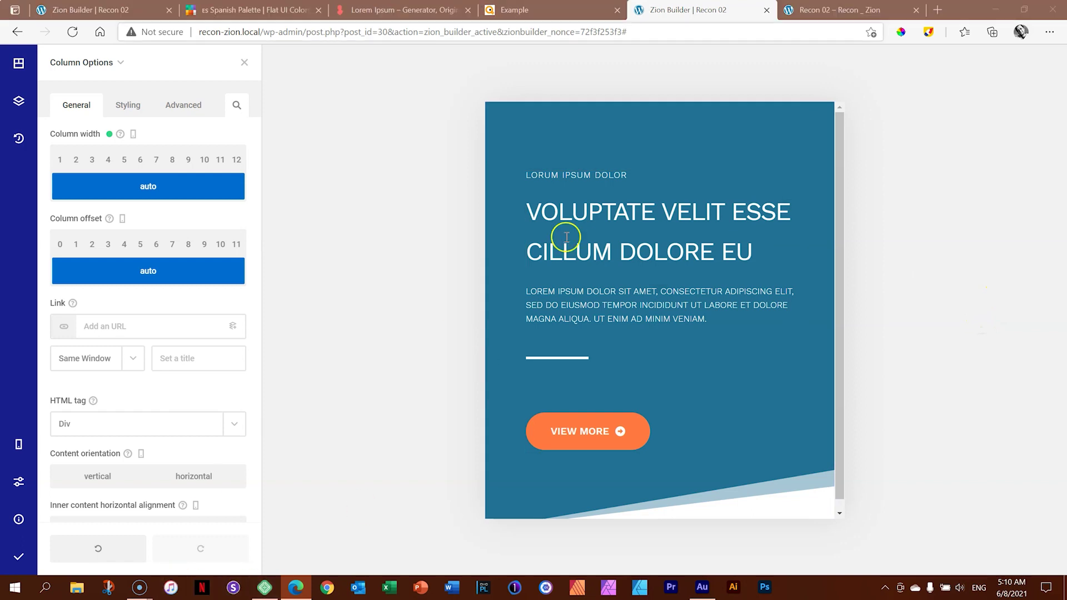
{"action": "left_click", "coordinate": [833, 9]}
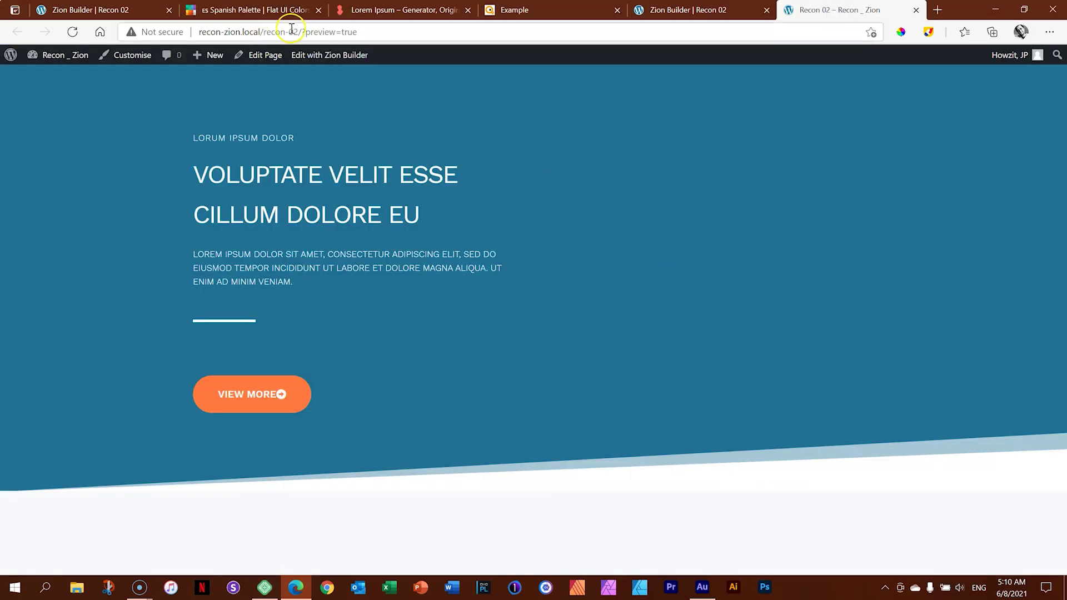
- Copy the page address recon-zion.local/recon-02 from the browser and load it in the multi-device preview app
{"action": "left_click_drag", "start_coordinate": [298, 32], "coordinate": [196, 35]}
{"action": "key", "text": "ctrl+c"}
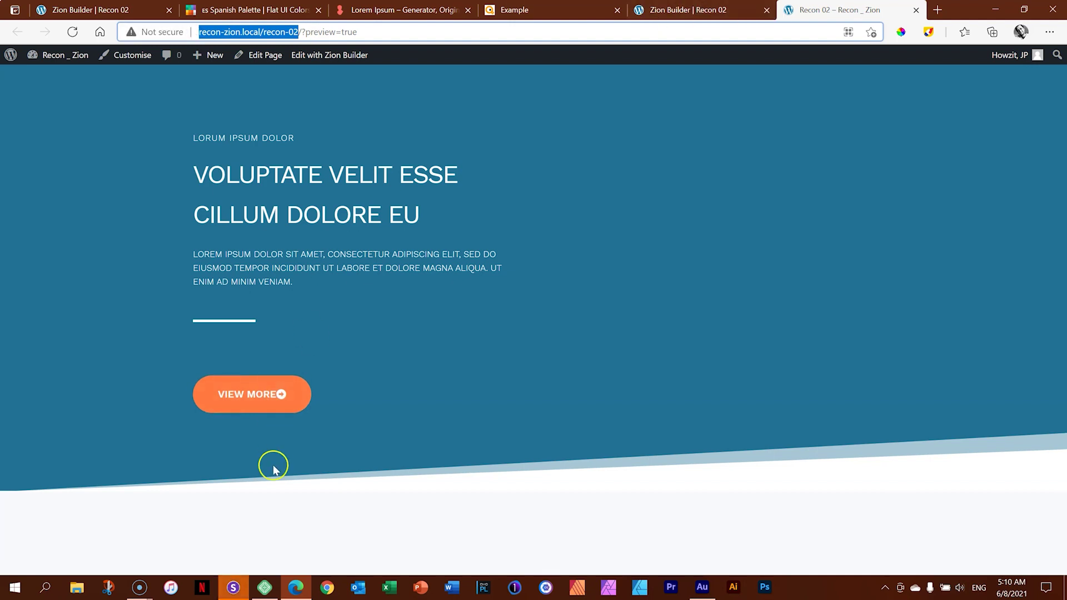
{"action": "left_click", "coordinate": [229, 588]}
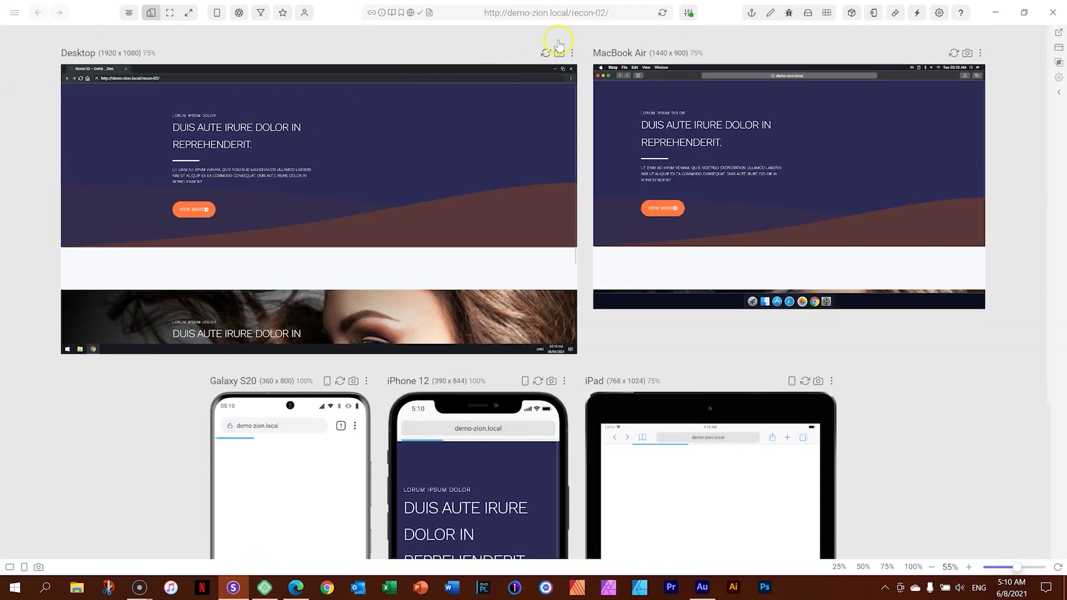
{"action": "left_click", "coordinate": [575, 7]}
{"action": "key", "text": "ctrl+v"}
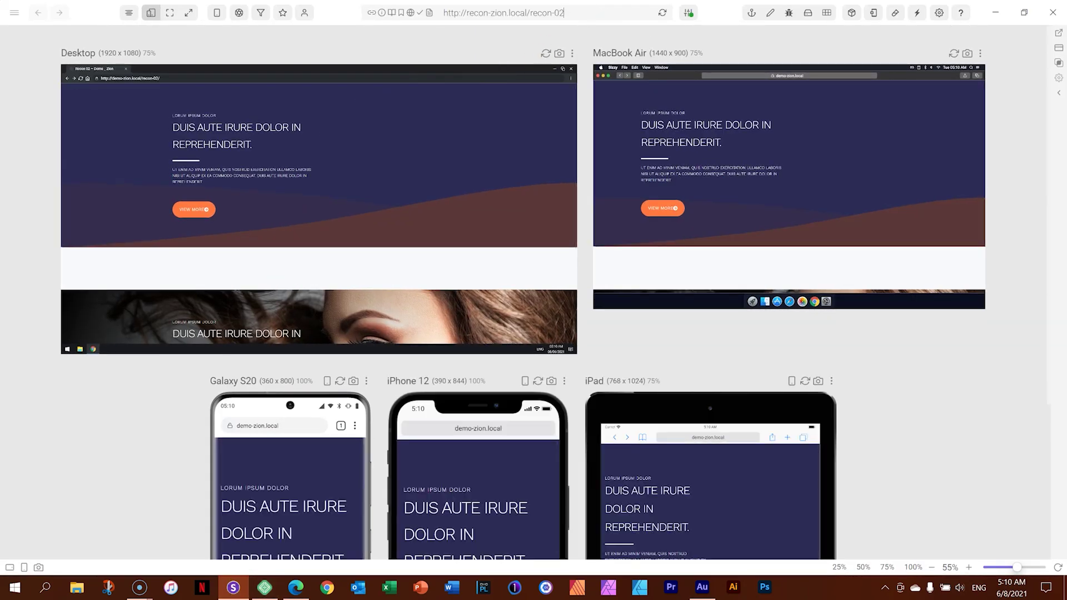
{"action": "key", "text": "Return"}
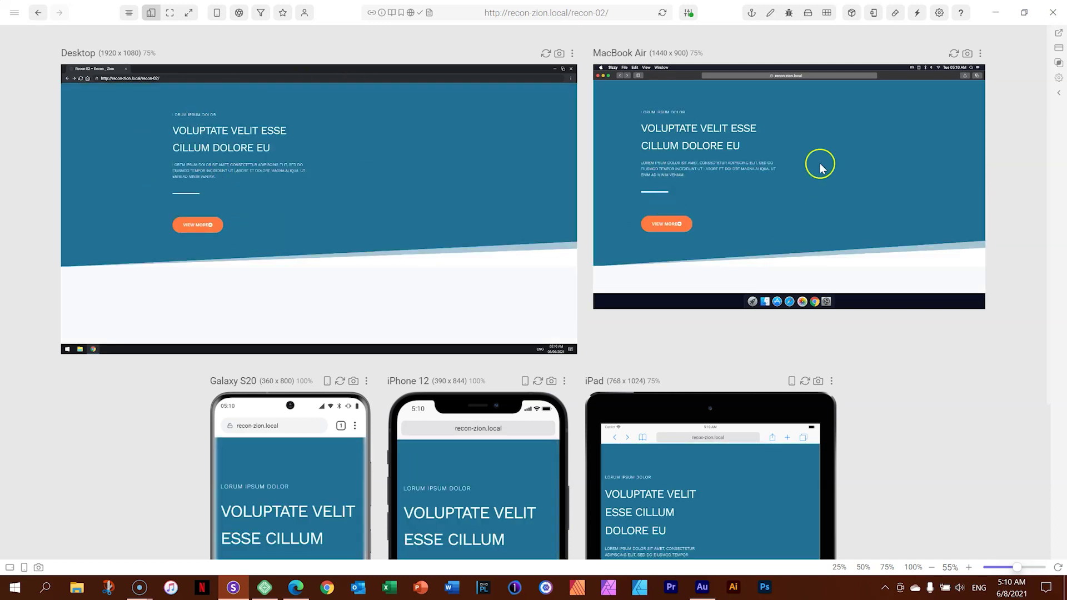
- Inspect the hero section's heading and layout in the Galaxy S20, iPhone 12 and iPad previews
{"action": "scroll", "coordinate": [1039, 265], "scroll_direction": "down", "scroll_amount": 4}
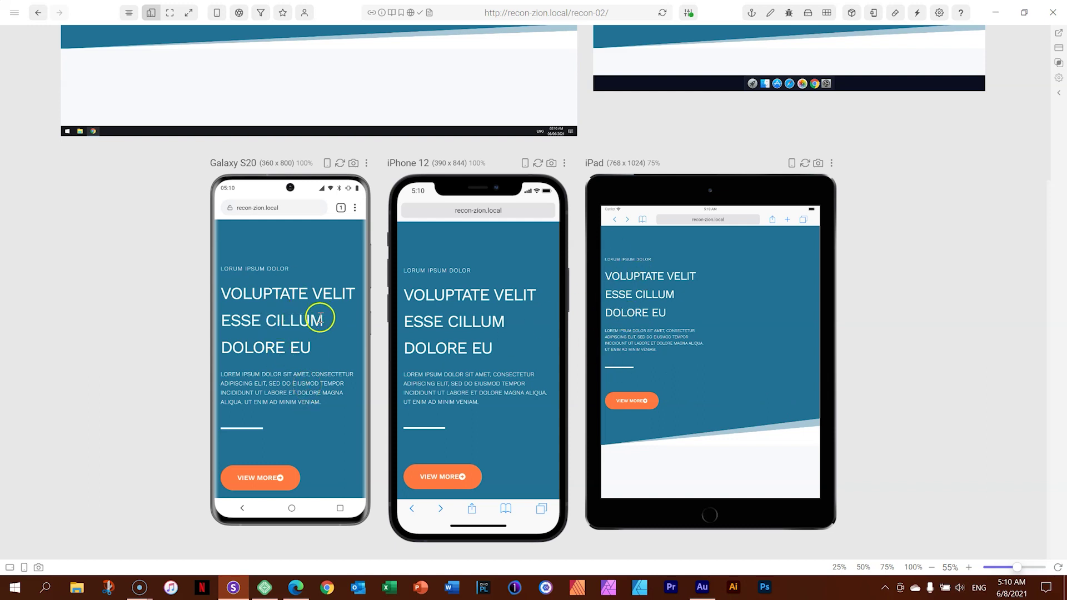
{"action": "left_click_drag", "start_coordinate": [309, 350], "coordinate": [227, 308]}
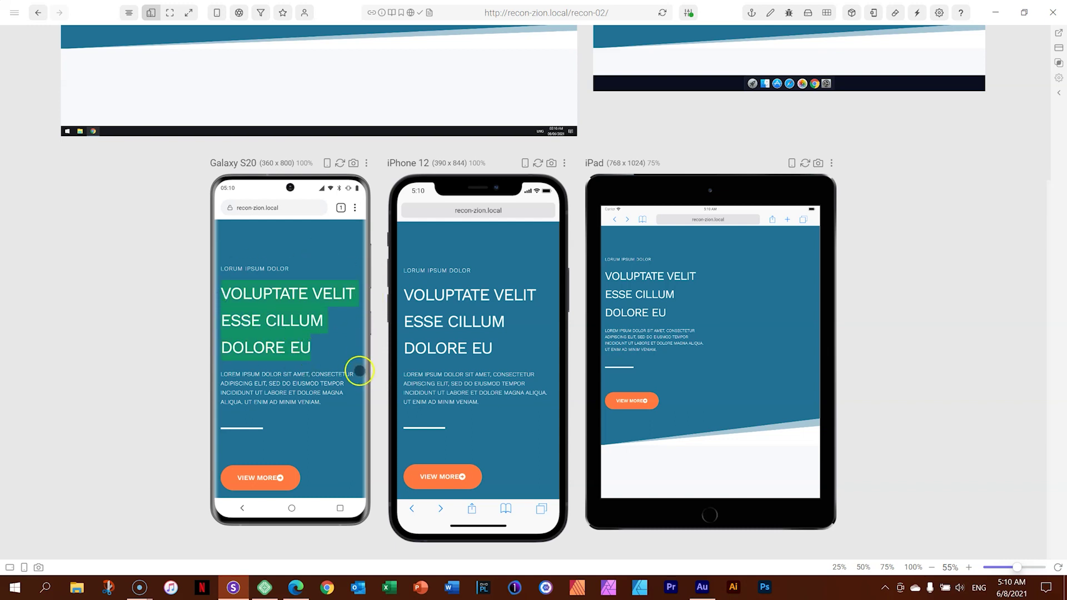
{"action": "scroll", "coordinate": [355, 387], "scroll_direction": "down", "scroll_amount": 1}
{"action": "scroll", "coordinate": [352, 386], "scroll_direction": "up", "scroll_amount": 1}
- Switch back to Zion Builder, increase the section's left padding in the tablet layout, and save and publish the page
{"action": "key", "text": "alt+Tab"}
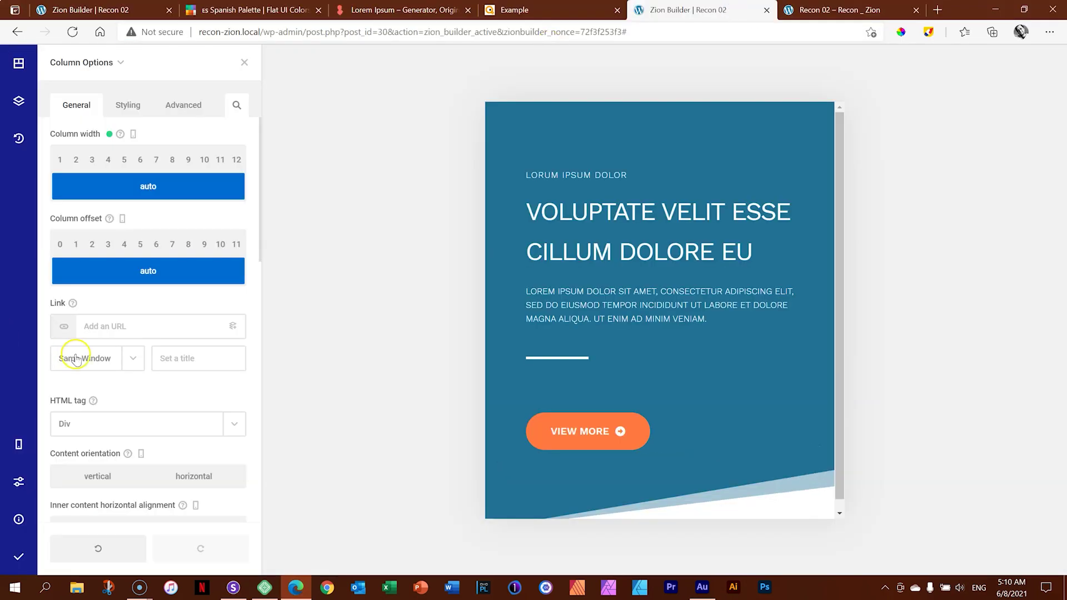
{"action": "left_click", "coordinate": [18, 444]}
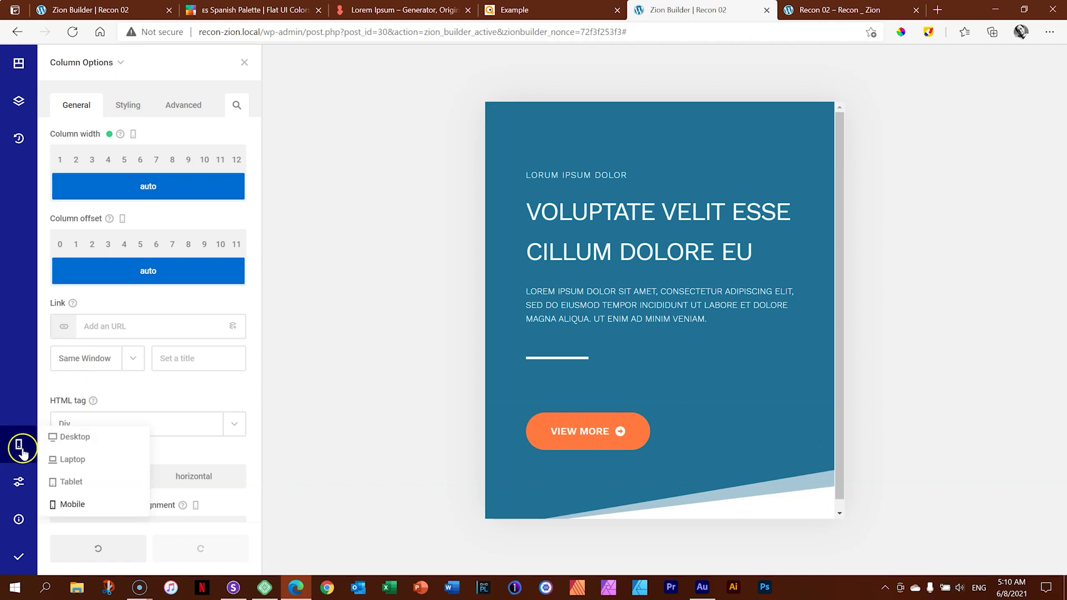
{"action": "left_click", "coordinate": [55, 478]}
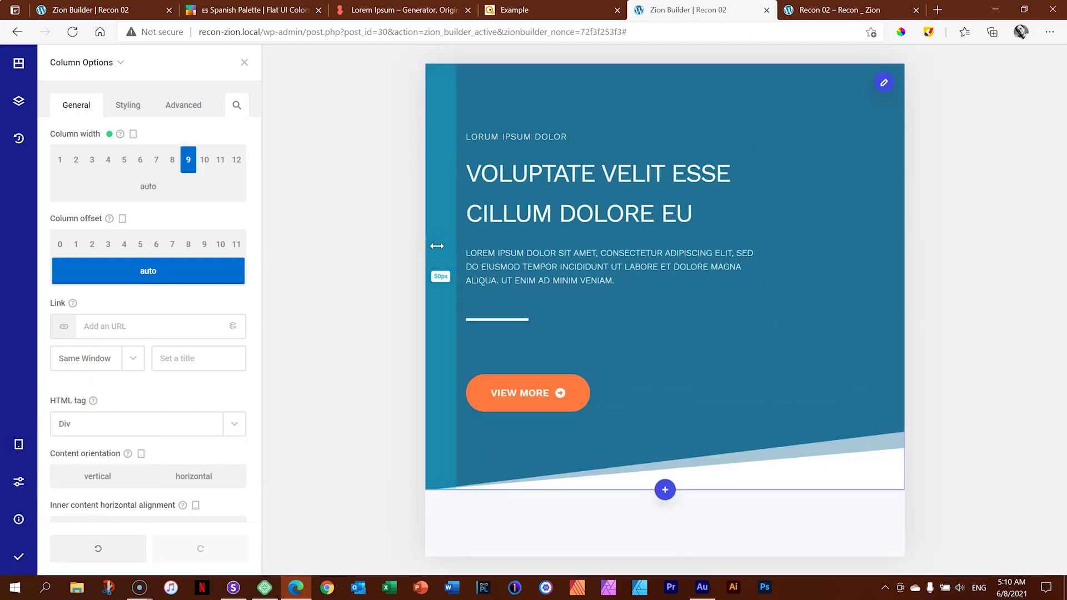
{"action": "left_click_drag", "start_coordinate": [437, 246], "coordinate": [468, 245]}
{"action": "left_click", "coordinate": [18, 556]}
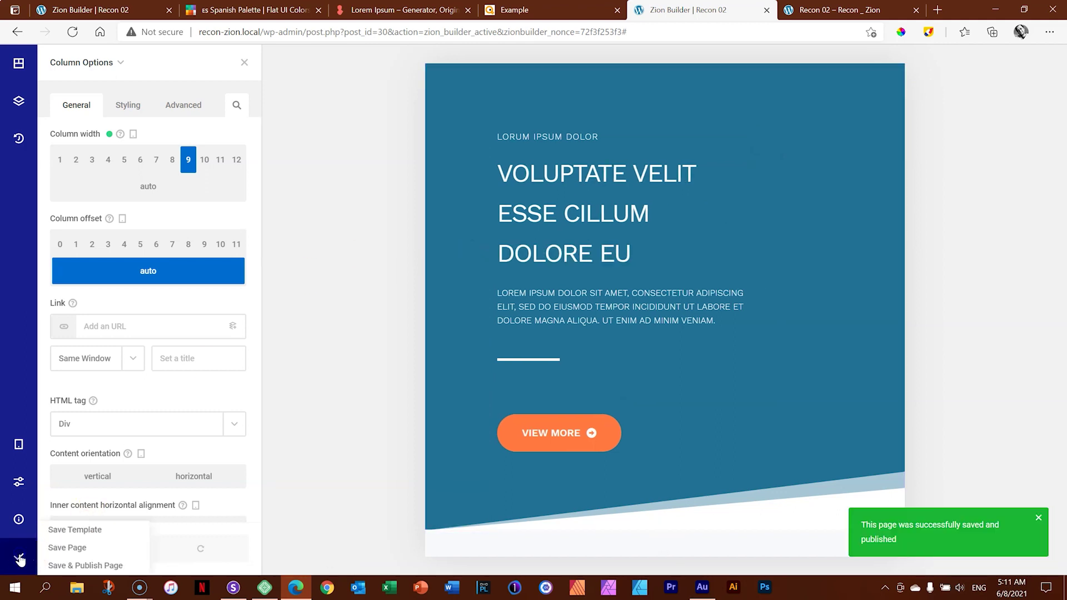
{"action": "left_click", "coordinate": [73, 568]}
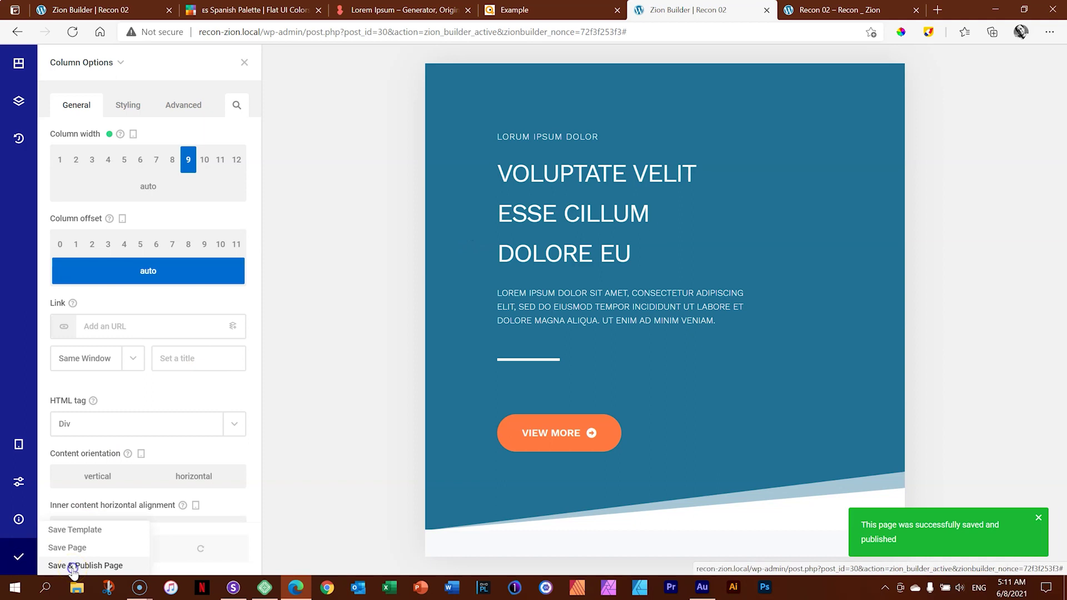
- Reload the page in the multi-device preview app to check the new left padding, and return to Zion Builder
{"action": "left_click", "coordinate": [232, 586]}
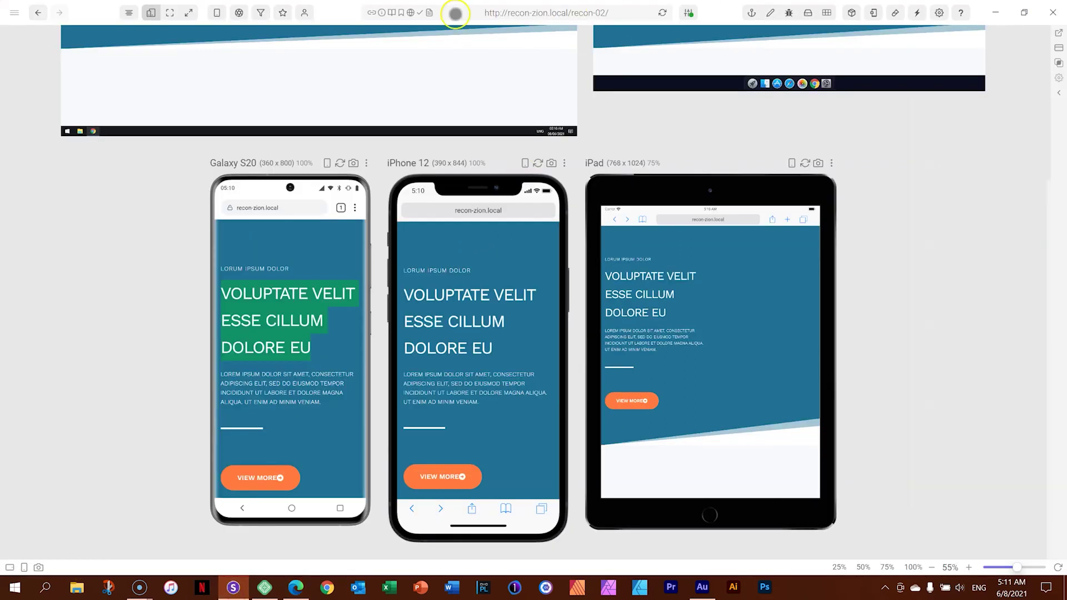
{"action": "left_click", "coordinate": [662, 14]}
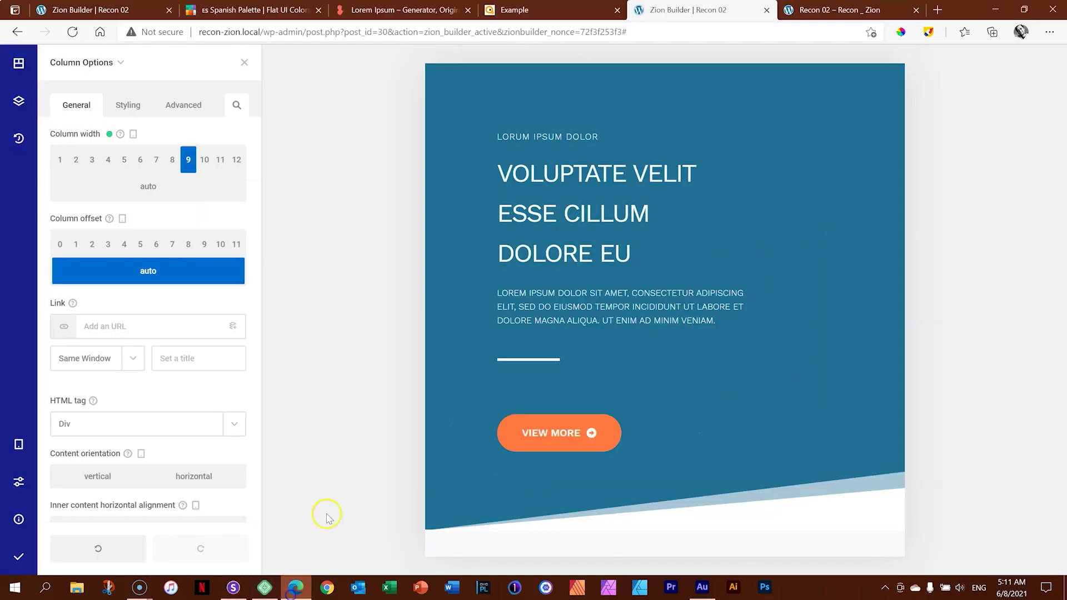
{"action": "left_click", "coordinate": [295, 587]}
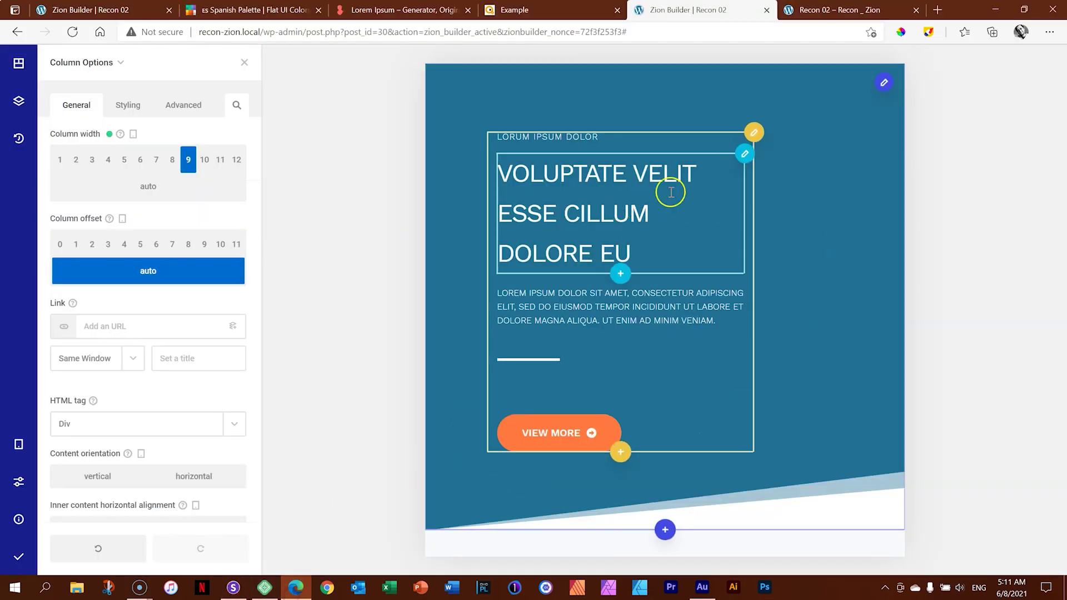
- Try a width of 10 for the text column in the tablet layout, and save and publish the page
{"action": "left_click", "coordinate": [753, 134]}
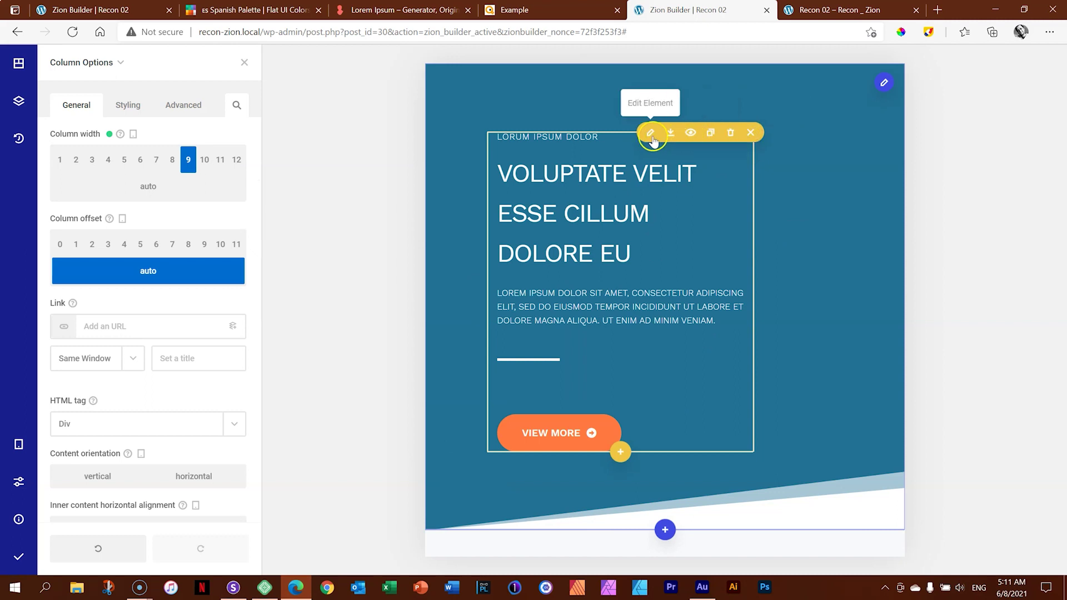
{"action": "left_click", "coordinate": [203, 162]}
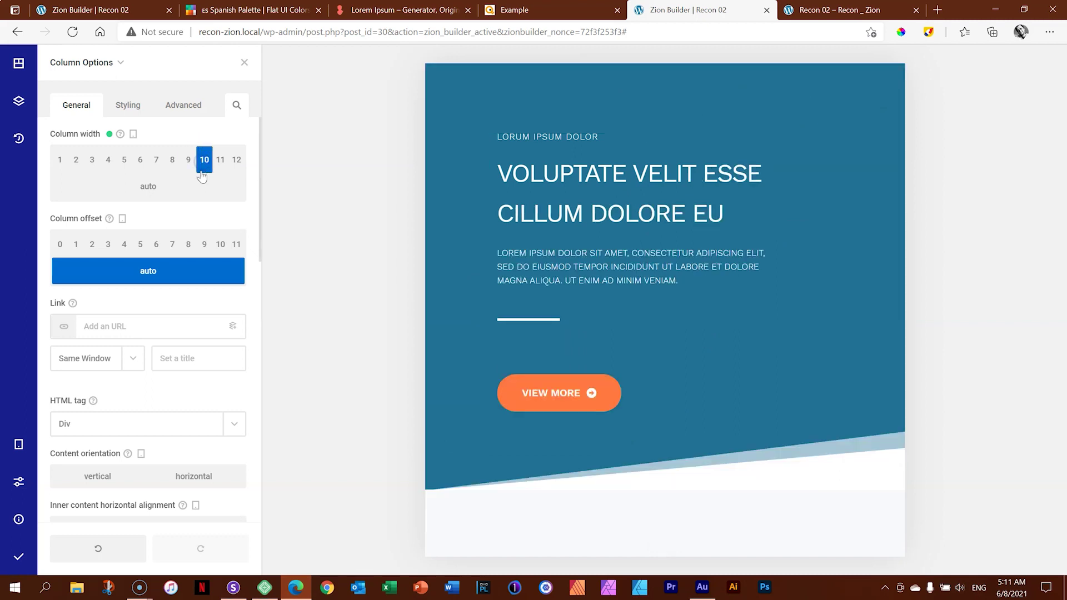
{"action": "mouse_move", "coordinate": [18, 556]}
{"action": "left_click", "coordinate": [69, 562]}
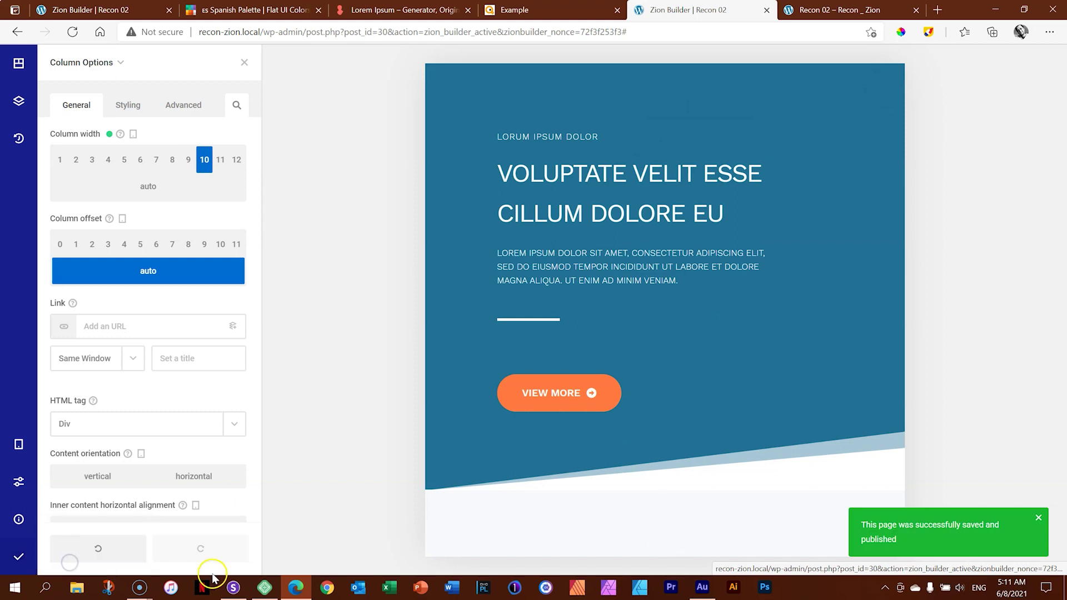
- Reload the device previews to check the text column's width on the iPad, and return to Zion Builder
{"action": "left_click", "coordinate": [233, 588]}
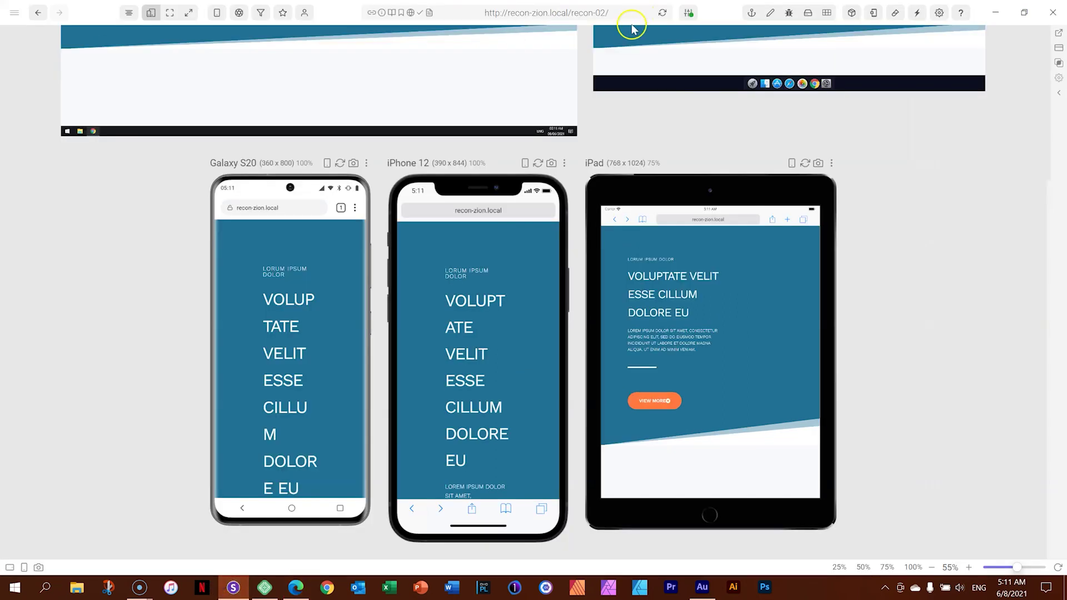
{"action": "left_click", "coordinate": [662, 13]}
{"action": "left_click", "coordinate": [295, 587]}
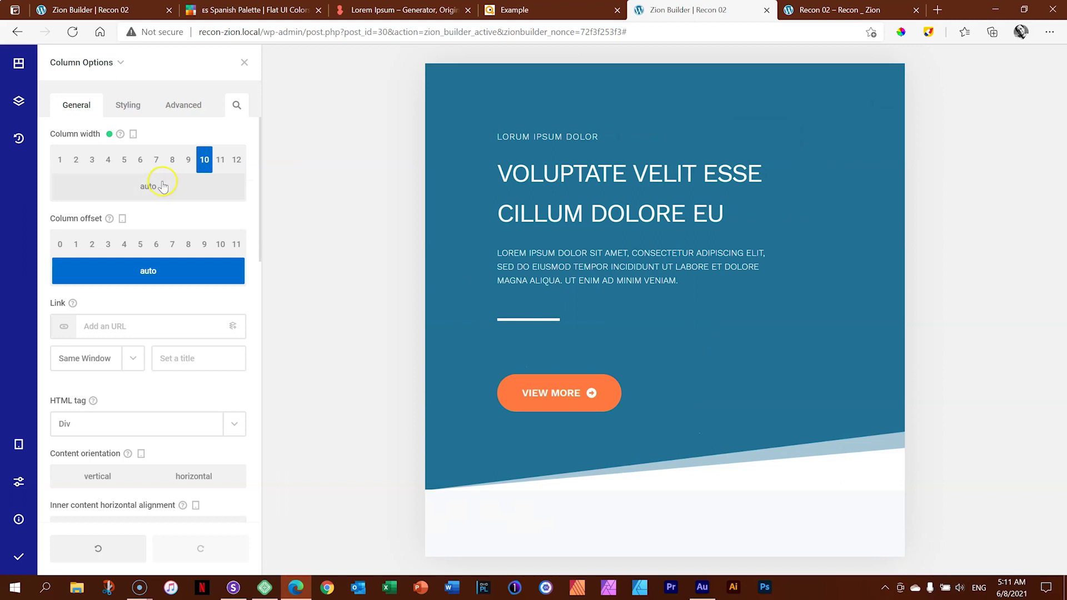
- Set the text column's width to 11 in the tablet layout, and save and publish the page
{"action": "left_click", "coordinate": [220, 168]}
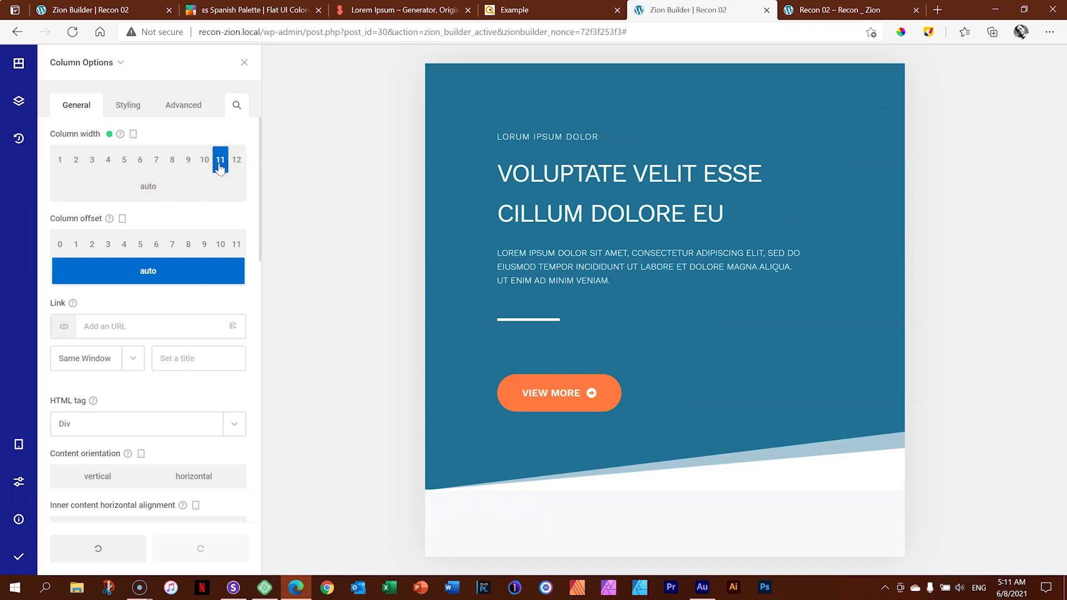
{"action": "mouse_move", "coordinate": [19, 556]}
{"action": "left_click", "coordinate": [89, 565]}
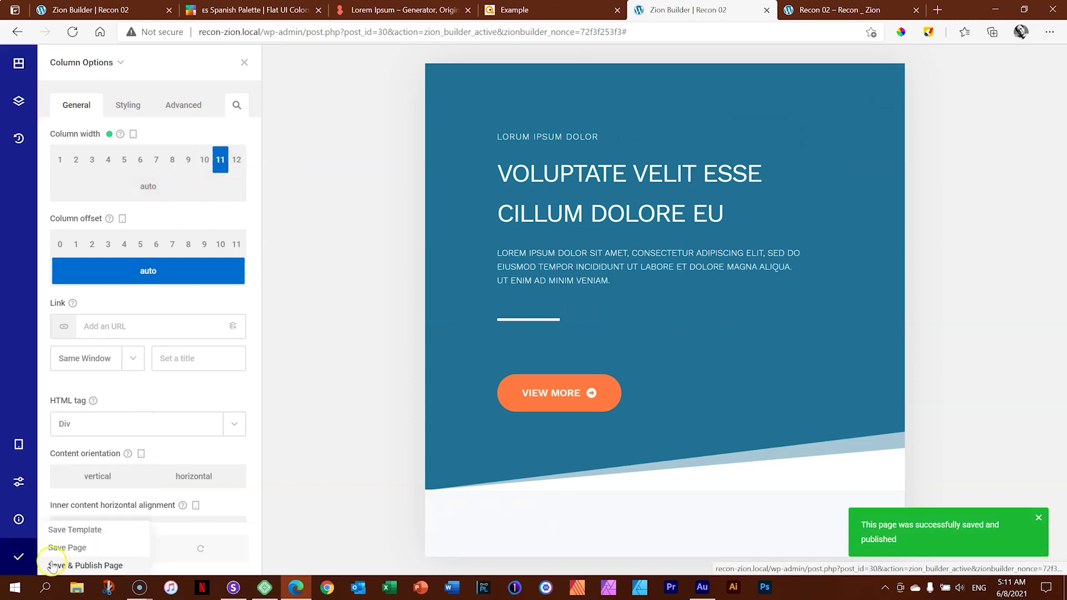
- In the mobile layout, set the main heading's font size to 24 px
{"action": "mouse_move", "coordinate": [19, 445]}
{"action": "left_click", "coordinate": [54, 502]}
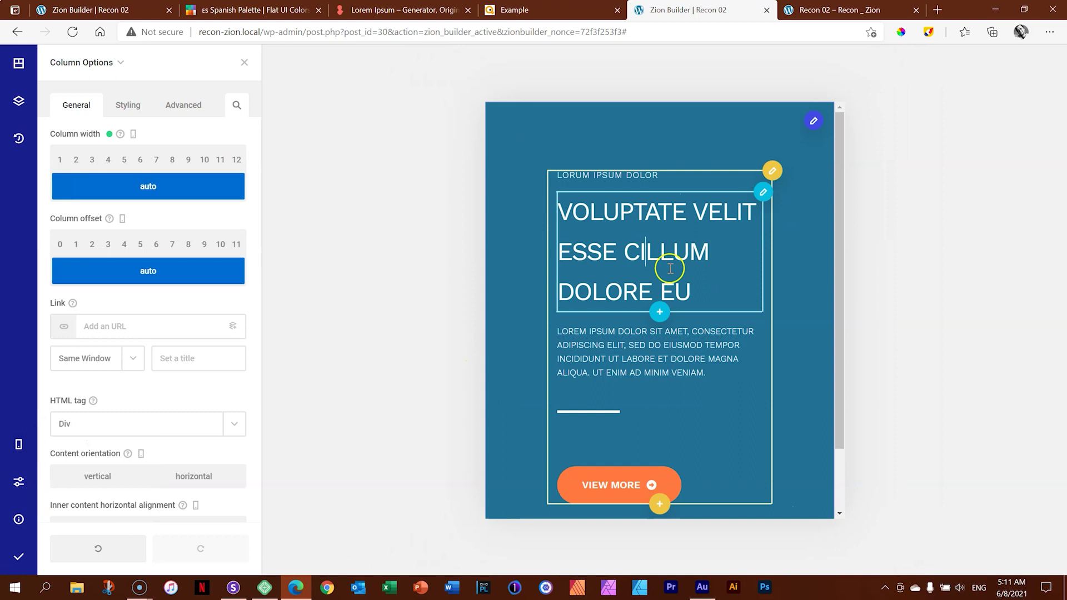
{"action": "left_click", "coordinate": [763, 193]}
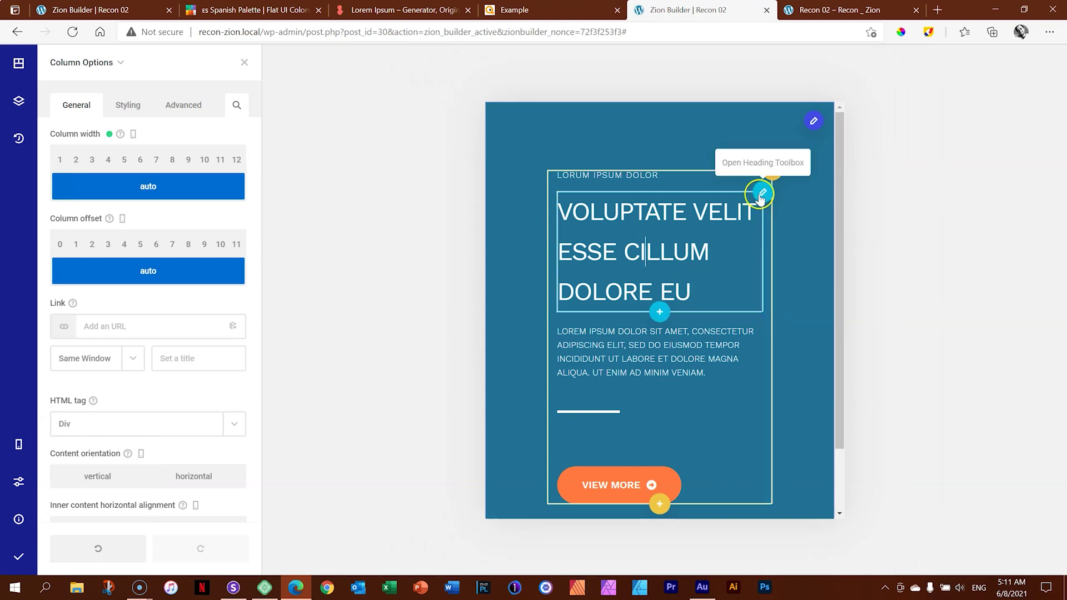
{"action": "left_click", "coordinate": [655, 193]}
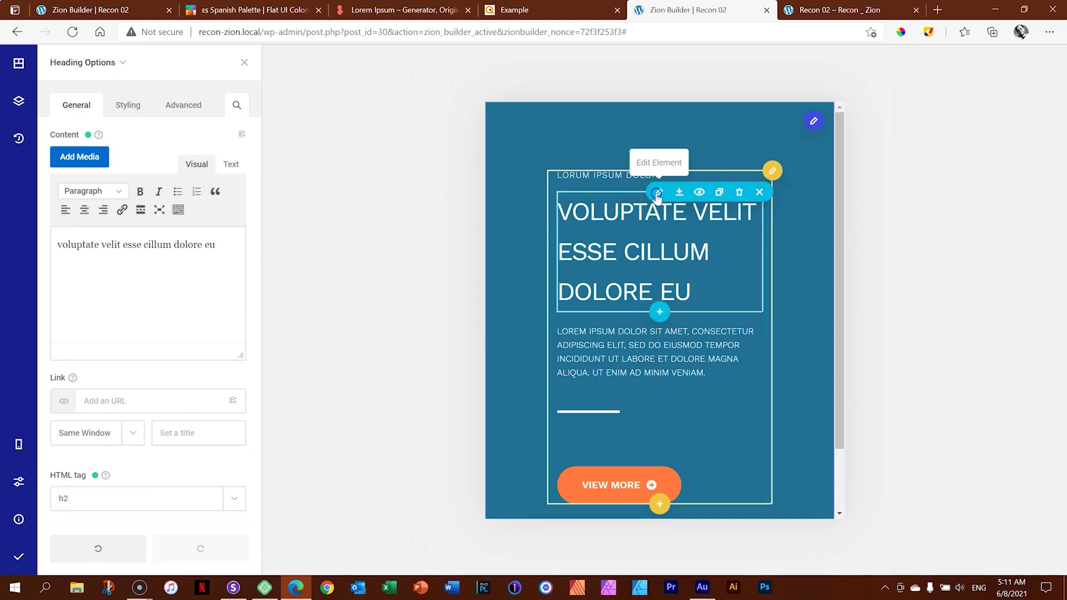
{"action": "left_click", "coordinate": [128, 105]}
{"action": "left_click", "coordinate": [92, 147]}
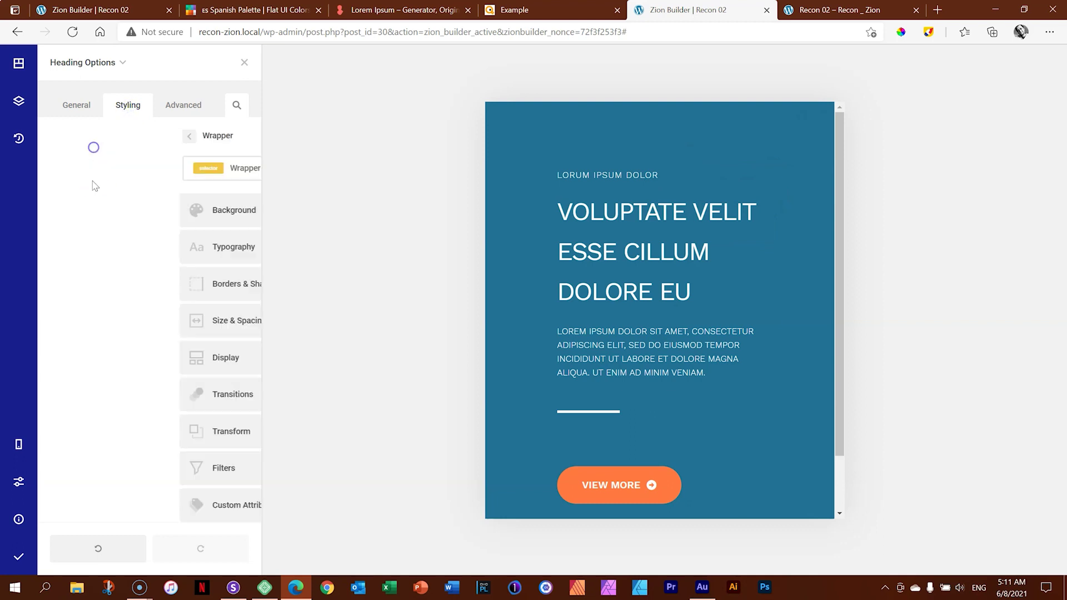
{"action": "left_click", "coordinate": [99, 251]}
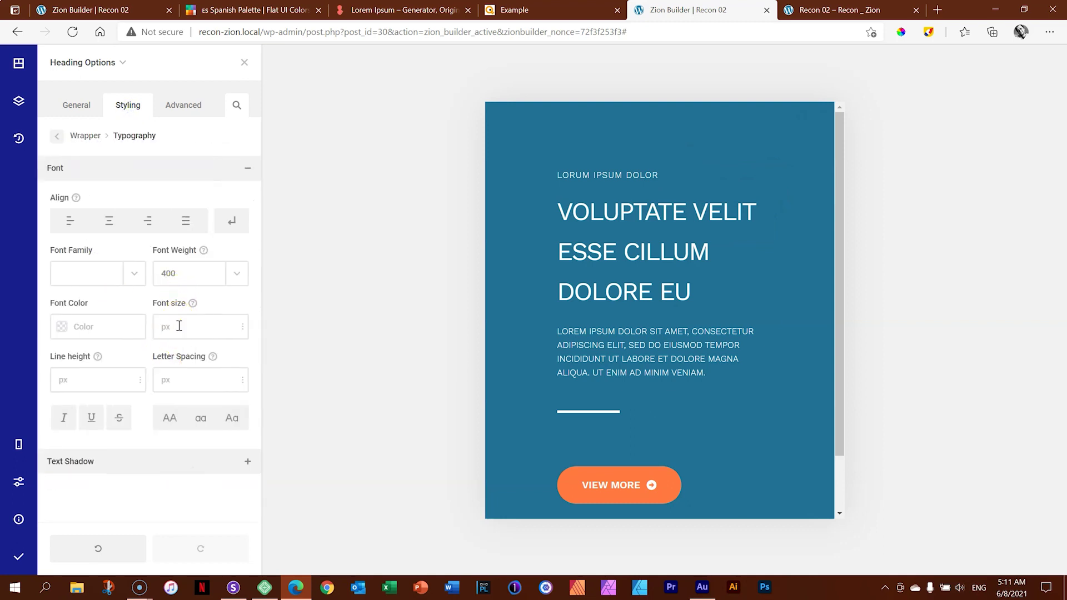
{"action": "left_click", "coordinate": [179, 325]}
{"action": "type", "text": "24"}
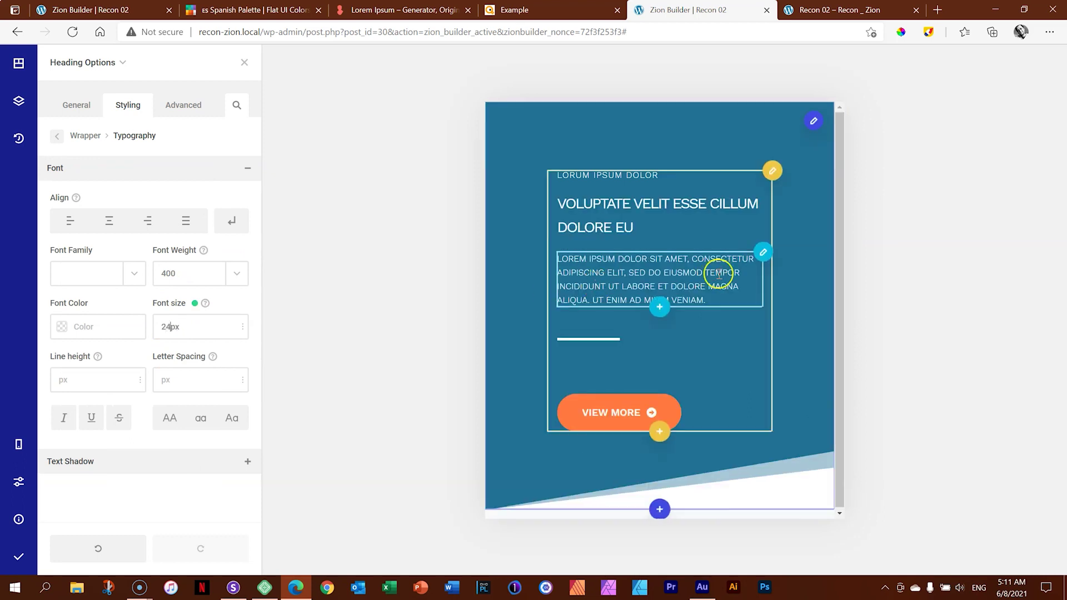
- Set the font size of the paragraph below the heading to 12 px in the mobile layout
{"action": "left_click", "coordinate": [763, 255]}
{"action": "left_click", "coordinate": [659, 252]}
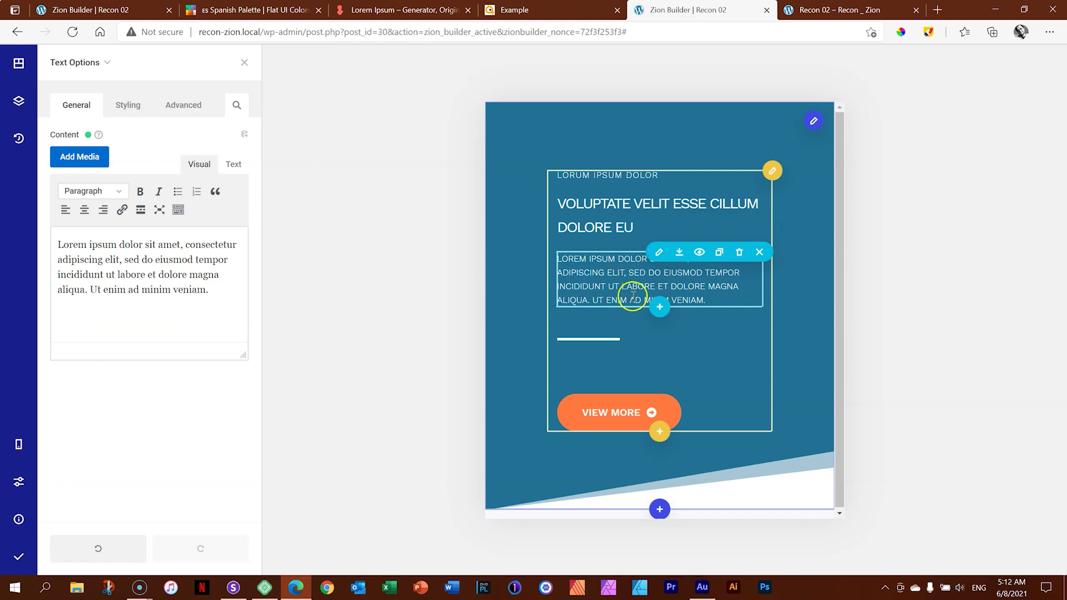
{"action": "left_click", "coordinate": [127, 109]}
{"action": "left_click", "coordinate": [125, 161]}
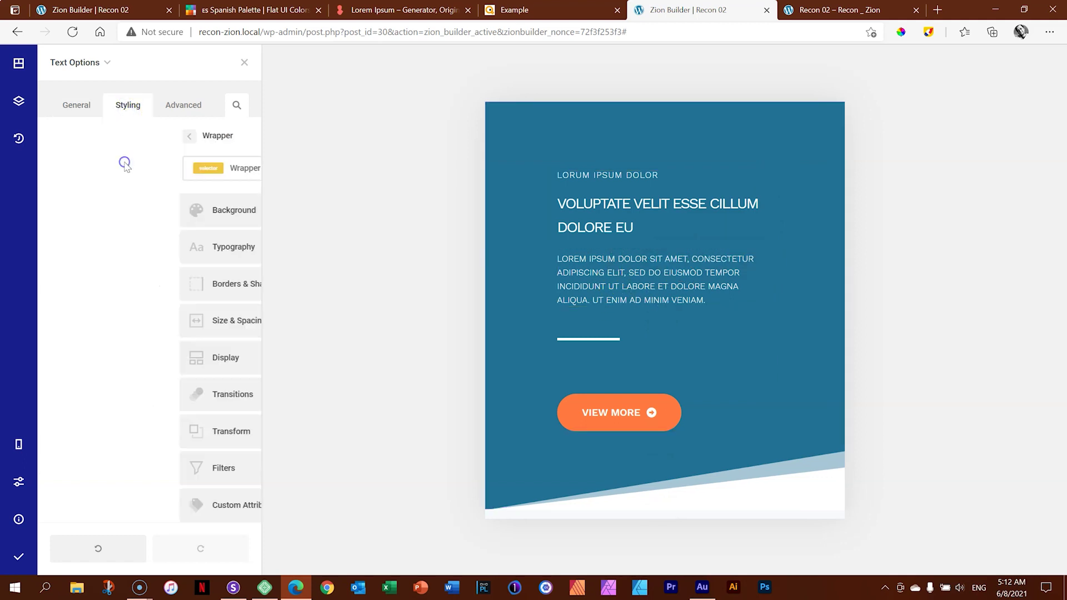
{"action": "left_click", "coordinate": [120, 260]}
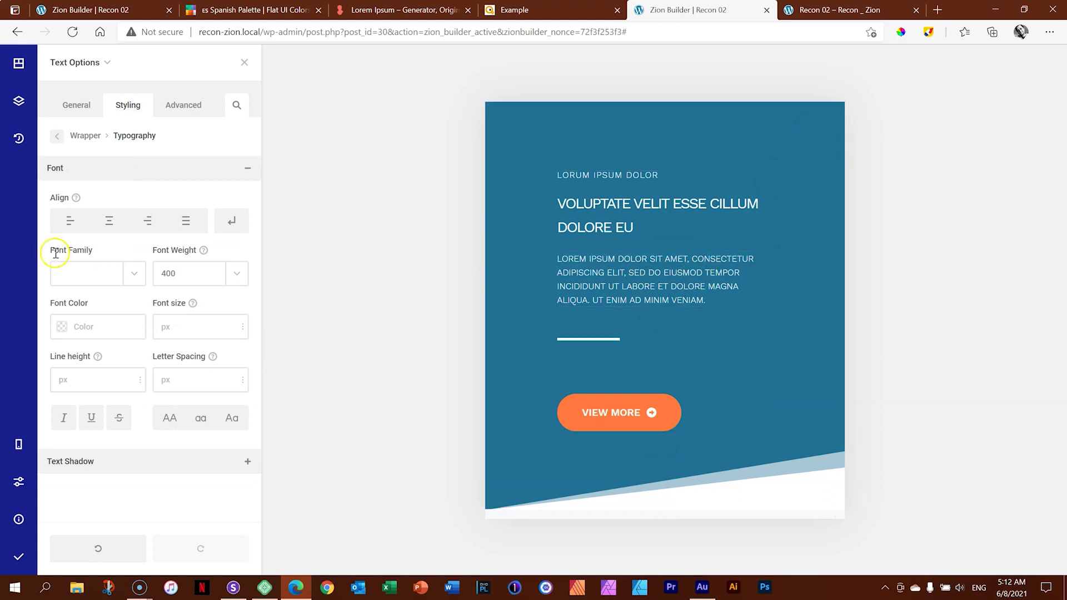
{"action": "left_click", "coordinate": [192, 337]}
{"action": "type", "text": "12"}
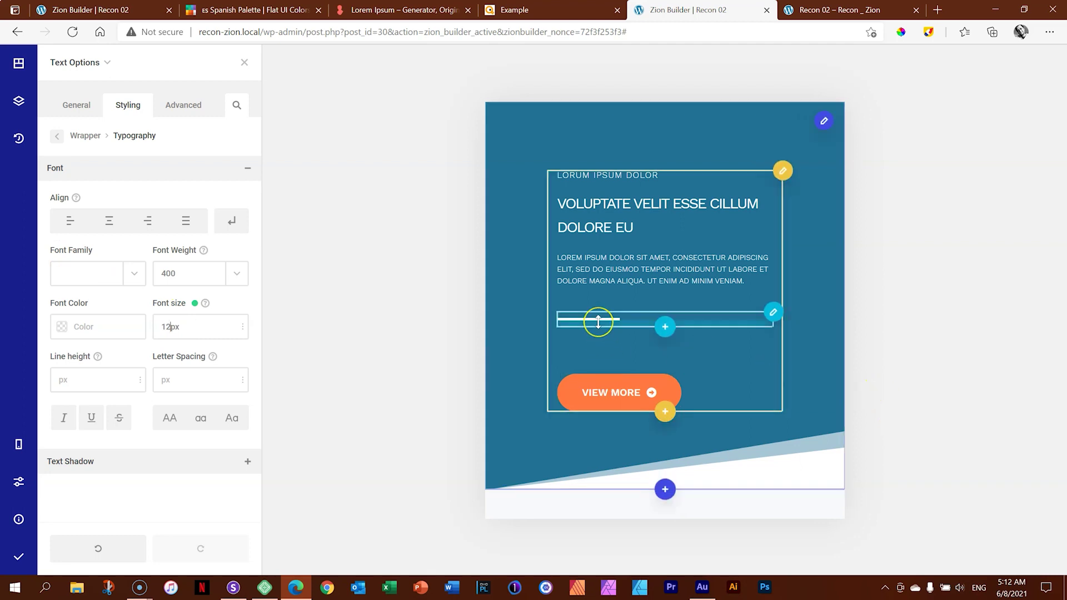
- In the mobile layout, reduce the divider's bottom margin to 50 px and tighten the space between the paragraph and the divider
{"action": "left_click_drag", "start_coordinate": [598, 322], "coordinate": [602, 345]}
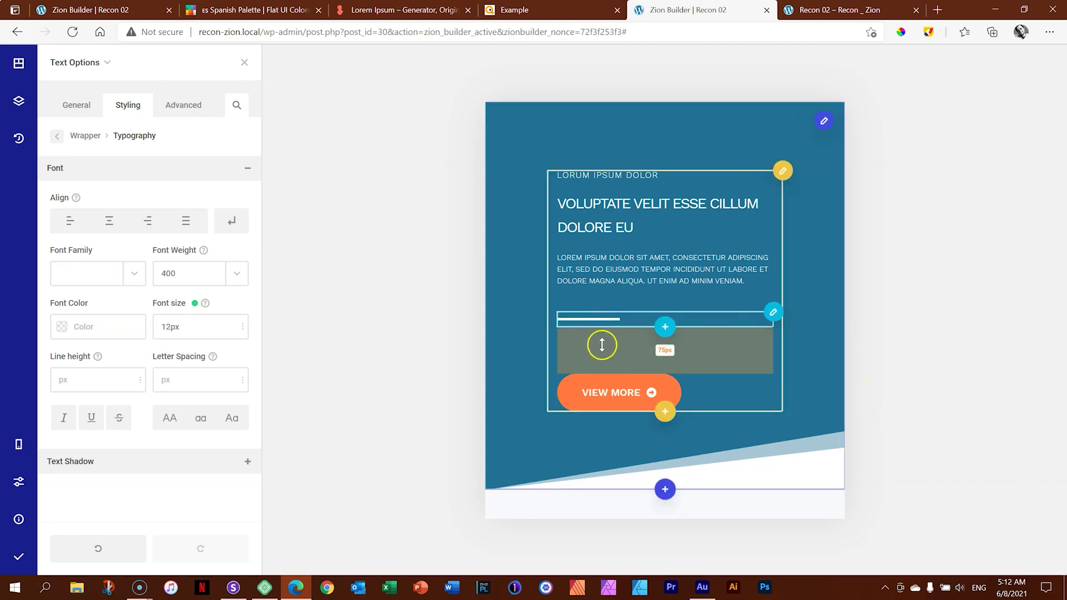
{"action": "left_click_drag", "start_coordinate": [706, 367], "coordinate": [709, 351]}
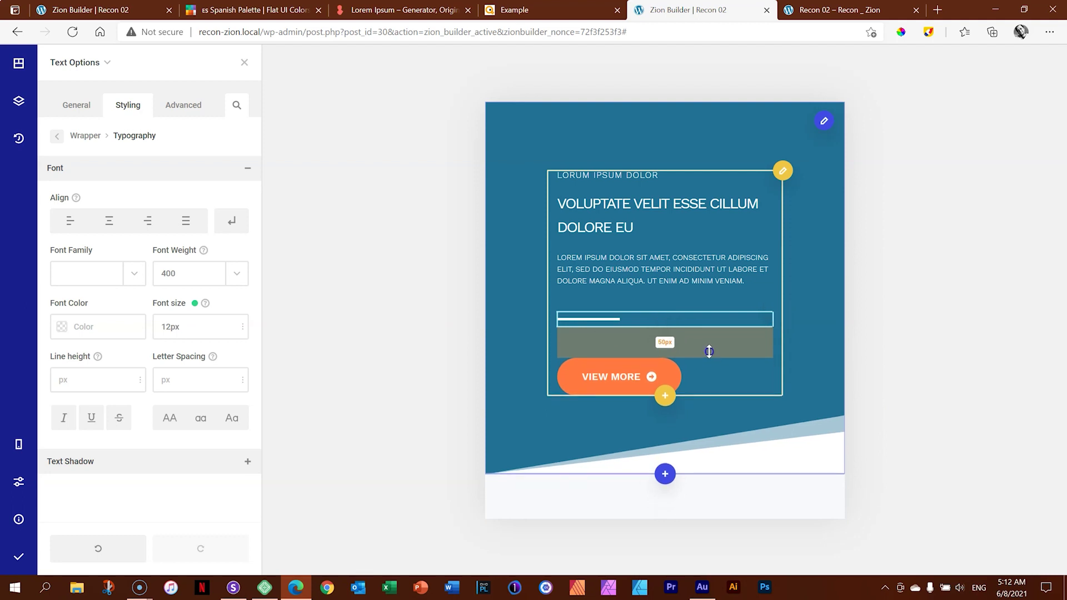
{"action": "left_click_drag", "start_coordinate": [681, 311], "coordinate": [679, 290]}
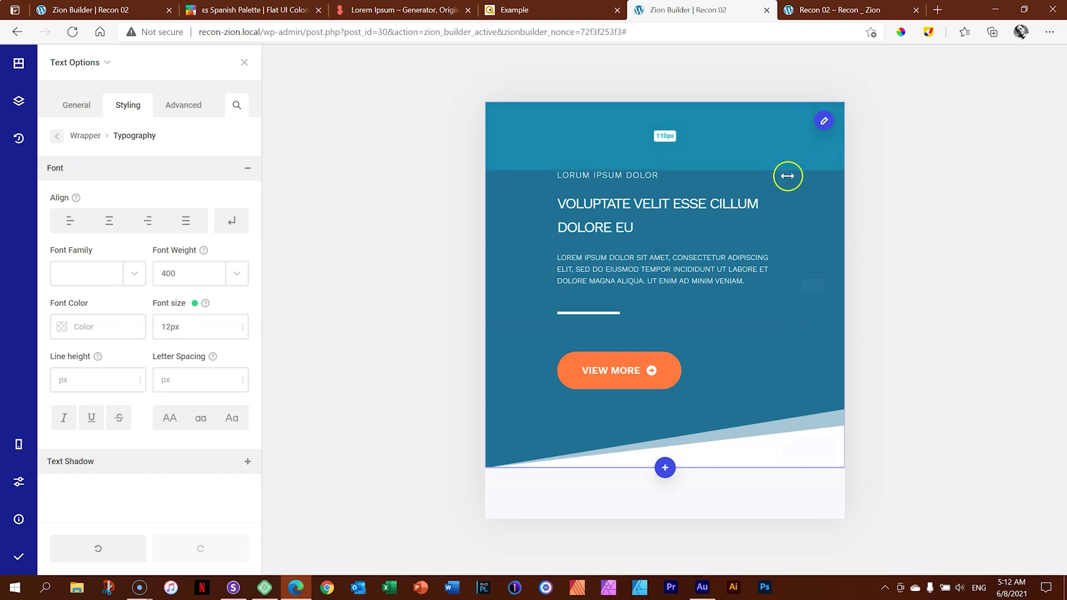
{"action": "mouse_move", "coordinate": [783, 171]}
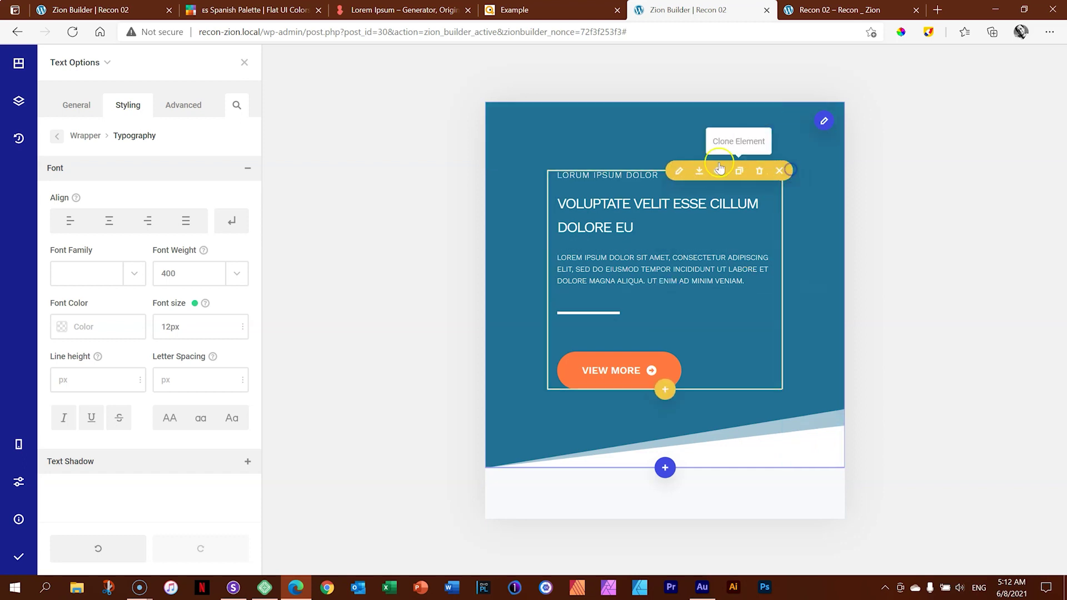
- Open the text column's options, save and publish the page, and reload the multi-device preview
{"action": "left_click", "coordinate": [679, 173]}
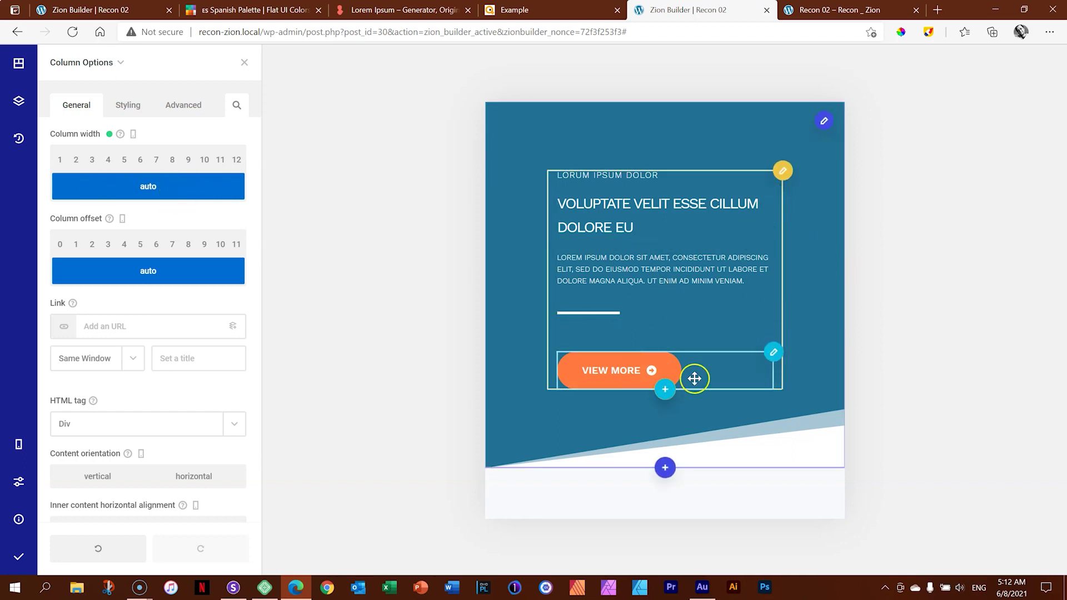
{"action": "mouse_move", "coordinate": [19, 556]}
{"action": "left_click", "coordinate": [72, 565]}
{"action": "left_click", "coordinate": [233, 587]}
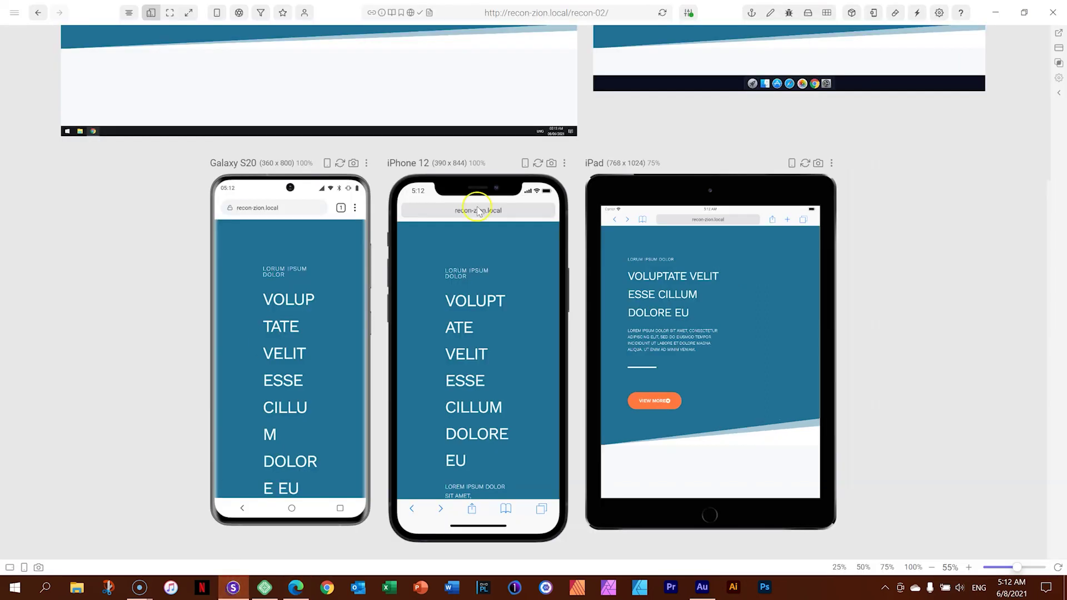
{"action": "left_click", "coordinate": [662, 13]}
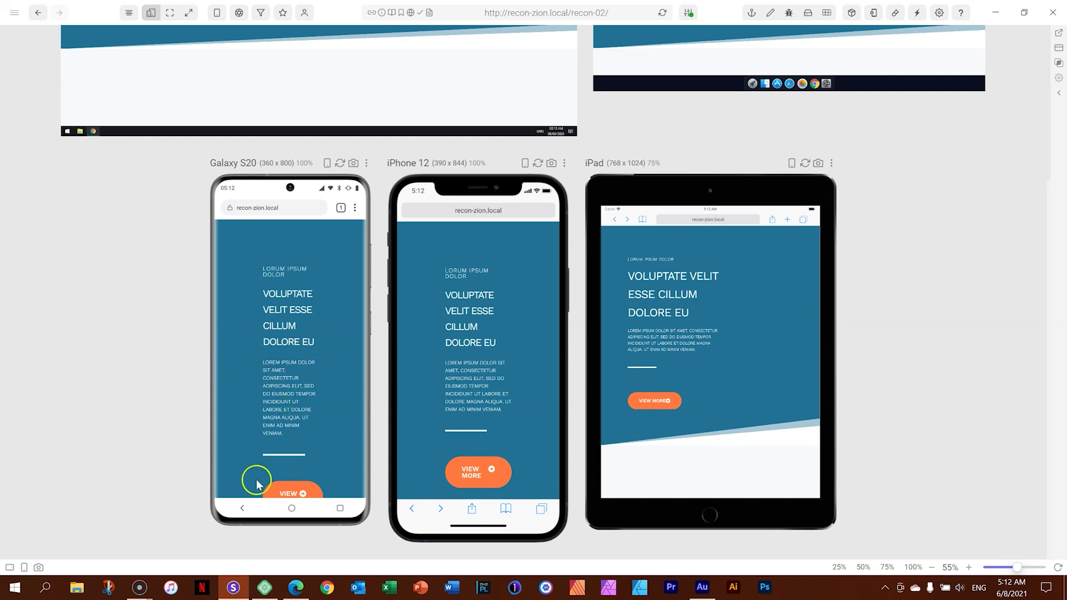
- Back in Zion Builder, remove the hero section's side padding in the mobile layout and save and publish the page
{"action": "left_click", "coordinate": [303, 592]}
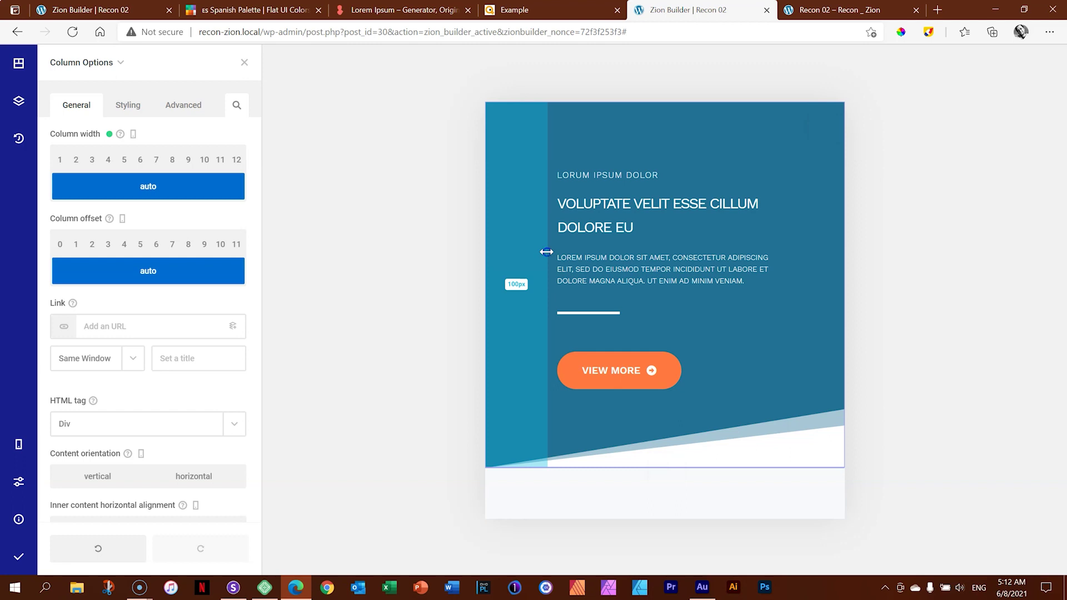
{"action": "left_click_drag", "start_coordinate": [546, 251], "coordinate": [488, 250]}
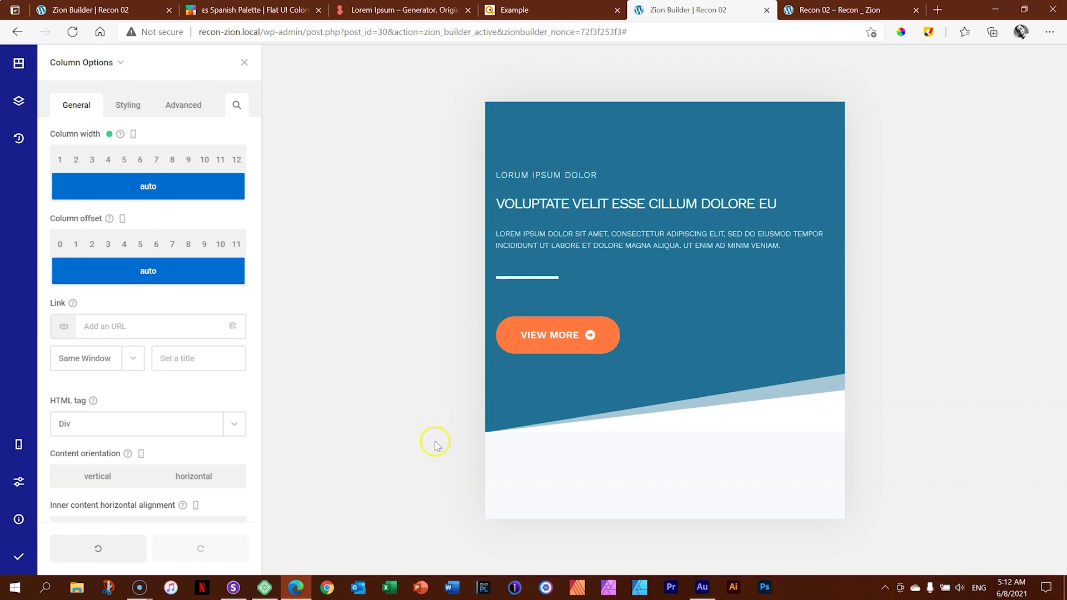
{"action": "mouse_move", "coordinate": [19, 556]}
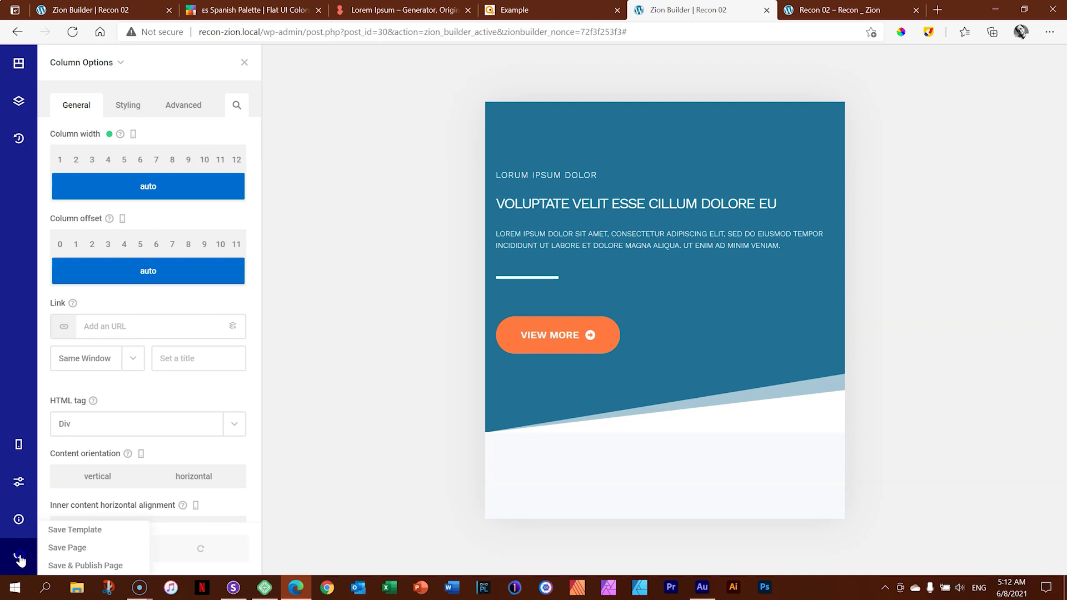
{"action": "left_click", "coordinate": [61, 565]}
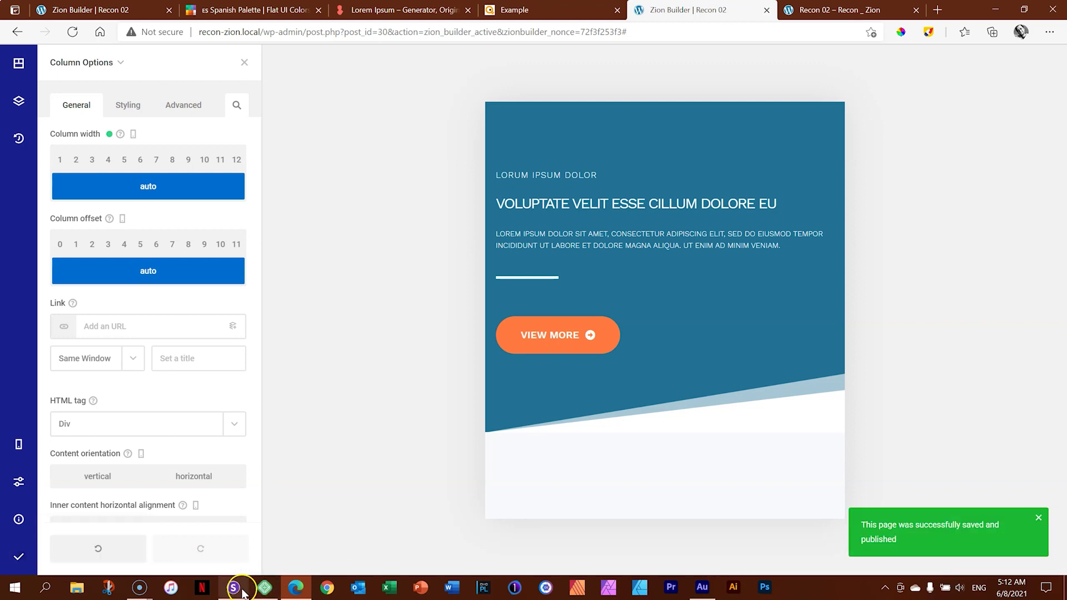
- Reload the page in the multi-device preview and check the phone, tablet and desktop renderings
{"action": "left_click", "coordinate": [238, 590]}
{"action": "left_click", "coordinate": [660, 14]}
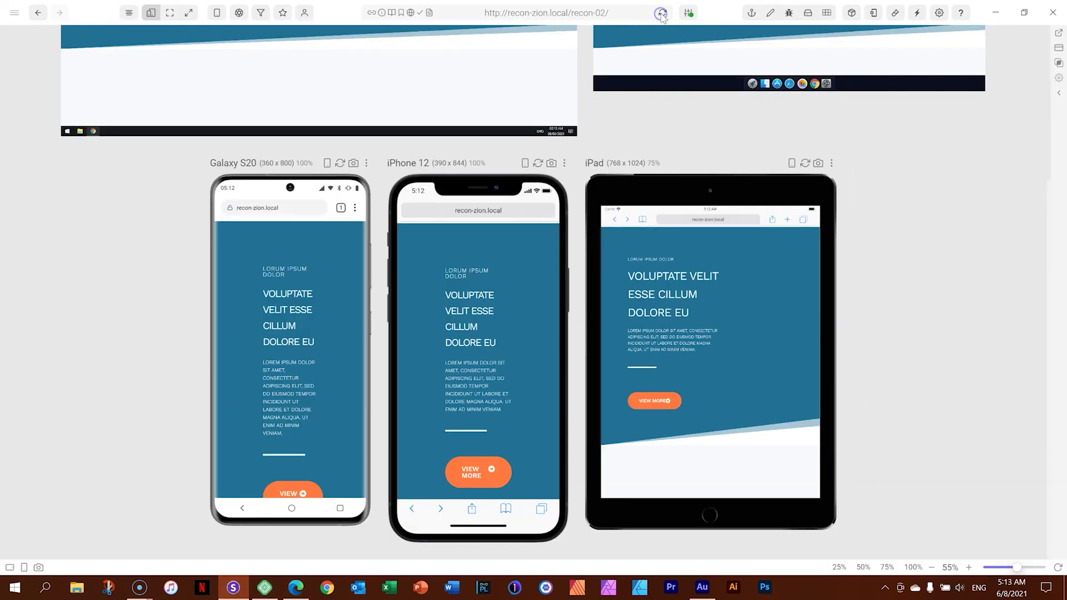
{"action": "left_click", "coordinate": [662, 16]}
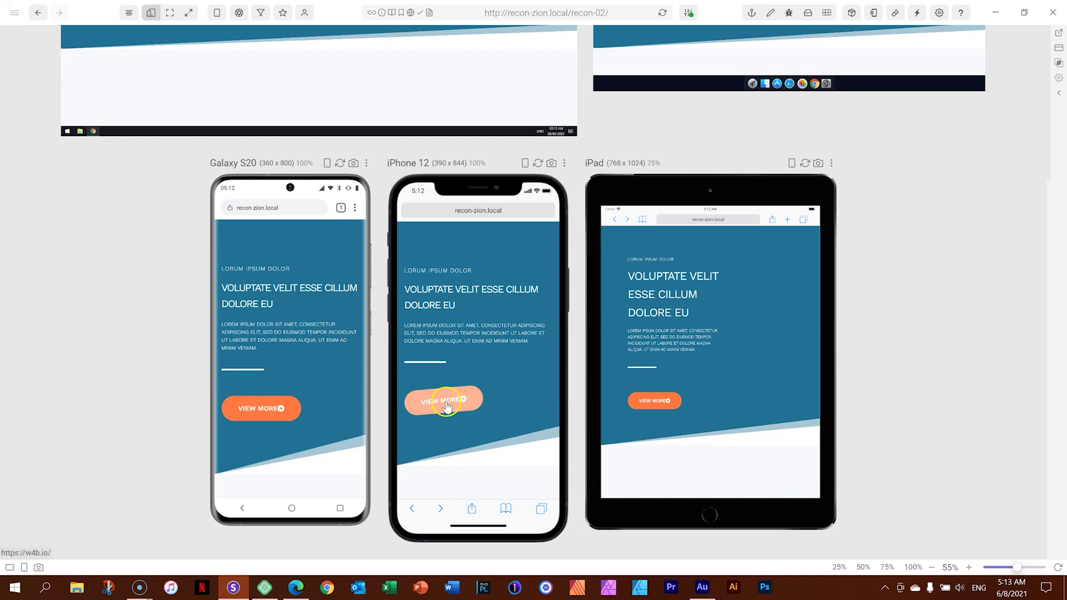
{"action": "scroll", "coordinate": [688, 408], "scroll_direction": "up", "scroll_amount": 4}
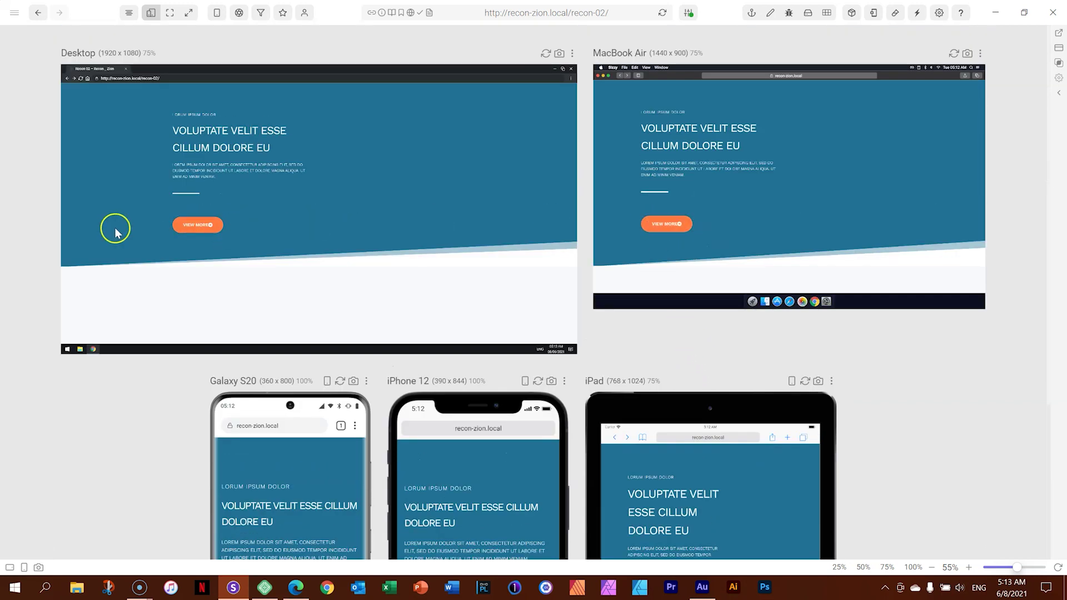
{"action": "scroll", "coordinate": [253, 240], "scroll_direction": "down", "scroll_amount": 4}
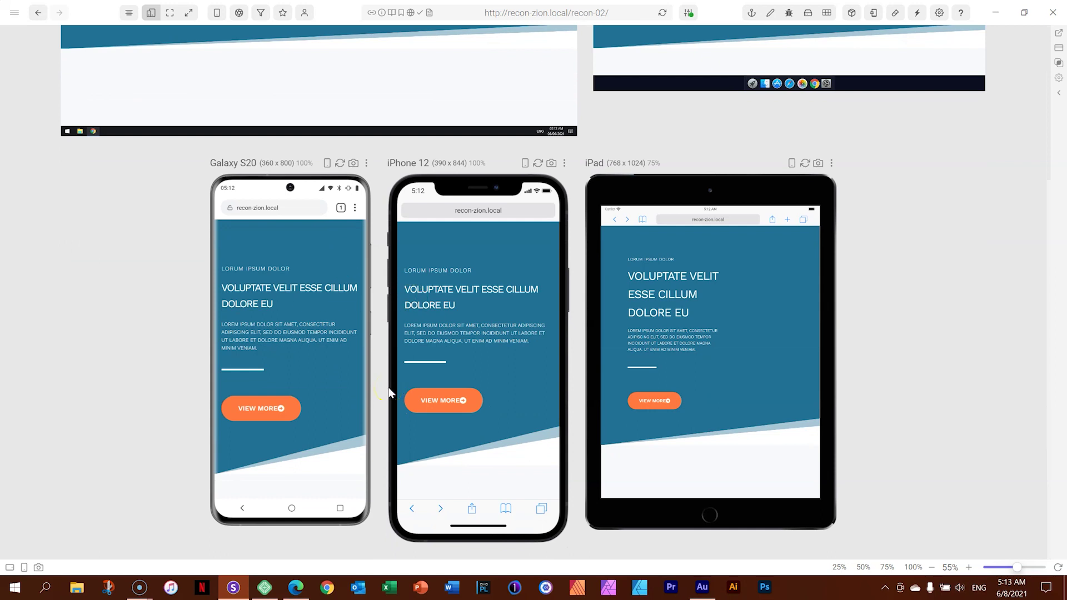
- Return to Zion Builder, switch to the desktop layout, and save and publish the page
{"action": "left_click", "coordinate": [296, 586]}
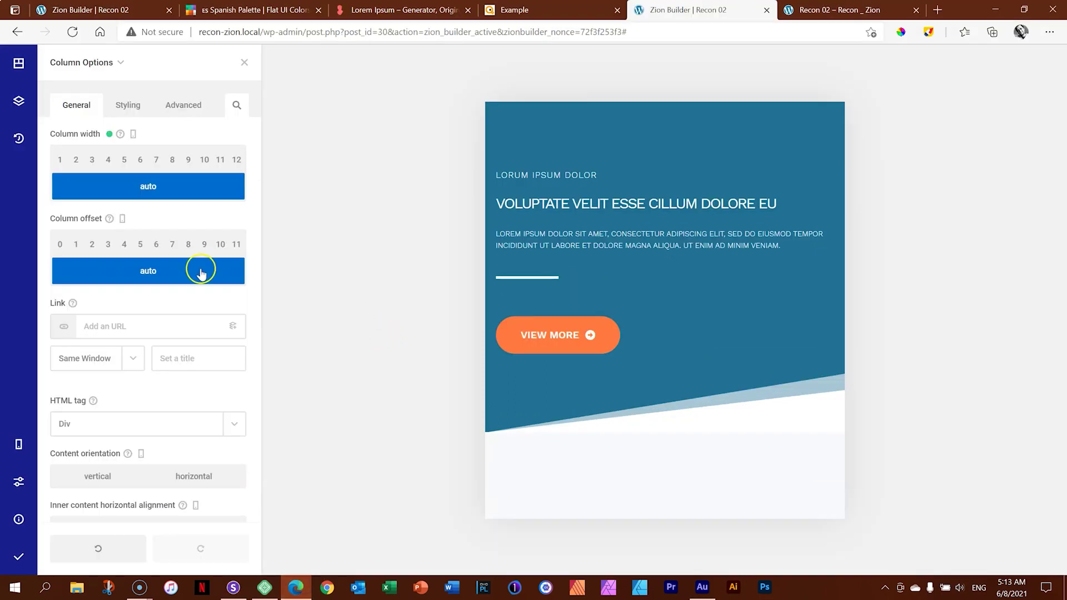
{"action": "left_click", "coordinate": [19, 444]}
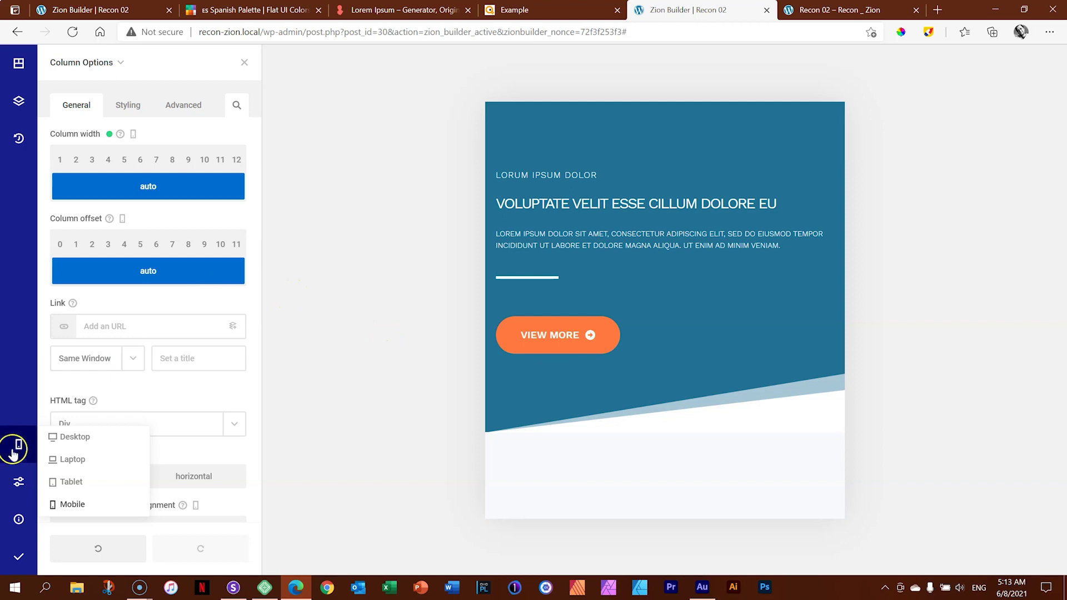
{"action": "left_click", "coordinate": [60, 437]}
{"action": "key", "text": "ctrl+s"}
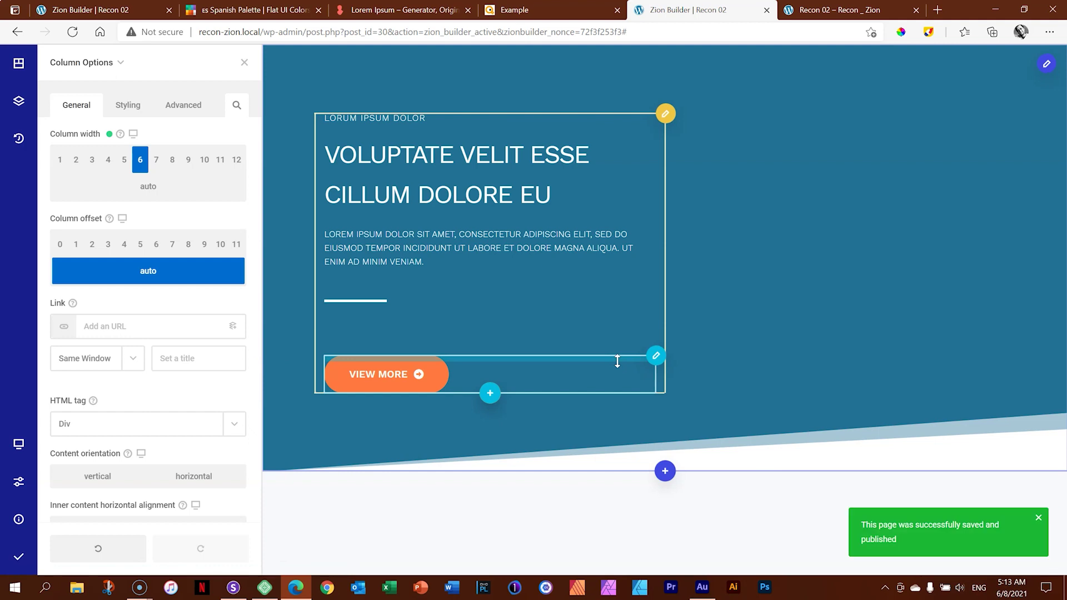
- Duplicate the hero section
{"action": "left_click", "coordinate": [1047, 65]}
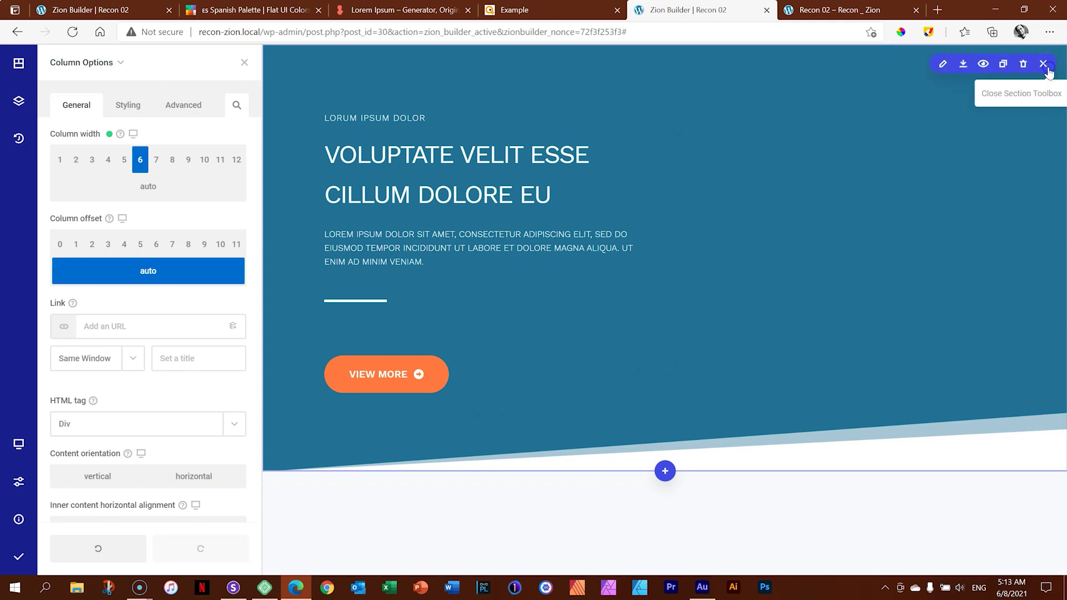
{"action": "left_click", "coordinate": [1002, 65]}
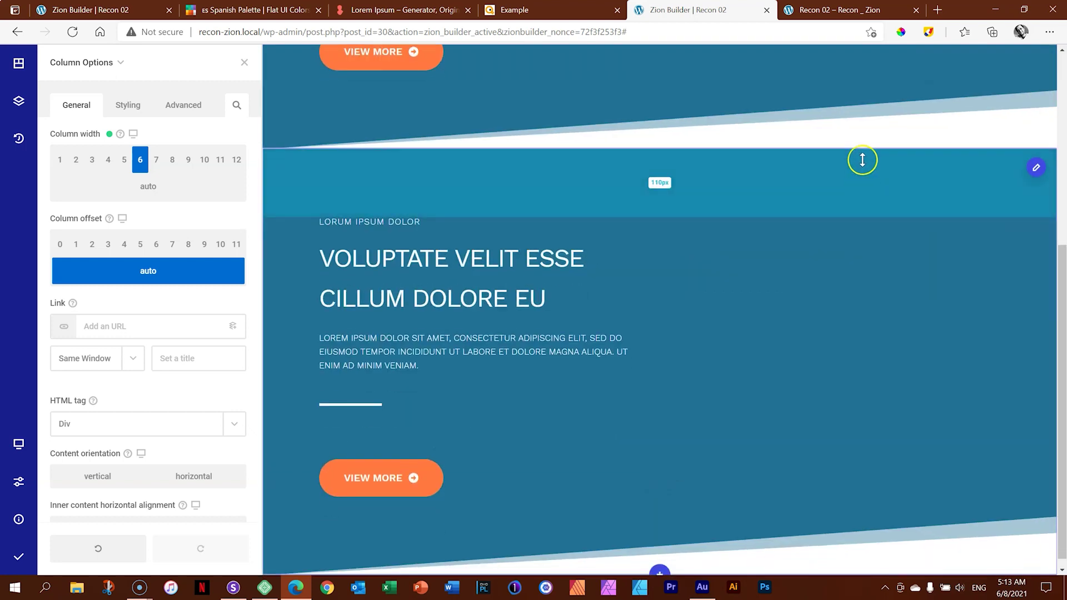
{"action": "scroll", "coordinate": [857, 161], "scroll_direction": "down", "scroll_amount": 2}
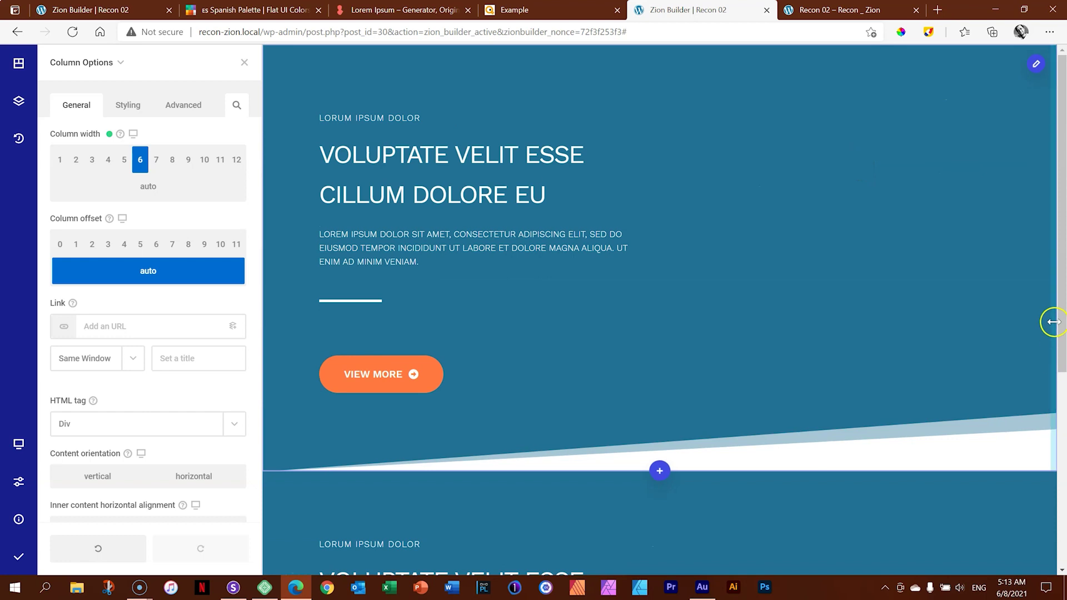
- Increase the duplicated section's top padding to 134 px and give it a top margin of 139 px
{"action": "scroll", "coordinate": [924, 323], "scroll_direction": "down", "scroll_amount": 5}
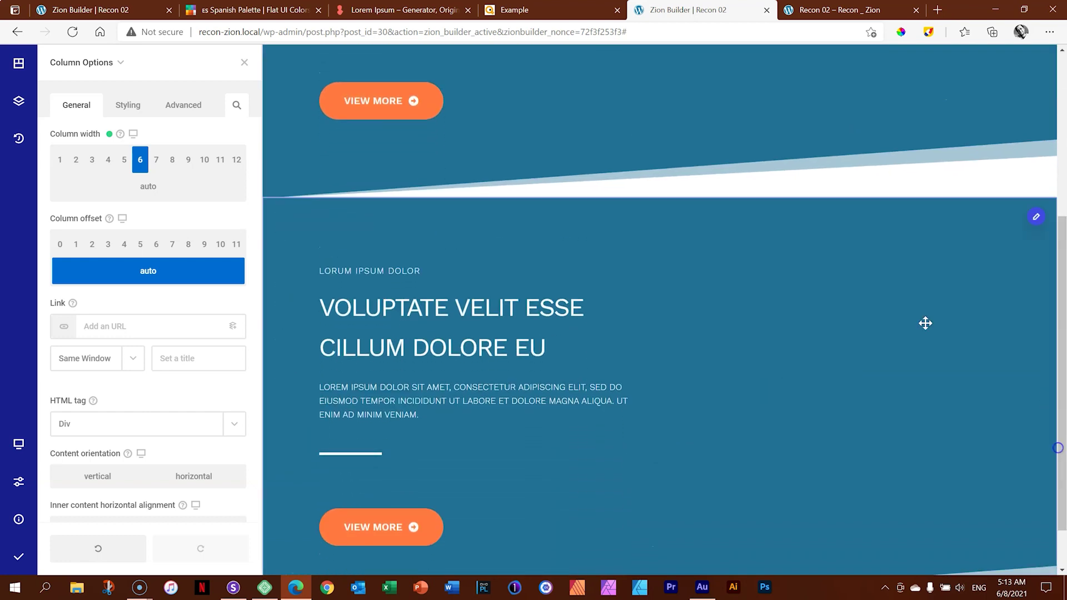
{"action": "left_click_drag", "start_coordinate": [639, 198], "coordinate": [635, 216]}
{"action": "key", "text": "ctrl+z"}
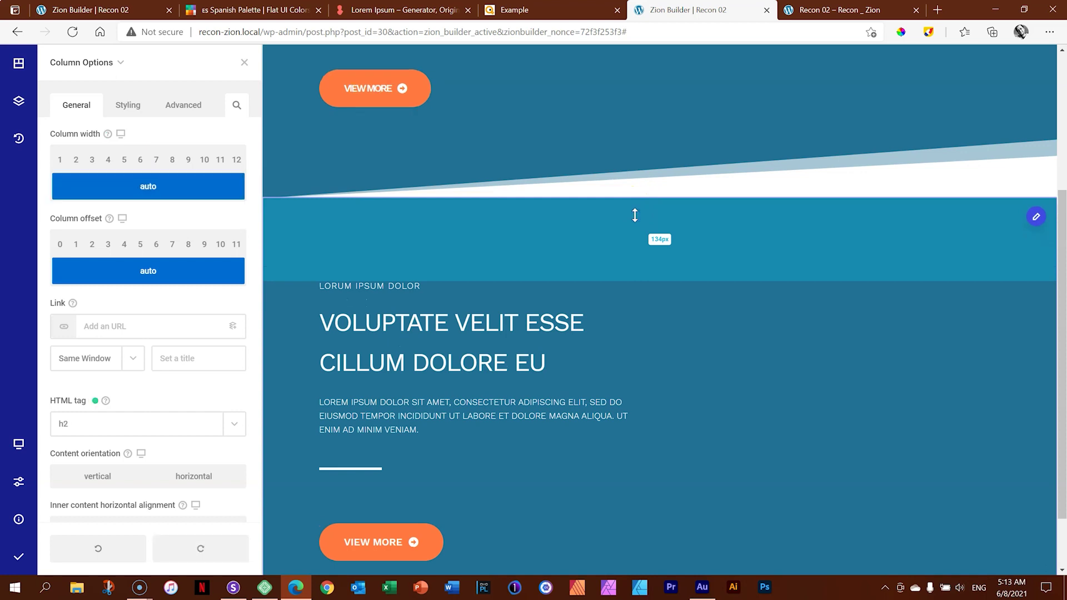
{"action": "left_click_drag", "start_coordinate": [663, 197], "coordinate": [657, 281]}
{"action": "scroll", "coordinate": [1051, 387], "scroll_direction": "down", "scroll_amount": 3}
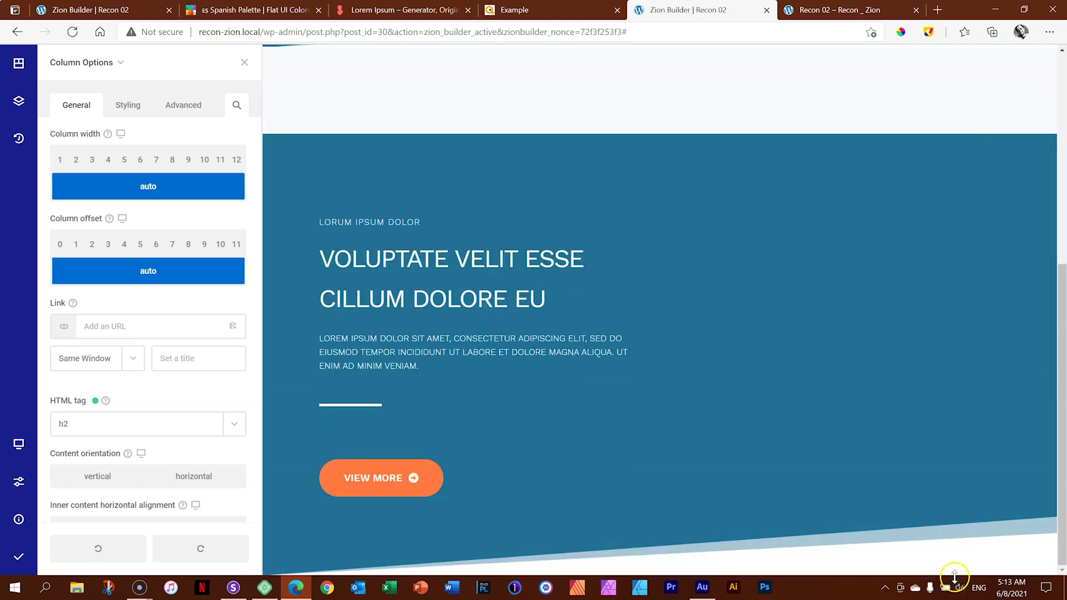
- Set the duplicated section's bottom margin to 150 px in its wrapper's size and spacing styling
{"action": "left_click", "coordinate": [291, 271]}
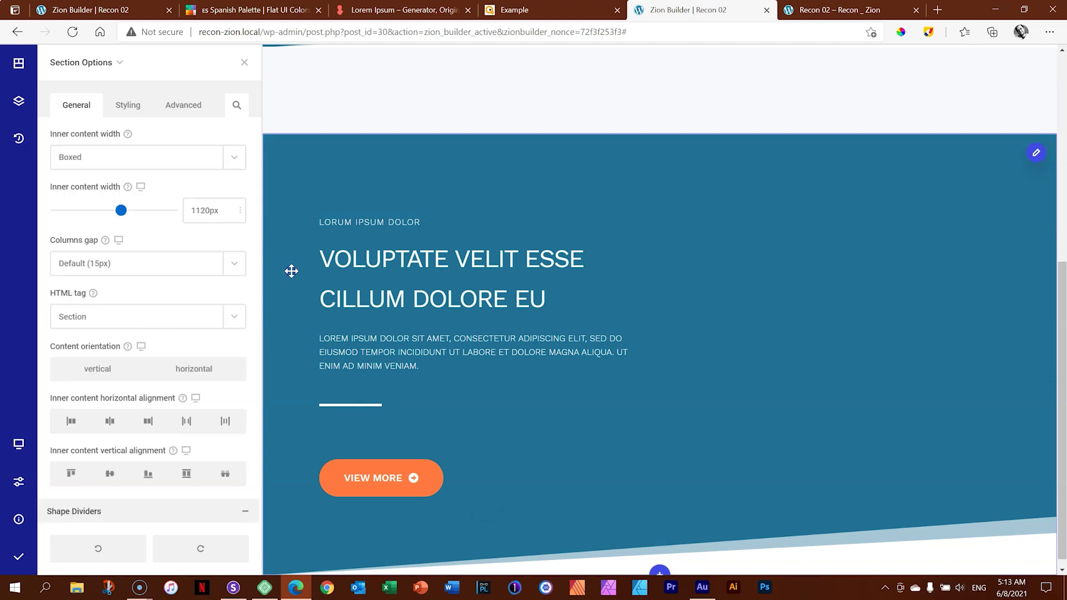
{"action": "left_click", "coordinate": [129, 105]}
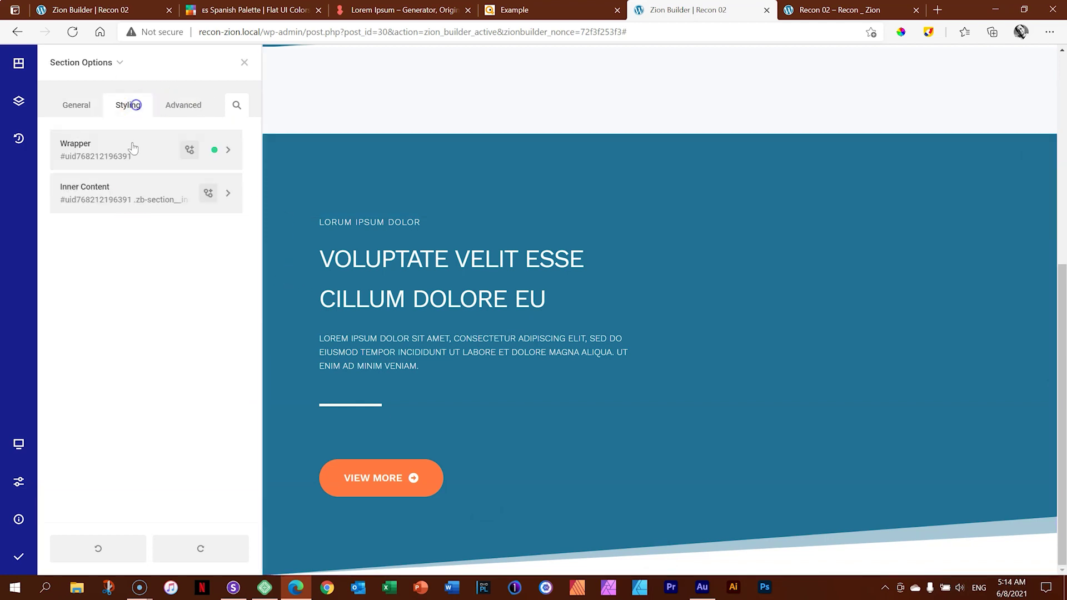
{"action": "left_click", "coordinate": [71, 150]}
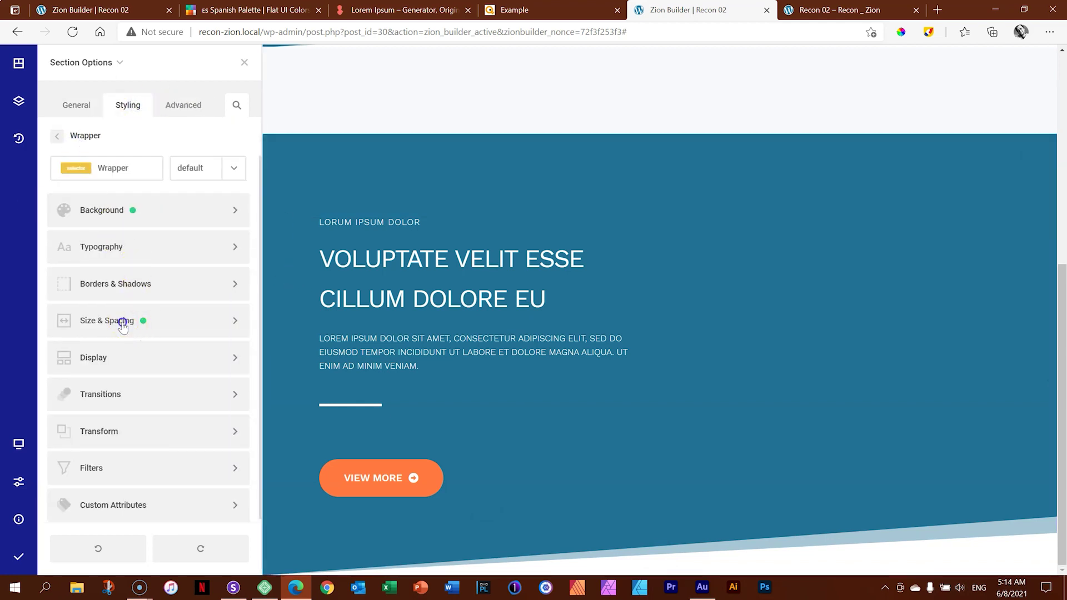
{"action": "left_click", "coordinate": [122, 322]}
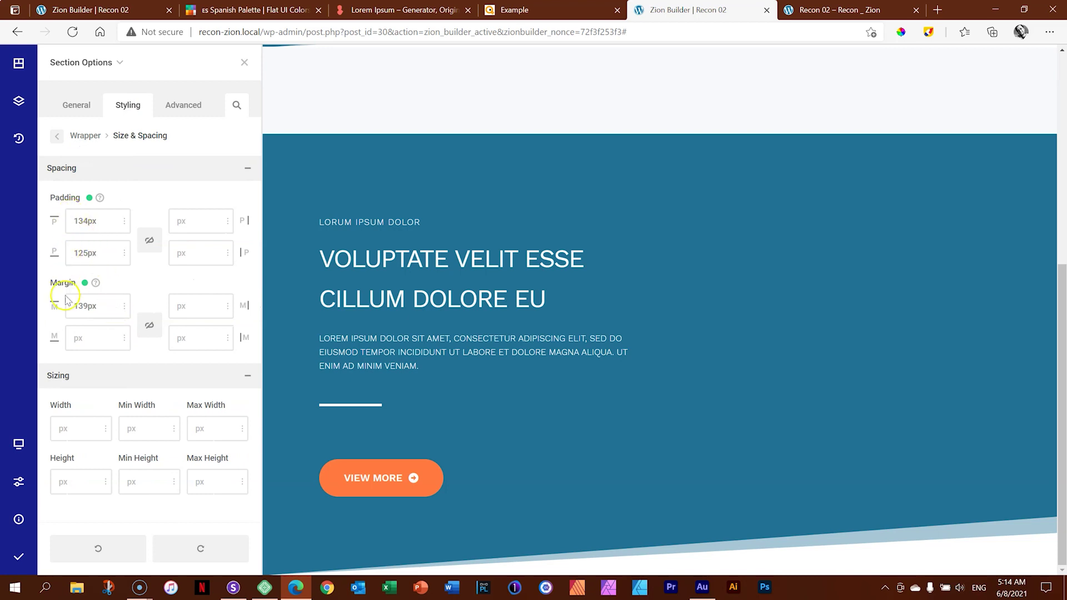
{"action": "left_click", "coordinate": [87, 336]}
{"action": "type", "text": "14"}
{"action": "type", "text": "0"}
{"action": "scroll", "coordinate": [687, 451], "scroll_direction": "down", "scroll_amount": 2}
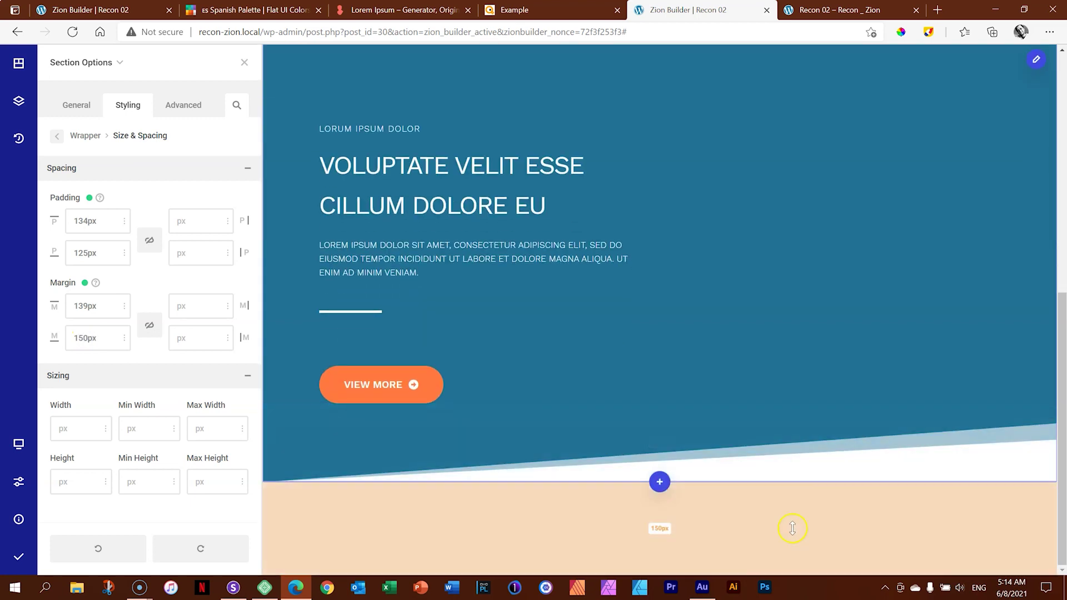
{"action": "scroll", "coordinate": [688, 358], "scroll_direction": "up", "scroll_amount": 3}
{"action": "scroll", "coordinate": [612, 378], "scroll_direction": "down", "scroll_amount": 1}
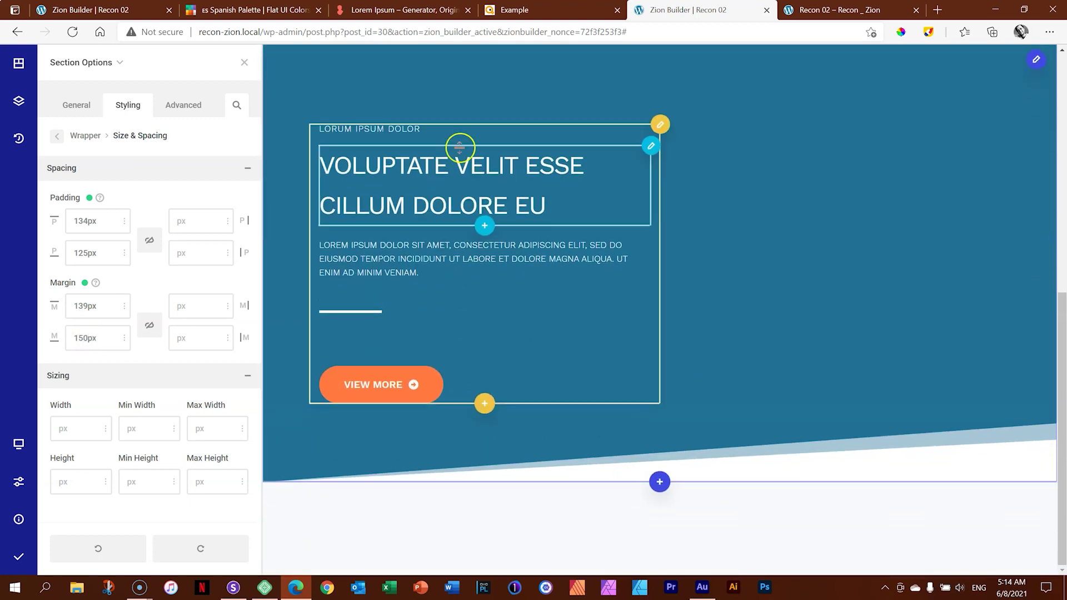
- Delete the blue background color from the duplicated section's wrapper
{"action": "left_click", "coordinate": [57, 136]}
{"action": "left_click", "coordinate": [79, 209]}
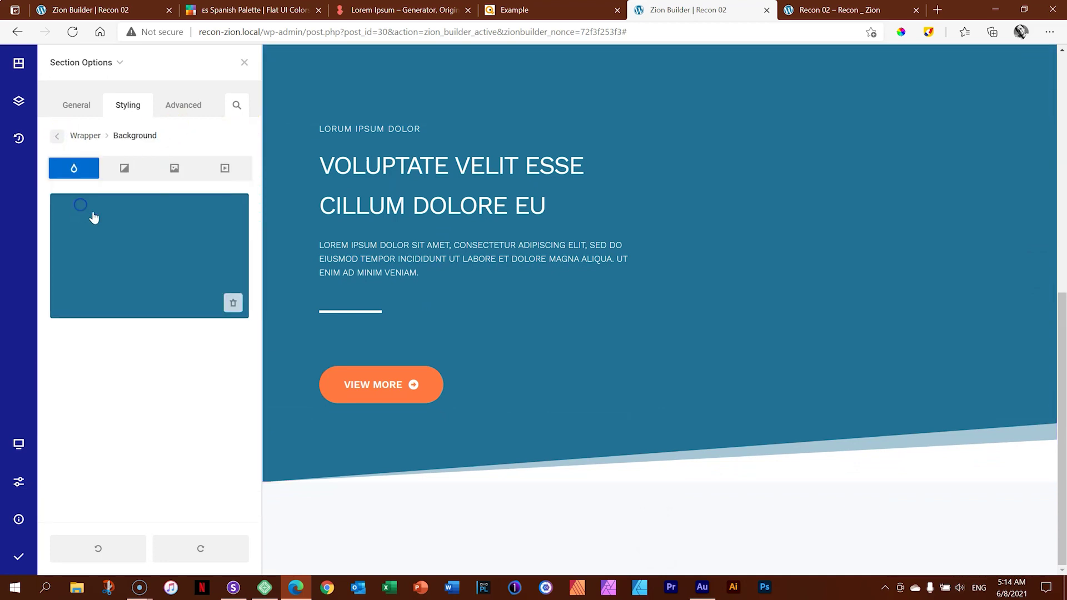
{"action": "left_click", "coordinate": [233, 304]}
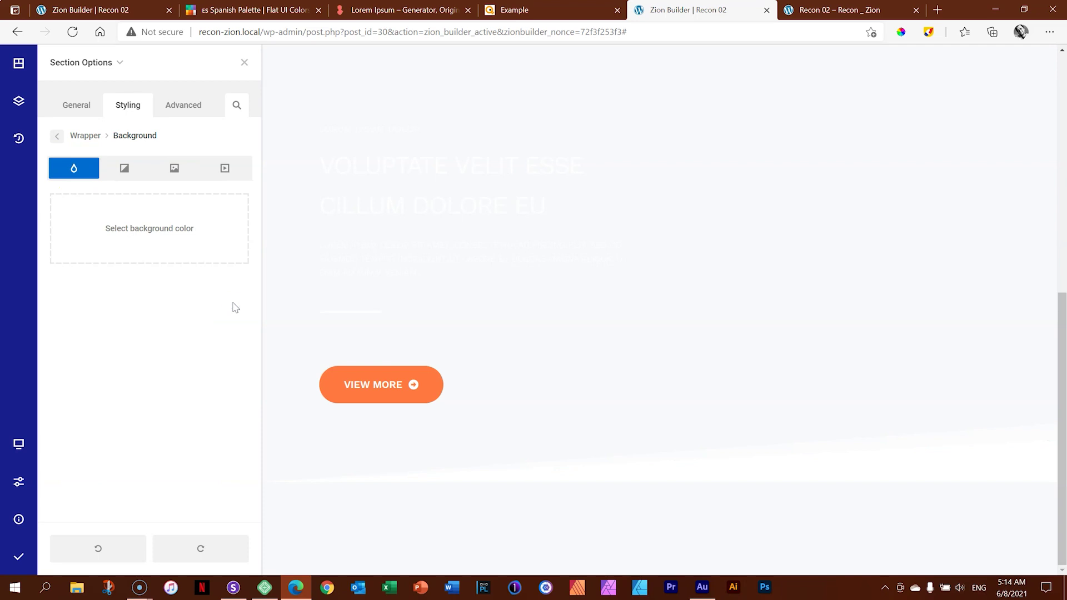
- Upload Recon_02-_-Gradient-Fade-In.jpg to the media library and apply it as the duplicated section's background image
{"action": "left_click", "coordinate": [124, 170]}
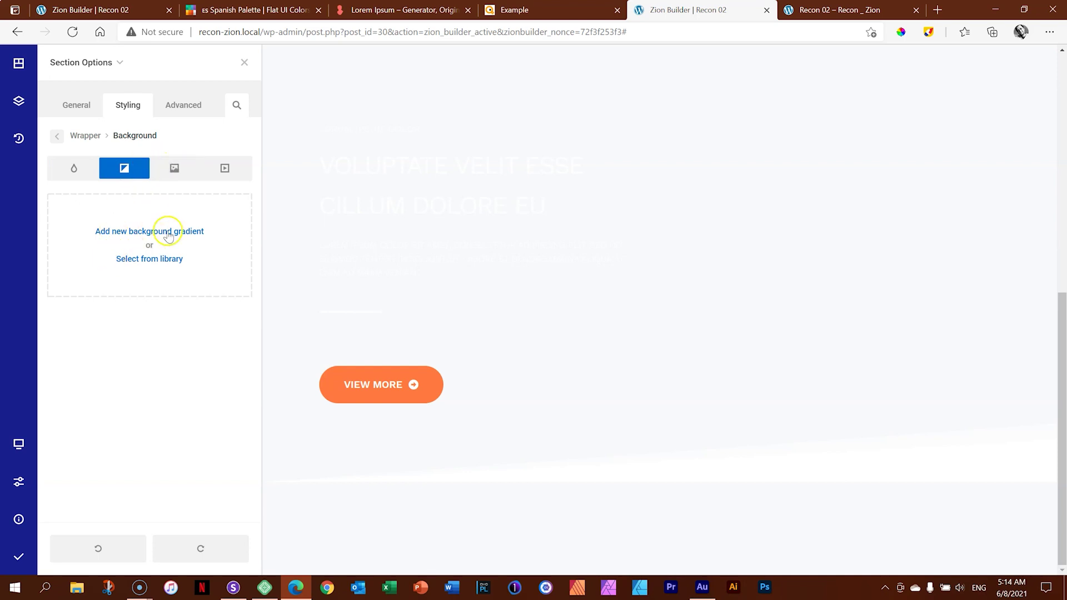
{"action": "left_click", "coordinate": [174, 168]}
{"action": "left_click", "coordinate": [147, 244]}
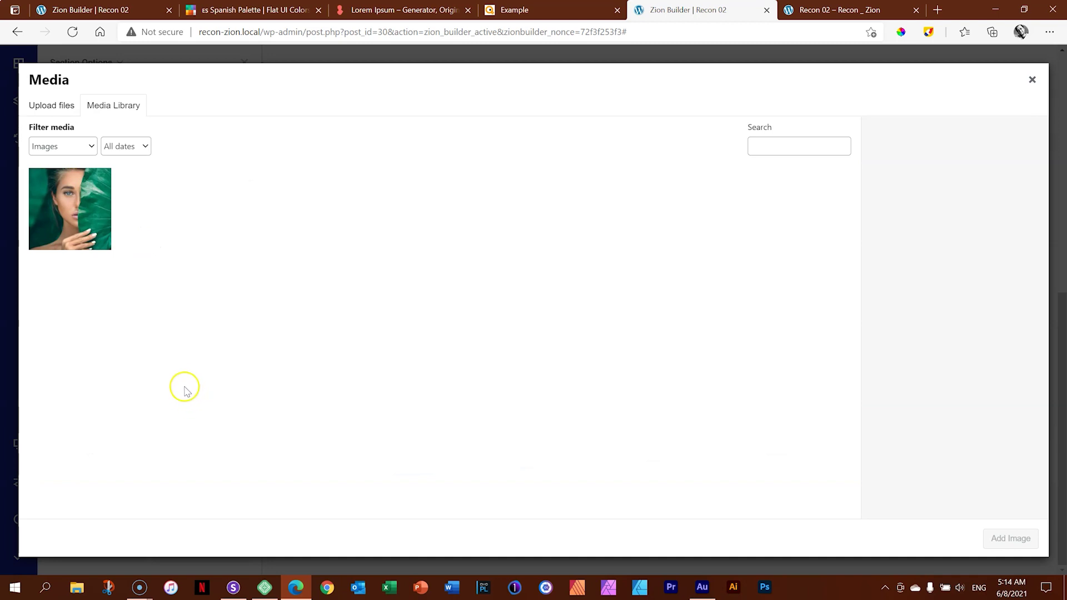
{"action": "left_click", "coordinate": [77, 587]}
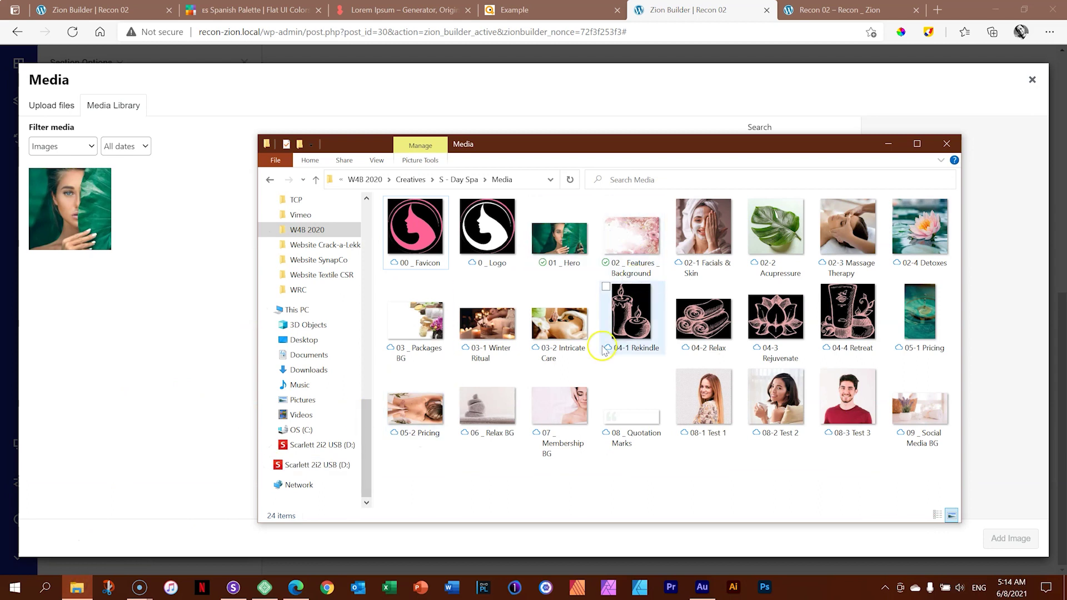
{"action": "left_click", "coordinate": [404, 180]}
{"action": "left_click_drag", "start_coordinate": [522, 460], "coordinate": [138, 323]}
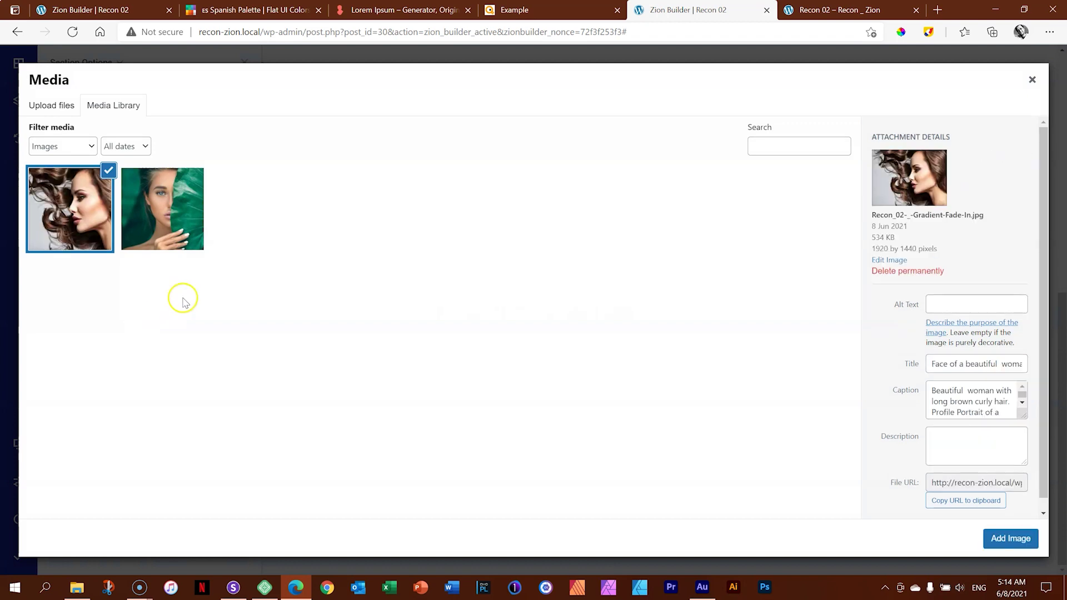
{"action": "left_click", "coordinate": [997, 534]}
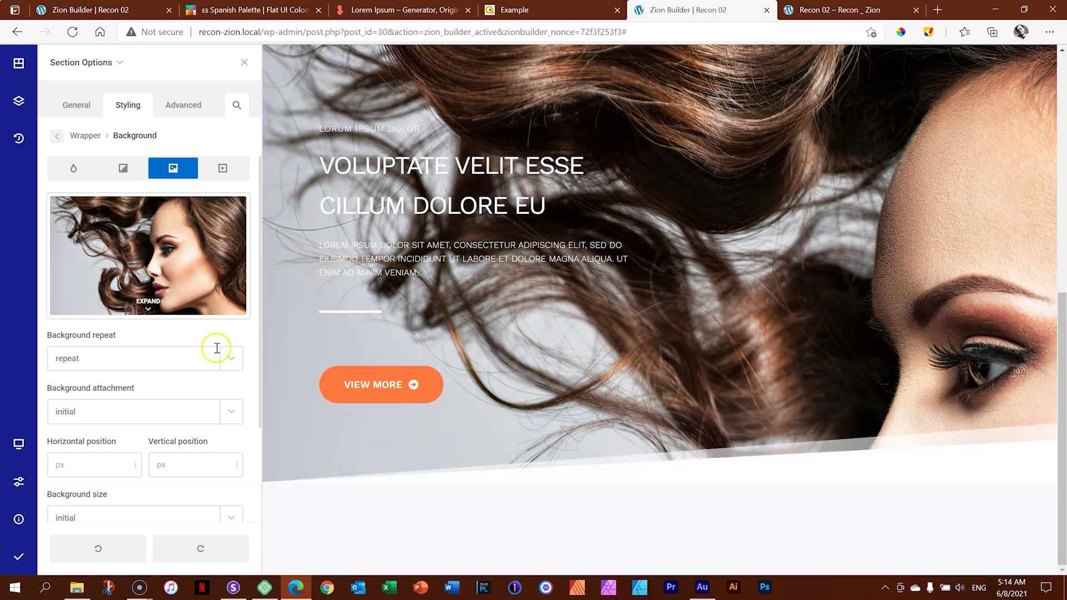
- Set the duplicated section's background image size to cover
{"action": "left_click_drag", "start_coordinate": [260, 328], "coordinate": [258, 426]}
{"action": "left_click", "coordinate": [254, 428]}
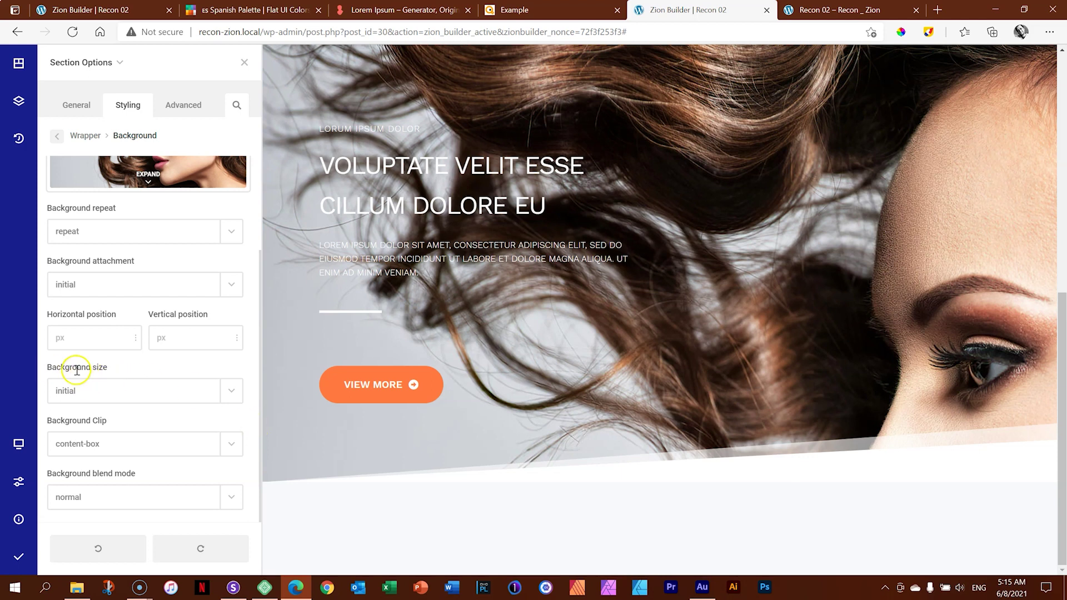
{"action": "left_click", "coordinate": [233, 392]}
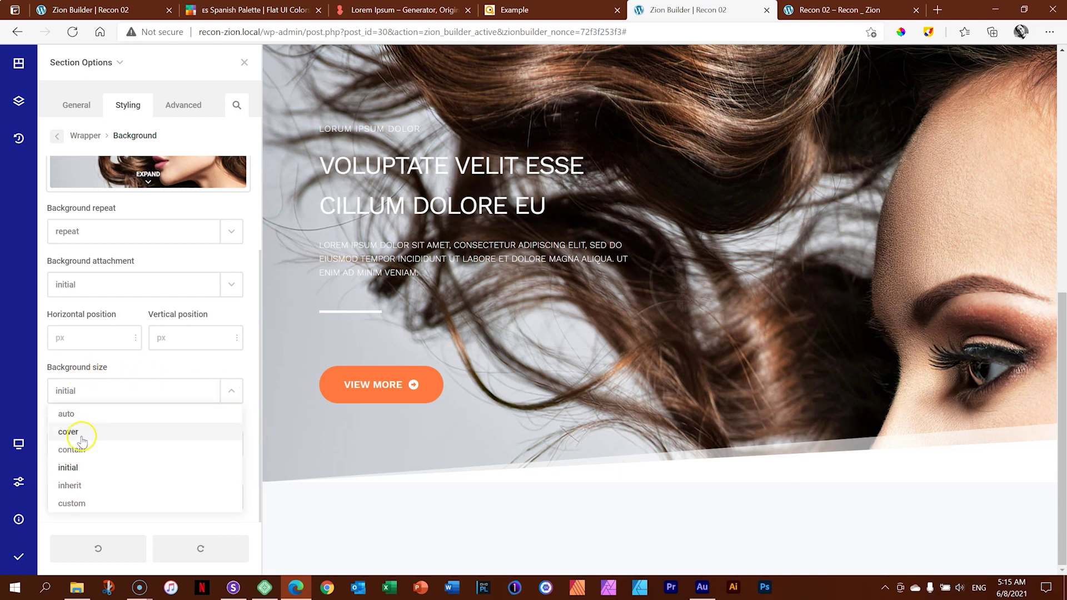
{"action": "left_click", "coordinate": [81, 434]}
{"action": "left_click", "coordinate": [86, 444]}
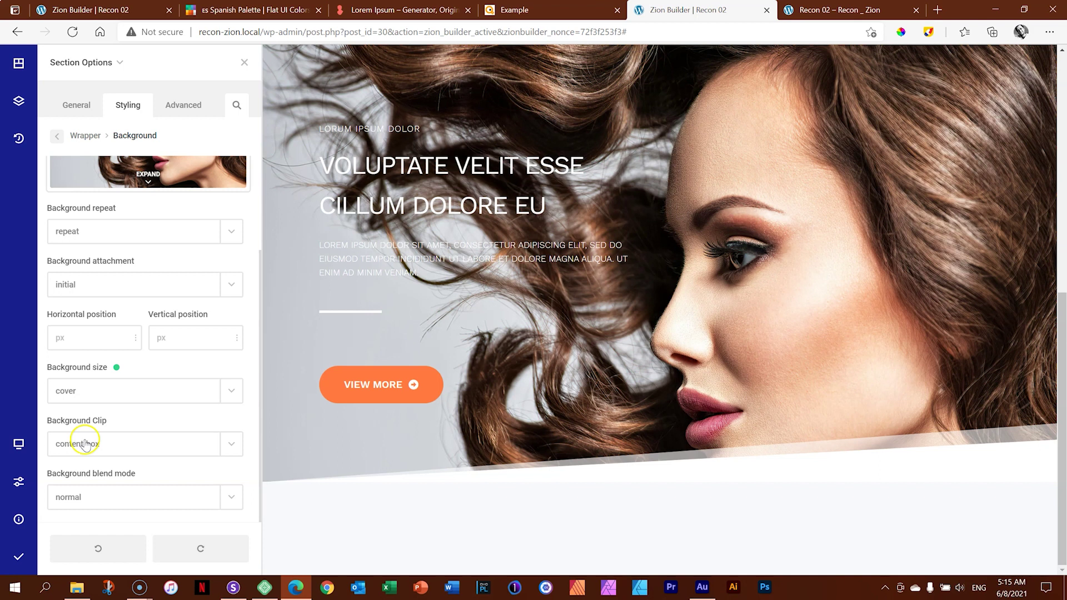
{"action": "left_click", "coordinate": [222, 381]}
{"action": "scroll", "coordinate": [202, 337], "scroll_direction": "up", "scroll_amount": 2}
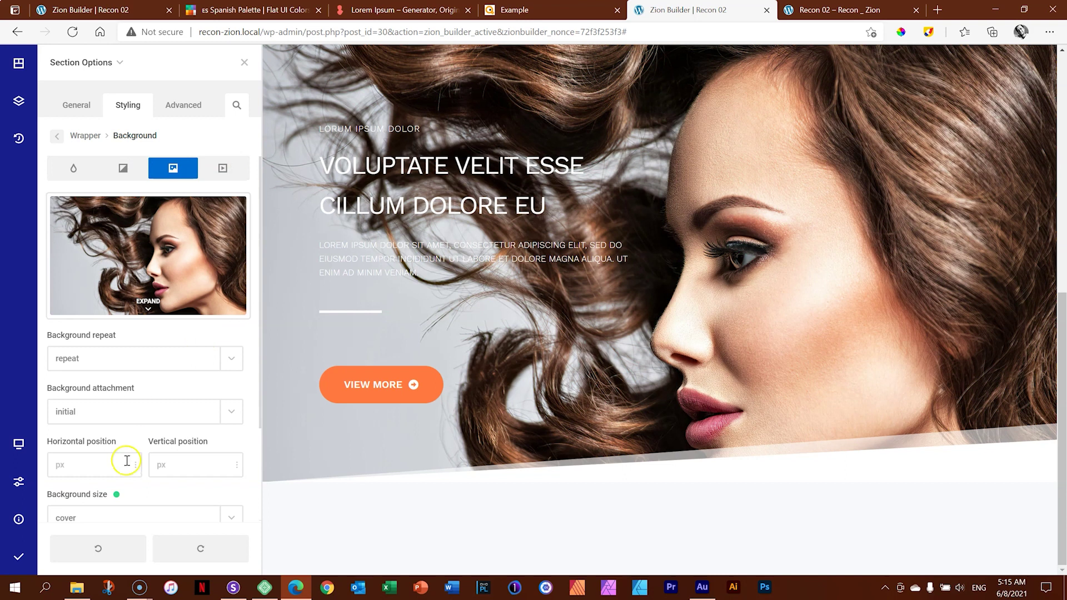
- Reposition the background image's focal point to 52% horizontal and 44% vertical
{"action": "left_click", "coordinate": [147, 307]}
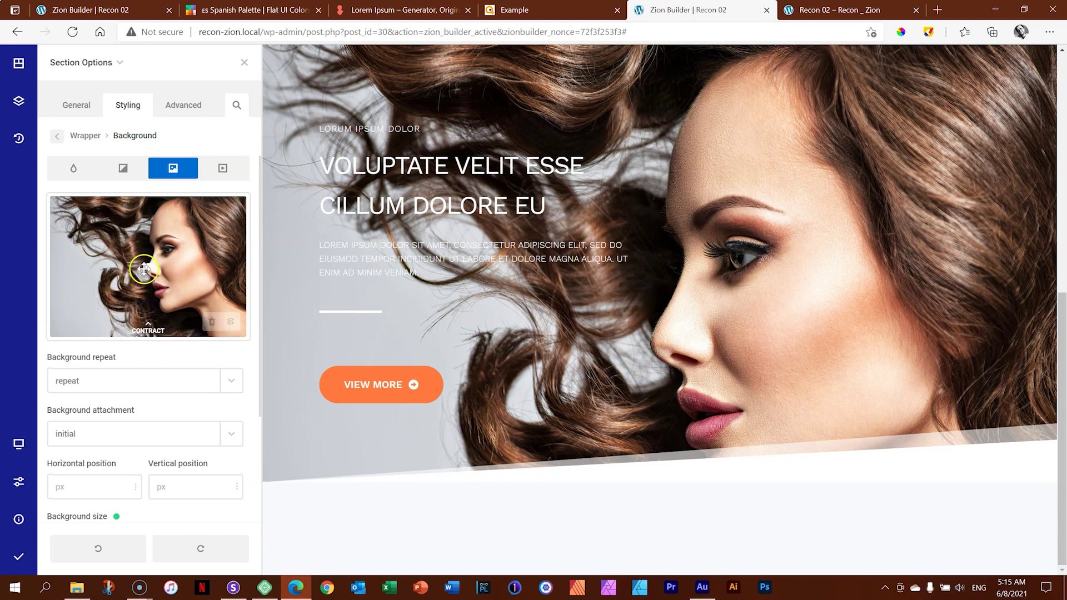
{"action": "left_click", "coordinate": [147, 331]}
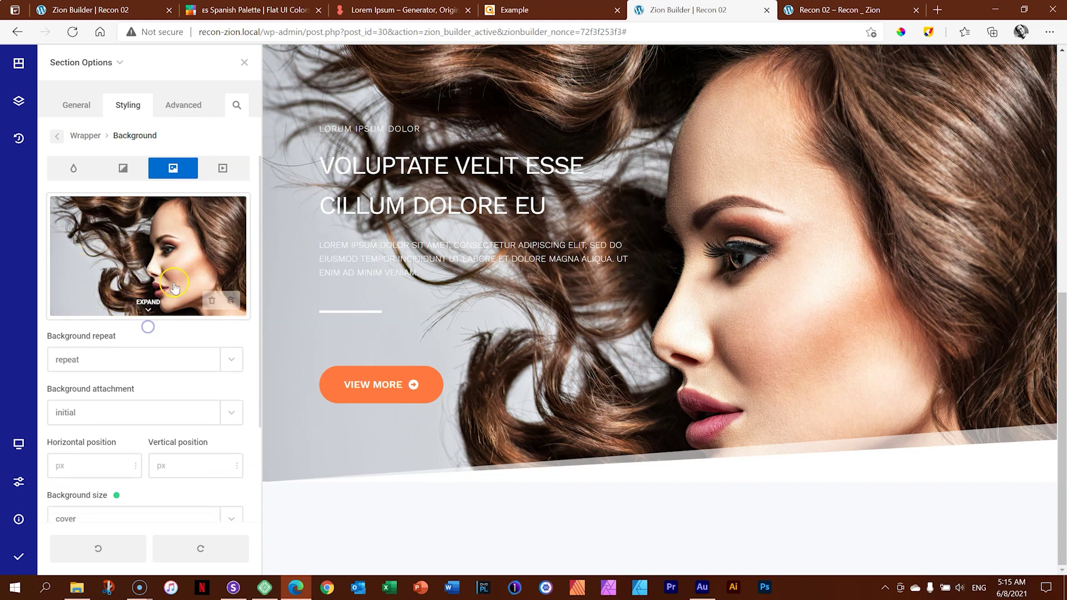
{"action": "left_click", "coordinate": [147, 306]}
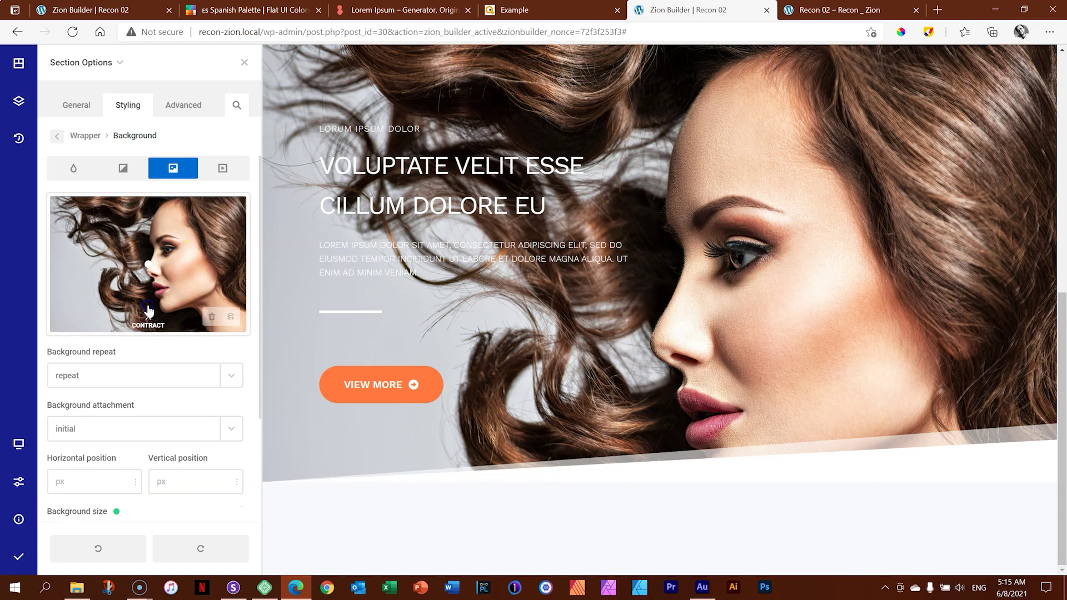
{"action": "left_click", "coordinate": [145, 264]}
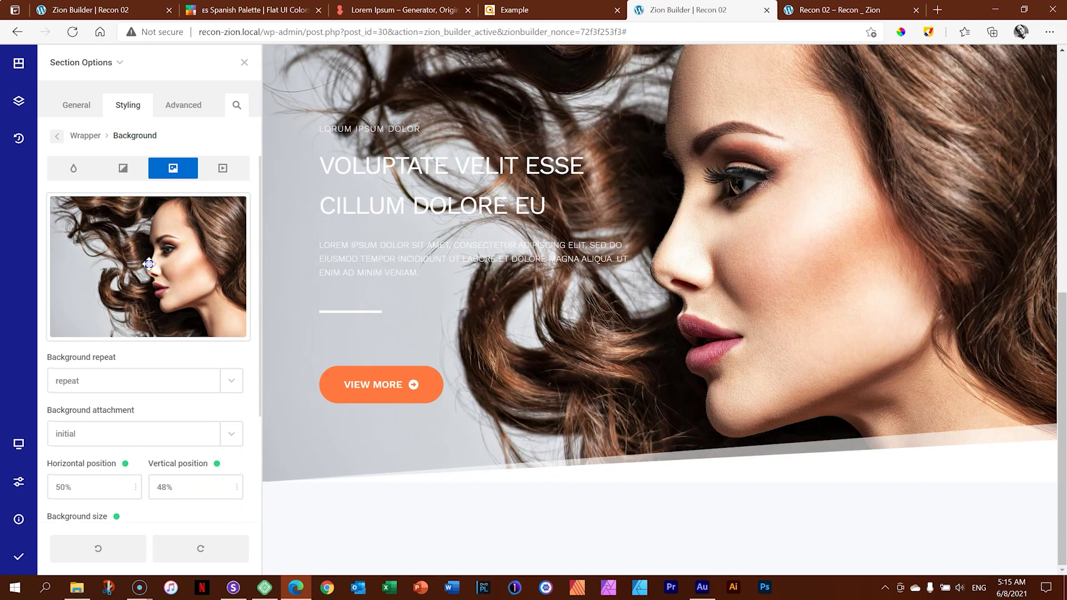
{"action": "left_click_drag", "start_coordinate": [171, 264], "coordinate": [154, 259]}
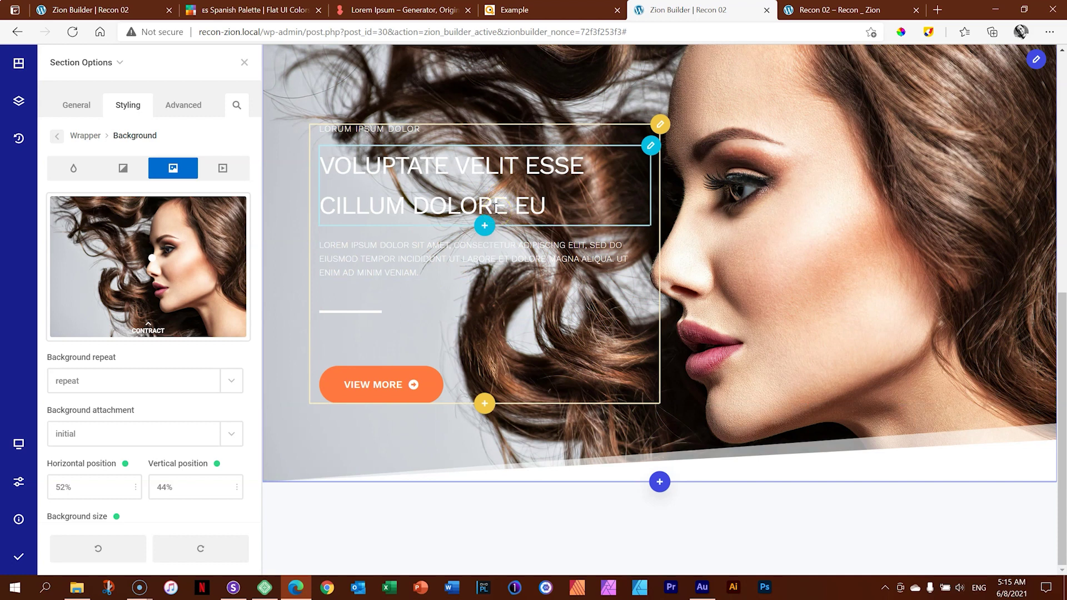
- Add a new background gradient to the duplicated section's wrapper and select it for editing
{"action": "left_click", "coordinate": [60, 139]}
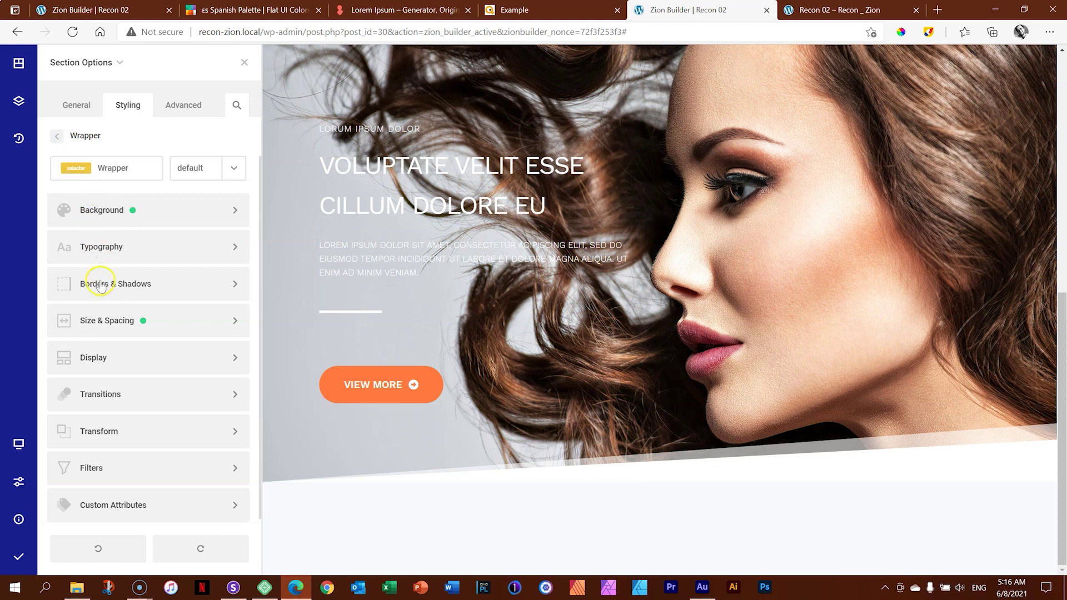
{"action": "left_click", "coordinate": [93, 223]}
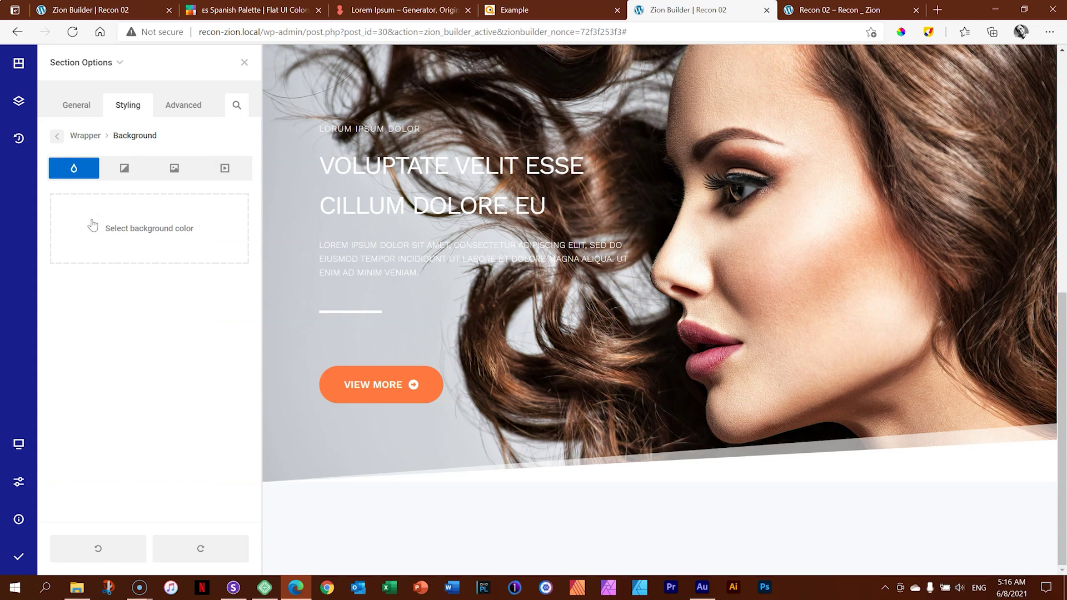
{"action": "left_click", "coordinate": [76, 172]}
{"action": "left_click", "coordinate": [122, 169]}
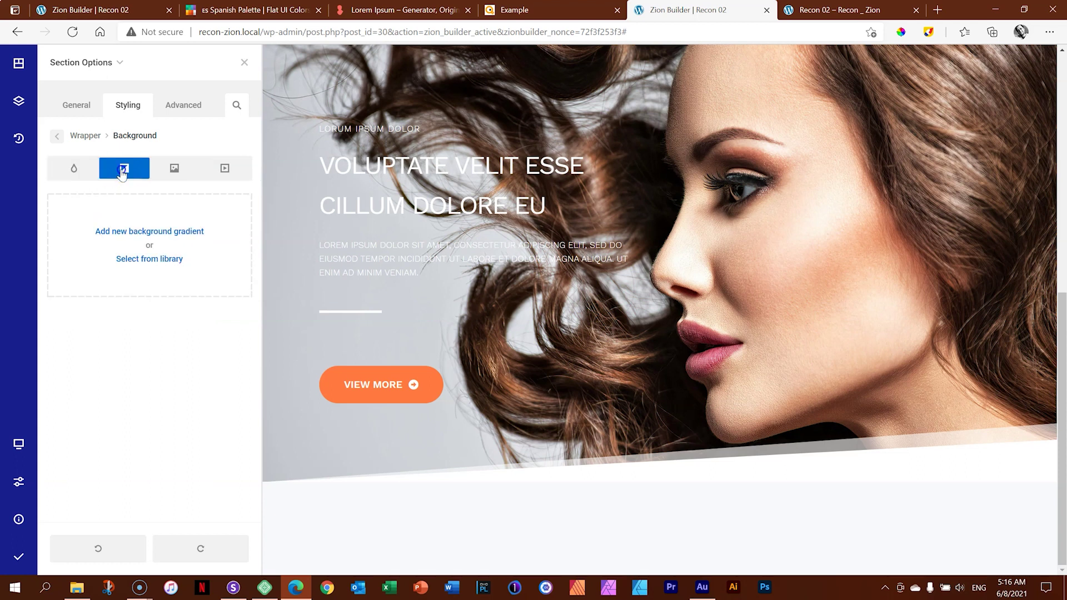
{"action": "left_click", "coordinate": [134, 232]}
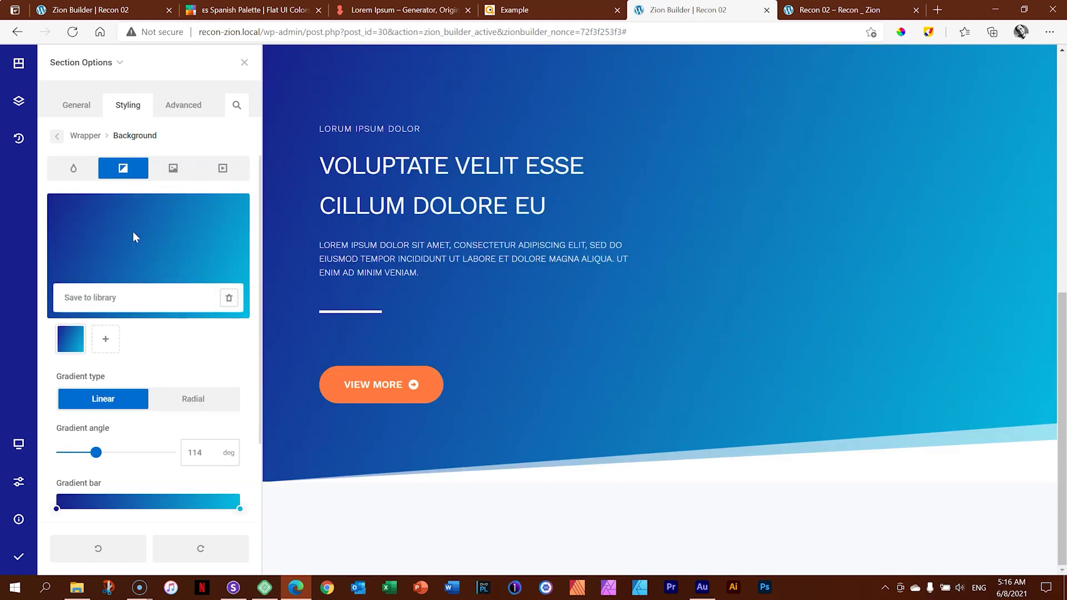
{"action": "left_click", "coordinate": [76, 345]}
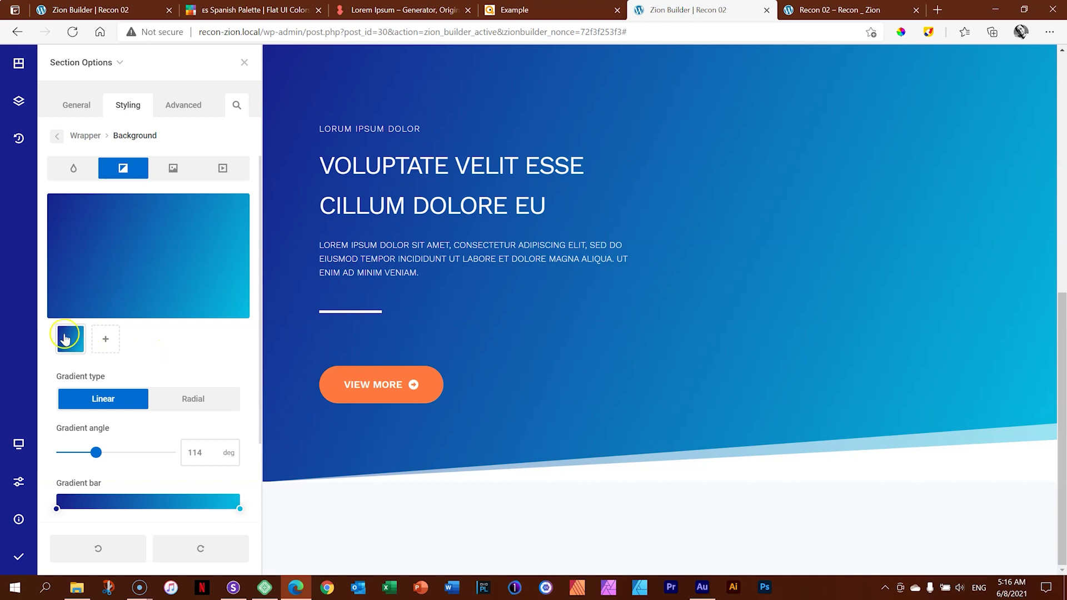
- Set both color stops of the linear background gradient to black (#000000)
{"action": "scroll", "coordinate": [178, 334], "scroll_direction": "down", "scroll_amount": 2}
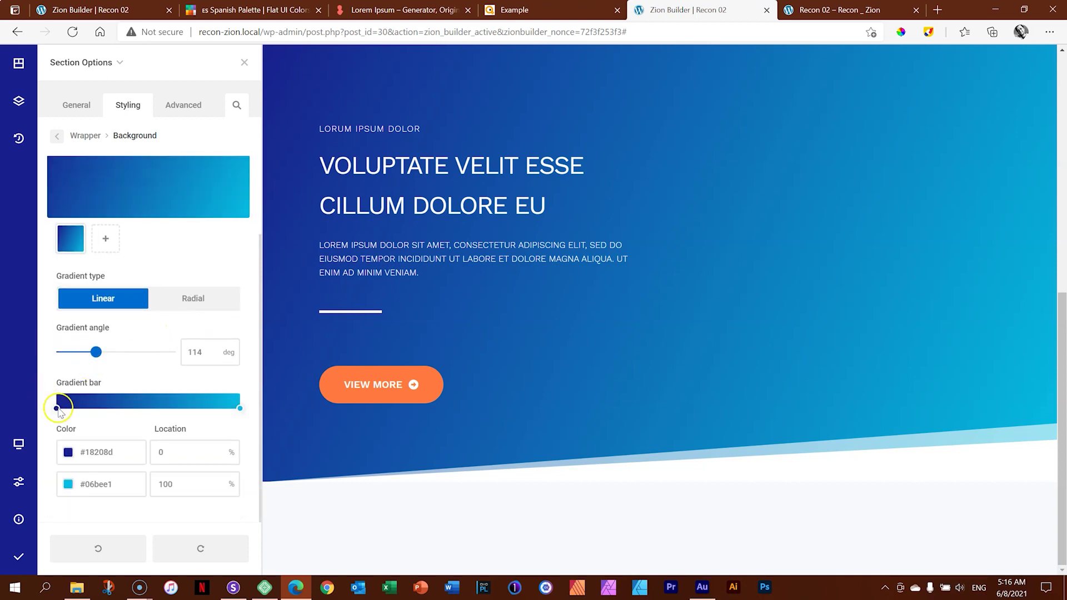
{"action": "left_click", "coordinate": [68, 452]}
{"action": "left_click_drag", "start_coordinate": [136, 366], "coordinate": [76, 453]}
{"action": "left_click", "coordinate": [75, 453]}
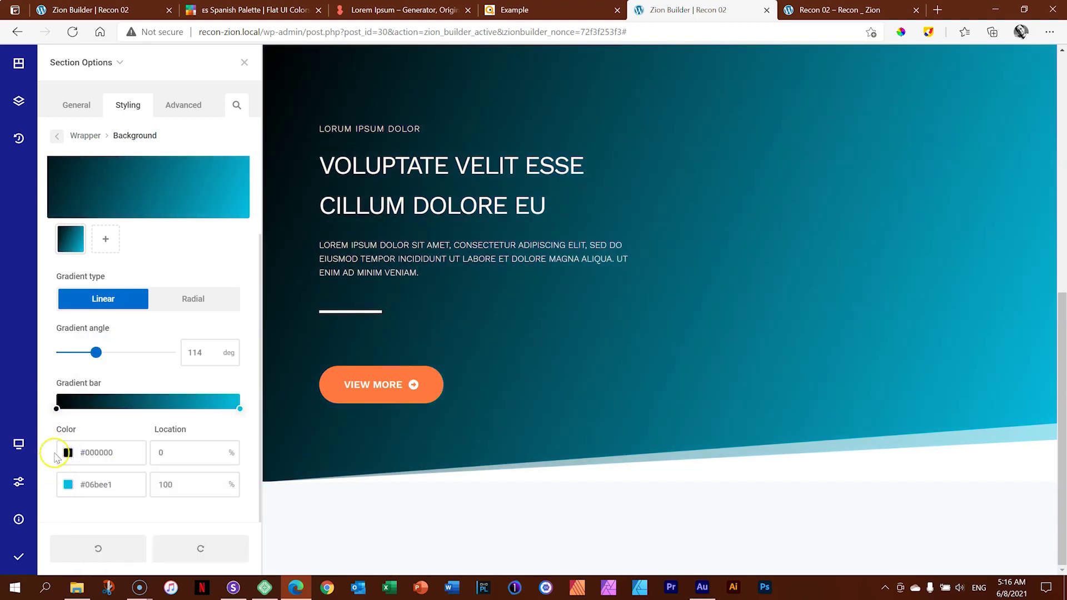
{"action": "left_click", "coordinate": [68, 485]}
{"action": "left_click_drag", "start_coordinate": [114, 414], "coordinate": [81, 451]}
{"action": "left_click", "coordinate": [79, 454]}
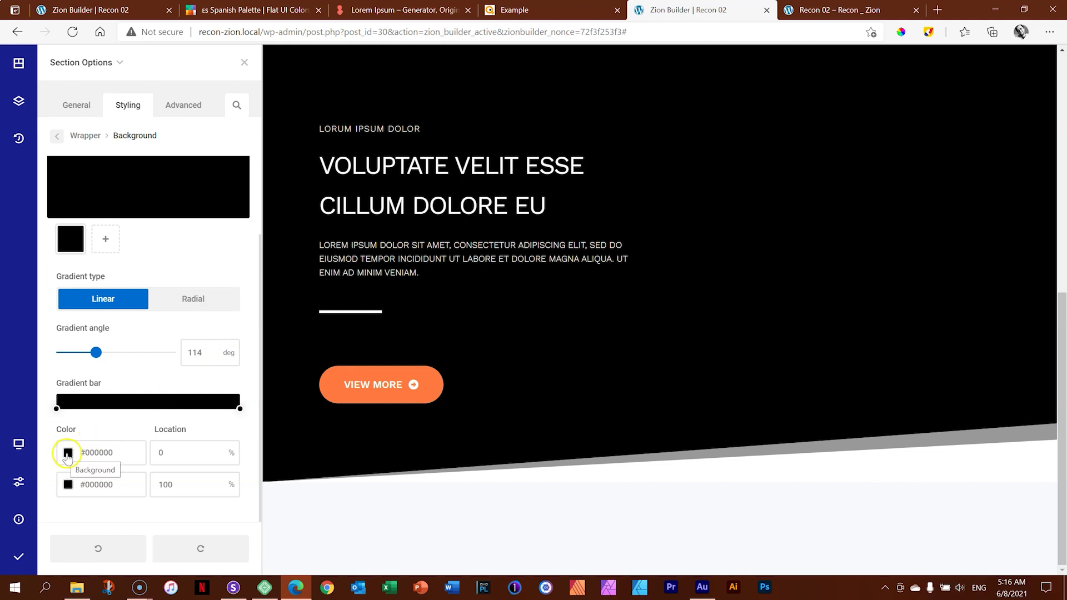
- Try reducing the first black gradient stop's opacity to 0.4 using RGBA values
{"action": "left_click", "coordinate": [68, 452]}
{"action": "left_click", "coordinate": [242, 477]}
{"action": "left_click_drag", "start_coordinate": [242, 477], "coordinate": [160, 478]}
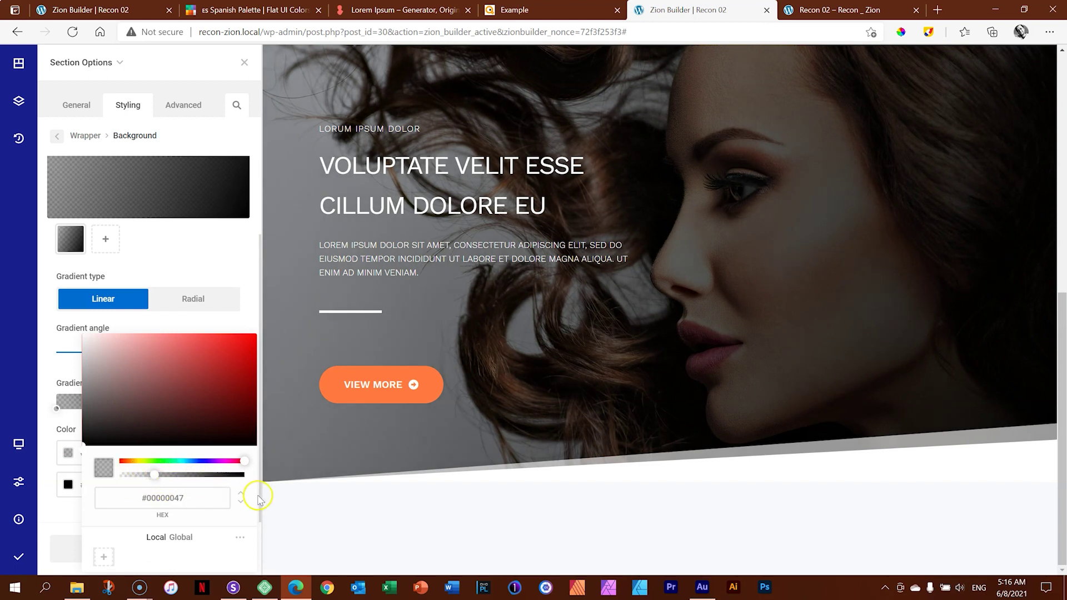
{"action": "left_click", "coordinate": [240, 499]}
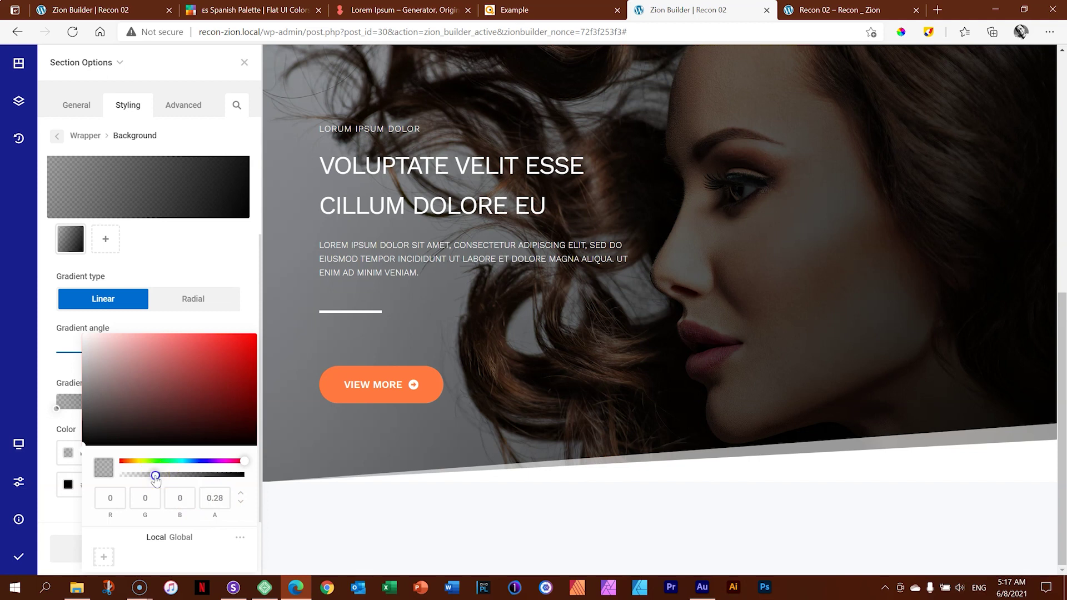
{"action": "left_click_drag", "start_coordinate": [161, 481], "coordinate": [167, 483]}
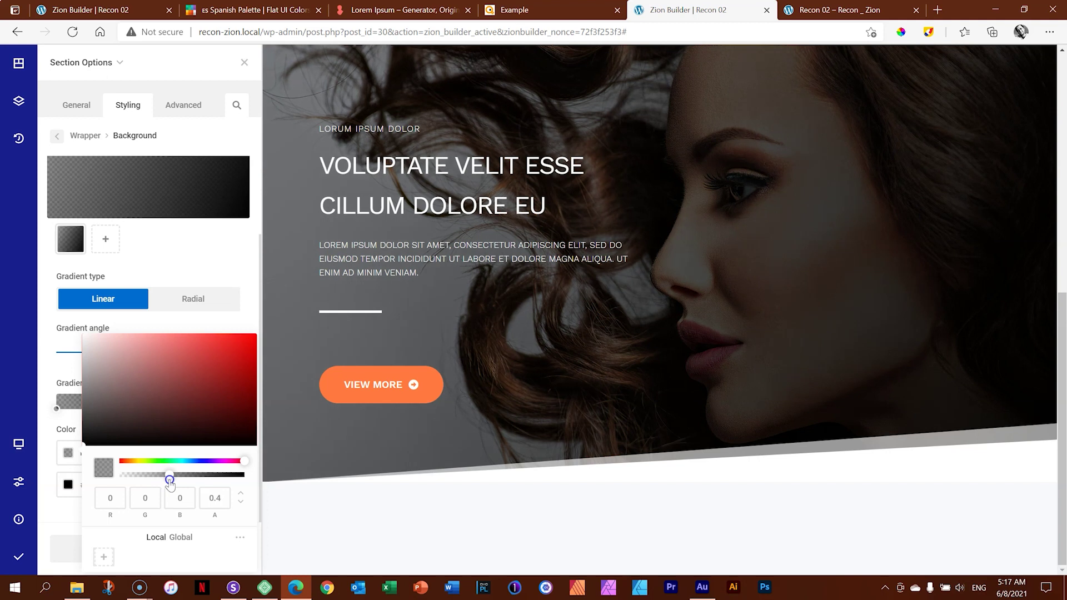
- Try making the second gradient stop a semi-transparent black, #00000045
{"action": "left_click", "coordinate": [66, 487]}
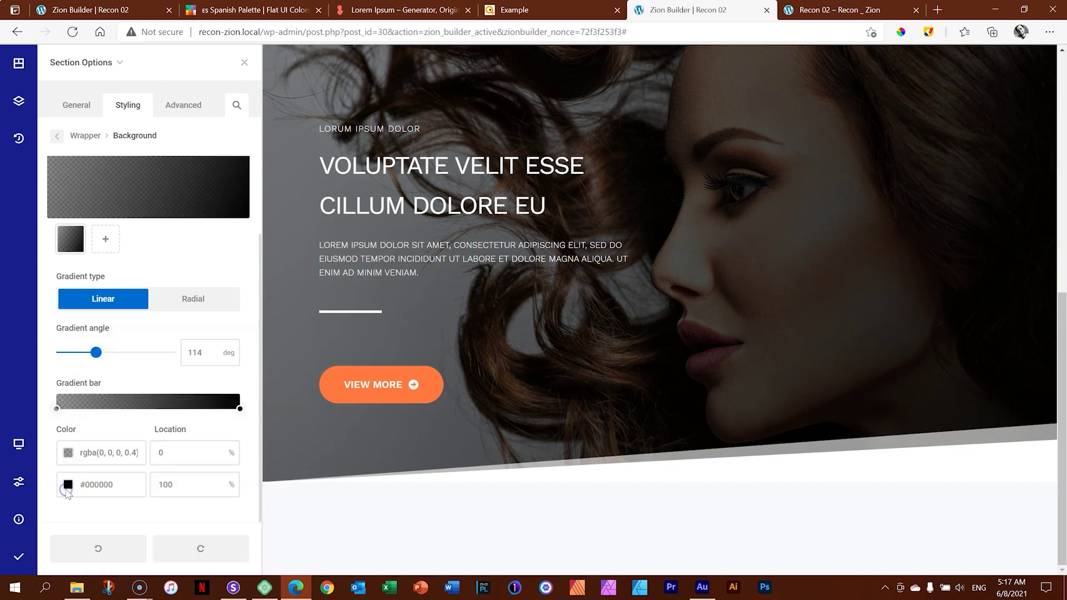
{"action": "left_click", "coordinate": [68, 487]}
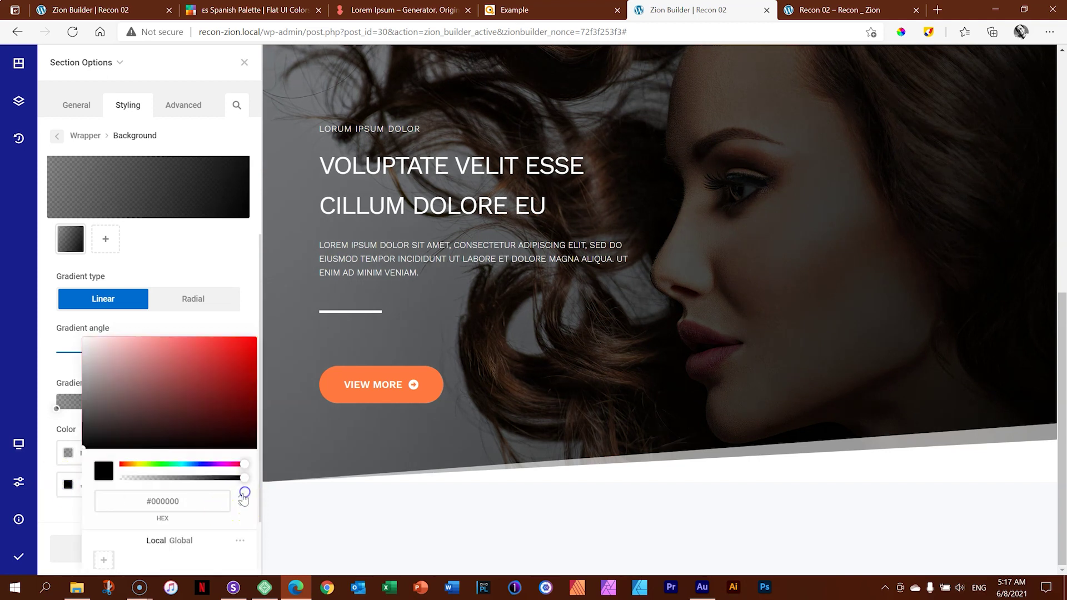
{"action": "left_click_drag", "start_coordinate": [244, 483], "coordinate": [150, 484]}
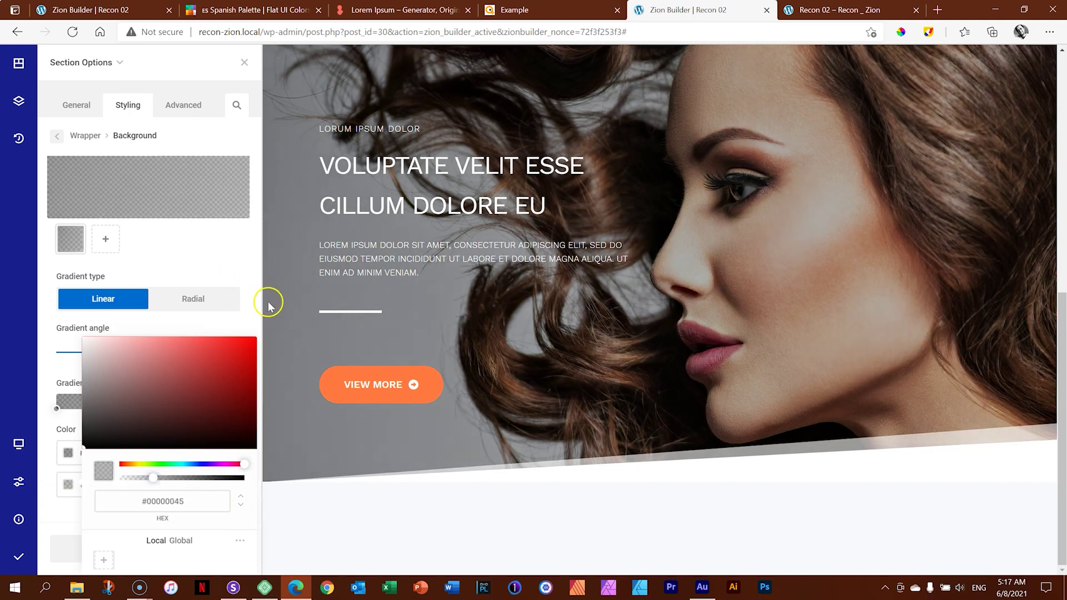
{"action": "left_click", "coordinate": [640, 363]}
{"action": "left_click", "coordinate": [839, 365]}
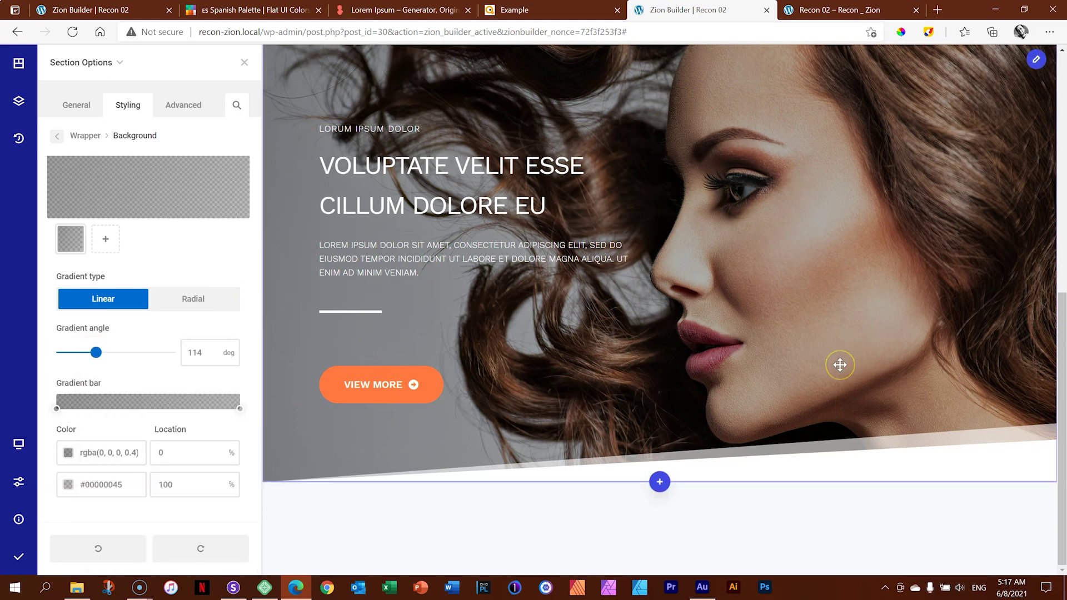
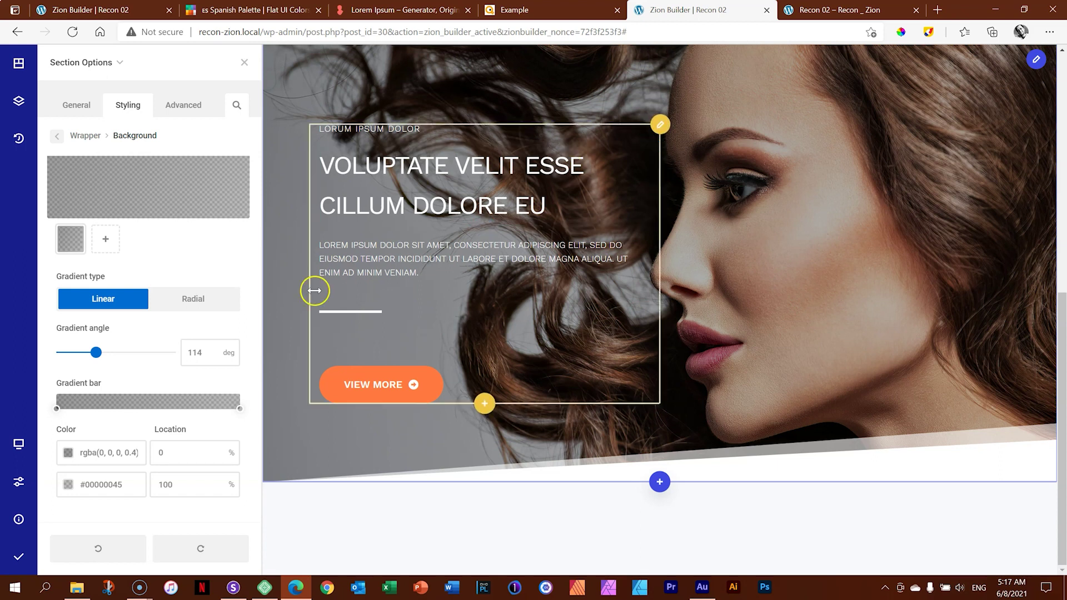
- Return both gradient stops to fully opaque black
{"action": "left_click", "coordinate": [68, 453]}
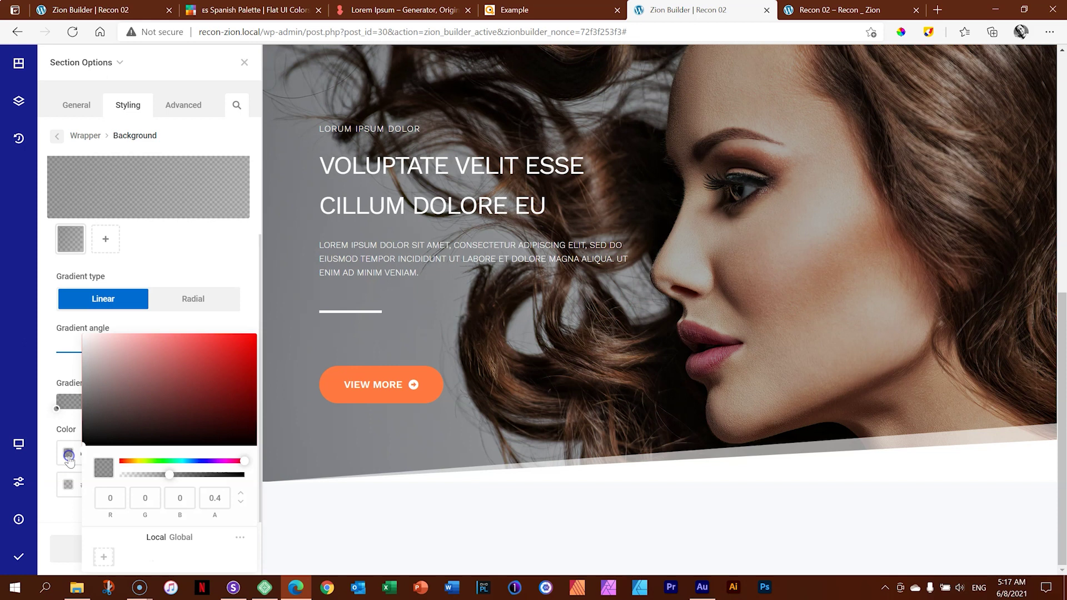
{"action": "left_click_drag", "start_coordinate": [170, 475], "coordinate": [263, 479]}
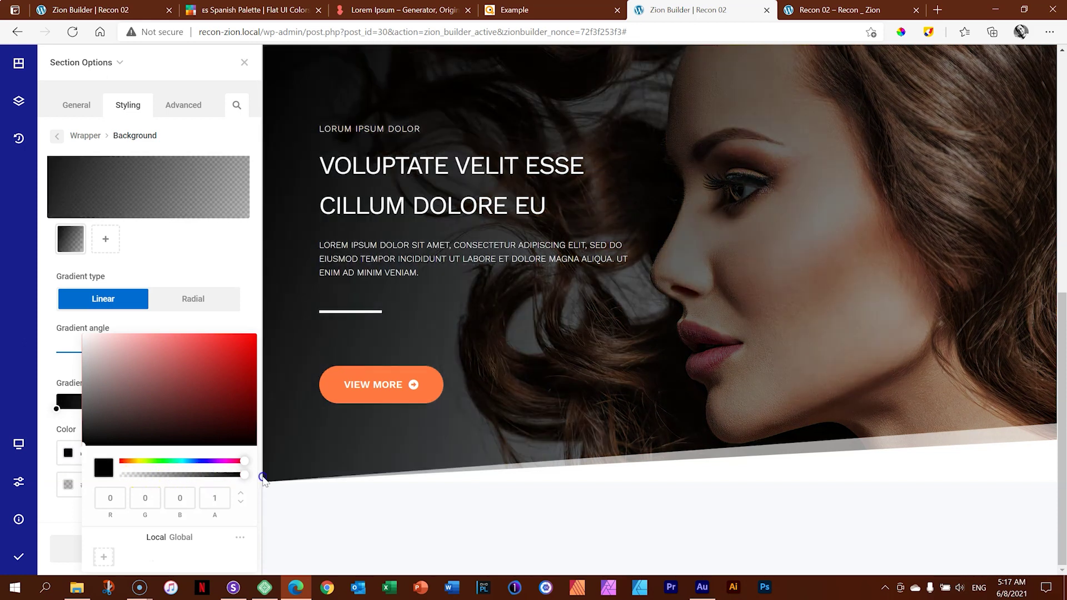
{"action": "left_click", "coordinate": [68, 484]}
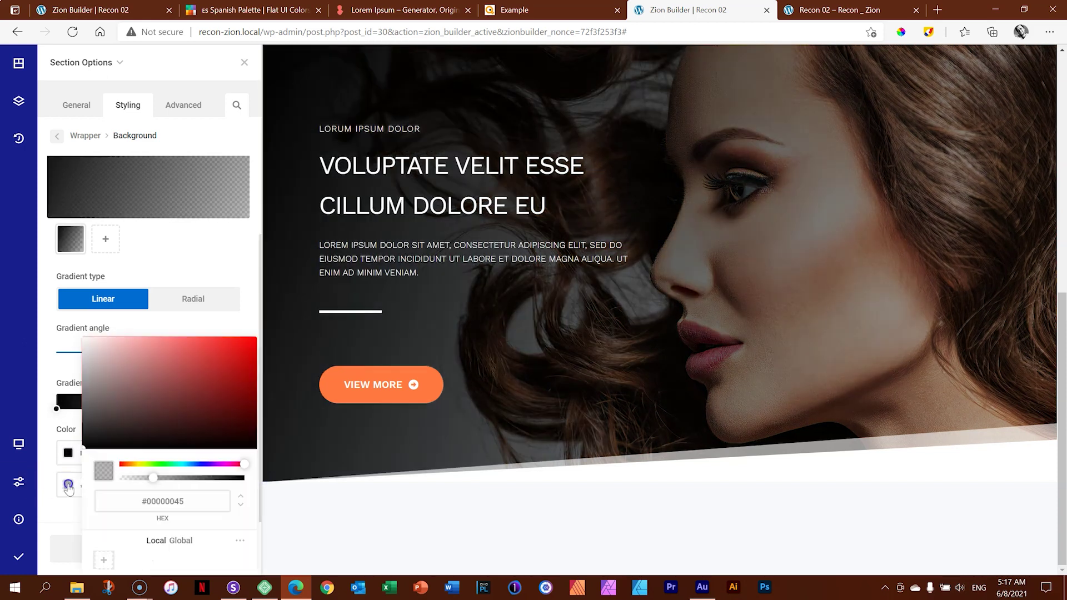
{"action": "left_click_drag", "start_coordinate": [153, 478], "coordinate": [254, 485]}
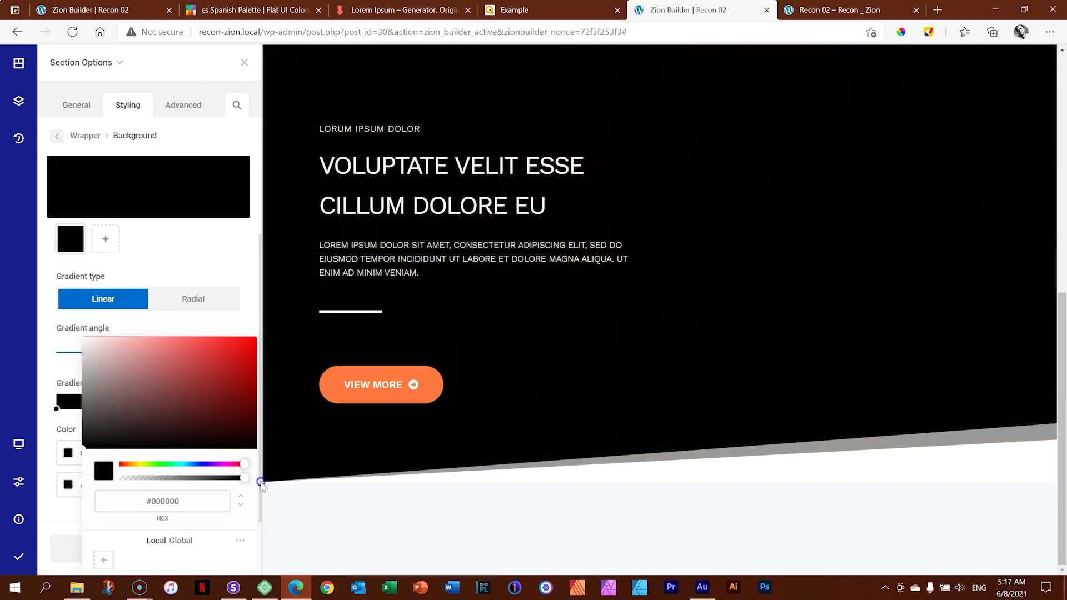
{"action": "left_click", "coordinate": [85, 508]}
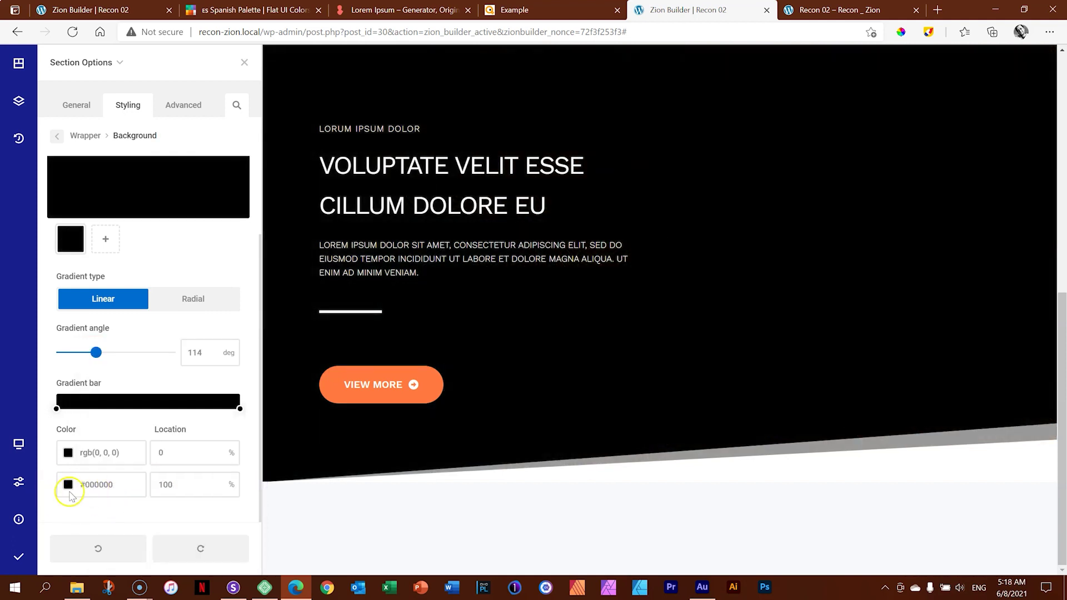
- Make the second gradient stop fully transparent black, #00000000
{"action": "left_click", "coordinate": [67, 484]}
{"action": "left_click_drag", "start_coordinate": [245, 479], "coordinate": [107, 484]}
{"action": "left_click", "coordinate": [69, 516]}
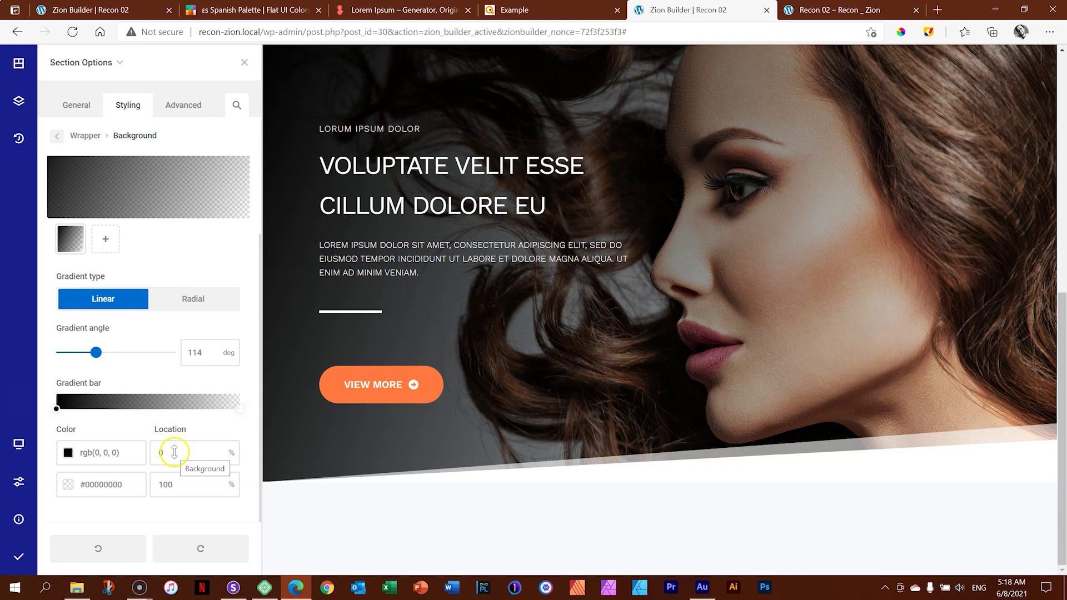
- Try an 83% location for the transparent gradient stop, then return it to 100%
{"action": "left_click", "coordinate": [183, 481]}
{"action": "key", "text": "BackSpace"}
{"action": "key", "text": "BackSpace"}
{"action": "key", "text": "BackSpace"}
{"action": "type", "text": "83"}
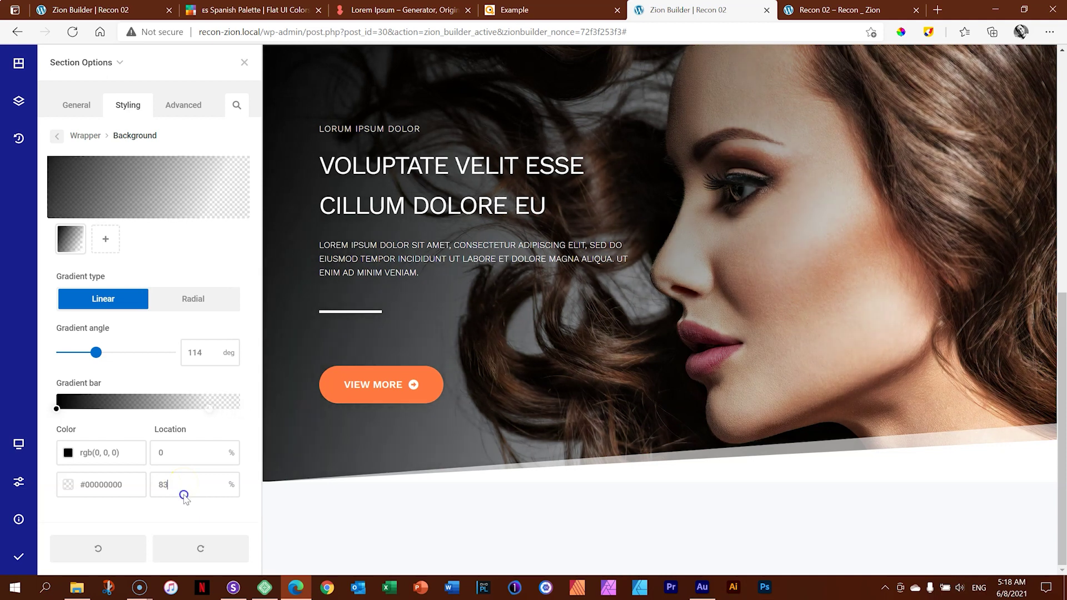
{"action": "left_click_drag", "start_coordinate": [183, 496], "coordinate": [178, 462]}
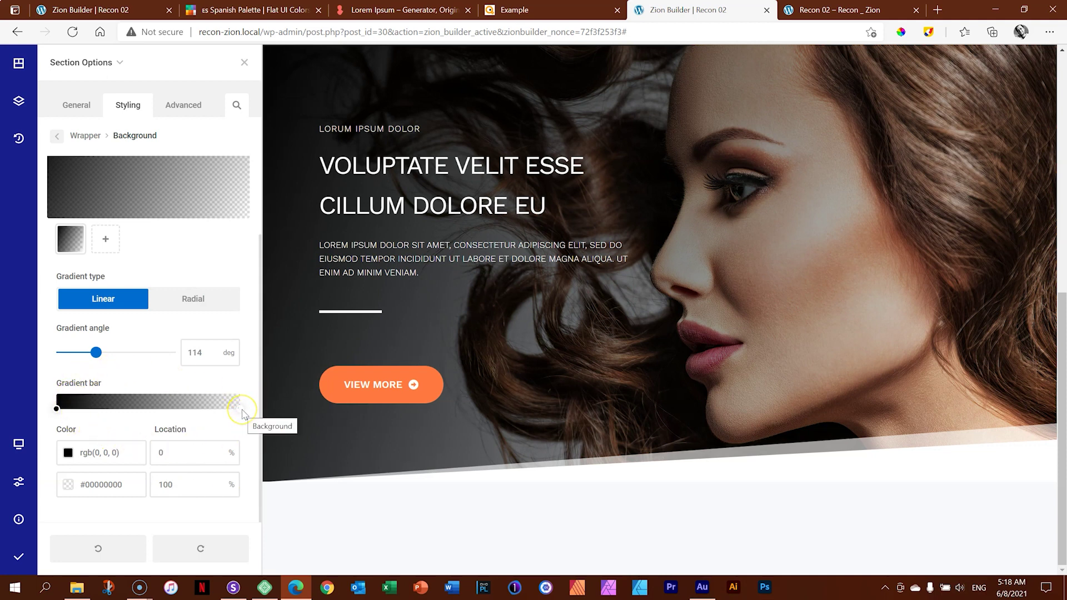
- Move the transparent gradient stop along the gradient bar to a 47% location
{"action": "left_click_drag", "start_coordinate": [238, 410], "coordinate": [144, 415]}
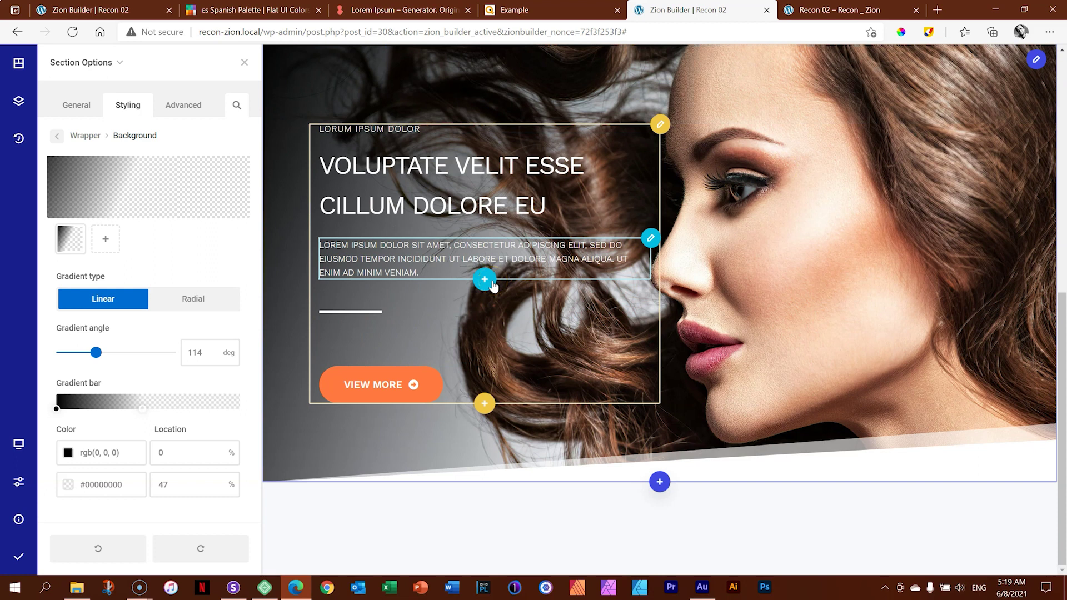
- Switch the responsive preview to the Laptop view
{"action": "left_click", "coordinate": [18, 443]}
{"action": "left_click", "coordinate": [65, 461]}
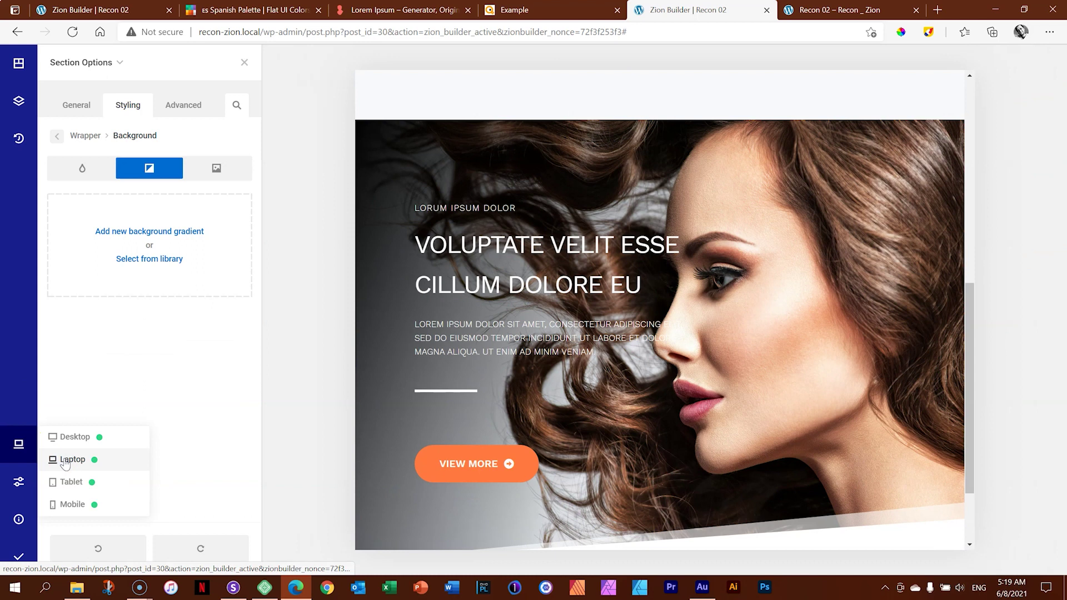
- Switch the responsive preview to the Tablet view and bring the photo hero section into view
{"action": "left_click", "coordinate": [18, 443]}
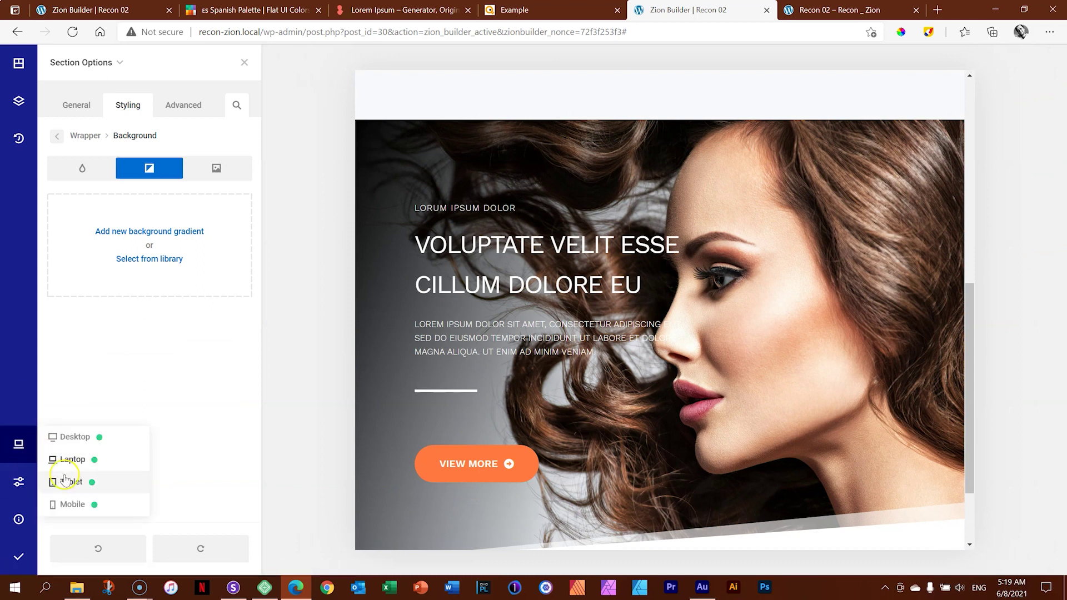
{"action": "left_click", "coordinate": [65, 482]}
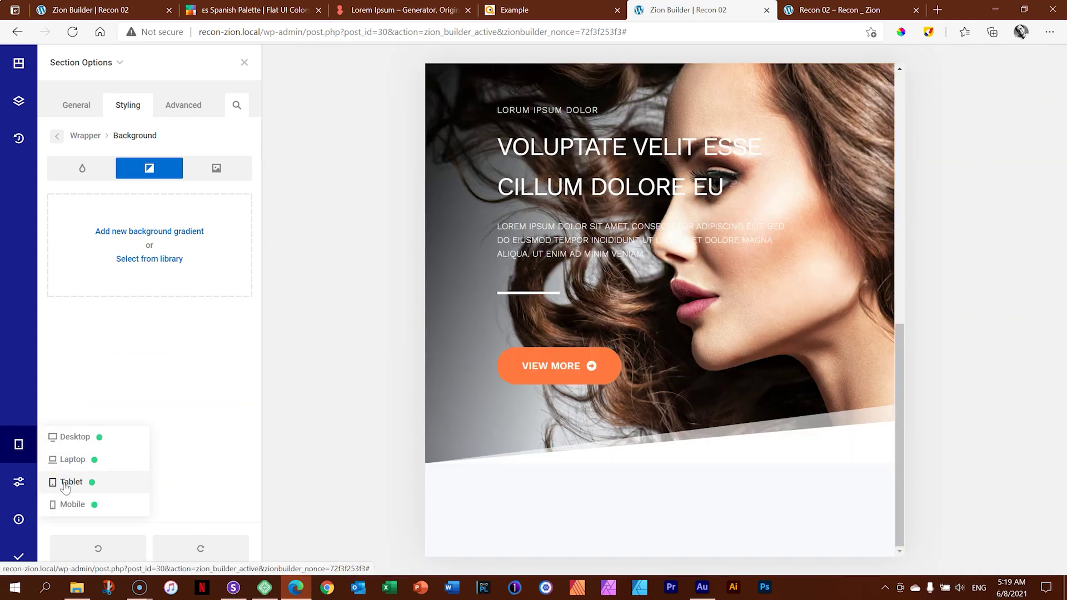
{"action": "mouse_move", "coordinate": [900, 400]}
{"action": "left_mouse_down"}
{"action": "mouse_move", "coordinate": [901, 371]}
{"action": "mouse_move", "coordinate": [901, 385]}
{"action": "left_mouse_up"}
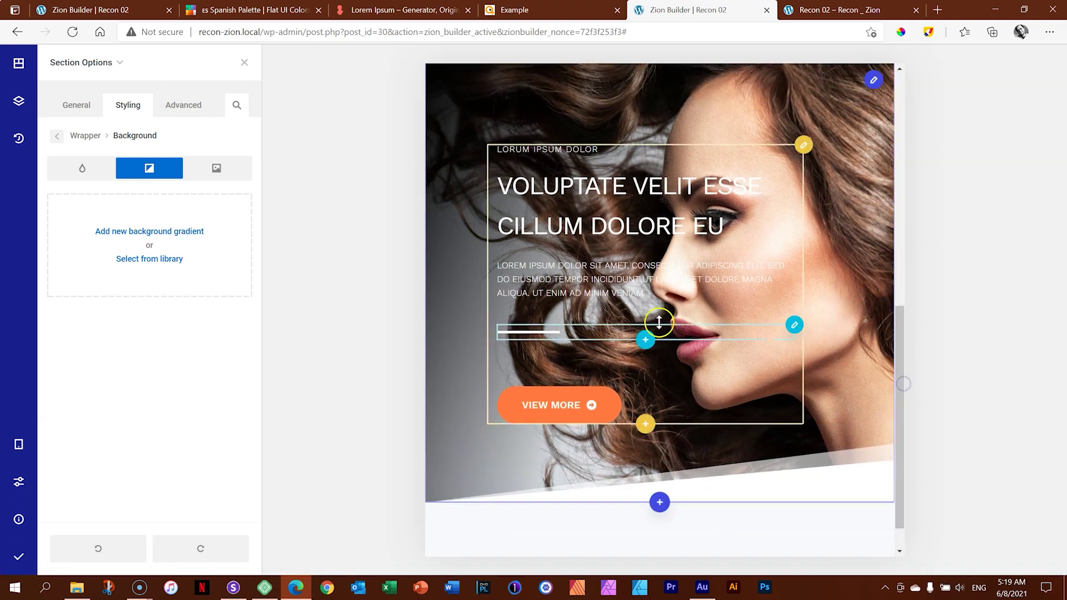
- Set the brown-haired woman's photo from the media library as the section's tablet background image
{"action": "left_click", "coordinate": [56, 136]}
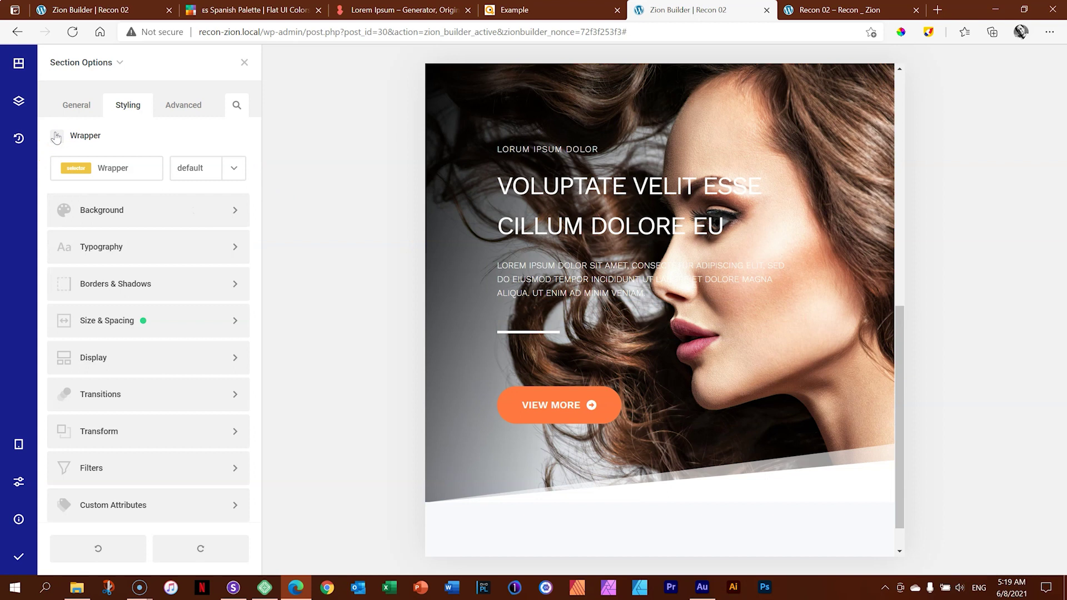
{"action": "left_click", "coordinate": [97, 210]}
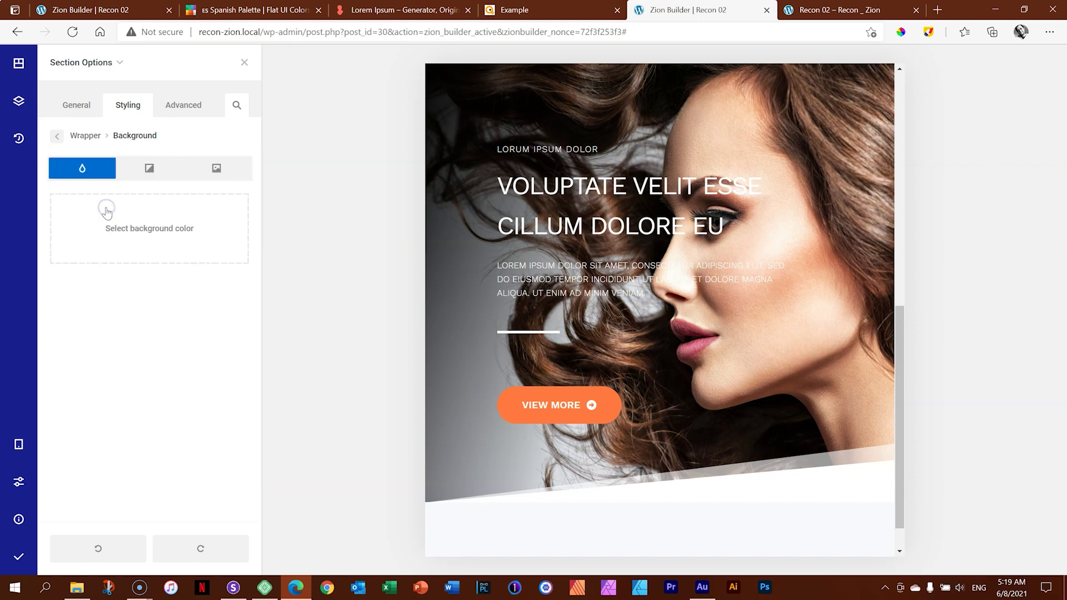
{"action": "left_click", "coordinate": [147, 172]}
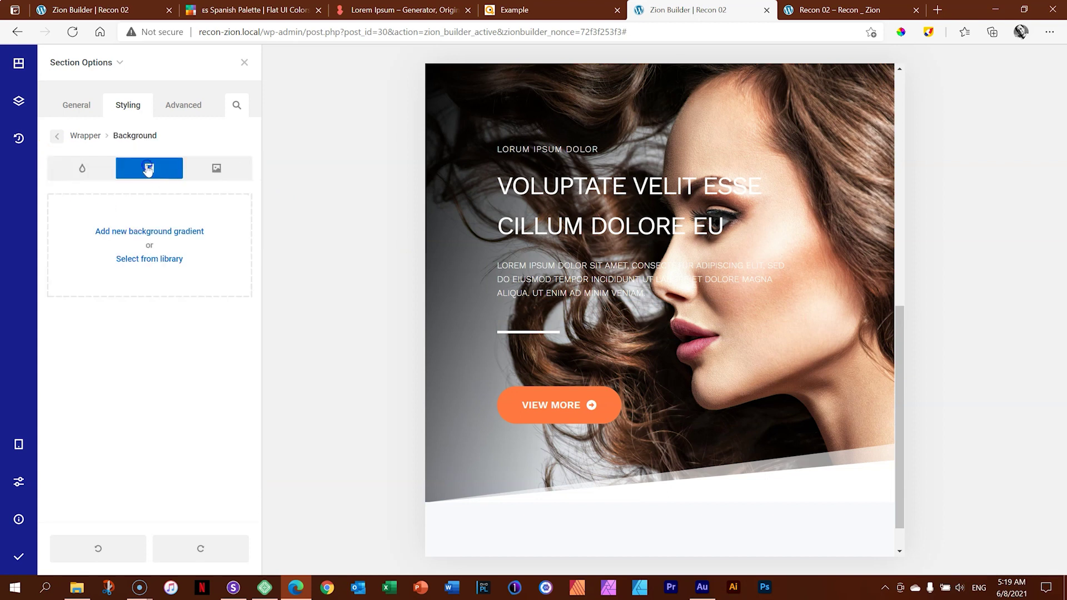
{"action": "left_click", "coordinate": [209, 175]}
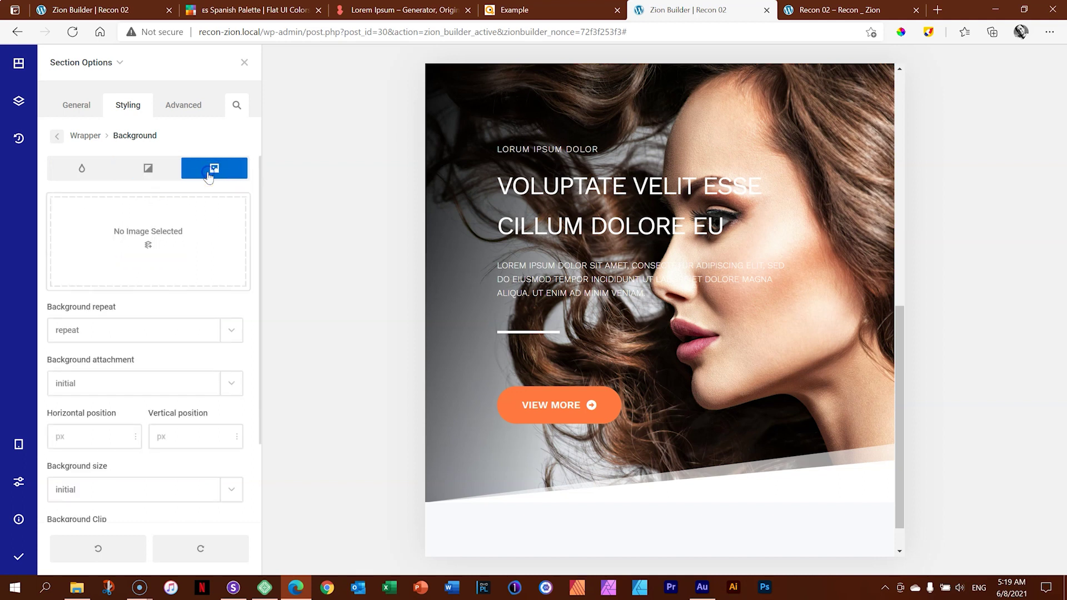
{"action": "left_click", "coordinate": [146, 247]}
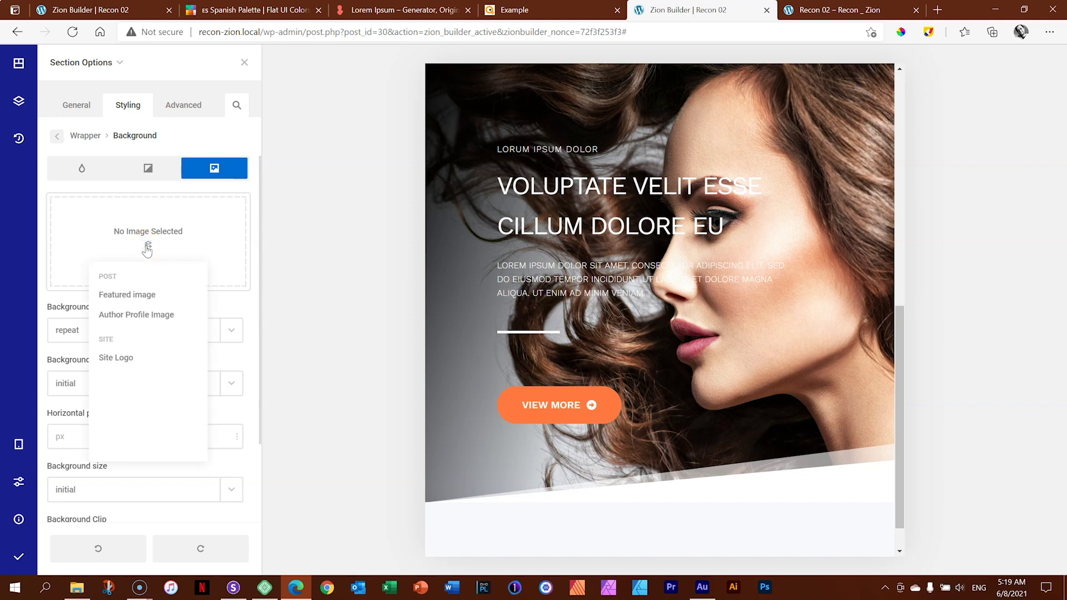
{"action": "left_click", "coordinate": [185, 252]}
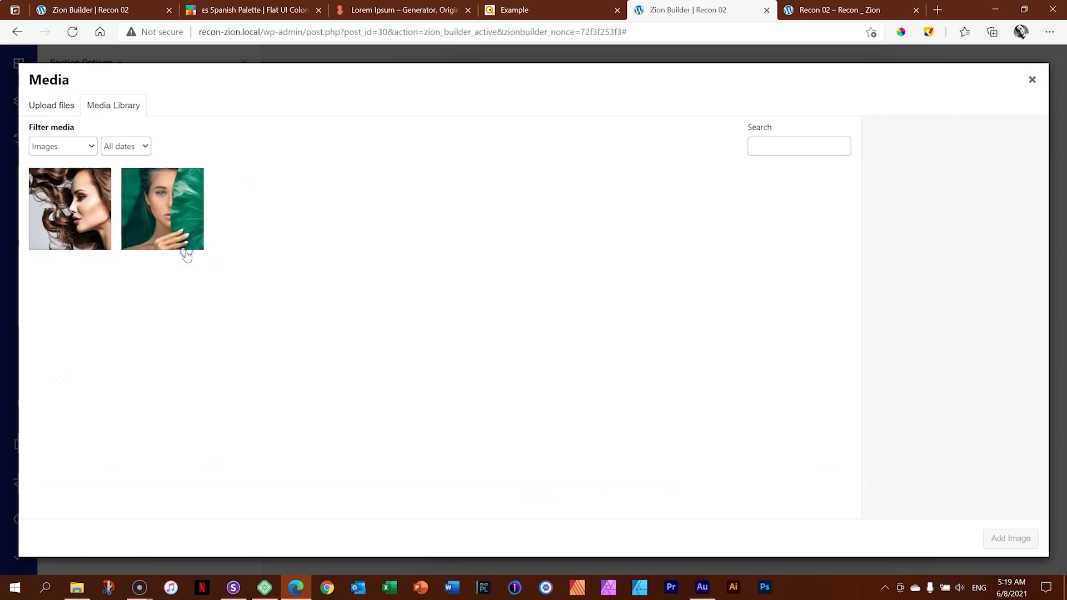
{"action": "left_click", "coordinate": [91, 227]}
{"action": "left_click", "coordinate": [1010, 538]}
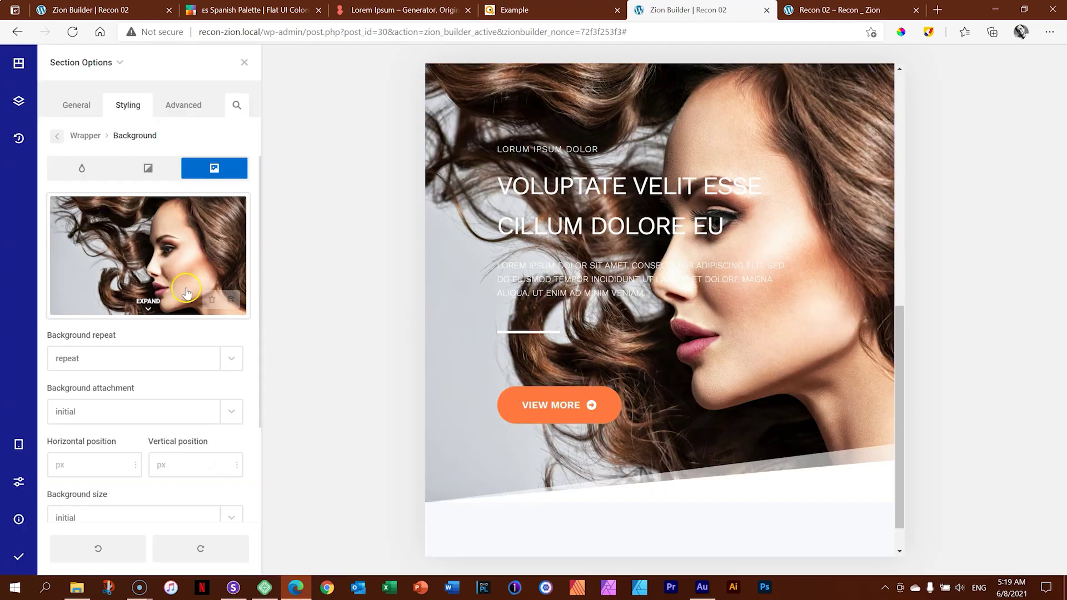
- Expand the tablet background image and move its focal point to 0% horizontal and 50% vertical
{"action": "left_click", "coordinate": [148, 303]}
{"action": "left_click", "coordinate": [143, 269]}
{"action": "left_click_drag", "start_coordinate": [142, 269], "coordinate": [22, 267]}
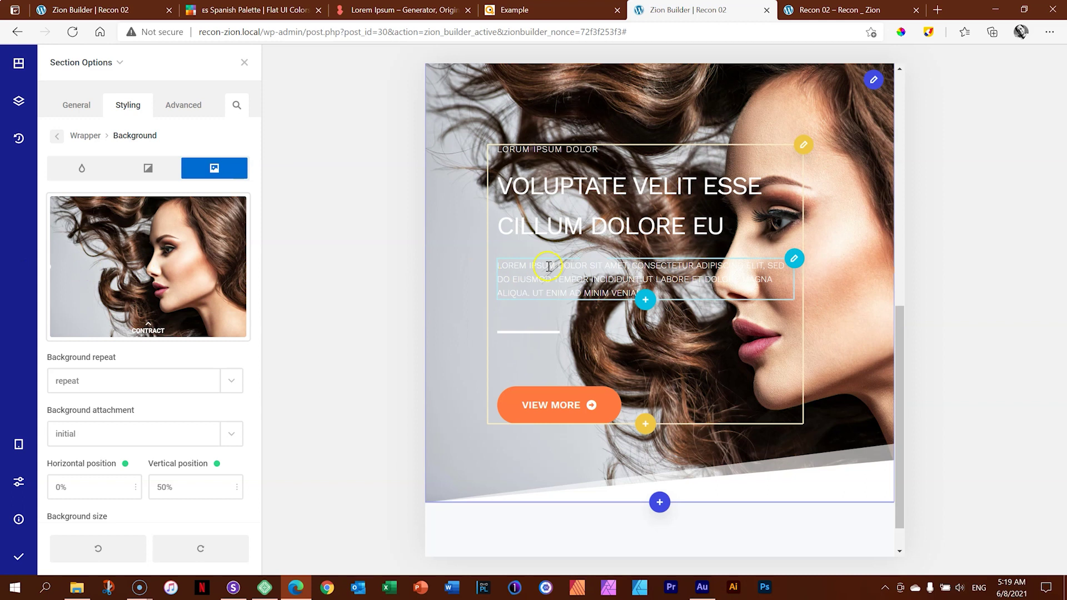
- Add a new linear background gradient to the section for the Tablet view
{"action": "left_click", "coordinate": [56, 136]}
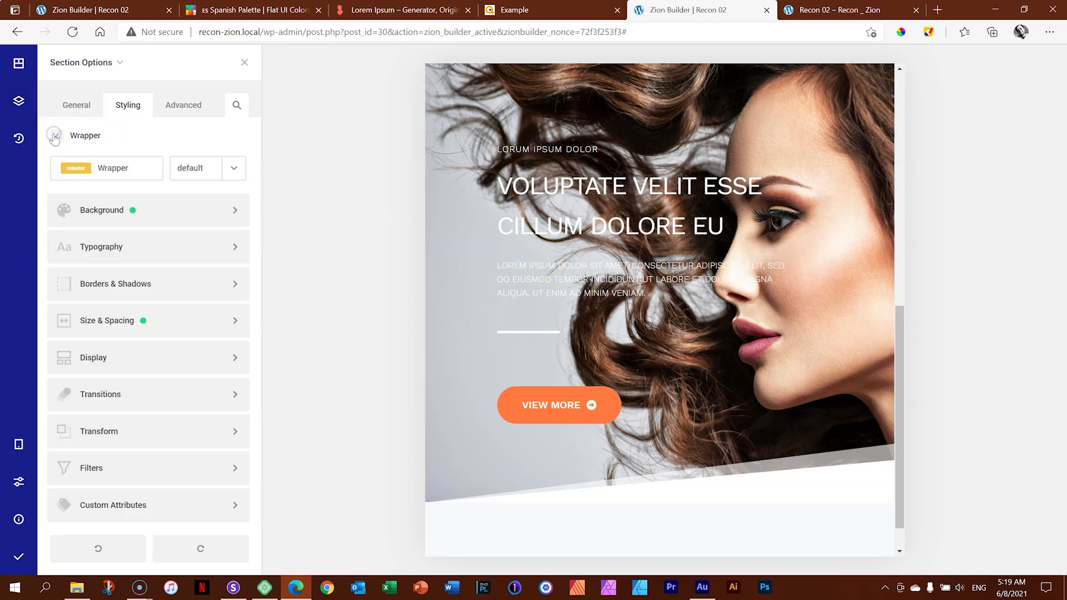
{"action": "left_click", "coordinate": [95, 209]}
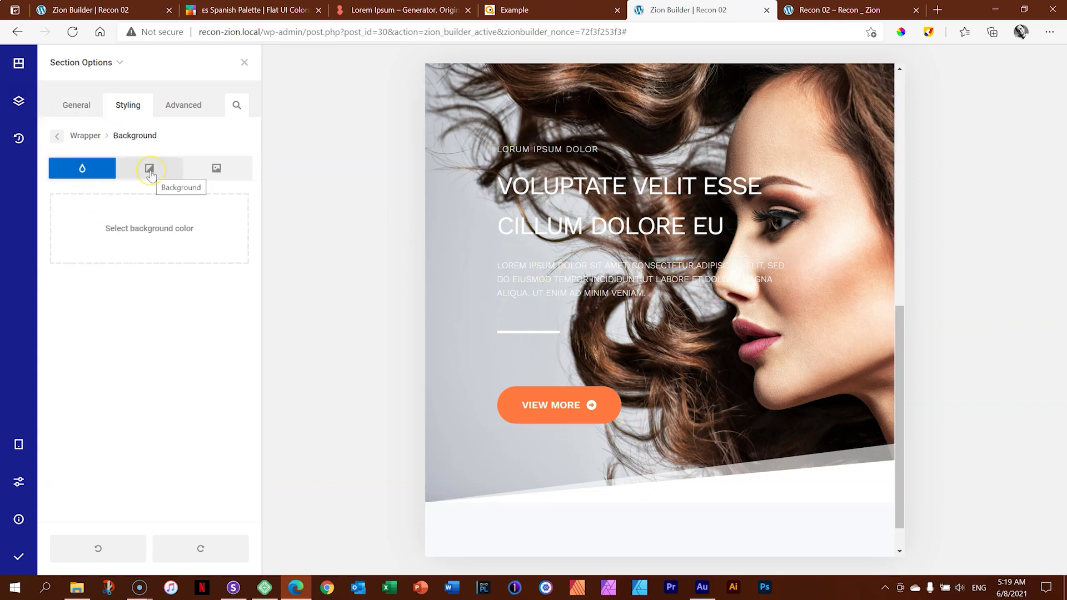
{"action": "left_click", "coordinate": [150, 173]}
{"action": "left_click", "coordinate": [138, 226]}
{"action": "left_click", "coordinate": [60, 336]}
{"action": "scroll", "coordinate": [100, 450], "scroll_direction": "down", "scroll_amount": 2}
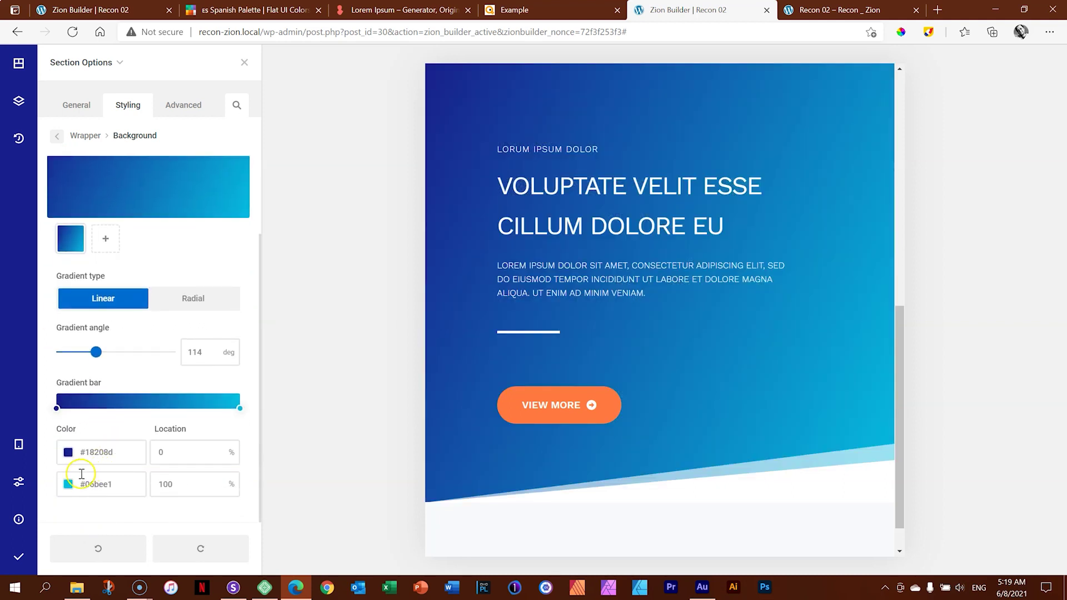
- Set both colour stops of the tablet gradient to black, #000000
{"action": "left_click", "coordinate": [69, 455]}
{"action": "left_click_drag", "start_coordinate": [123, 424], "coordinate": [57, 454]}
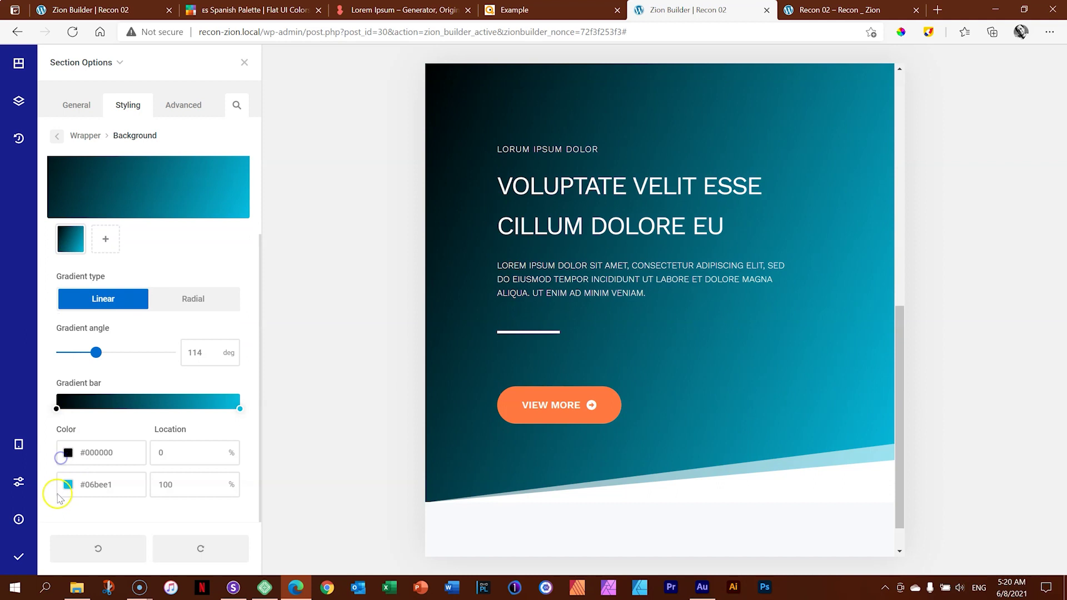
{"action": "left_click", "coordinate": [68, 484]}
{"action": "left_click_drag", "start_coordinate": [123, 422], "coordinate": [59, 461]}
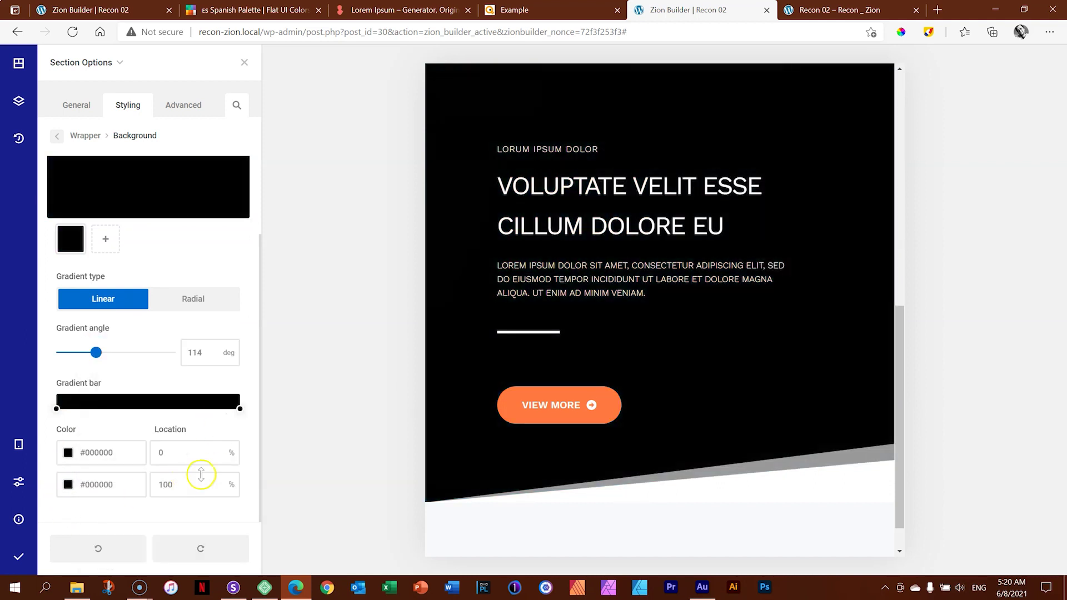
- Make the tablet gradient's end stop fully transparent, #00000000, and move it to an 86% location
{"action": "left_click", "coordinate": [68, 485]}
{"action": "left_click_drag", "start_coordinate": [241, 478], "coordinate": [123, 480]}
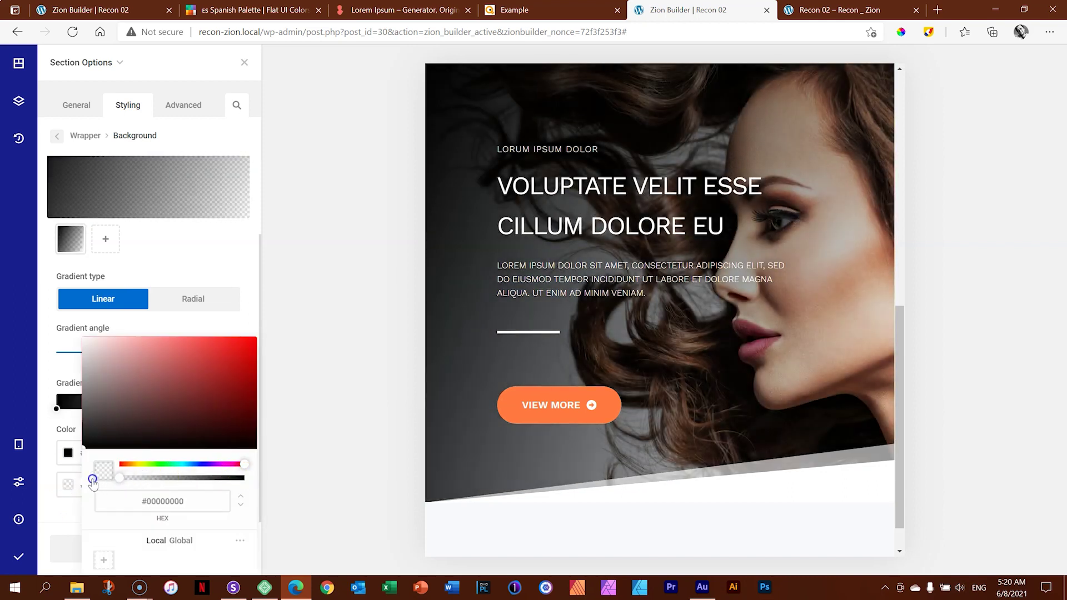
{"action": "left_click", "coordinate": [60, 521]}
{"action": "left_click_drag", "start_coordinate": [241, 411], "coordinate": [215, 411]}
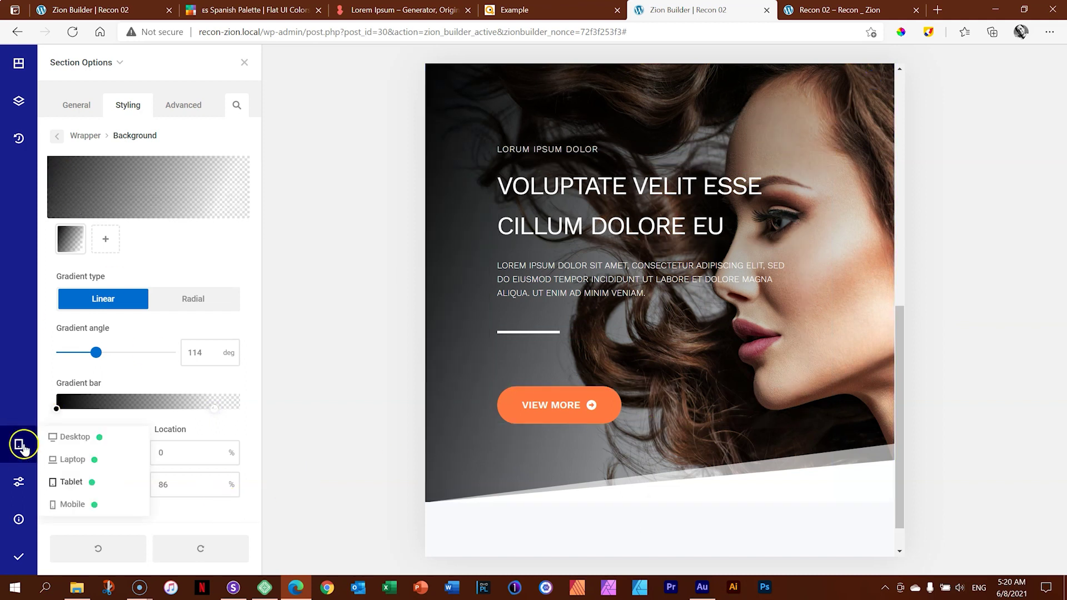
- Check the photo hero section in the Laptop, Desktop and Mobile previews
{"action": "left_click", "coordinate": [58, 466]}
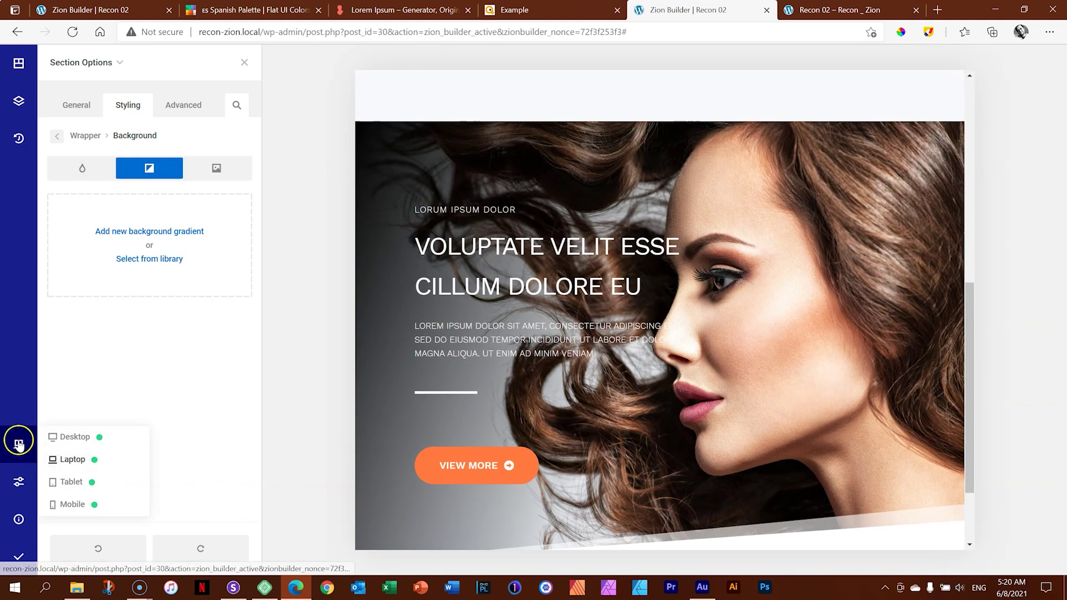
{"action": "left_click", "coordinate": [60, 440]}
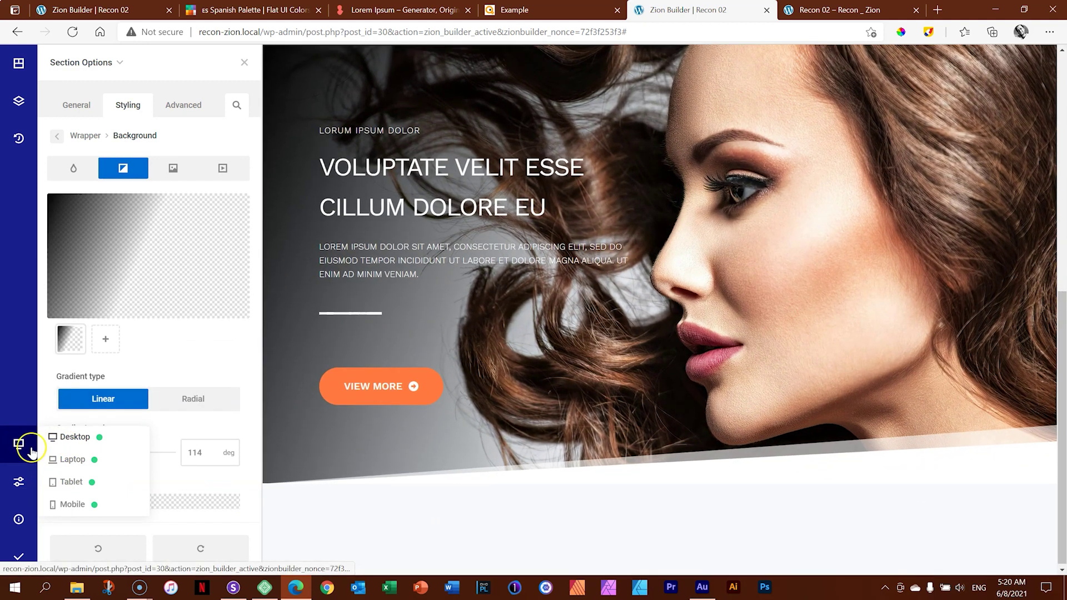
{"action": "left_click", "coordinate": [75, 505]}
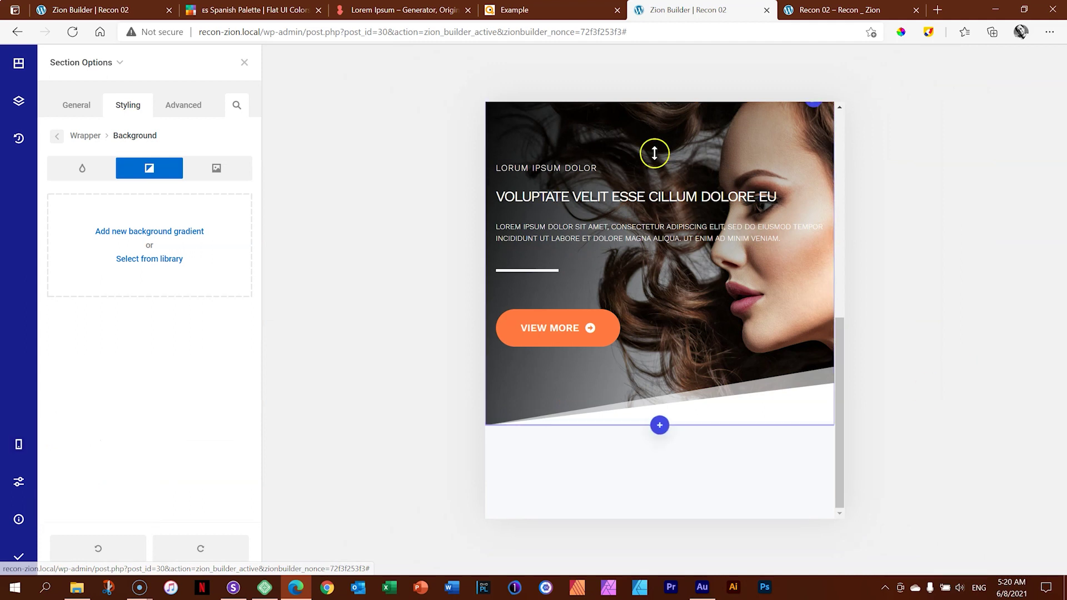
- Save and publish the page, and reload recon-02 in the multi-device preview app
{"action": "left_click", "coordinate": [19, 556]}
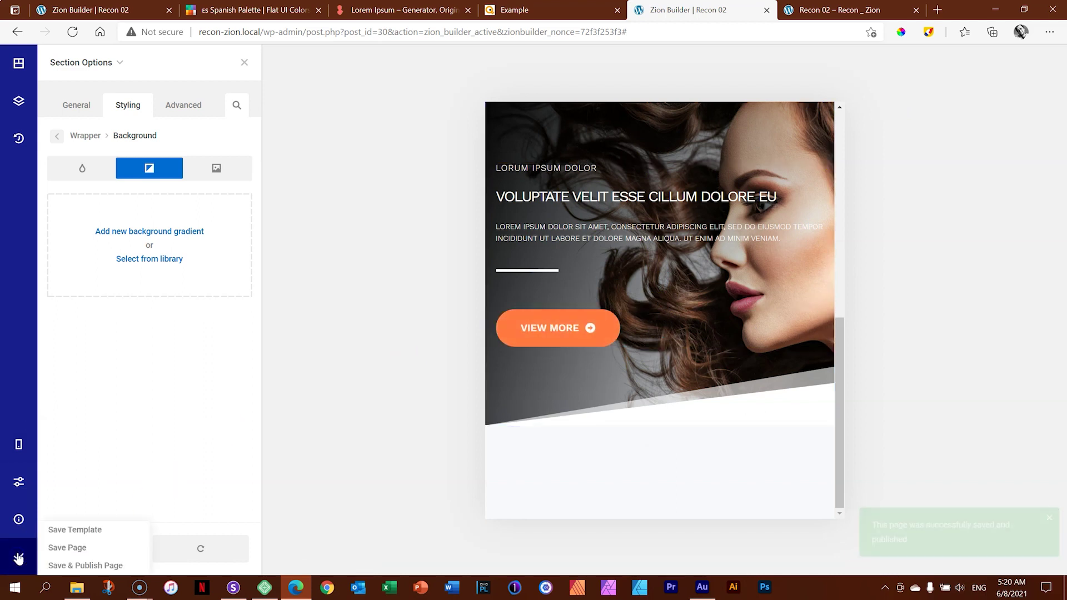
{"action": "left_click", "coordinate": [237, 590]}
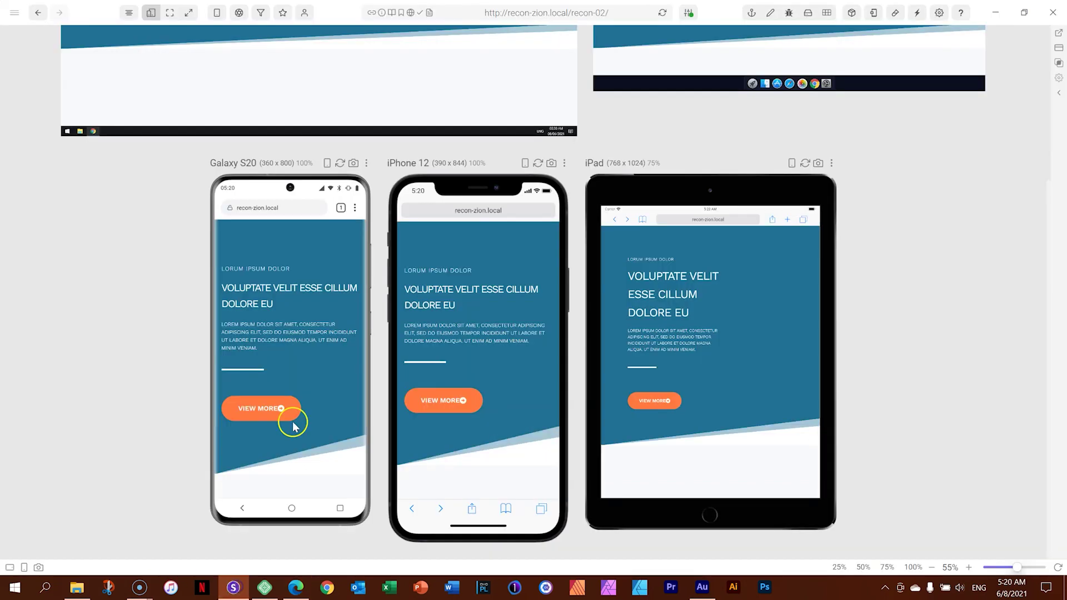
{"action": "scroll", "coordinate": [864, 238], "scroll_direction": "up", "scroll_amount": 4}
{"action": "left_click", "coordinate": [661, 14]}
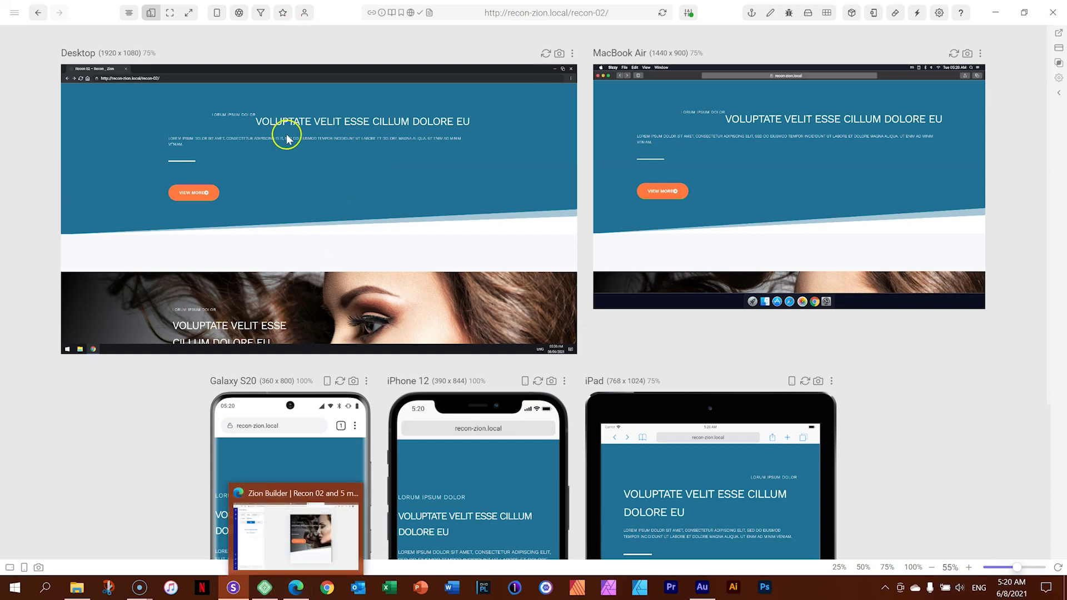
- Switch back to Zion Builder in the browser and set the responsive preview to Desktop
{"action": "left_click", "coordinate": [295, 588]}
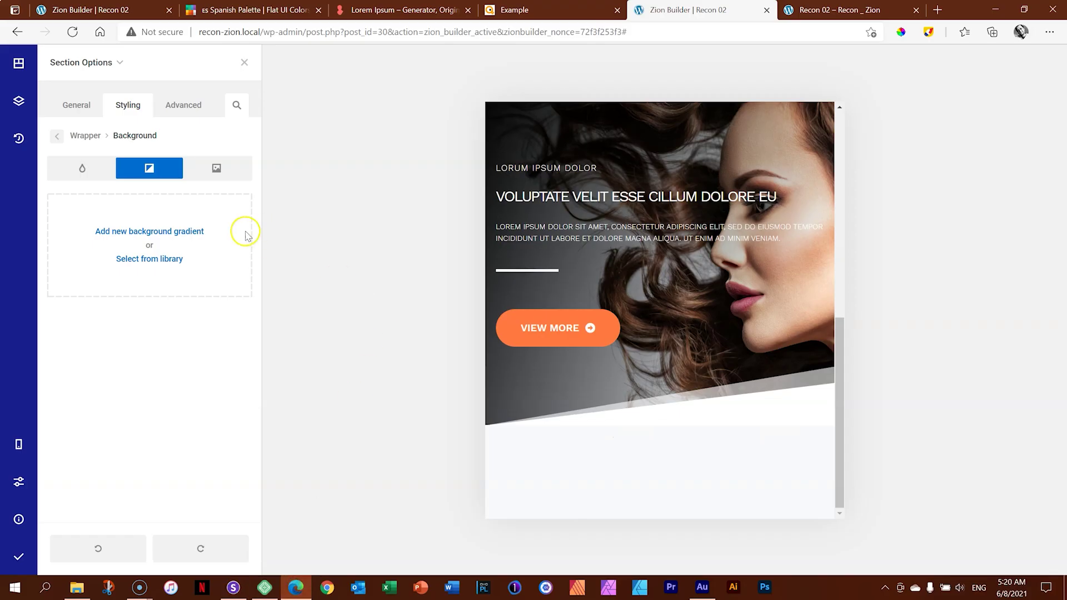
{"action": "left_click", "coordinate": [21, 444]}
{"action": "left_click", "coordinate": [73, 437]}
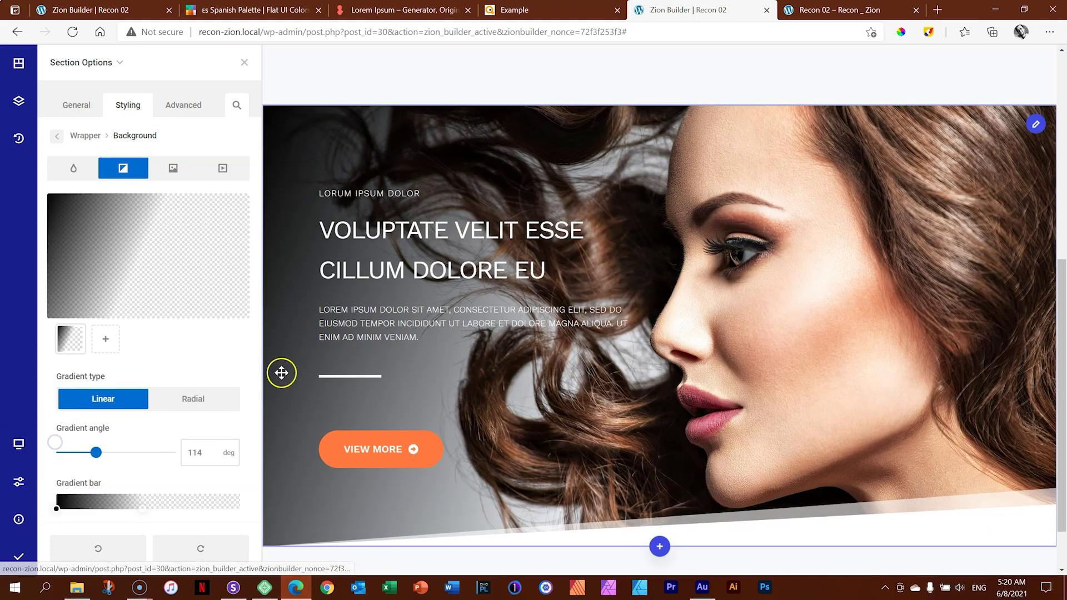
- Compare the text column layout of the blue hero section with that of the photo hero section
{"action": "scroll", "coordinate": [334, 311], "scroll_direction": "up", "scroll_amount": 4}
{"action": "scroll", "coordinate": [389, 279], "scroll_direction": "up", "scroll_amount": 3}
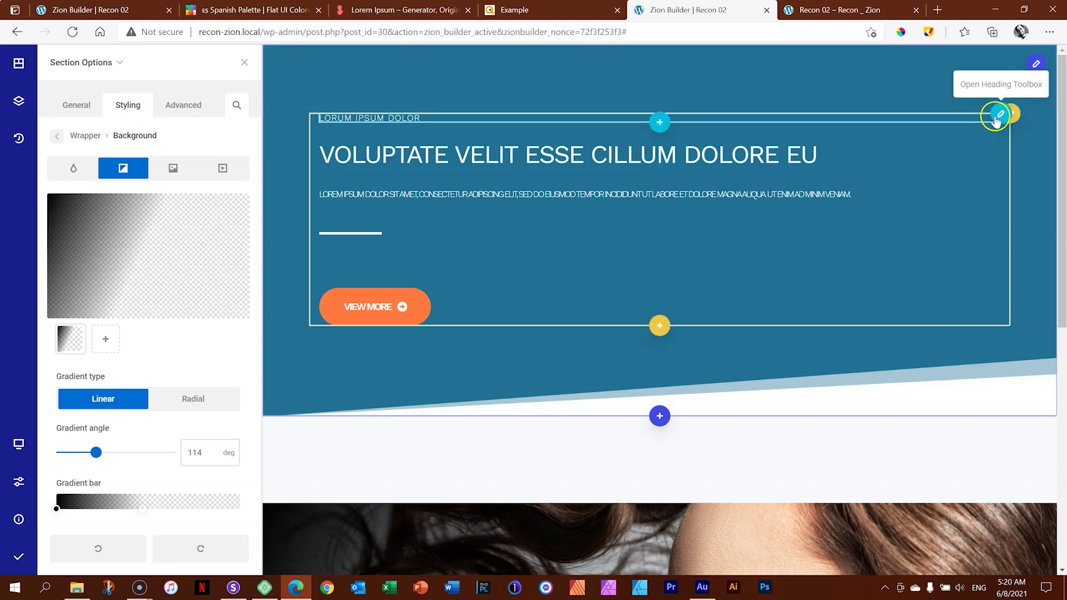
{"action": "scroll", "coordinate": [828, 239], "scroll_direction": "down", "scroll_amount": 4}
{"action": "scroll", "coordinate": [831, 239], "scroll_direction": "up", "scroll_amount": 4}
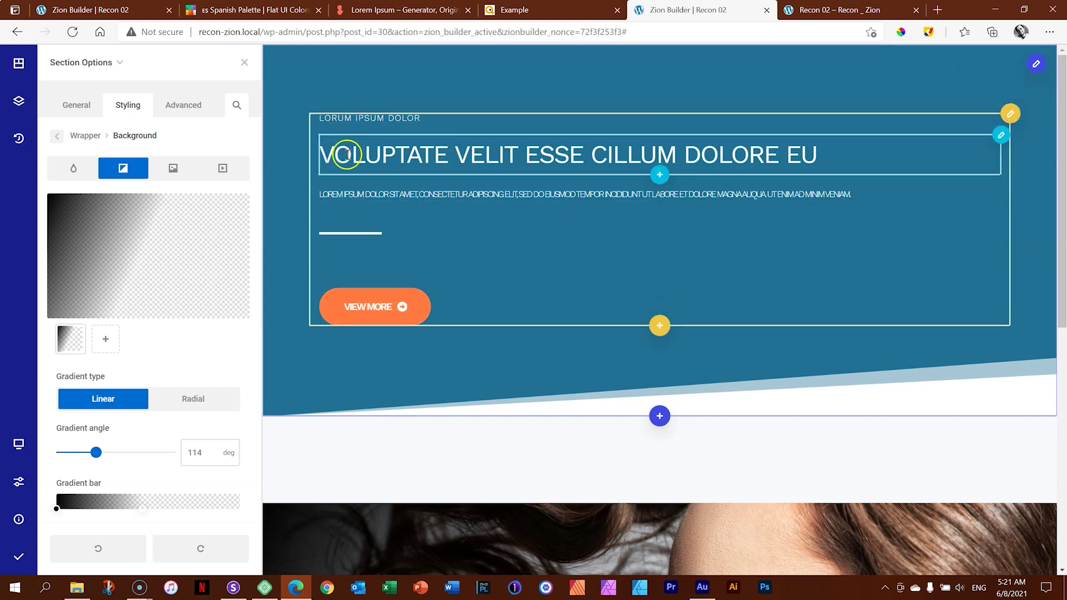
{"action": "scroll", "coordinate": [356, 235], "scroll_direction": "down", "scroll_amount": 8}
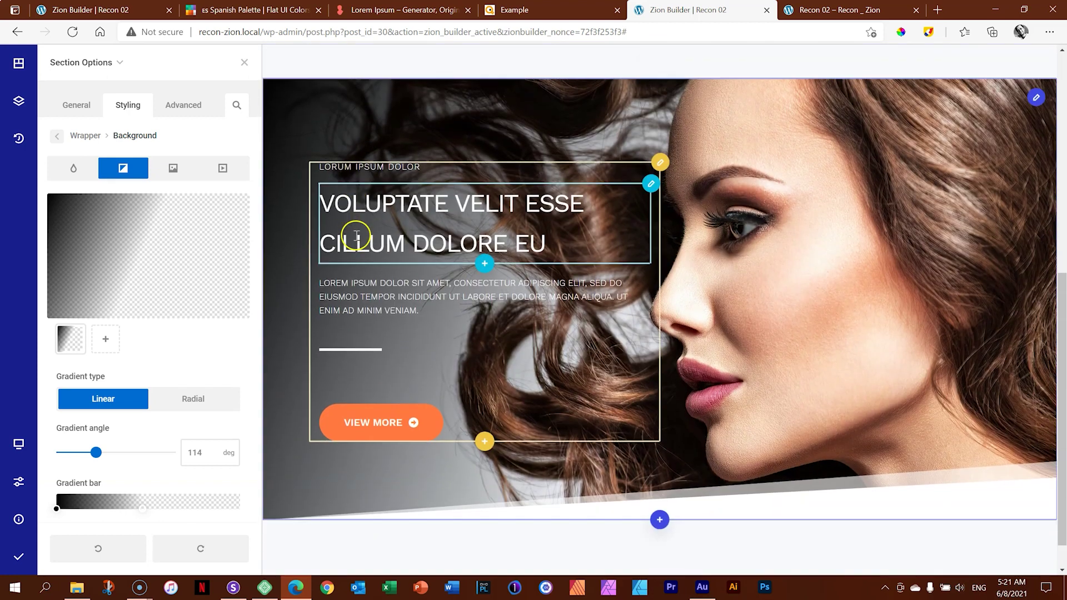
{"action": "scroll", "coordinate": [358, 238], "scroll_direction": "up", "scroll_amount": 8}
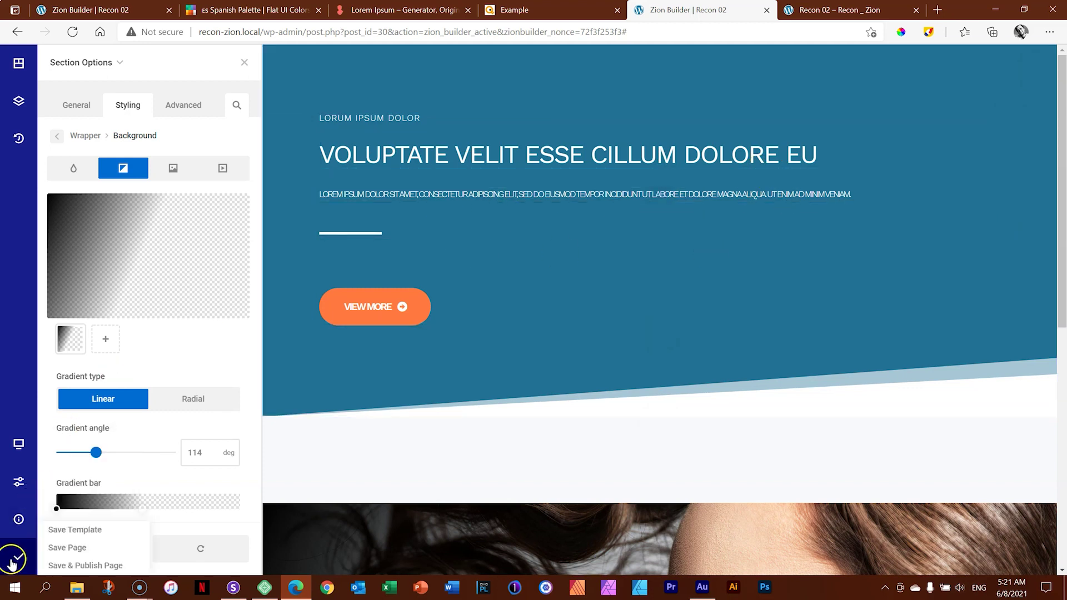
- Save the page and set the blue hero section's column width to 6
{"action": "left_click", "coordinate": [12, 562]}
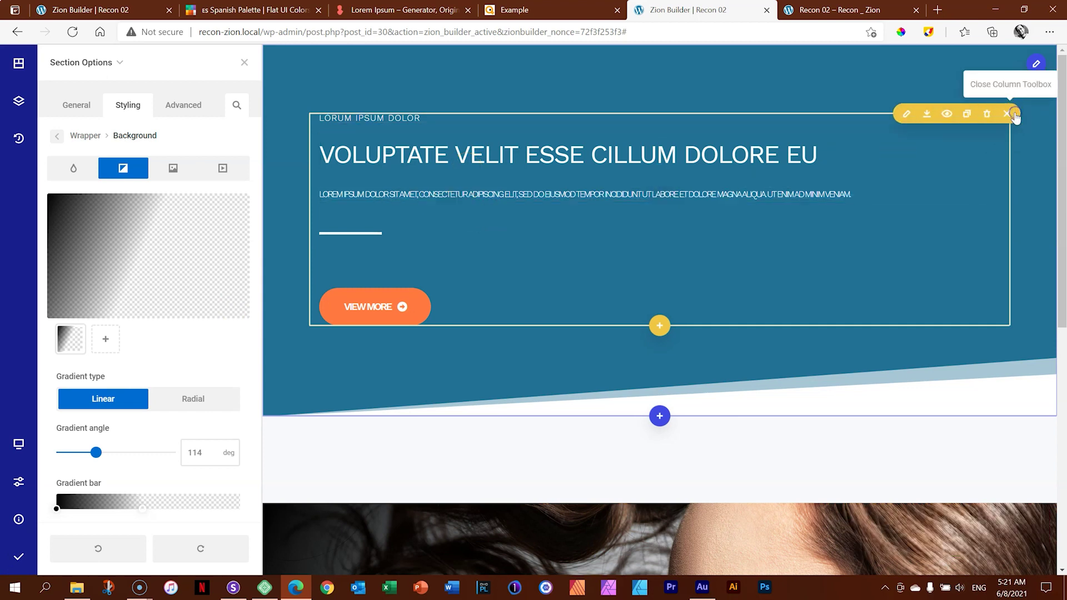
{"action": "left_click", "coordinate": [1009, 113]}
{"action": "left_click", "coordinate": [916, 115]}
{"action": "left_click", "coordinate": [137, 161]}
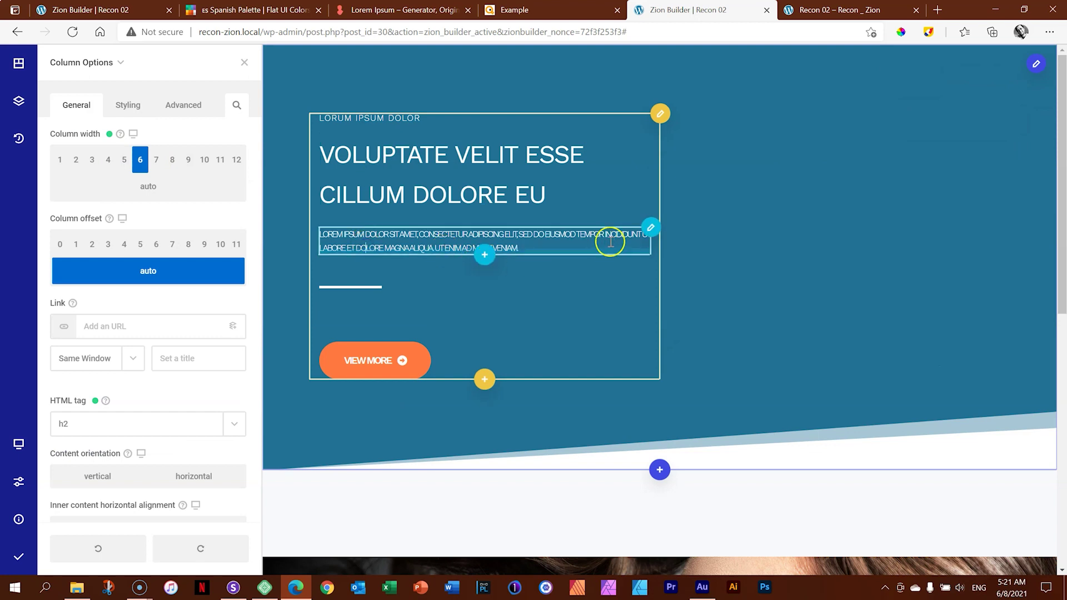
- Set the letter spacing of the body paragraph in the blue hero section to 0px
{"action": "left_click", "coordinate": [649, 228]}
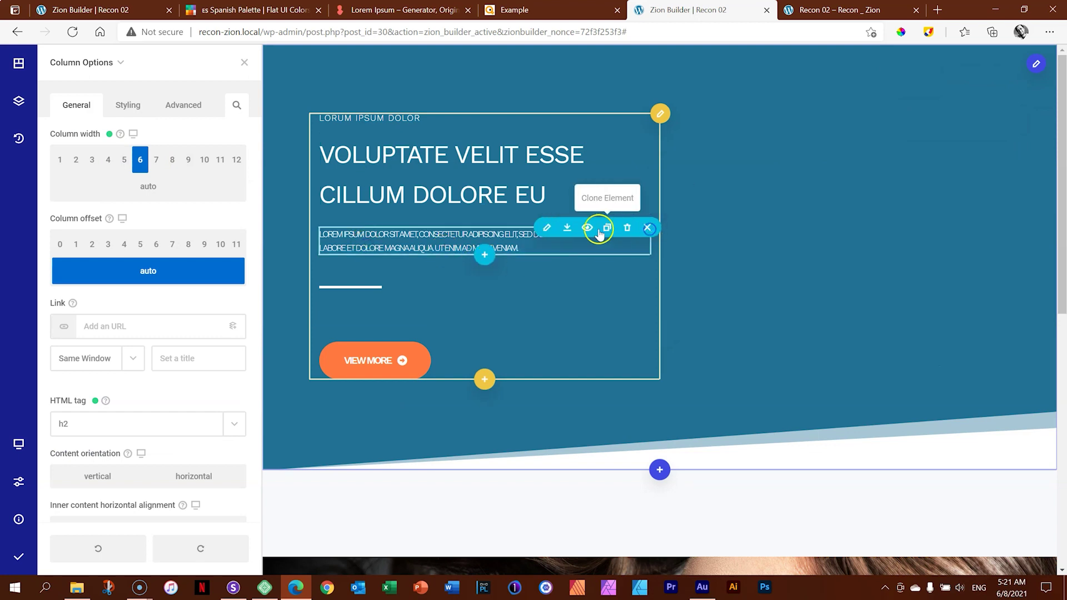
{"action": "left_click", "coordinate": [546, 228]}
{"action": "left_click", "coordinate": [129, 106]}
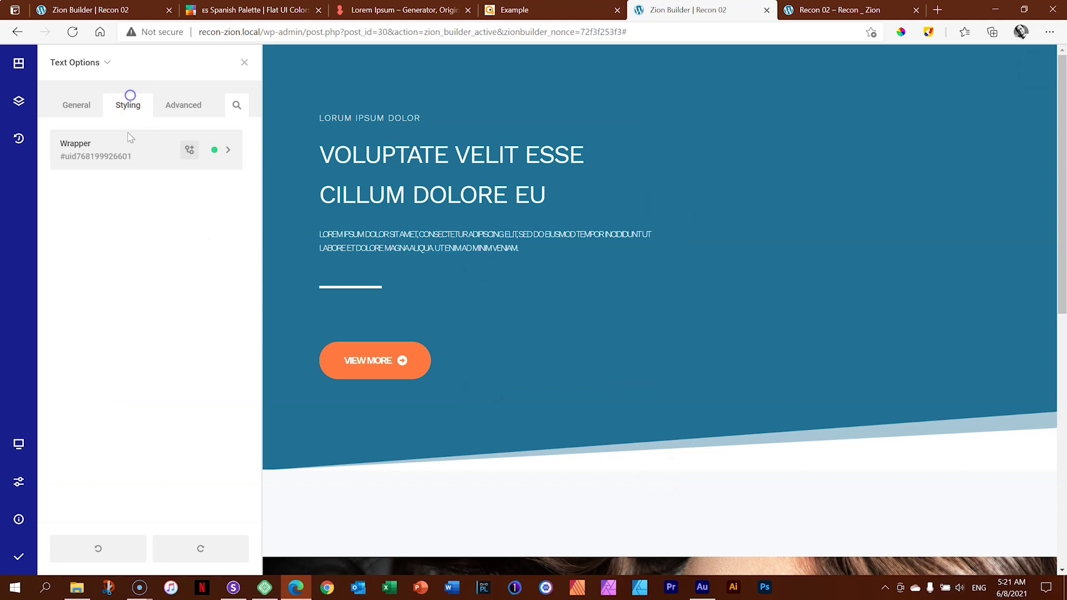
{"action": "left_click", "coordinate": [102, 154]}
{"action": "left_click", "coordinate": [102, 251]}
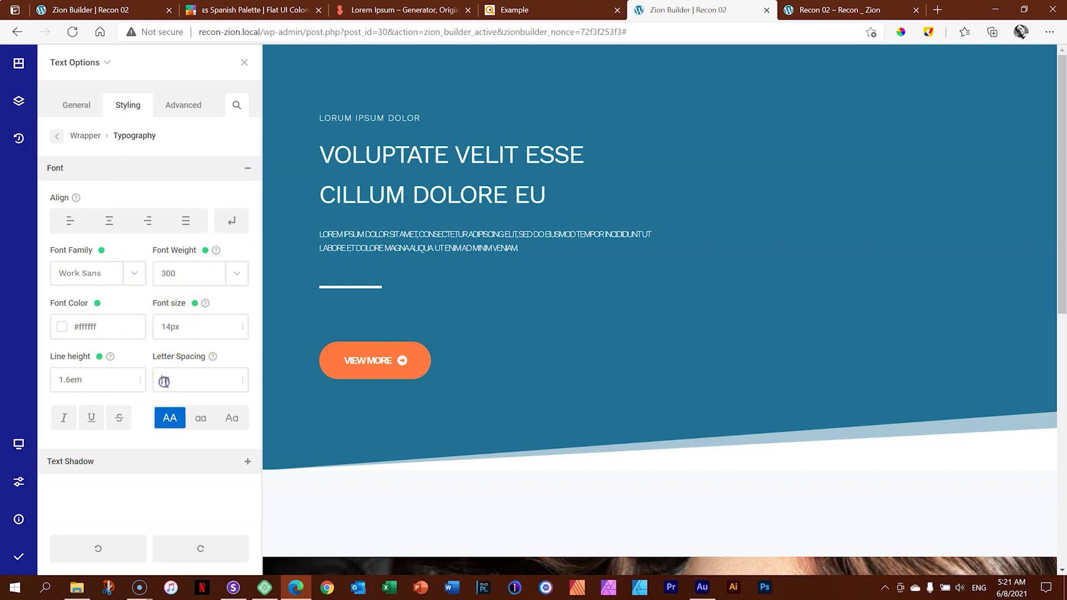
{"action": "left_click", "coordinate": [192, 376]}
{"action": "type", "text": "0"}
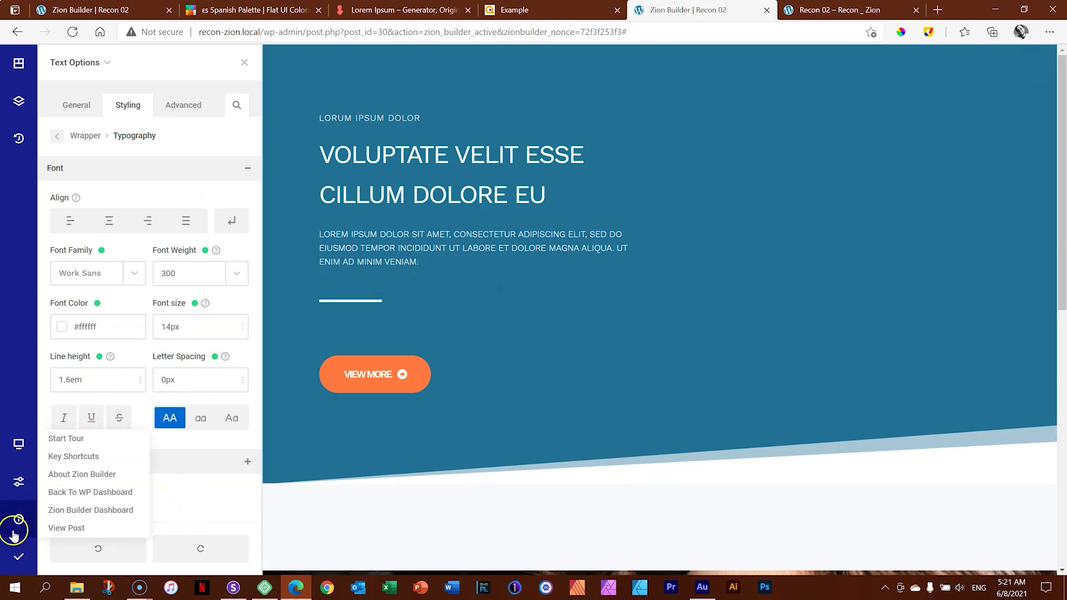
- Save and publish the page, and reload recon-02 in the multi-device preview app
{"action": "left_click", "coordinate": [19, 557]}
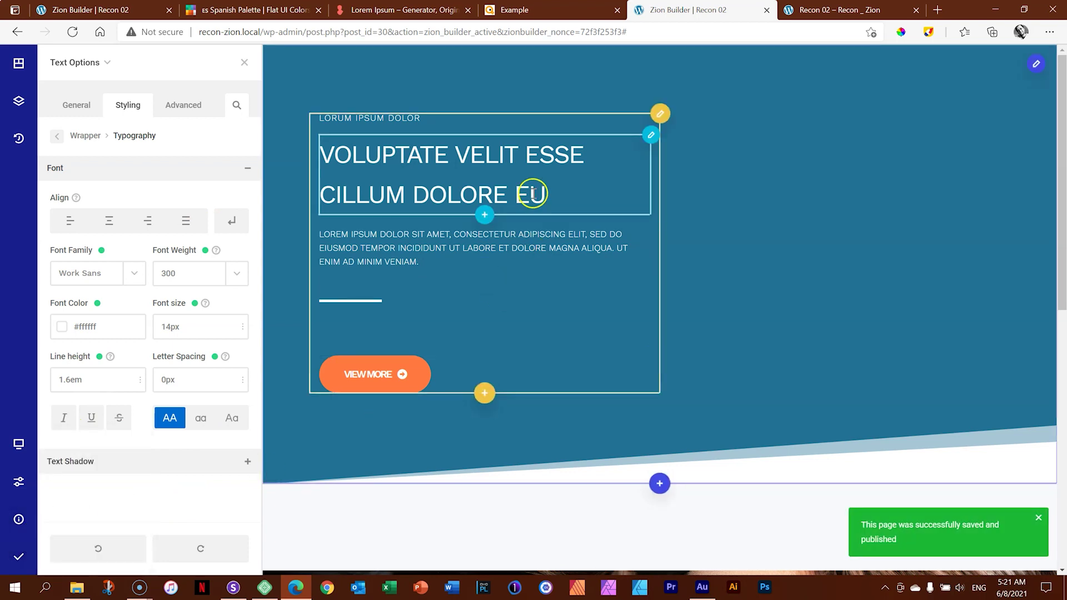
{"action": "left_click", "coordinate": [259, 591]}
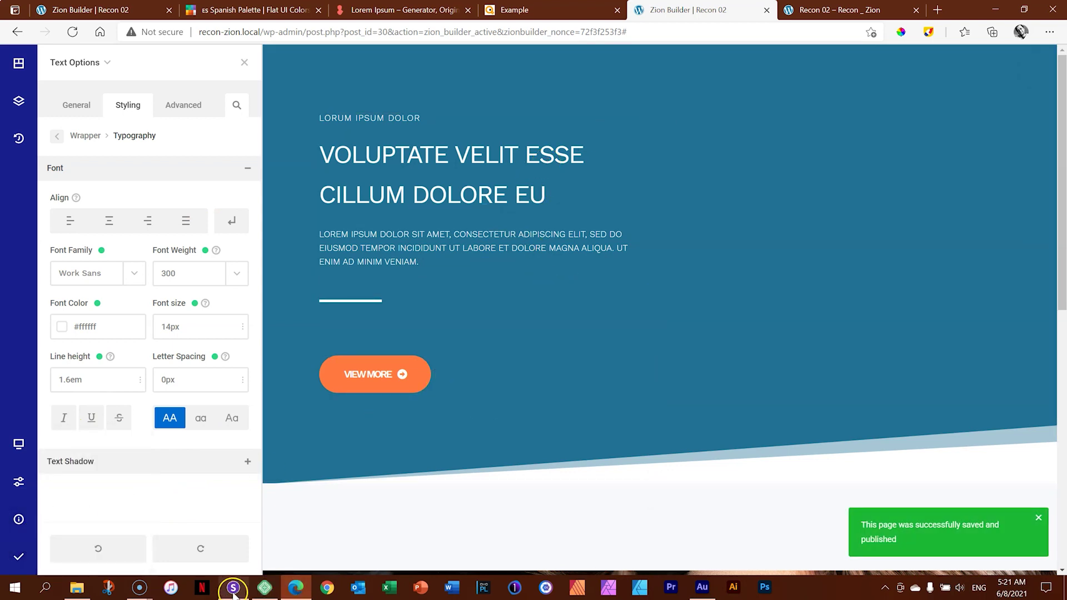
{"action": "left_click", "coordinate": [664, 12]}
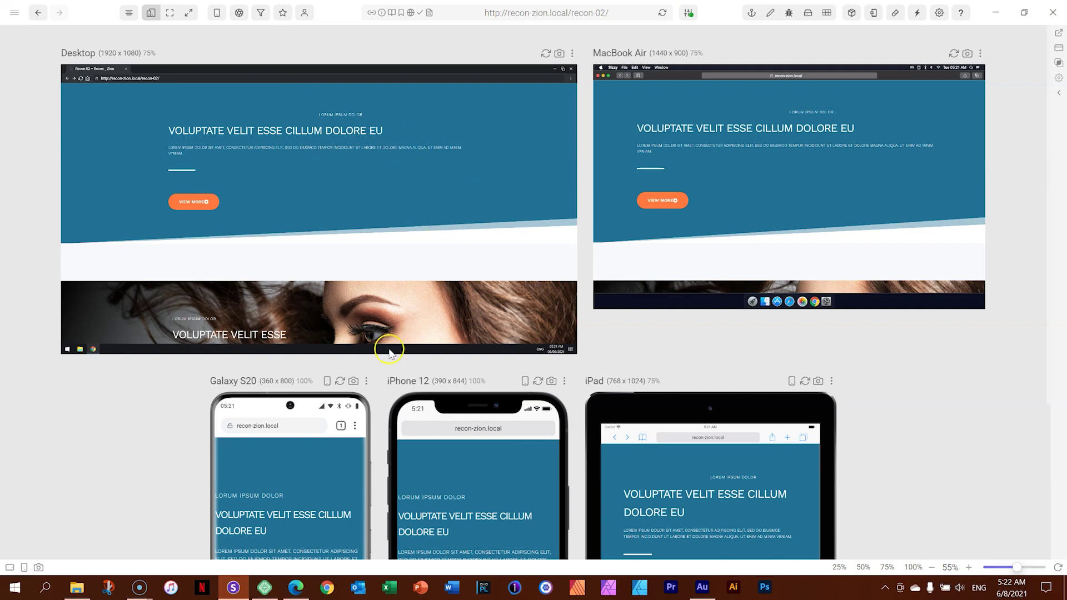
{"action": "left_click", "coordinate": [664, 12]}
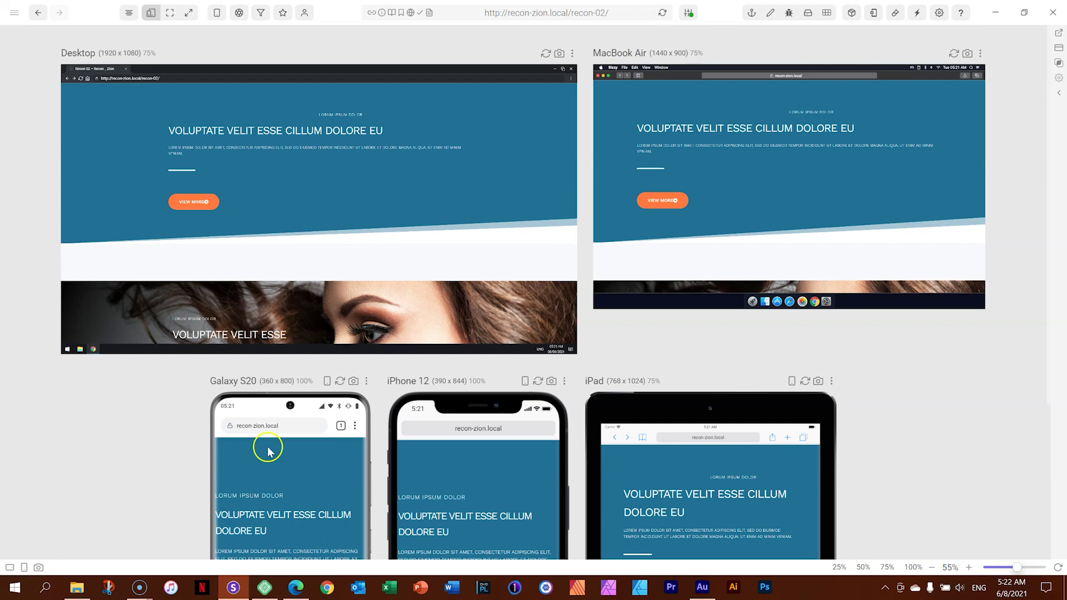
- Switch back to Zion Builder, reapply a width of 6 to the blue hero section's column, and save and publish the page
{"action": "left_click", "coordinate": [296, 590]}
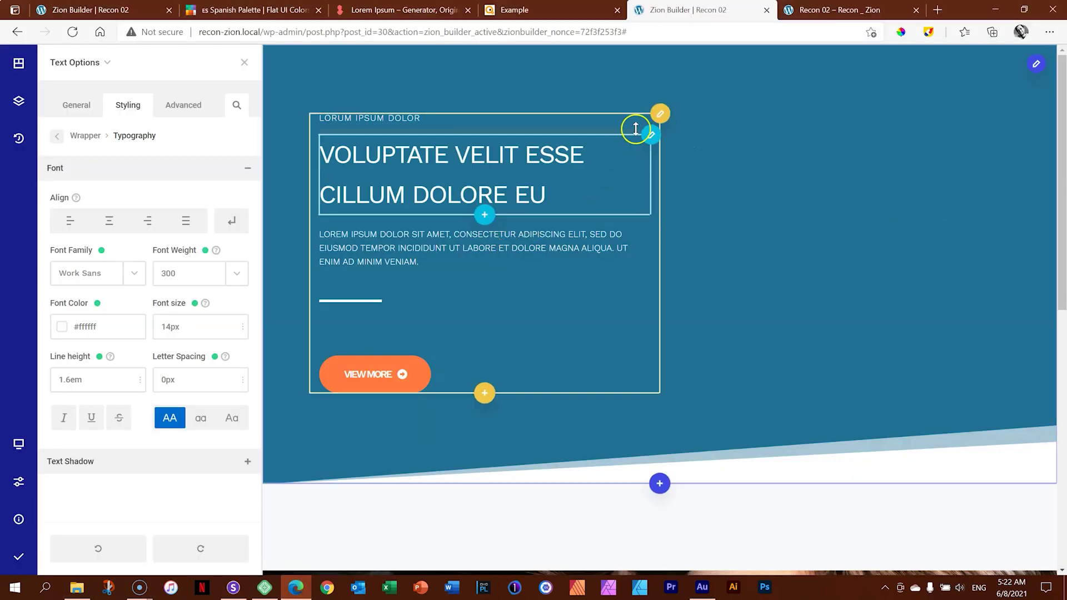
{"action": "left_click", "coordinate": [658, 114]}
{"action": "left_click", "coordinate": [555, 114]}
{"action": "left_click", "coordinate": [125, 161]}
{"action": "left_click", "coordinate": [140, 160]}
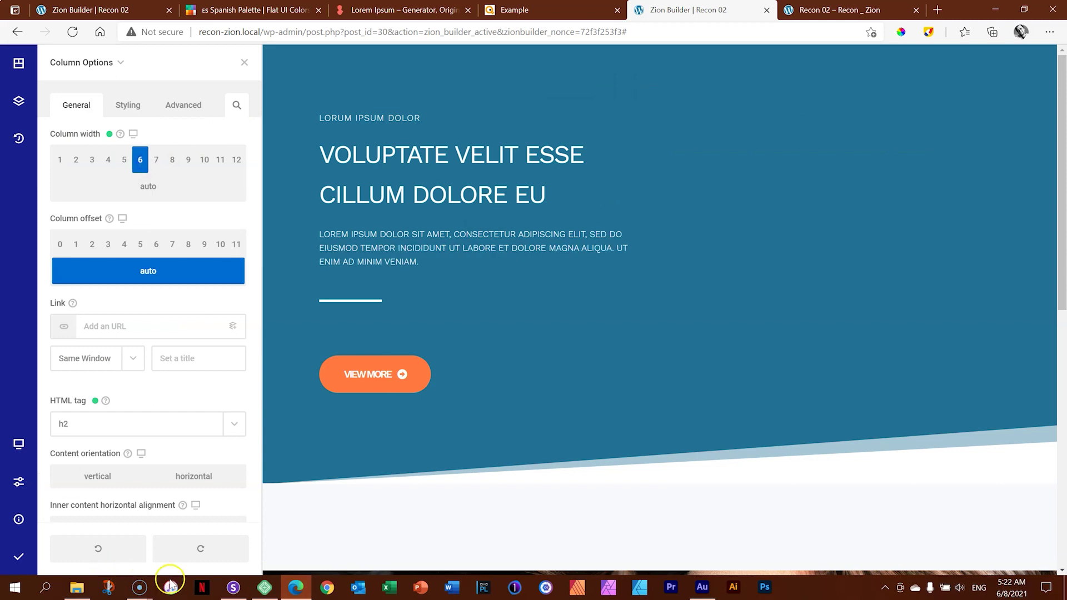
{"action": "mouse_move", "coordinate": [19, 556]}
{"action": "left_click", "coordinate": [83, 567]}
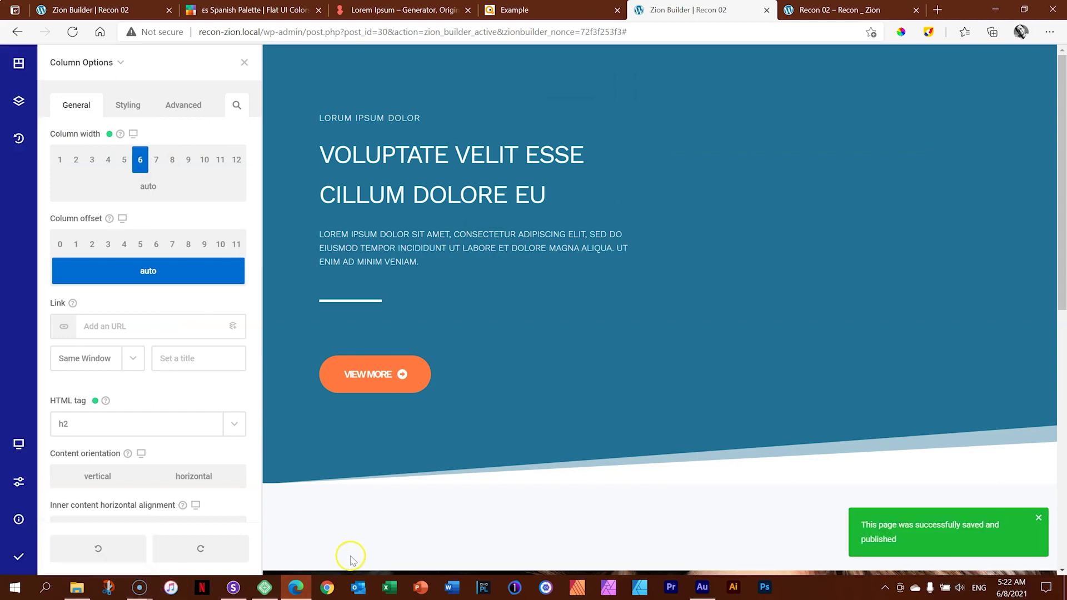
{"action": "scroll", "coordinate": [369, 452], "scroll_direction": "down", "scroll_amount": 4}
{"action": "scroll", "coordinate": [372, 468], "scroll_direction": "up", "scroll_amount": 1}
{"action": "scroll", "coordinate": [373, 468], "scroll_direction": "up", "scroll_amount": 3}
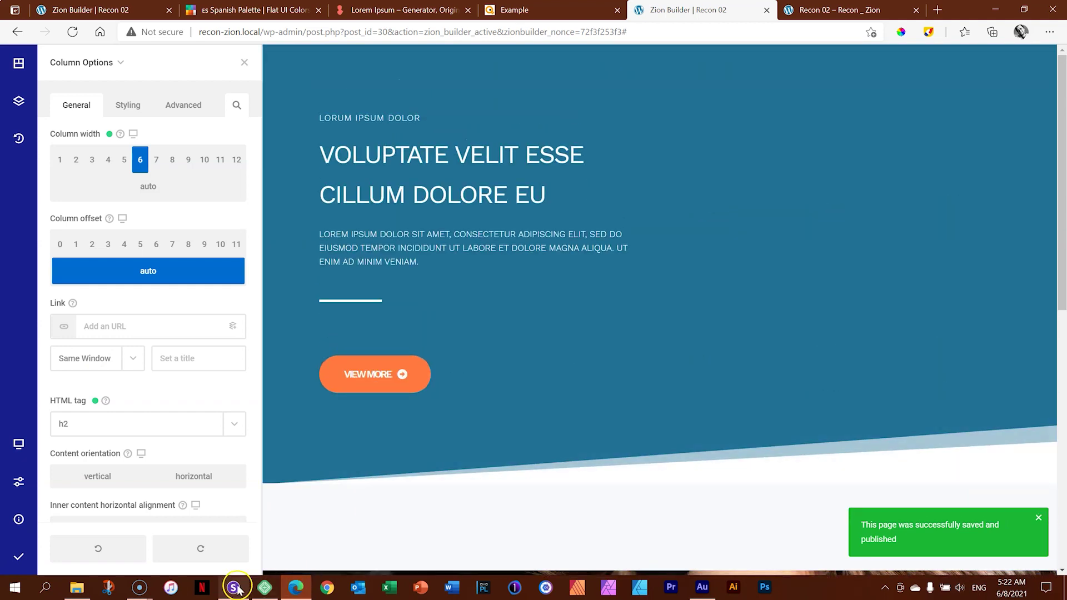
- Reload recon-02 in the multi-device preview app and compare both hero sections across the desktop, laptop, phone and tablet views
{"action": "key", "text": "alt+Tab"}
{"action": "left_click", "coordinate": [662, 17]}
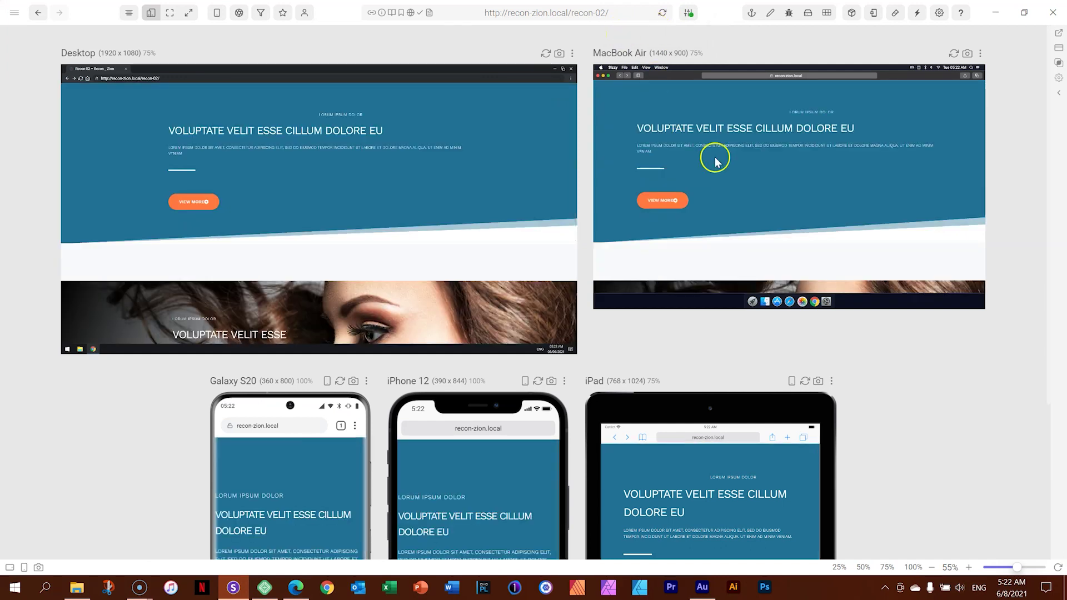
{"action": "scroll", "coordinate": [739, 167], "scroll_direction": "down", "scroll_amount": 3}
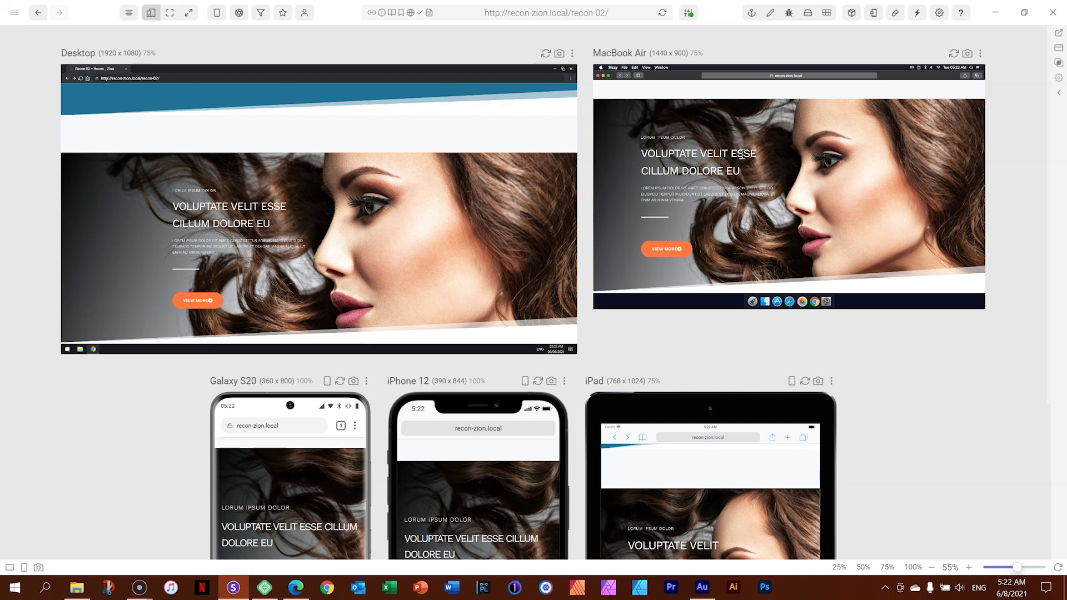
{"action": "scroll", "coordinate": [841, 247], "scroll_direction": "up", "scroll_amount": 3}
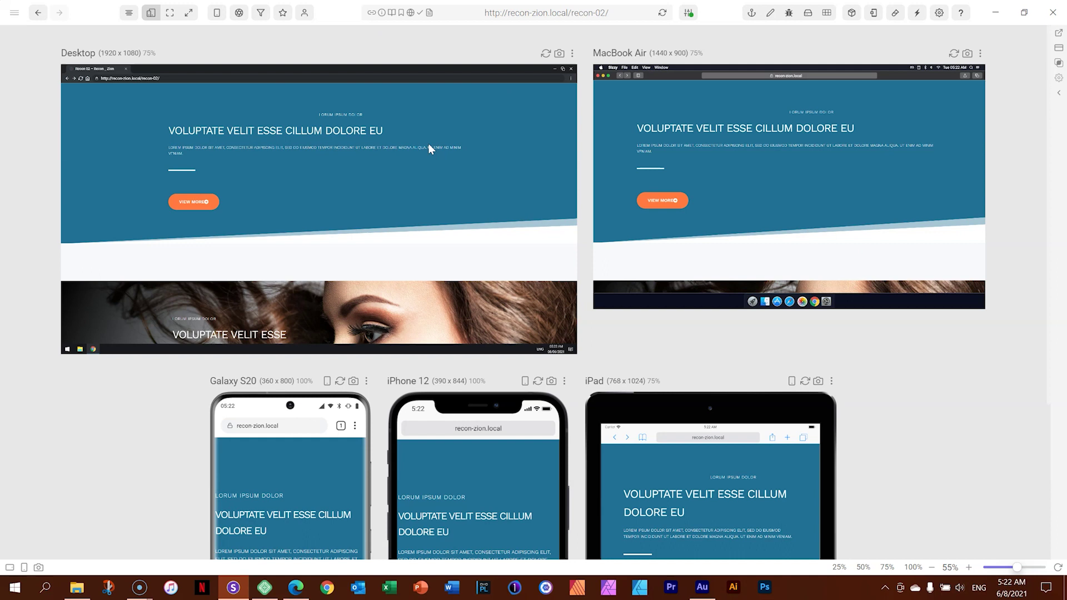
{"action": "scroll", "coordinate": [428, 144], "scroll_direction": "down", "scroll_amount": 5}
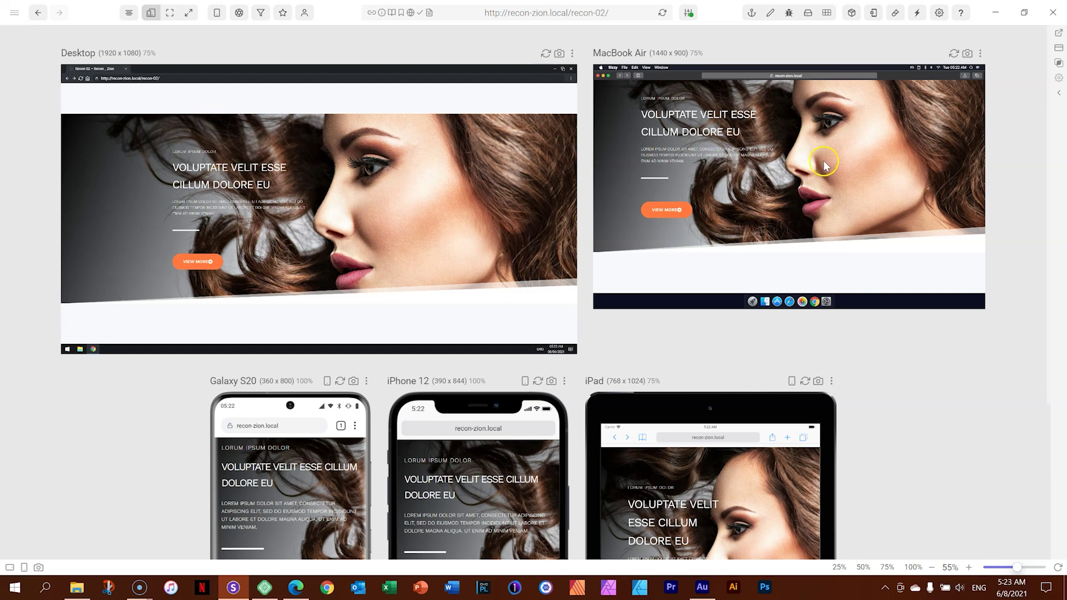
{"action": "scroll", "coordinate": [905, 162], "scroll_direction": "down", "scroll_amount": 4}
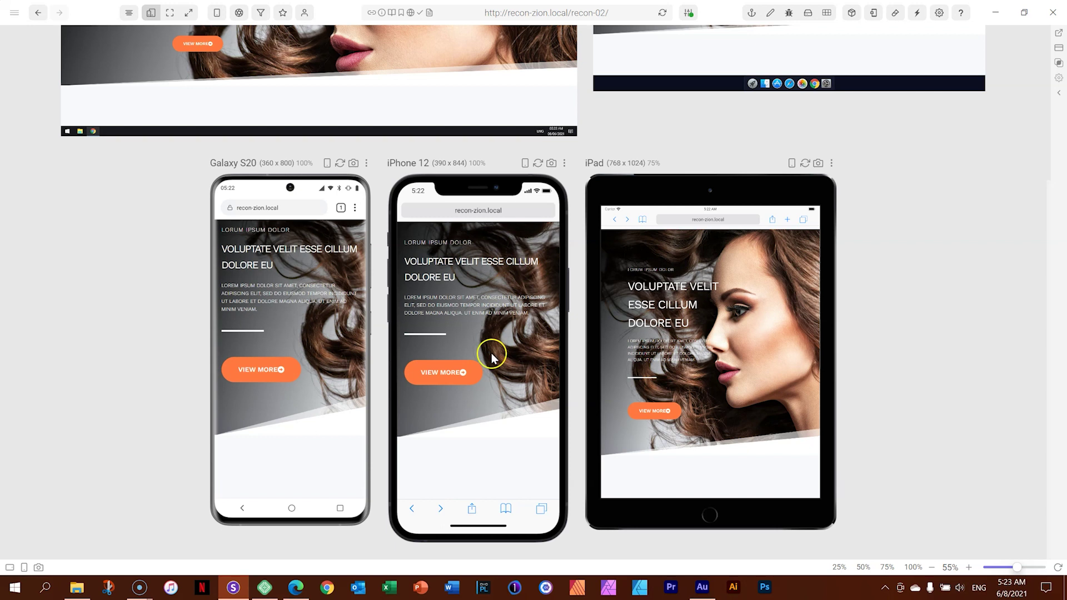
{"action": "scroll", "coordinate": [492, 357], "scroll_direction": "down", "scroll_amount": 5}
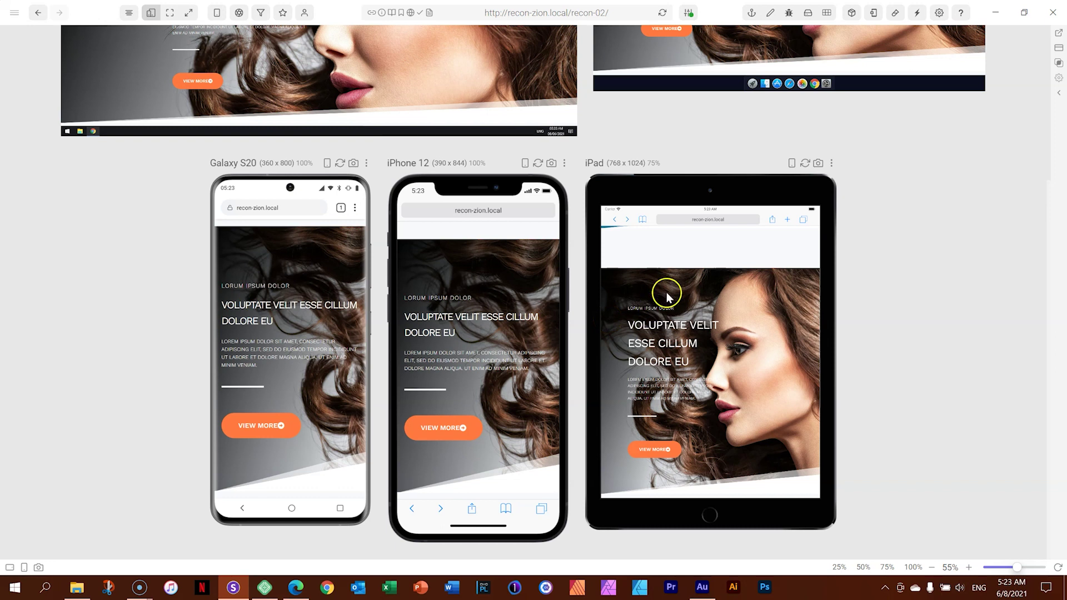
- Switch back to Zion Builder in the browser and set the responsive preview to Mobile
{"action": "left_click", "coordinate": [303, 594]}
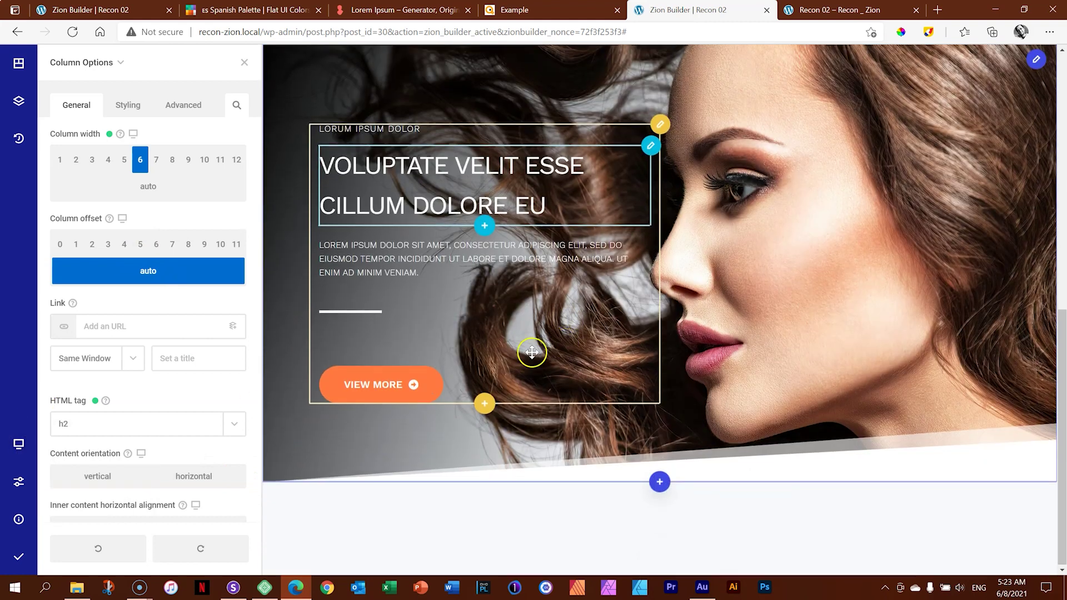
{"action": "left_click", "coordinate": [19, 444]}
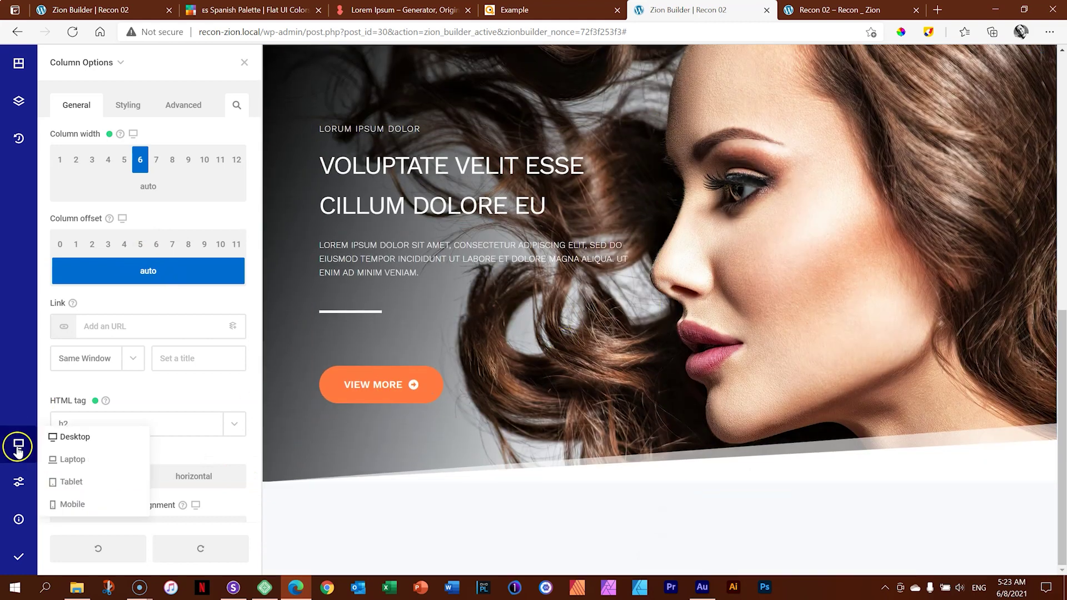
{"action": "left_click", "coordinate": [84, 503]}
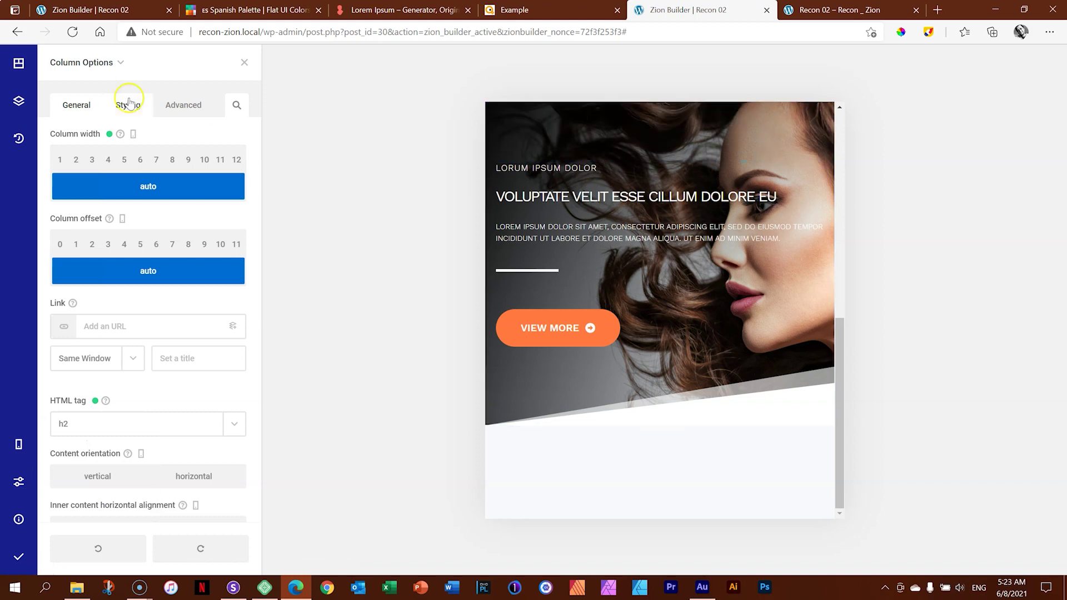
- Add Recon_02-_-Gradient-Fade-In.jpg from the media library as the blue hero section's mobile background image
{"action": "mouse_move", "coordinate": [102, 67]}
{"action": "left_click", "coordinate": [89, 87]}
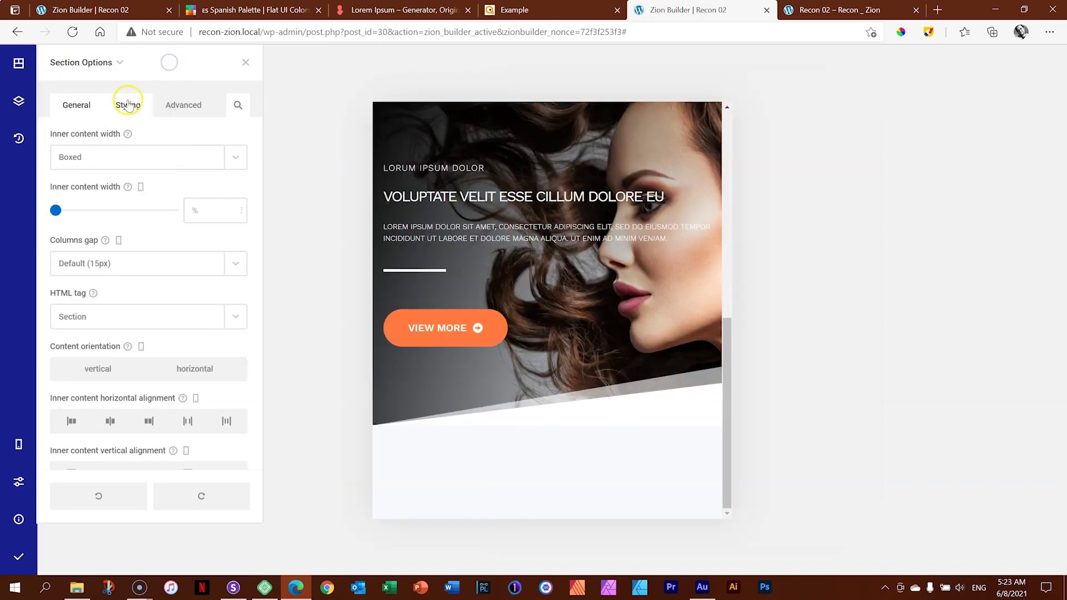
{"action": "left_click", "coordinate": [128, 105]}
{"action": "left_click", "coordinate": [96, 148]}
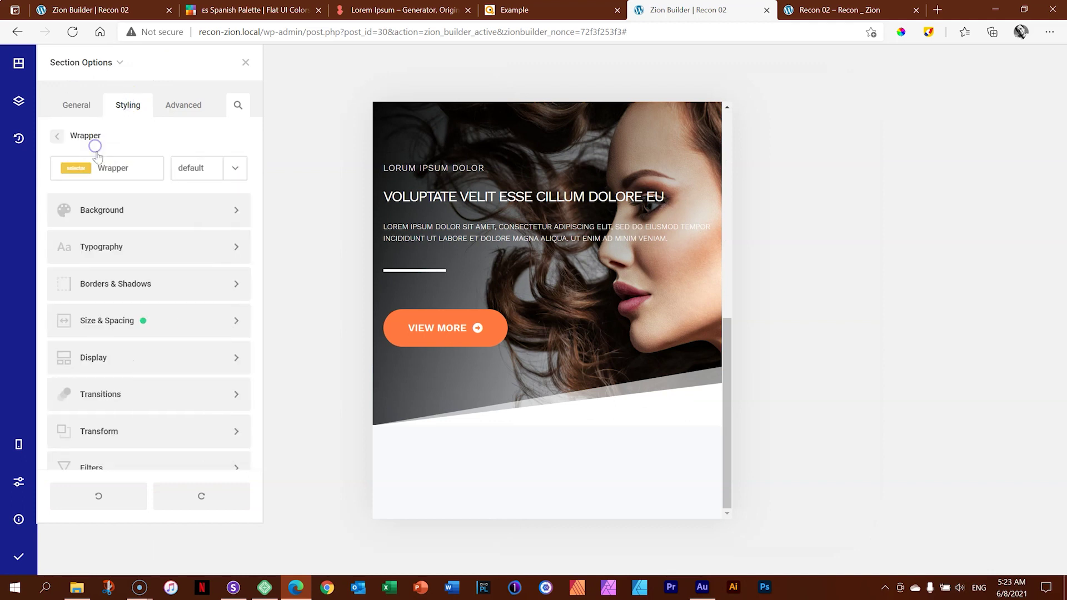
{"action": "left_click", "coordinate": [108, 210]}
{"action": "left_click", "coordinate": [217, 167]}
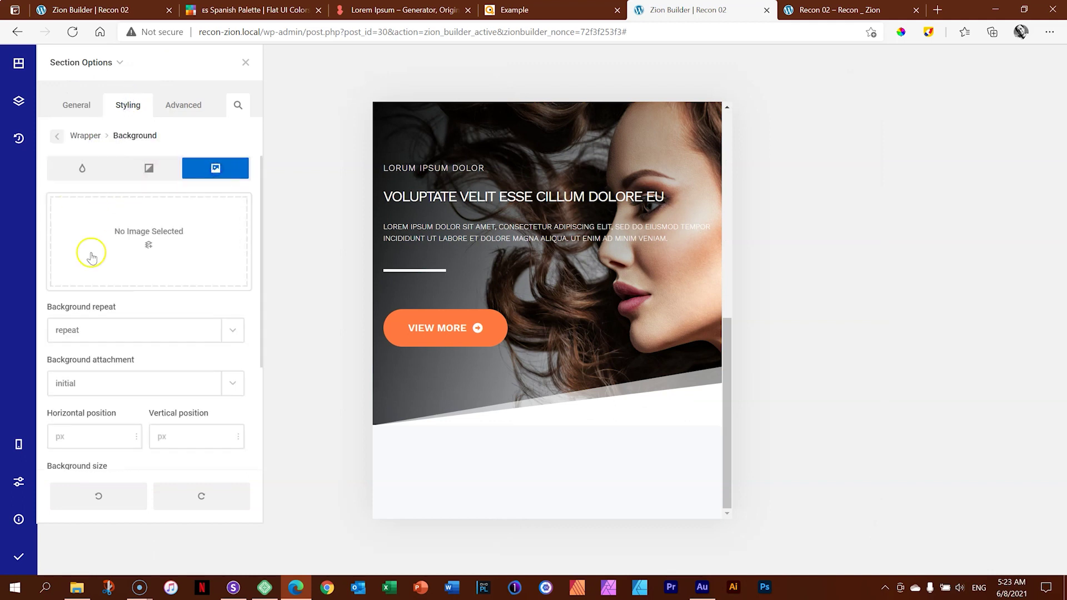
{"action": "left_click", "coordinate": [214, 264]}
{"action": "left_click", "coordinate": [102, 236]}
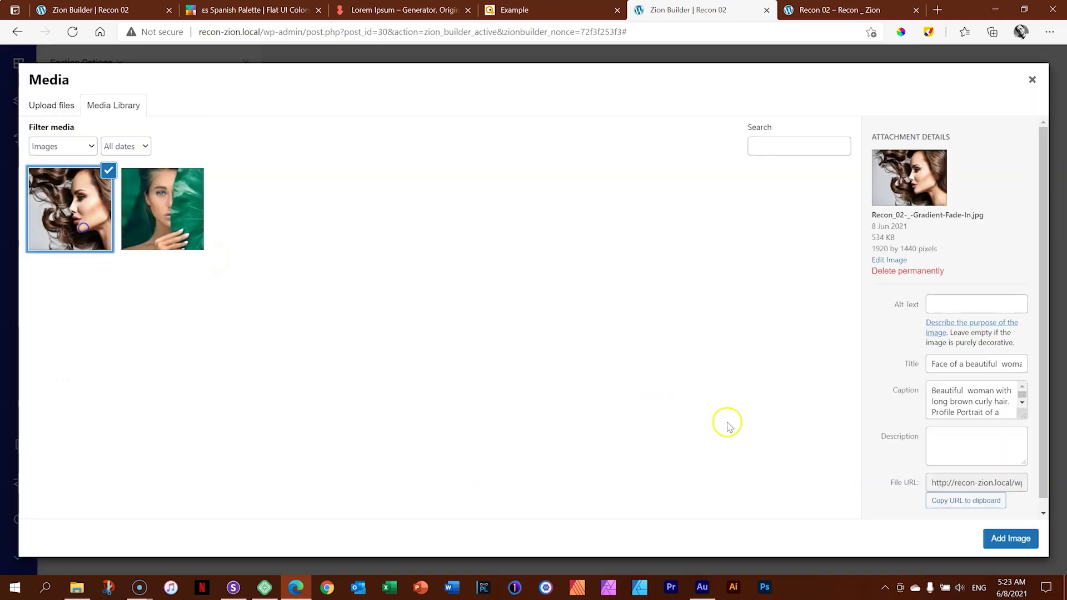
{"action": "left_click", "coordinate": [1004, 540]}
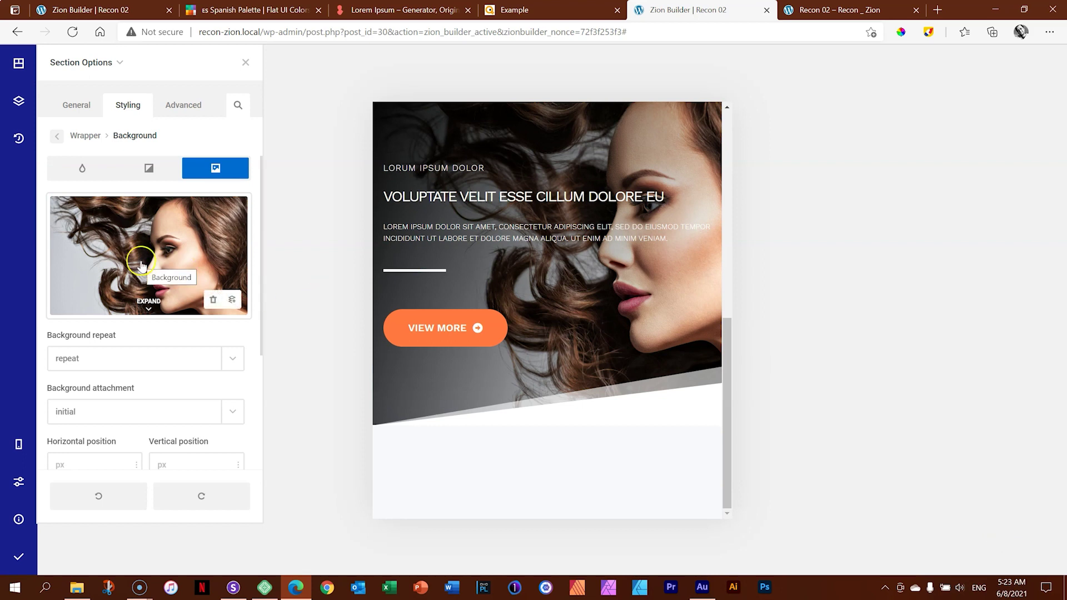
- Expand the mobile background image, place its focal point slightly left of the image's centre, and save and publish the page
{"action": "left_click", "coordinate": [148, 302]}
{"action": "left_click_drag", "start_coordinate": [145, 286], "coordinate": [147, 270]}
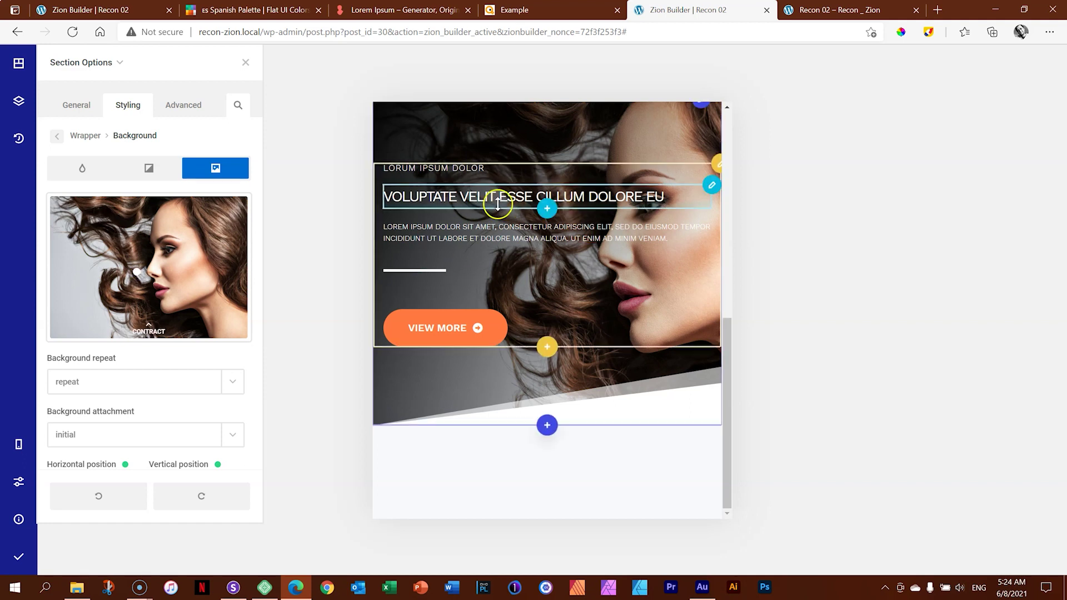
{"action": "left_click", "coordinate": [19, 559]}
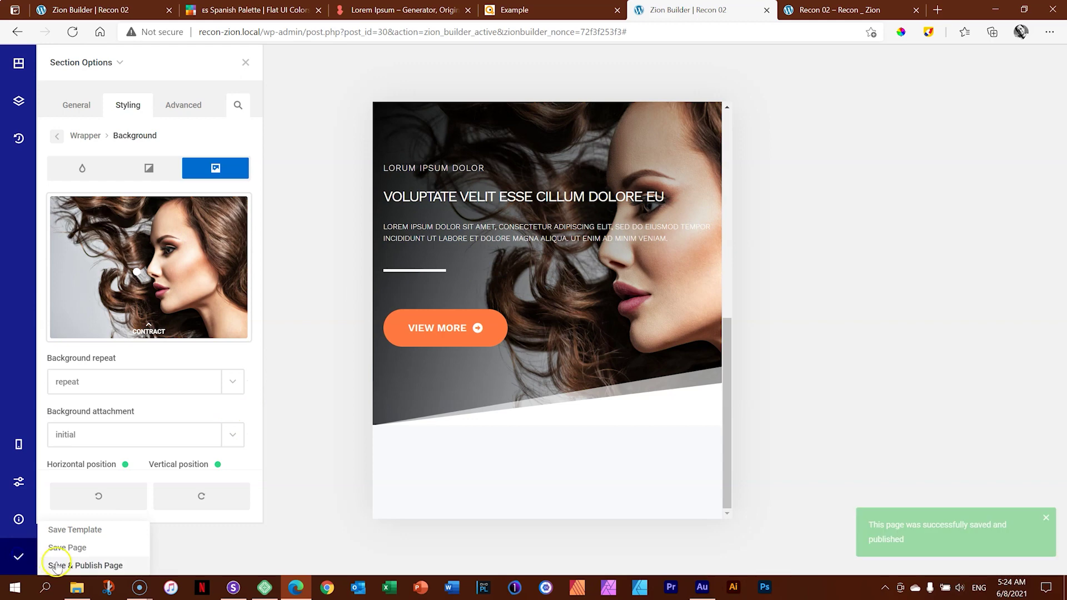
- Reload recon-02 in the multi-device preview app and examine both hero sections in the phone and tablet views
{"action": "left_click", "coordinate": [243, 594]}
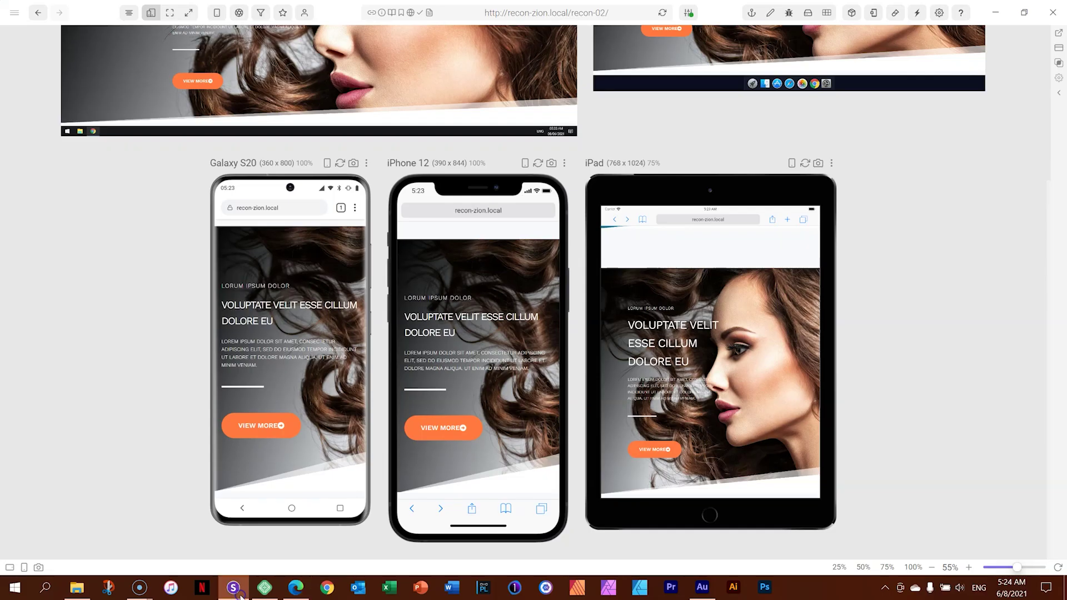
{"action": "left_click", "coordinate": [661, 14]}
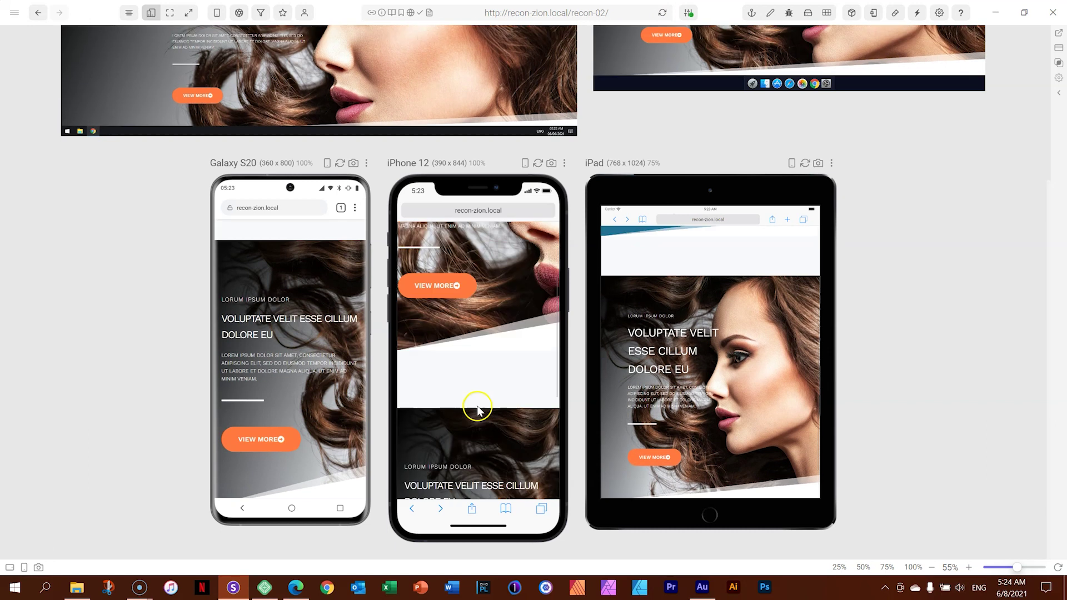
{"action": "scroll", "coordinate": [482, 408], "scroll_direction": "up", "scroll_amount": 4}
{"action": "scroll", "coordinate": [483, 407], "scroll_direction": "down", "scroll_amount": 4}
{"action": "scroll", "coordinate": [483, 406], "scroll_direction": "down", "scroll_amount": 4}
{"action": "scroll", "coordinate": [485, 408], "scroll_direction": "down", "scroll_amount": 3}
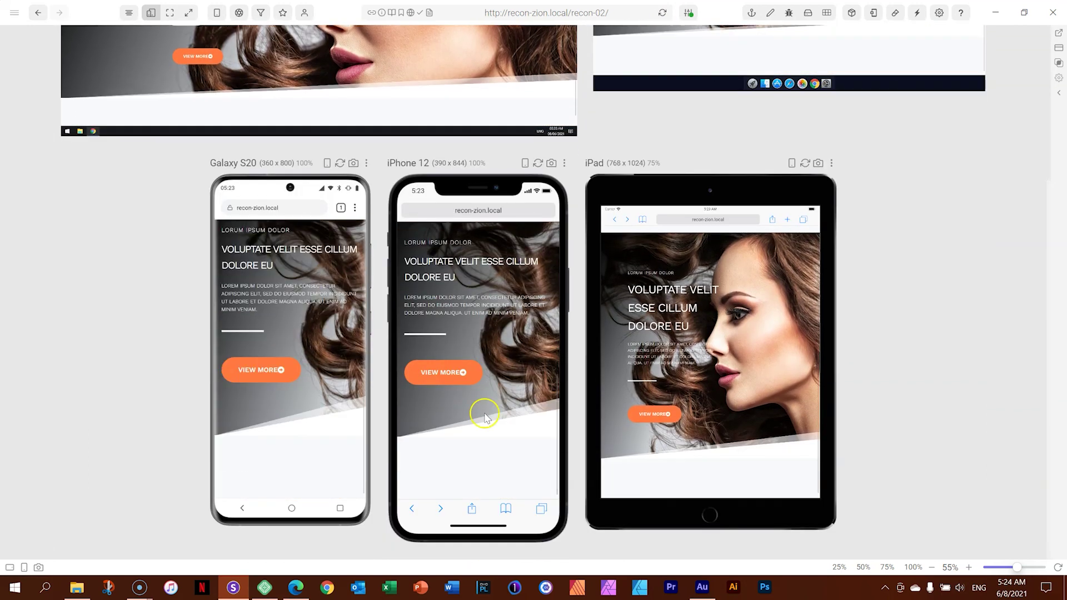
- Return to Zion Builder, set the responsive preview to Desktop, and save and publish the page
{"action": "left_click", "coordinate": [296, 587]}
{"action": "left_click", "coordinate": [21, 442]}
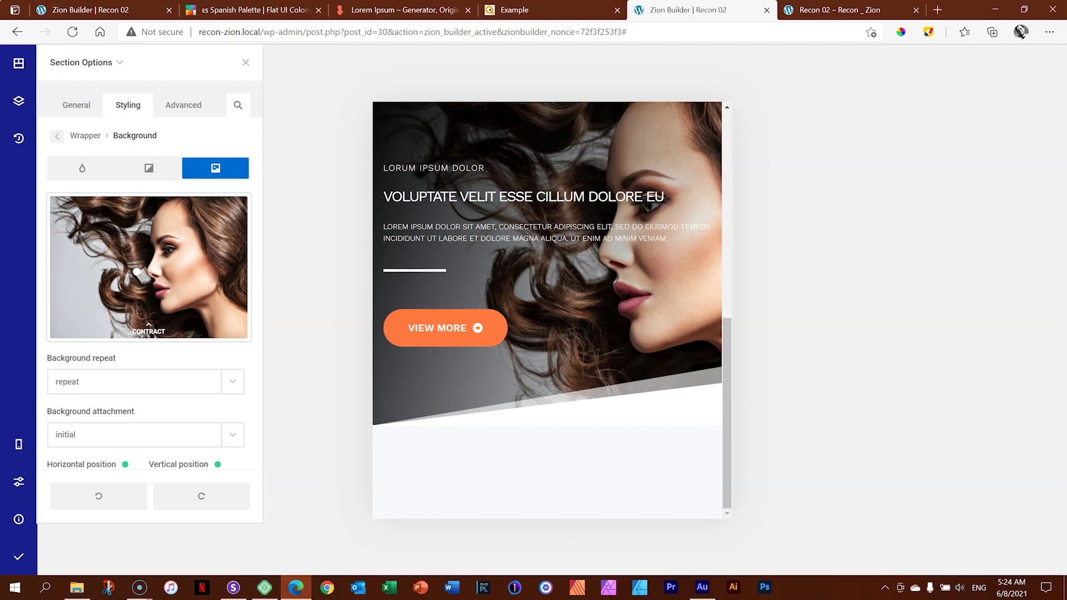
{"action": "left_click", "coordinate": [70, 437]}
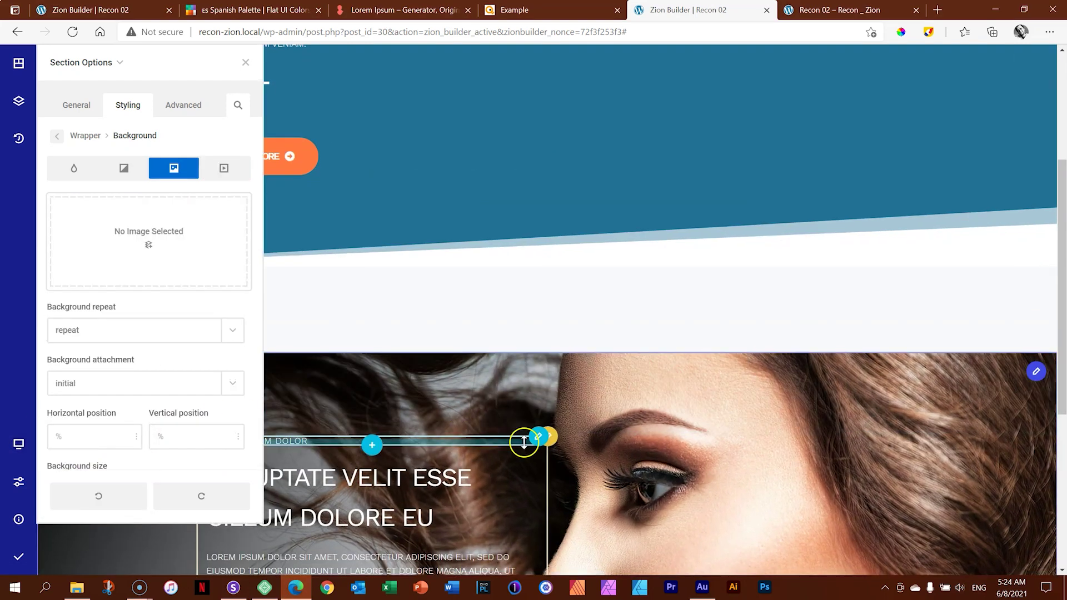
{"action": "scroll", "coordinate": [548, 434], "scroll_direction": "up", "scroll_amount": 1}
{"action": "scroll", "coordinate": [548, 432], "scroll_direction": "down", "scroll_amount": 9}
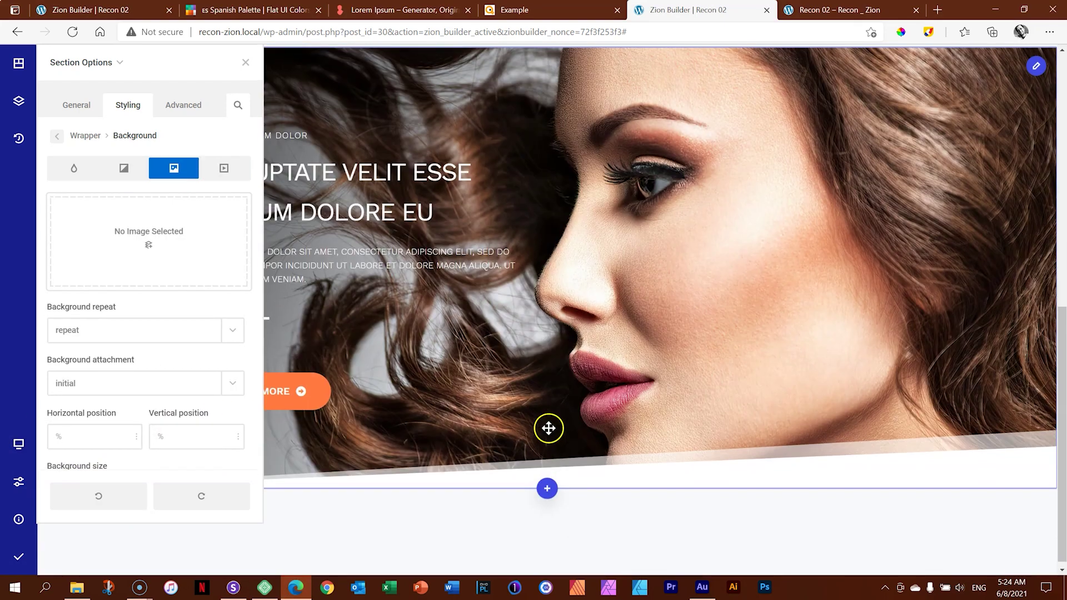
{"action": "left_click", "coordinate": [19, 556]}
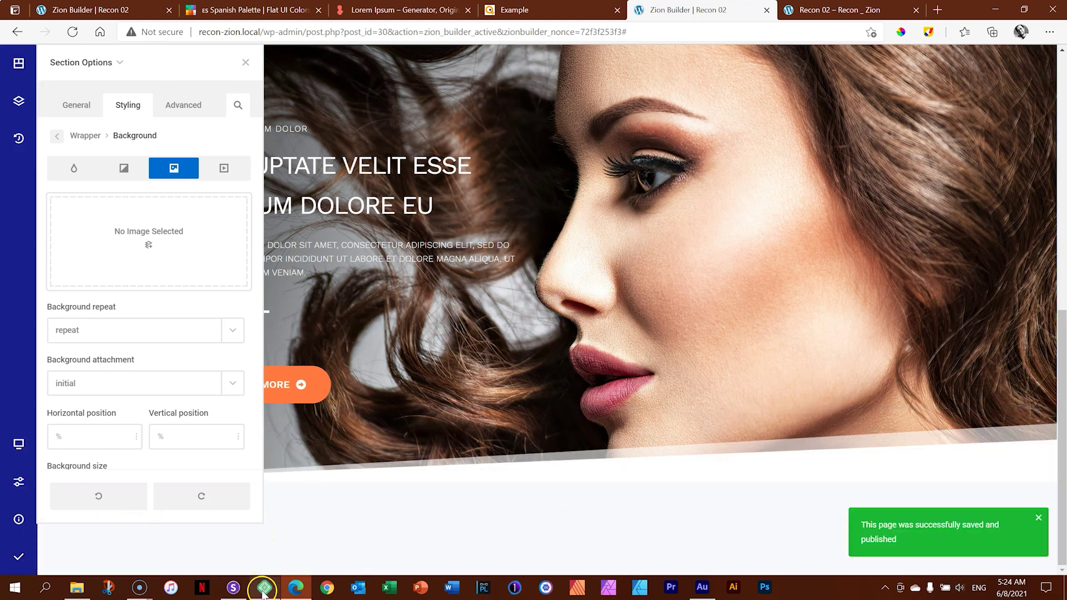
- Switch to the multi-device preview app, clear its cache, and examine both recon-02 hero sections across the device views
{"action": "left_click", "coordinate": [236, 590]}
{"action": "left_click", "coordinate": [625, 15]}
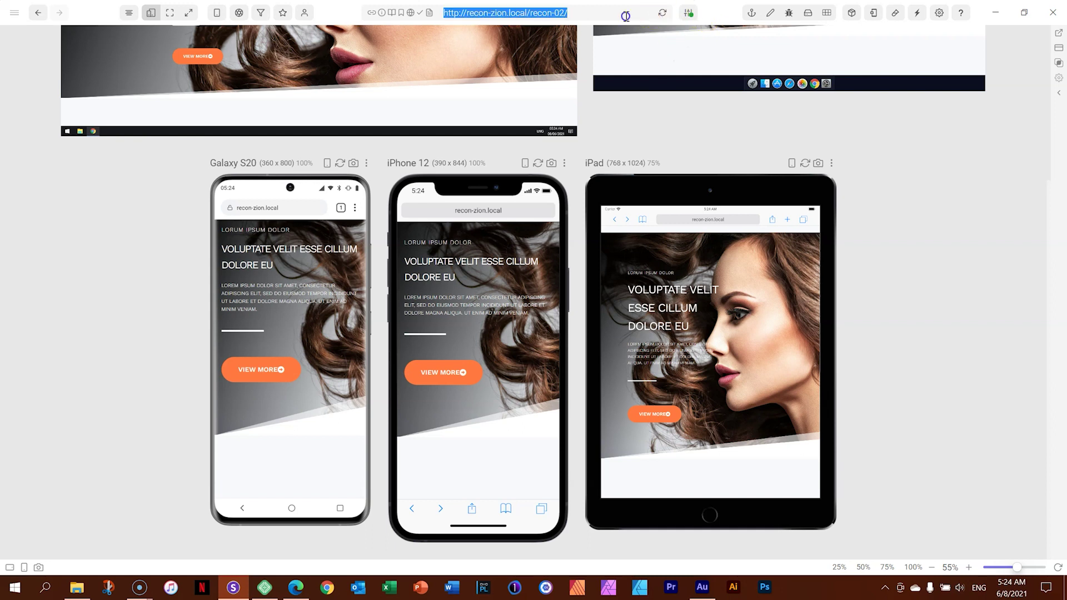
{"action": "left_click", "coordinate": [809, 14]}
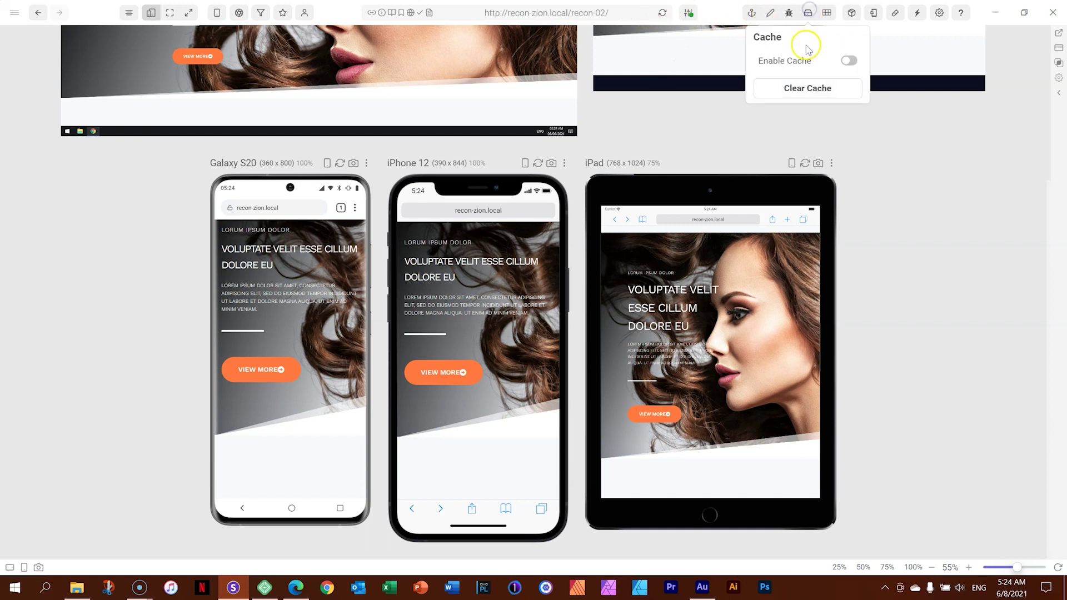
{"action": "left_click", "coordinate": [804, 89]}
{"action": "left_click", "coordinate": [639, 14]}
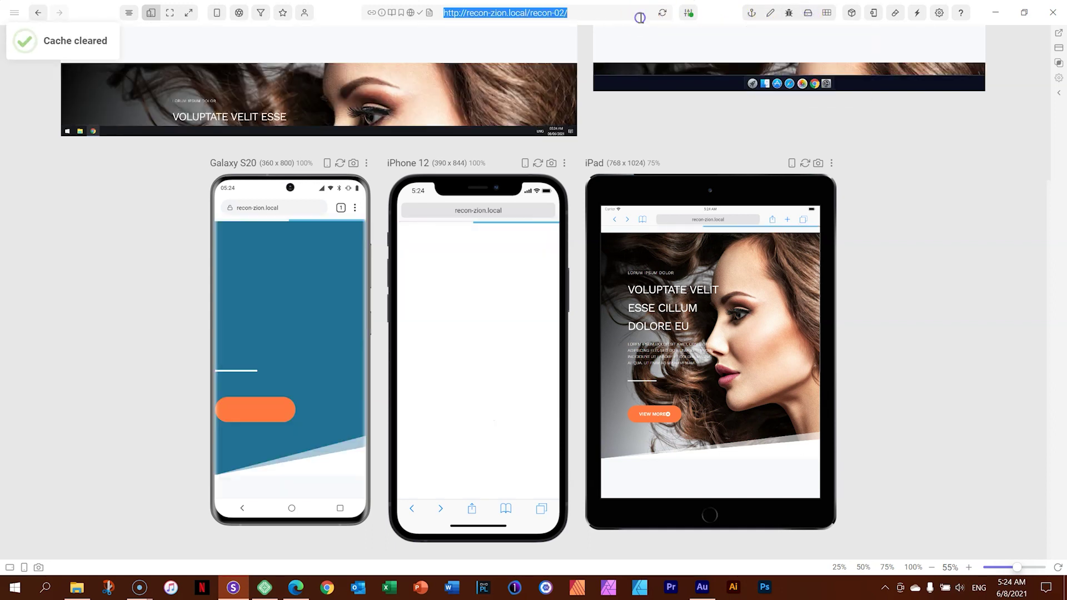
{"action": "scroll", "coordinate": [543, 211], "scroll_direction": "up", "scroll_amount": 4}
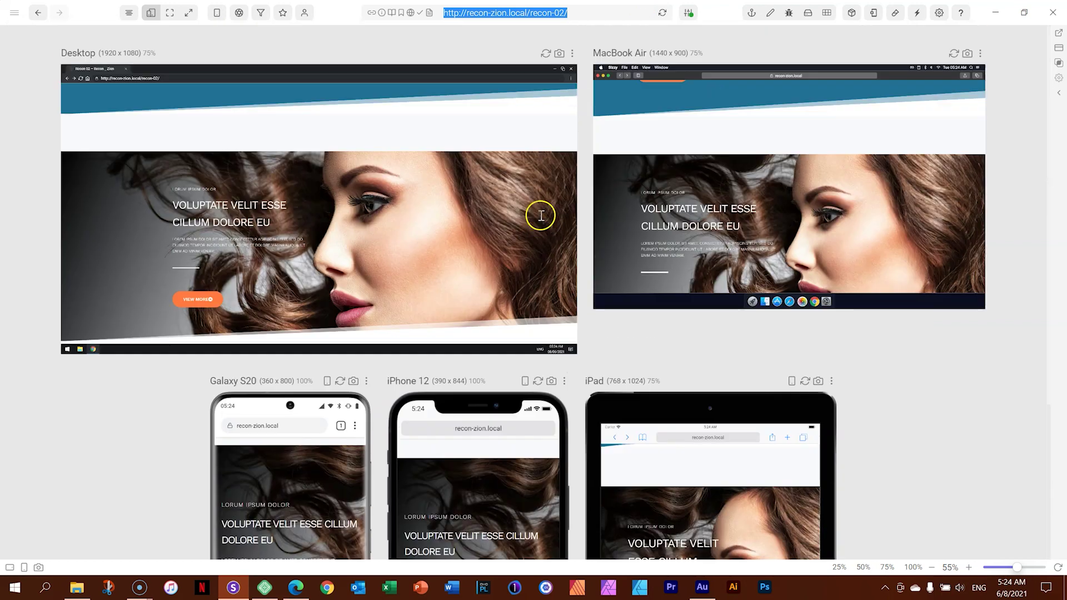
{"action": "scroll", "coordinate": [506, 389], "scroll_direction": "down", "scroll_amount": 4}
{"action": "scroll", "coordinate": [514, 360], "scroll_direction": "down", "scroll_amount": 5}
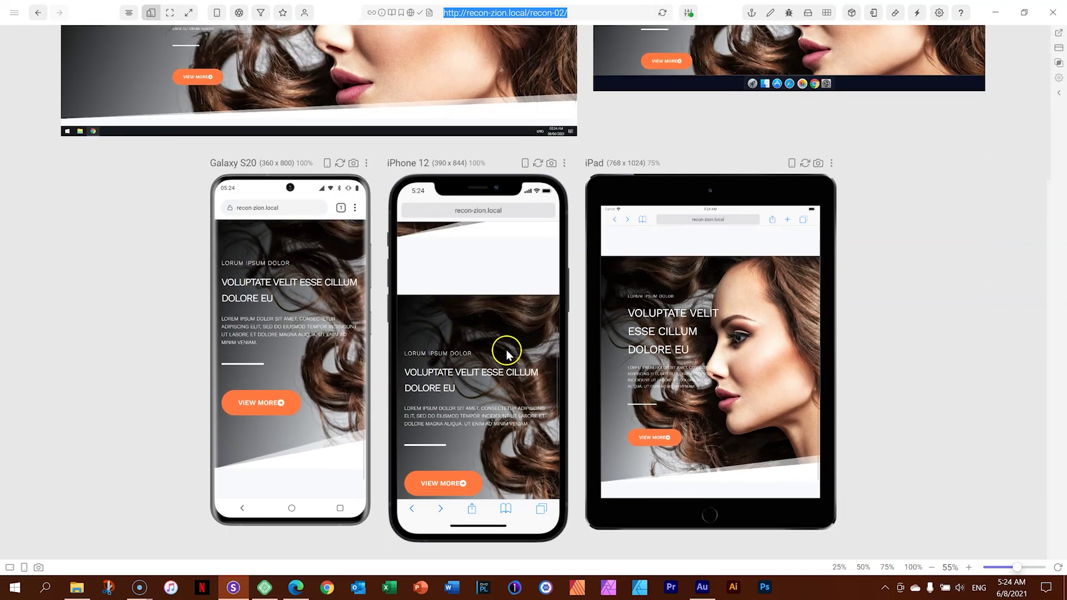
{"action": "scroll", "coordinate": [496, 364], "scroll_direction": "up", "scroll_amount": 5}
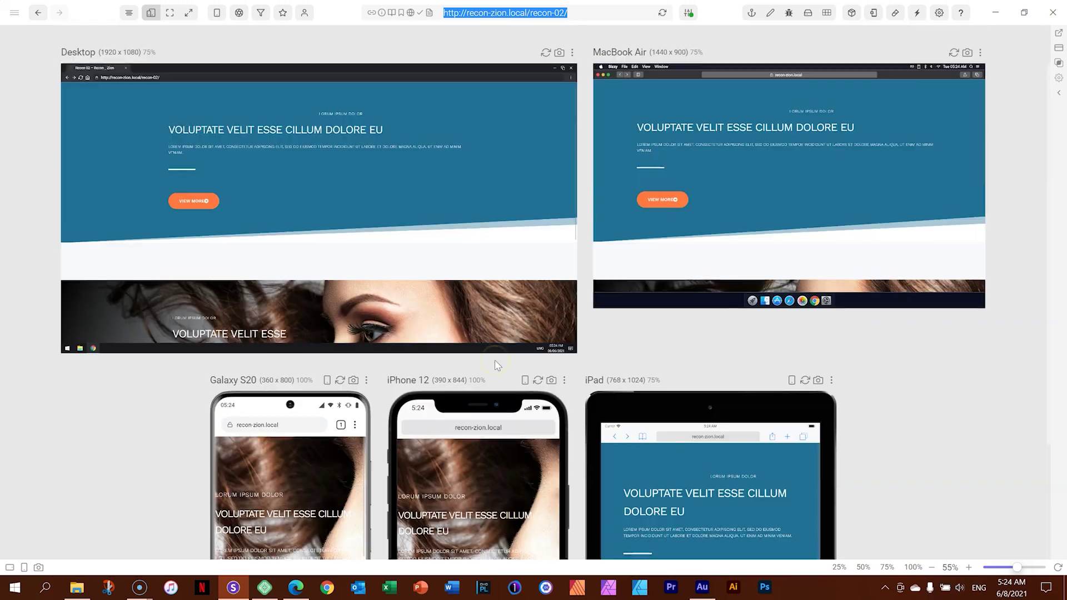
- Return to Zion Builder, set the responsive preview to Mobile, and open the options of the second, gradient-faded hero section
{"action": "left_click", "coordinate": [296, 586]}
{"action": "left_click", "coordinate": [53, 436]}
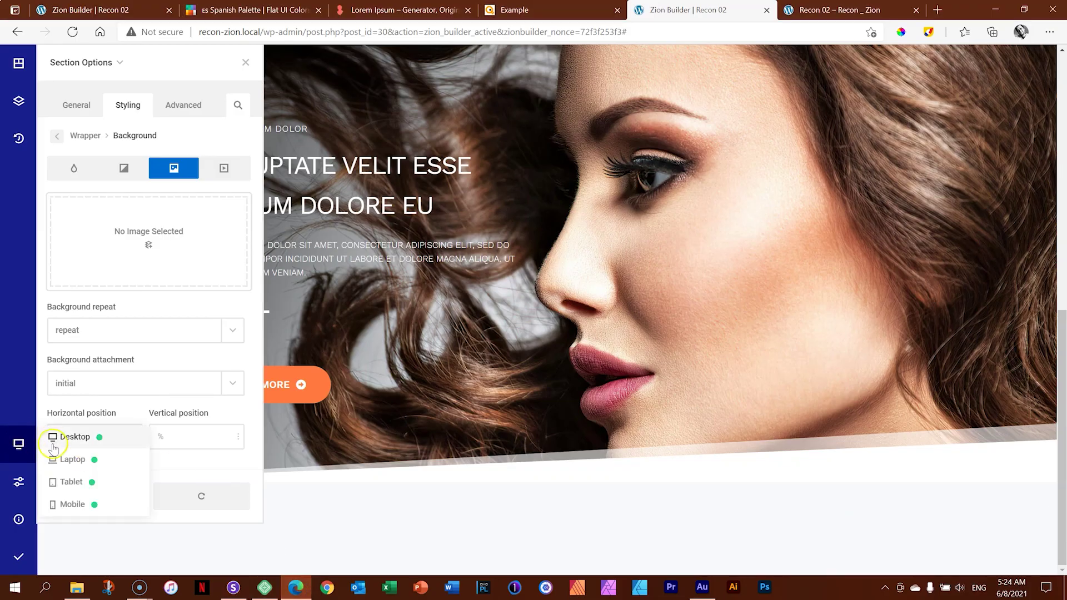
{"action": "left_click", "coordinate": [68, 504]}
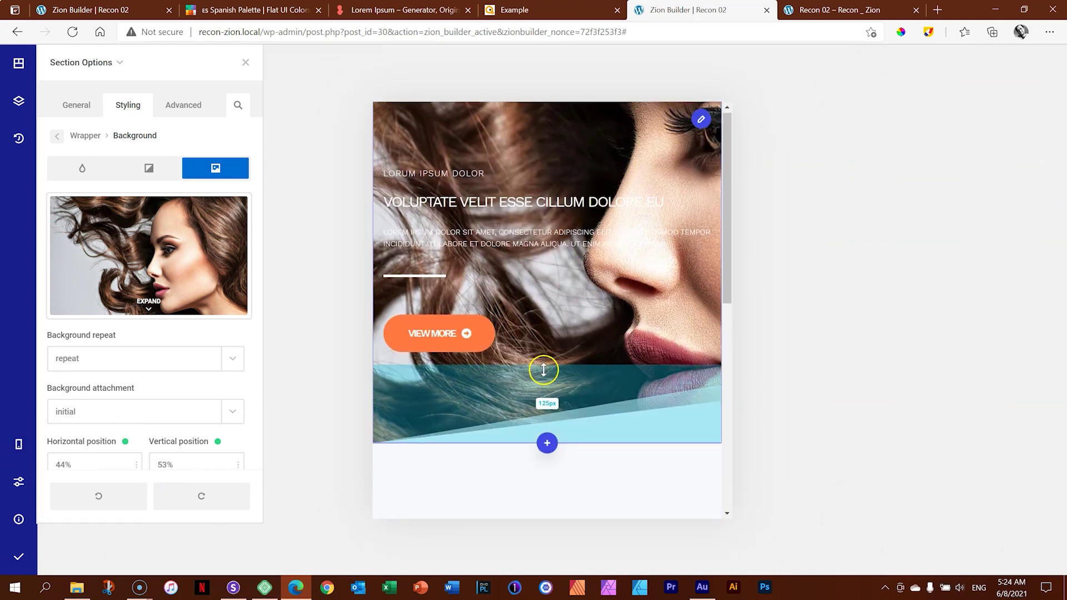
{"action": "left_click", "coordinate": [403, 147]}
{"action": "left_click", "coordinate": [699, 132]}
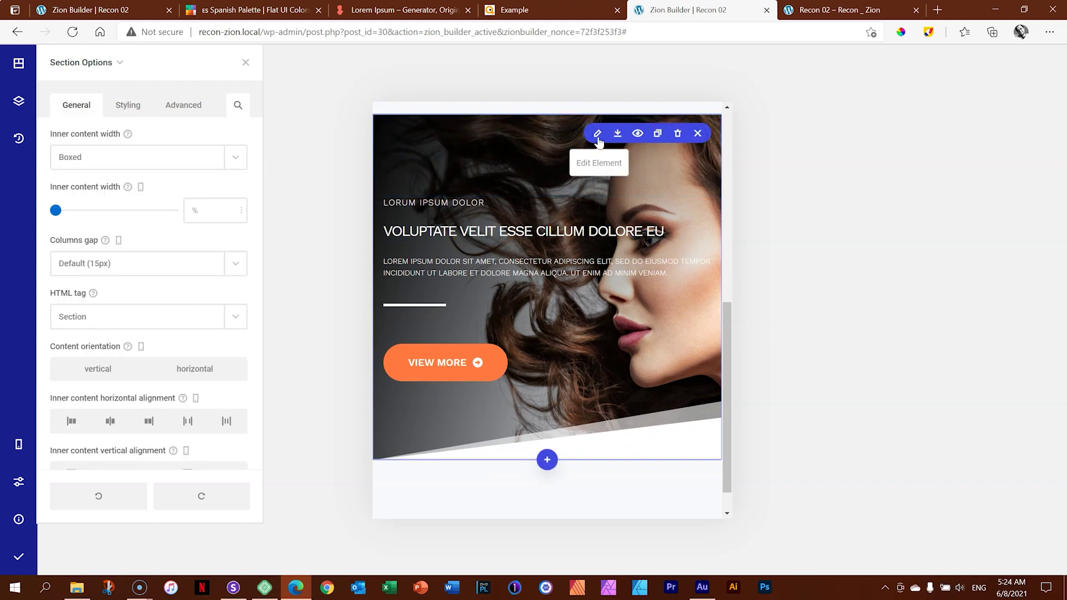
- Add the portrait without the dark gradient from the media library as the second hero section's mobile background image
{"action": "left_click", "coordinate": [123, 103]}
{"action": "left_click", "coordinate": [110, 155]}
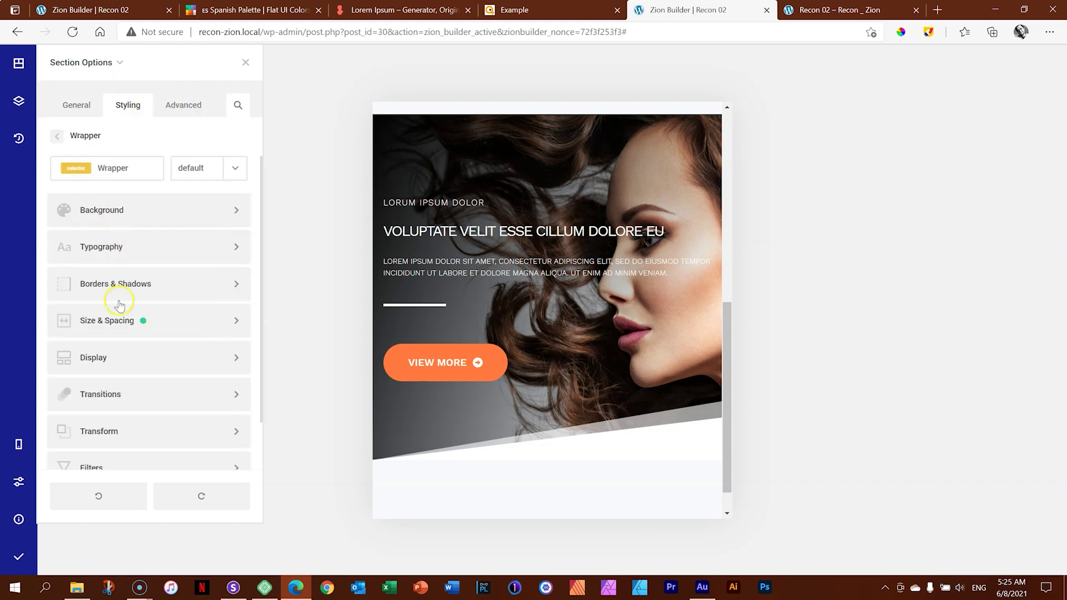
{"action": "left_click", "coordinate": [102, 213]}
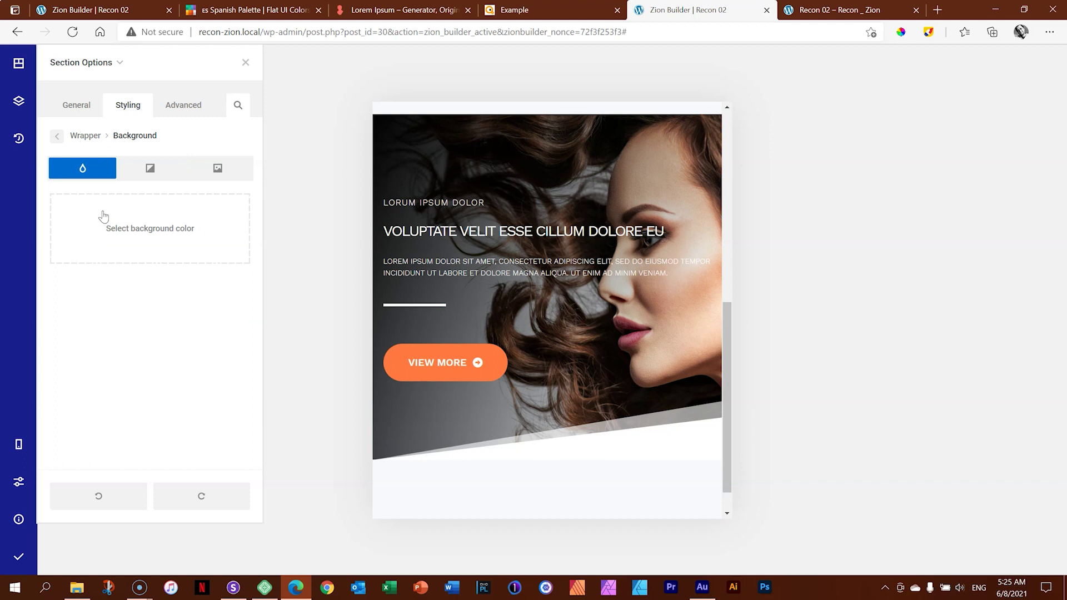
{"action": "left_click", "coordinate": [222, 179]}
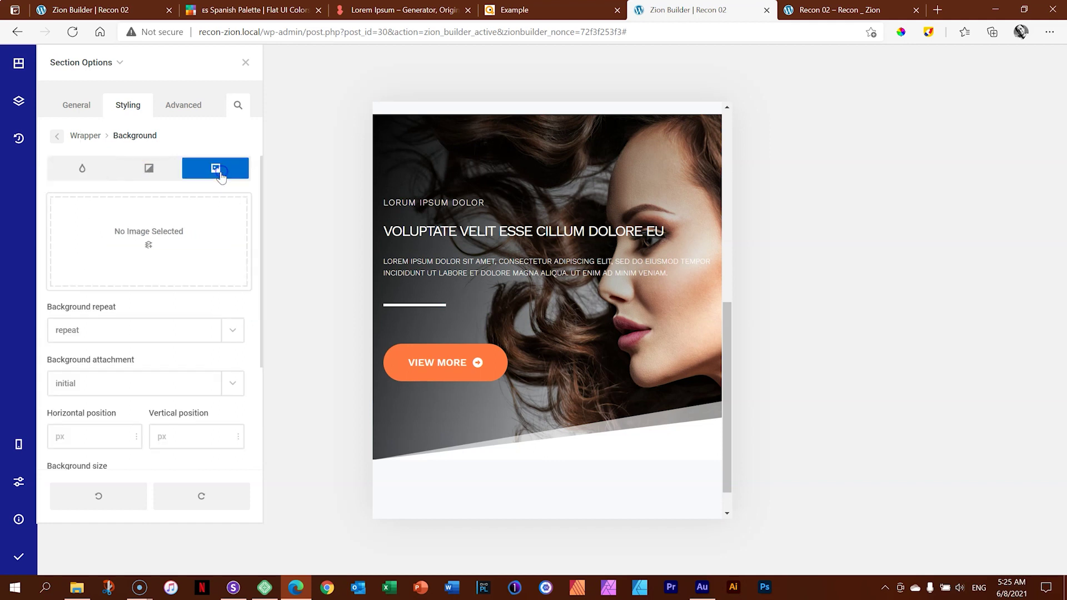
{"action": "left_click", "coordinate": [152, 236]}
{"action": "left_click", "coordinate": [69, 209]}
{"action": "left_click", "coordinate": [1003, 544]}
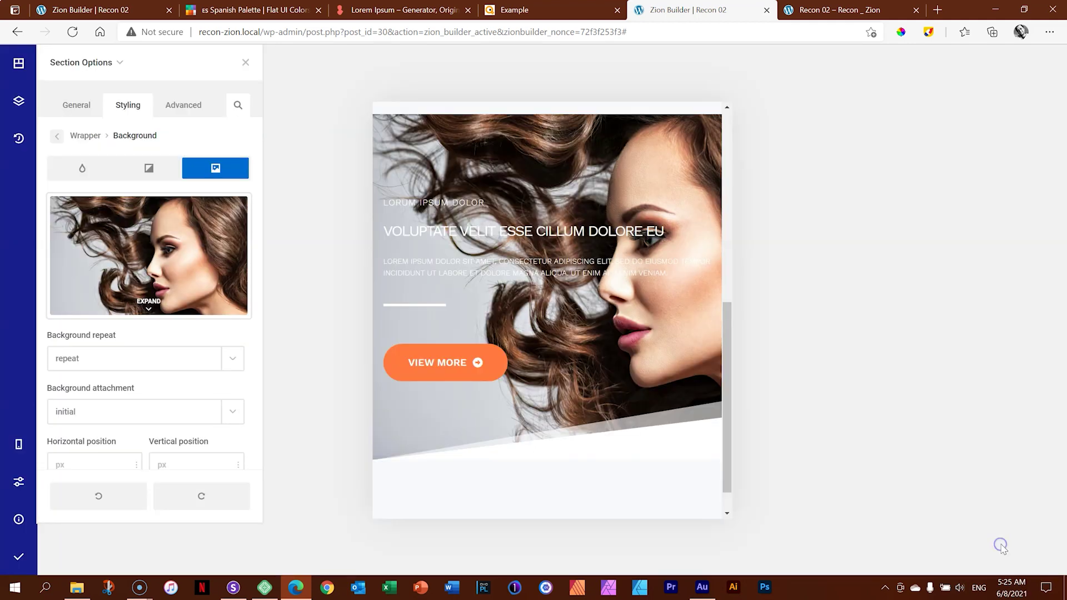
- Set the second hero section's mobile background image size to cover
{"action": "left_click", "coordinate": [242, 416]}
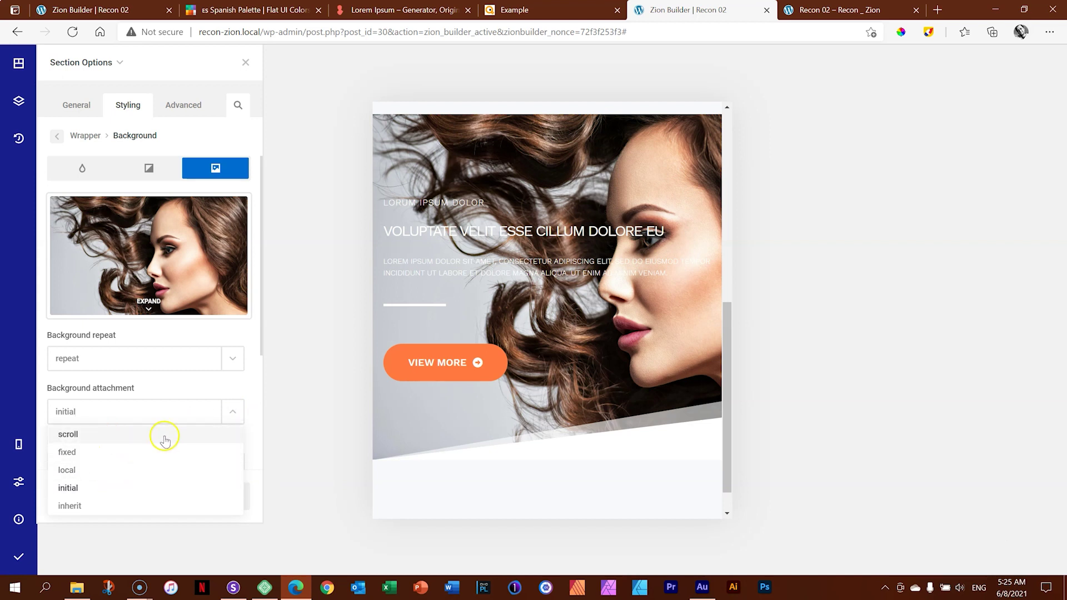
{"action": "left_click", "coordinate": [235, 411]}
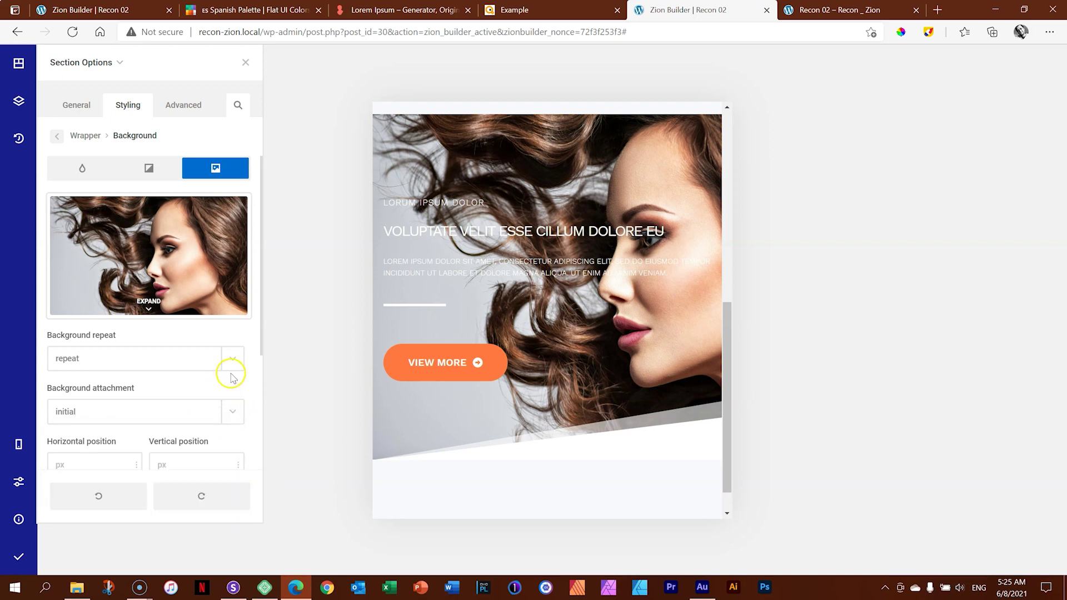
{"action": "scroll", "coordinate": [231, 393], "scroll_direction": "down", "scroll_amount": 2}
{"action": "left_click", "coordinate": [229, 392]}
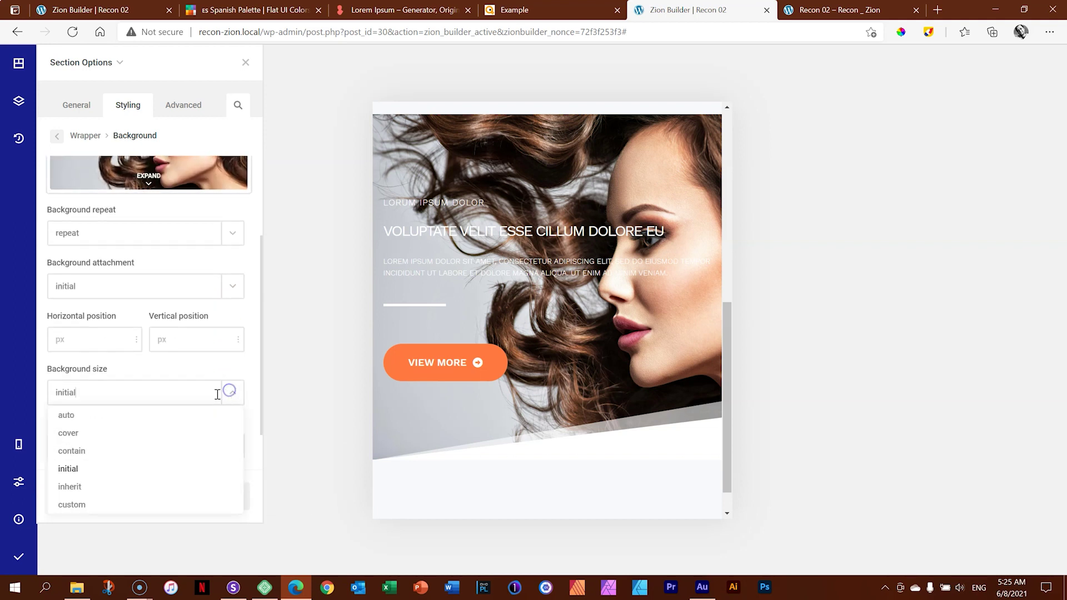
{"action": "left_click", "coordinate": [134, 433]}
{"action": "scroll", "coordinate": [167, 350], "scroll_direction": "up", "scroll_amount": 2}
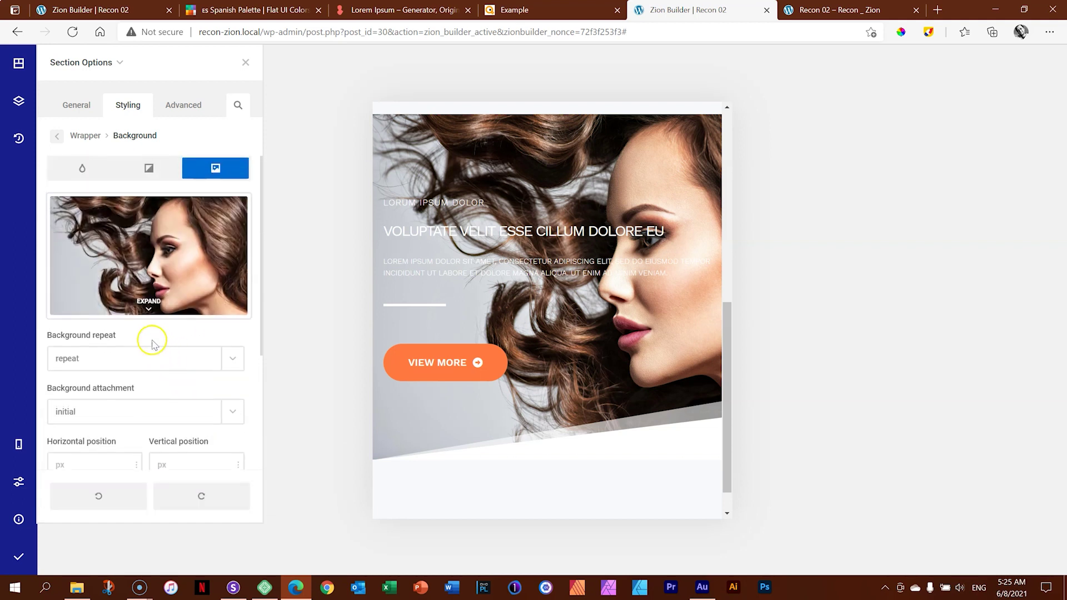
- Expand the mobile background image, place its focal point at about 48% horizontally and 46% vertically, and save and publish the page
{"action": "left_click", "coordinate": [151, 305]}
{"action": "left_click_drag", "start_coordinate": [146, 274], "coordinate": [146, 263]}
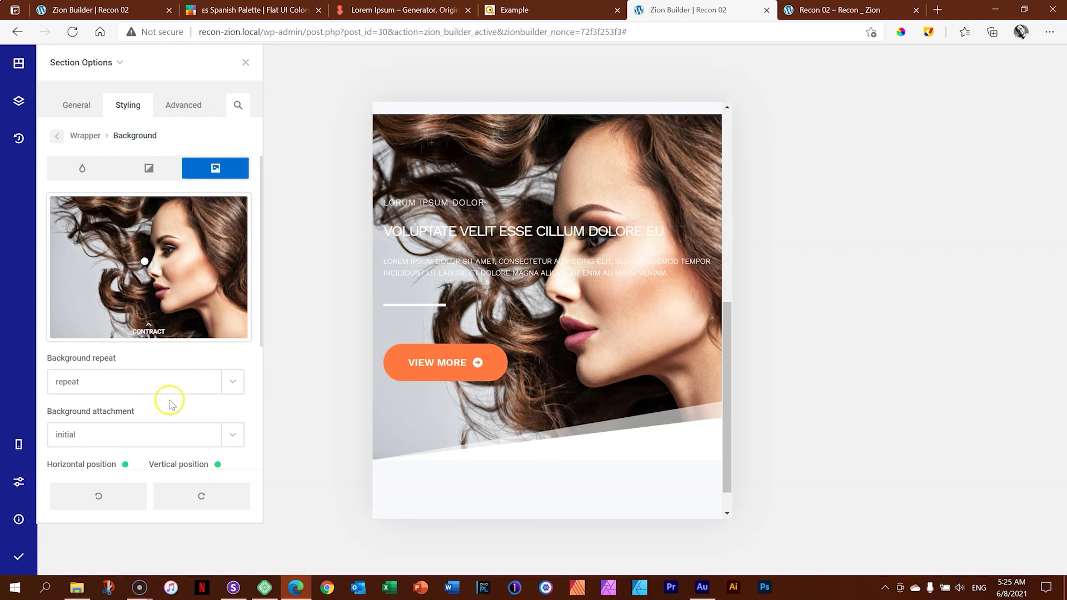
{"action": "scroll", "coordinate": [172, 407], "scroll_direction": "down", "scroll_amount": 3}
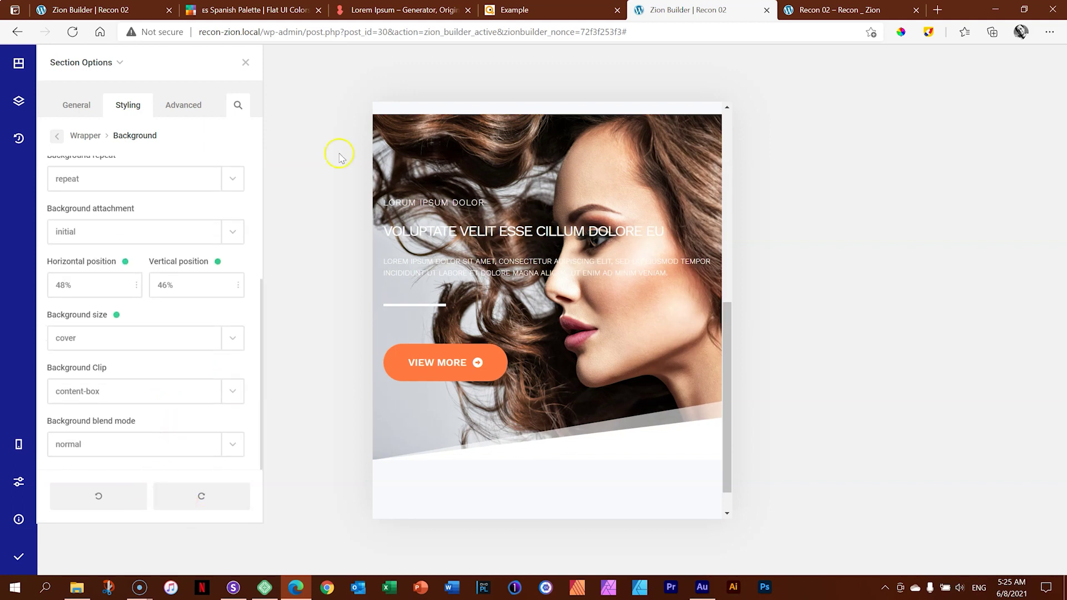
{"action": "mouse_move", "coordinate": [18, 558]}
{"action": "left_click", "coordinate": [61, 566]}
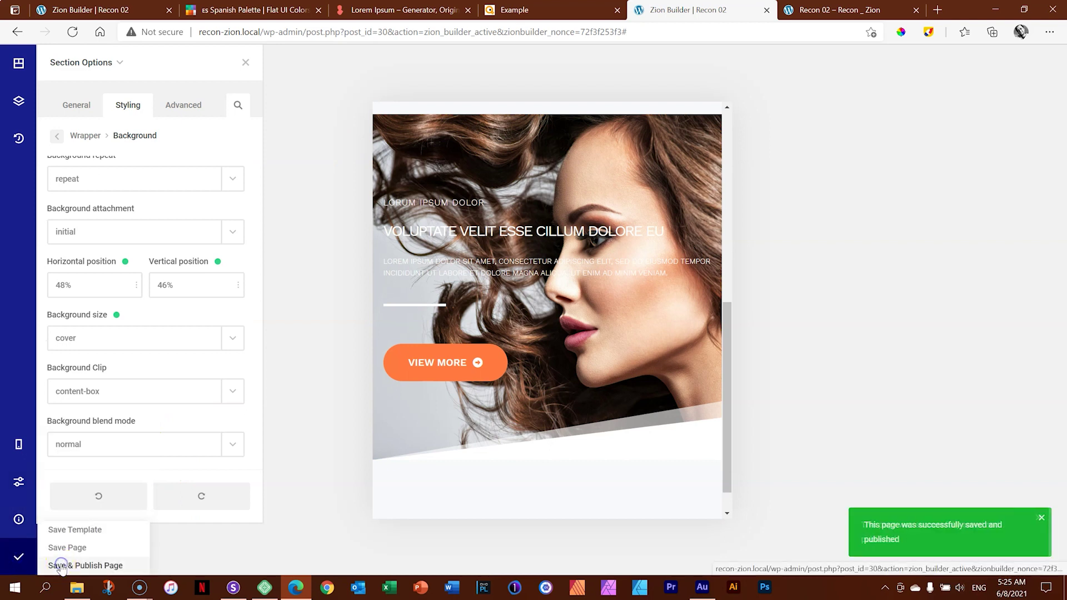
- Reload recon-02 in the multi-device preview app and examine the second hero section in the phone and tablet views
{"action": "left_click", "coordinate": [227, 593]}
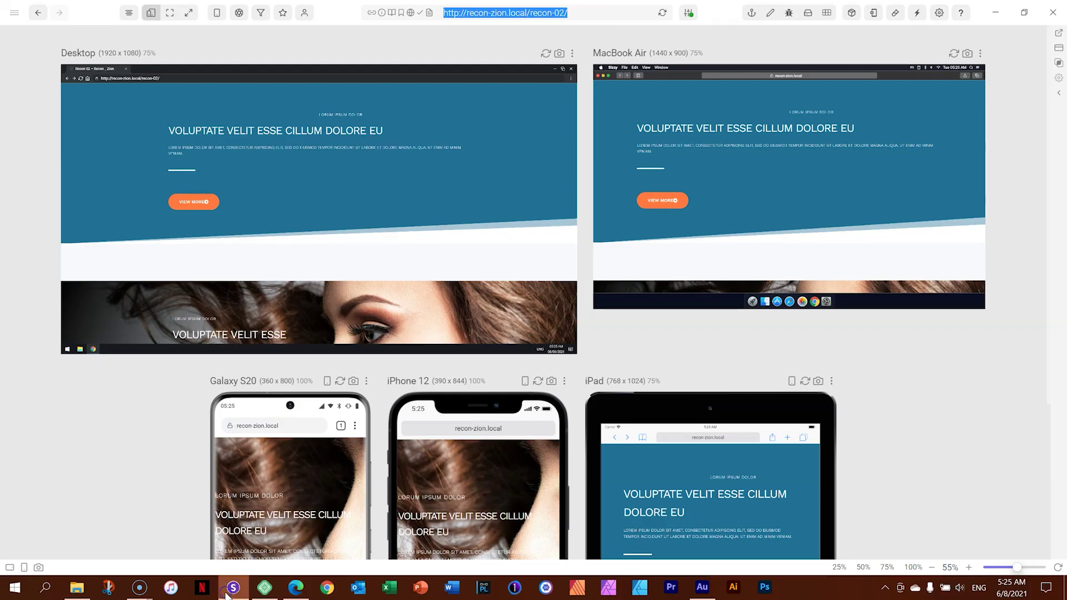
{"action": "left_click", "coordinate": [662, 13]}
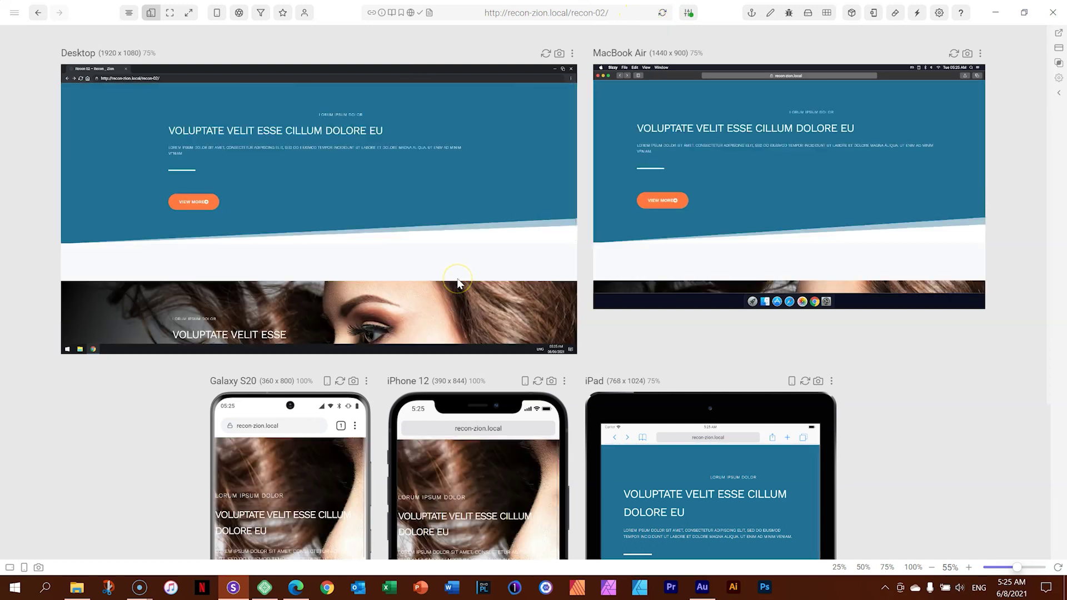
{"action": "scroll", "coordinate": [458, 283], "scroll_direction": "down", "scroll_amount": 3}
{"action": "scroll", "coordinate": [987, 380], "scroll_direction": "down", "scroll_amount": 4}
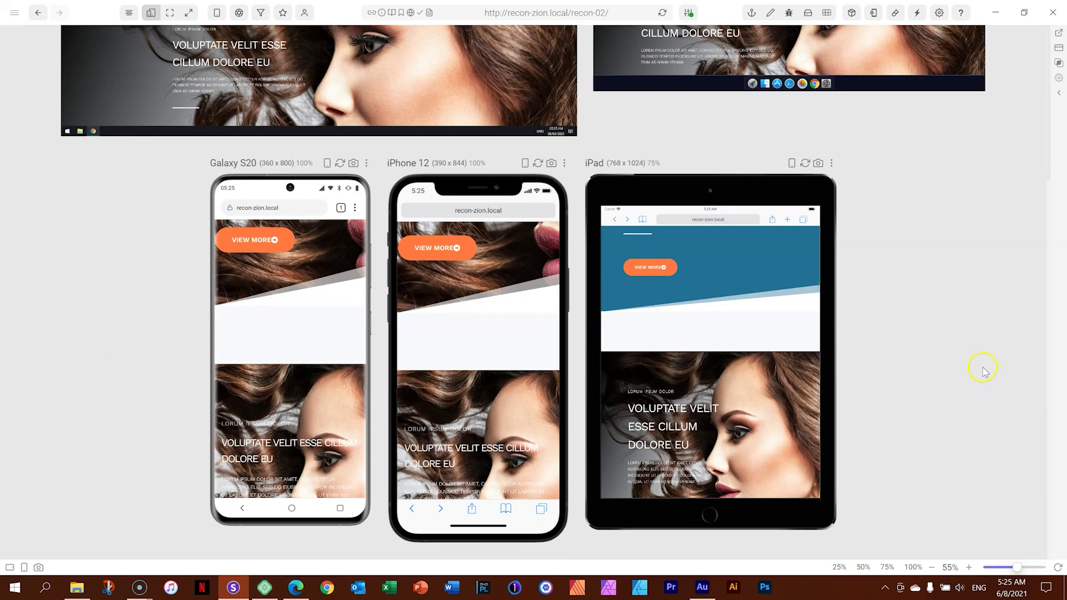
{"action": "scroll", "coordinate": [486, 369], "scroll_direction": "down", "scroll_amount": 3}
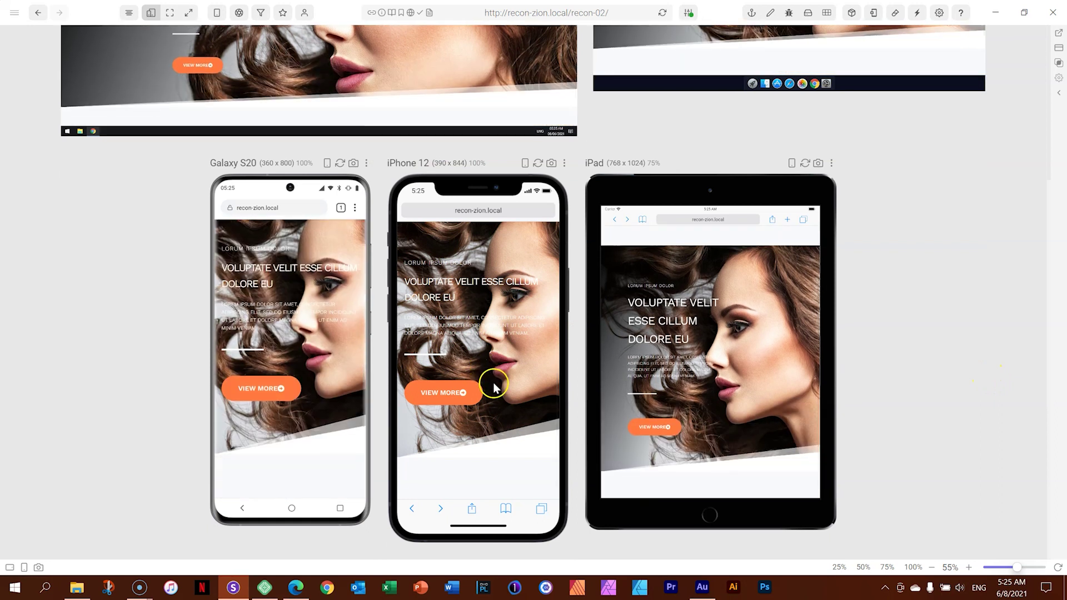
{"action": "scroll", "coordinate": [497, 406], "scroll_direction": "up", "scroll_amount": 2}
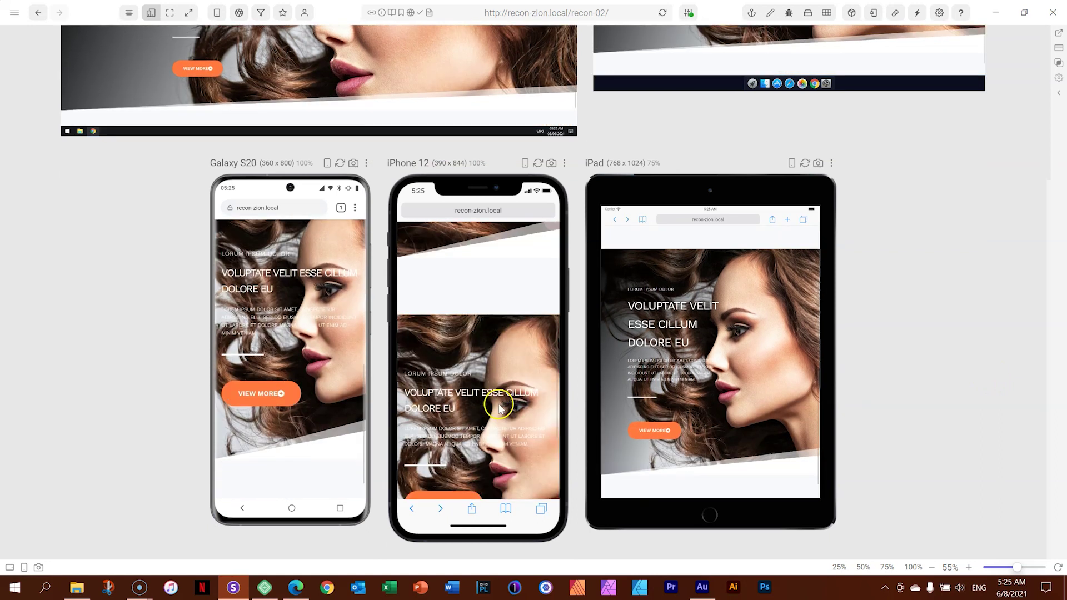
{"action": "scroll", "coordinate": [499, 408], "scroll_direction": "down", "scroll_amount": 2}
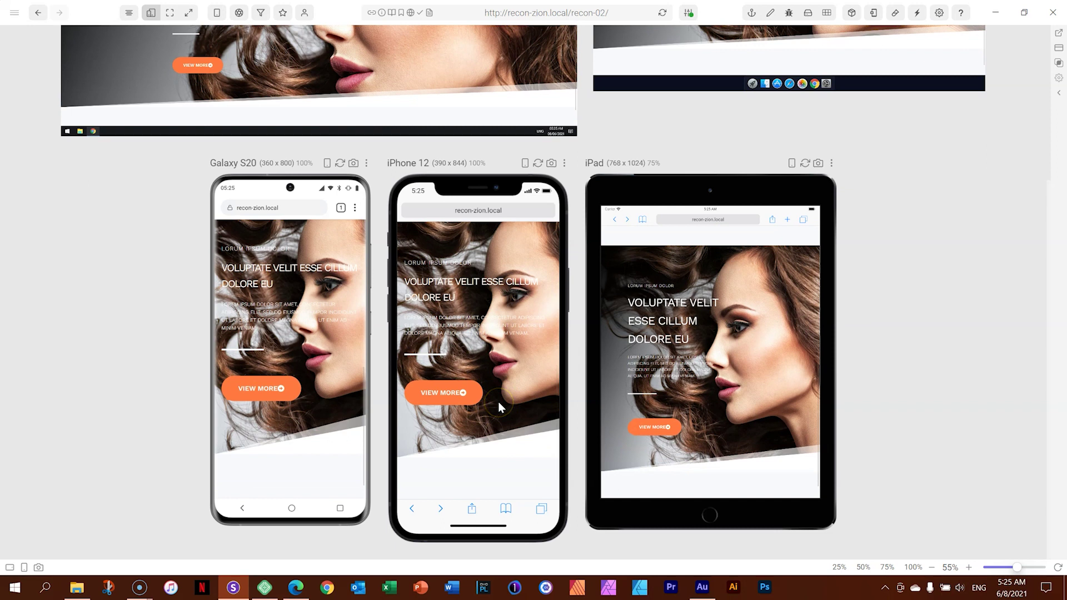
- Return to Zion Builder and add a background gradient to the second hero section's mobile view with its first color set to #000000
{"action": "left_click", "coordinate": [307, 596]}
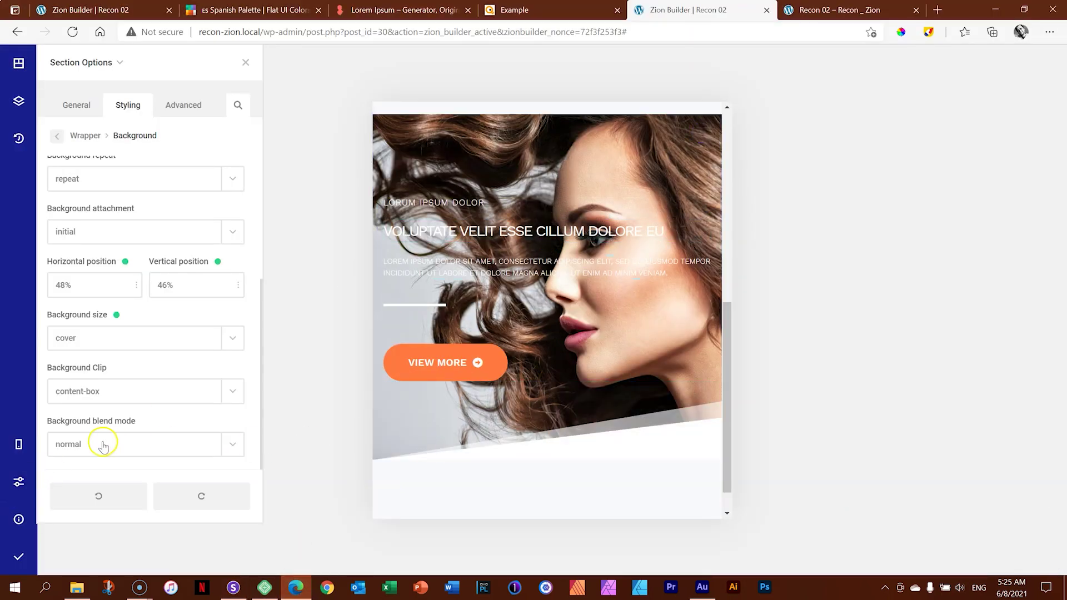
{"action": "scroll", "coordinate": [100, 327], "scroll_direction": "up", "scroll_amount": 5}
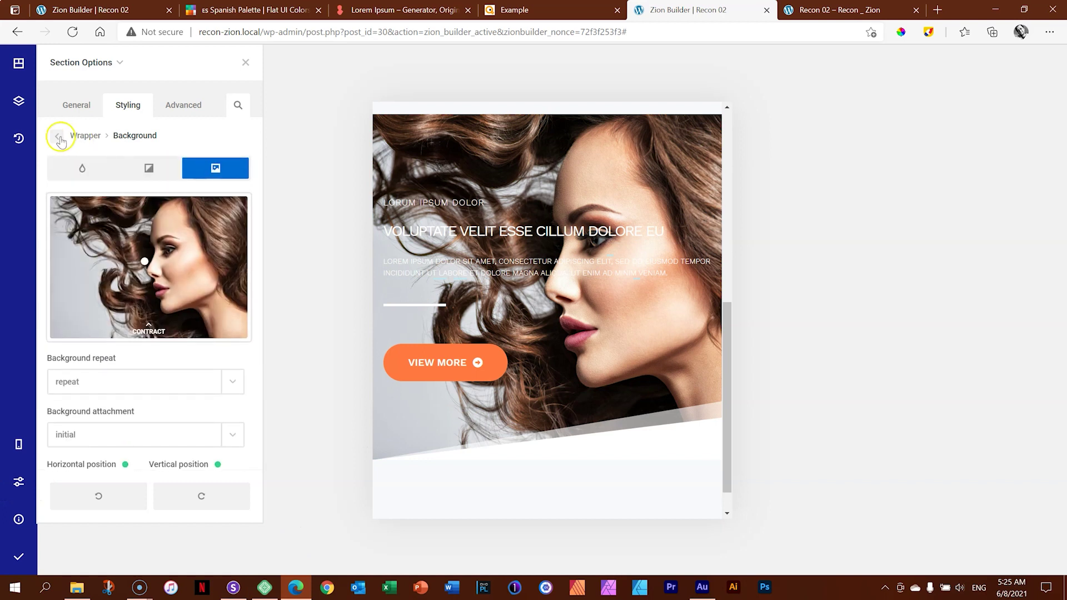
{"action": "left_click", "coordinate": [151, 169]}
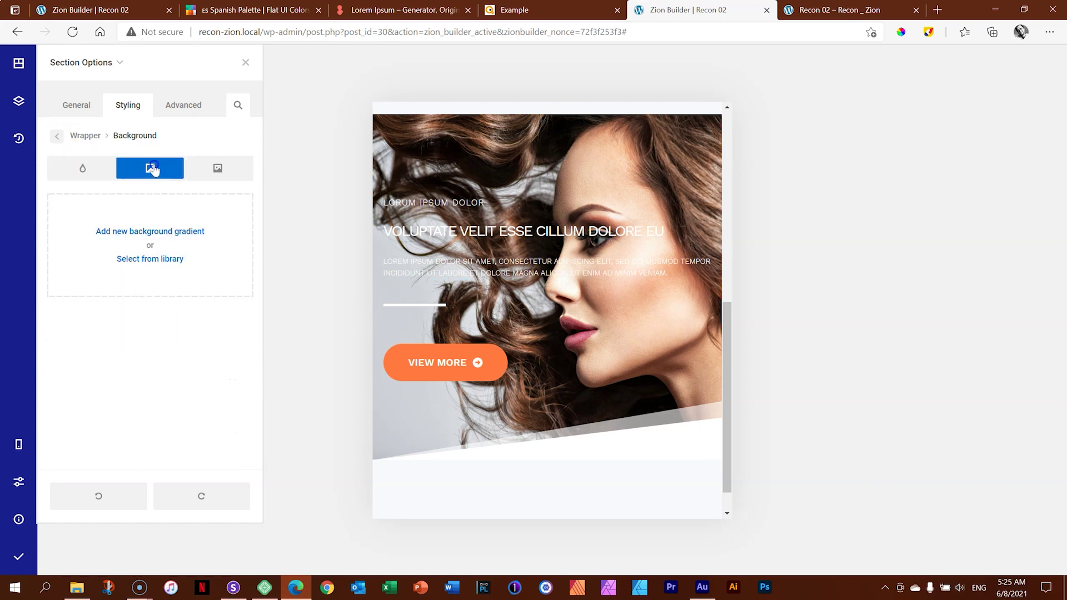
{"action": "left_click", "coordinate": [153, 231]}
{"action": "scroll", "coordinate": [108, 452], "scroll_direction": "down", "scroll_amount": 3}
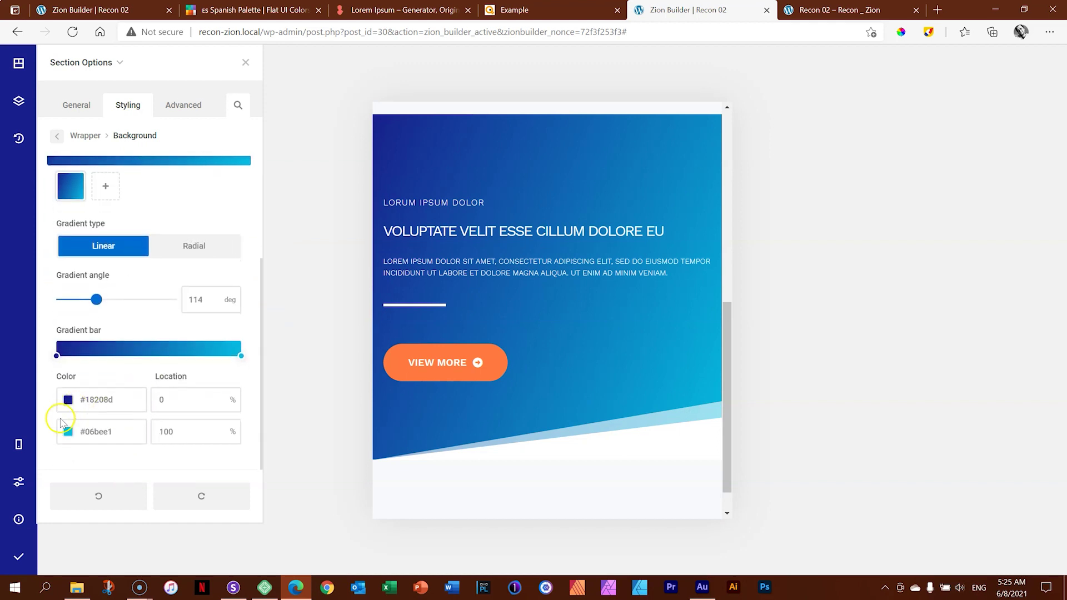
{"action": "left_click", "coordinate": [69, 399]}
{"action": "left_click_drag", "start_coordinate": [131, 346], "coordinate": [45, 407]}
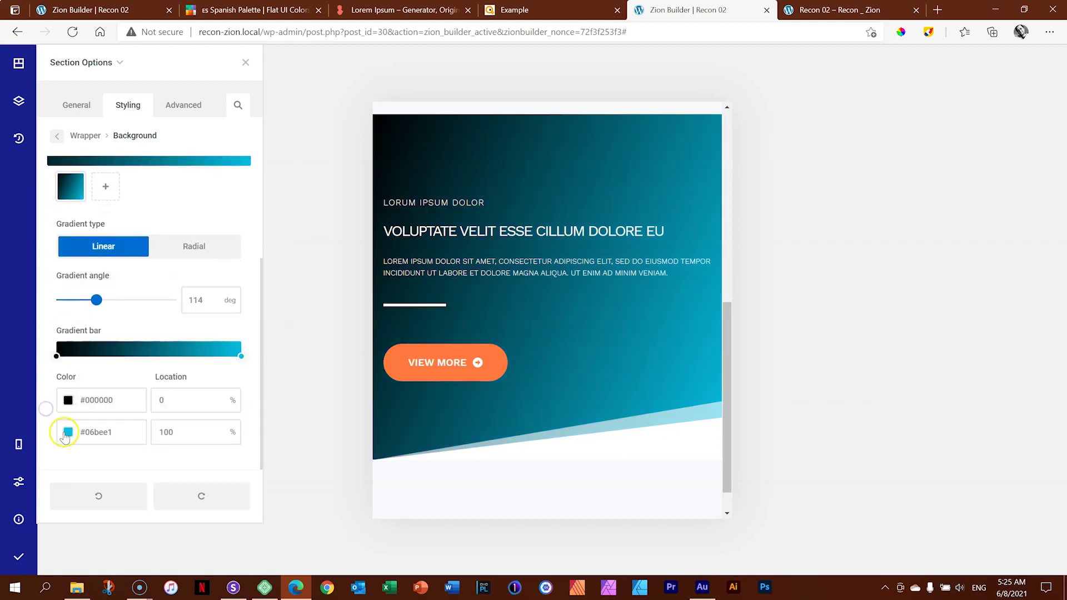
- Set the gradient's second color to fully transparent black (#00000000) and move that stop to 86%
{"action": "left_click", "coordinate": [68, 431]}
{"action": "left_click_drag", "start_coordinate": [111, 399], "coordinate": [66, 437]}
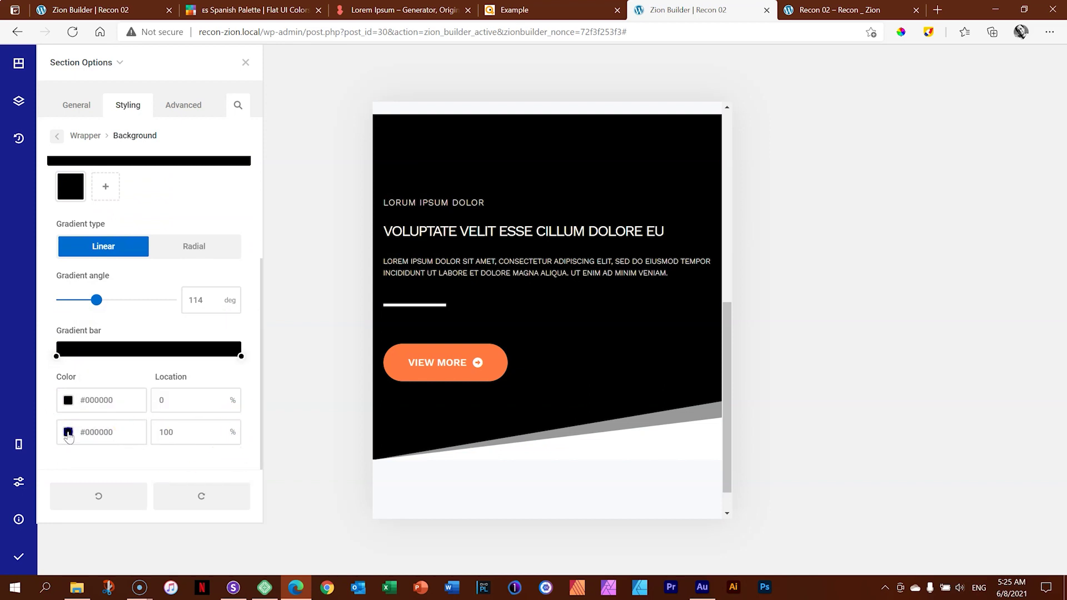
{"action": "left_click", "coordinate": [68, 432]}
{"action": "left_click_drag", "start_coordinate": [244, 454], "coordinate": [99, 454]}
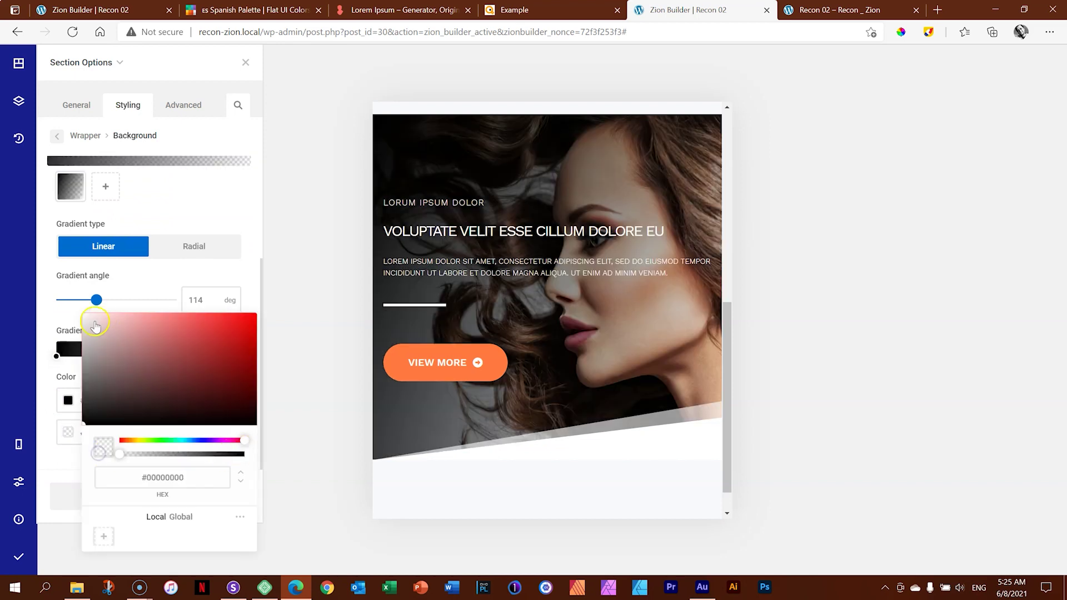
{"action": "left_click", "coordinate": [52, 323]}
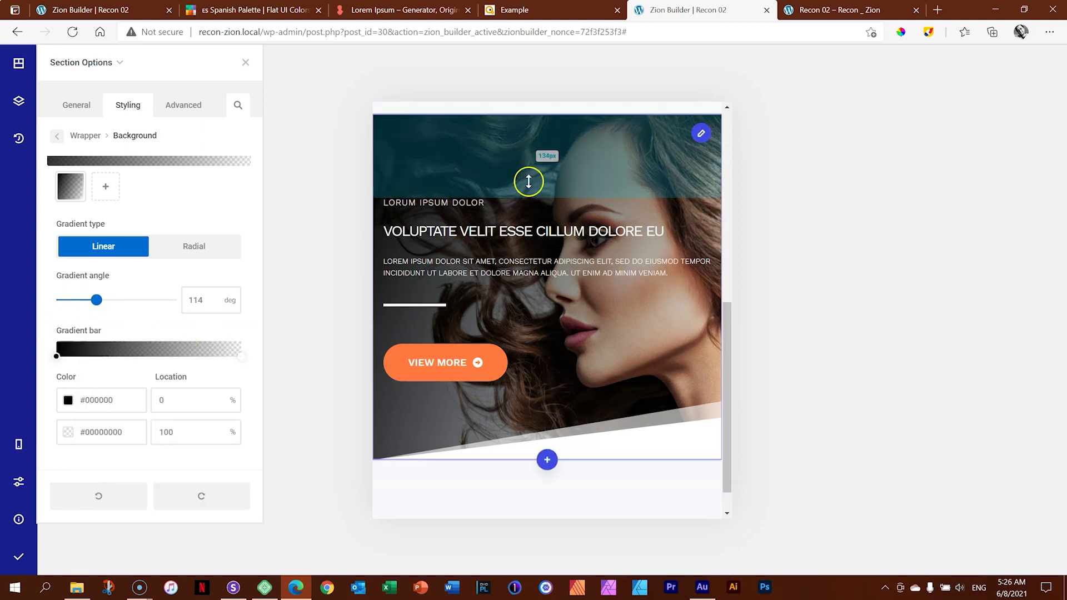
{"action": "left_click_drag", "start_coordinate": [238, 357], "coordinate": [218, 360]}
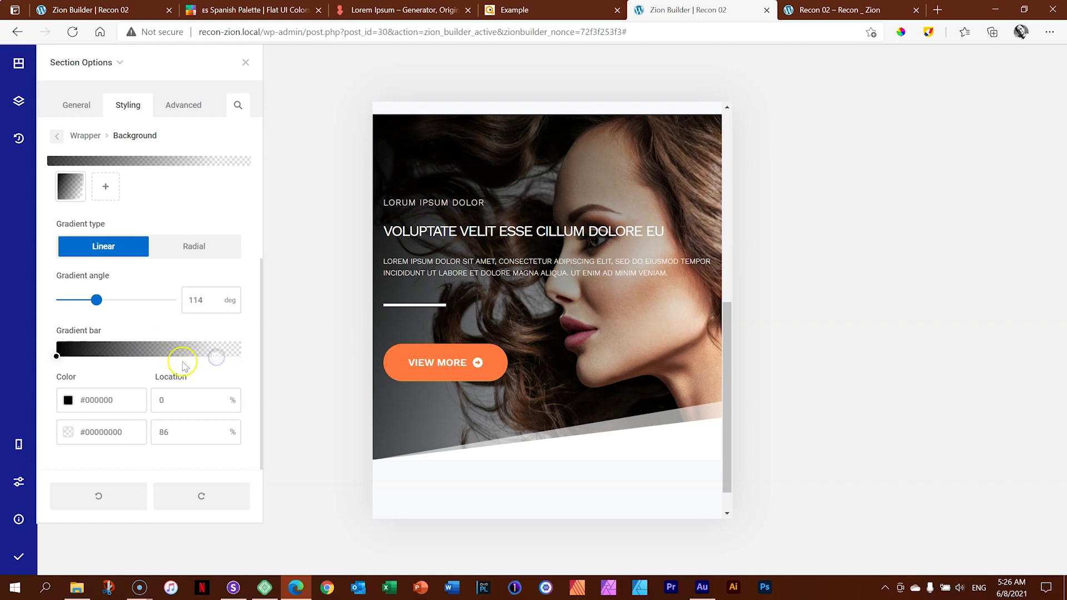
- Save and publish the page, and reload recon-02 in the multi-device preview app to examine both hero sections across the devices
{"action": "left_click", "coordinate": [12, 560]}
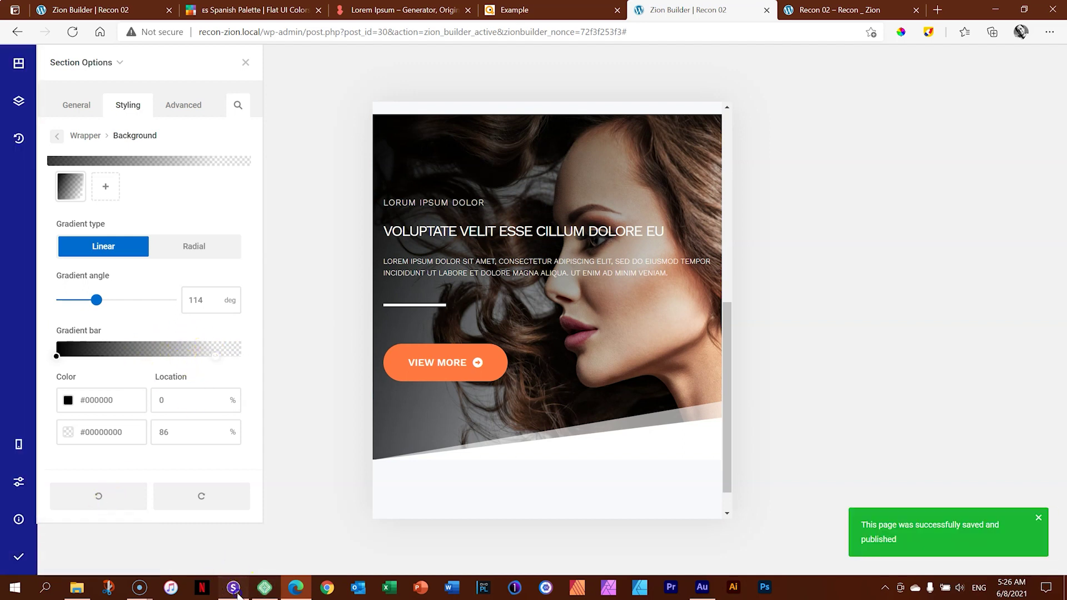
{"action": "left_click", "coordinate": [232, 586]}
{"action": "left_click", "coordinate": [662, 14]}
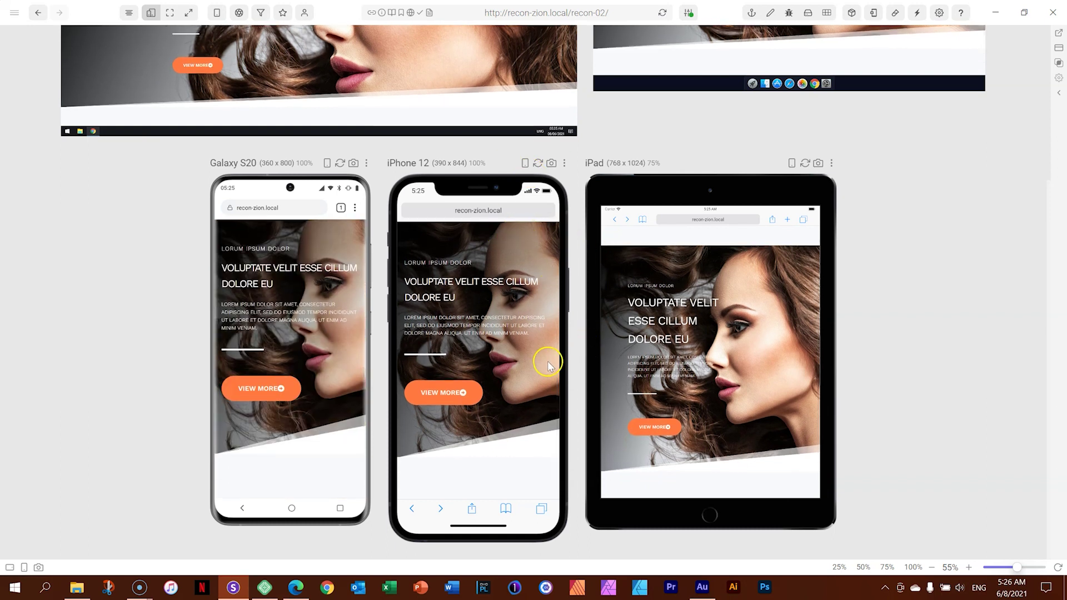
{"action": "scroll", "coordinate": [556, 367], "scroll_direction": "up", "scroll_amount": 2}
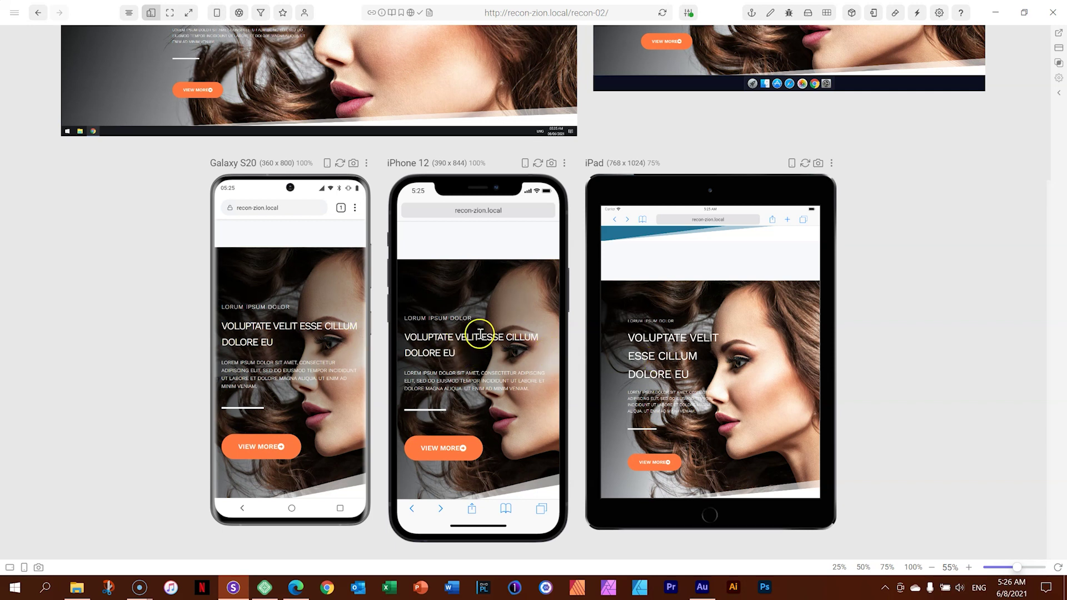
{"action": "scroll", "coordinate": [472, 337], "scroll_direction": "up", "scroll_amount": 8}
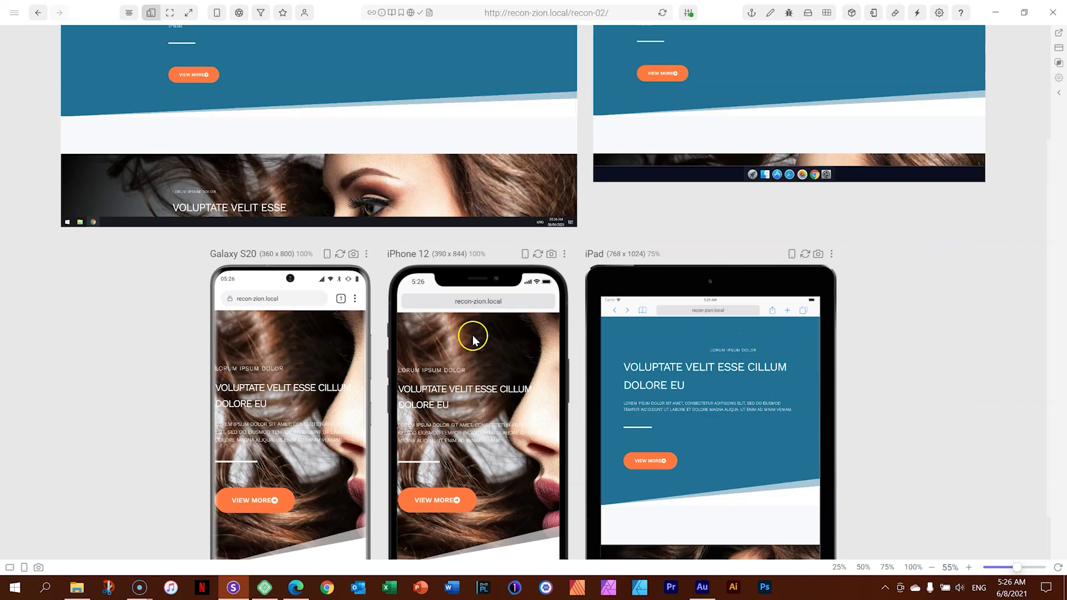
{"action": "scroll", "coordinate": [472, 337], "scroll_direction": "up", "scroll_amount": 3}
{"action": "scroll", "coordinate": [451, 434], "scroll_direction": "up", "scroll_amount": 2}
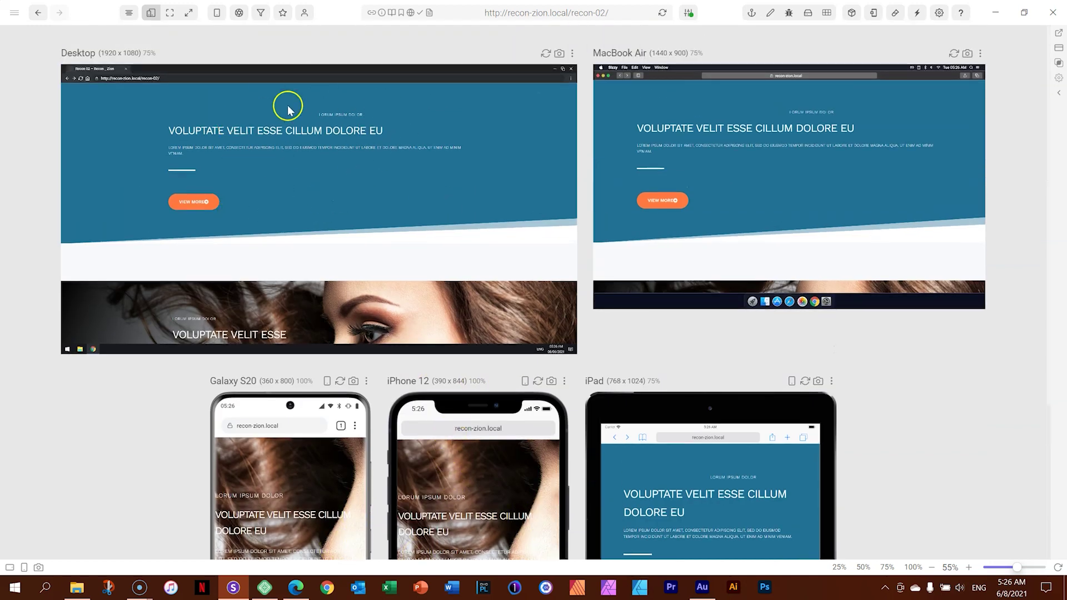
- Return to Zion Builder, switch the editor to the desktop view, and close the section options
{"action": "left_click", "coordinate": [296, 587]}
{"action": "left_click", "coordinate": [20, 445]}
{"action": "left_click", "coordinate": [19, 450]}
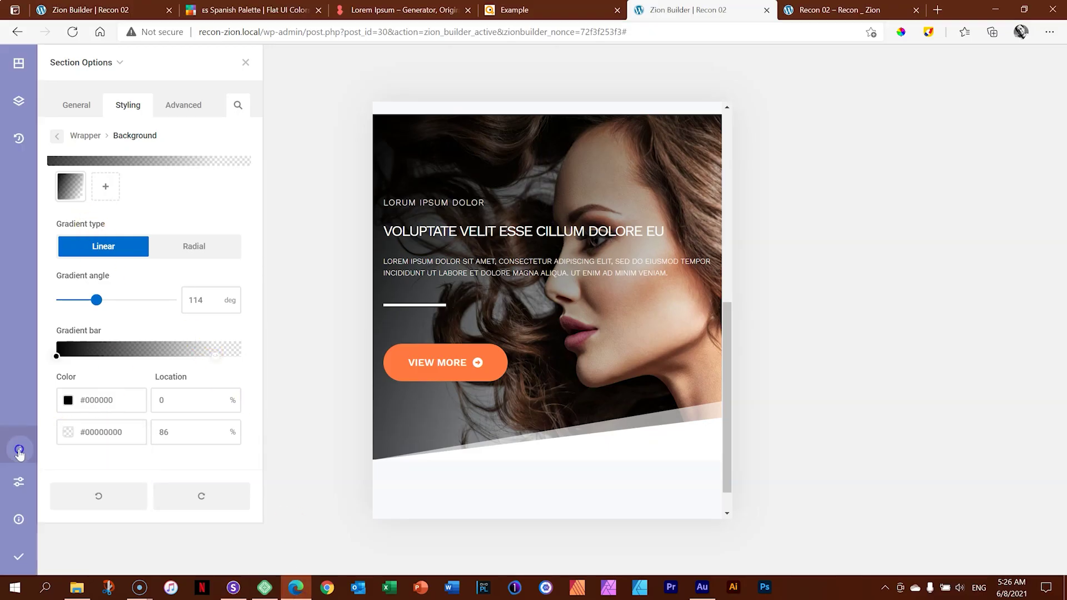
{"action": "left_click", "coordinate": [60, 437]}
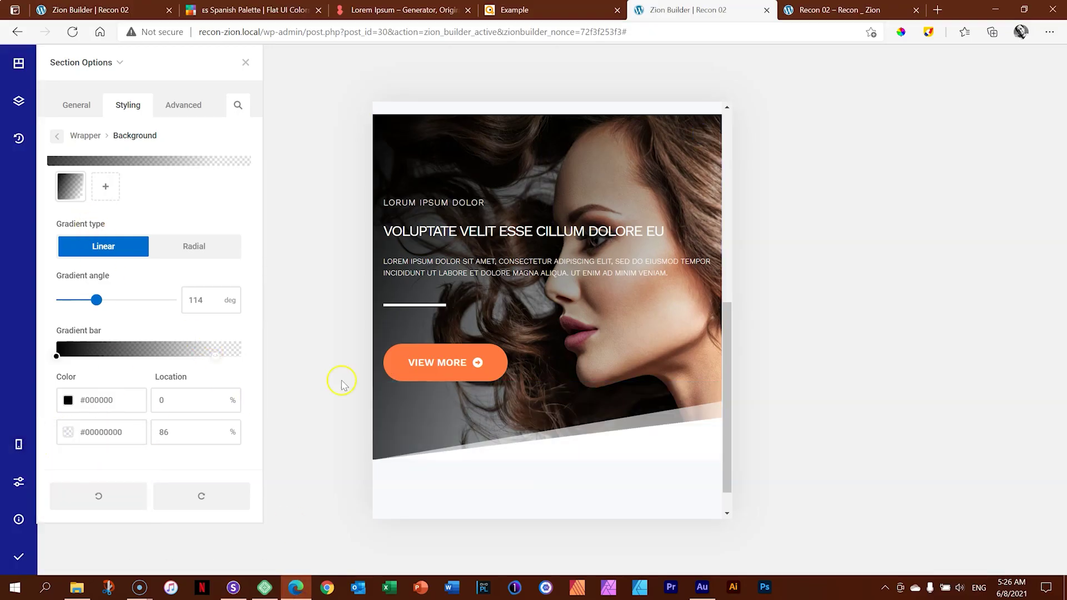
{"action": "left_click", "coordinate": [18, 445]}
{"action": "left_click", "coordinate": [60, 438]}
{"action": "scroll", "coordinate": [443, 350], "scroll_direction": "up", "scroll_amount": 3}
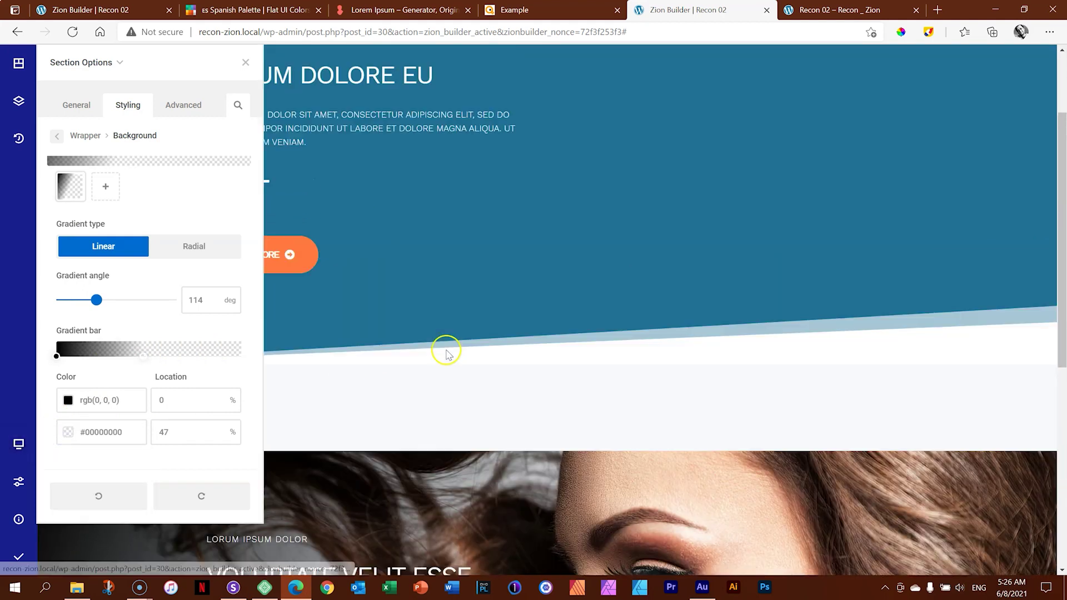
{"action": "left_click", "coordinate": [245, 62]}
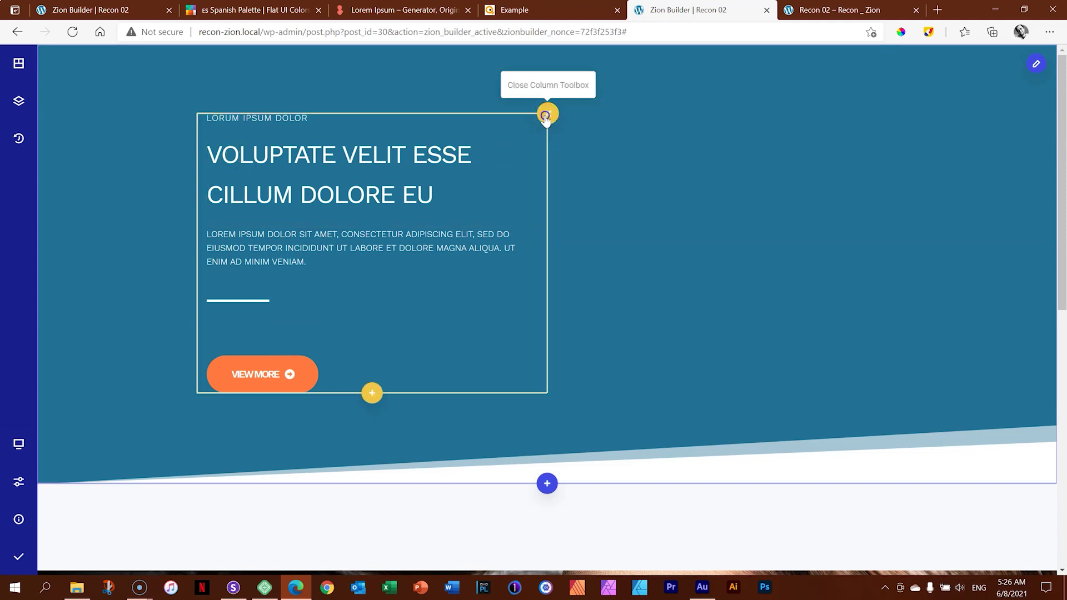
- Set the first hero section's text column width to auto on desktop, and save and publish the page
{"action": "mouse_move", "coordinate": [548, 114]}
{"action": "left_click", "coordinate": [444, 113]}
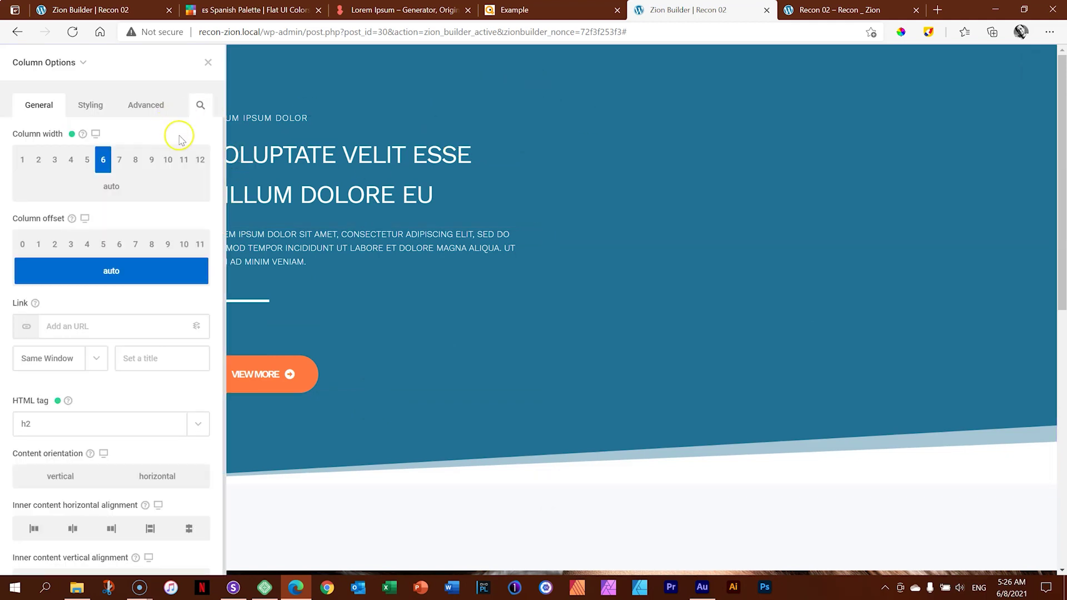
{"action": "left_click", "coordinate": [118, 189]}
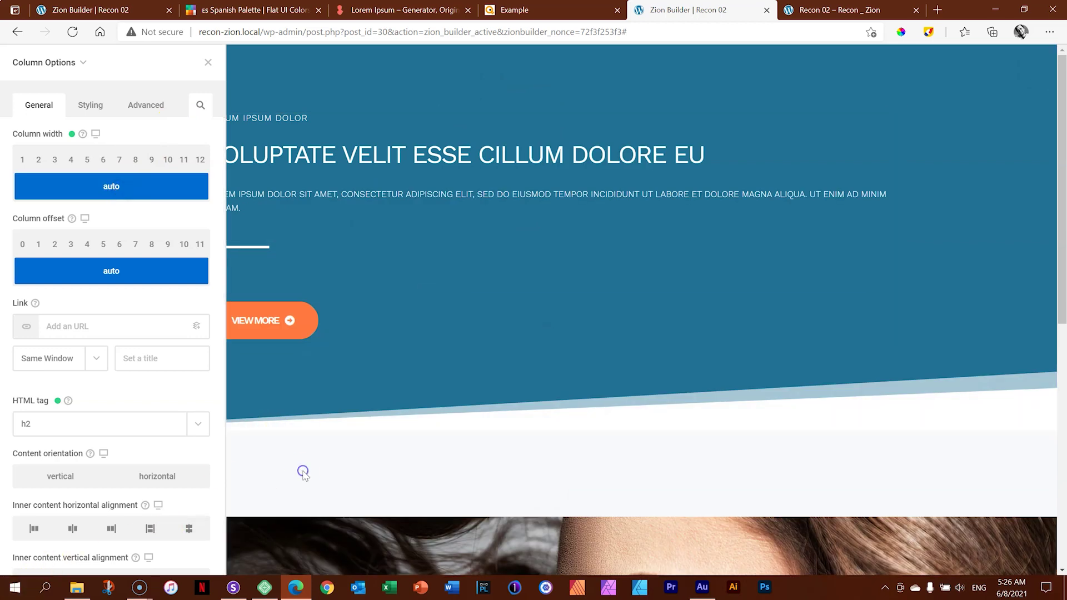
{"action": "left_click", "coordinate": [208, 62]}
{"action": "left_click", "coordinate": [18, 556]}
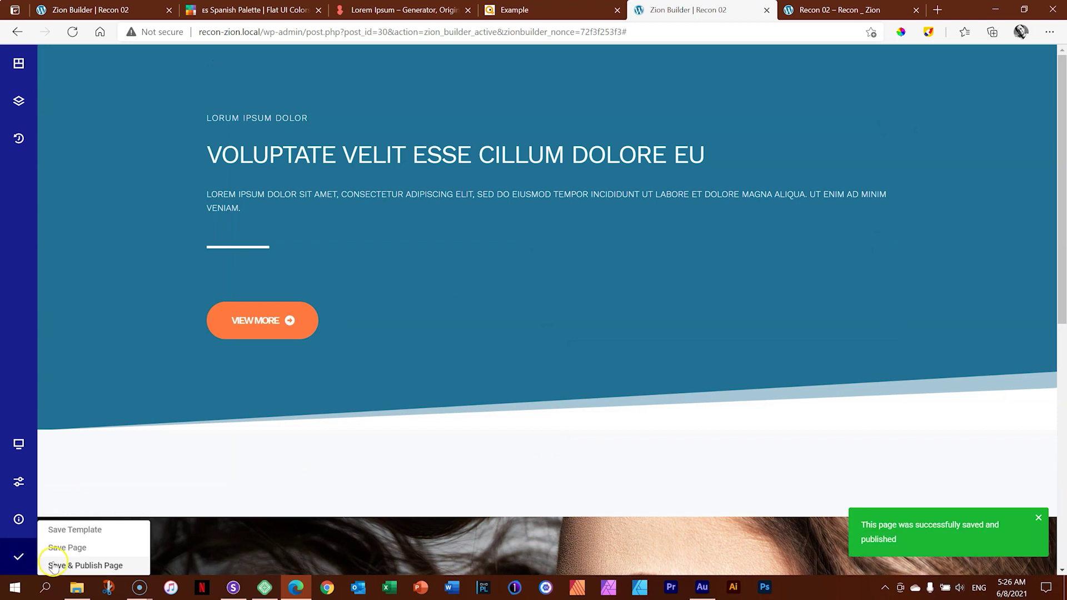
- Reload recon-02 in the multi-device preview app and compare the first hero section's text alignment with the Zion Builder editor
{"action": "left_click", "coordinate": [228, 588]}
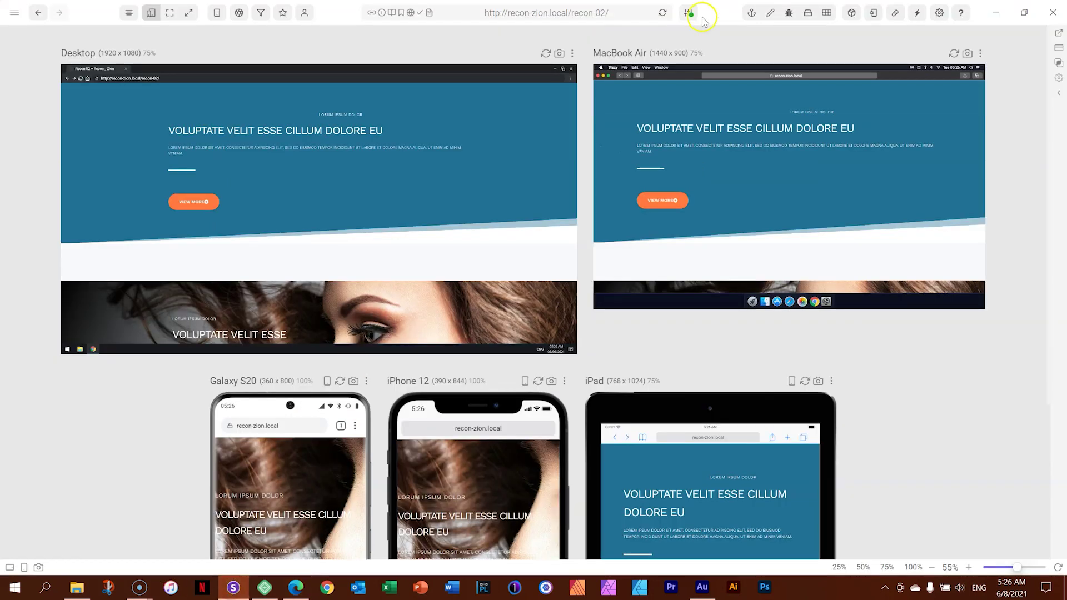
{"action": "left_click", "coordinate": [662, 14]}
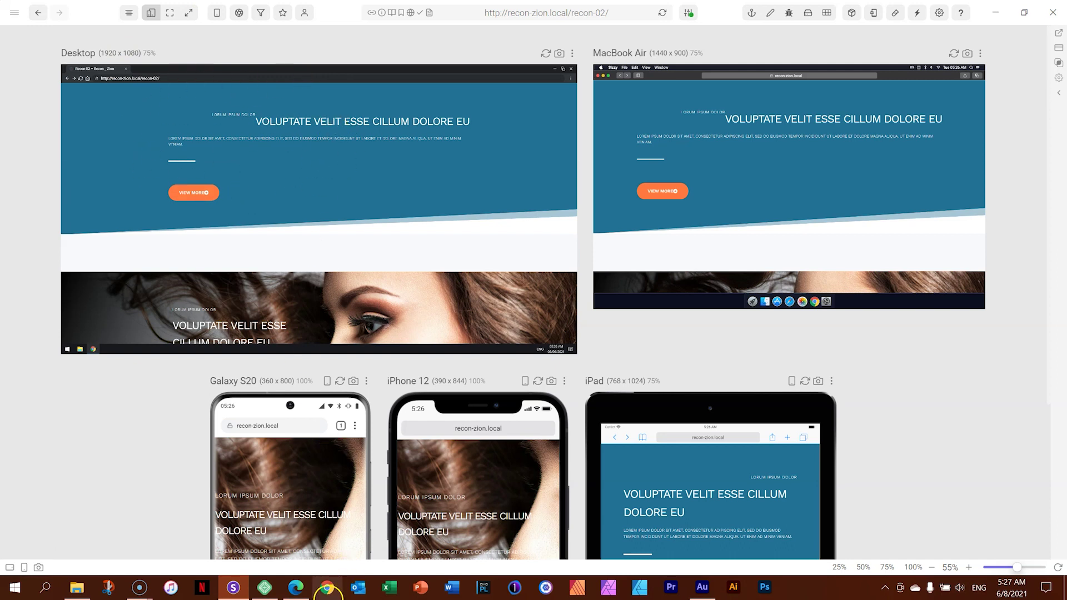
{"action": "left_click", "coordinate": [295, 587]}
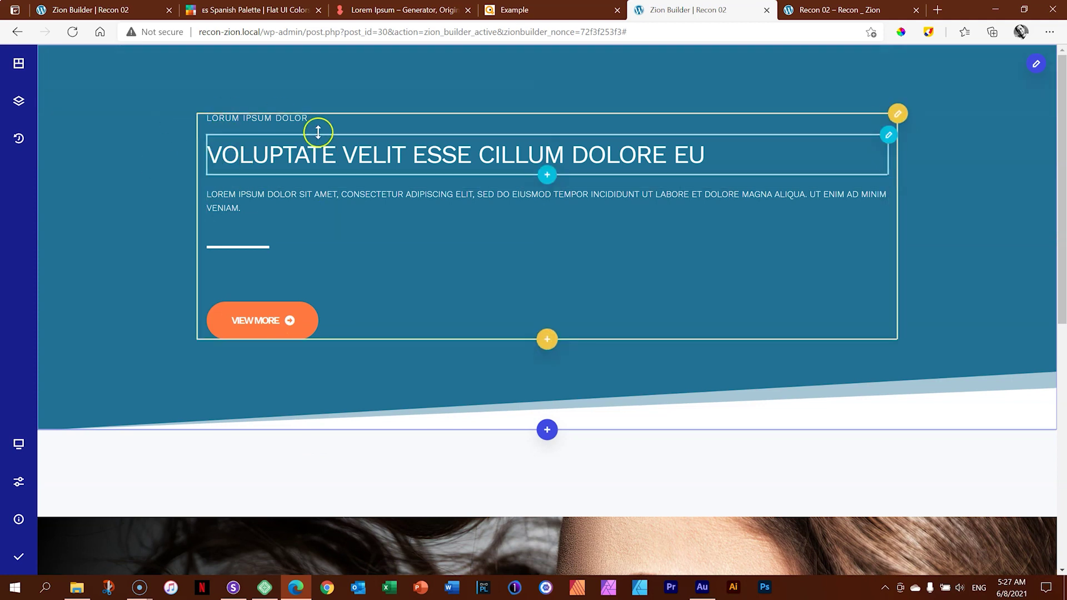
{"action": "left_click", "coordinate": [233, 590]}
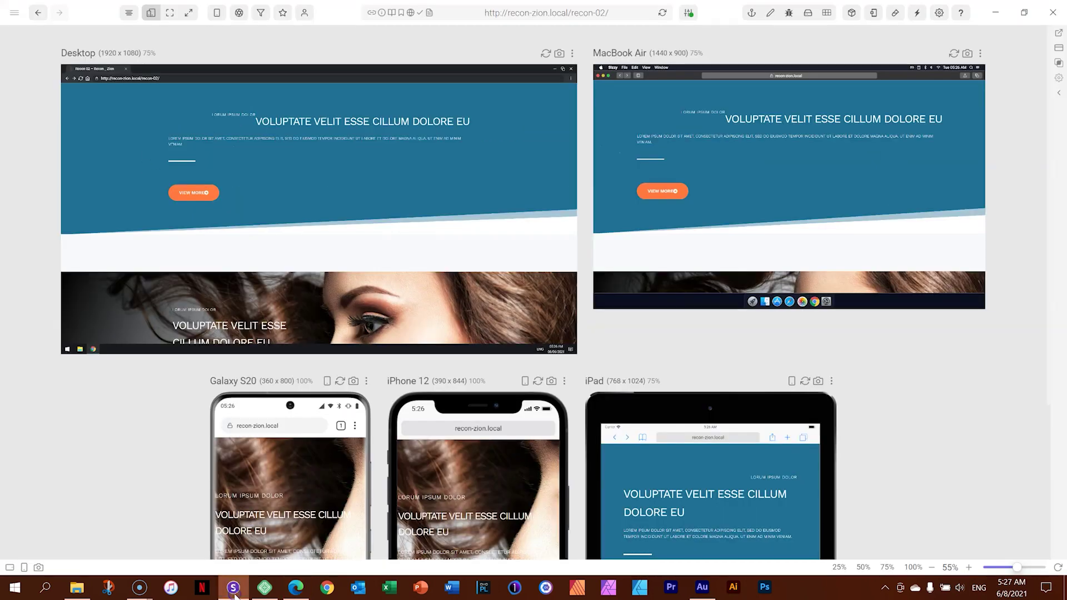
{"action": "left_click", "coordinate": [296, 587]}
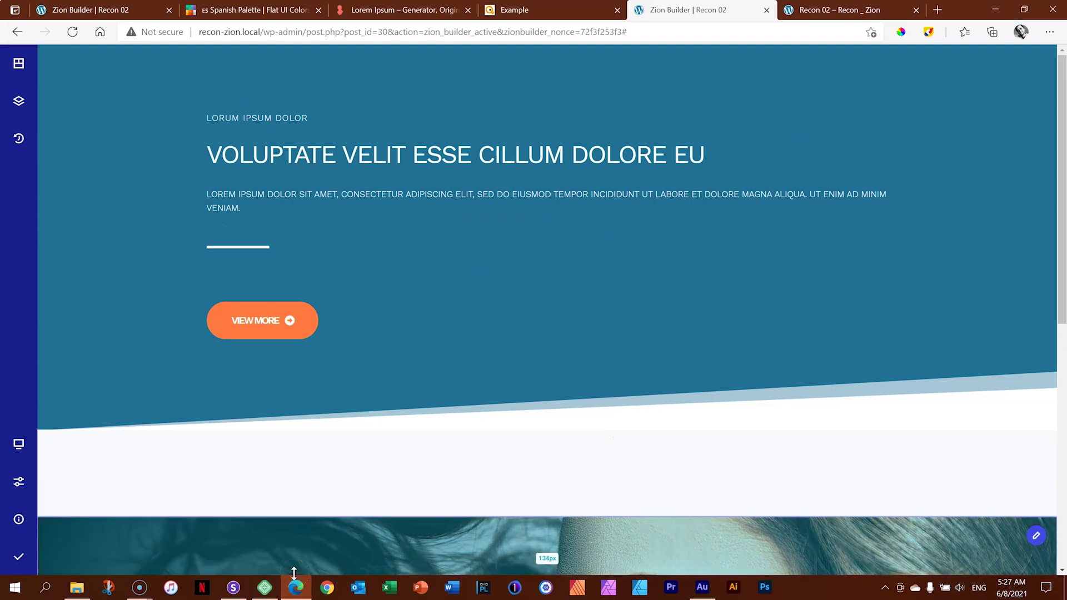
{"action": "mouse_move", "coordinate": [295, 587]}
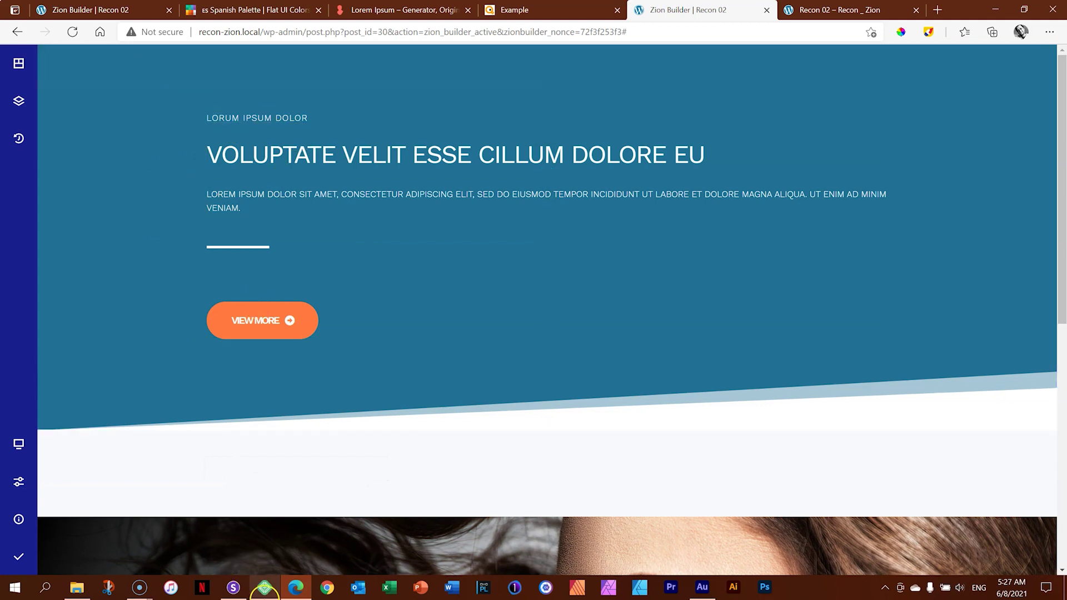
{"action": "left_click", "coordinate": [234, 589]}
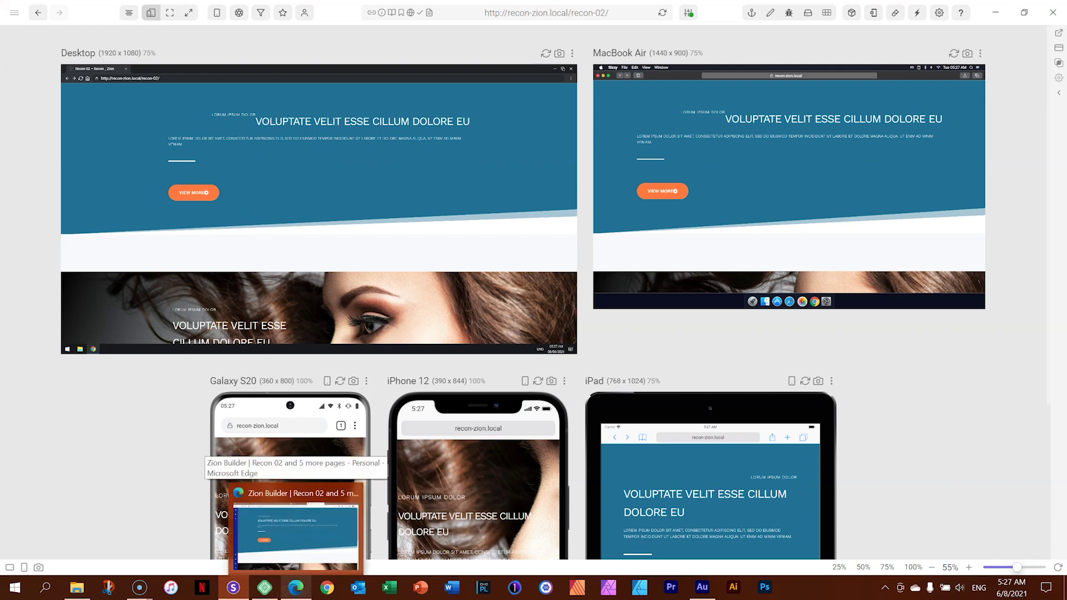
{"action": "left_click", "coordinate": [295, 534]}
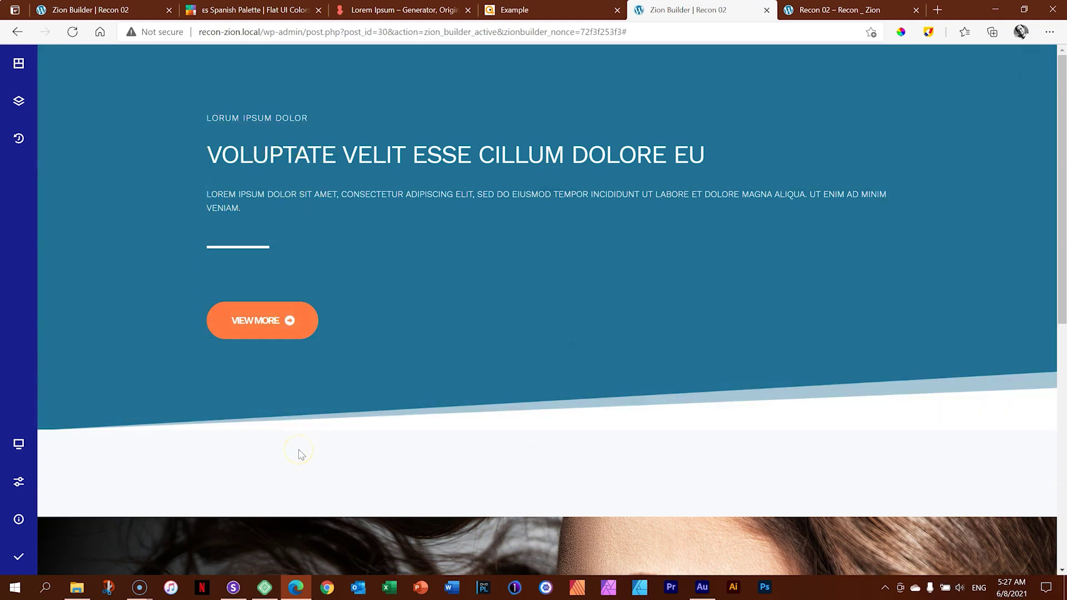
- Examine the second hero section's desktop layout in the editor and check it against the first hero section and the device preview
{"action": "scroll", "coordinate": [310, 408], "scroll_direction": "down", "scroll_amount": 8}
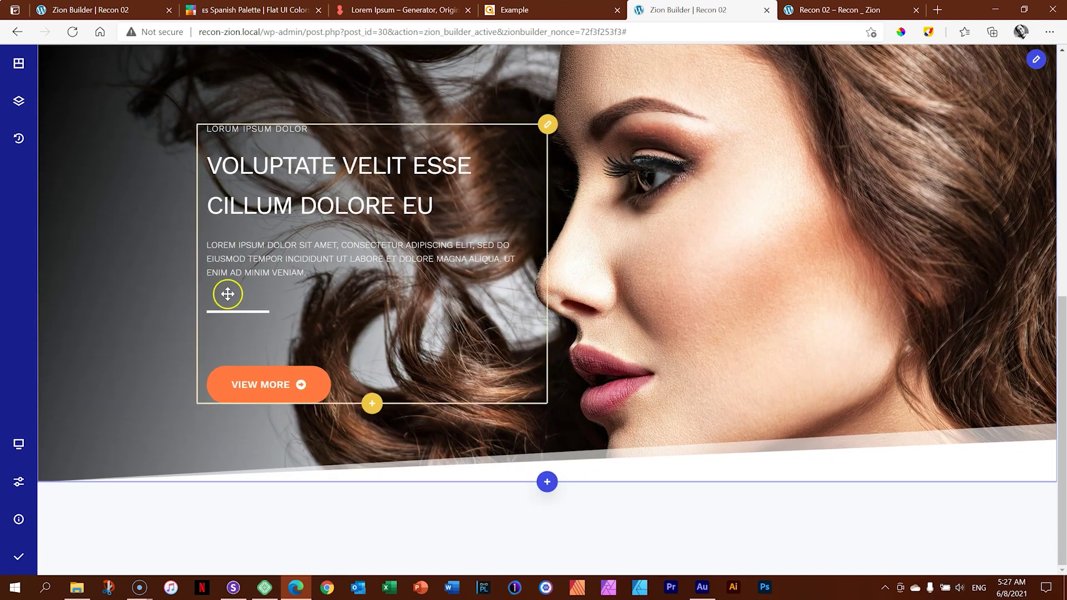
{"action": "scroll", "coordinate": [236, 322], "scroll_direction": "up", "scroll_amount": 2}
{"action": "scroll", "coordinate": [237, 330], "scroll_direction": "down", "scroll_amount": 2}
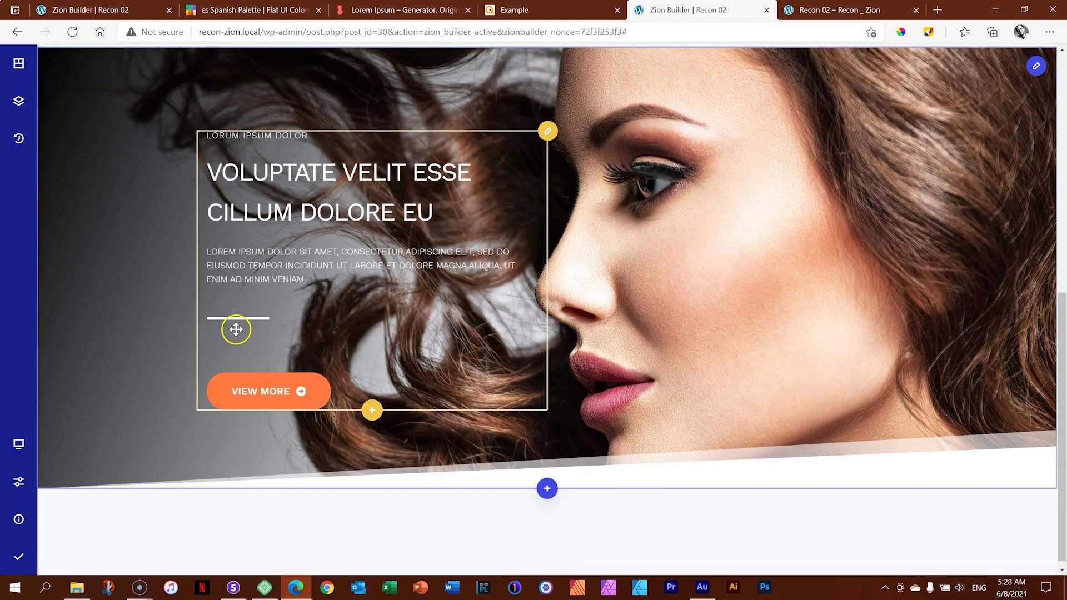
{"action": "scroll", "coordinate": [235, 328], "scroll_direction": "up", "scroll_amount": 8}
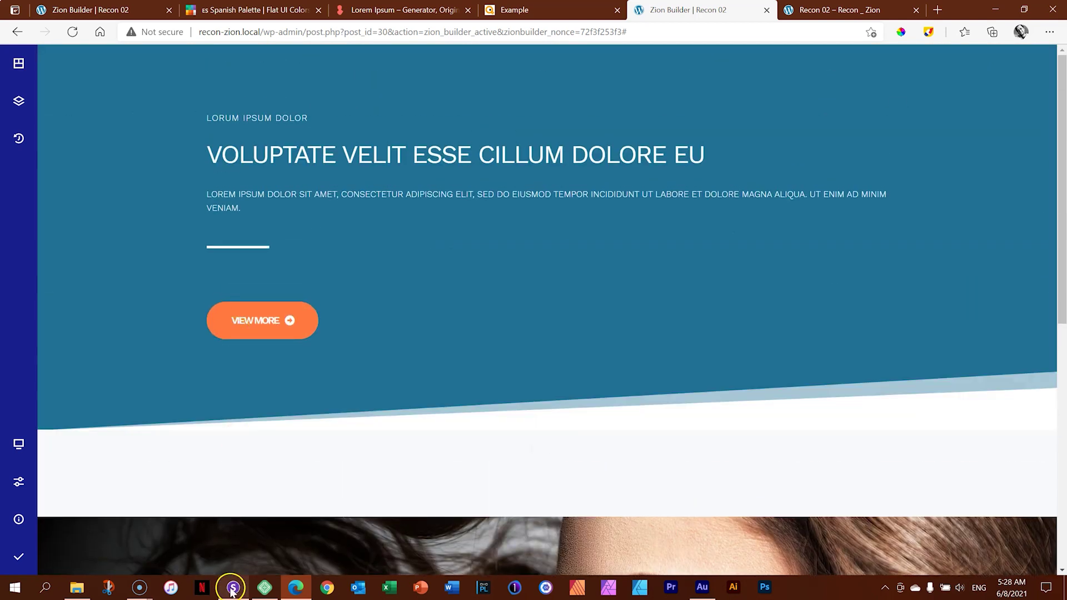
{"action": "left_click", "coordinate": [232, 587]}
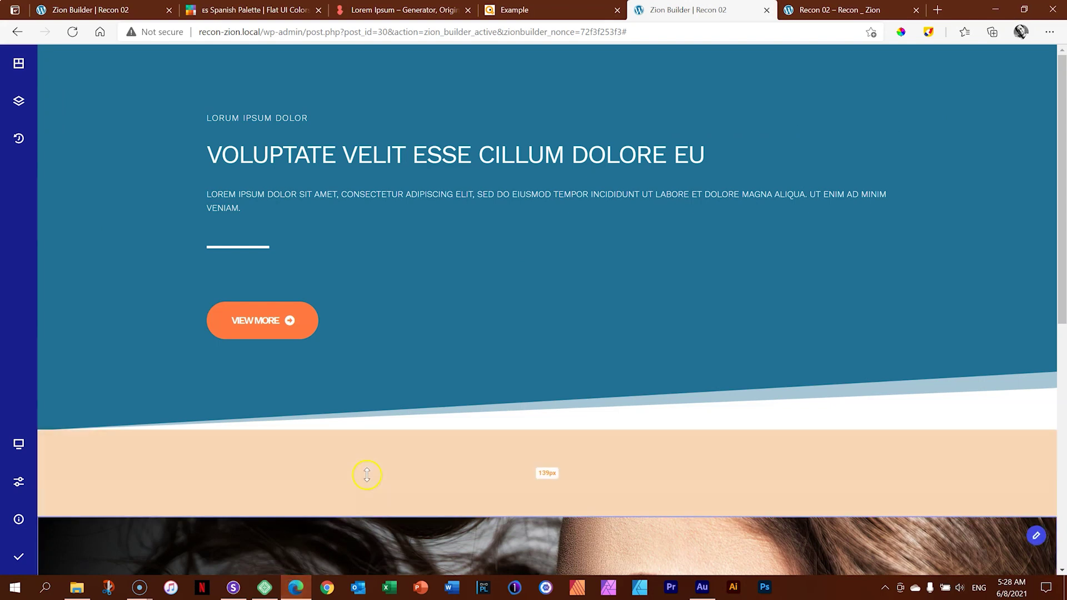
{"action": "scroll", "coordinate": [364, 471], "scroll_direction": "down", "scroll_amount": 5}
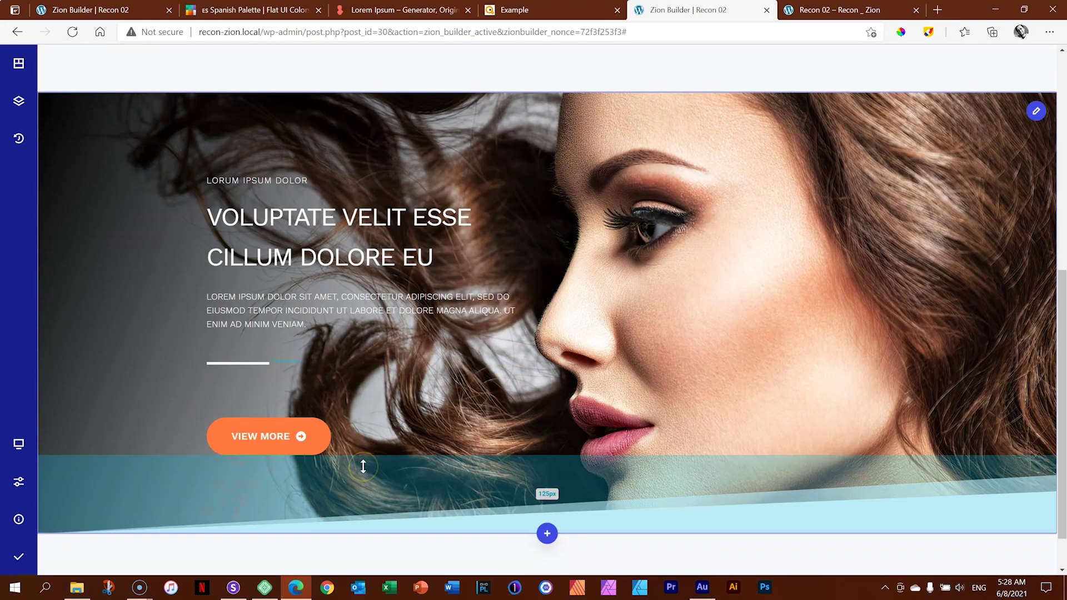